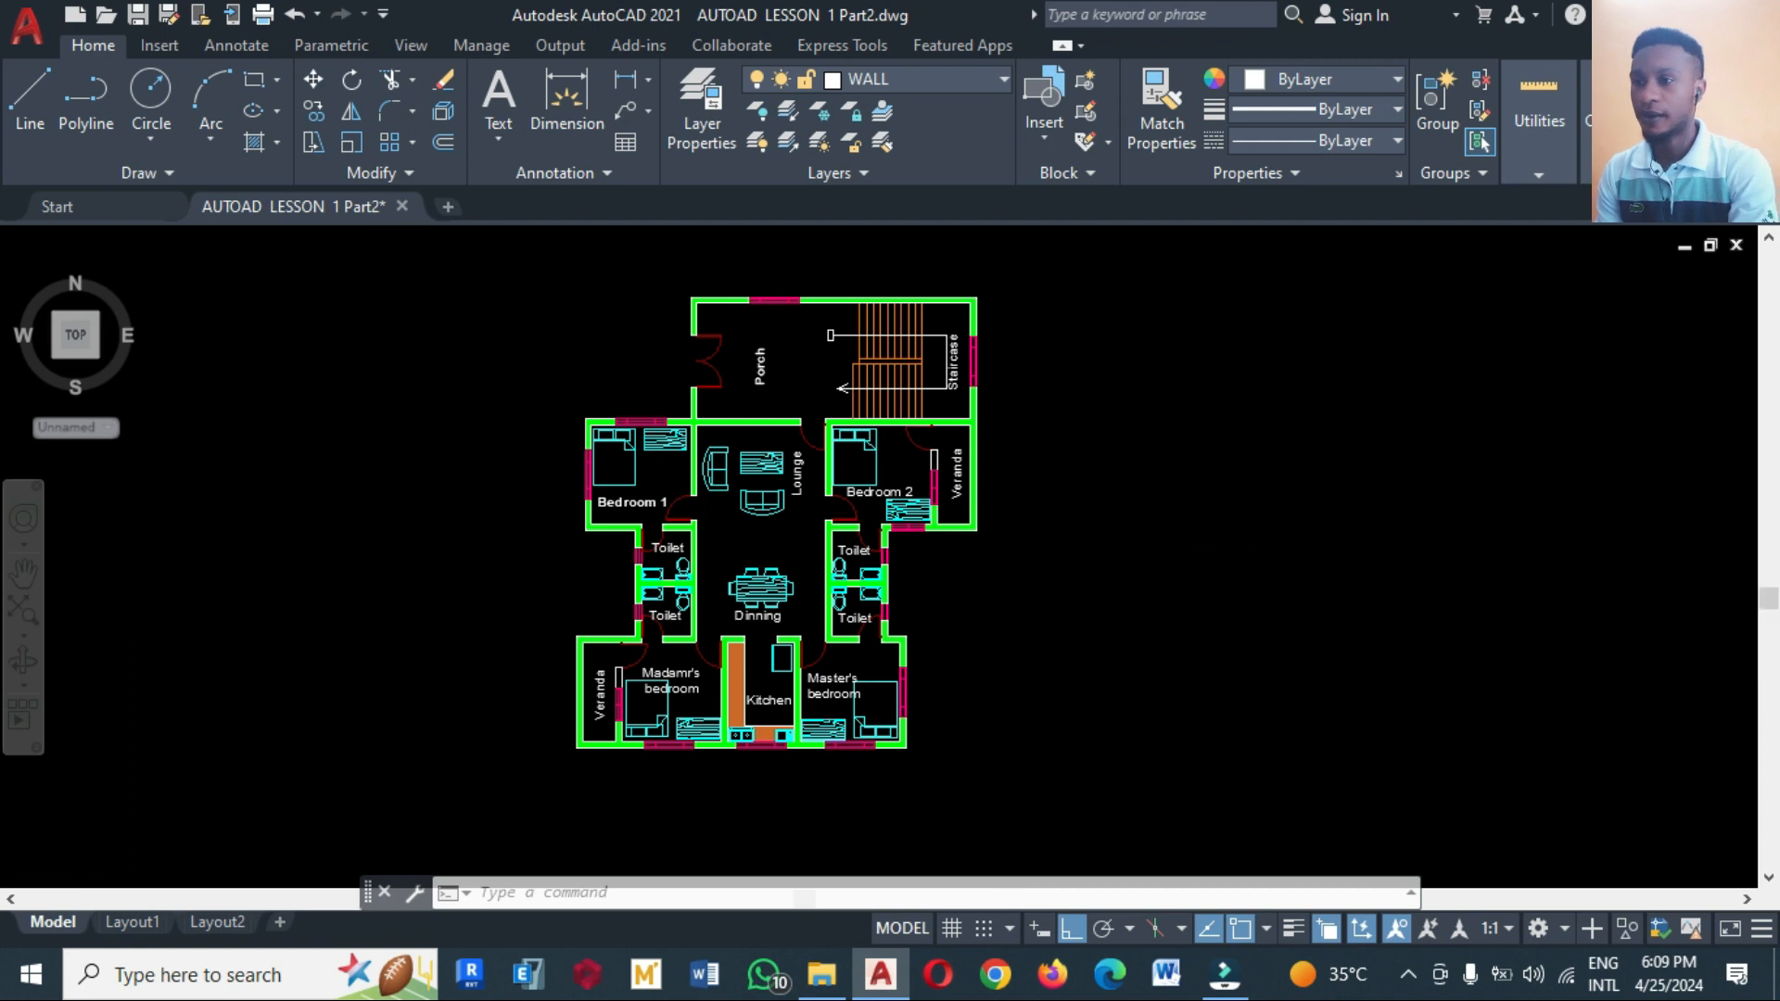
scroll(1228, 545, "down", 2)
scroll(1108, 638, "up", 2)
scroll(888, 639, "down", 2)
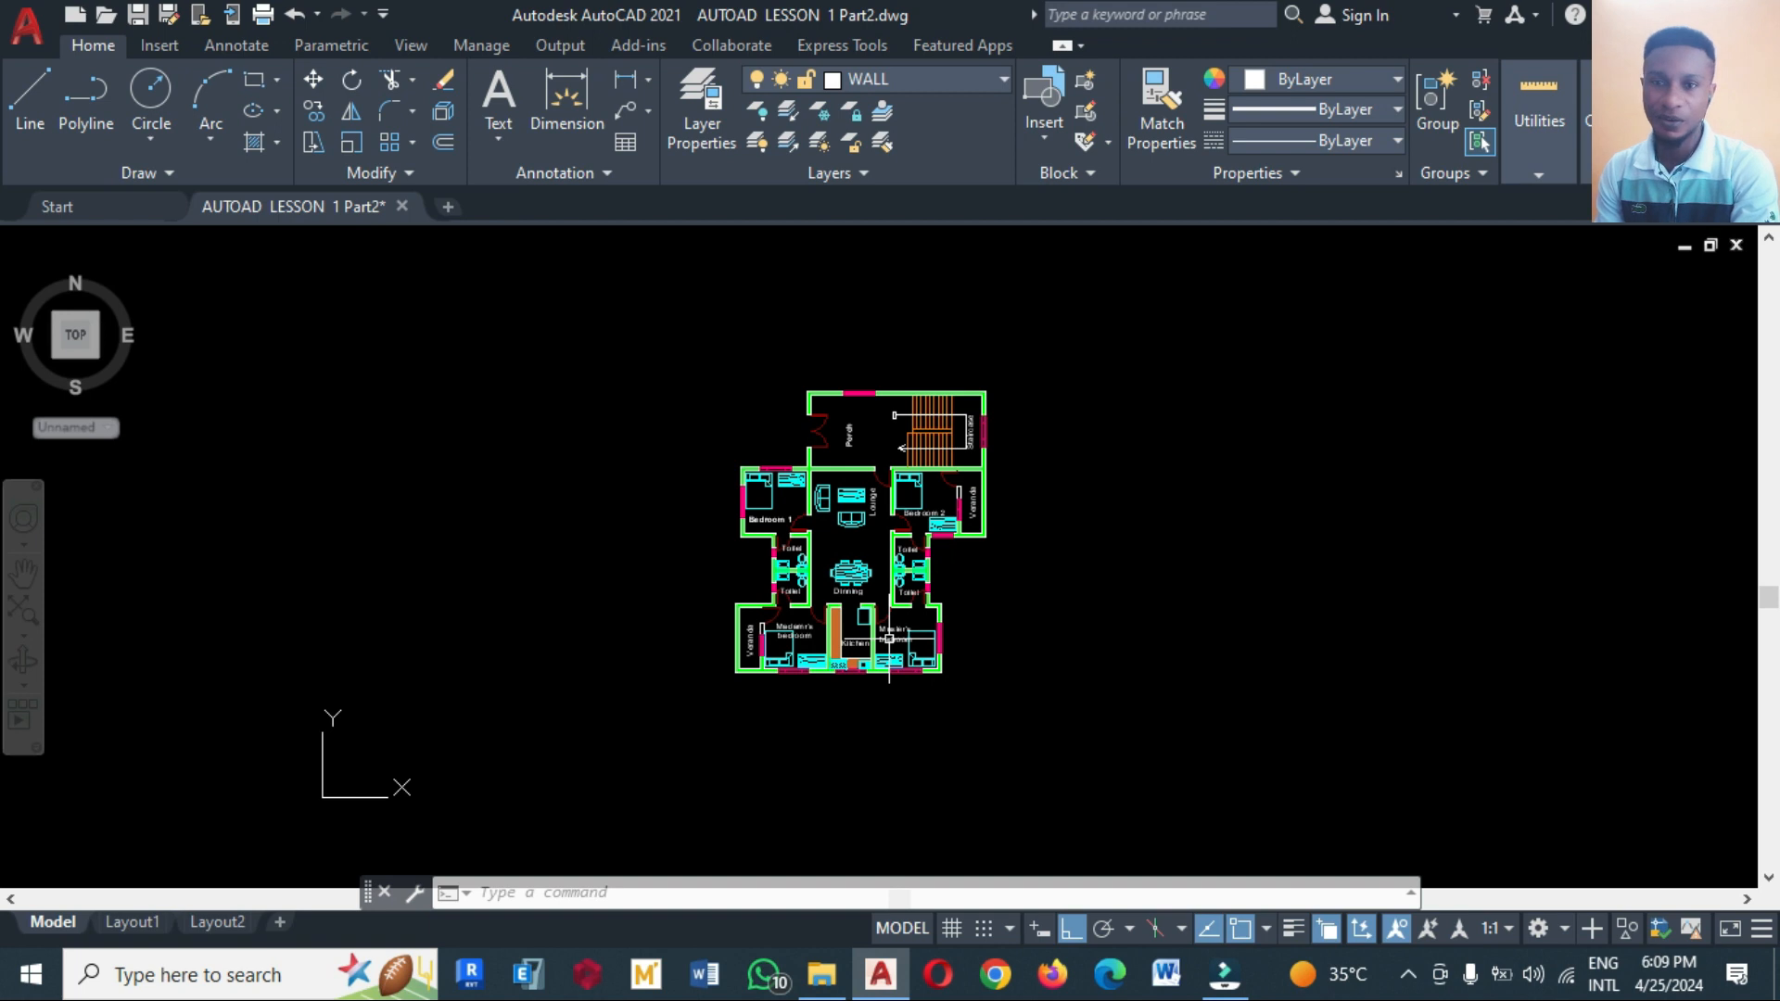
scroll(907, 512, "up", 2)
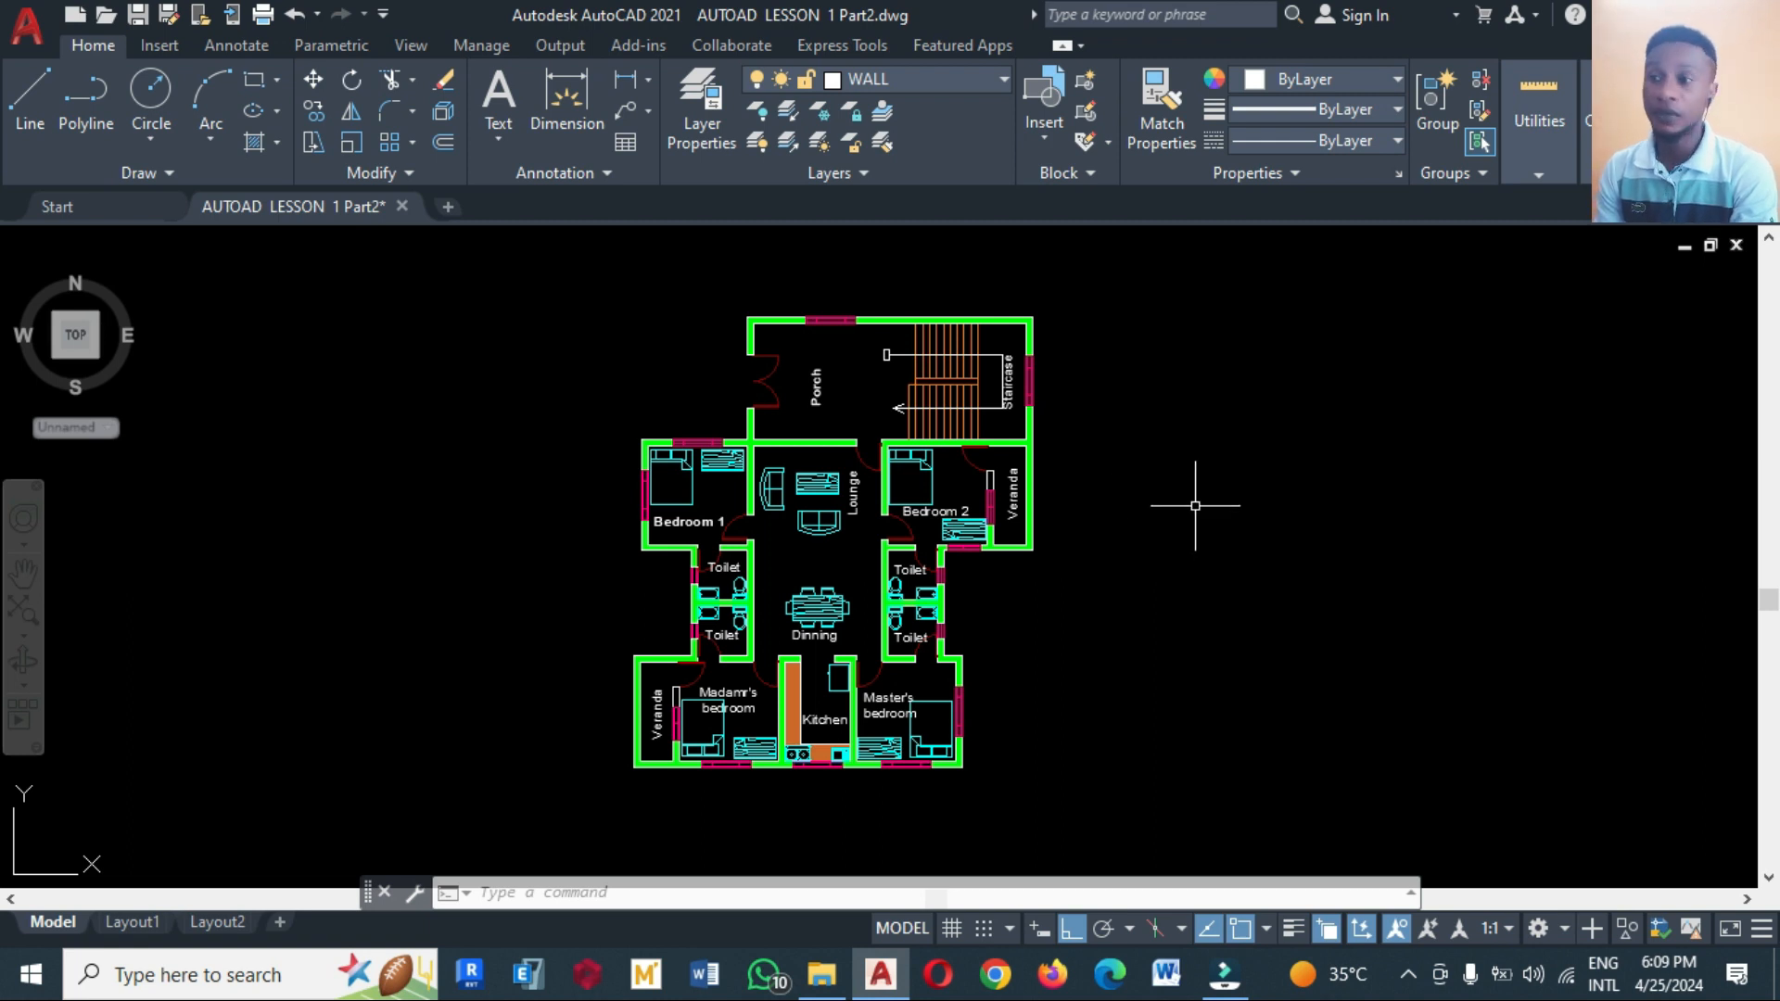
mouse_move(908, 381)
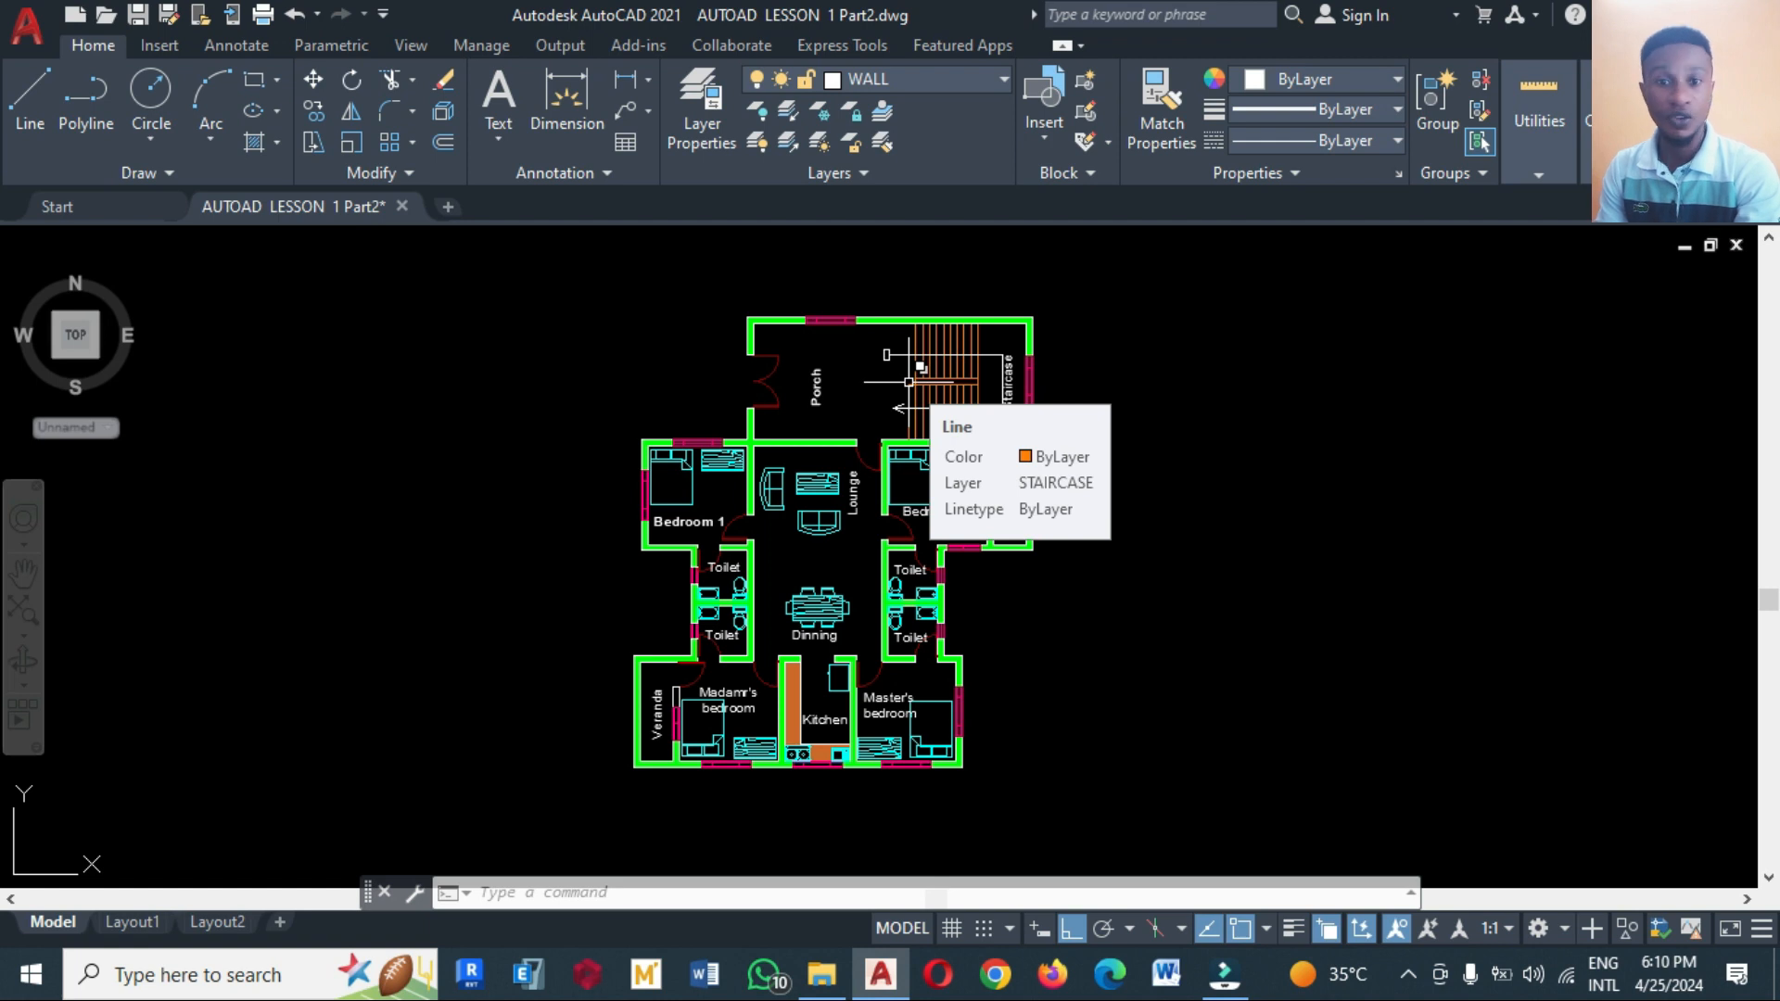
left_click(1210, 463)
left_click(1156, 379)
scroll(853, 349, "down", 2)
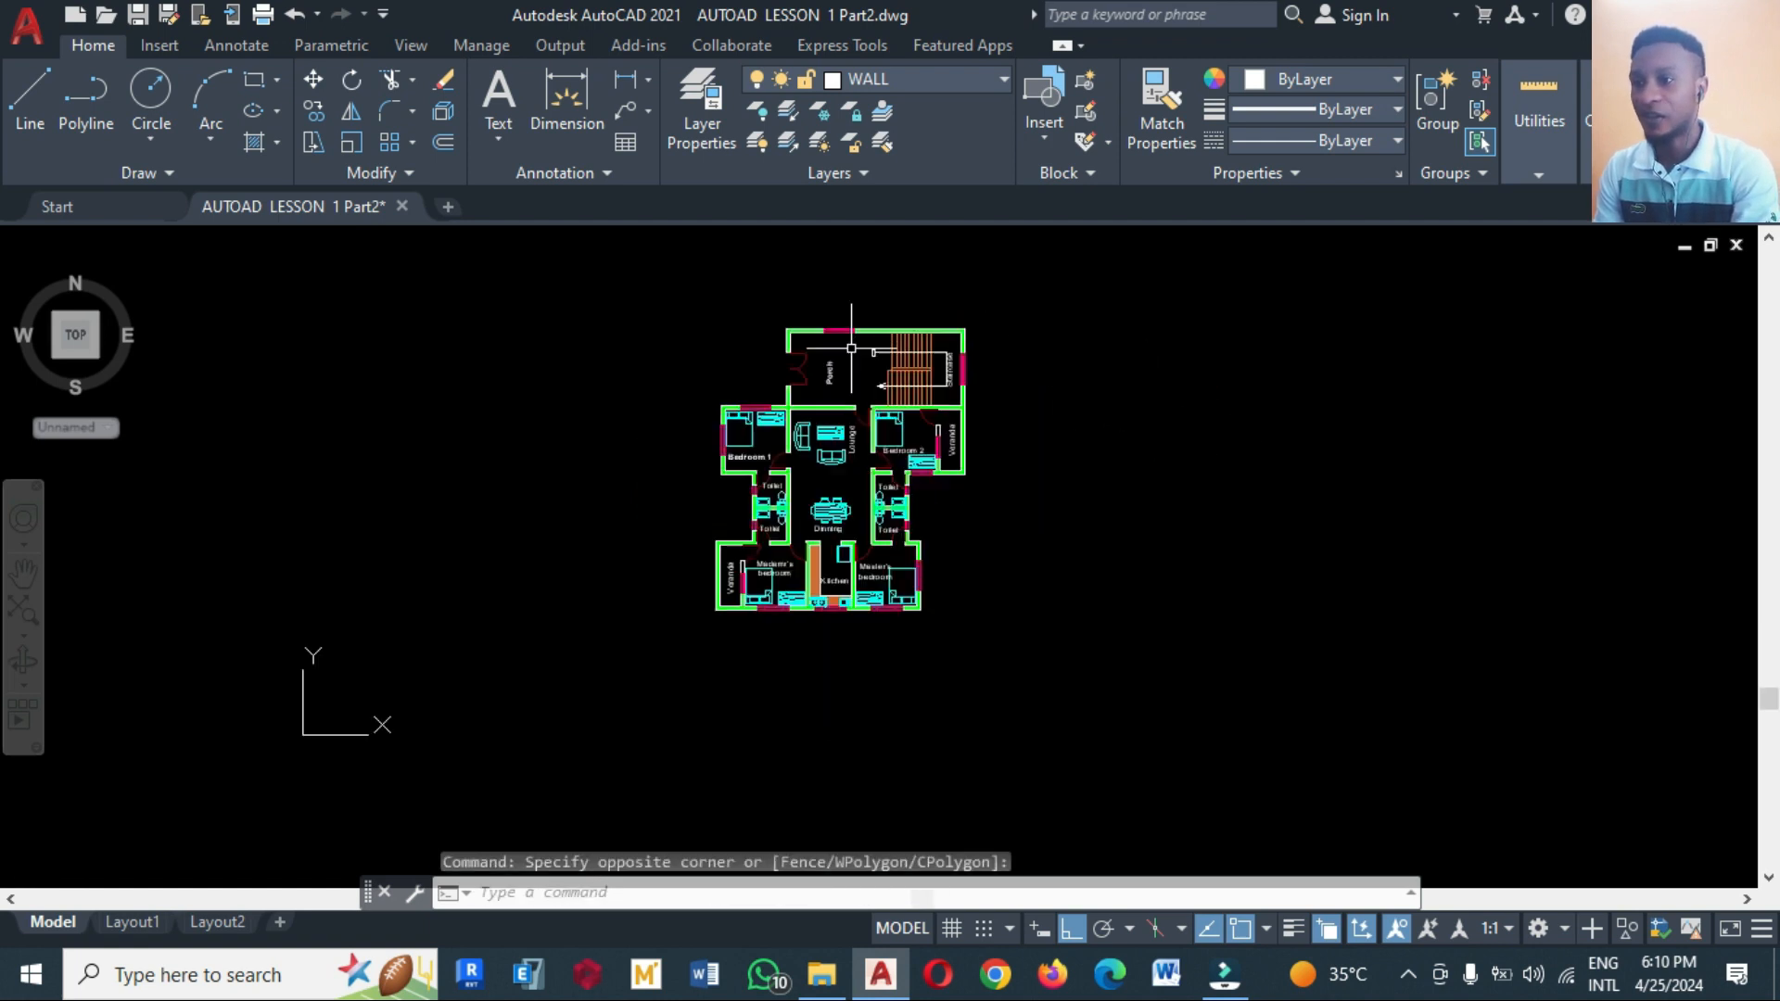
scroll(888, 559, "up", 2)
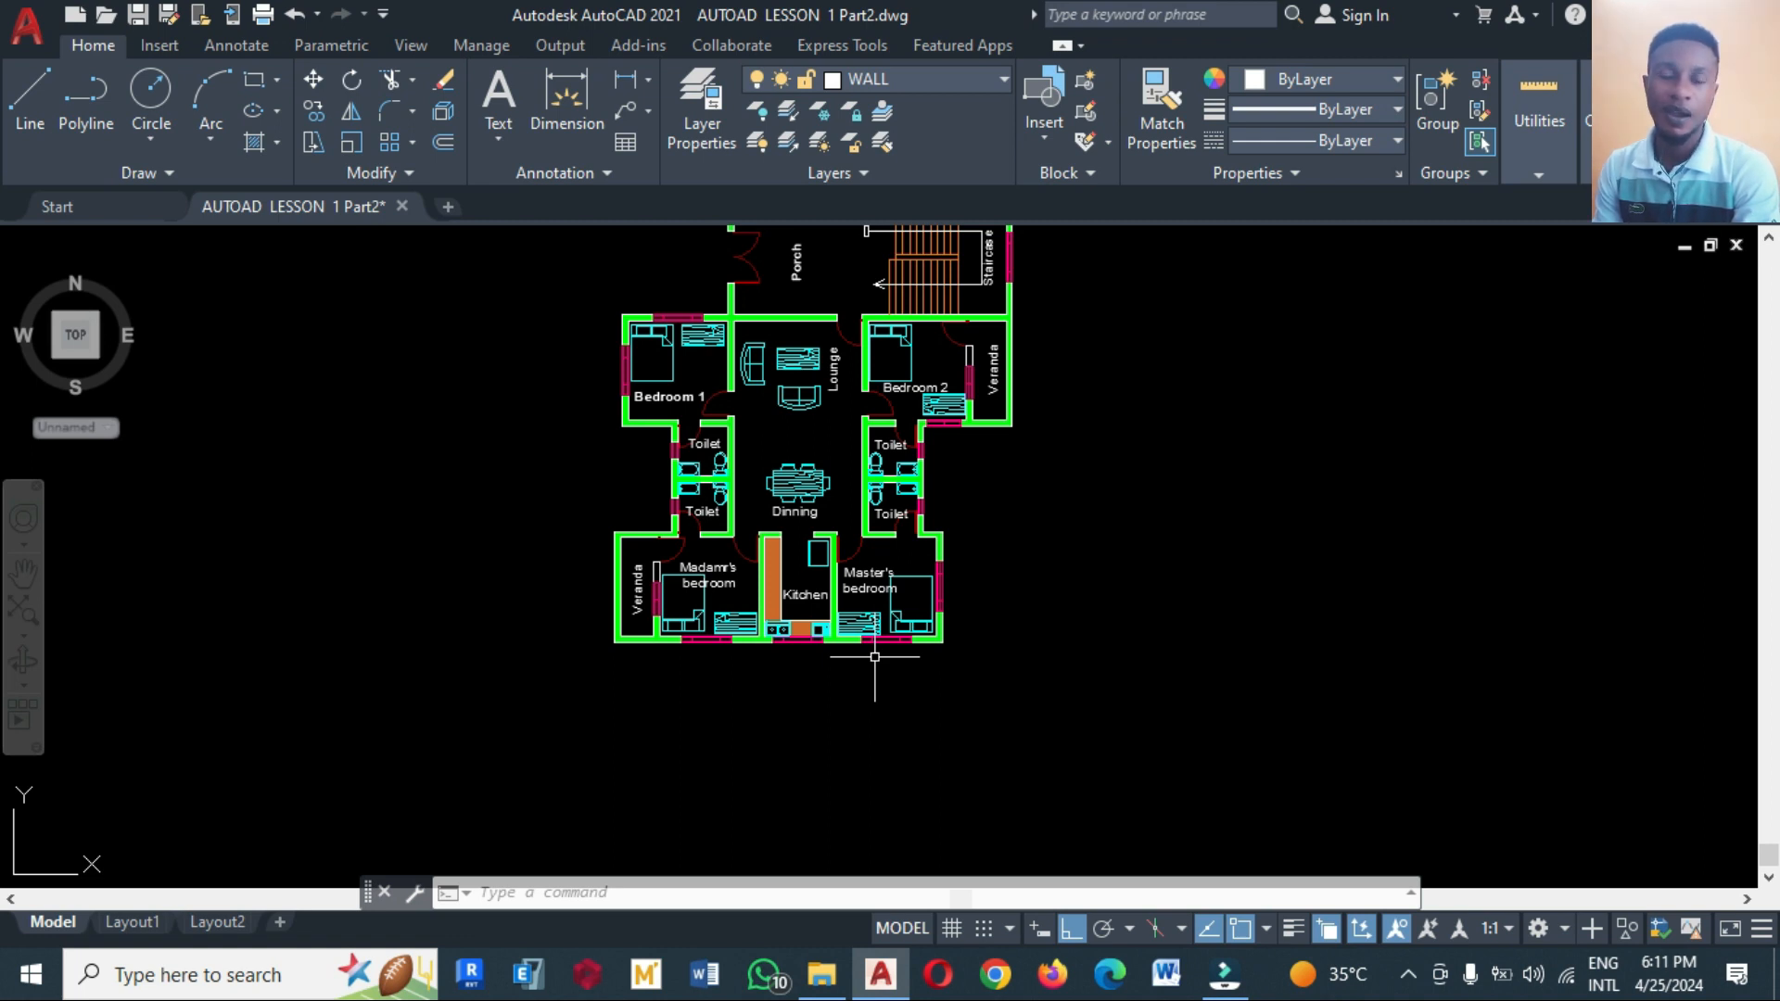
scroll(925, 691, "down", 2)
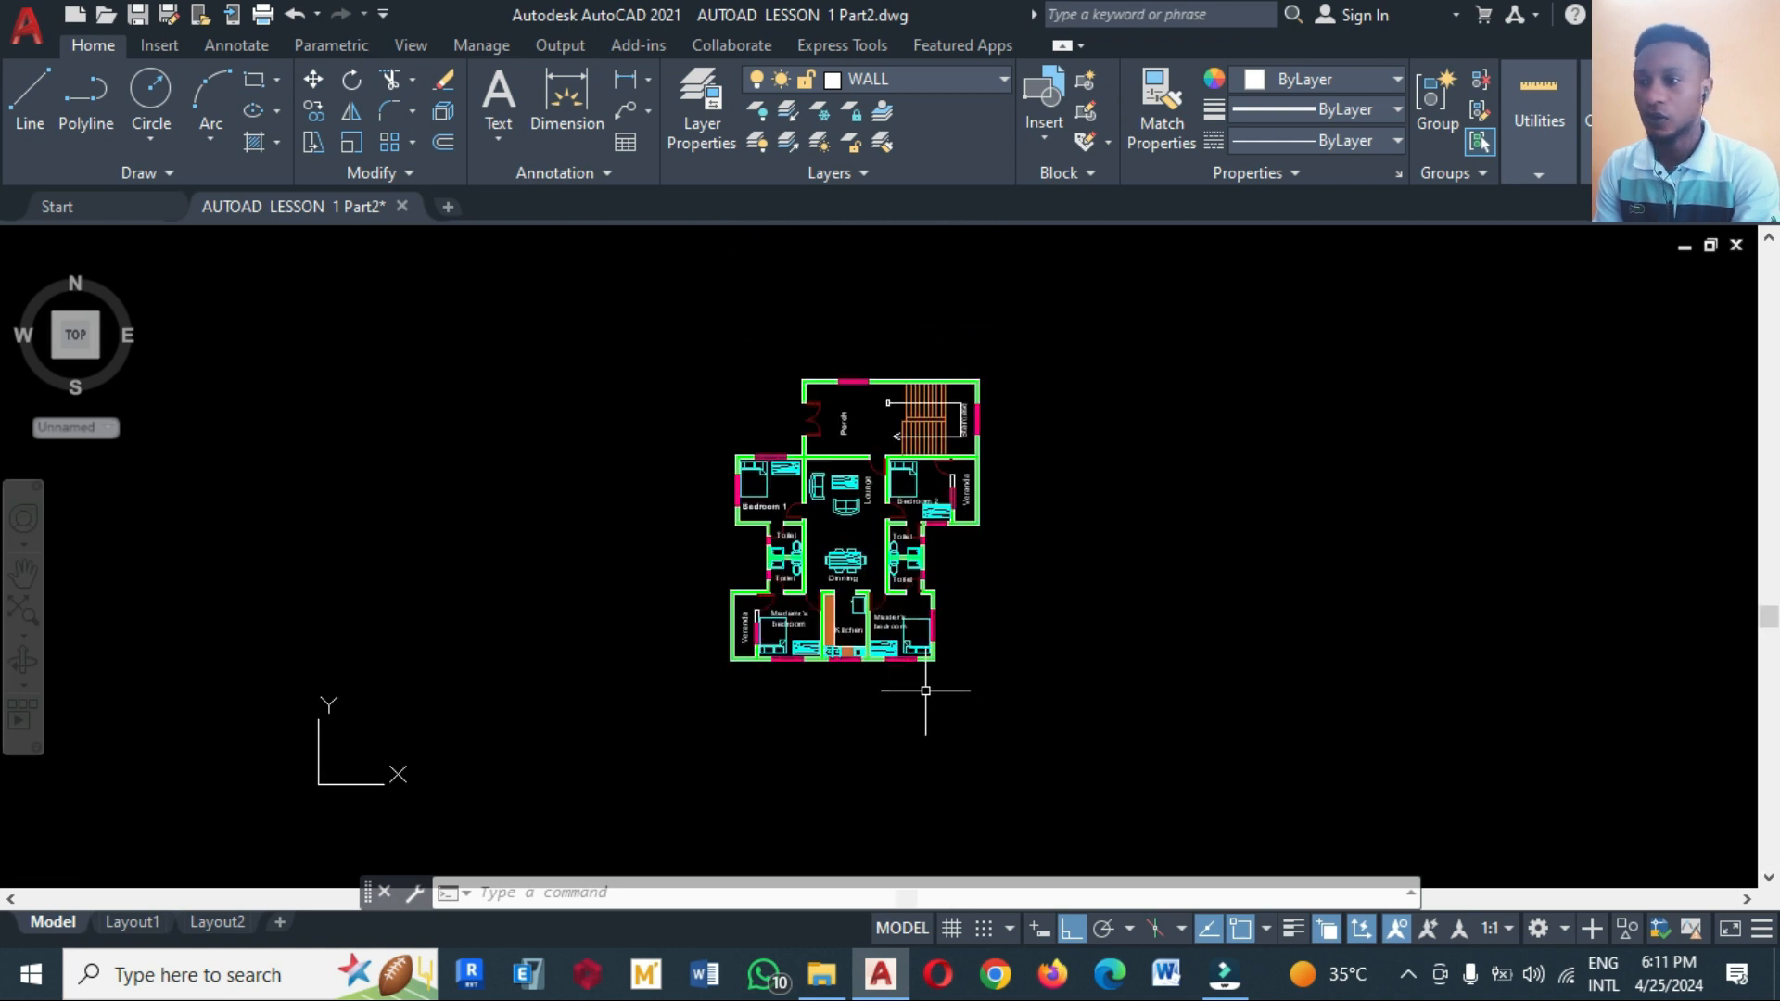
scroll(947, 380, "up", 2)
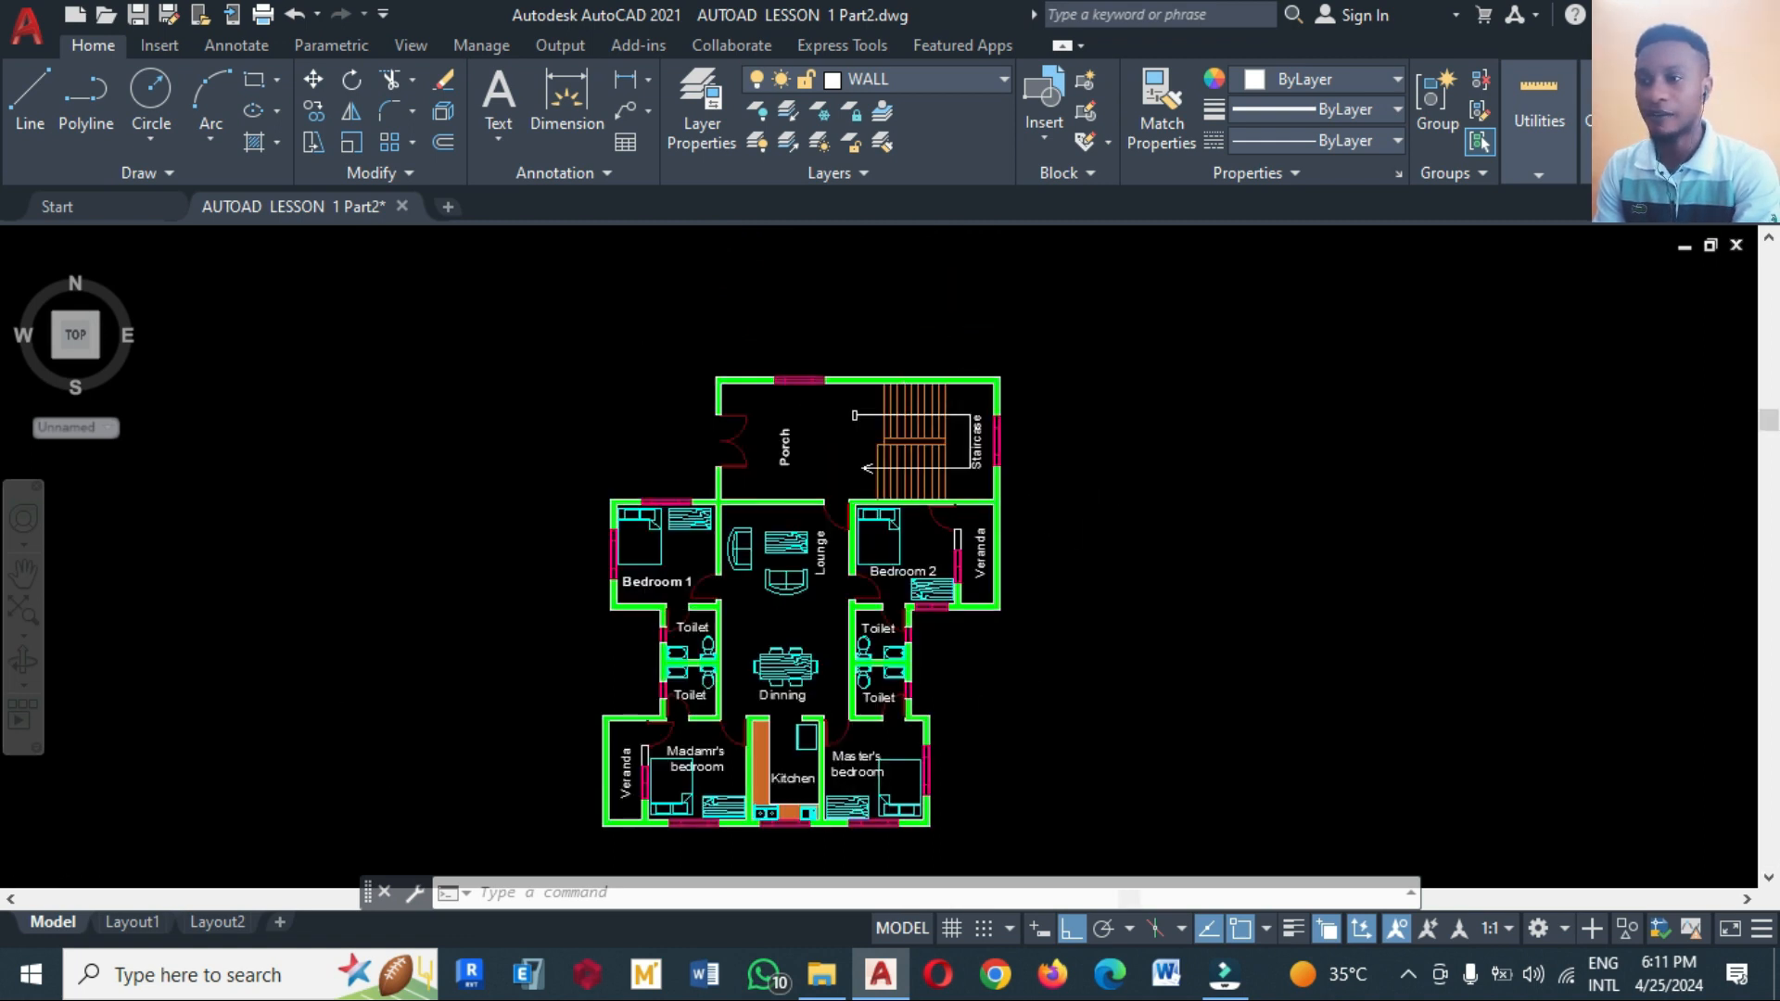
scroll(947, 380, "up", 2)
scroll(767, 311, "down", 2)
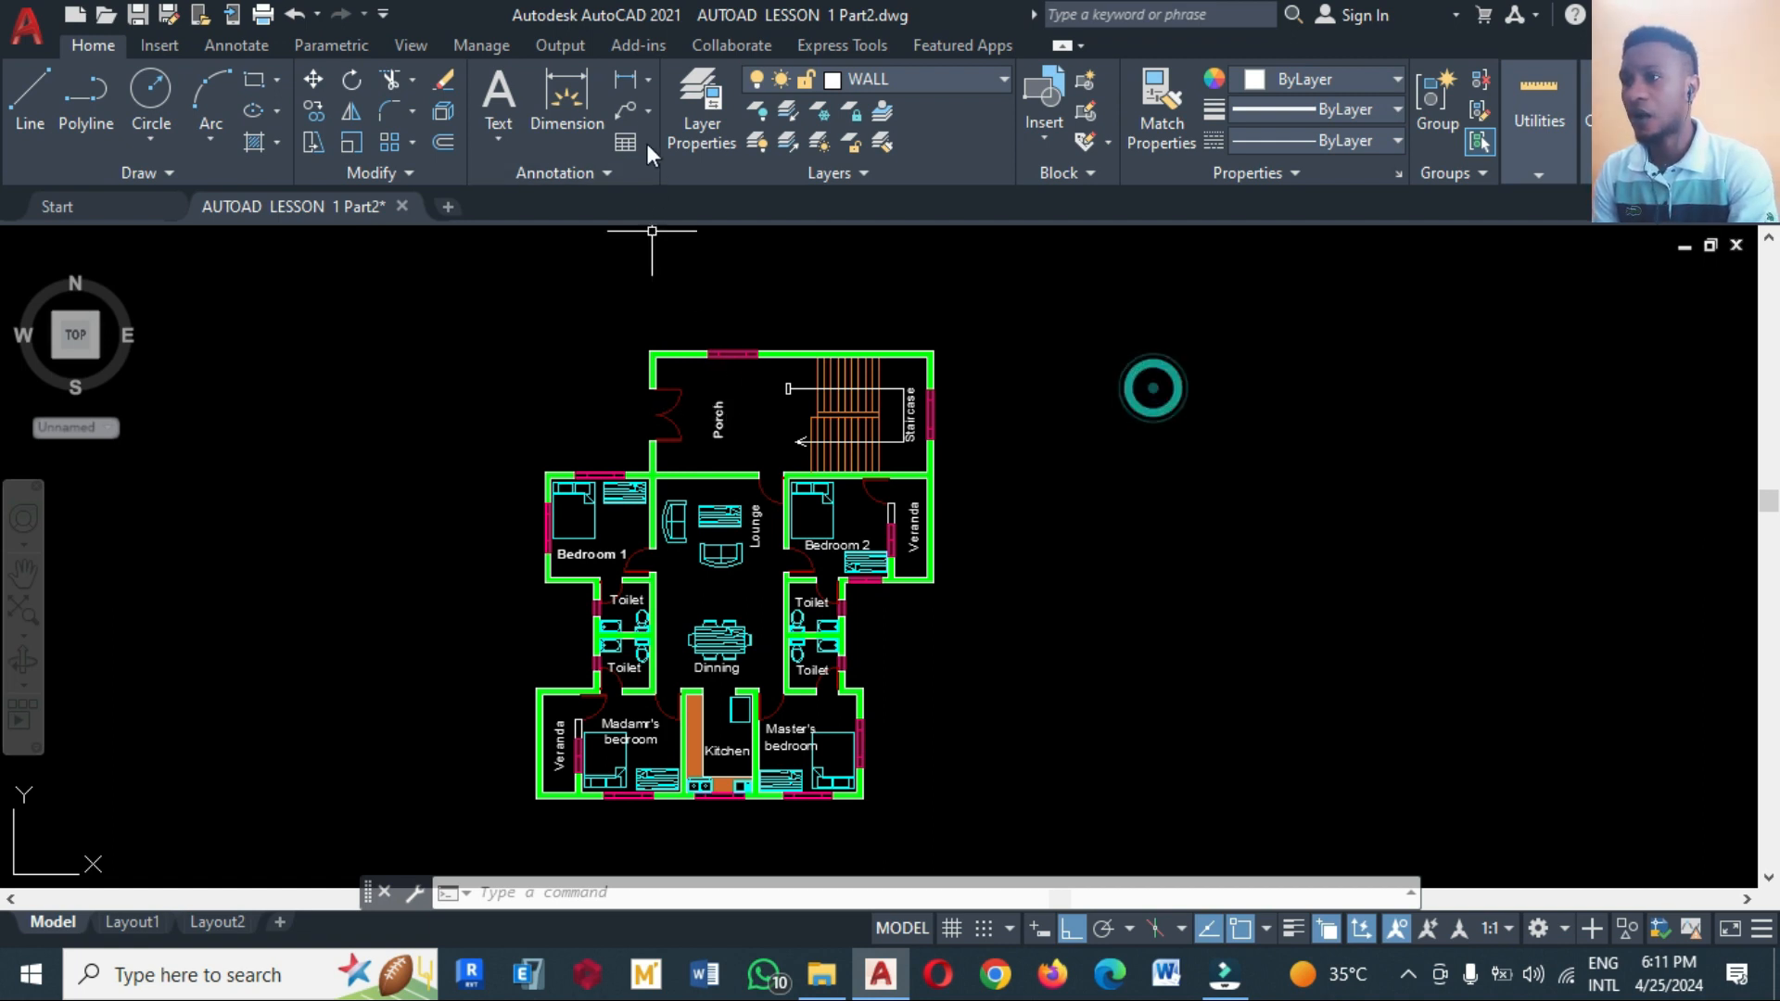
Add a linear dimension across the full outer width of the wall above the porch and staircase, placed just outside it
left_click(627, 83)
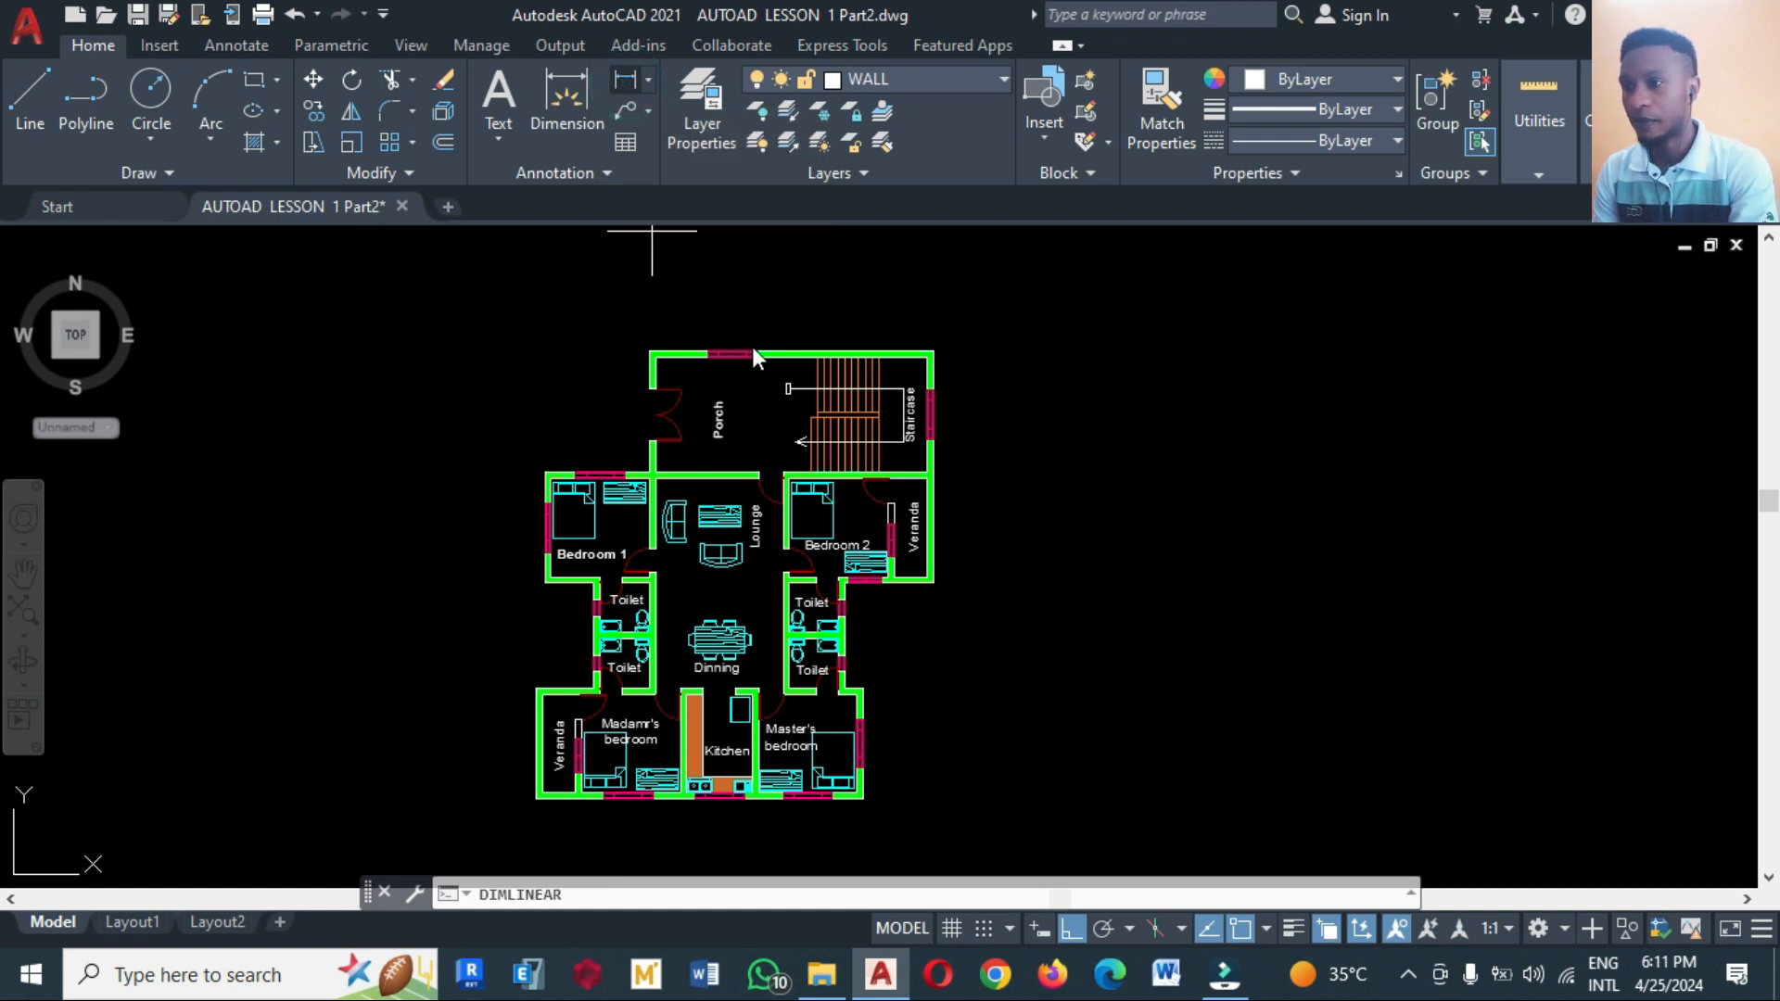
scroll(680, 331, "up", 2)
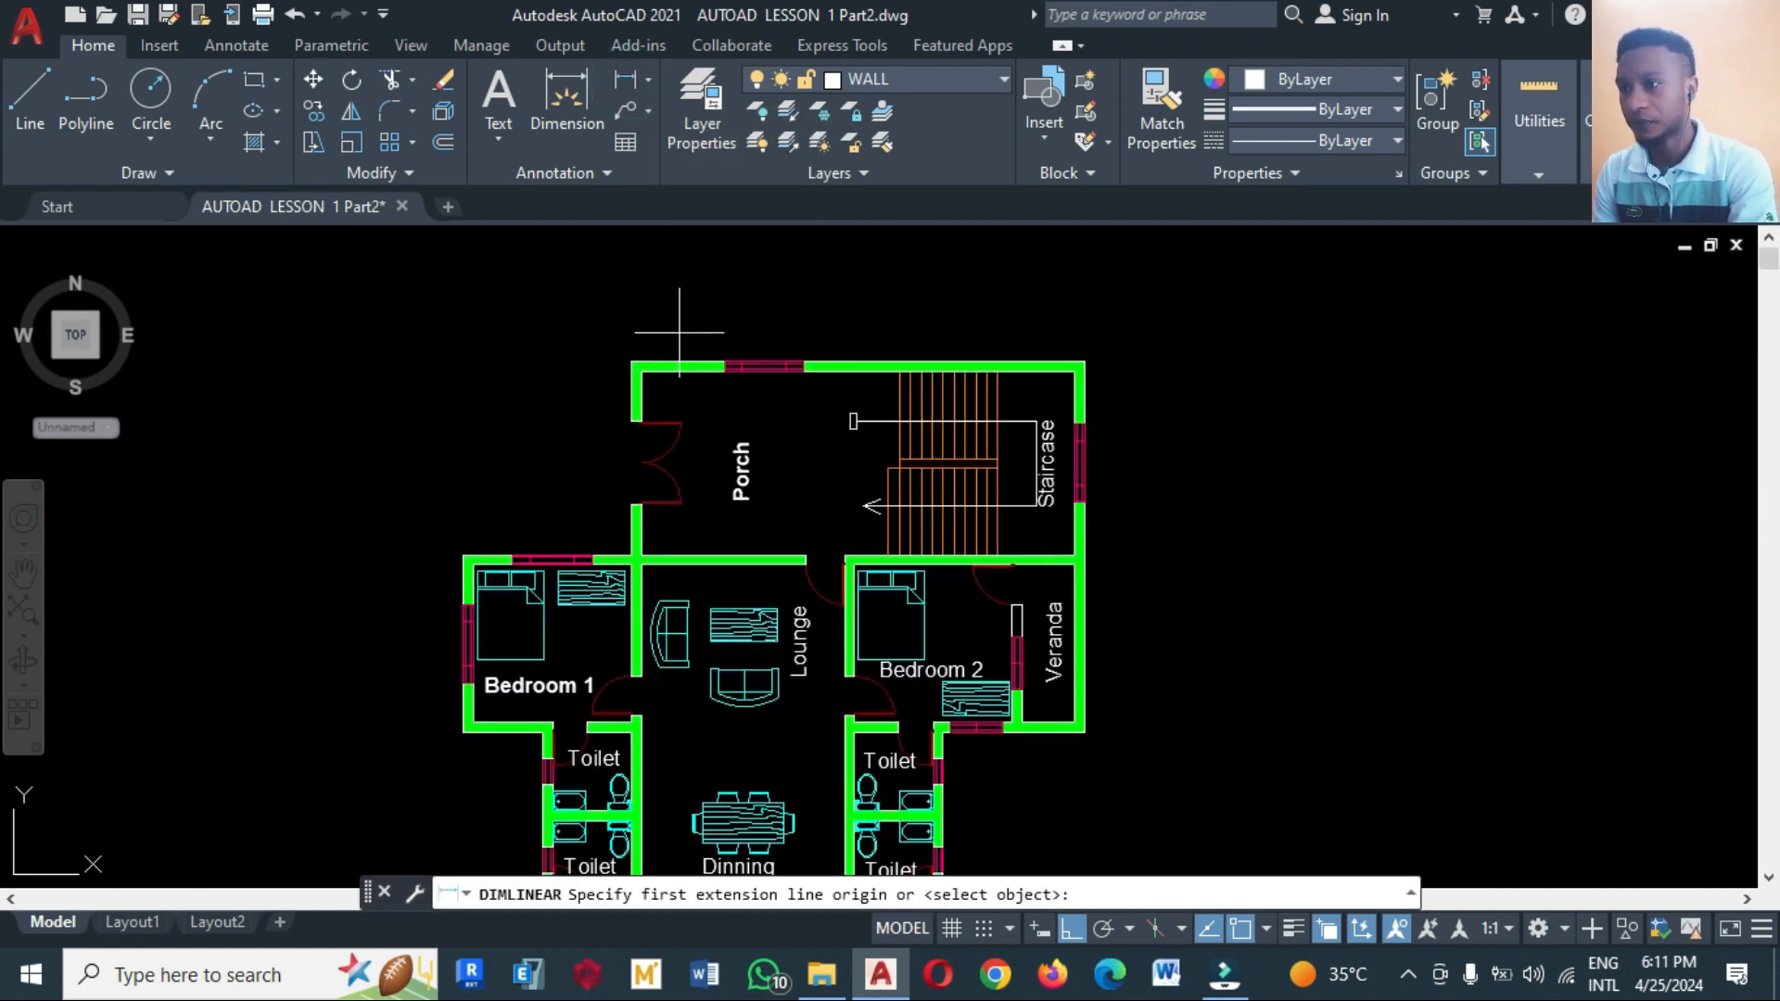
left_click(634, 363)
left_click(1083, 363)
left_click(1068, 343)
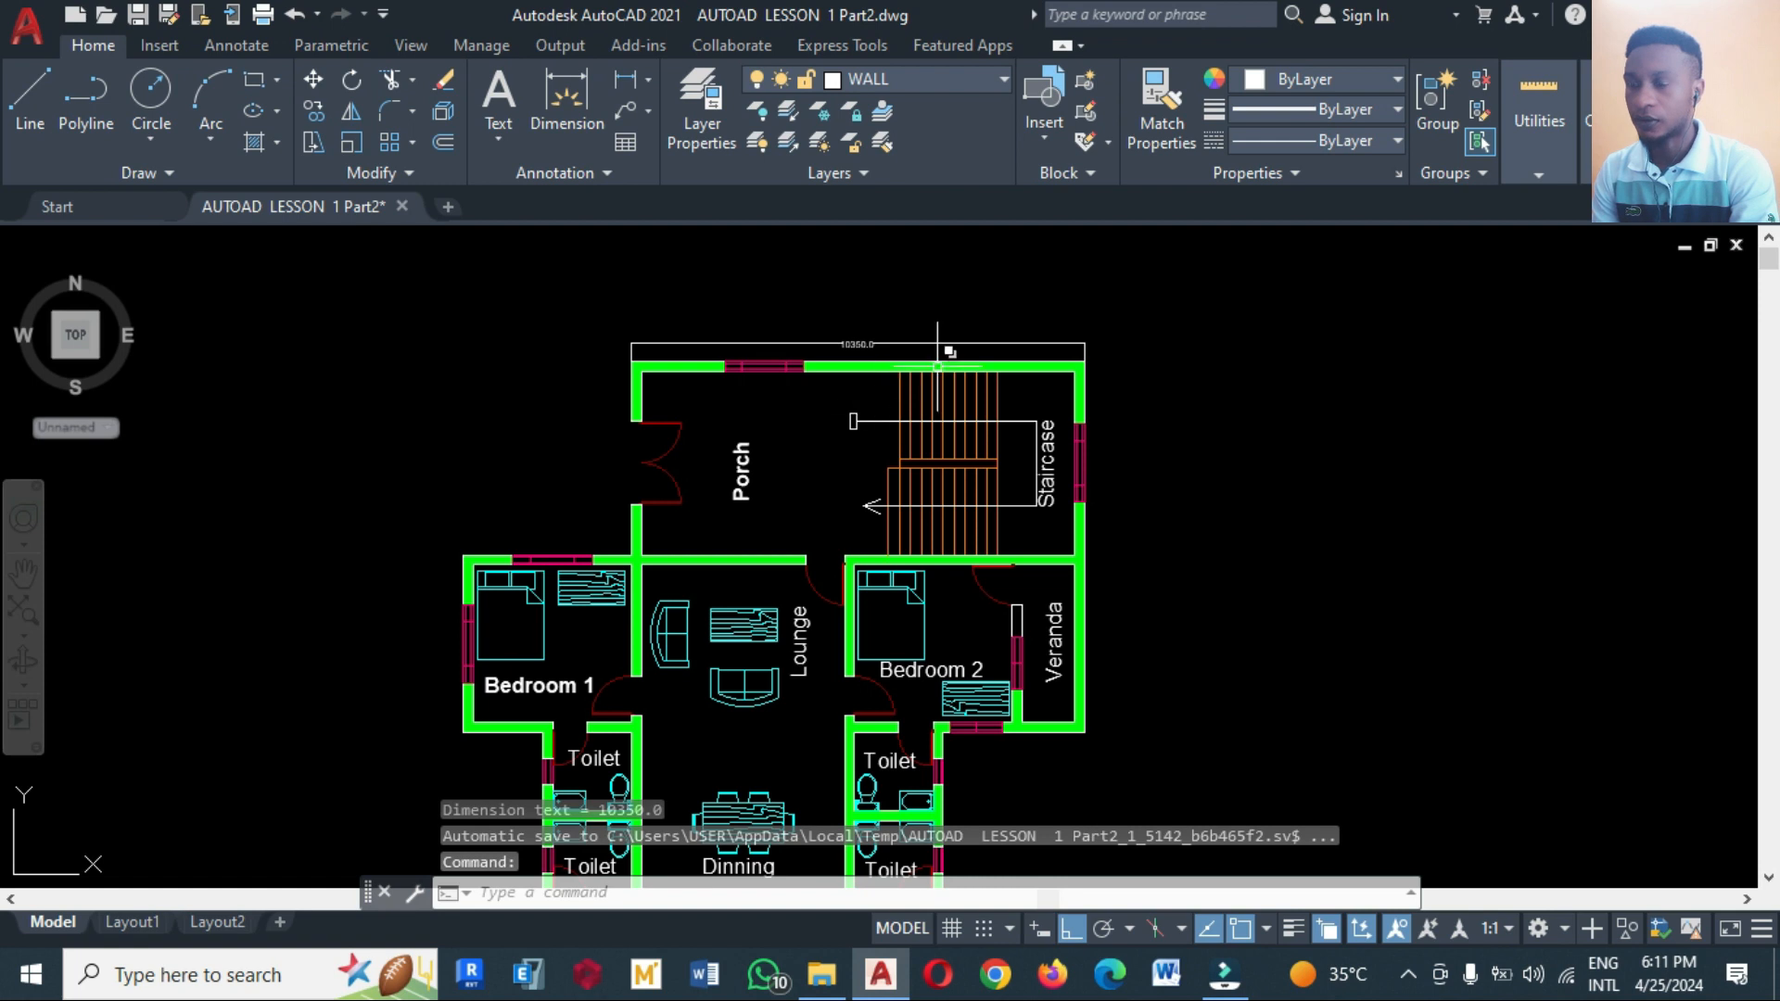
Modify the Standard dimension style to a text height of 250 and a linear precision of 0
scroll(866, 355, "up", 2)
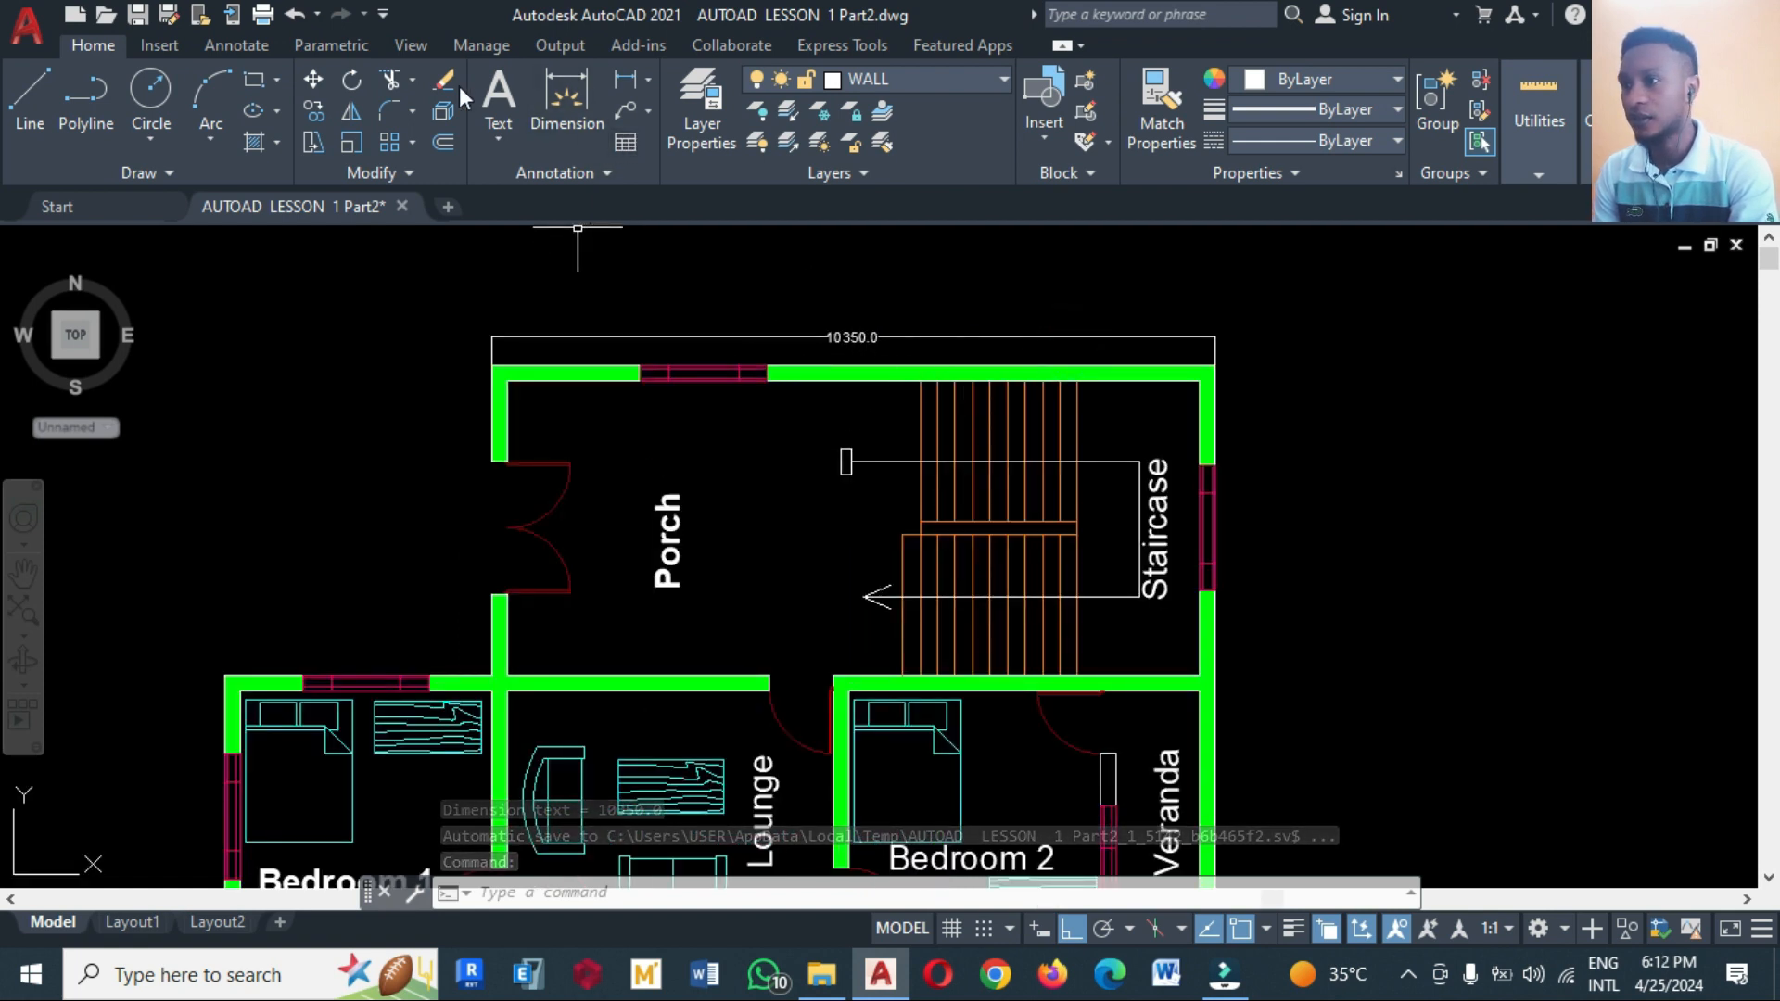
left_click(224, 48)
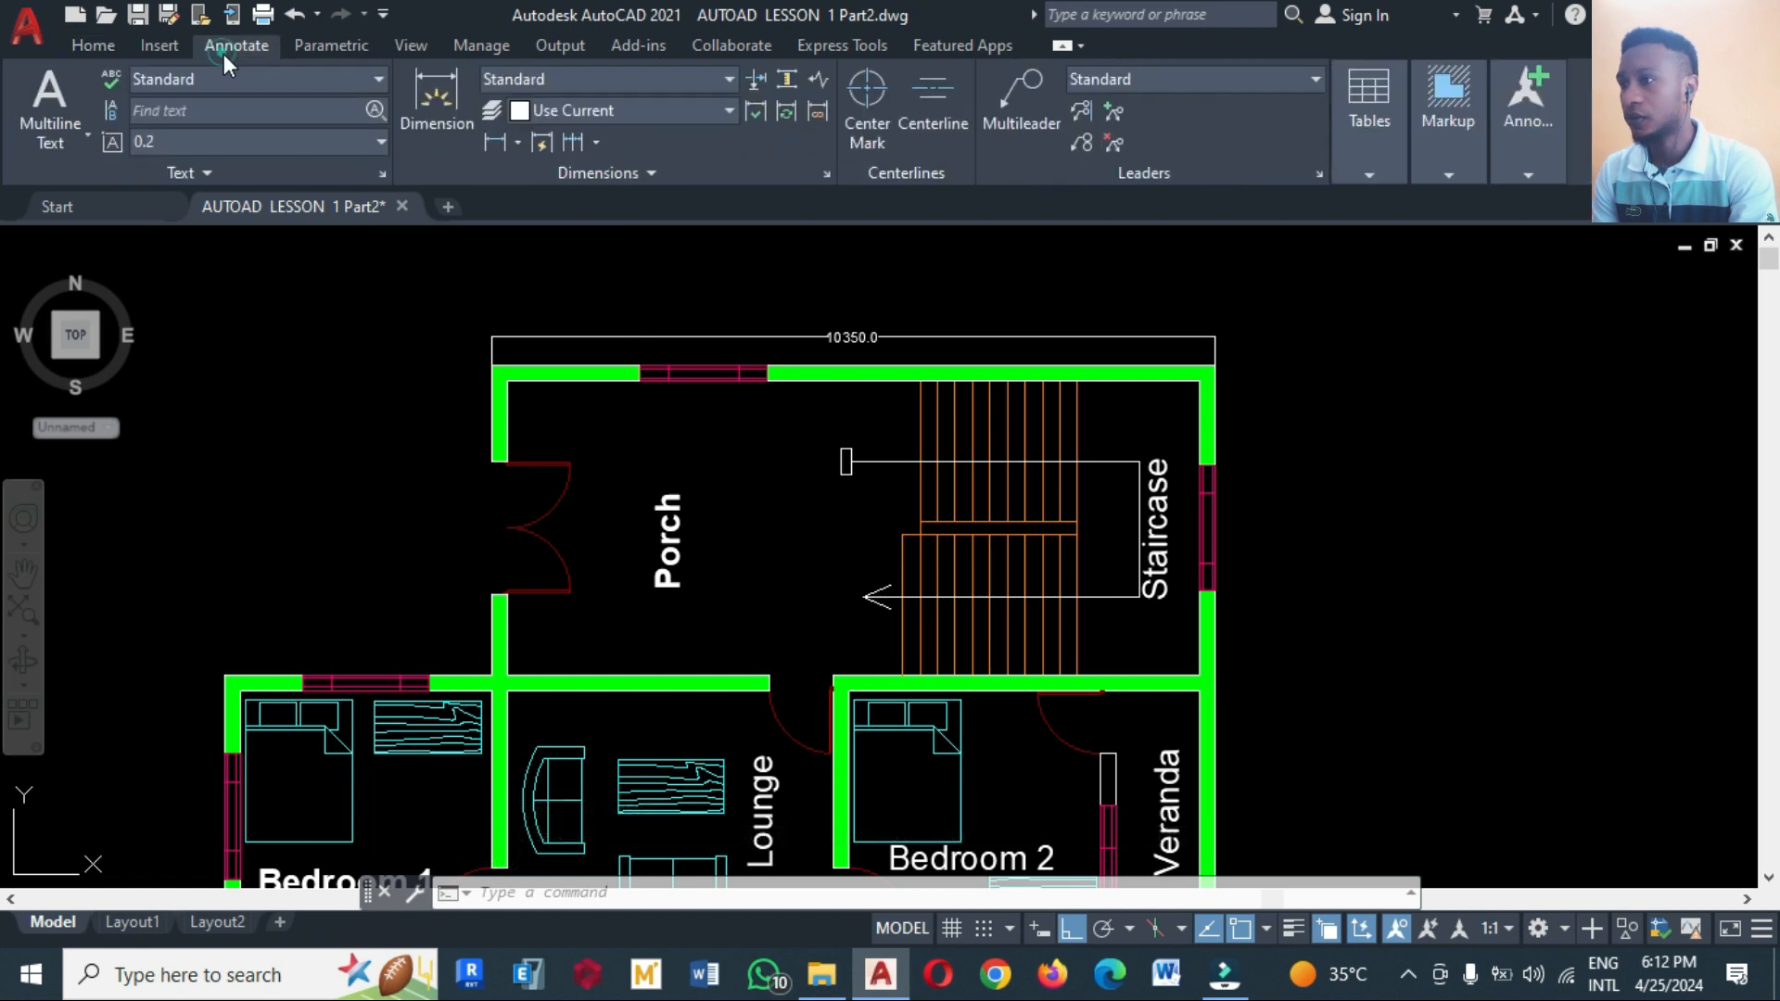
left_click(825, 174)
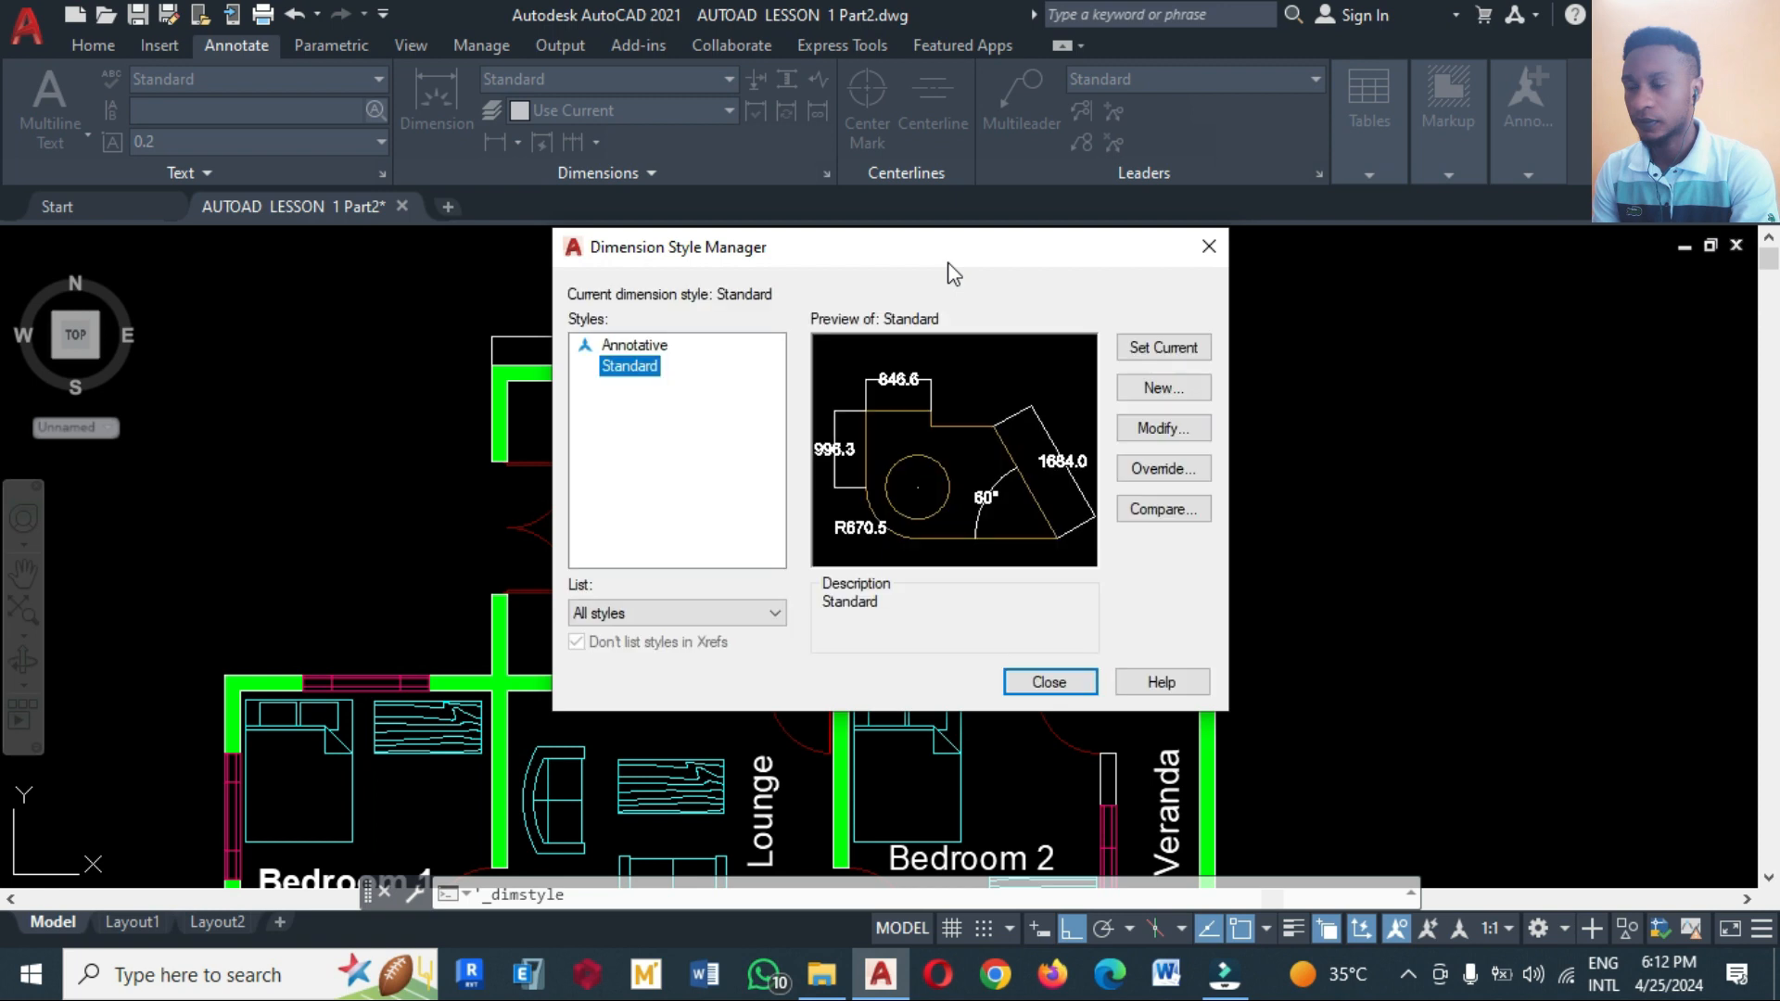
left_click(1158, 428)
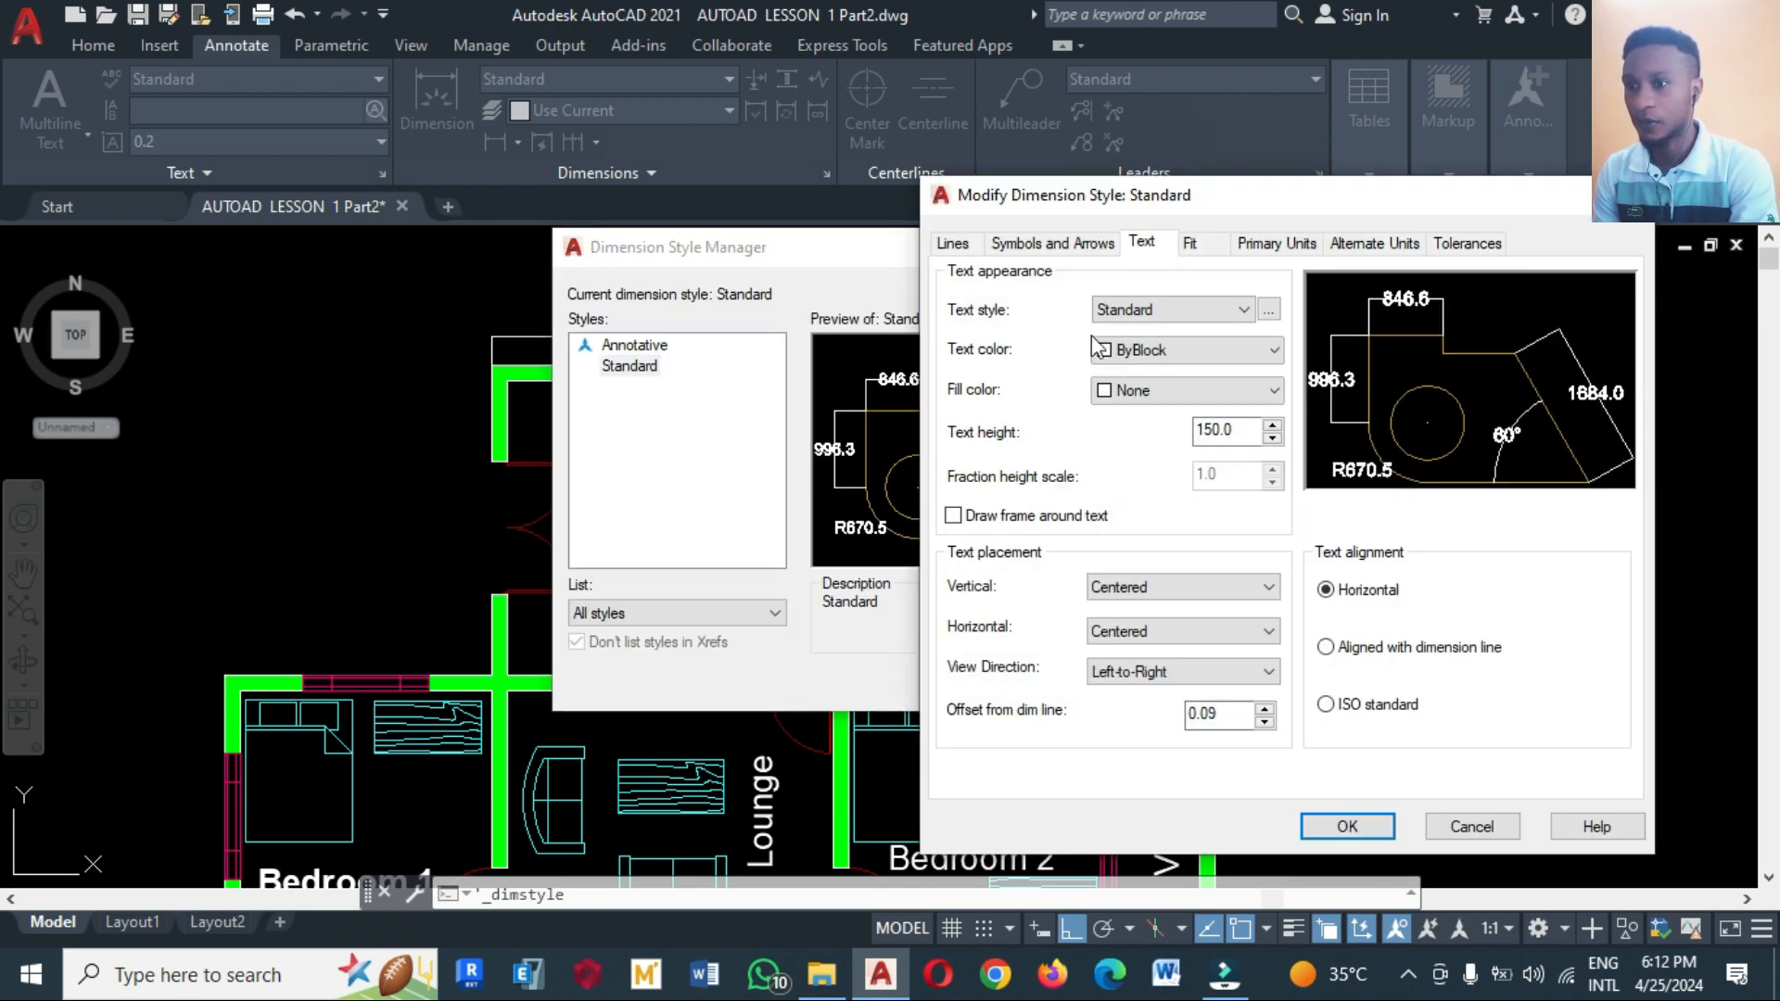
double_click(1237, 431)
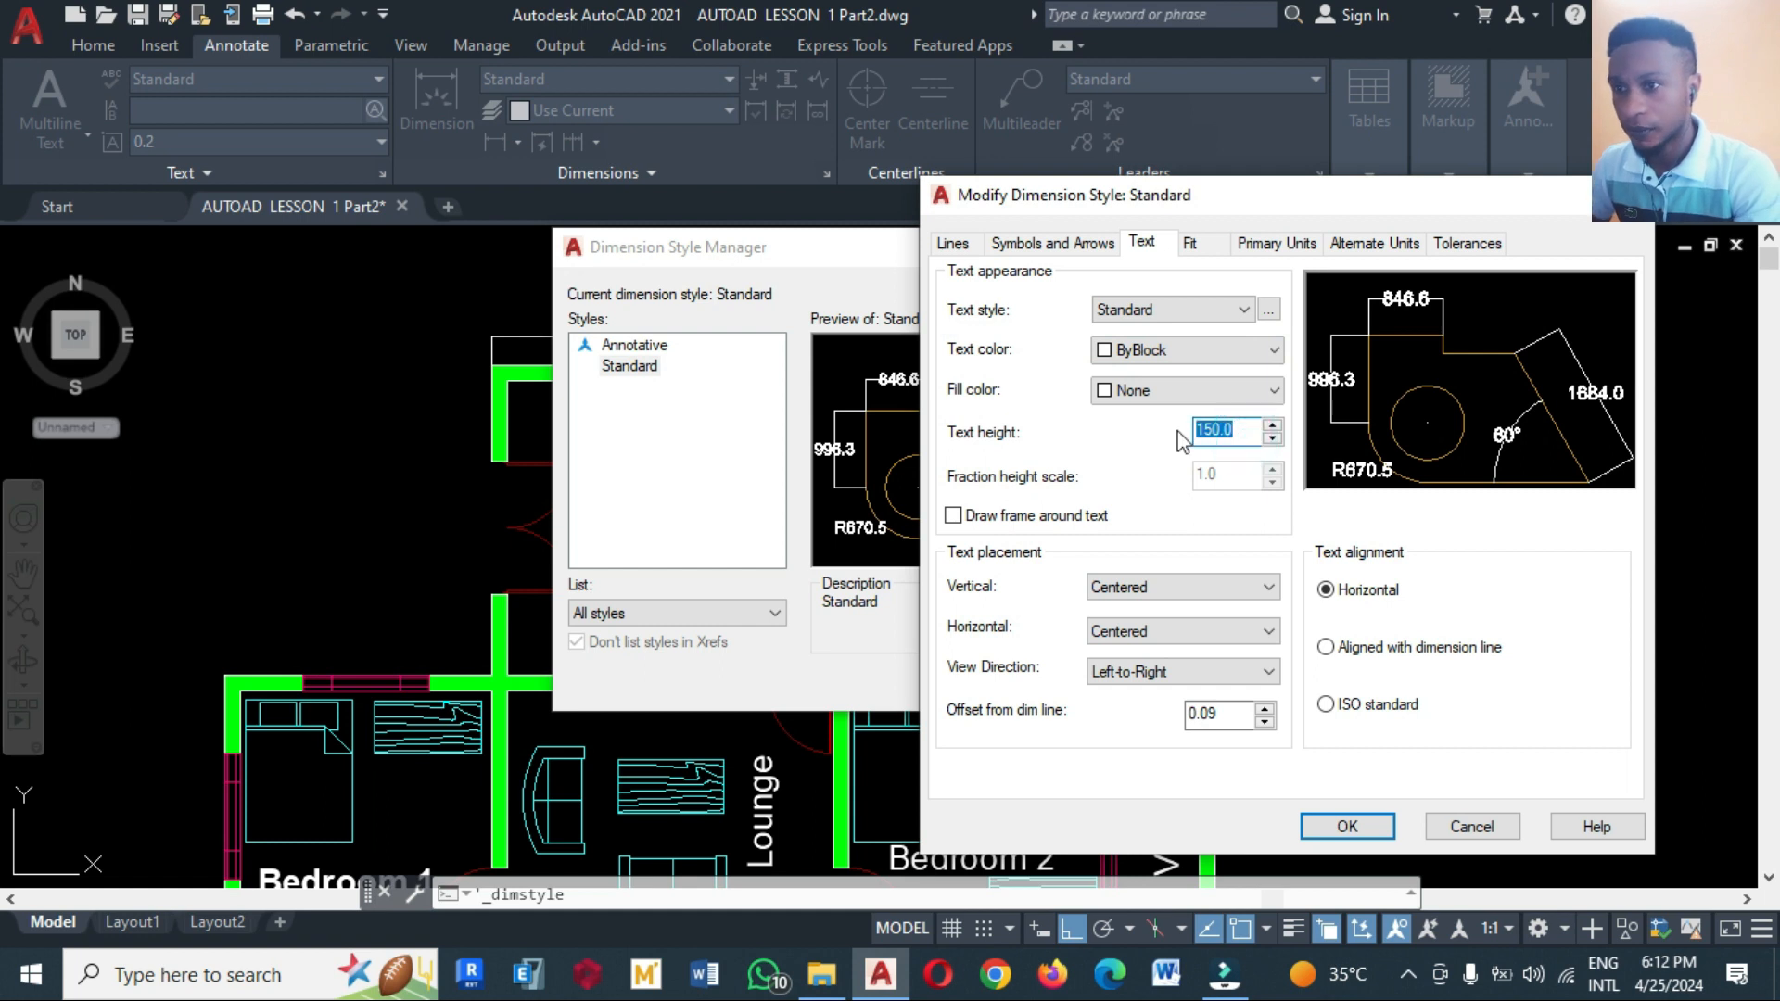
type("250")
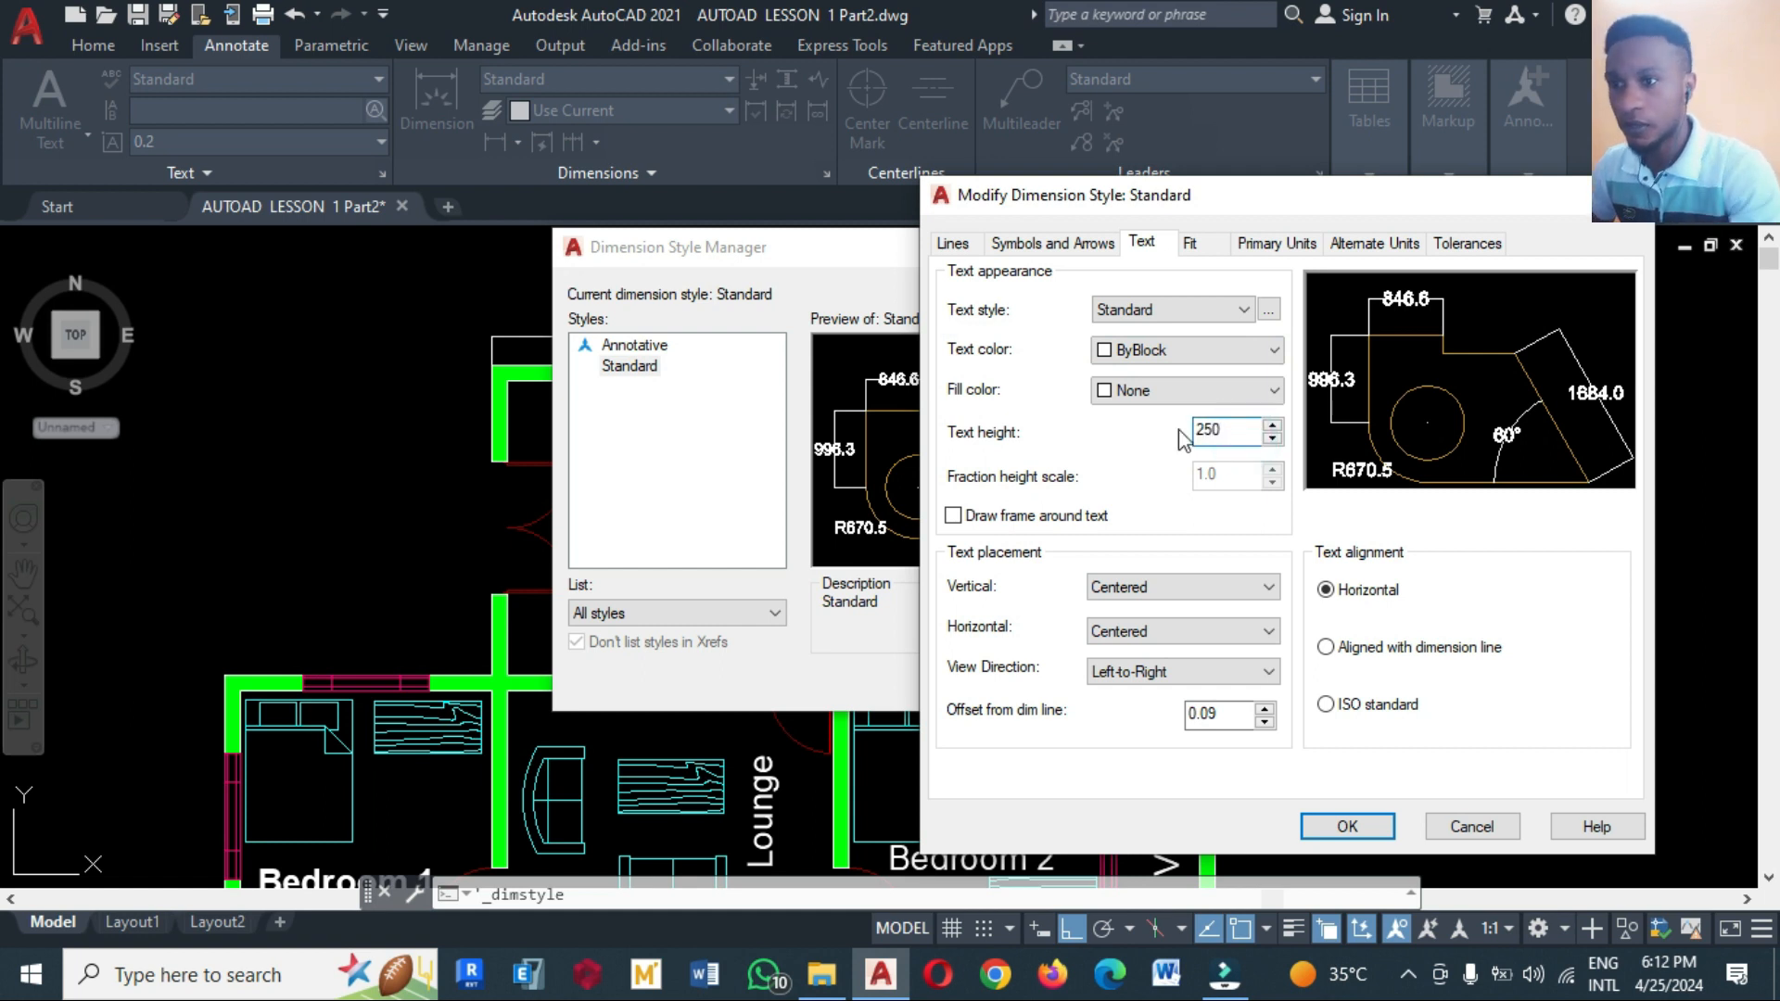
left_click(1256, 243)
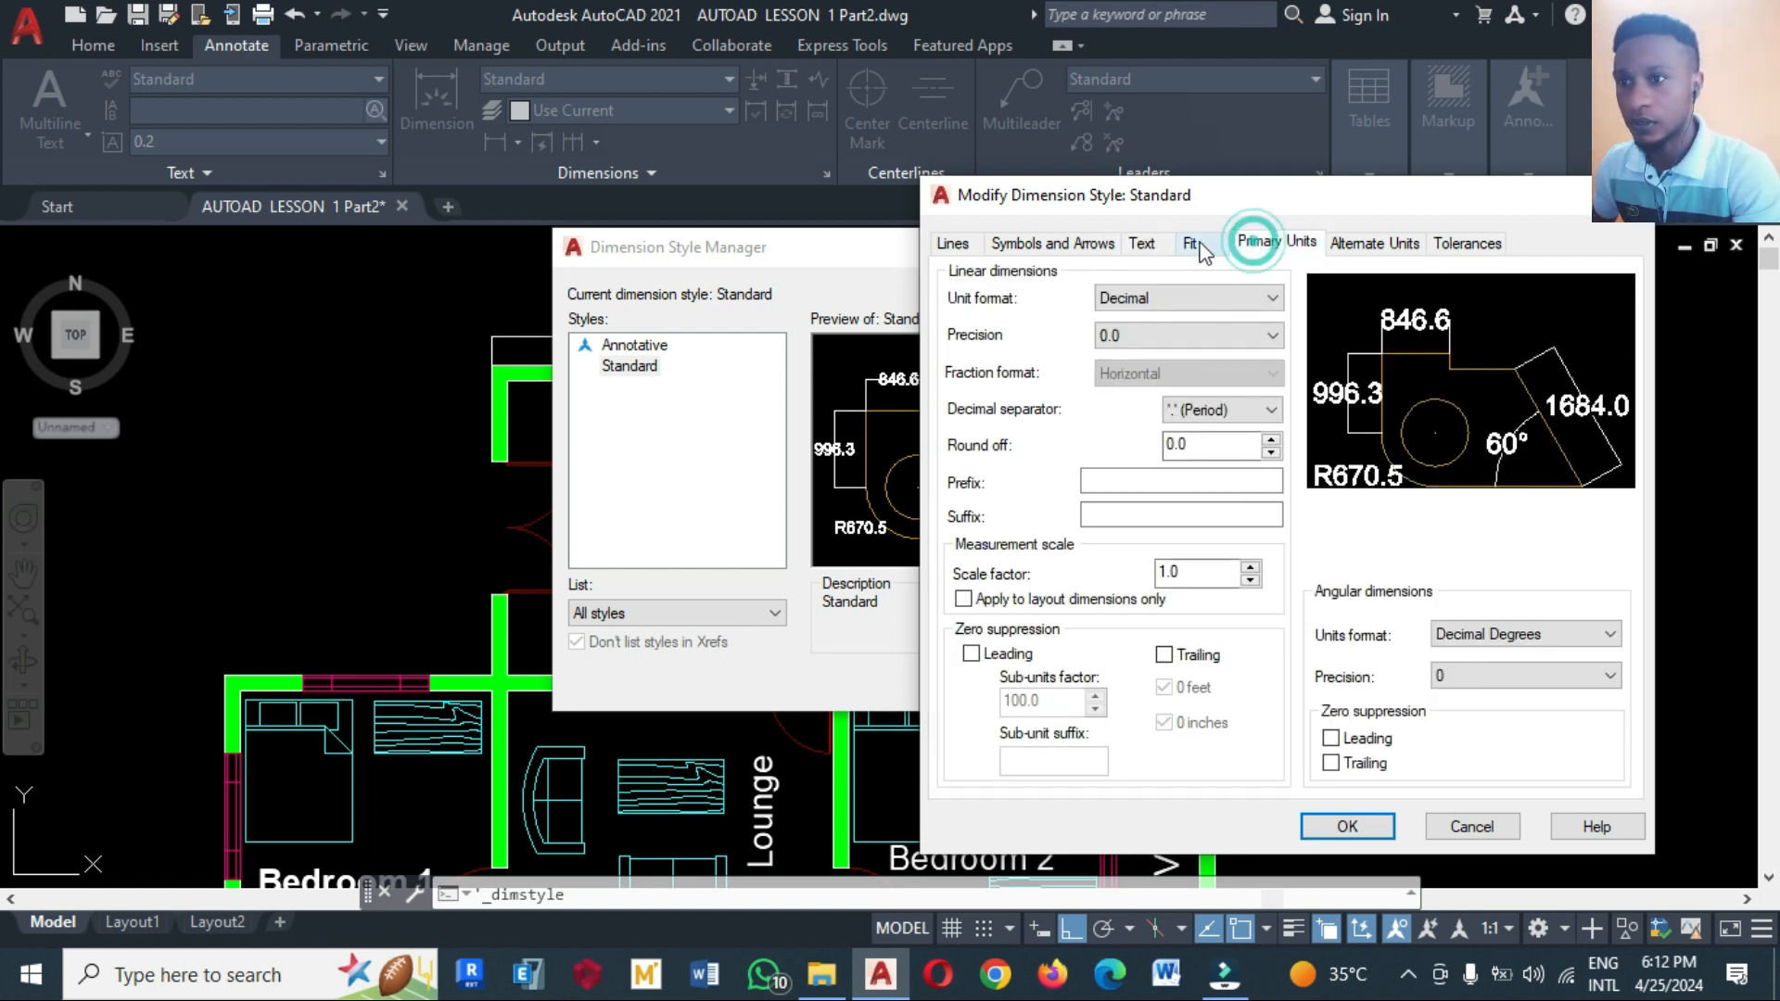
left_click(1182, 335)
left_click(1154, 357)
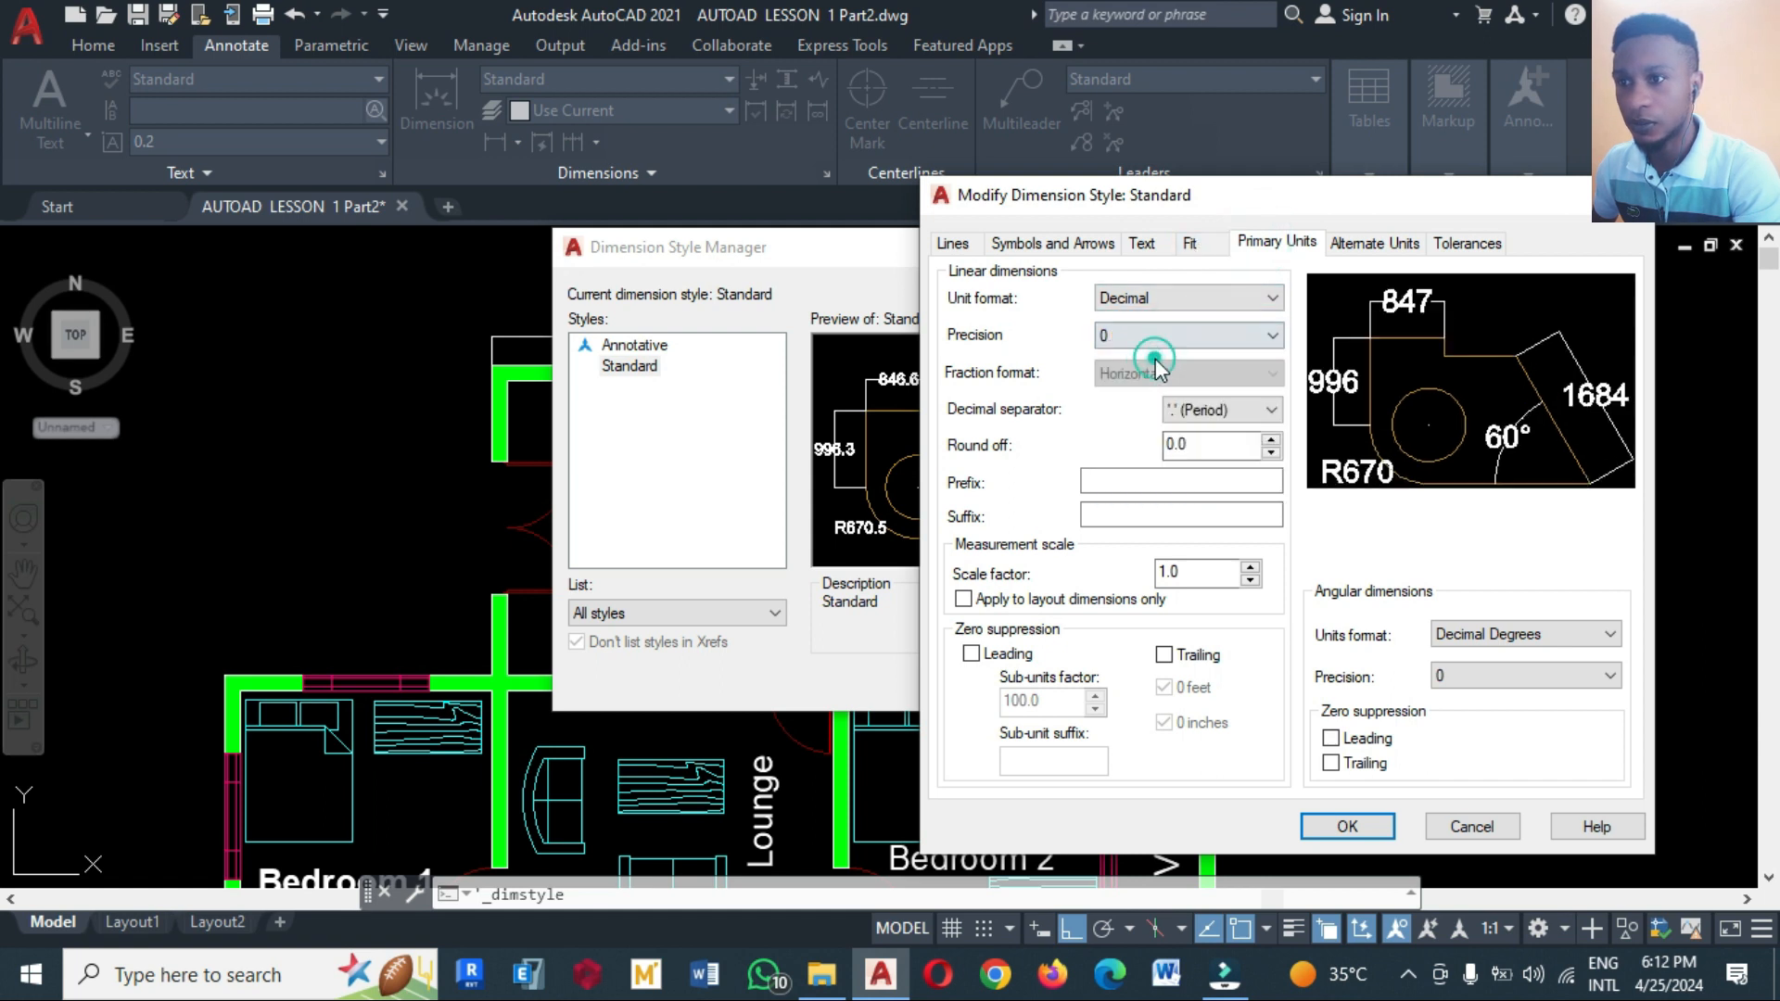
Set the Standard dimension style's first, second and leader arrowheads to Architectural tick and apply the changes
left_click(1141, 244)
left_click(1084, 244)
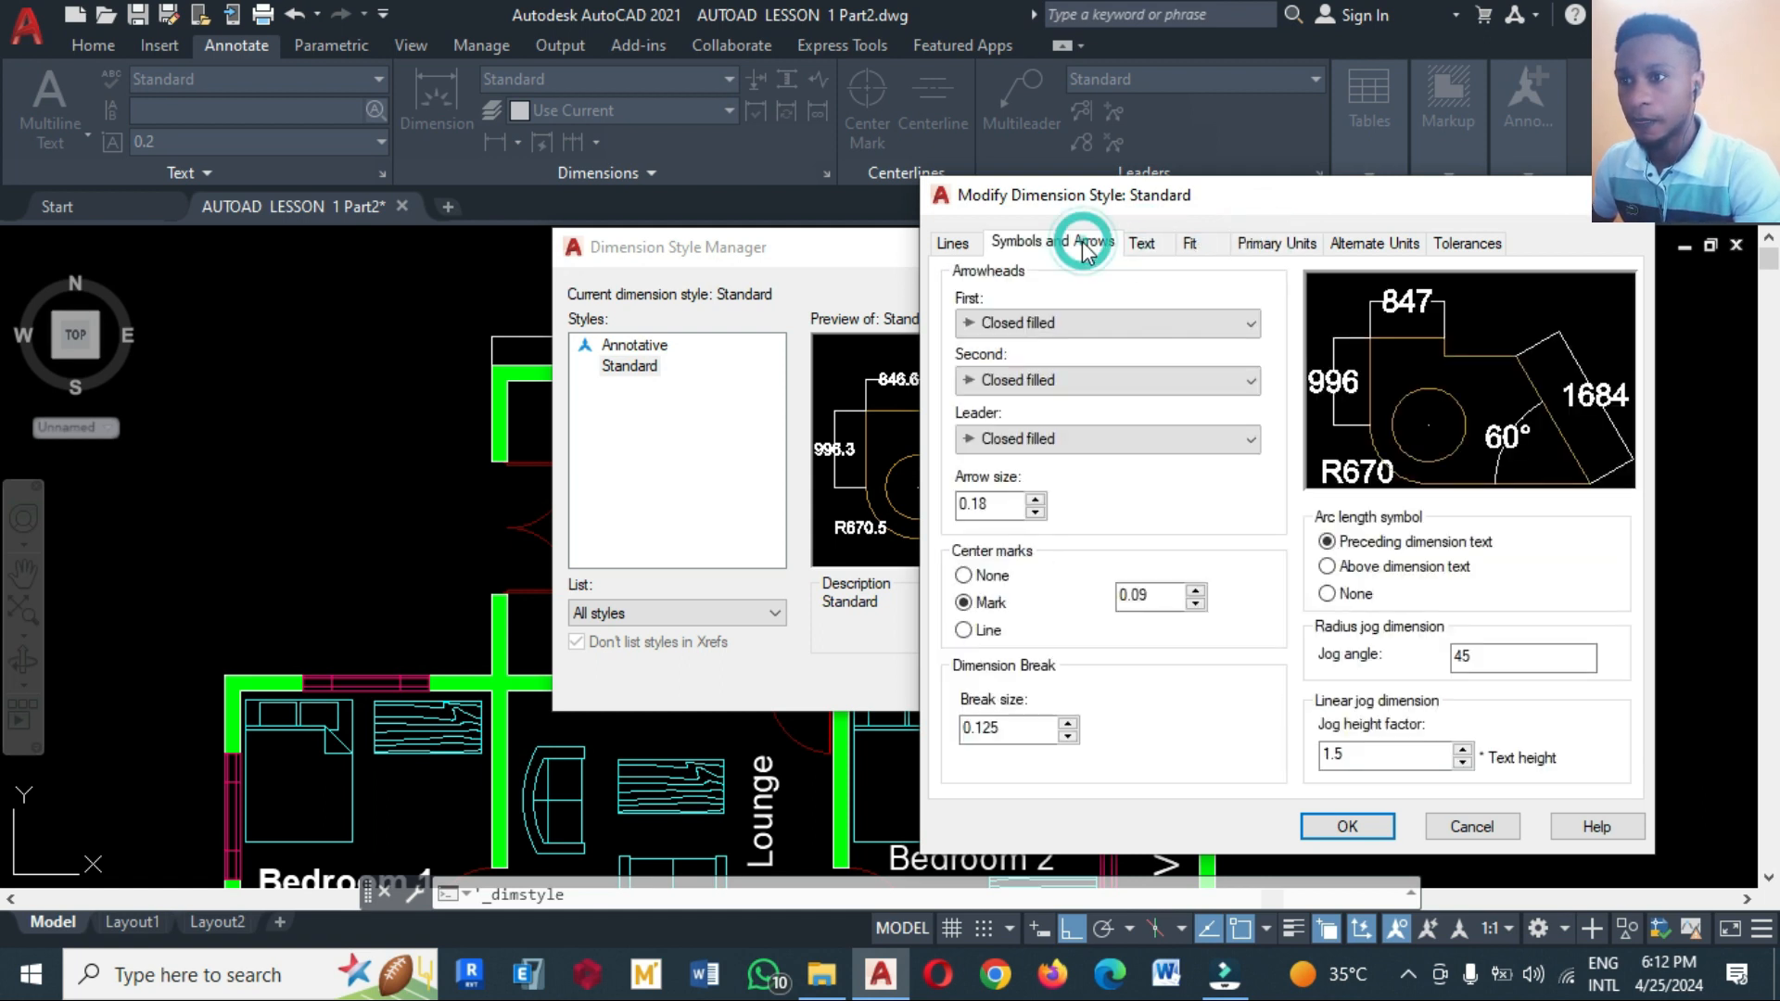
left_click(1036, 322)
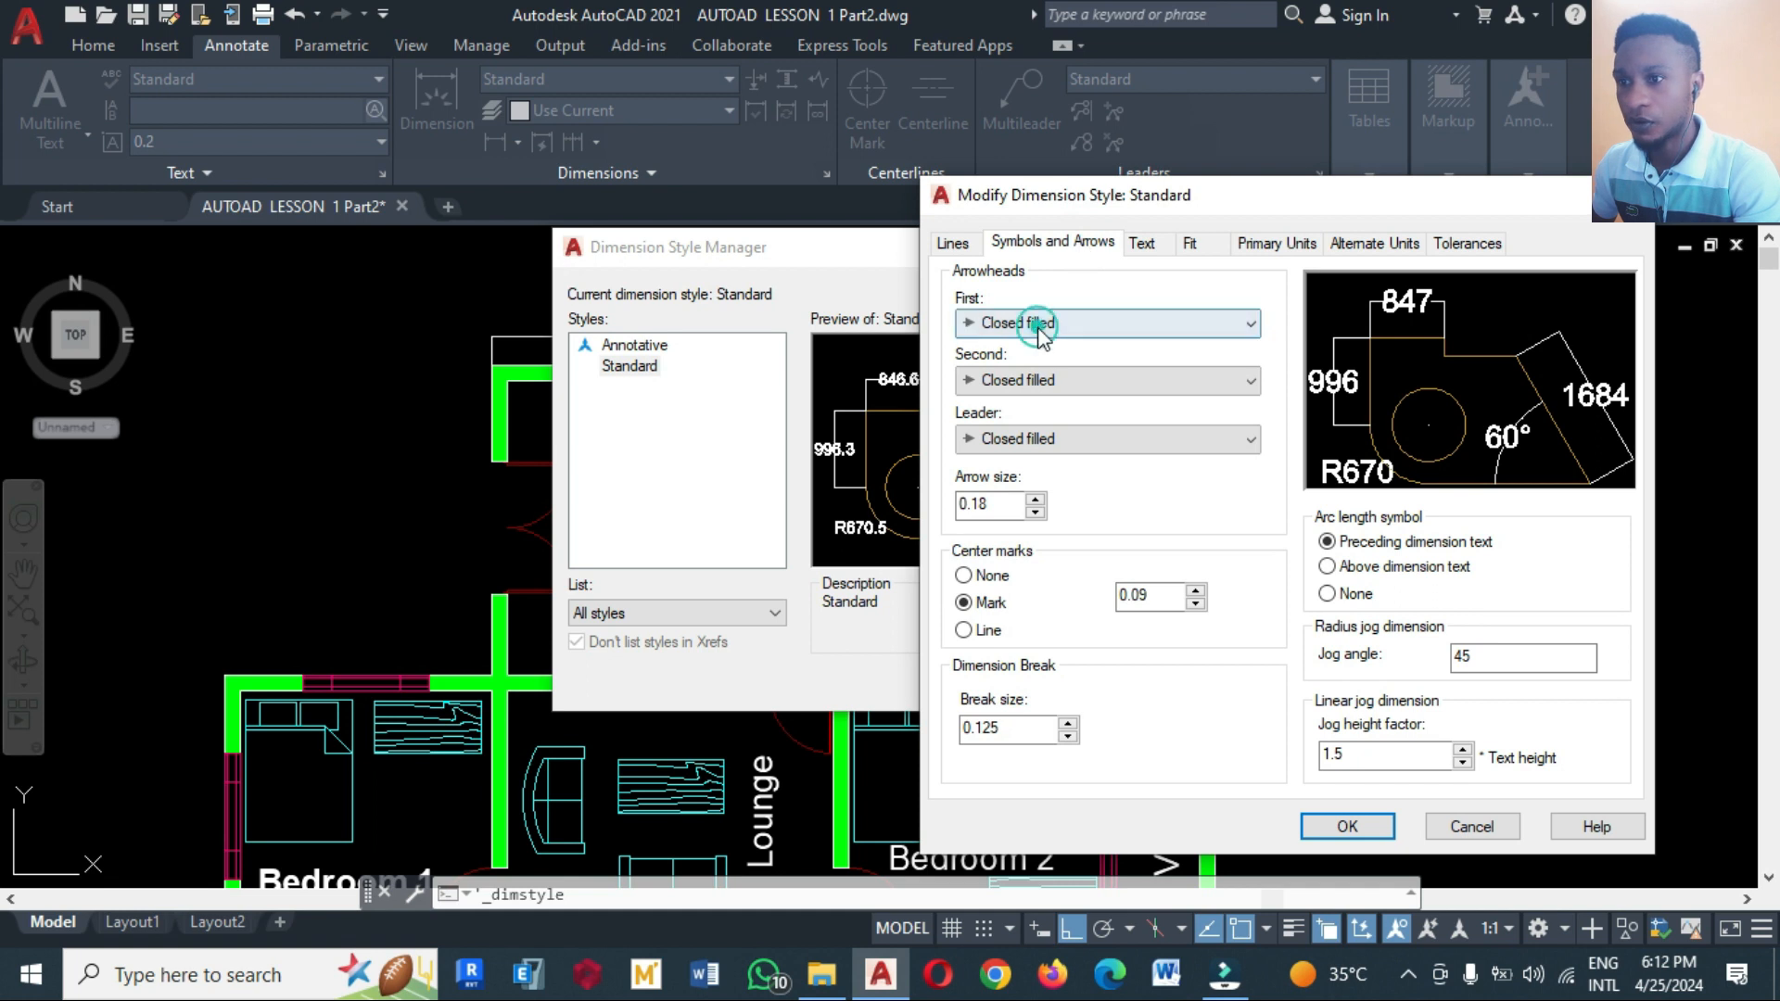
left_click(1019, 439)
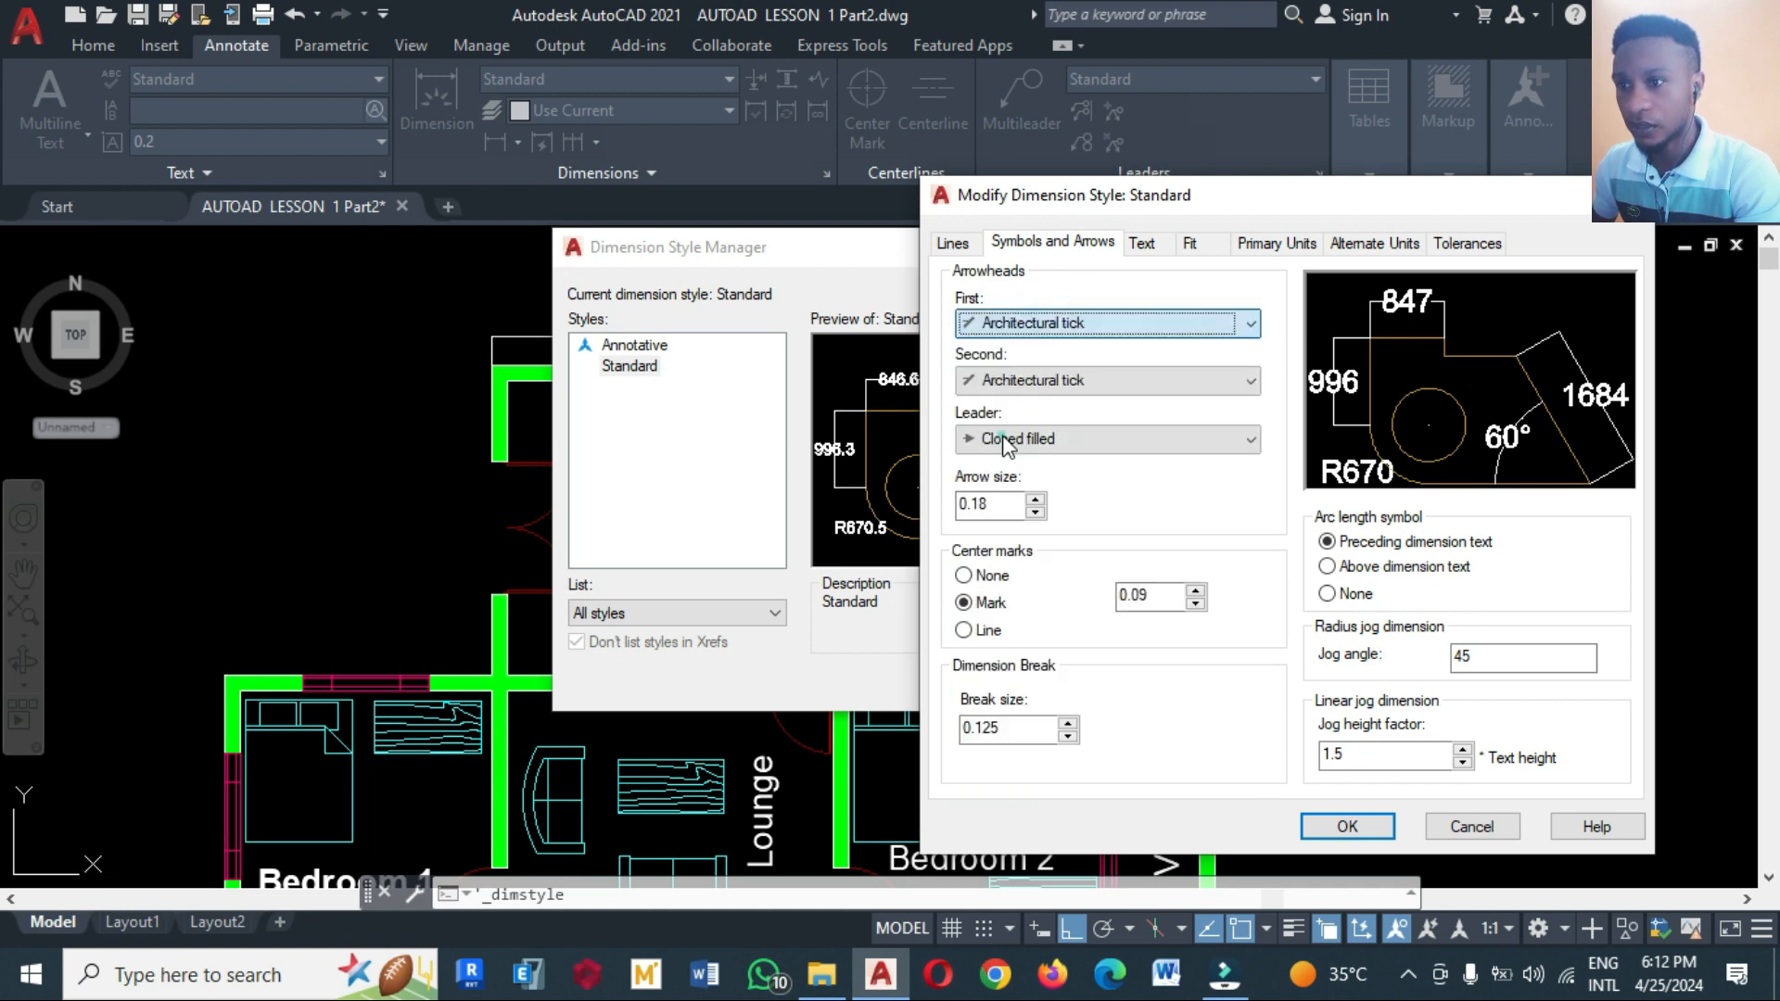
left_click(1019, 441)
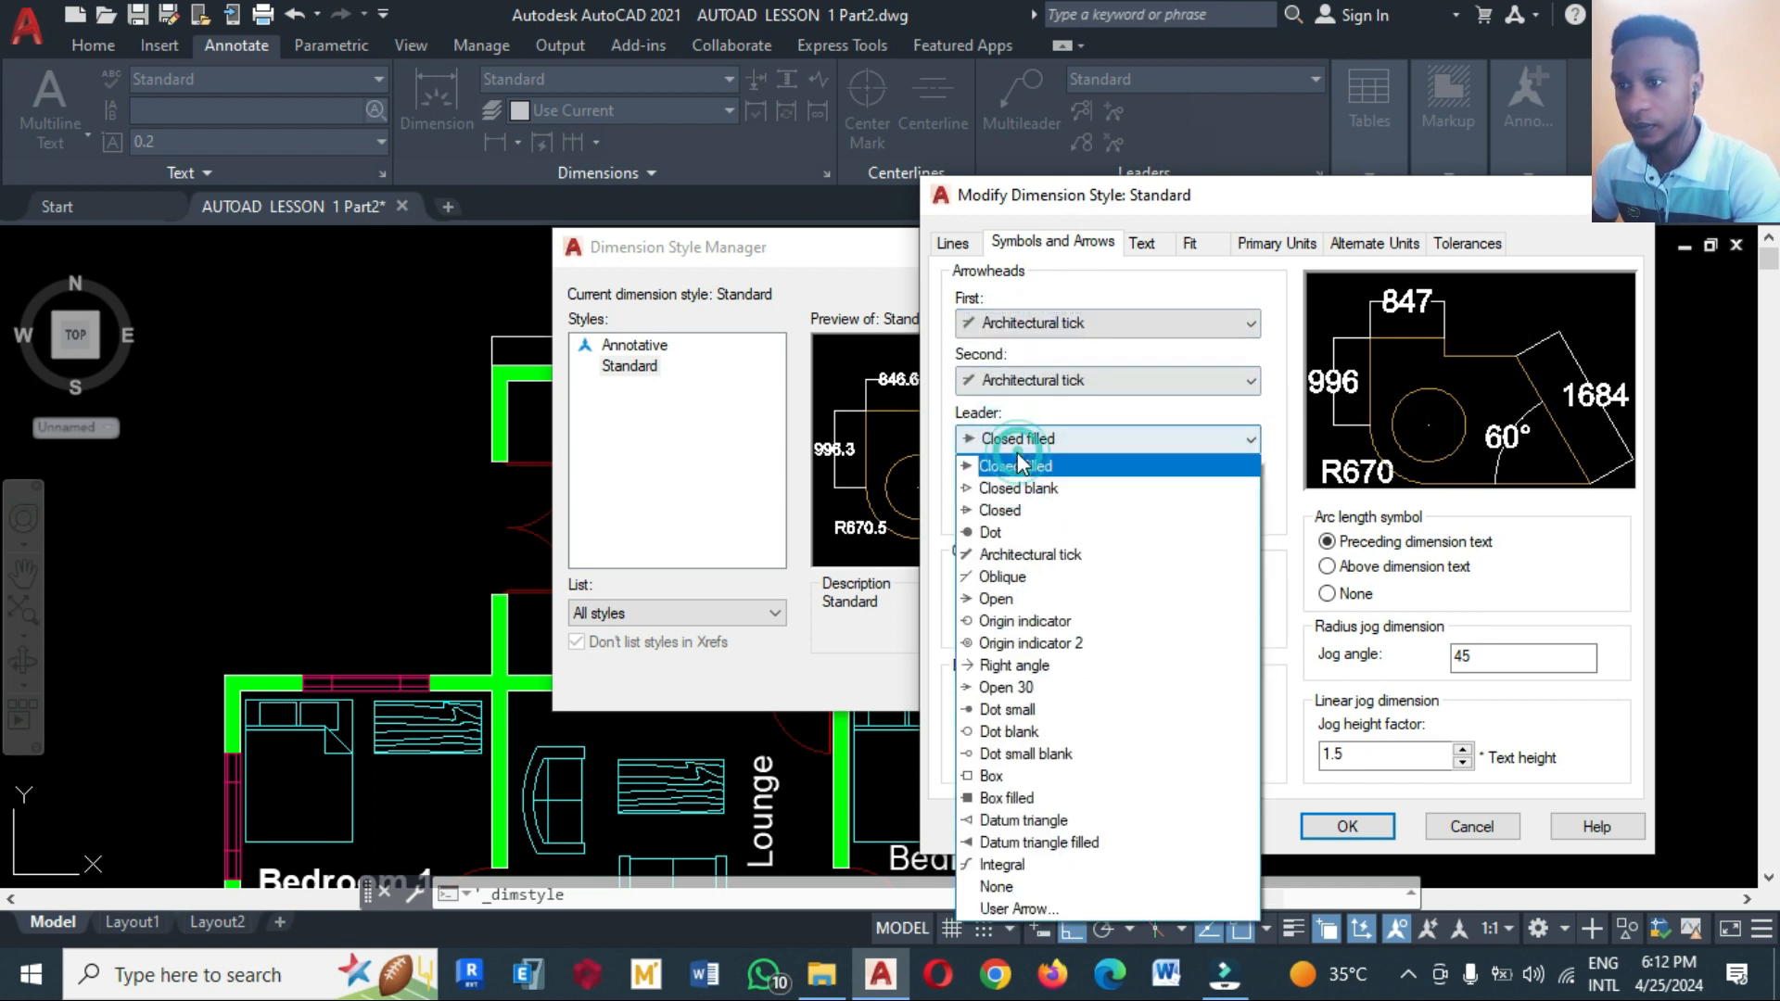
left_click(1020, 554)
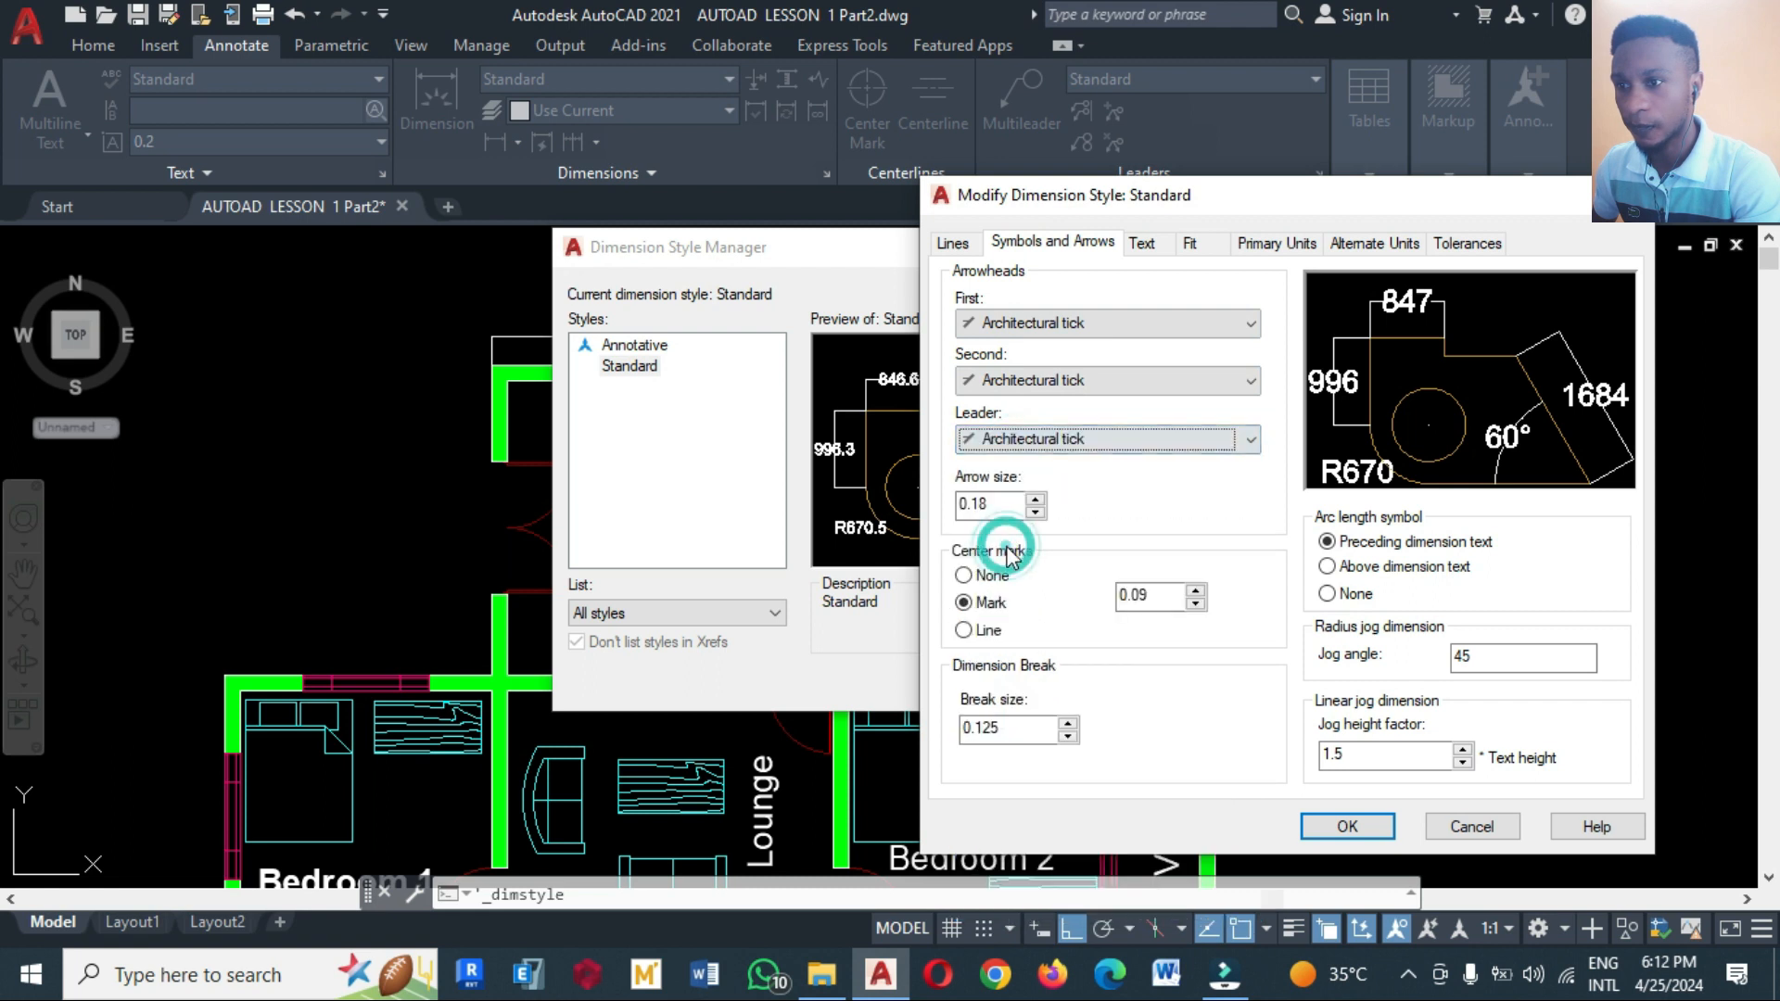
left_click(1381, 834)
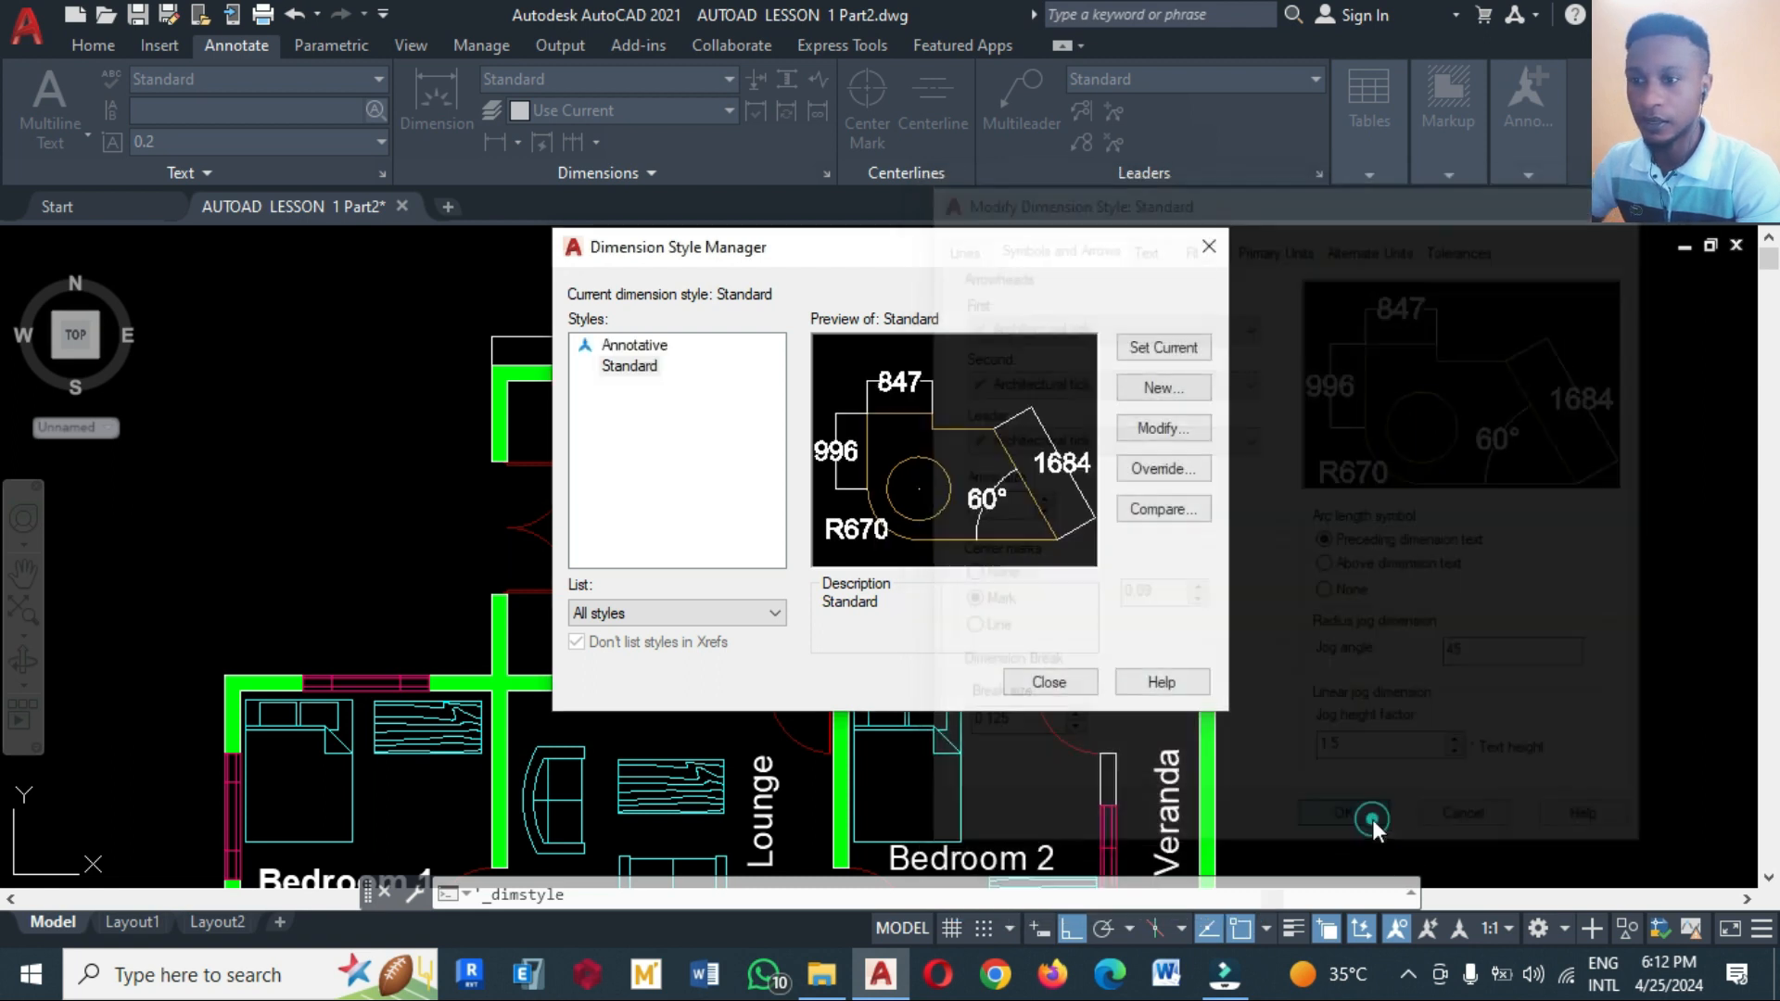
left_click(1080, 683)
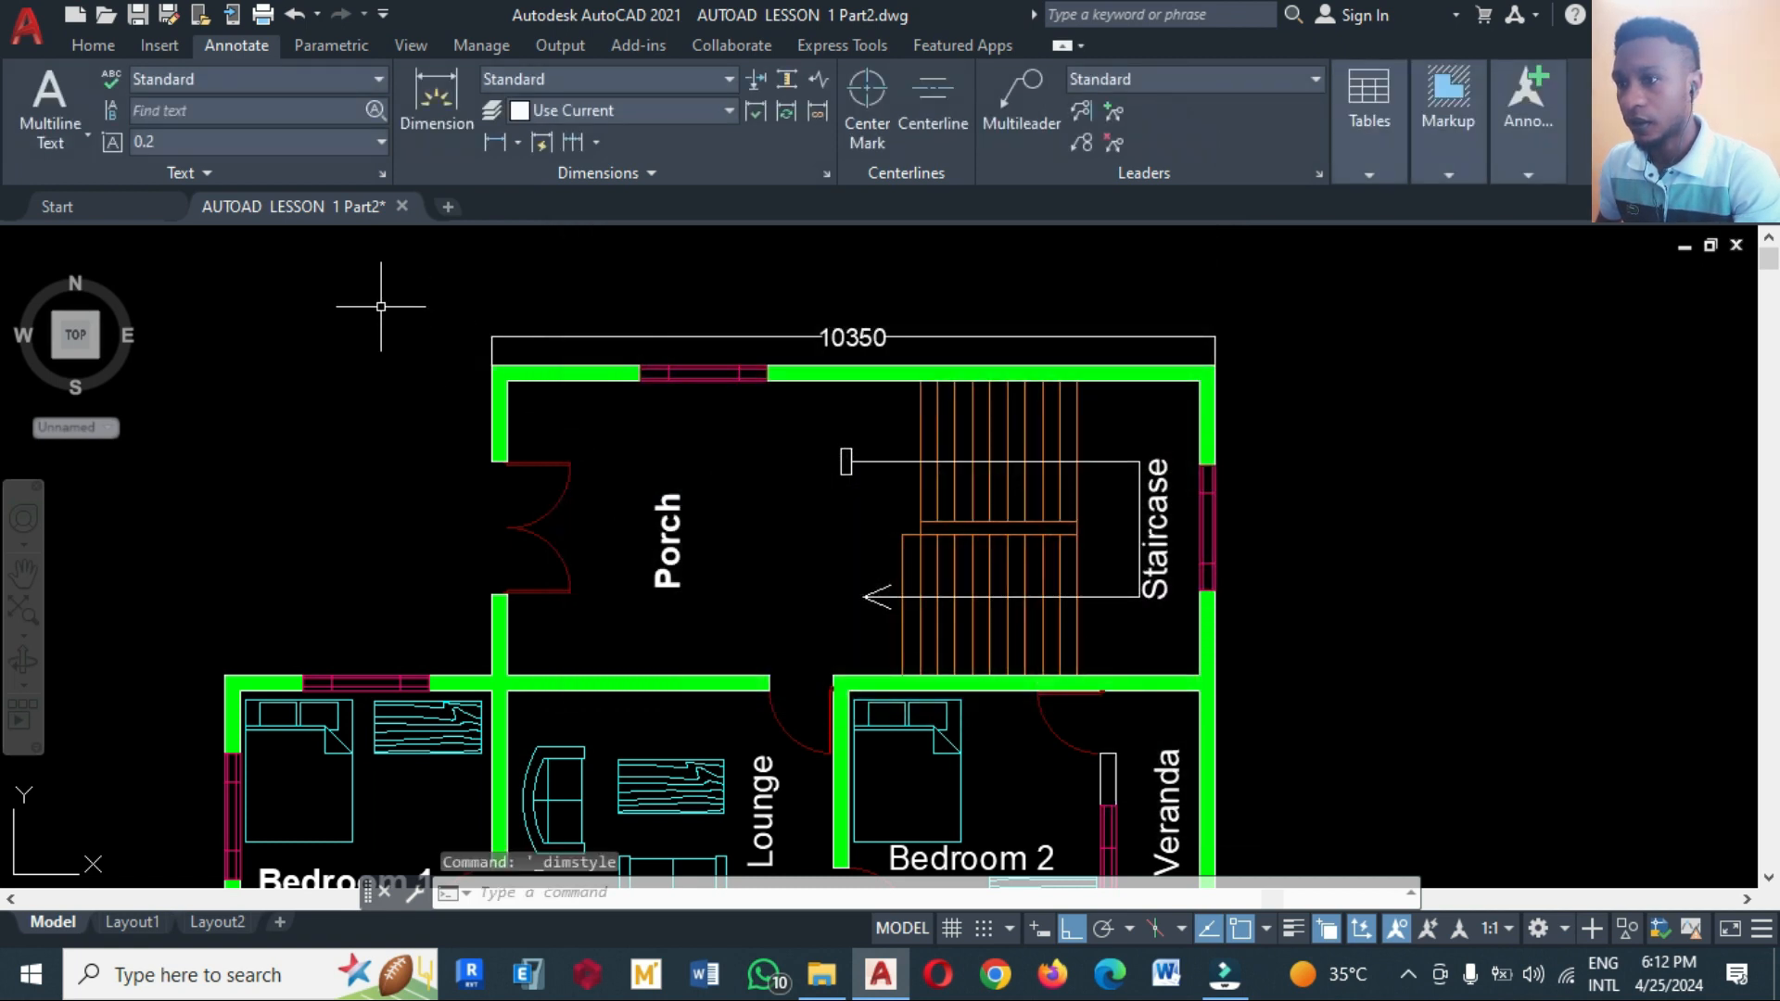
Set the arrow size of the Standard dimension style to 100 and check the ticks on the porch wall dimension
scroll(349, 286, "up", 2)
scroll(577, 382, "up", 4)
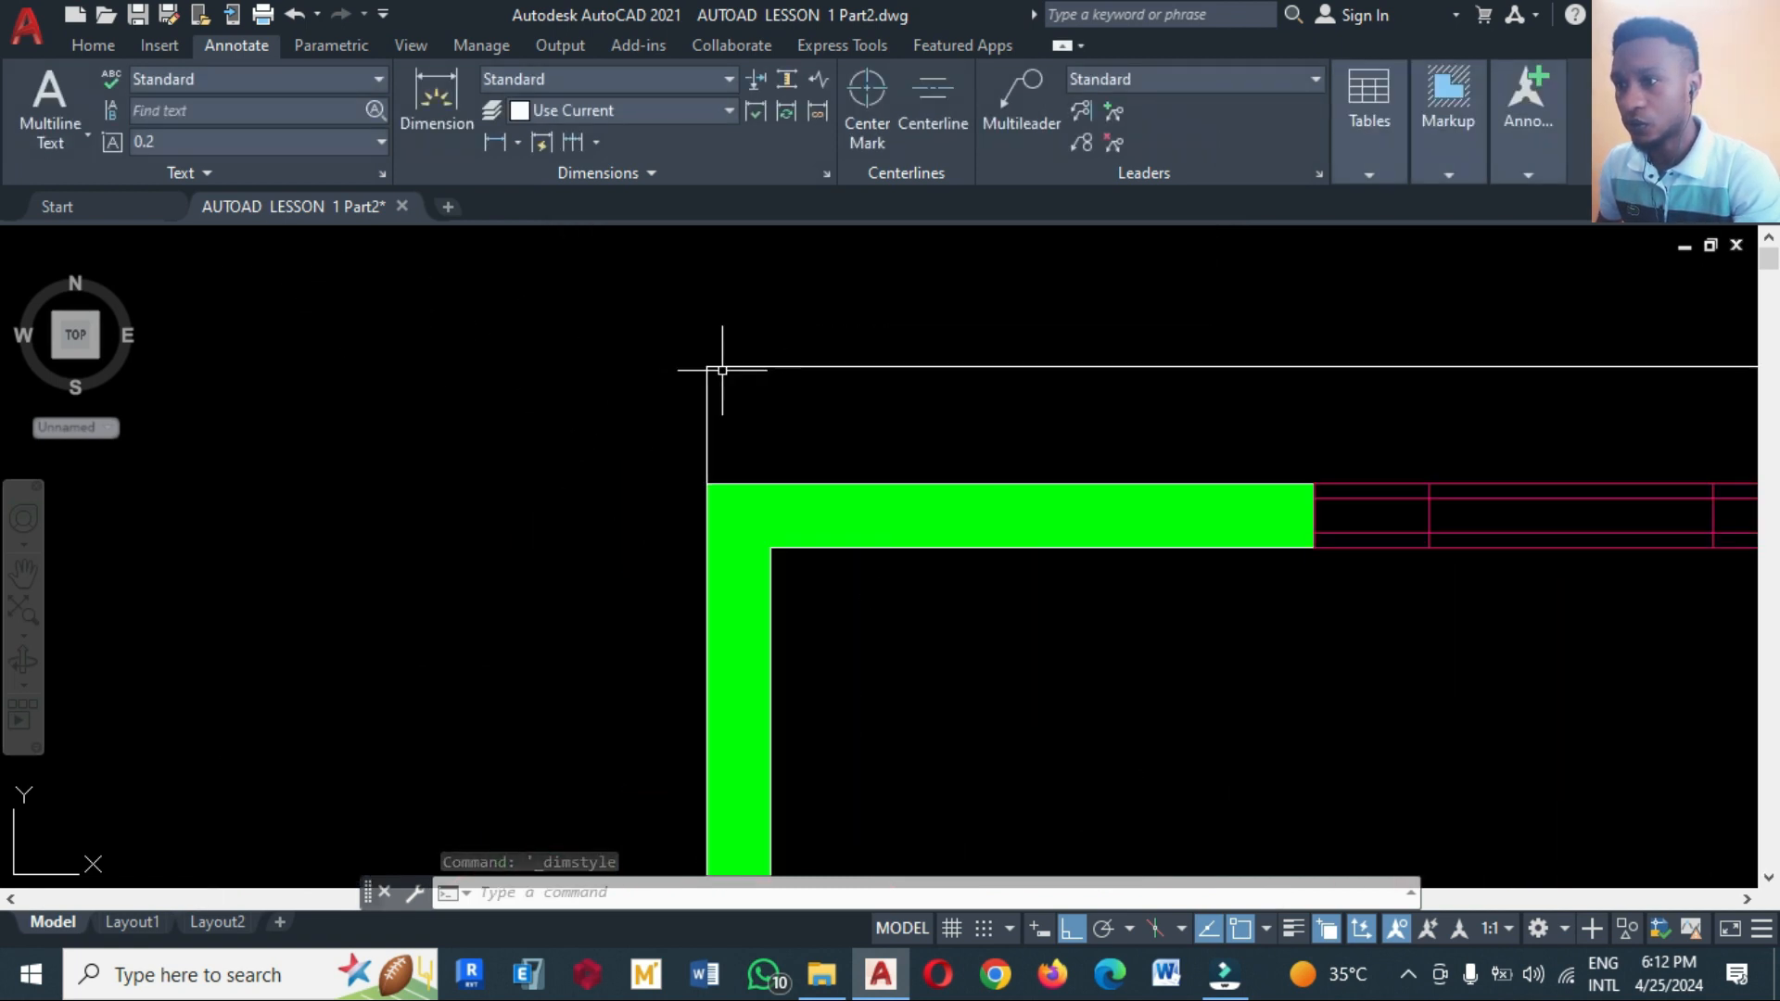
scroll(720, 369, "up", 3)
scroll(591, 308, "up", 3)
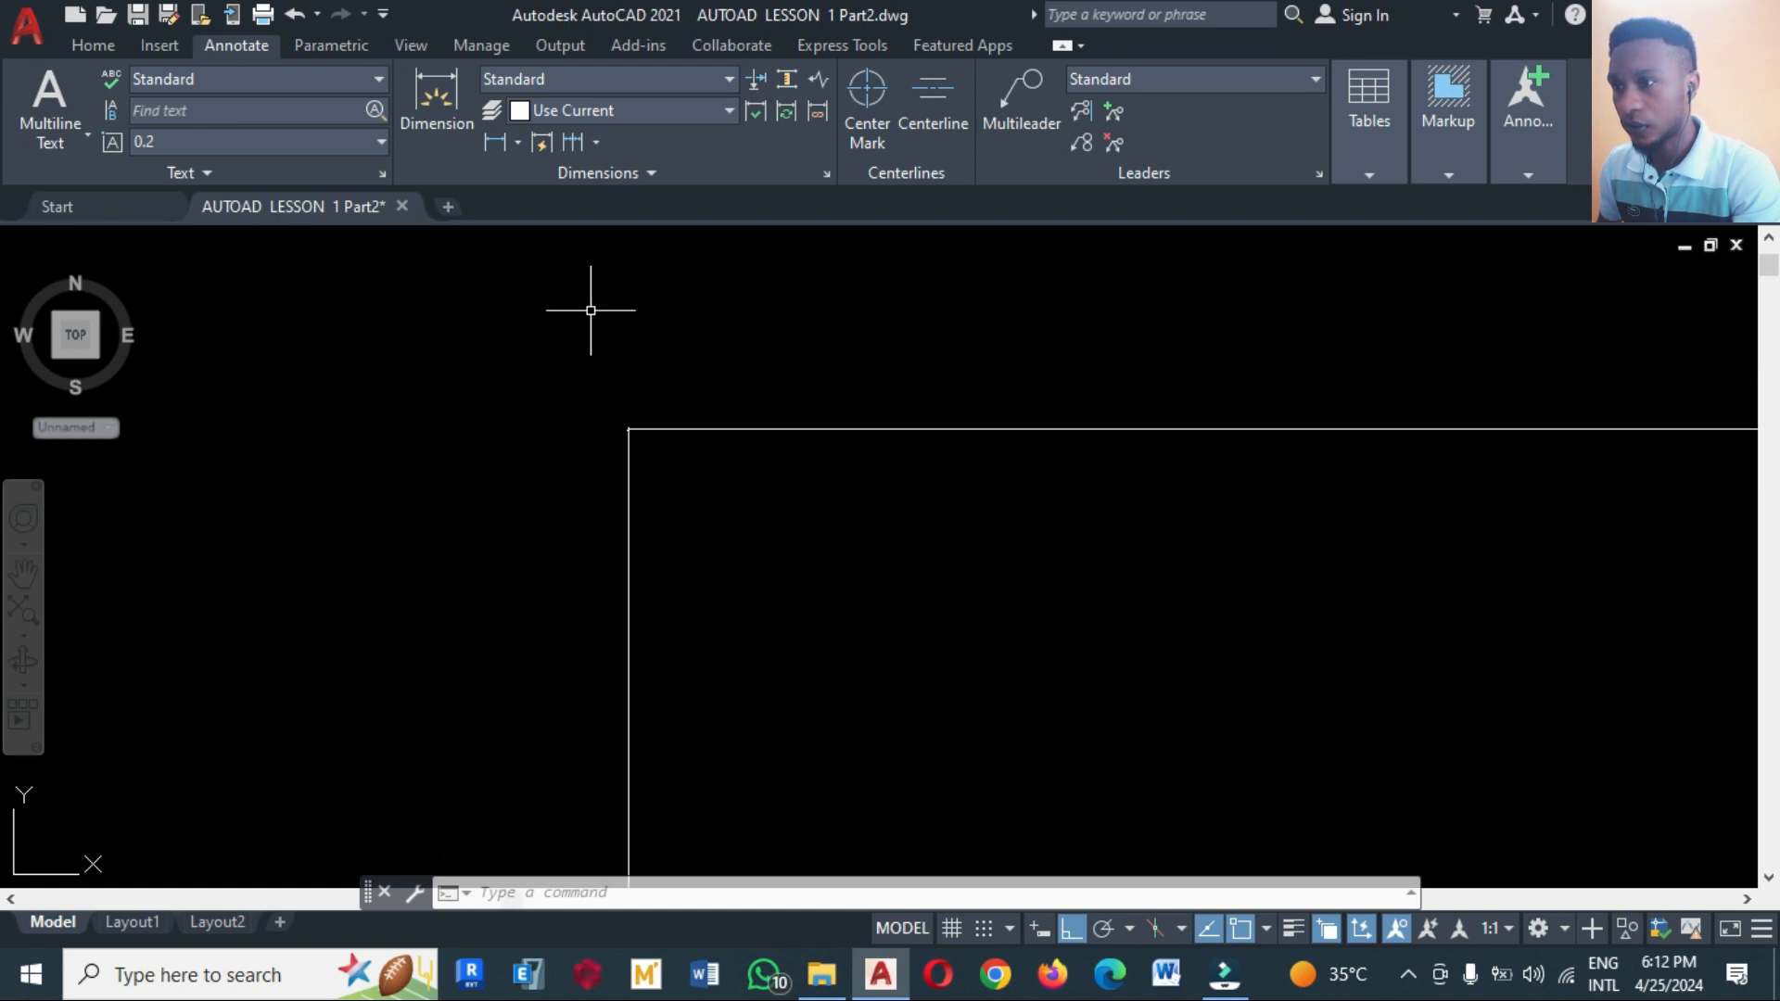
scroll(622, 443, "up", 3)
scroll(635, 431, "up", 5)
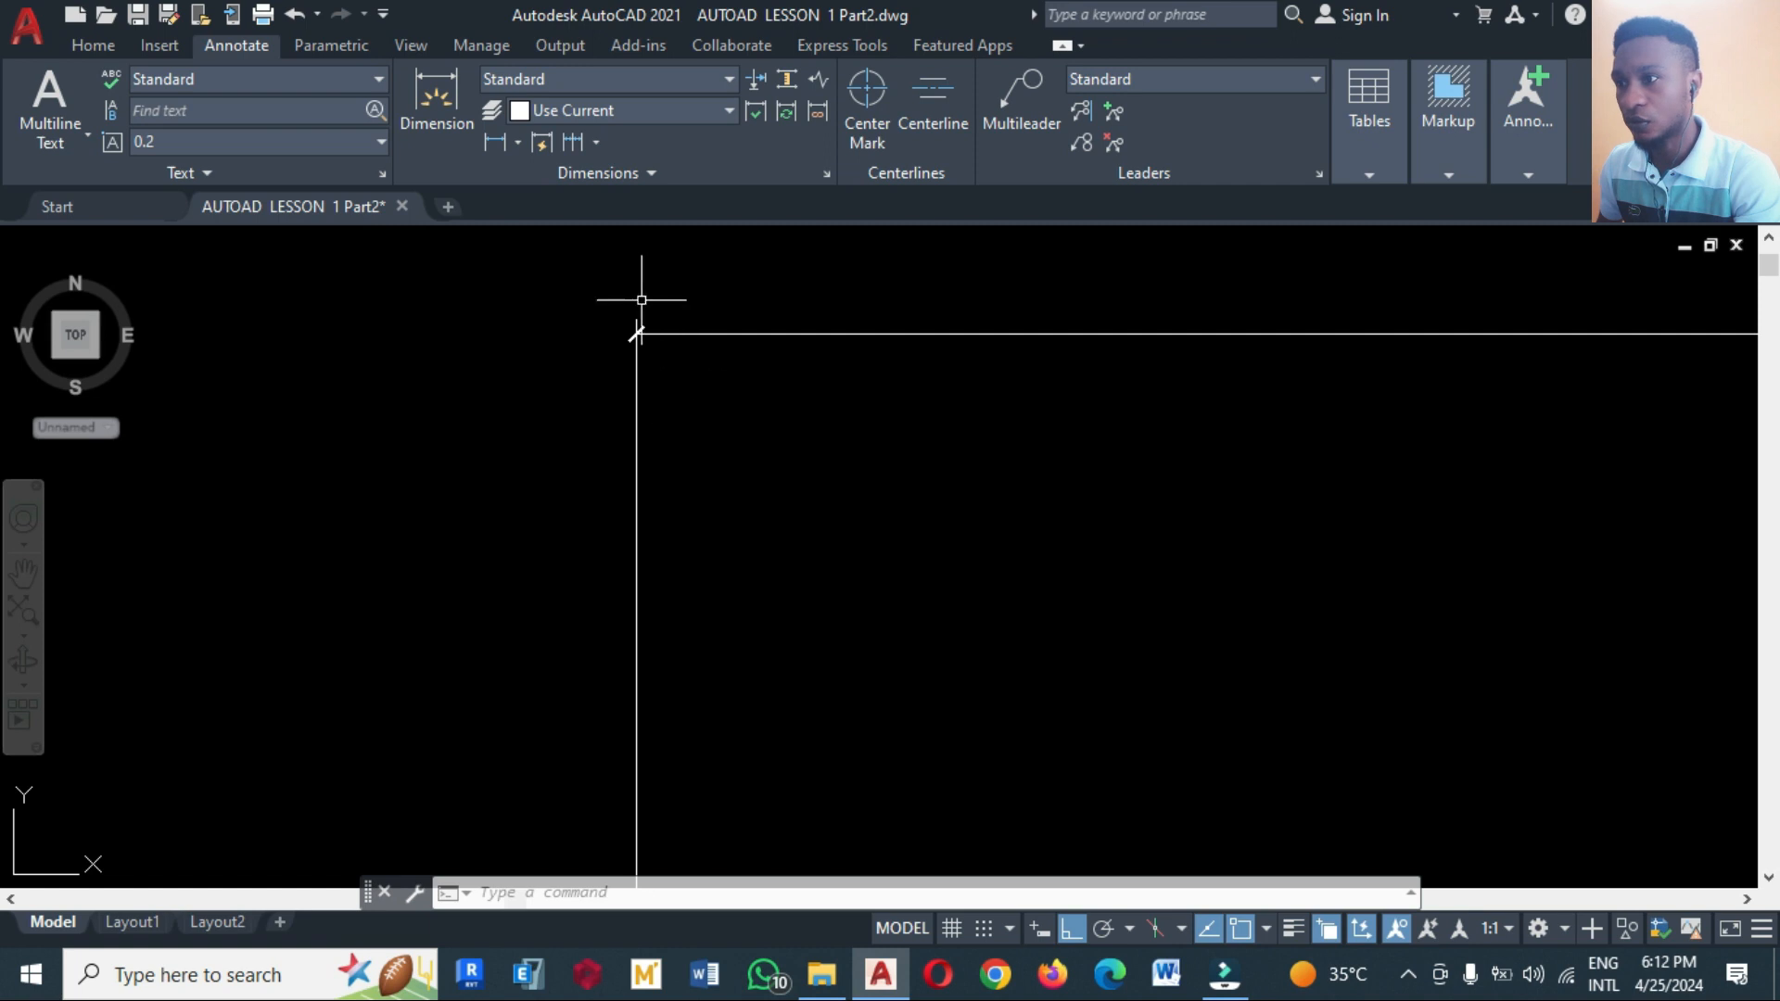
left_click(824, 171)
left_click(1125, 427)
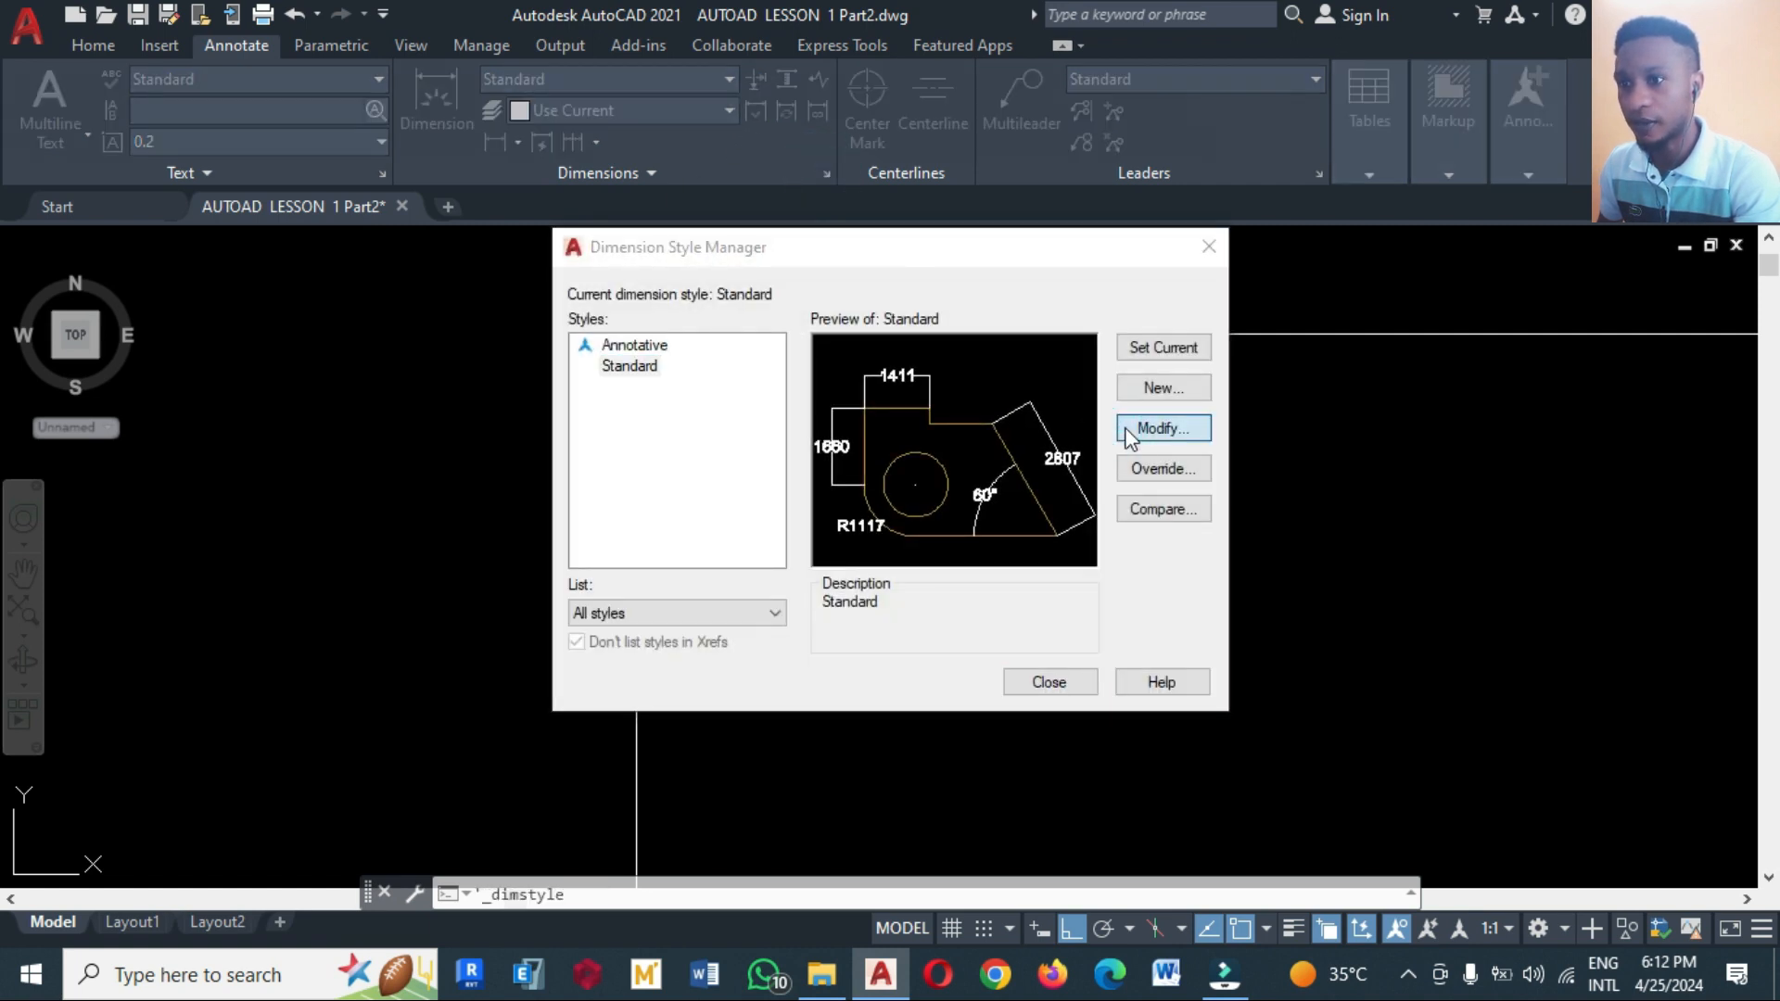
double_click(989, 503)
type("1")
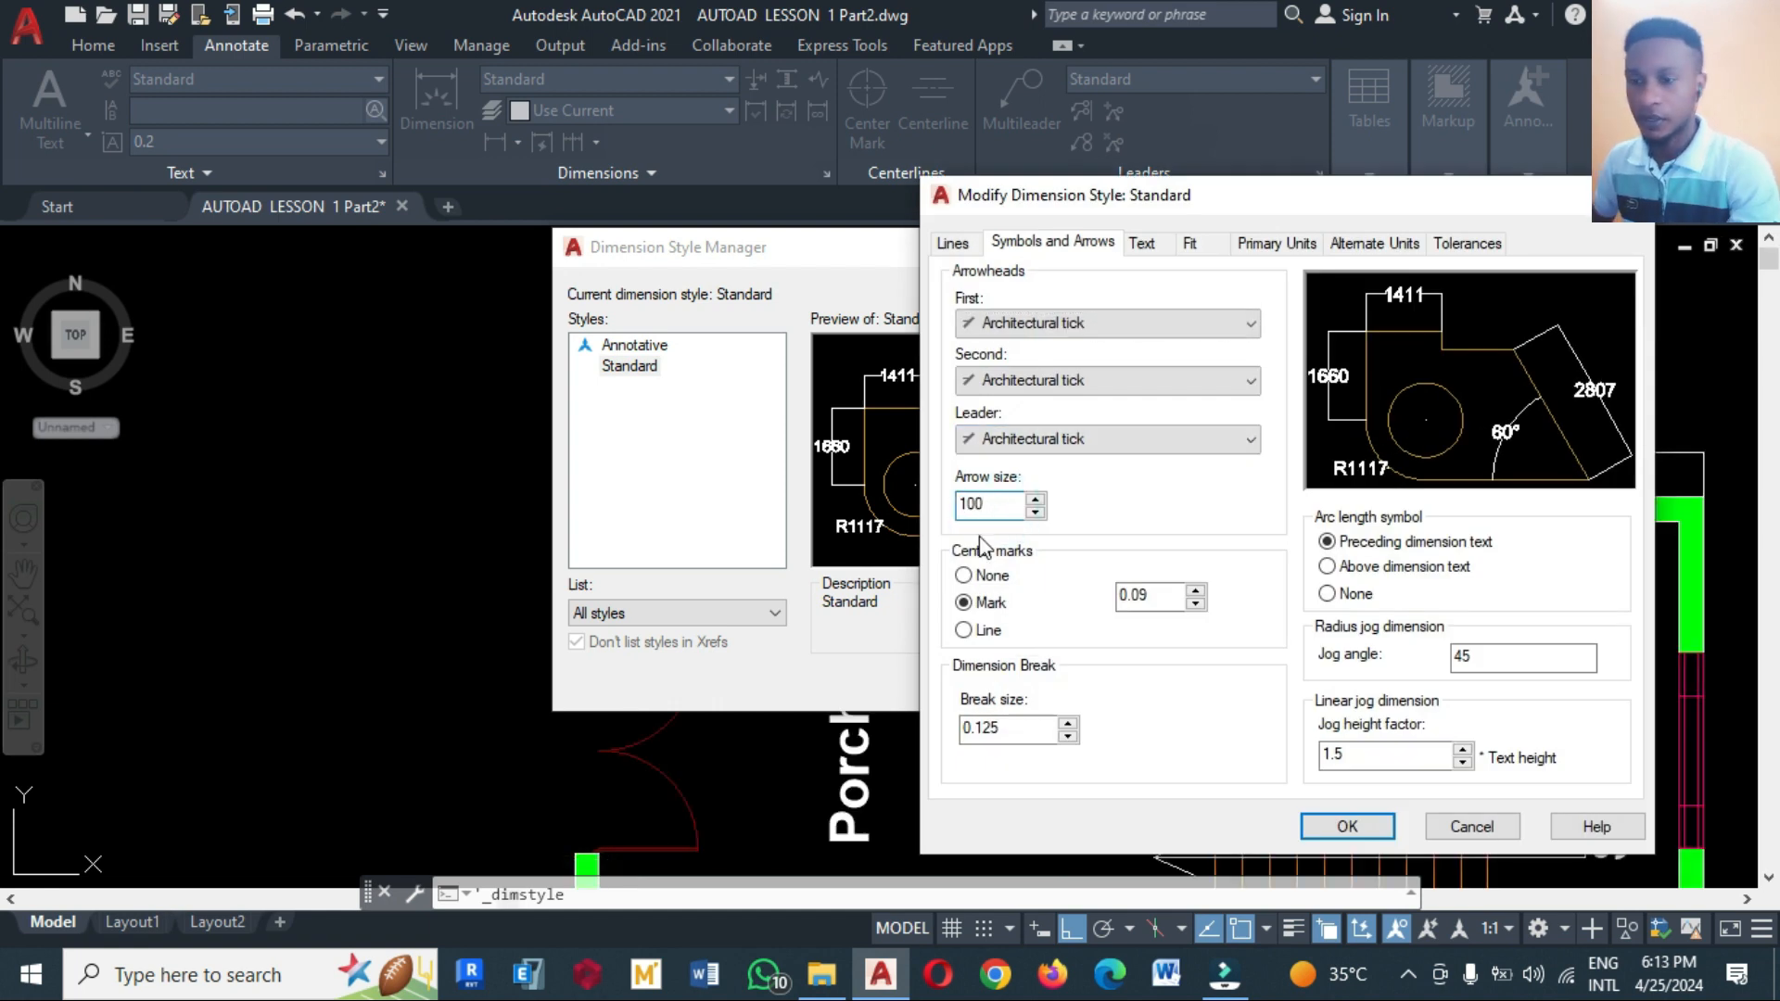
type("00")
left_click(1347, 826)
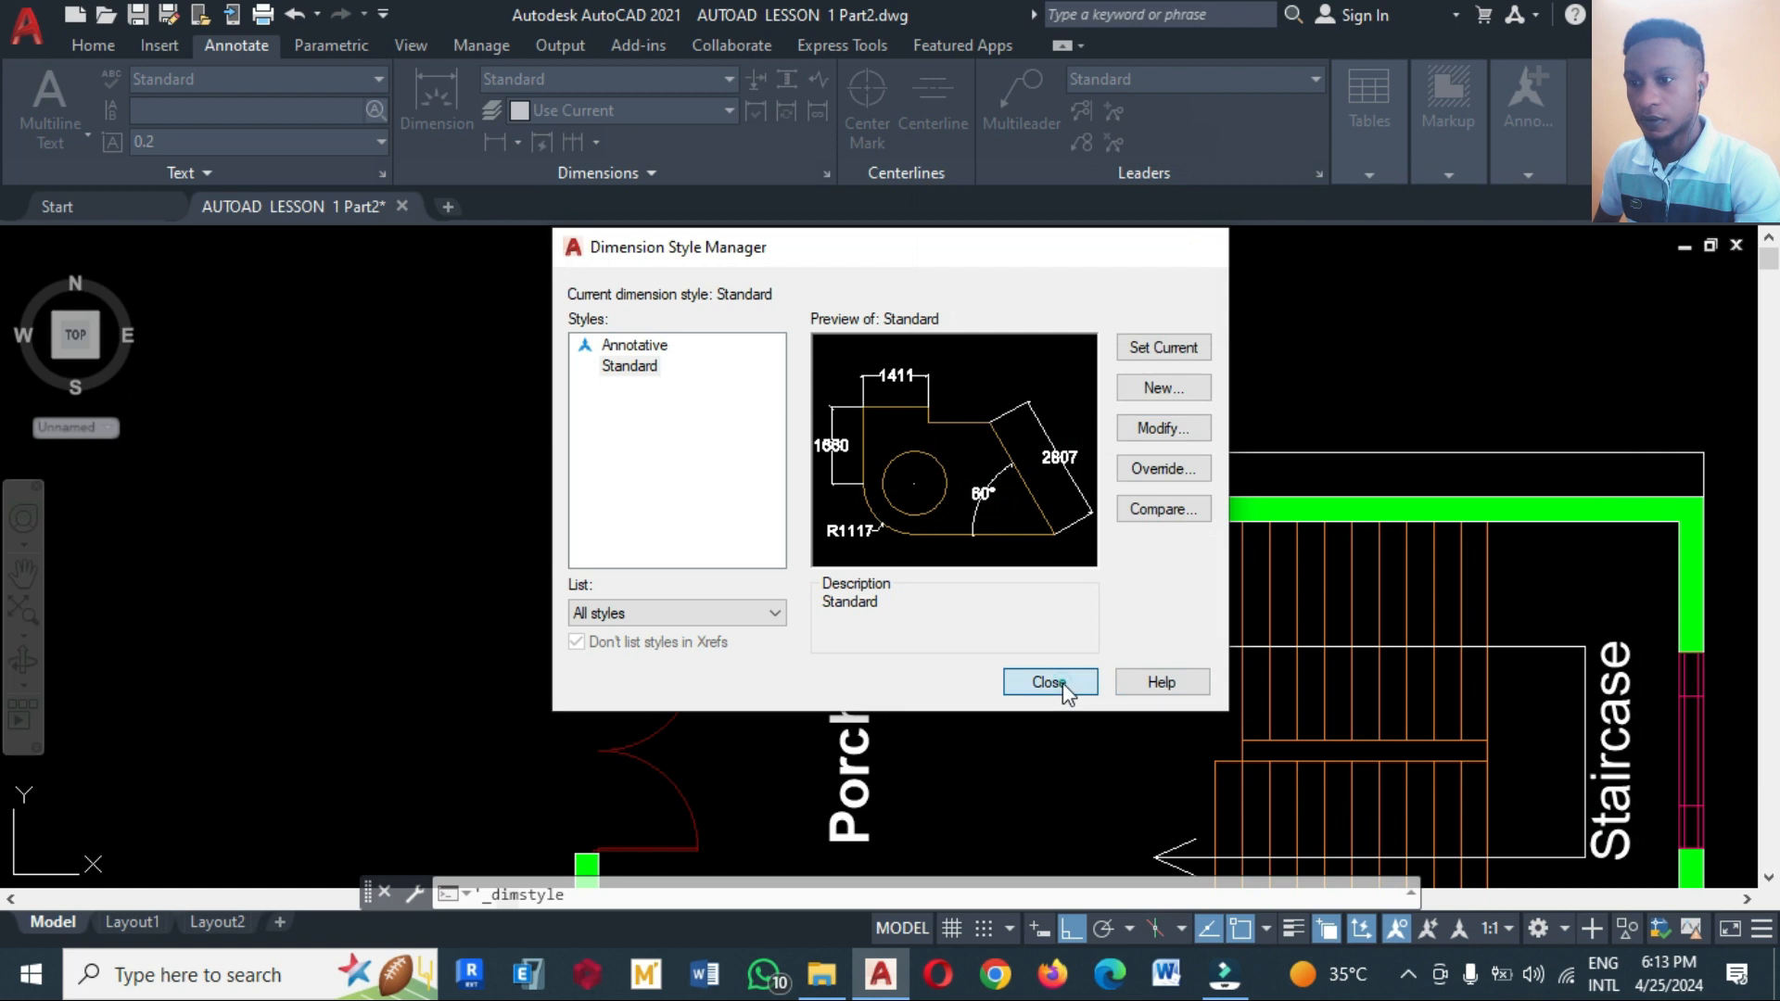
left_click(1046, 680)
scroll(659, 510, "down", 4)
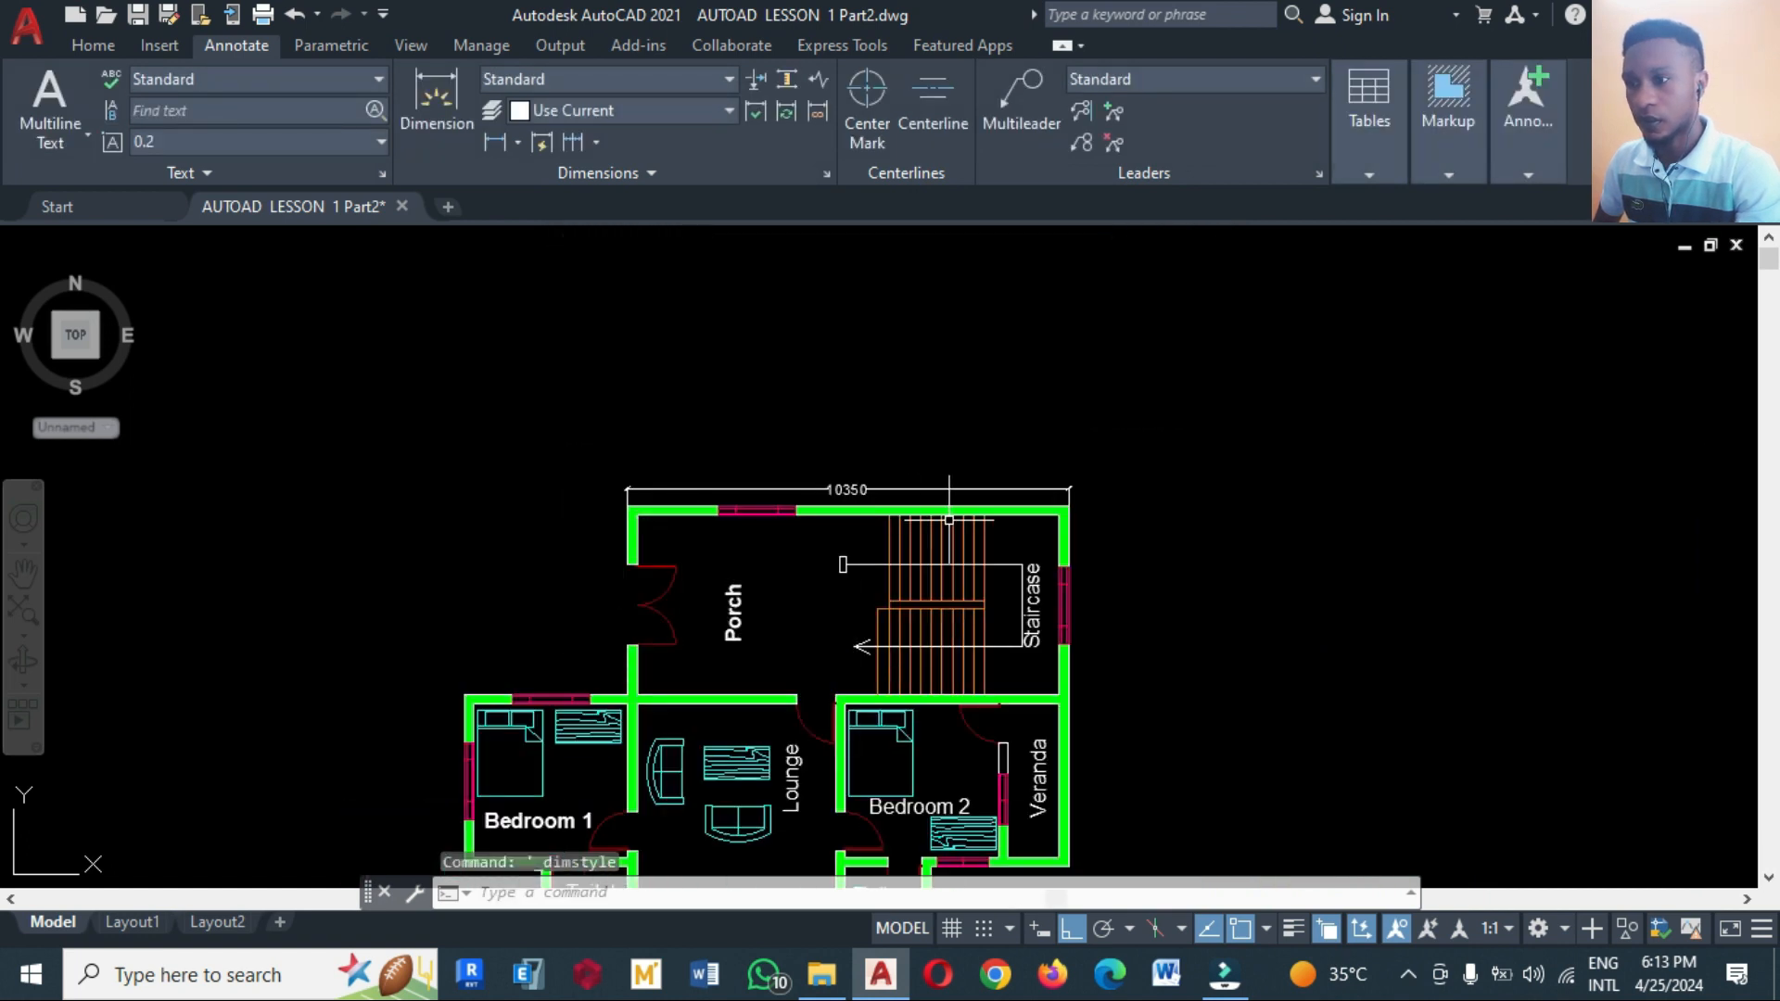
scroll(787, 488, "up", 2)
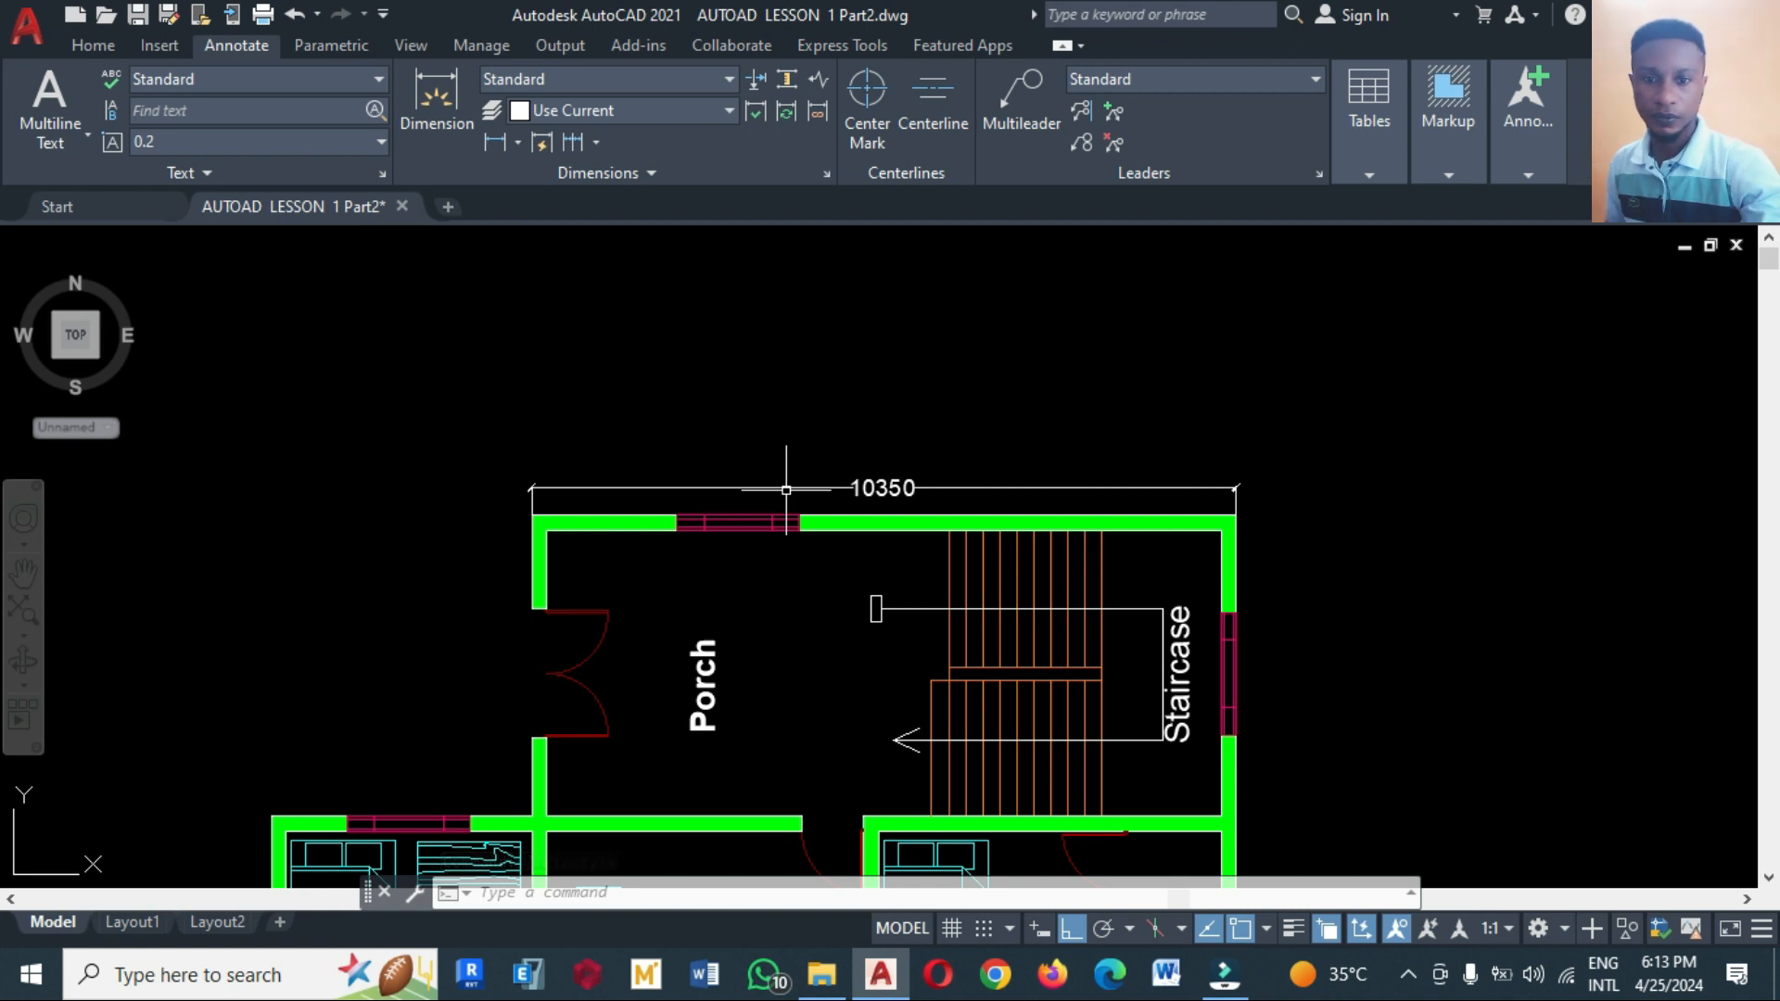
left_click(1166, 398)
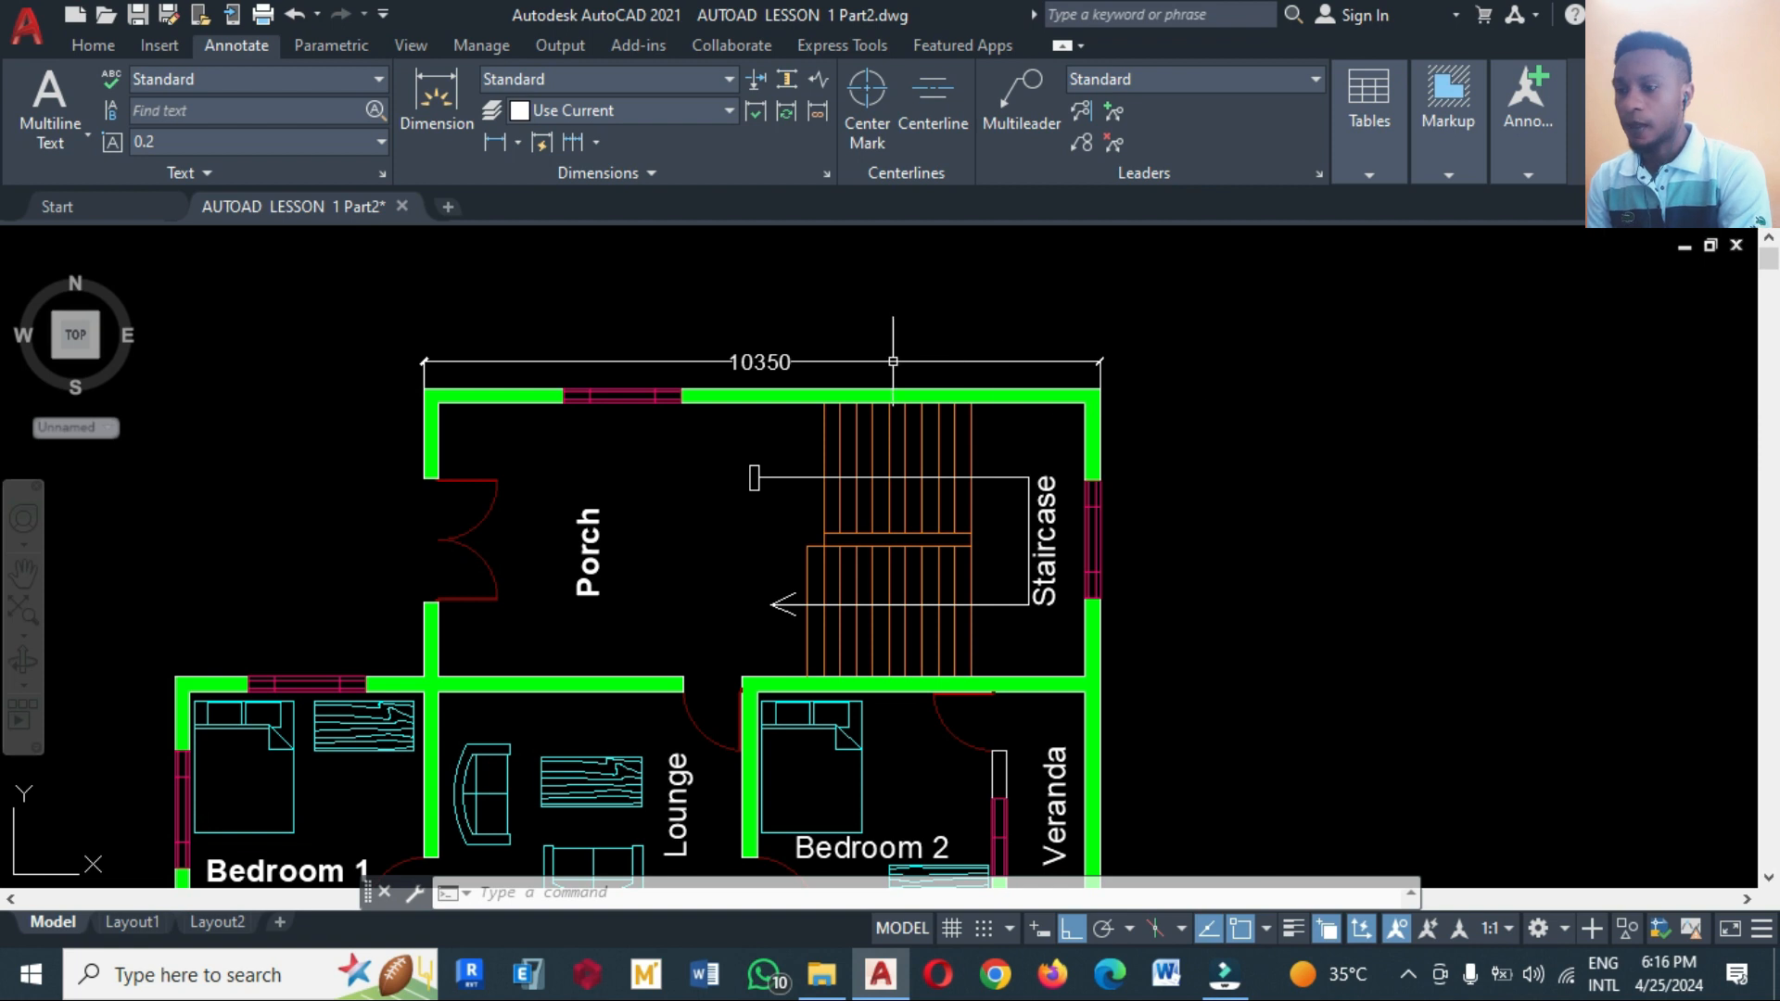
type("e")
key("Return")
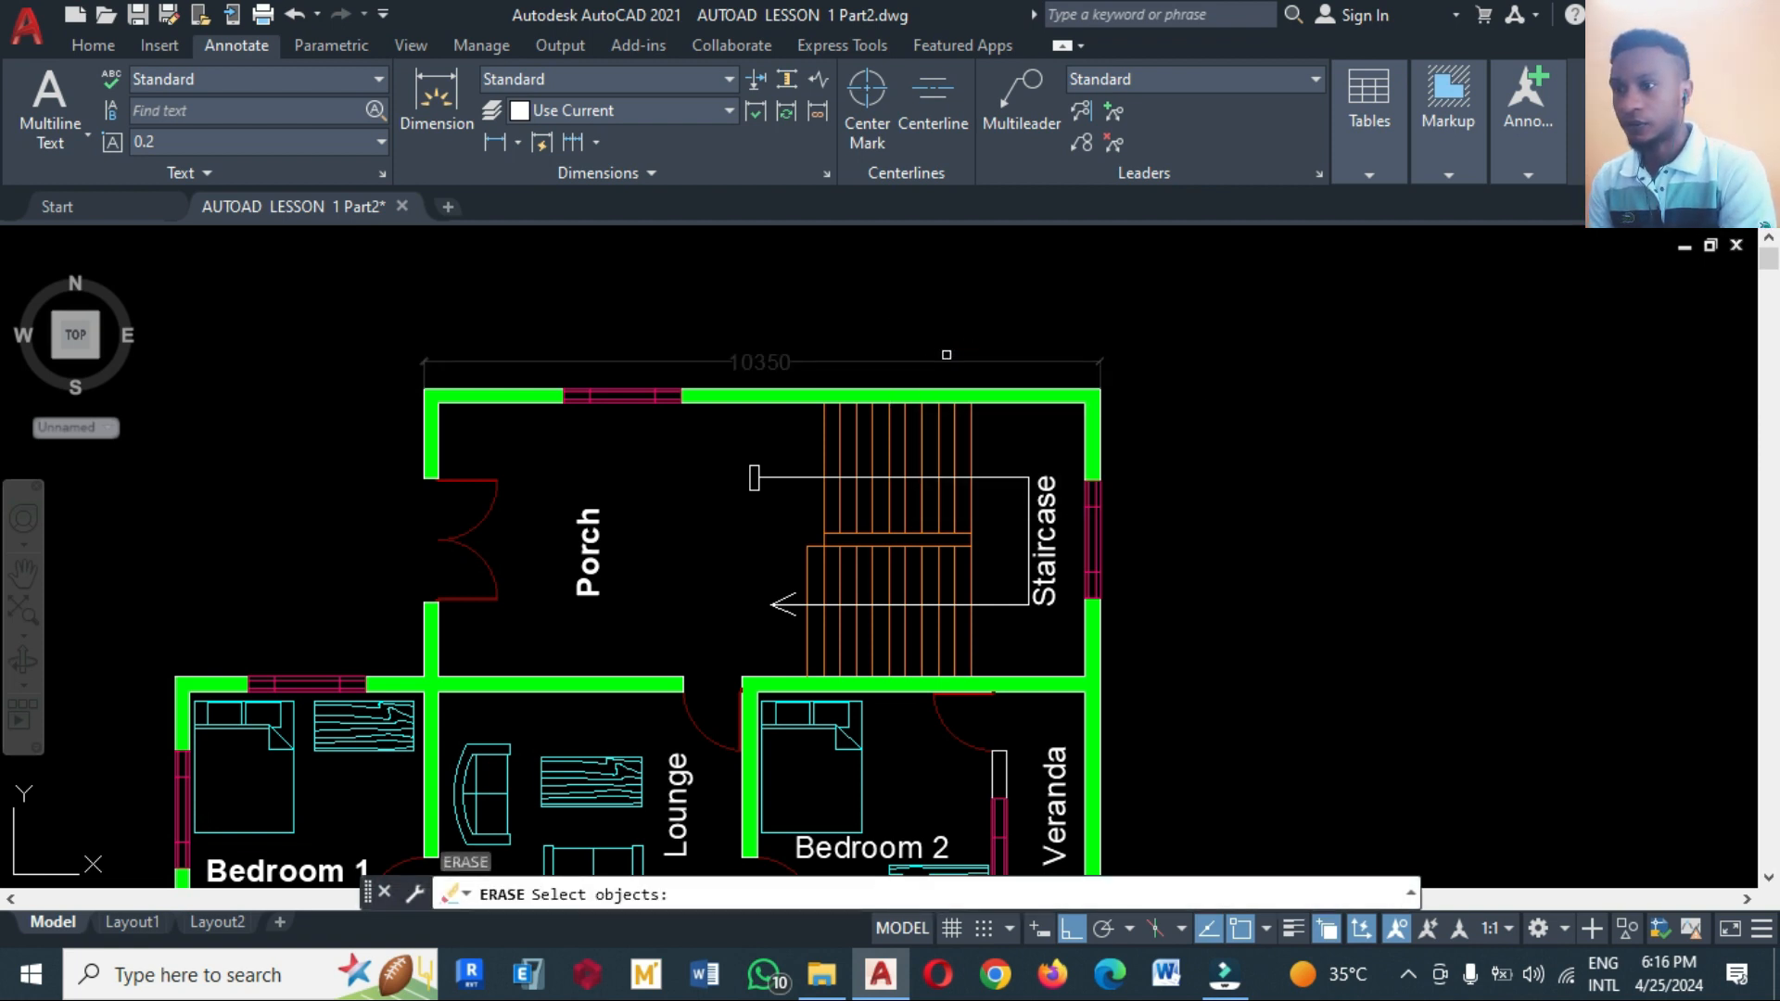
left_click(940, 359)
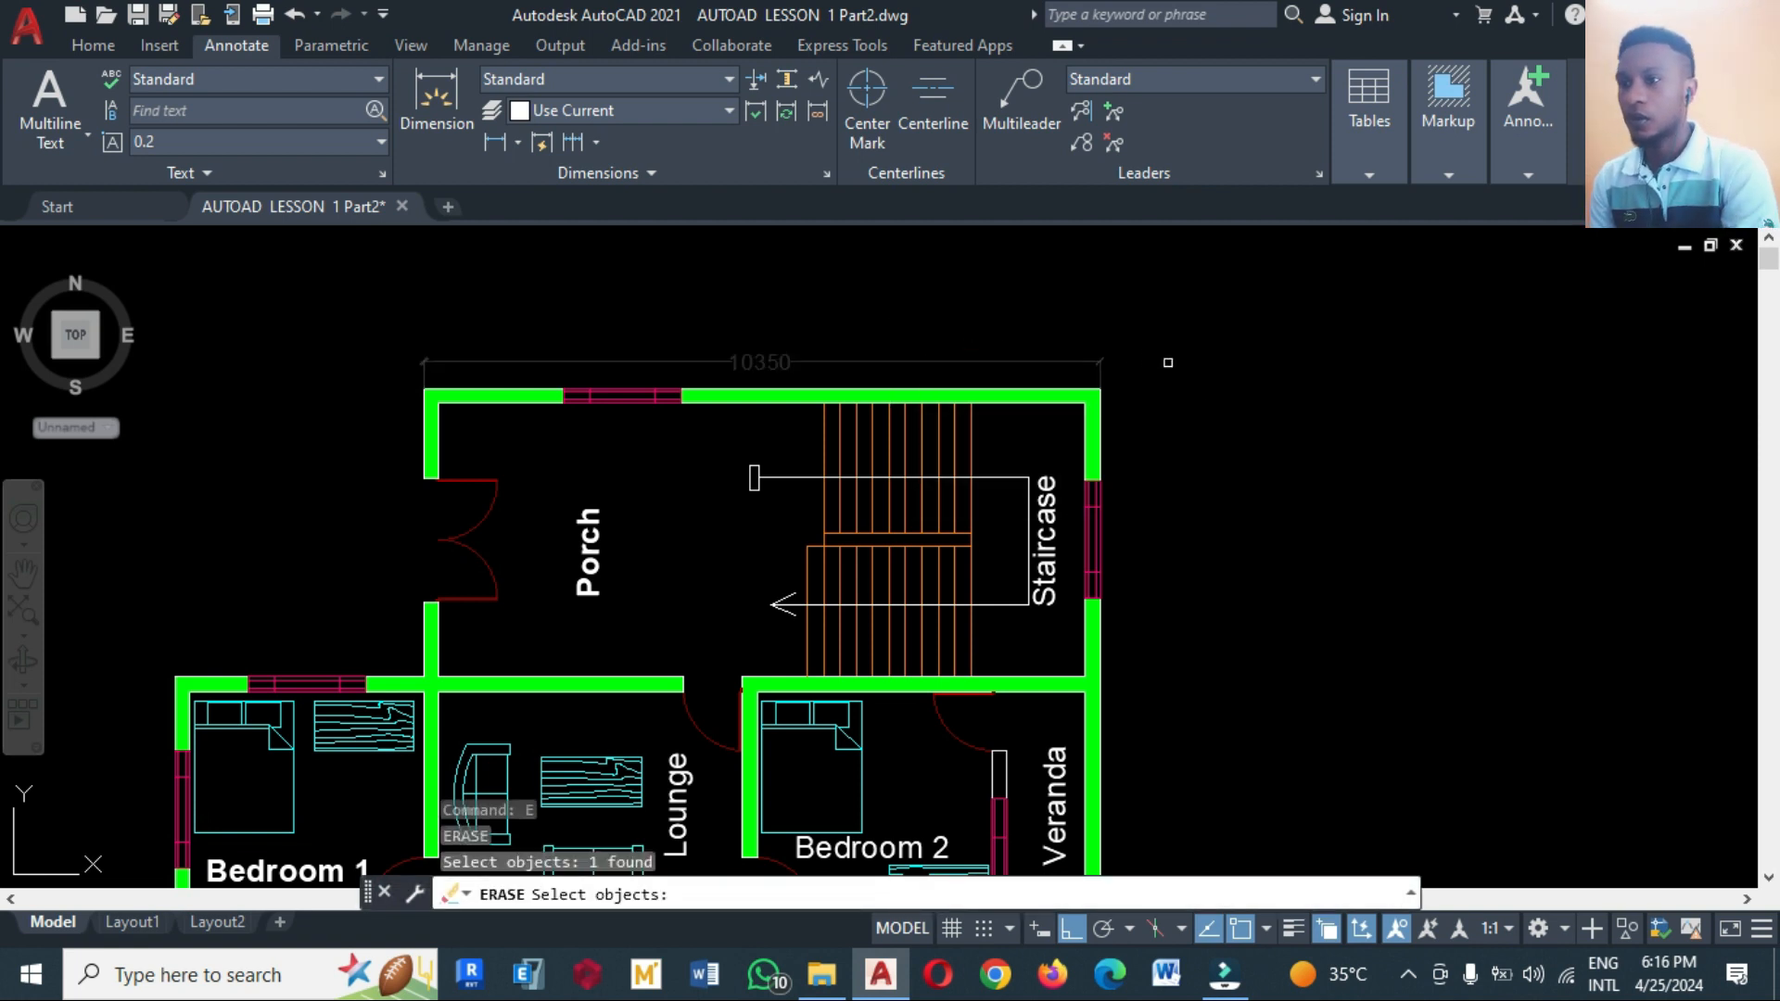
left_click(1190, 391)
left_click(1155, 274)
scroll(1112, 282, "down", 3)
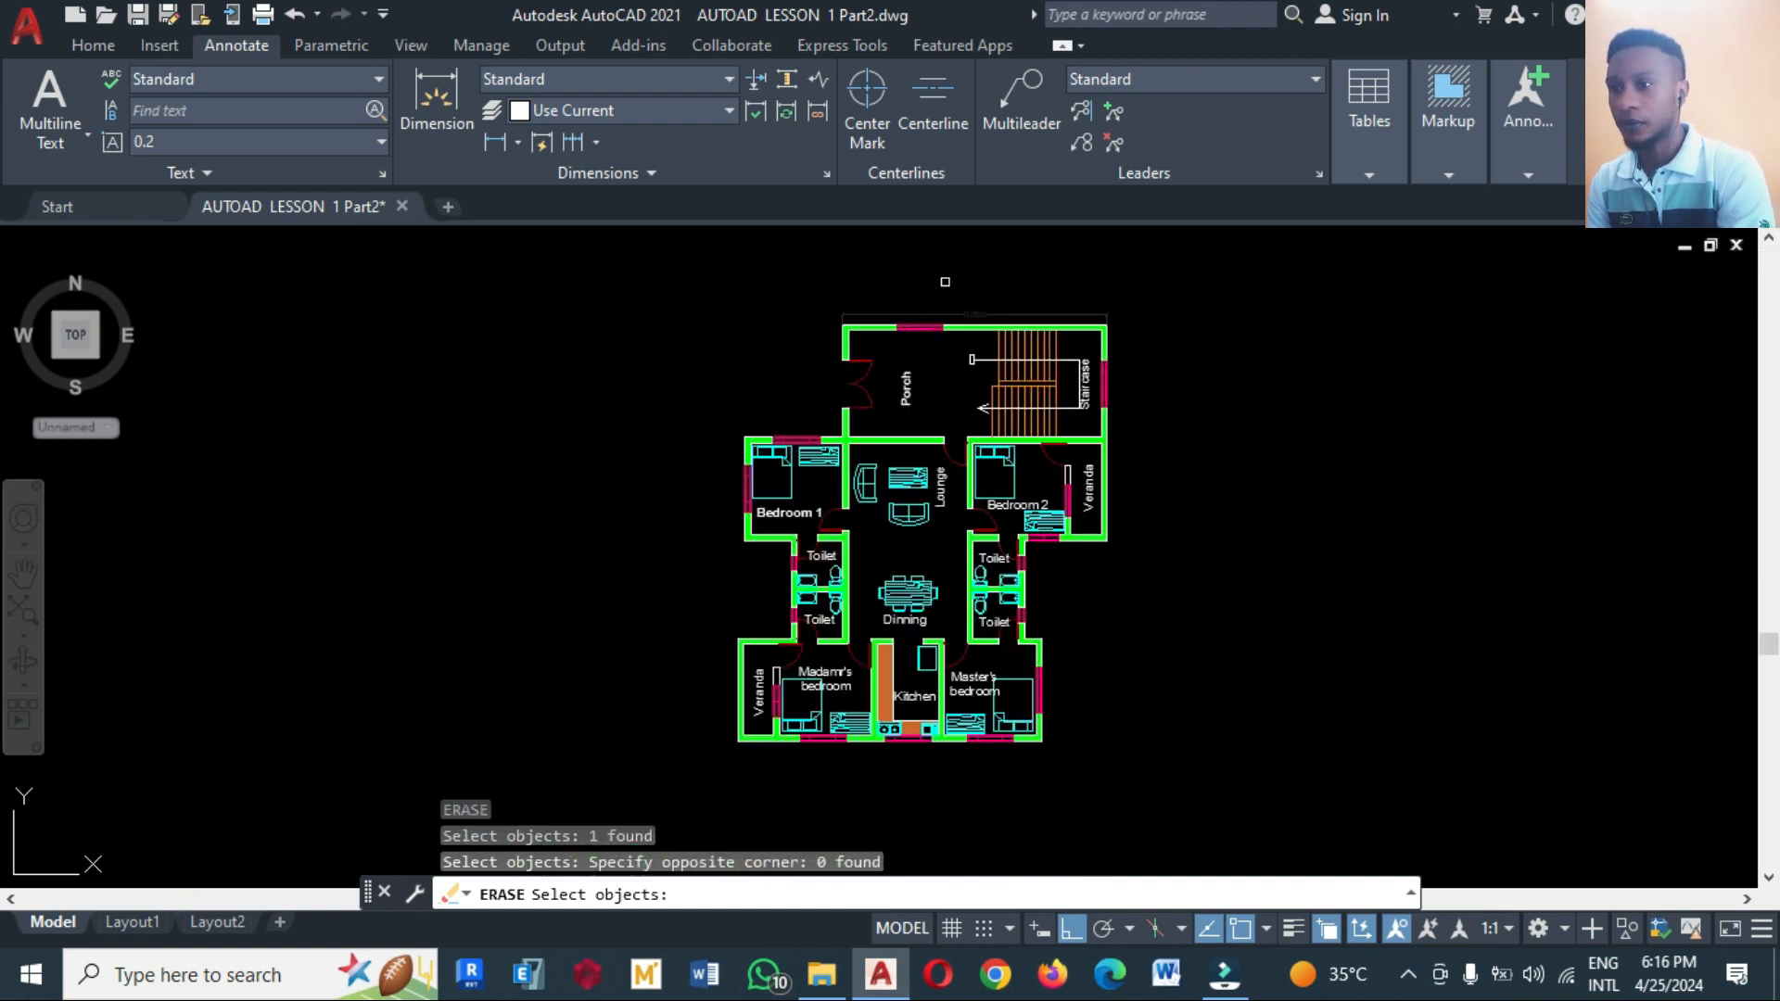
scroll(944, 282, "up", 4)
left_click(961, 363)
left_click(912, 324)
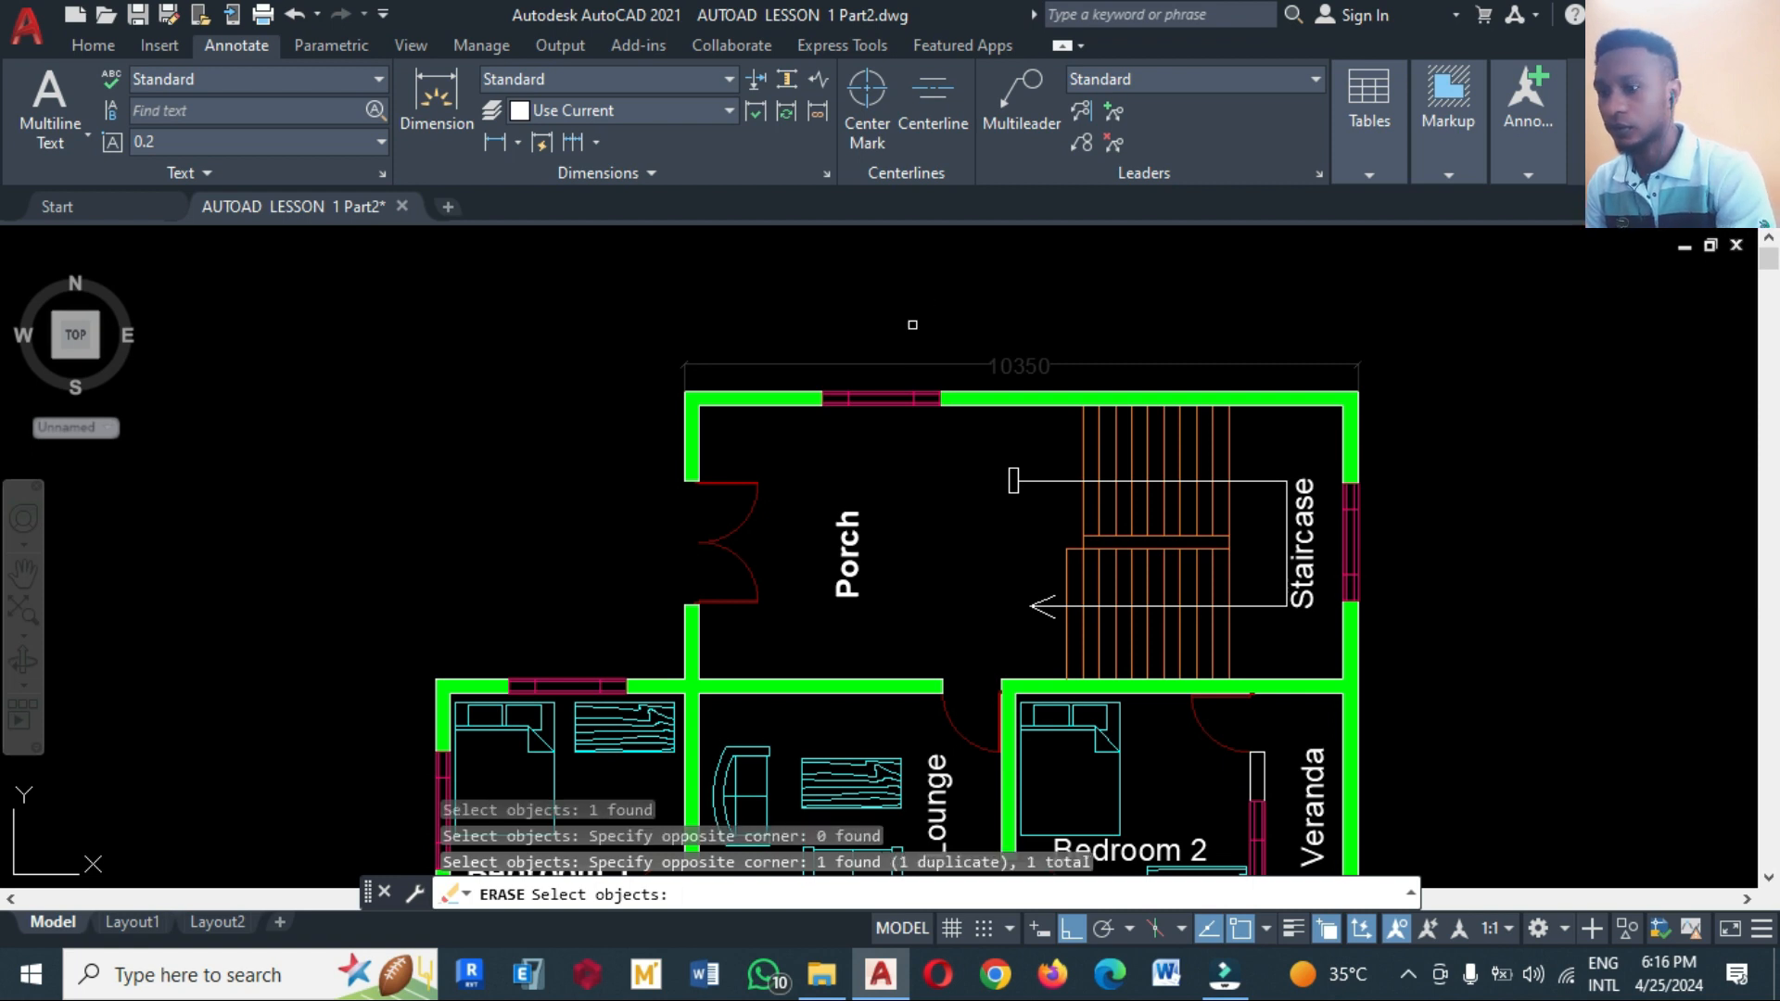
key("Return")
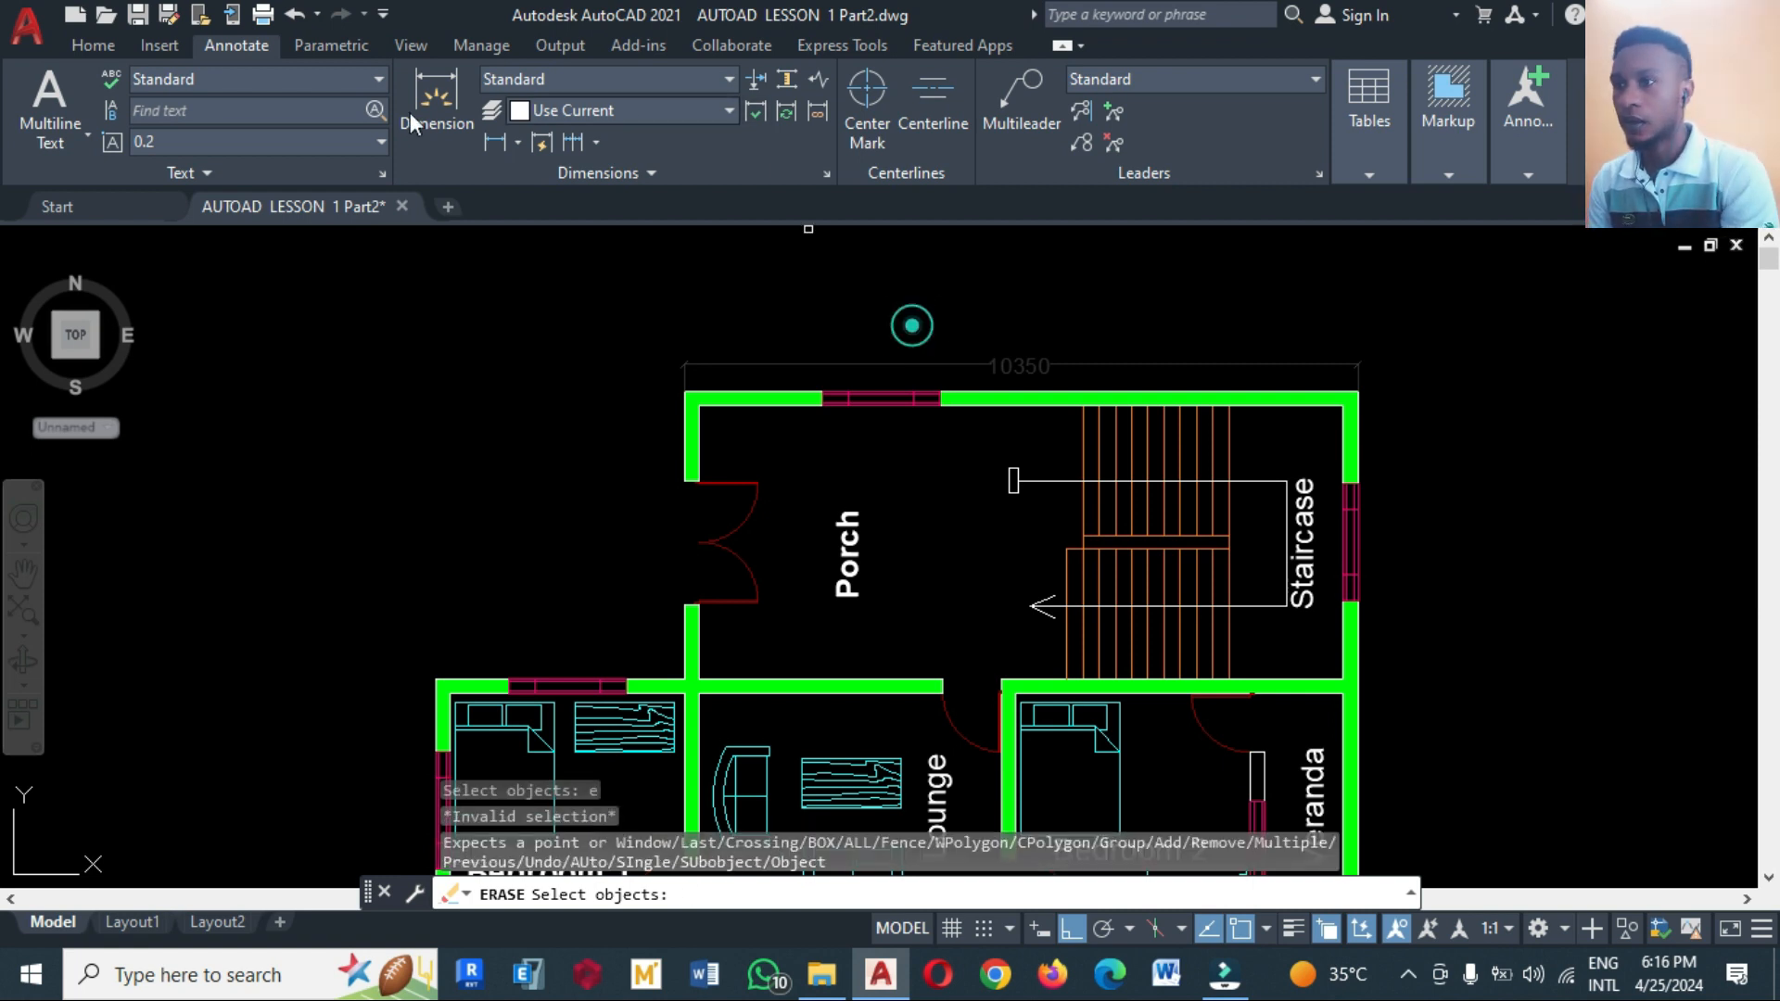
left_click(113, 45)
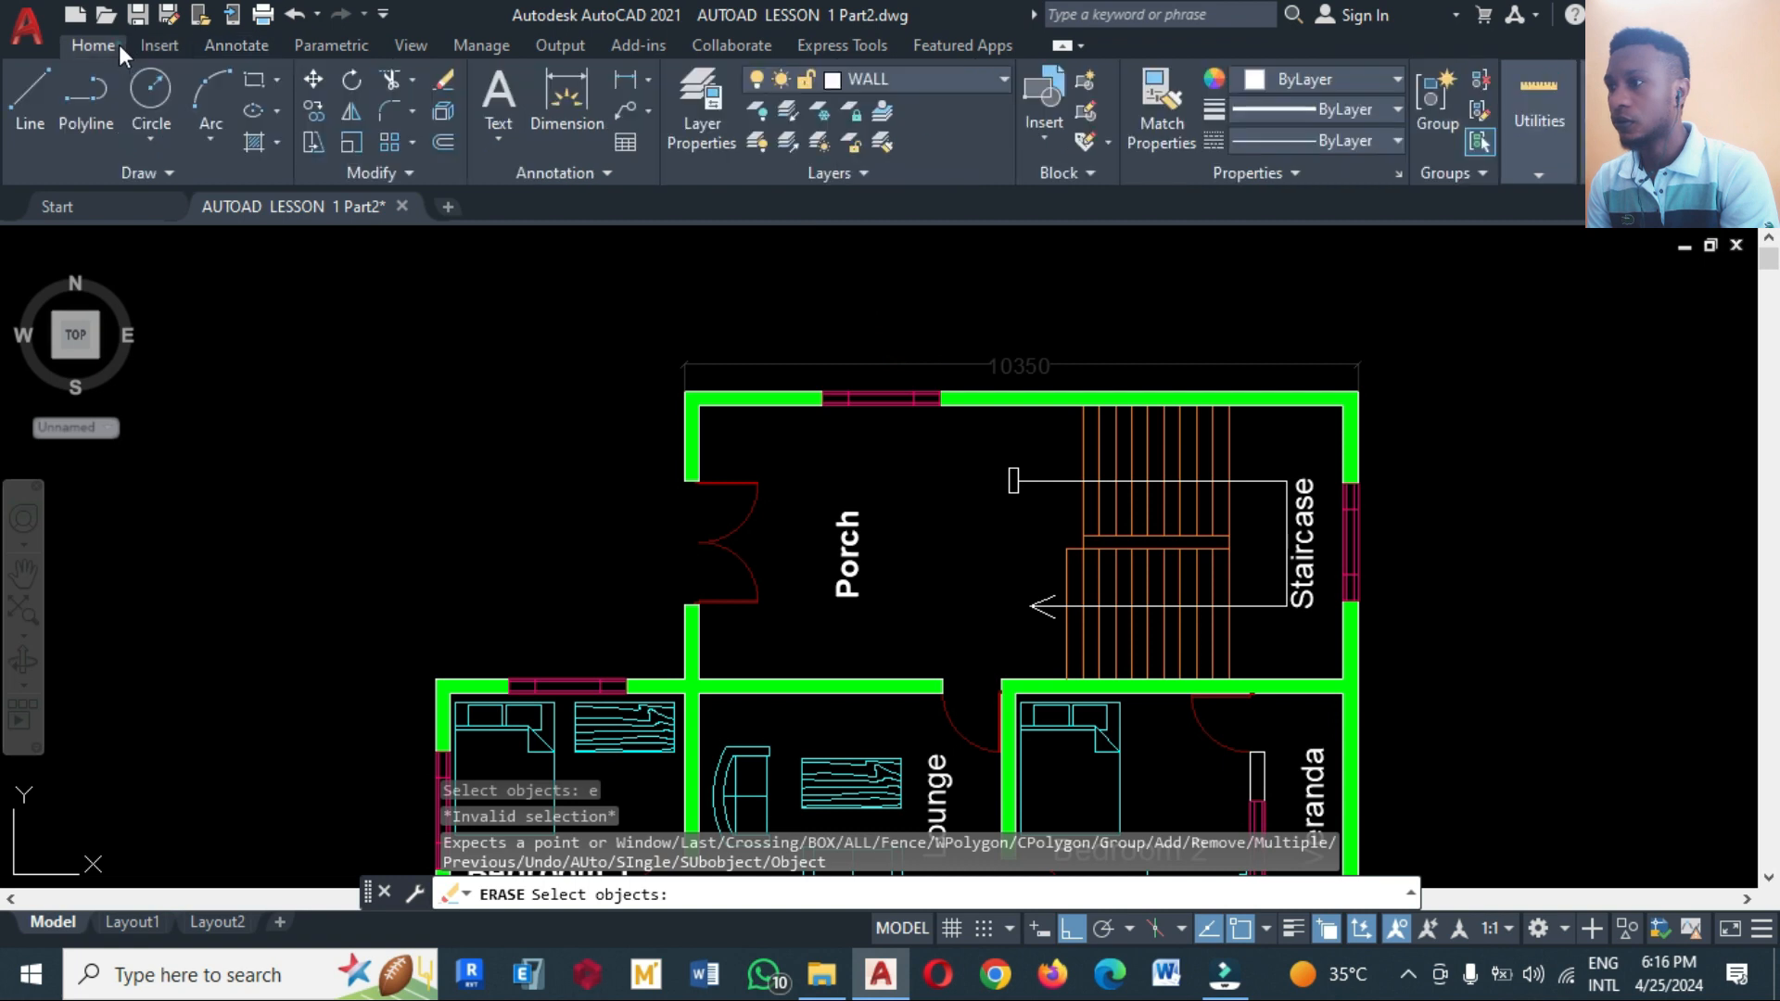
left_click(625, 81)
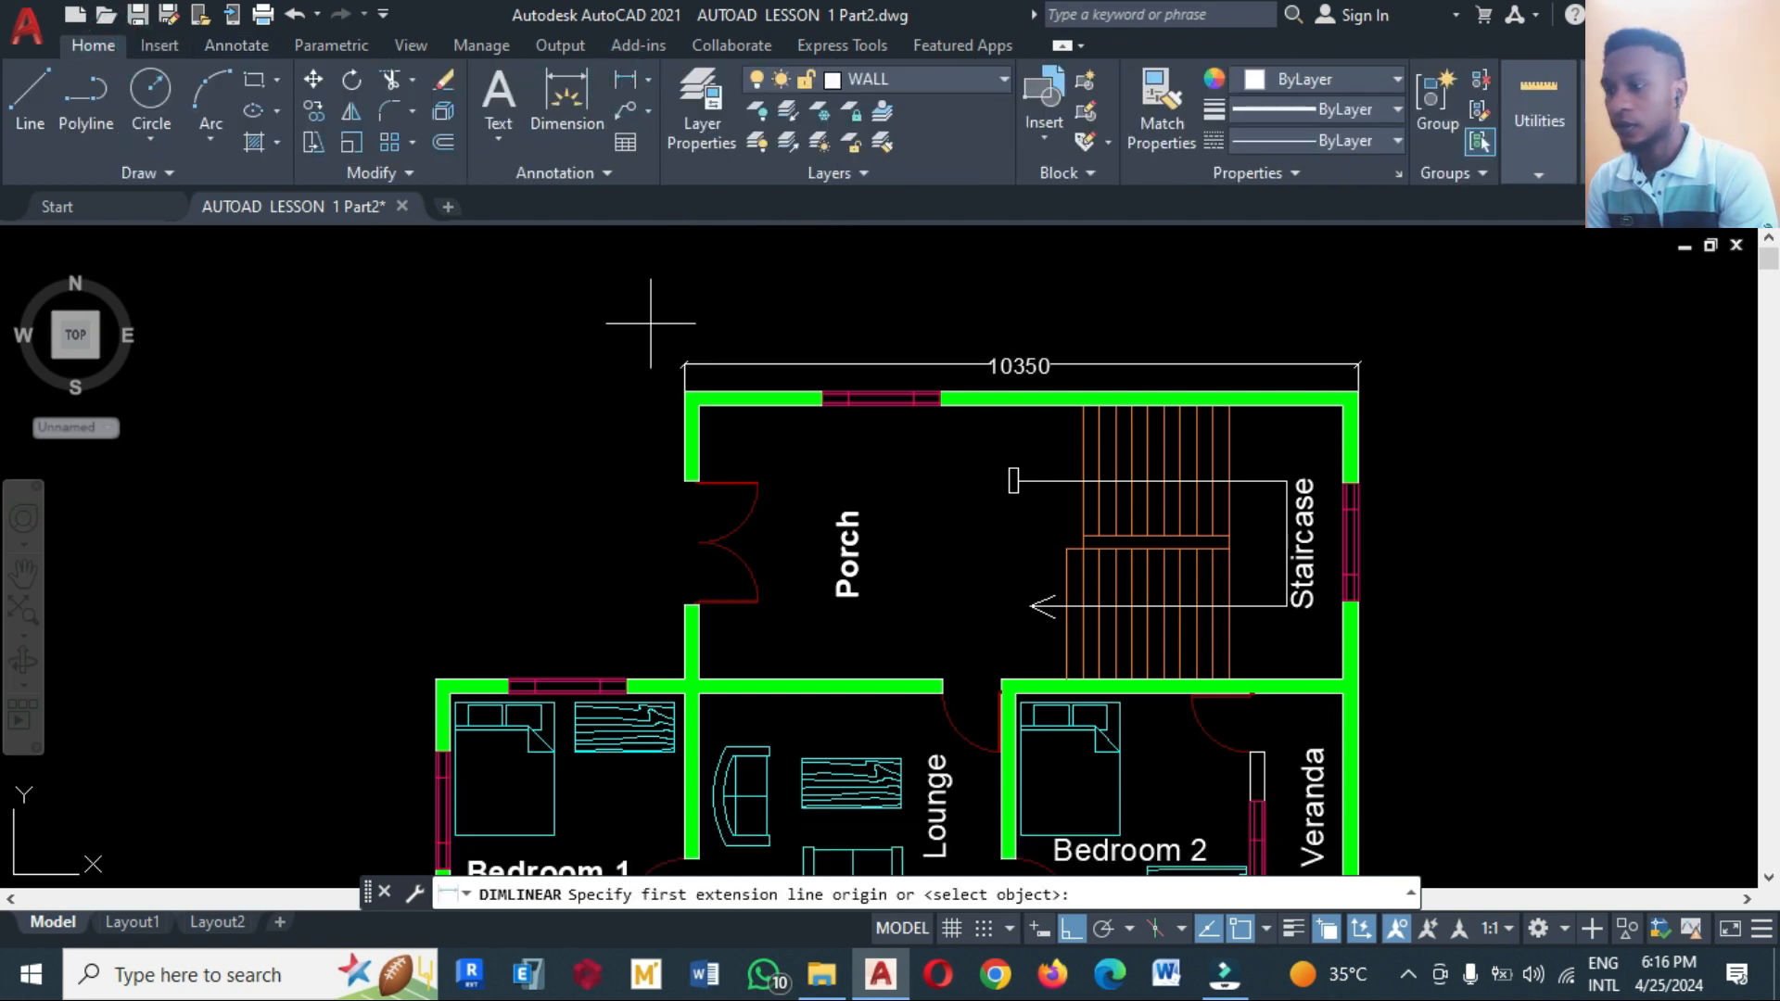
key("Escape")
Erase the overall linear dimension above the porch and staircase wall
type("e")
key("Return")
left_click(714, 378)
left_click(646, 336)
key("Return")
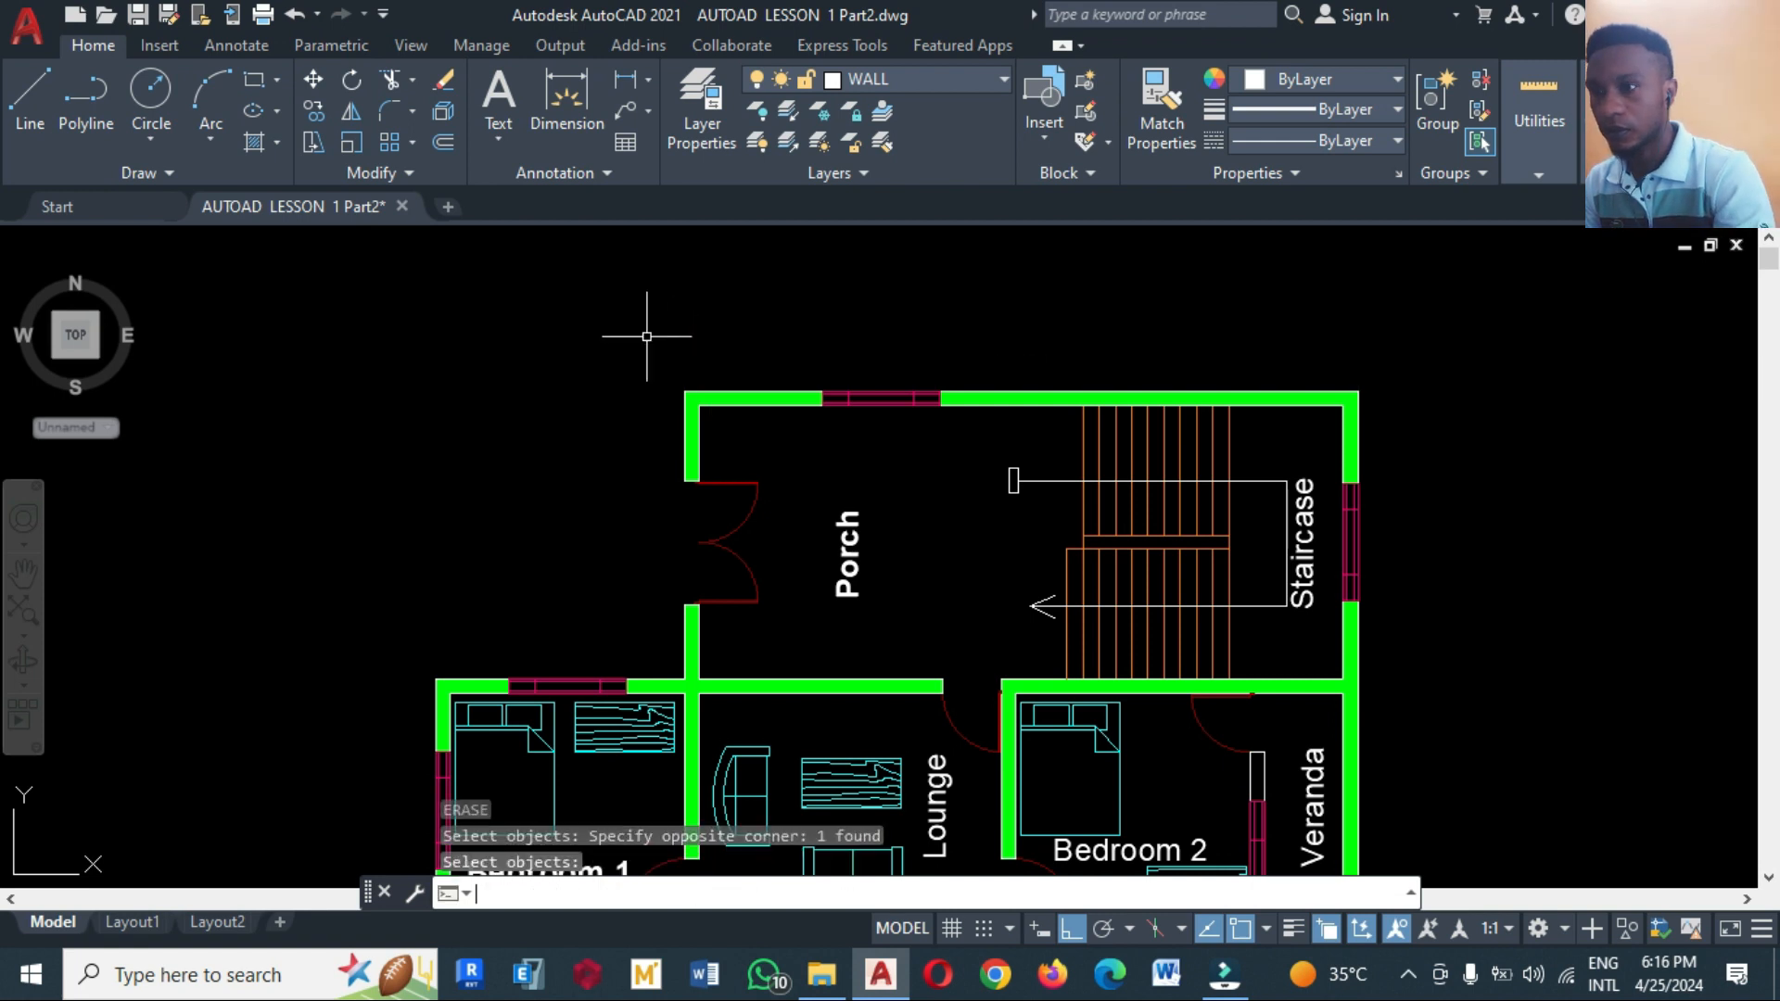
Add linear dimensions above the porch wall, from its outer corner to the window and across the window's width, on one line
left_click(626, 79)
scroll(755, 348, "up", 2)
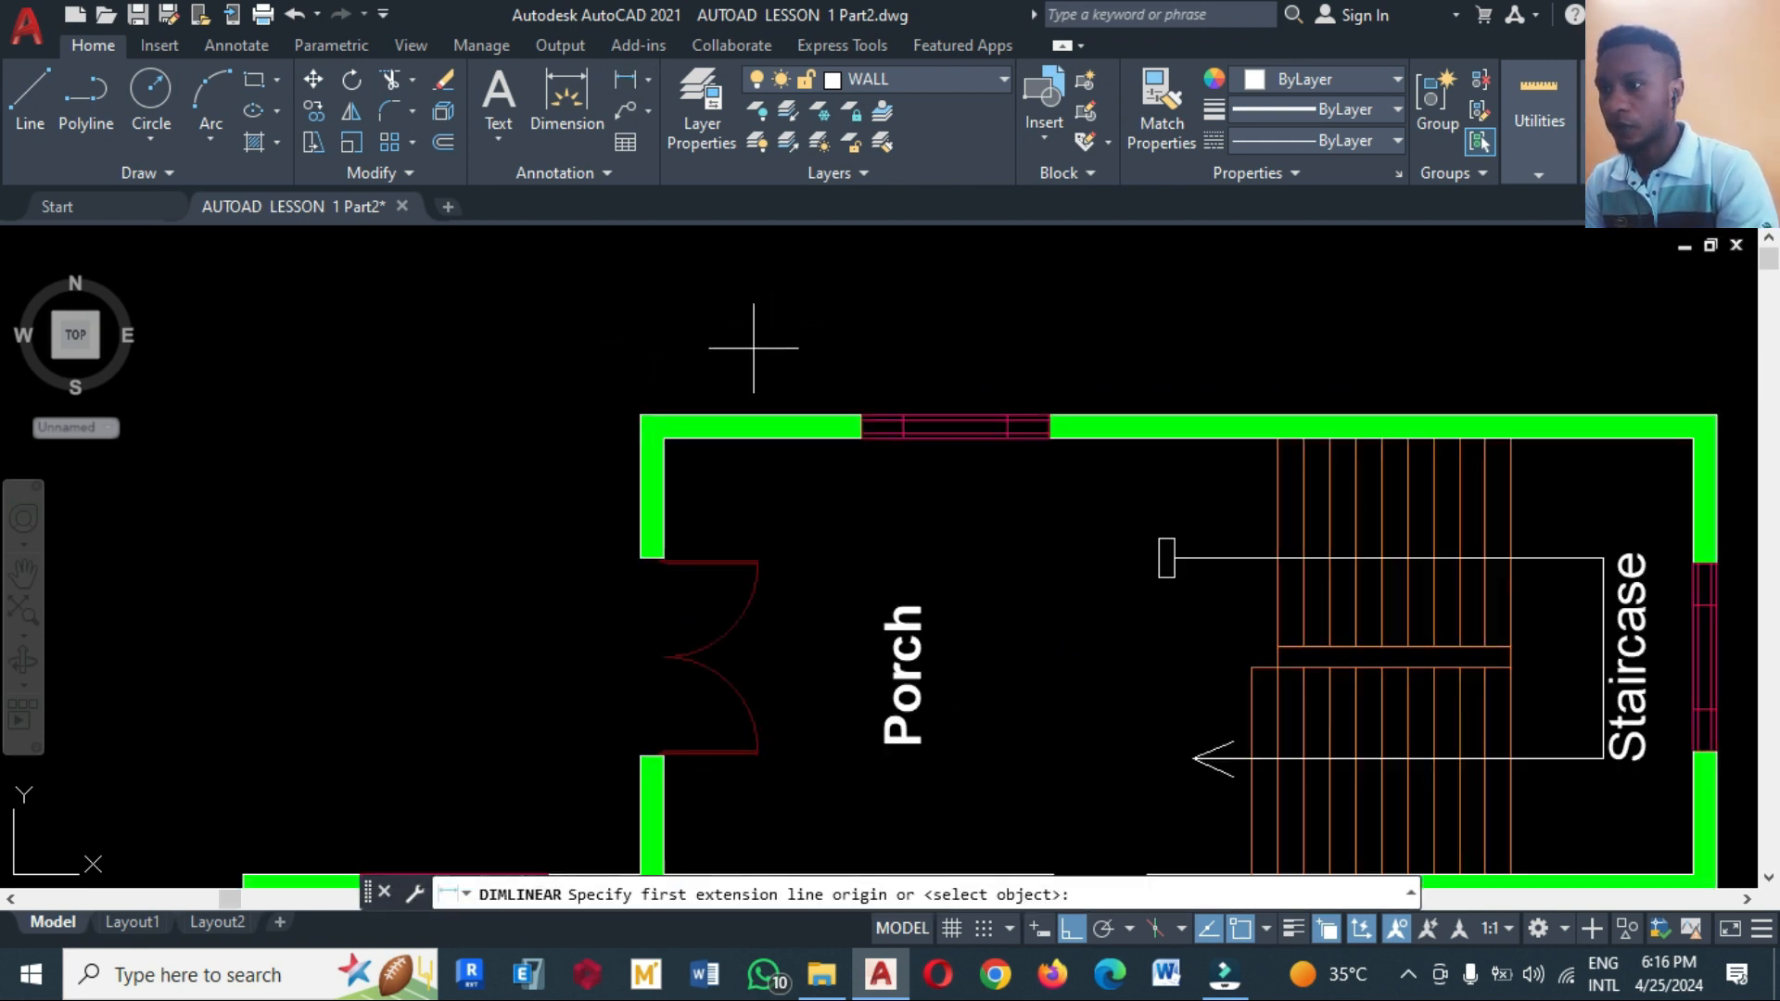
left_click(641, 416)
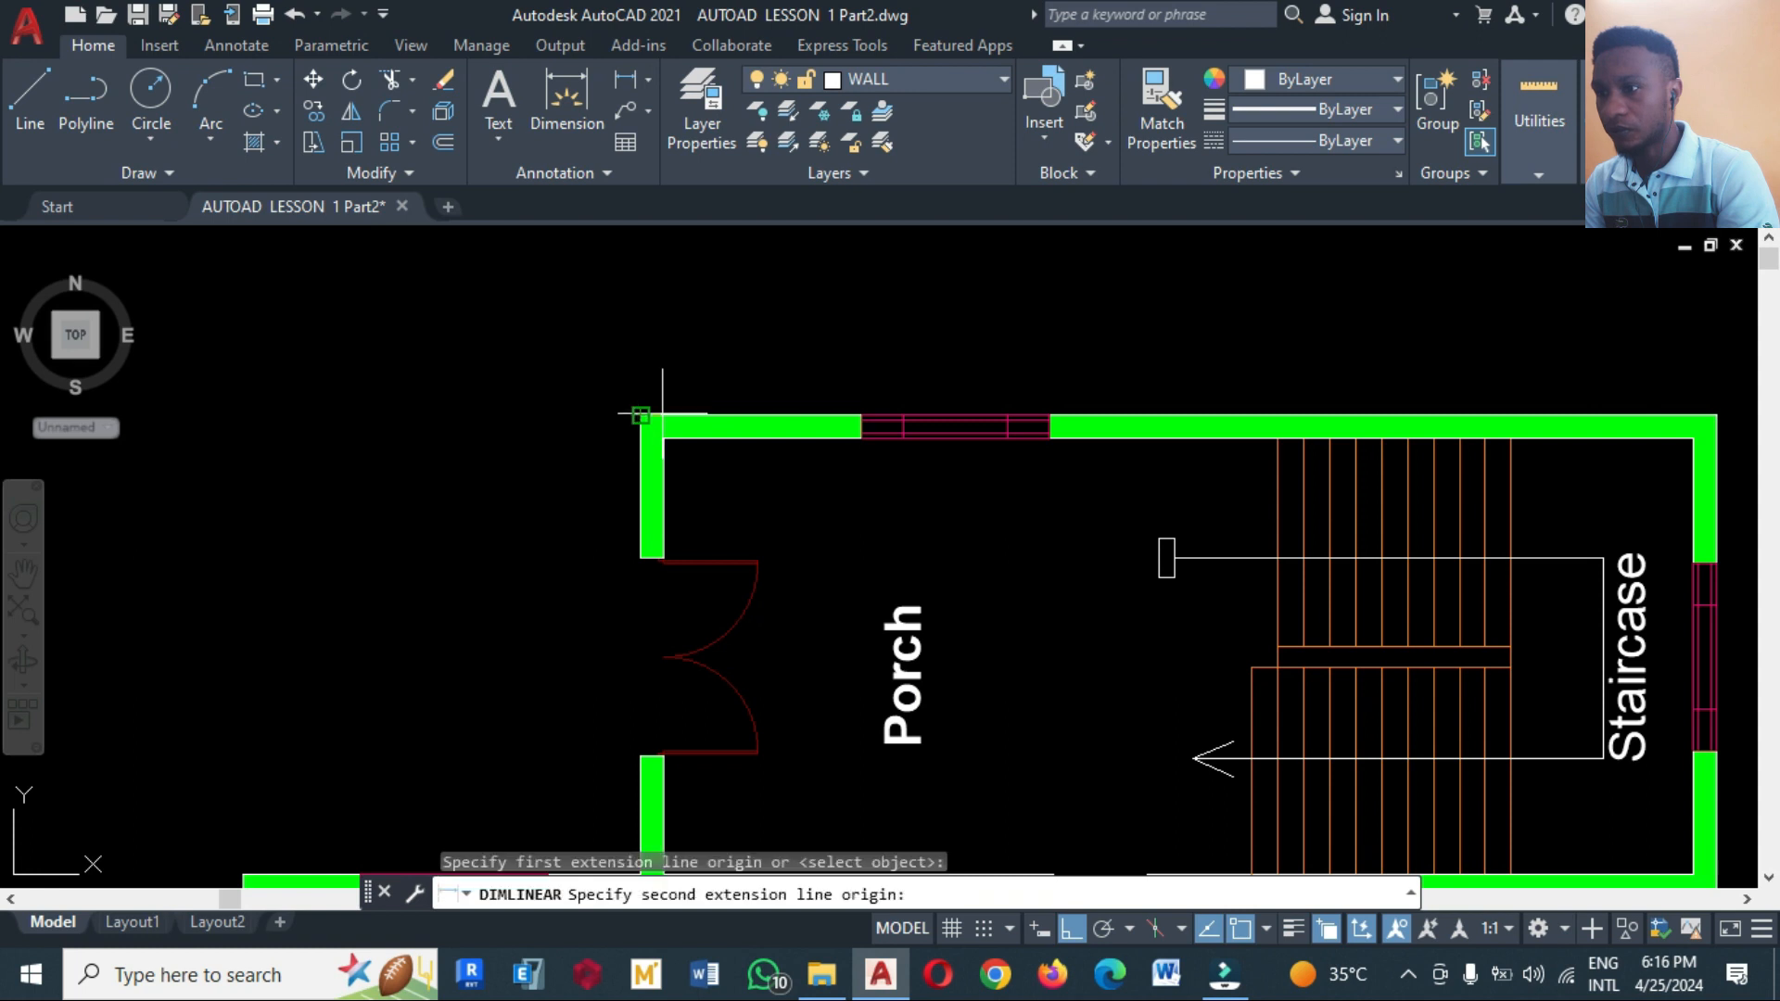
left_click(862, 416)
left_click(841, 375)
key("Return")
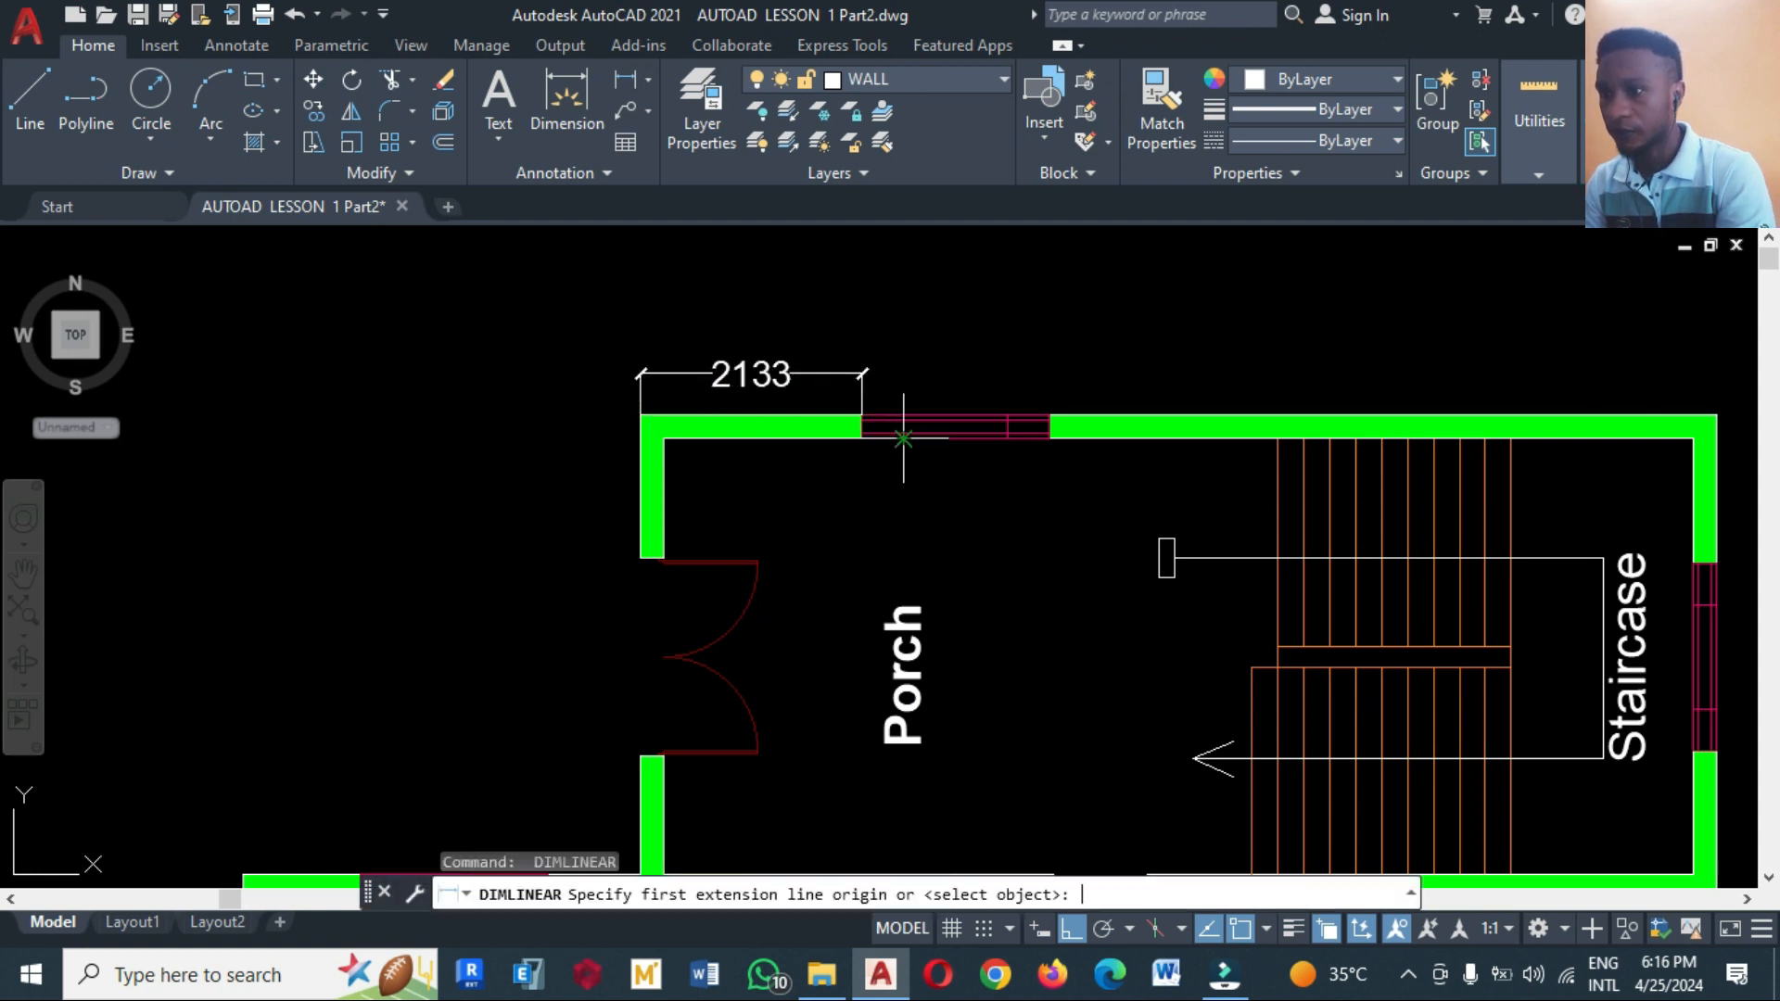
left_click(861, 415)
left_click(1048, 416)
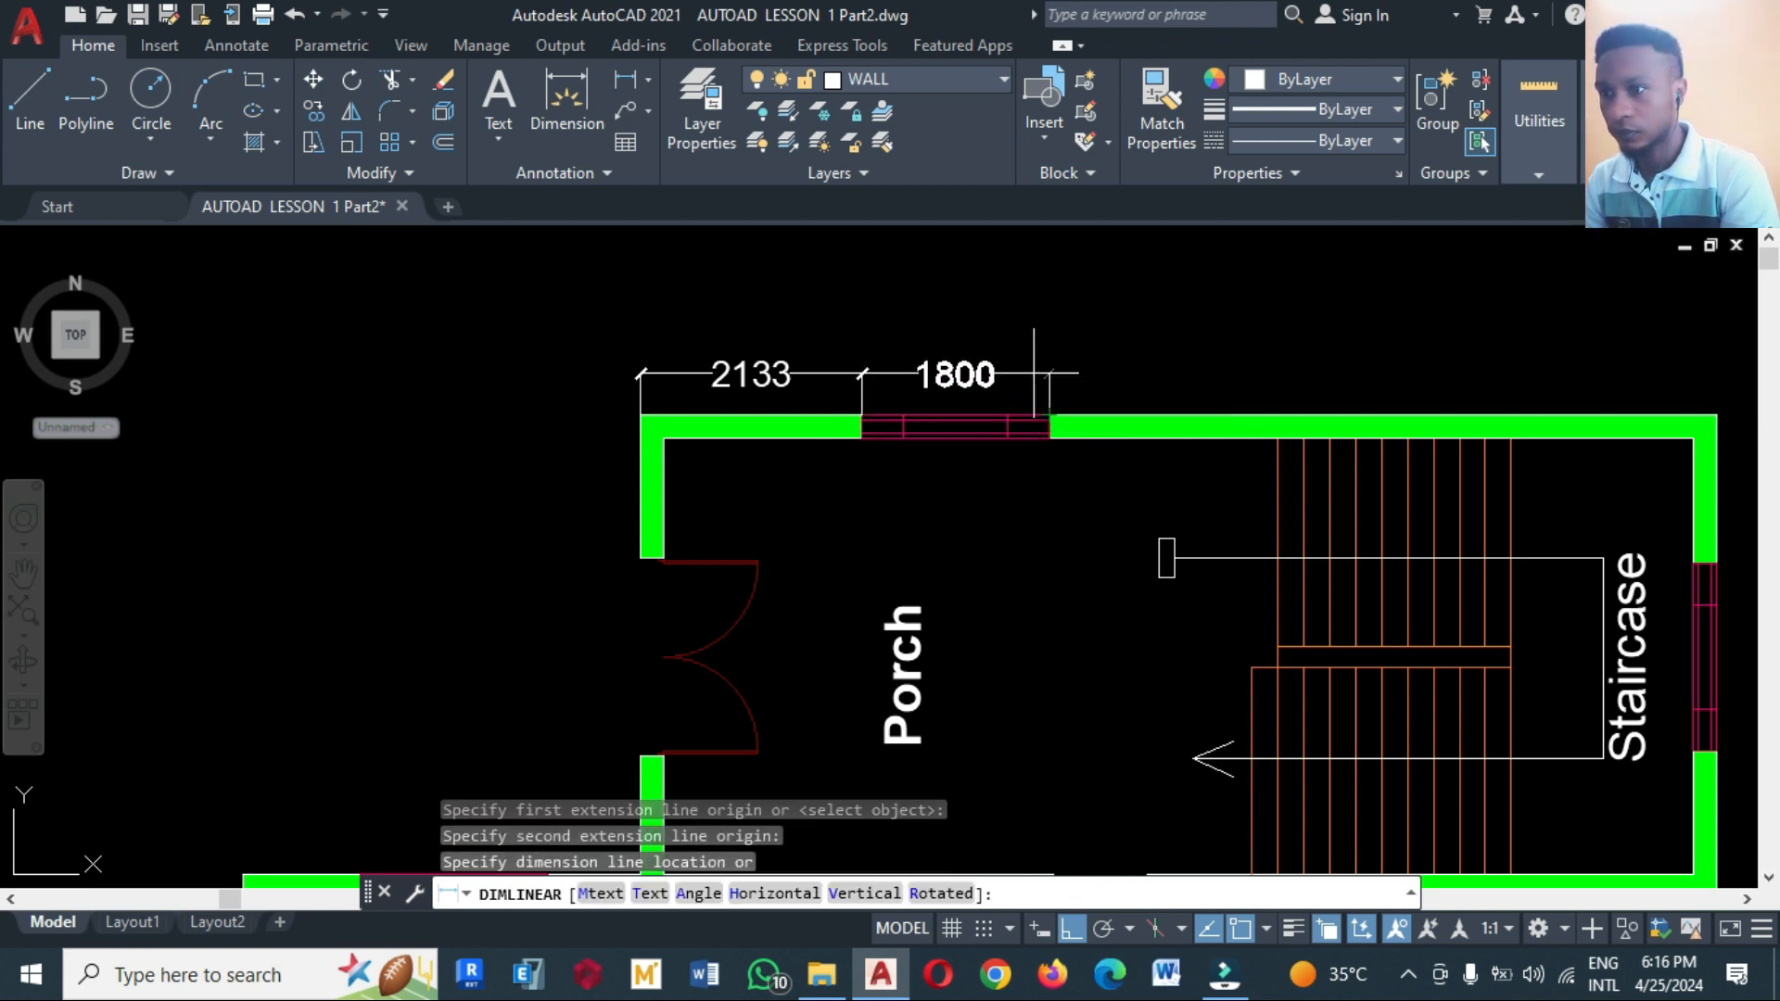
left_click(1033, 376)
Add a linear dimension from the porch window's far edge to the outer staircase corner, in line with the window dimension
key("Return")
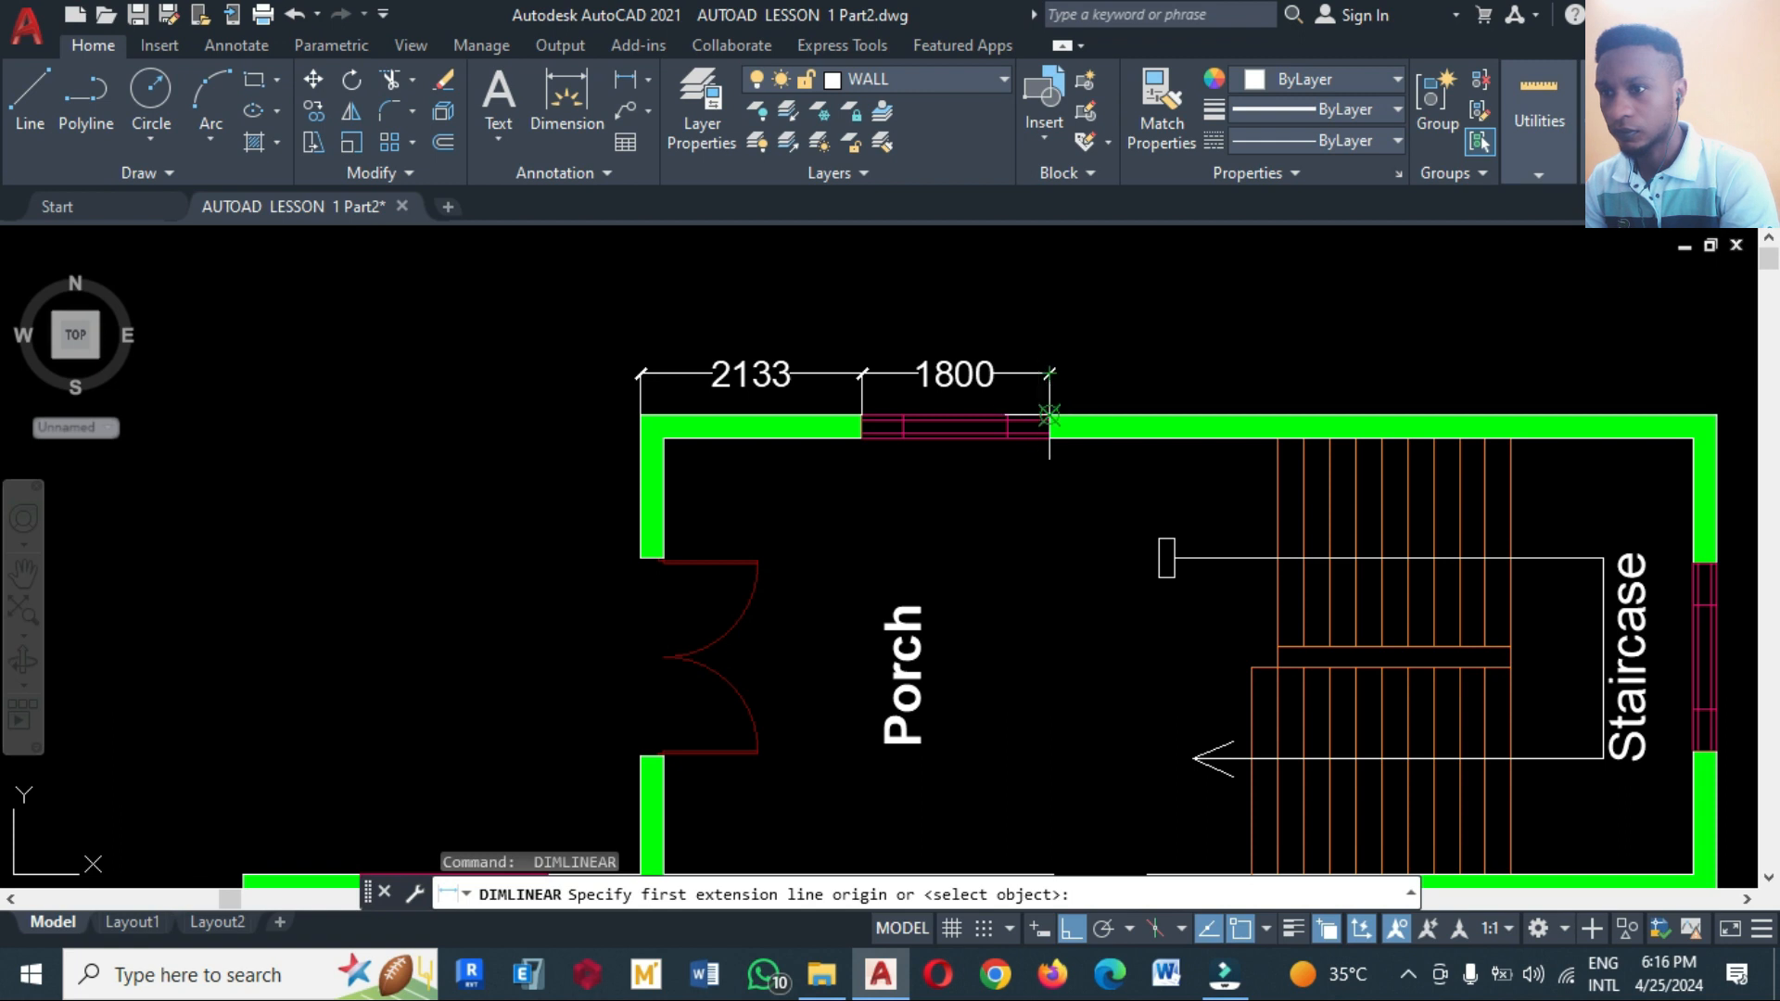
left_click(1049, 417)
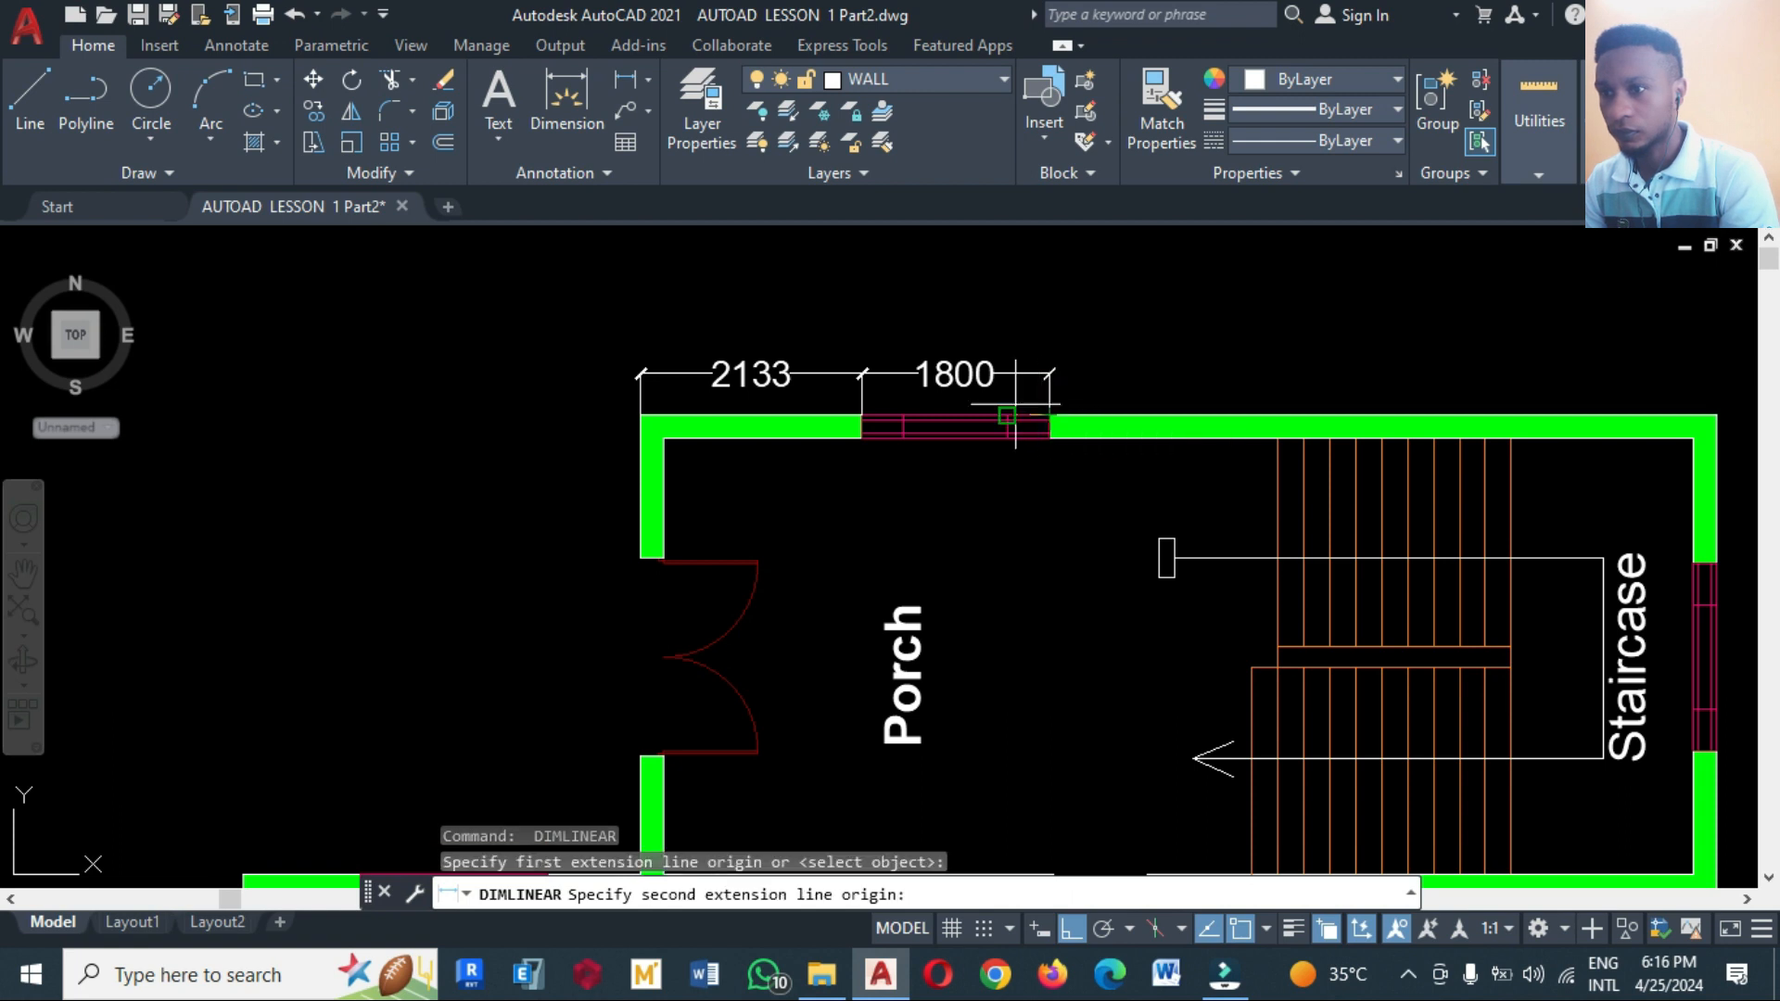
scroll(955, 386, "down", 4)
left_click(1250, 397)
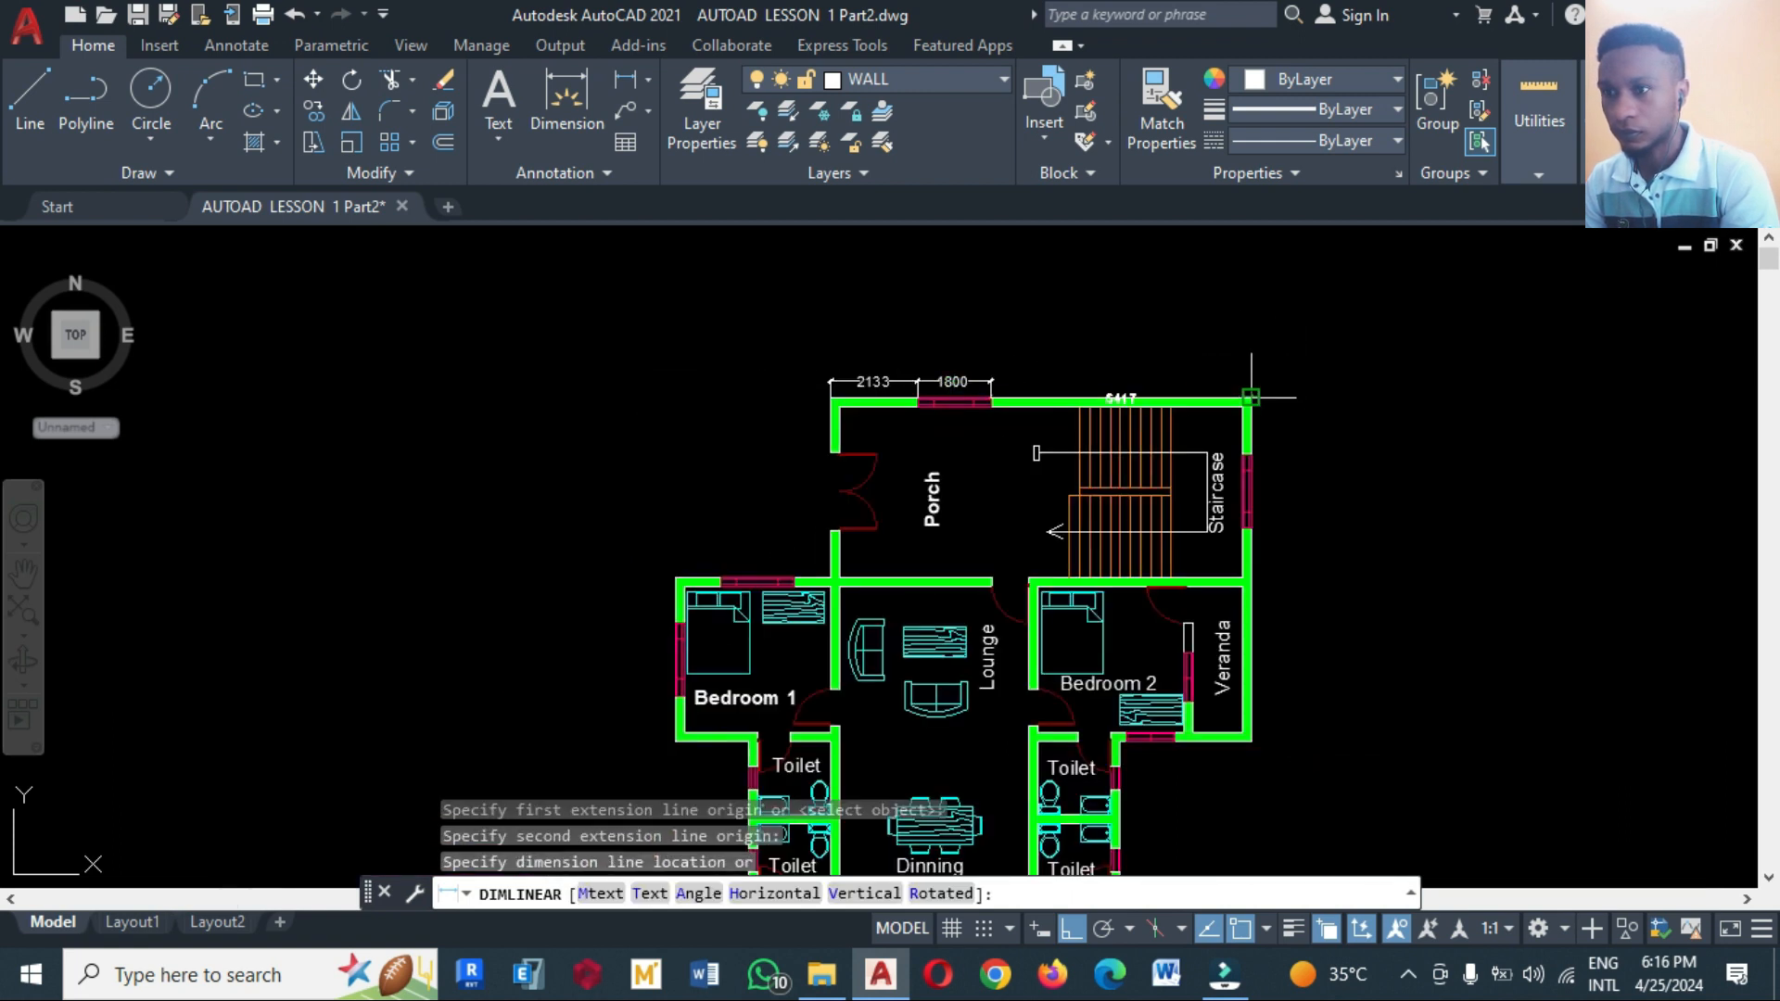
left_click(1251, 381)
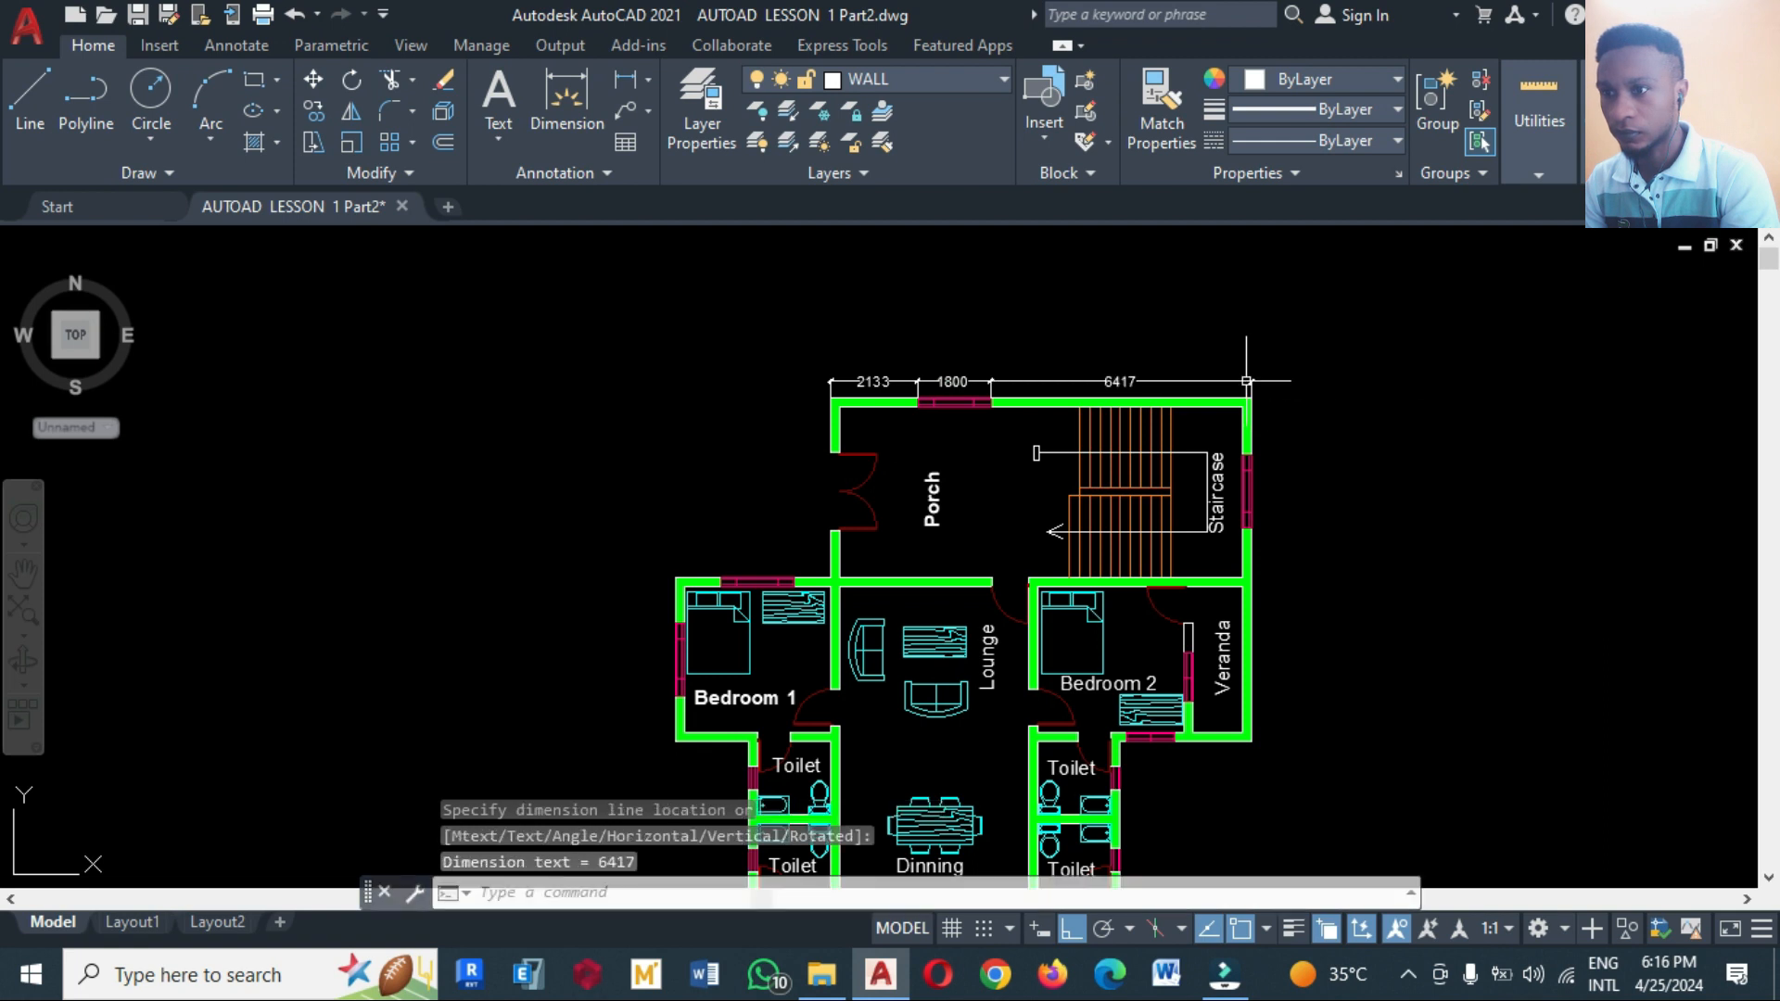
scroll(979, 398, "up", 4)
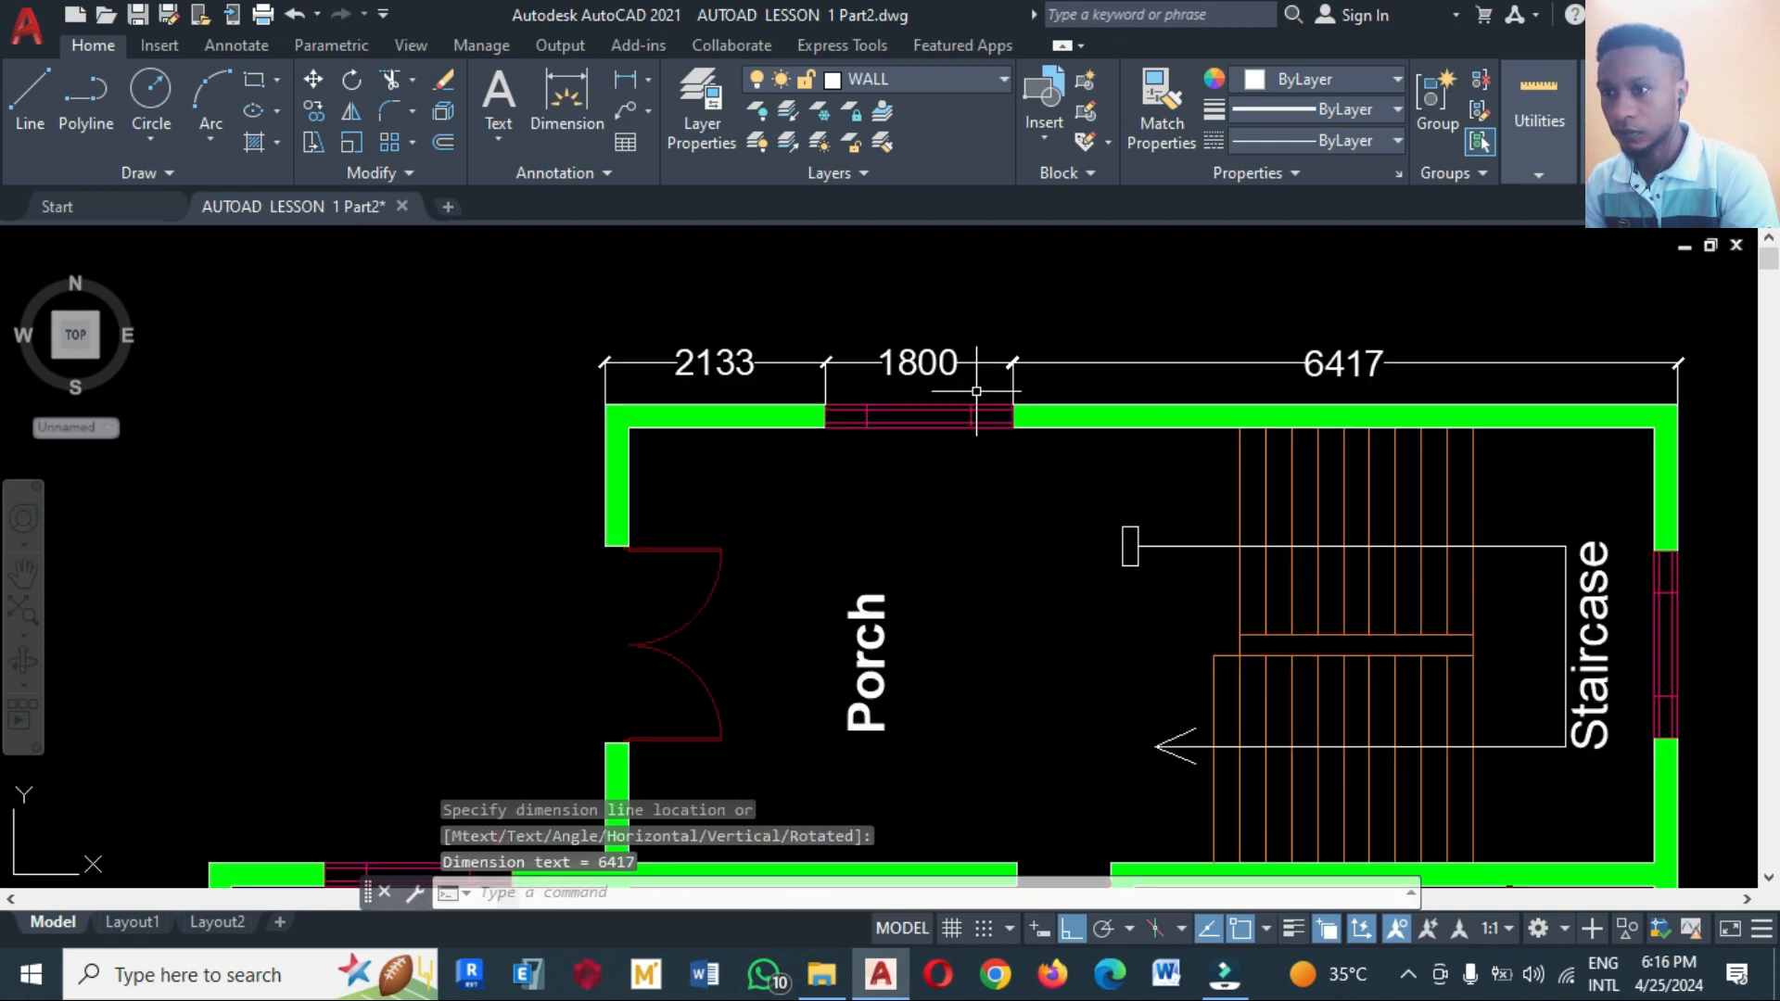
scroll(976, 391, "down", 2)
Add an overall linear dimension across the porch and staircase wall, placed outside the row of segment dimensions
key("Return")
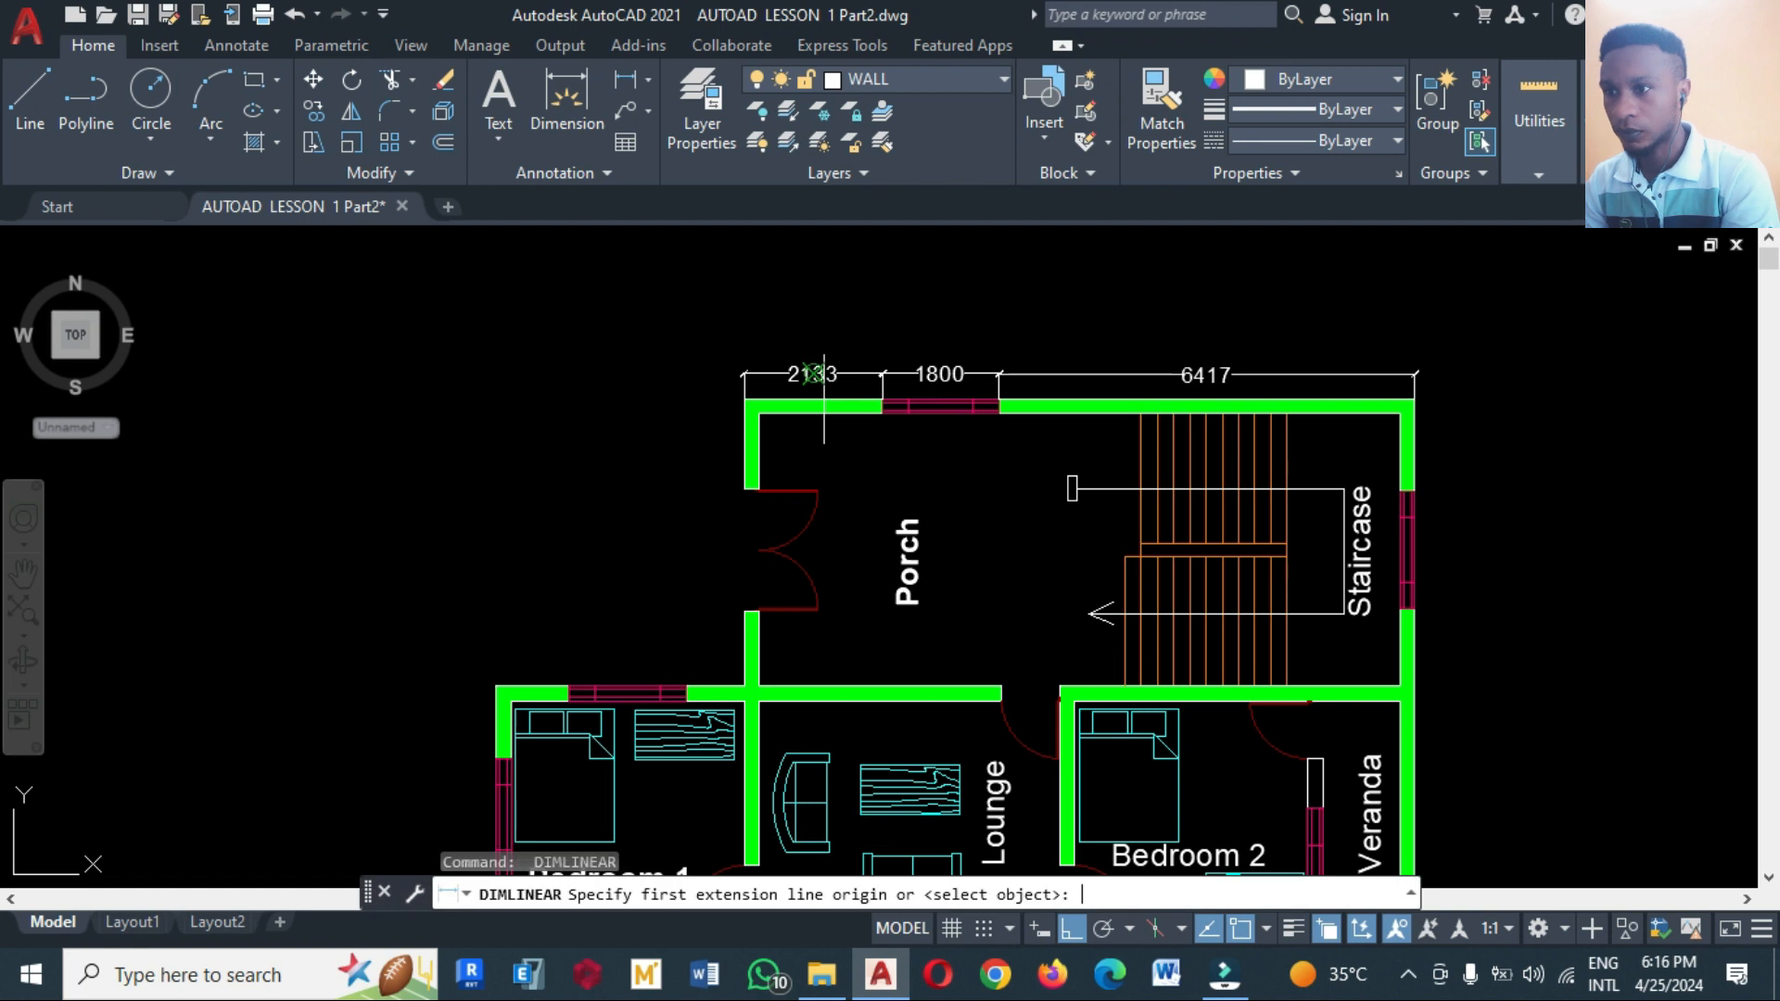
left_click(743, 400)
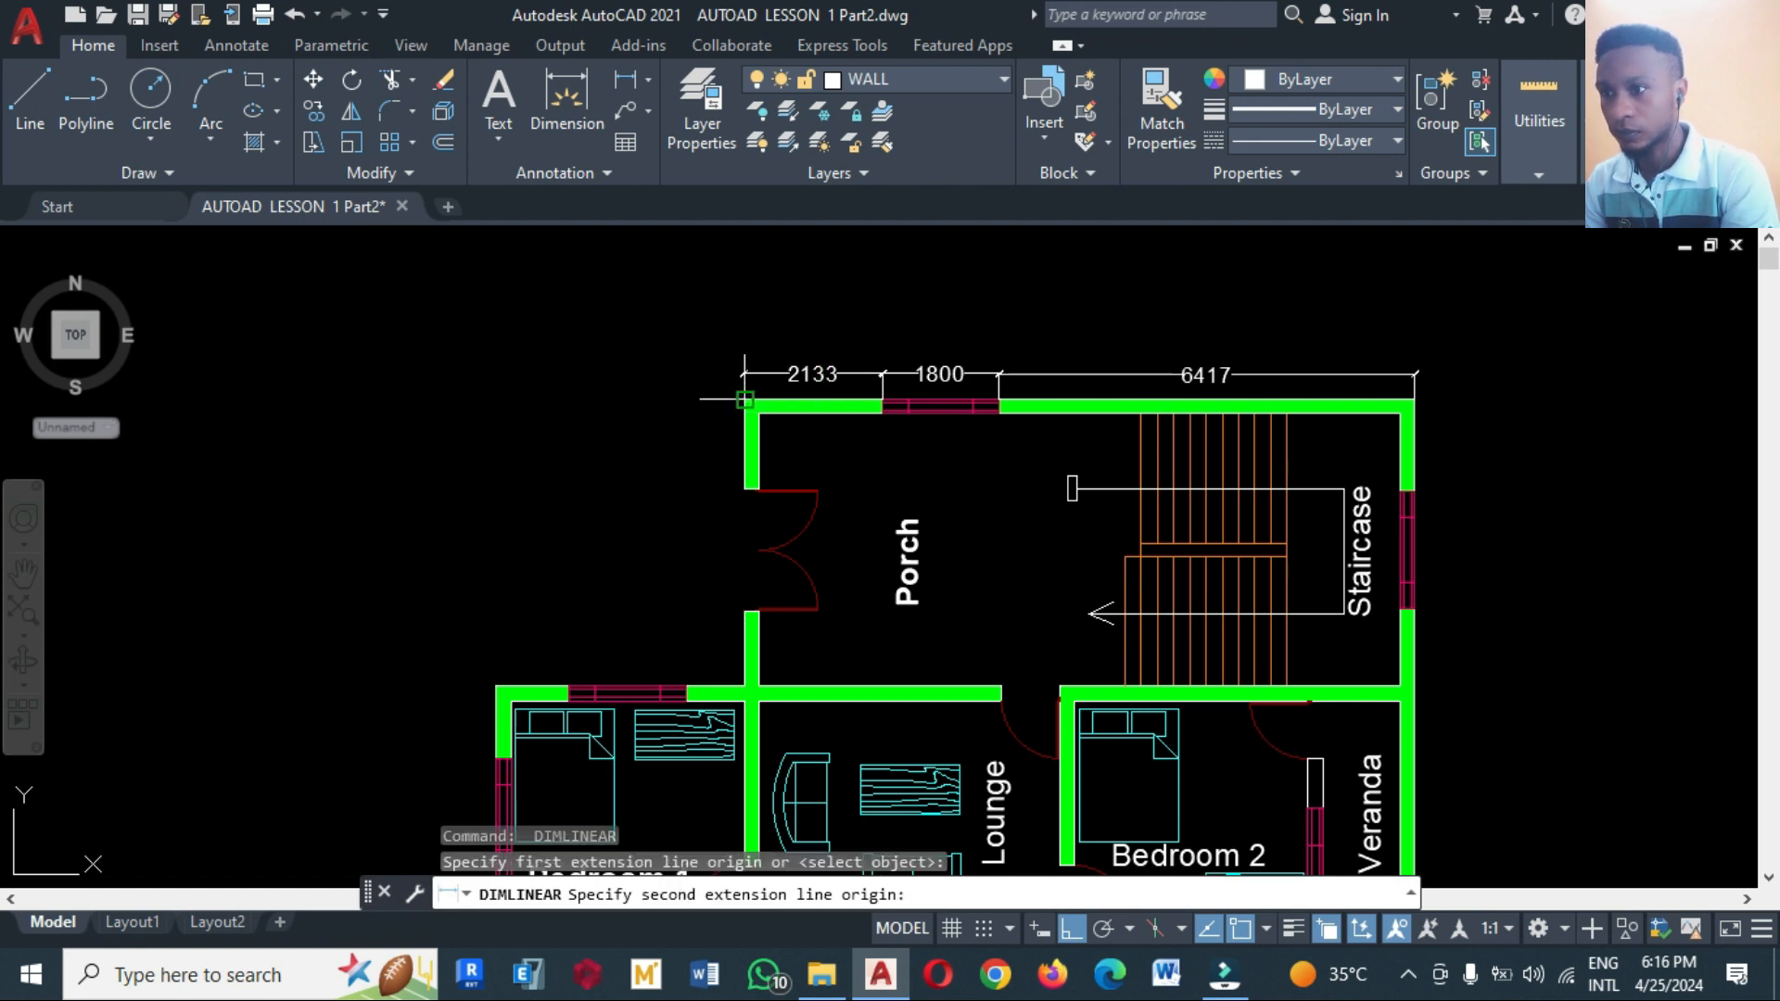
left_click(1415, 400)
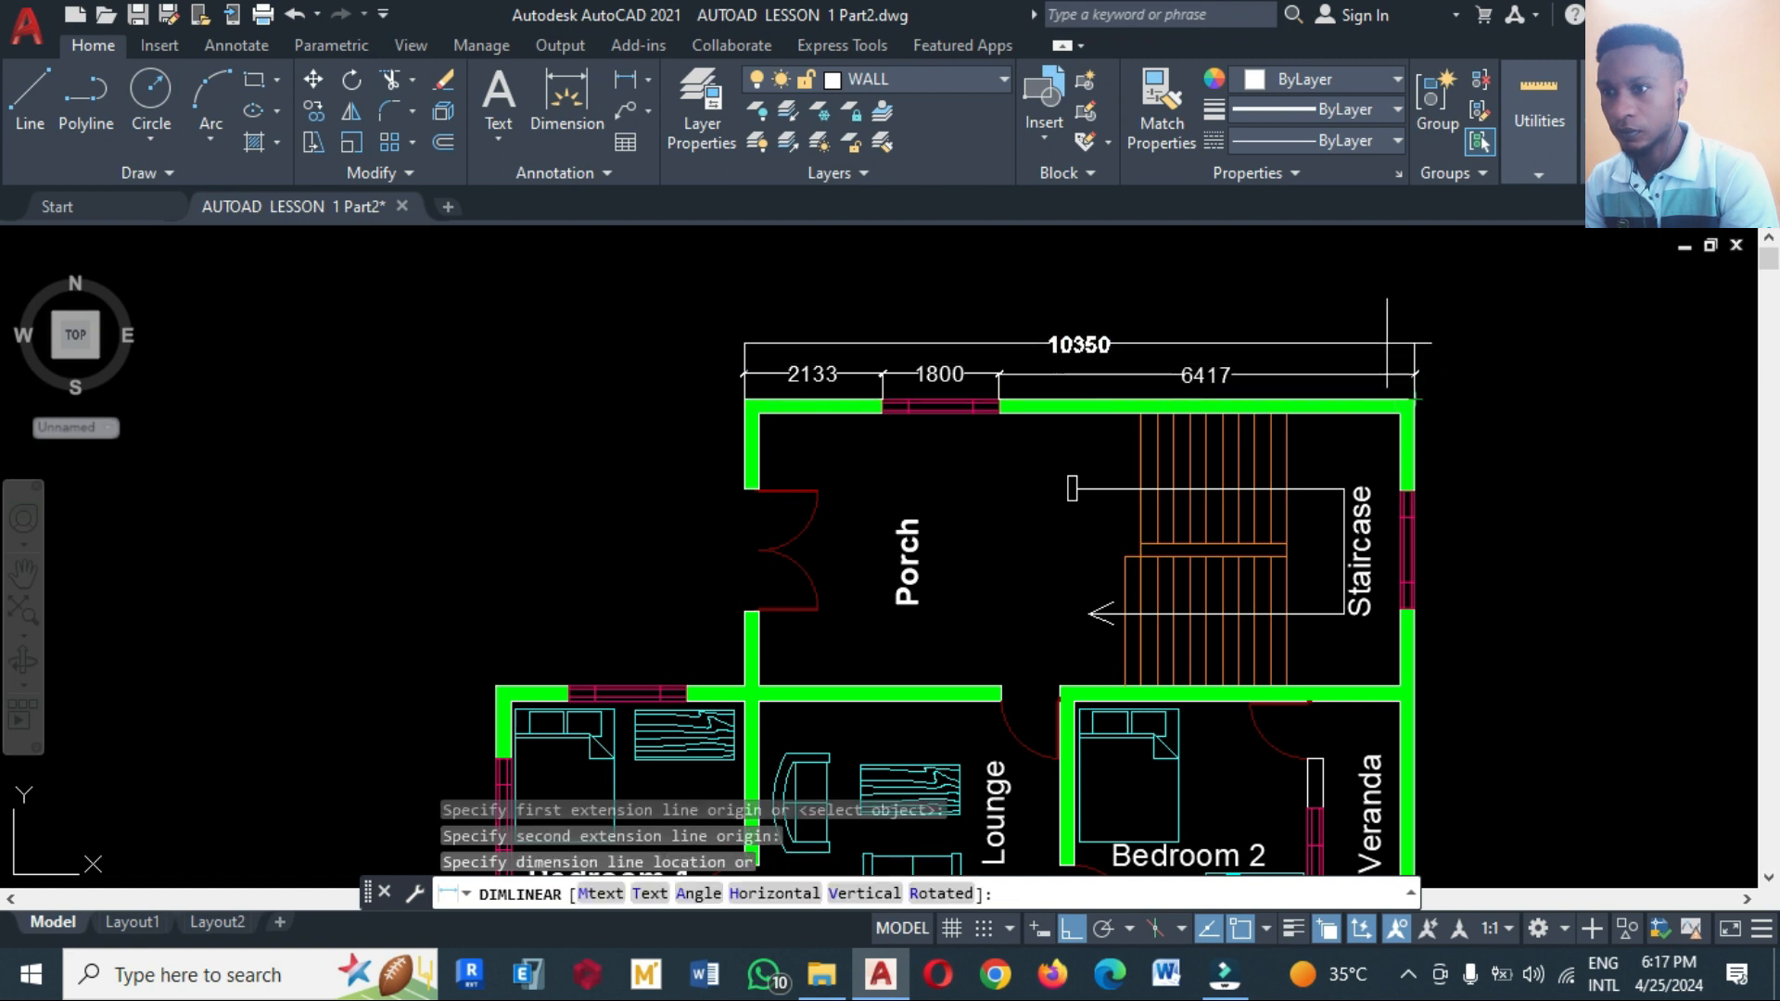
left_click(1383, 330)
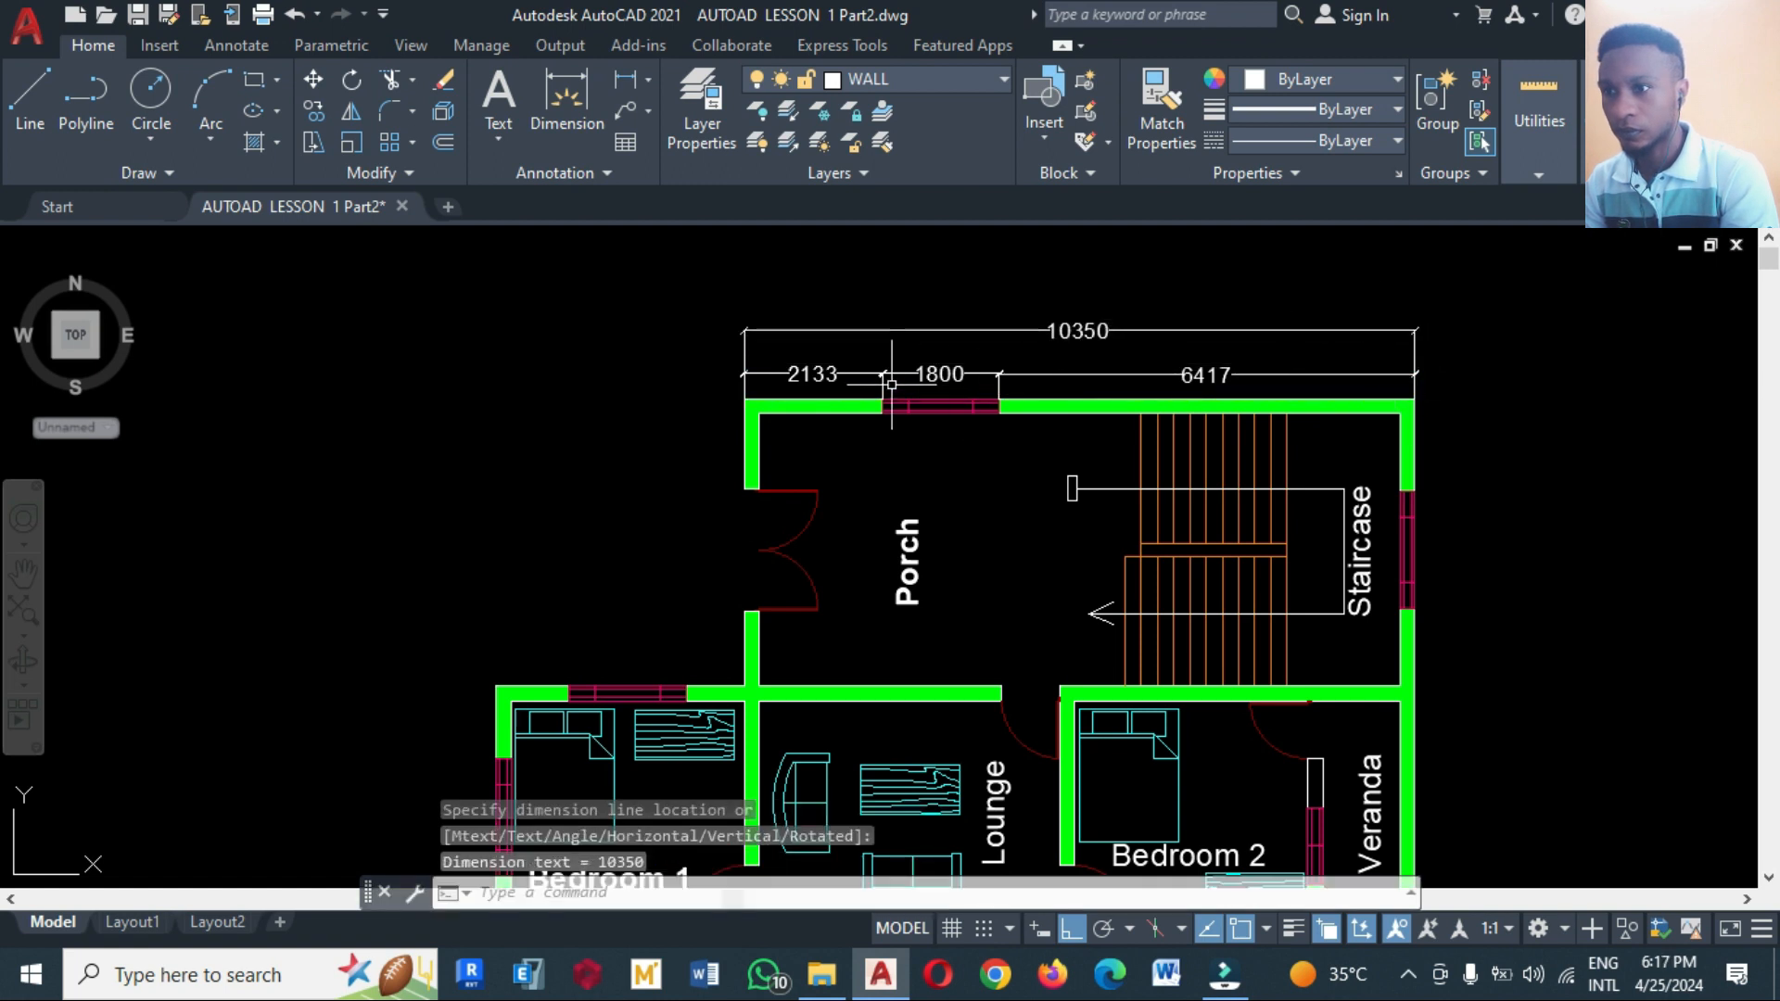
Add vertical linear dimensions outside the staircase side wall, from the upper corner to the window and along the window's length
scroll(891, 383, "down", 2)
scroll(786, 371, "down", 2)
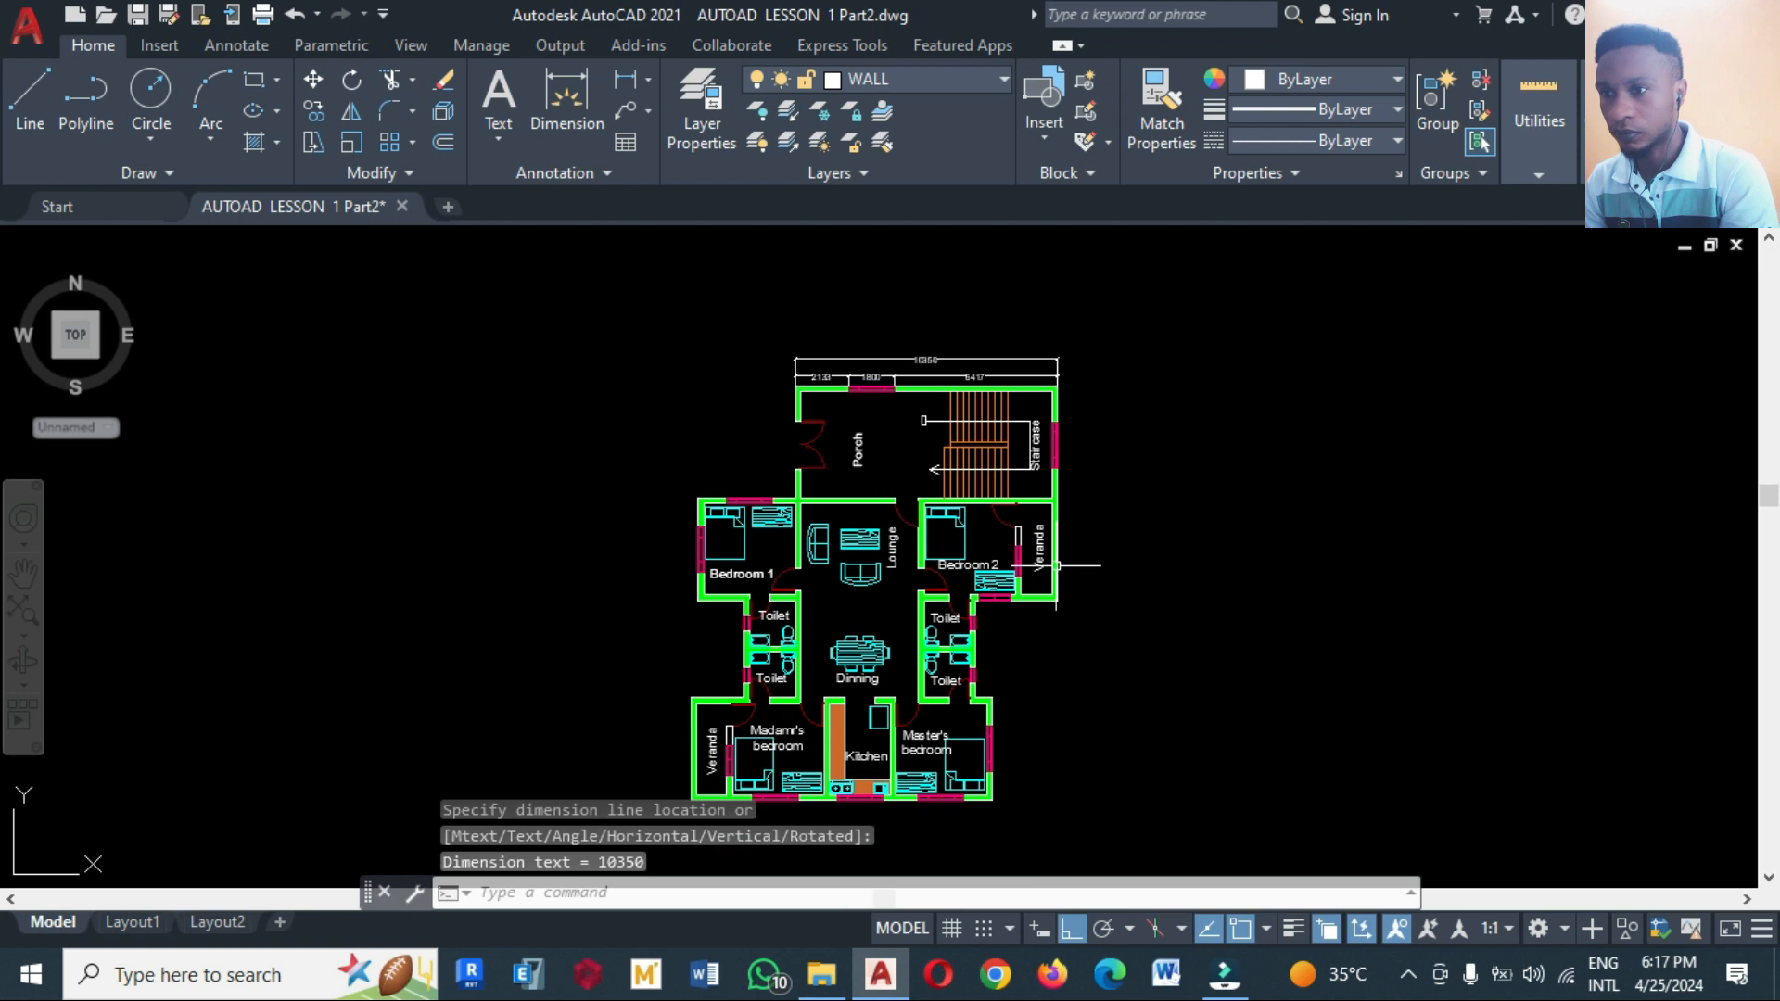
key("Return")
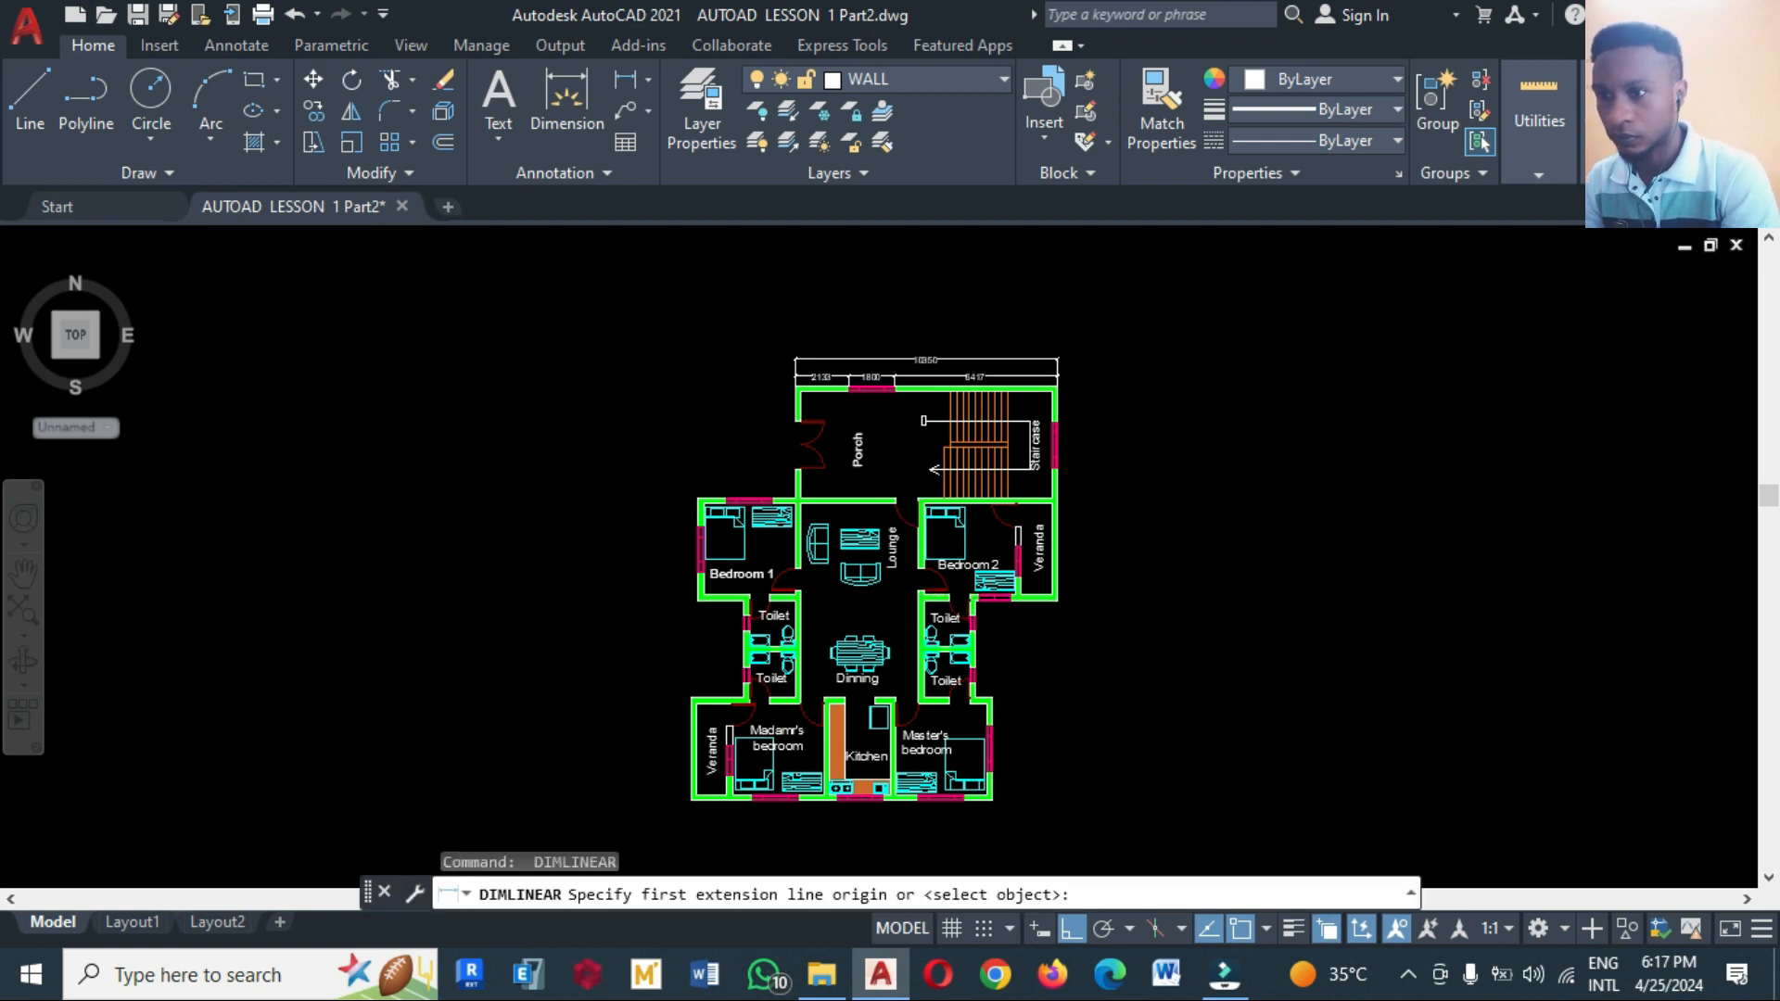
scroll(1088, 386, "up", 3)
left_click(1011, 386)
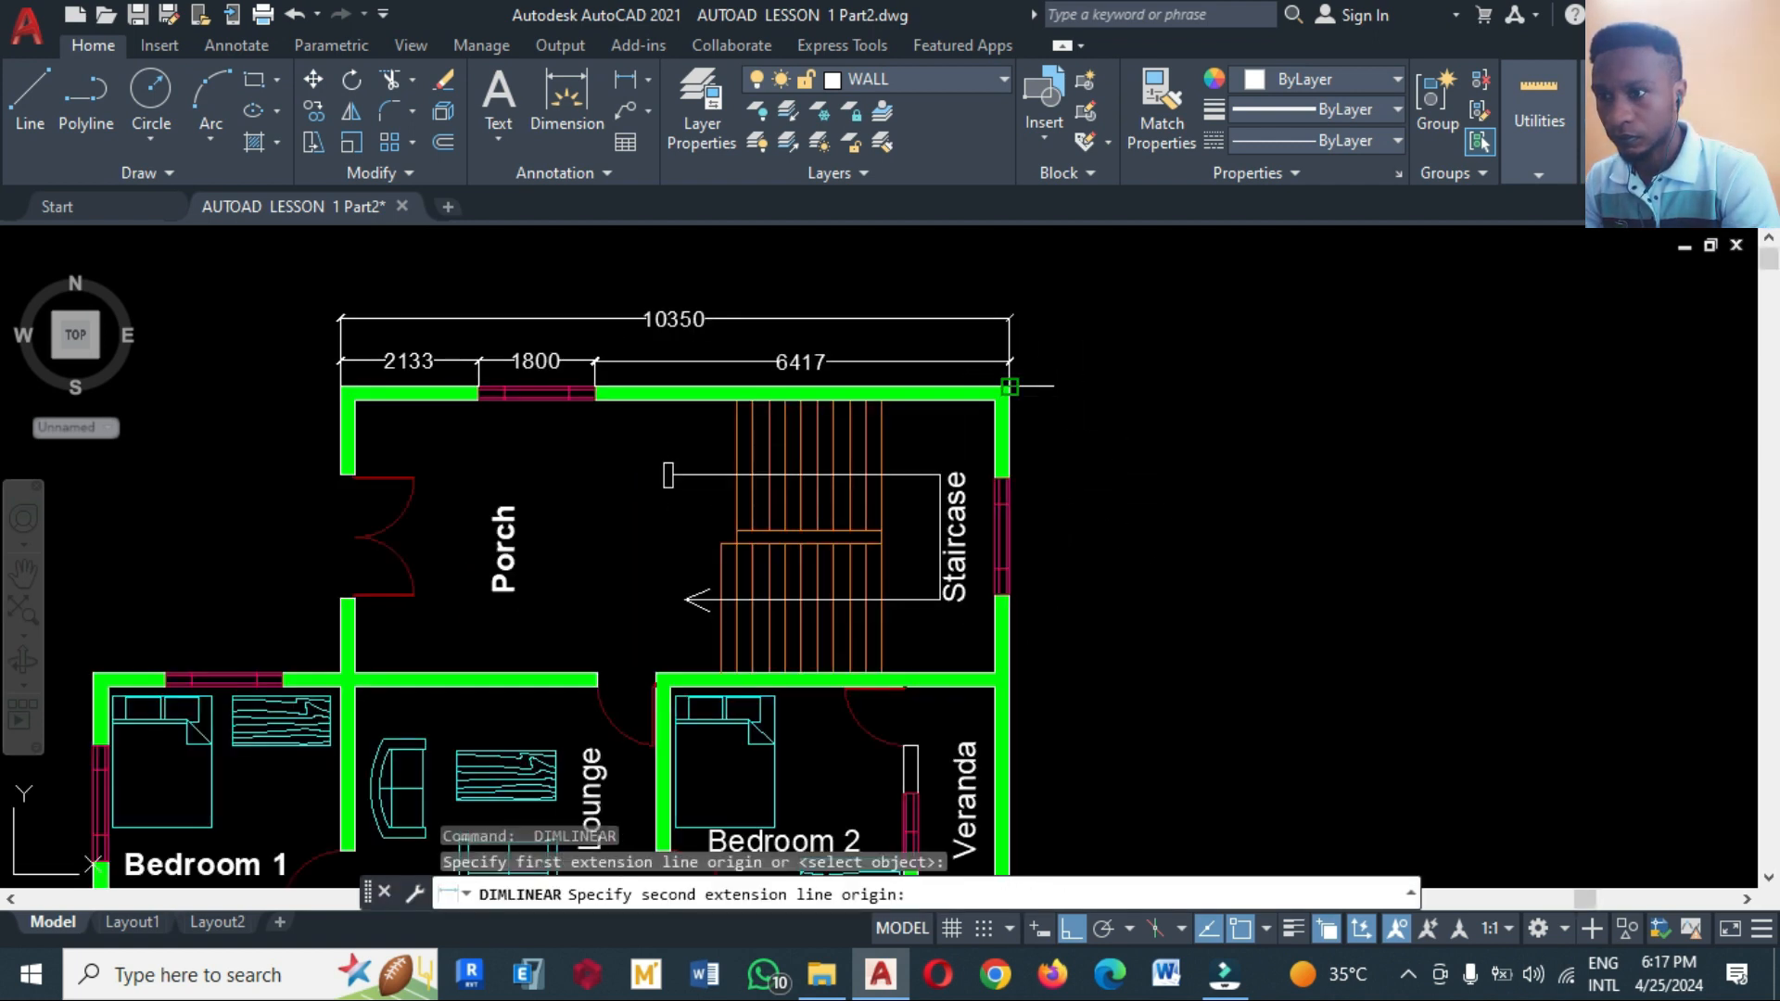
left_click(1006, 478)
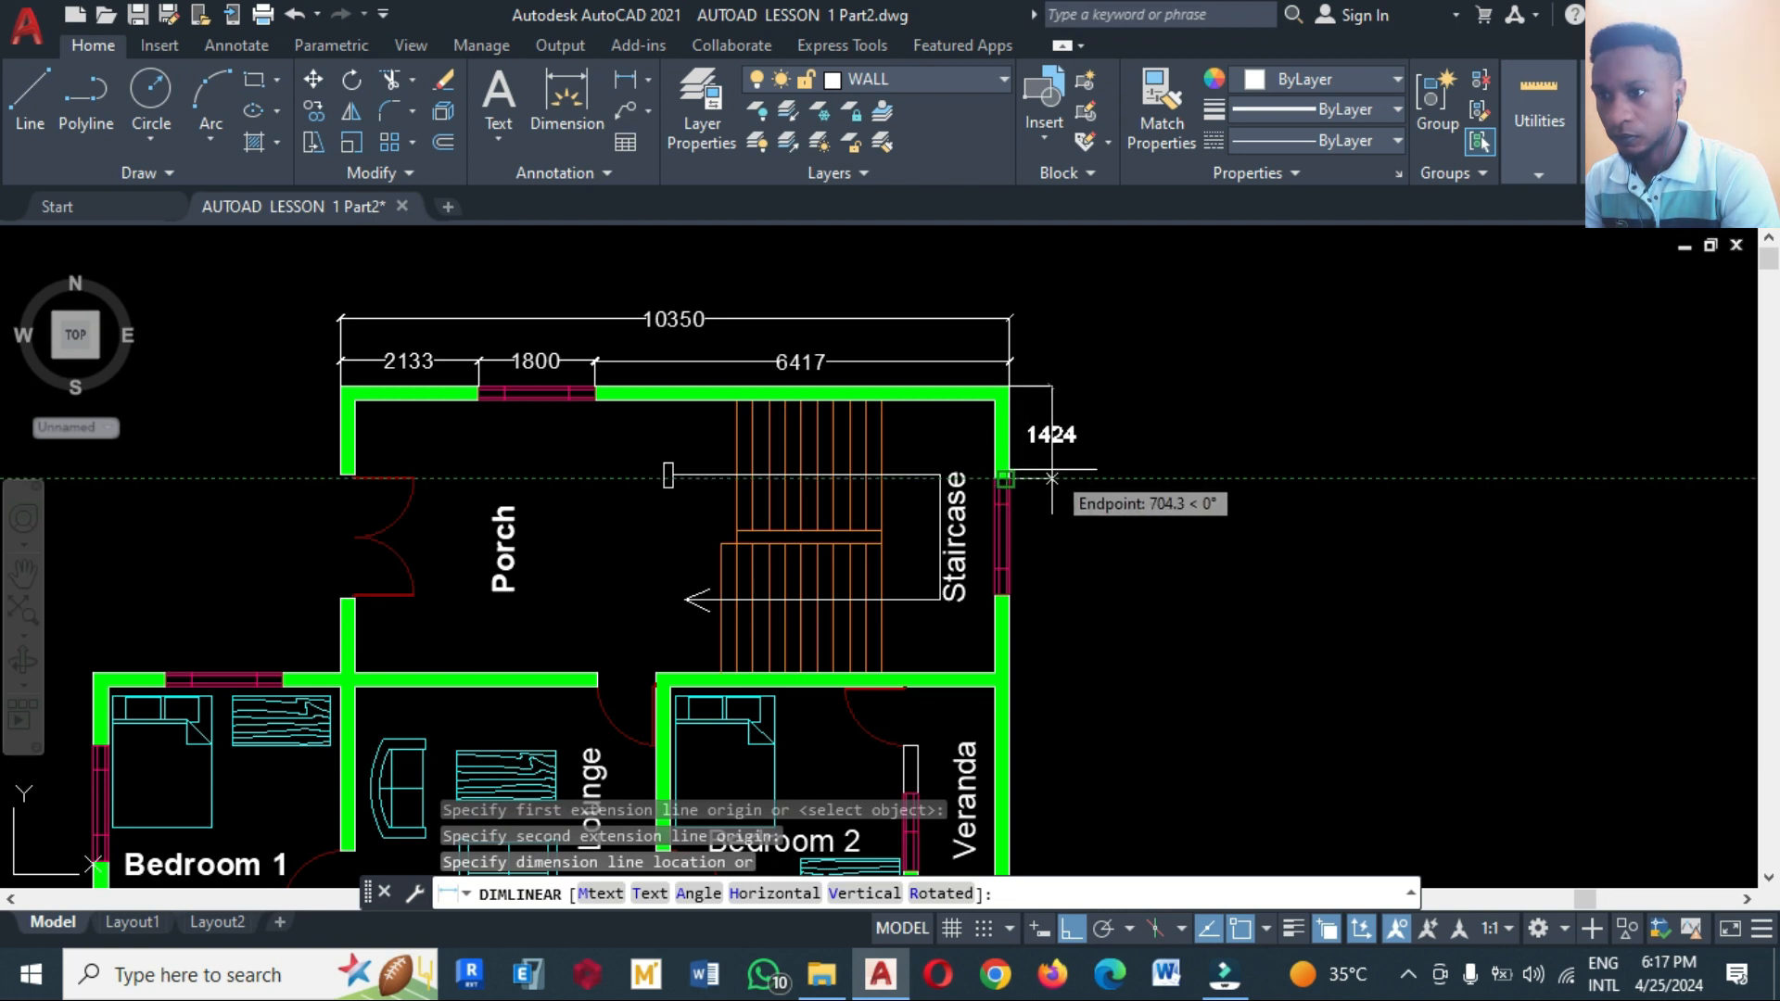
left_click(1052, 463)
key("Return")
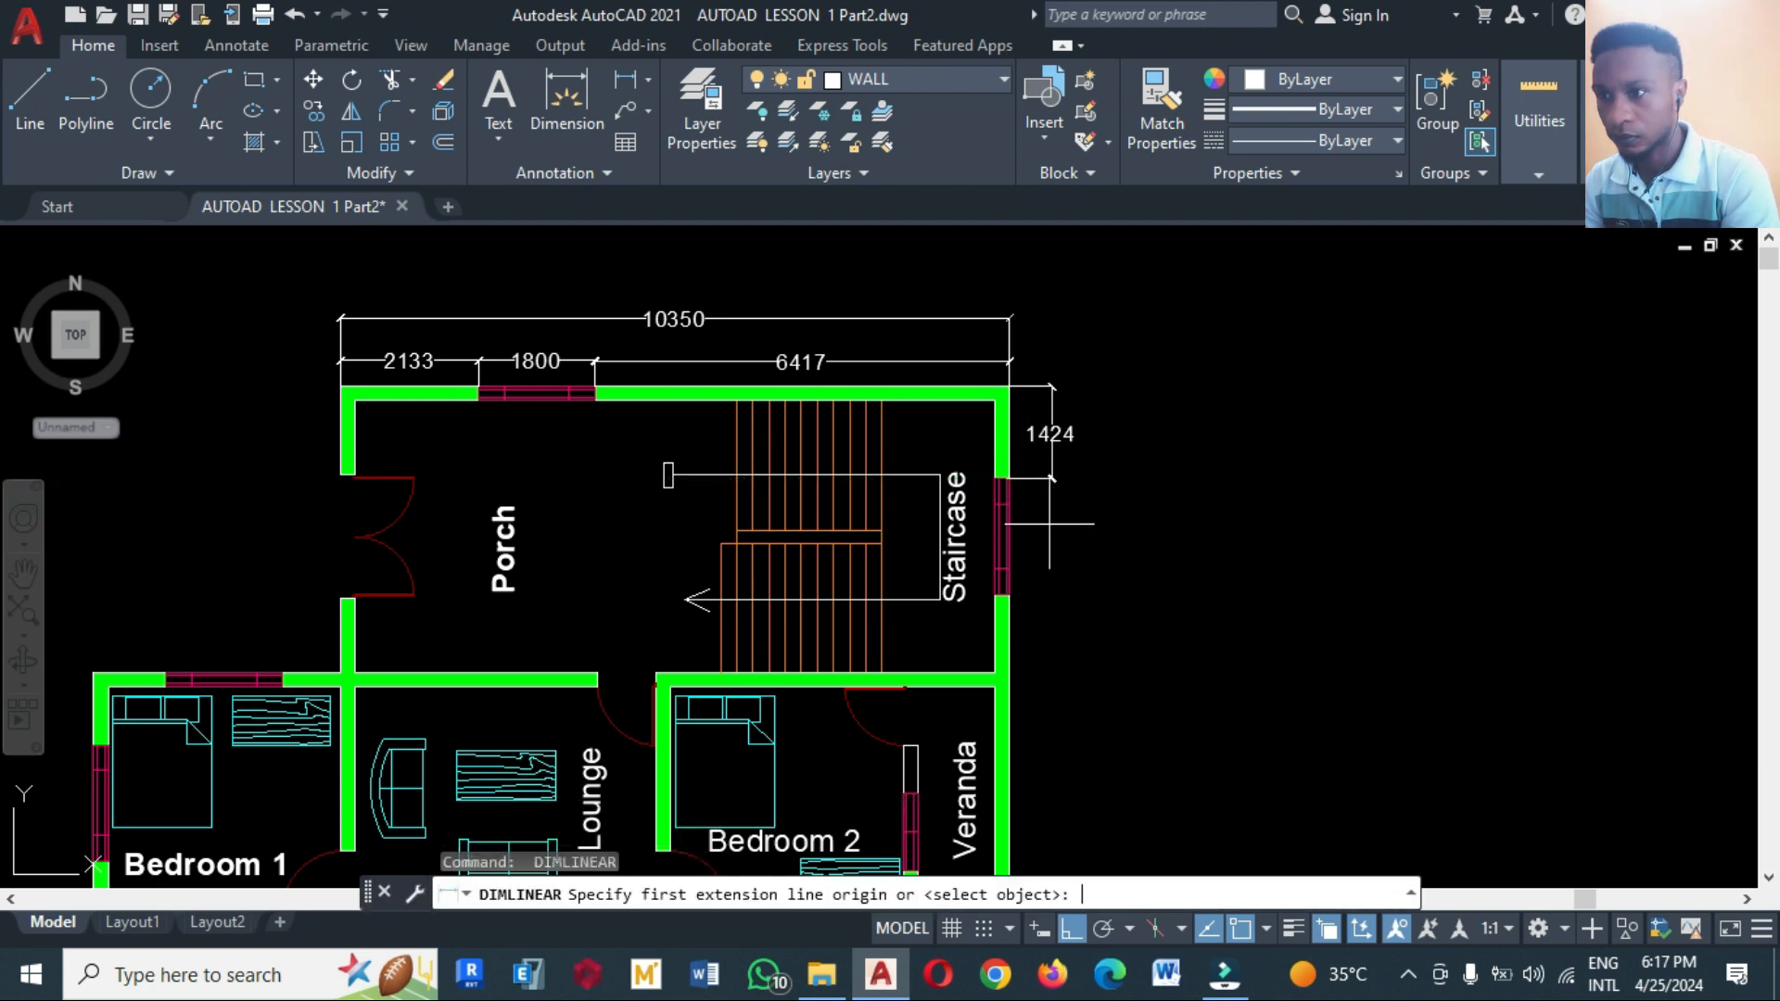
left_click(1009, 478)
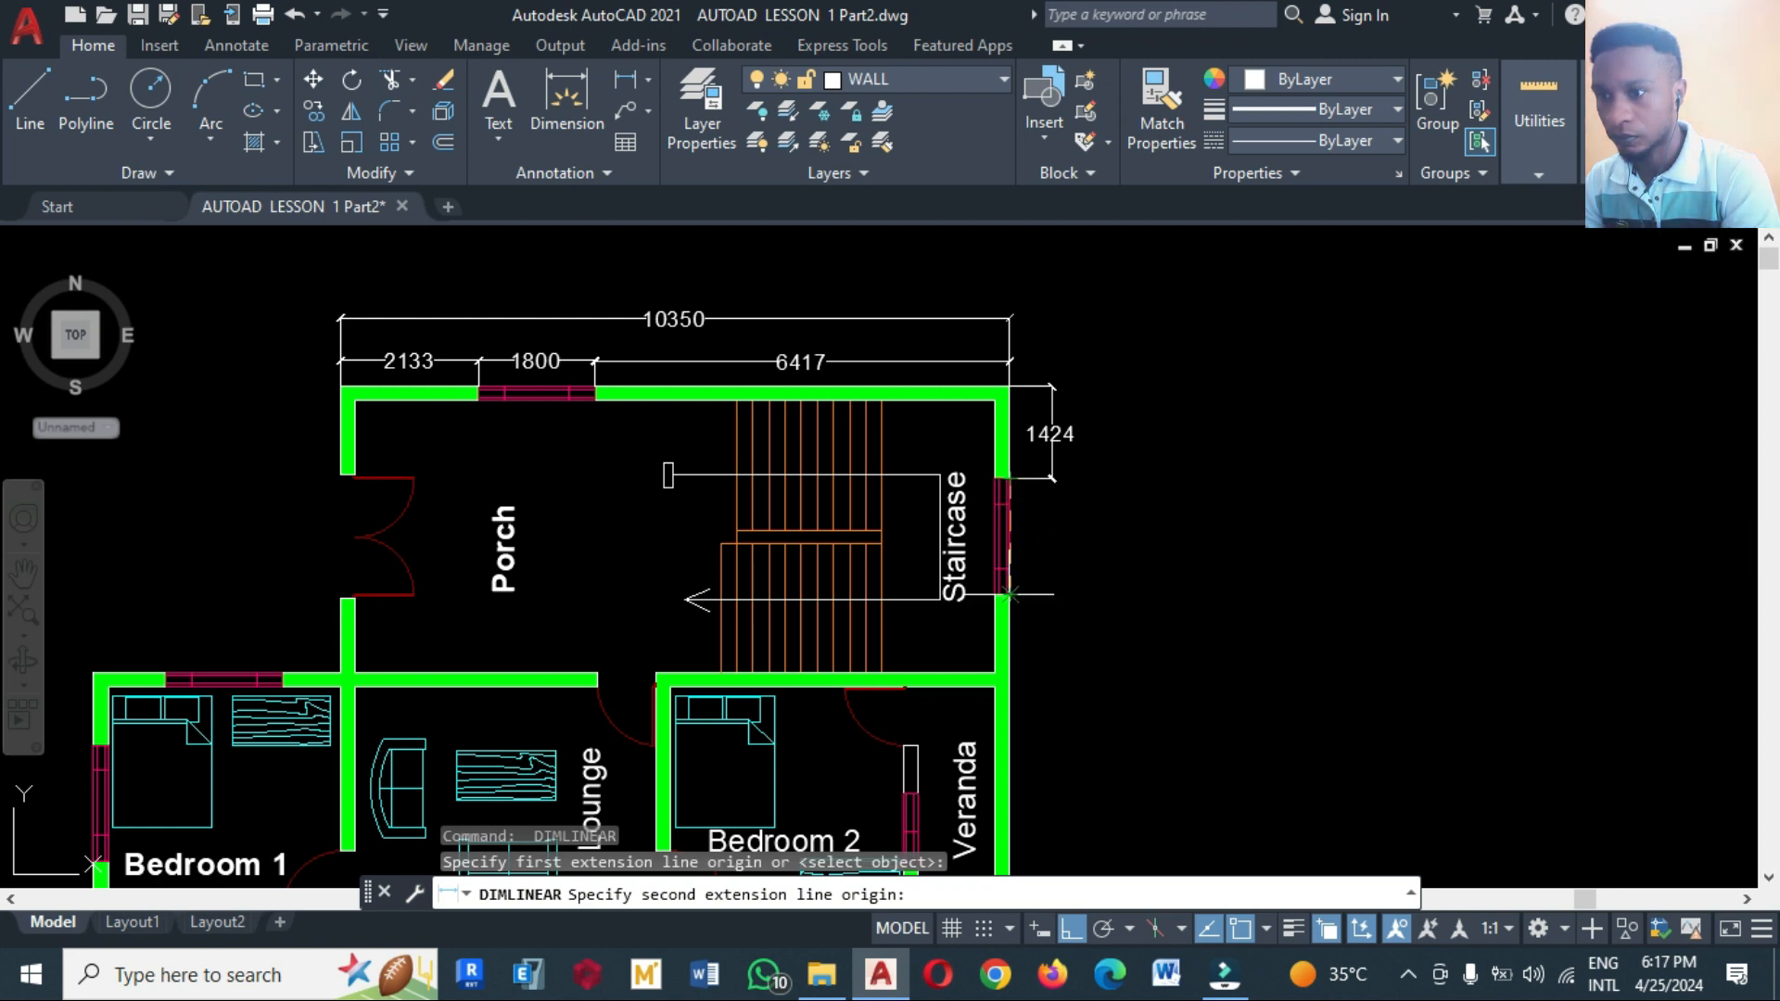
left_click(1009, 595)
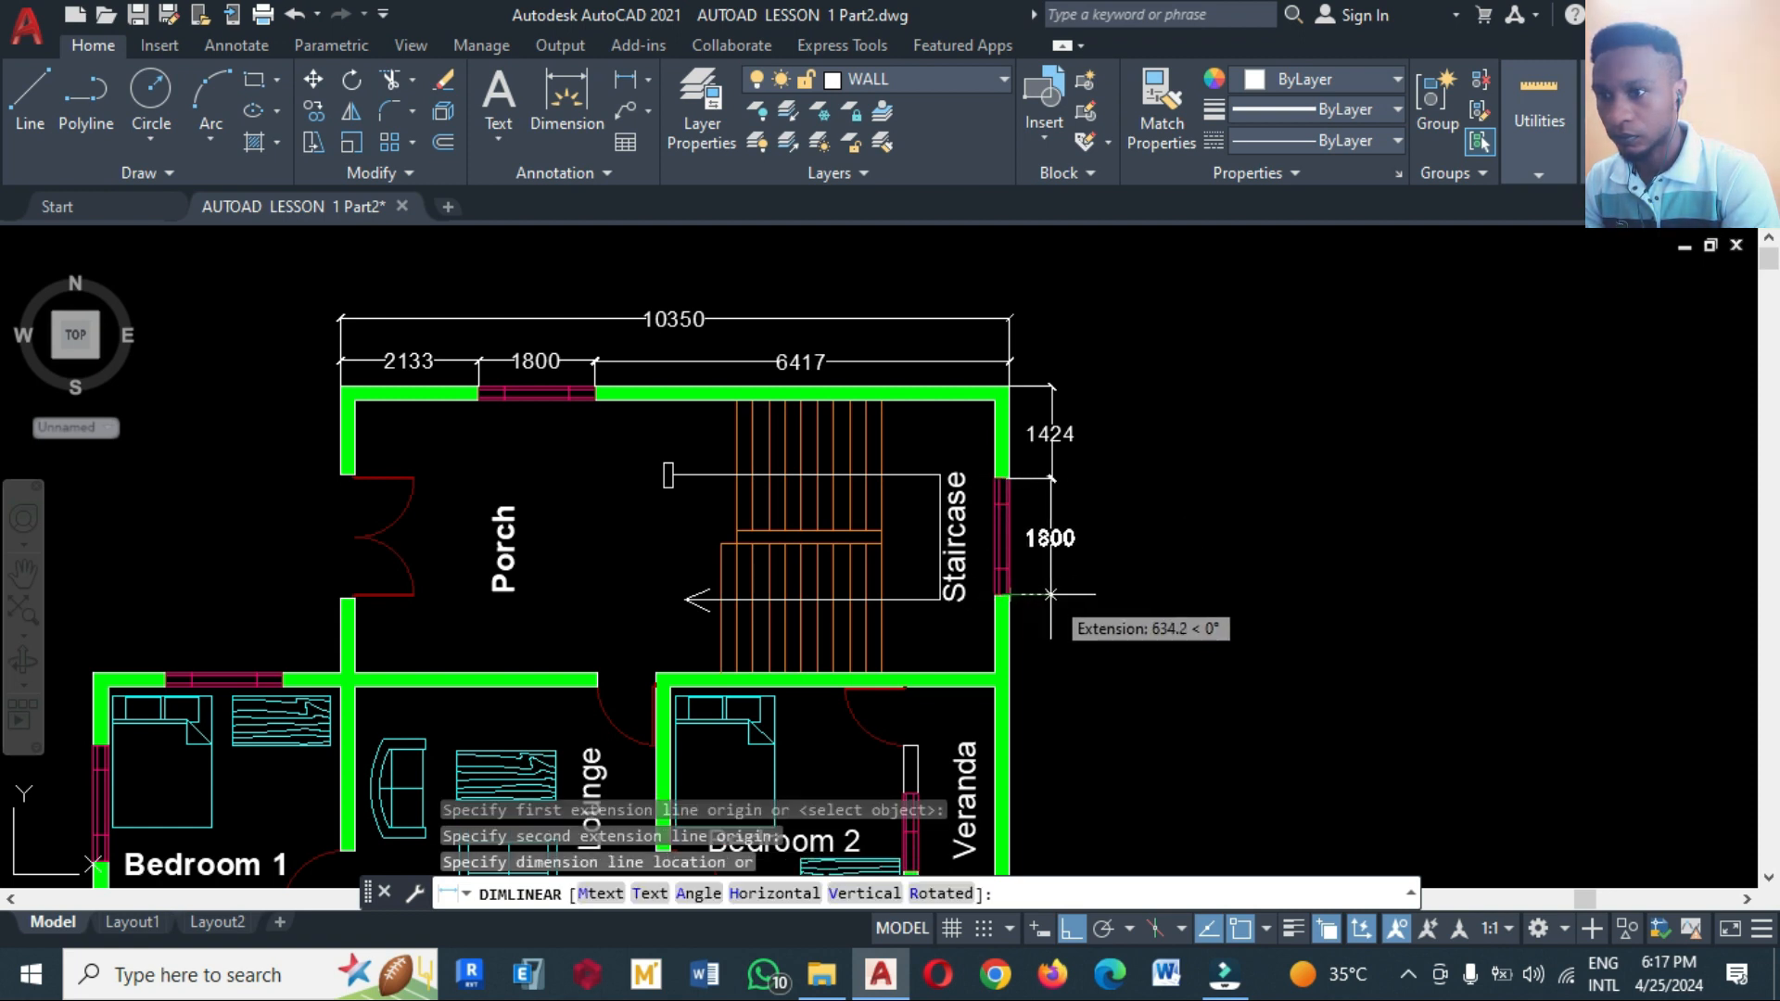
left_click(1050, 595)
Add a vertical linear dimension from the staircase window's lower edge to the outer veranda corner beside Bedroom 2, aligned with the window dimension
key("Return")
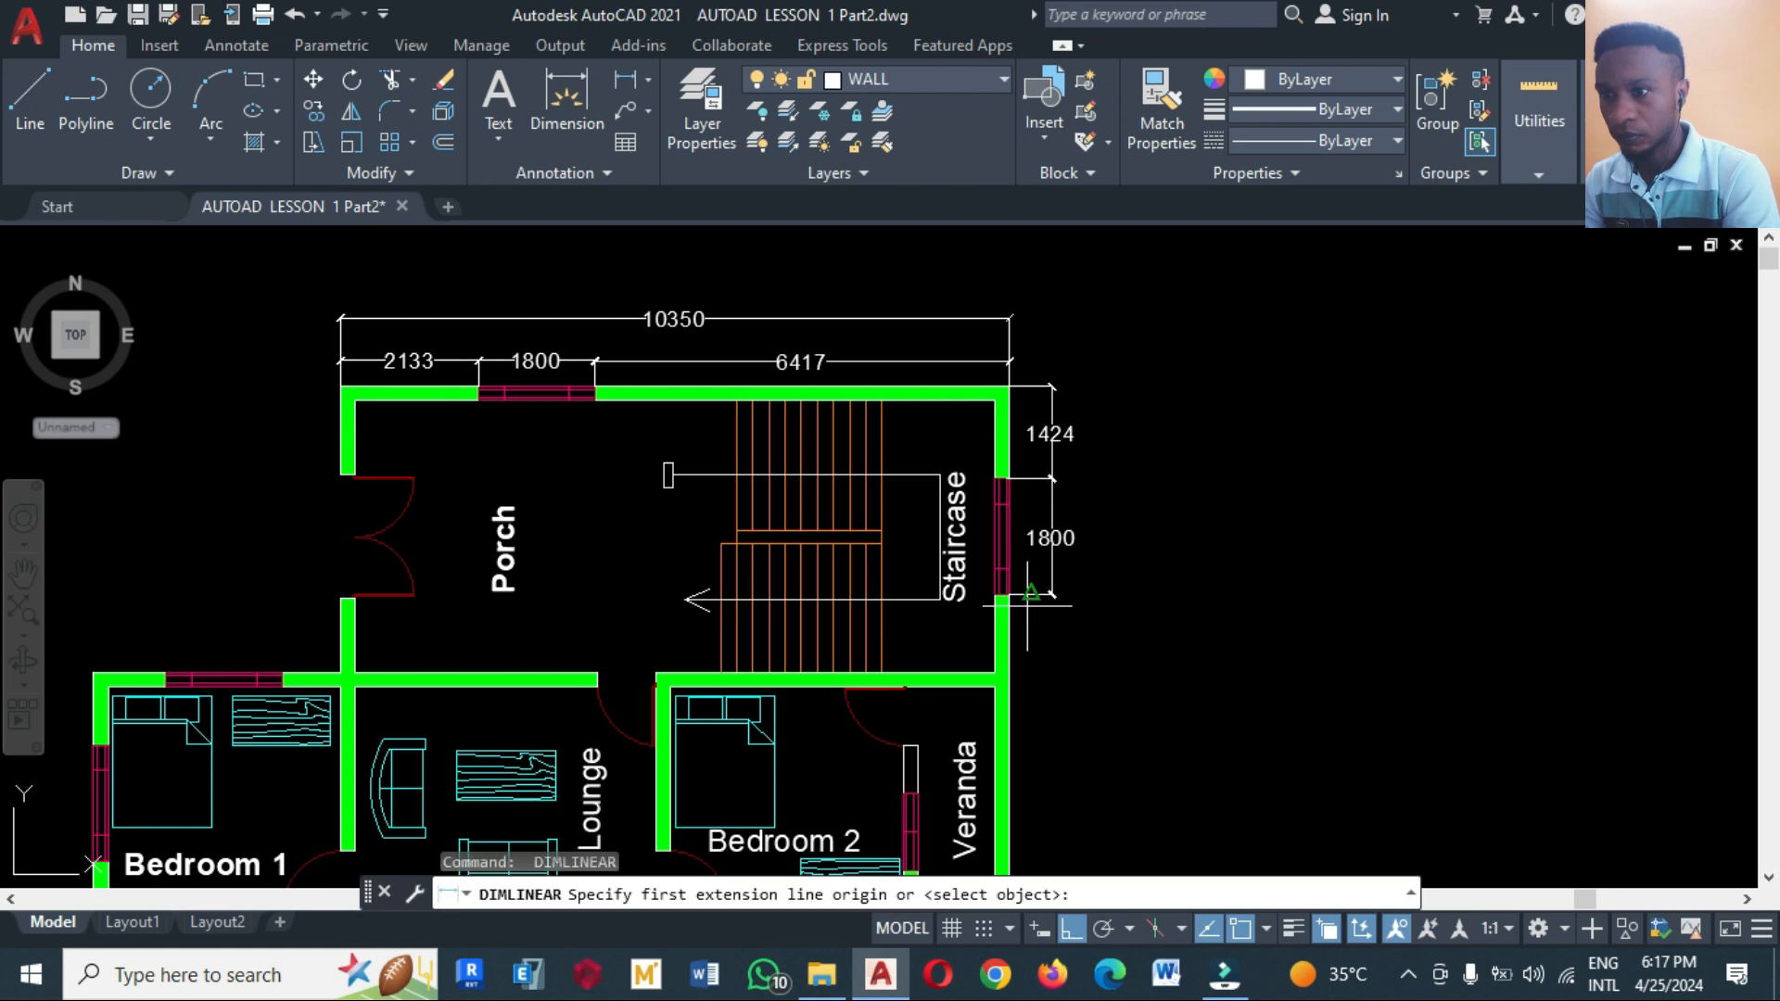
left_click(1010, 594)
scroll(1079, 508, "down", 4)
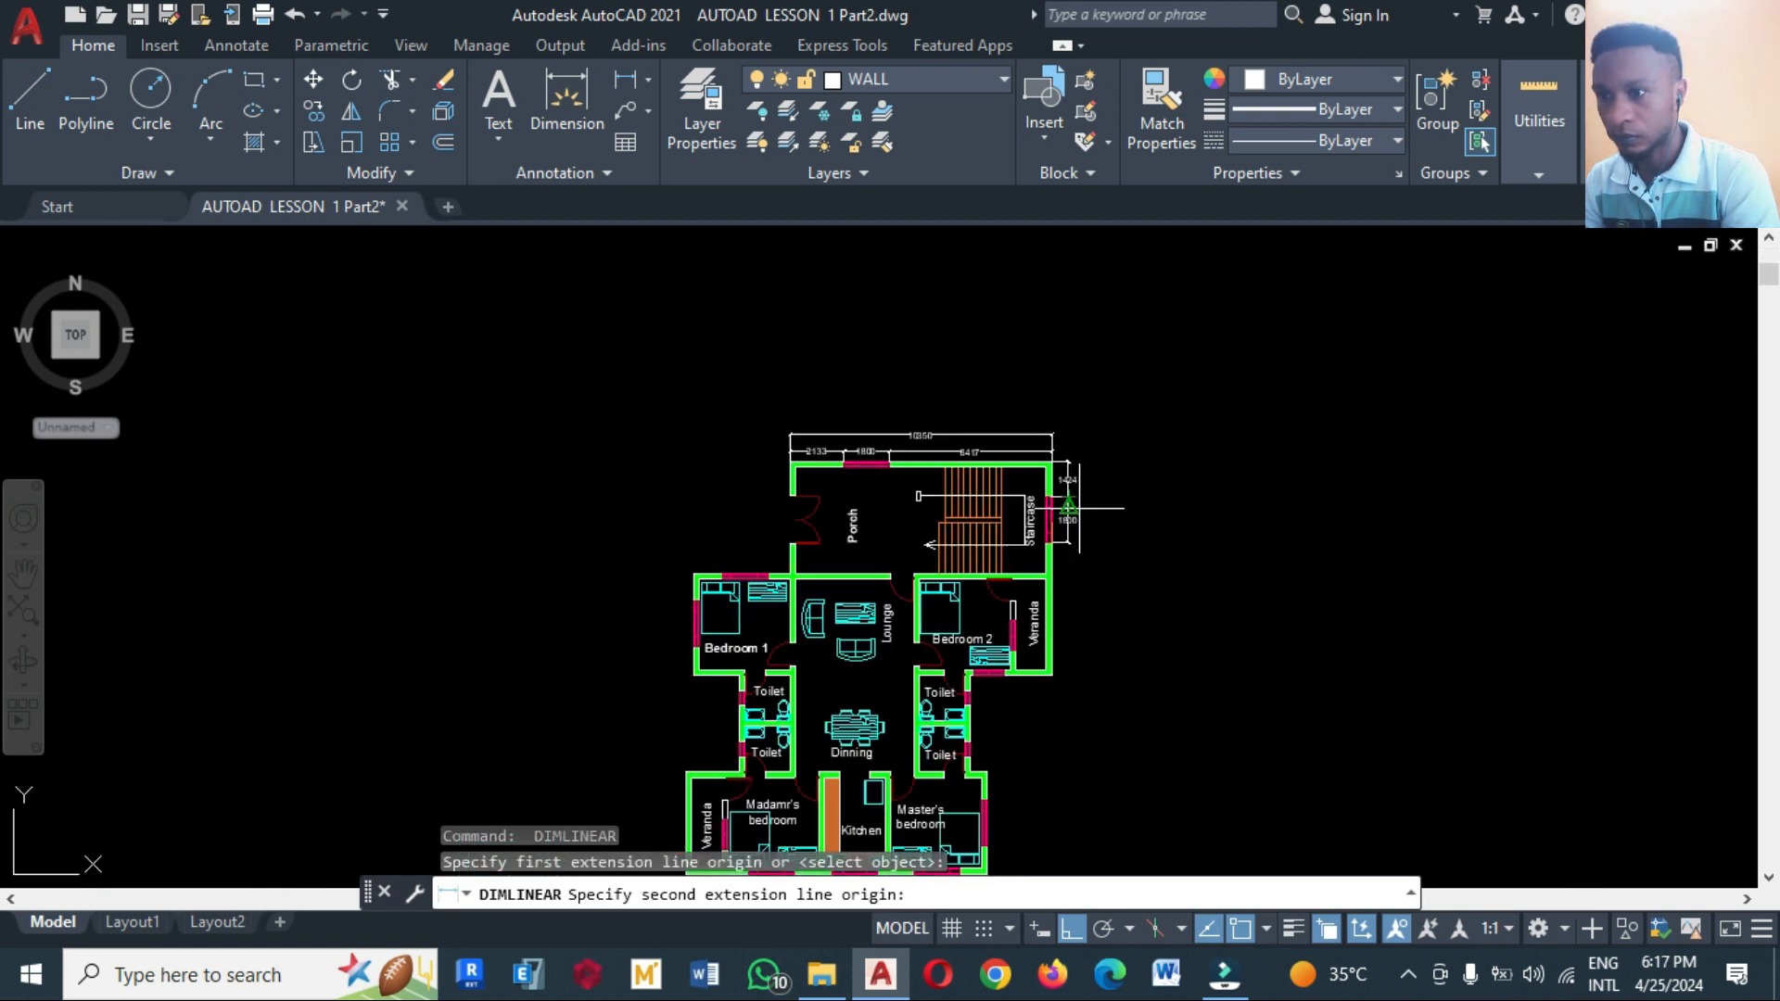
left_click(1051, 675)
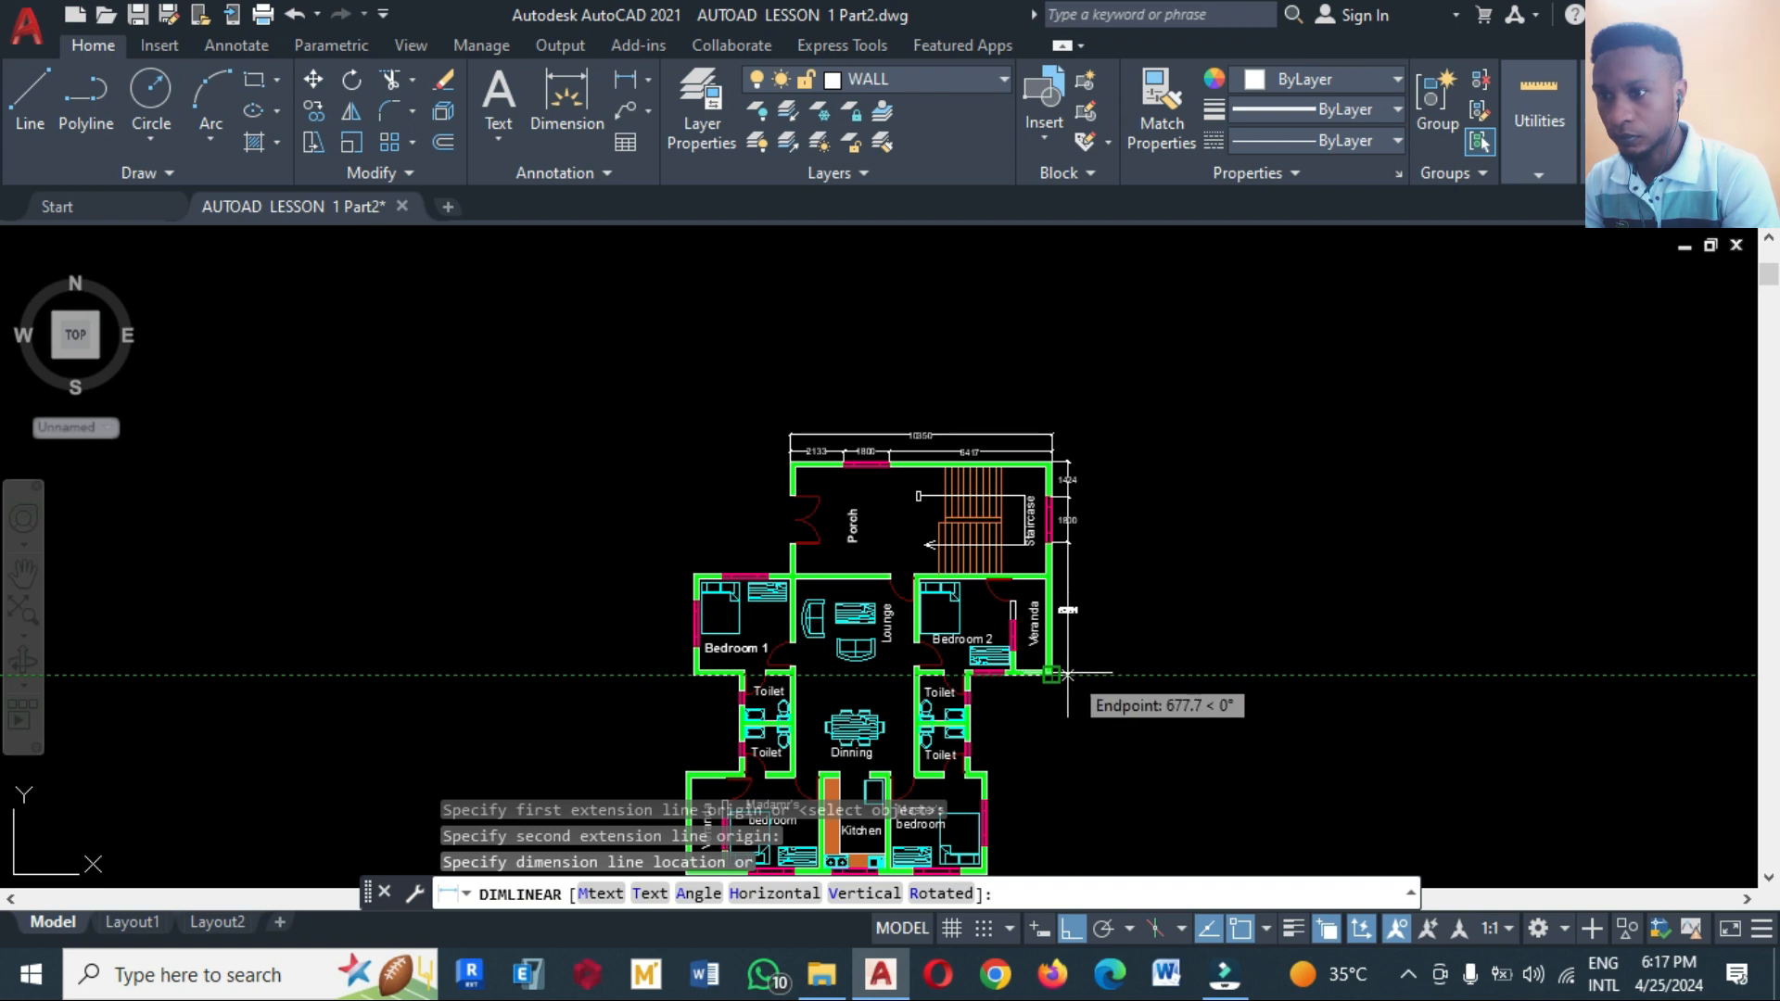
left_click(1067, 675)
scroll(1061, 685, "up", 4)
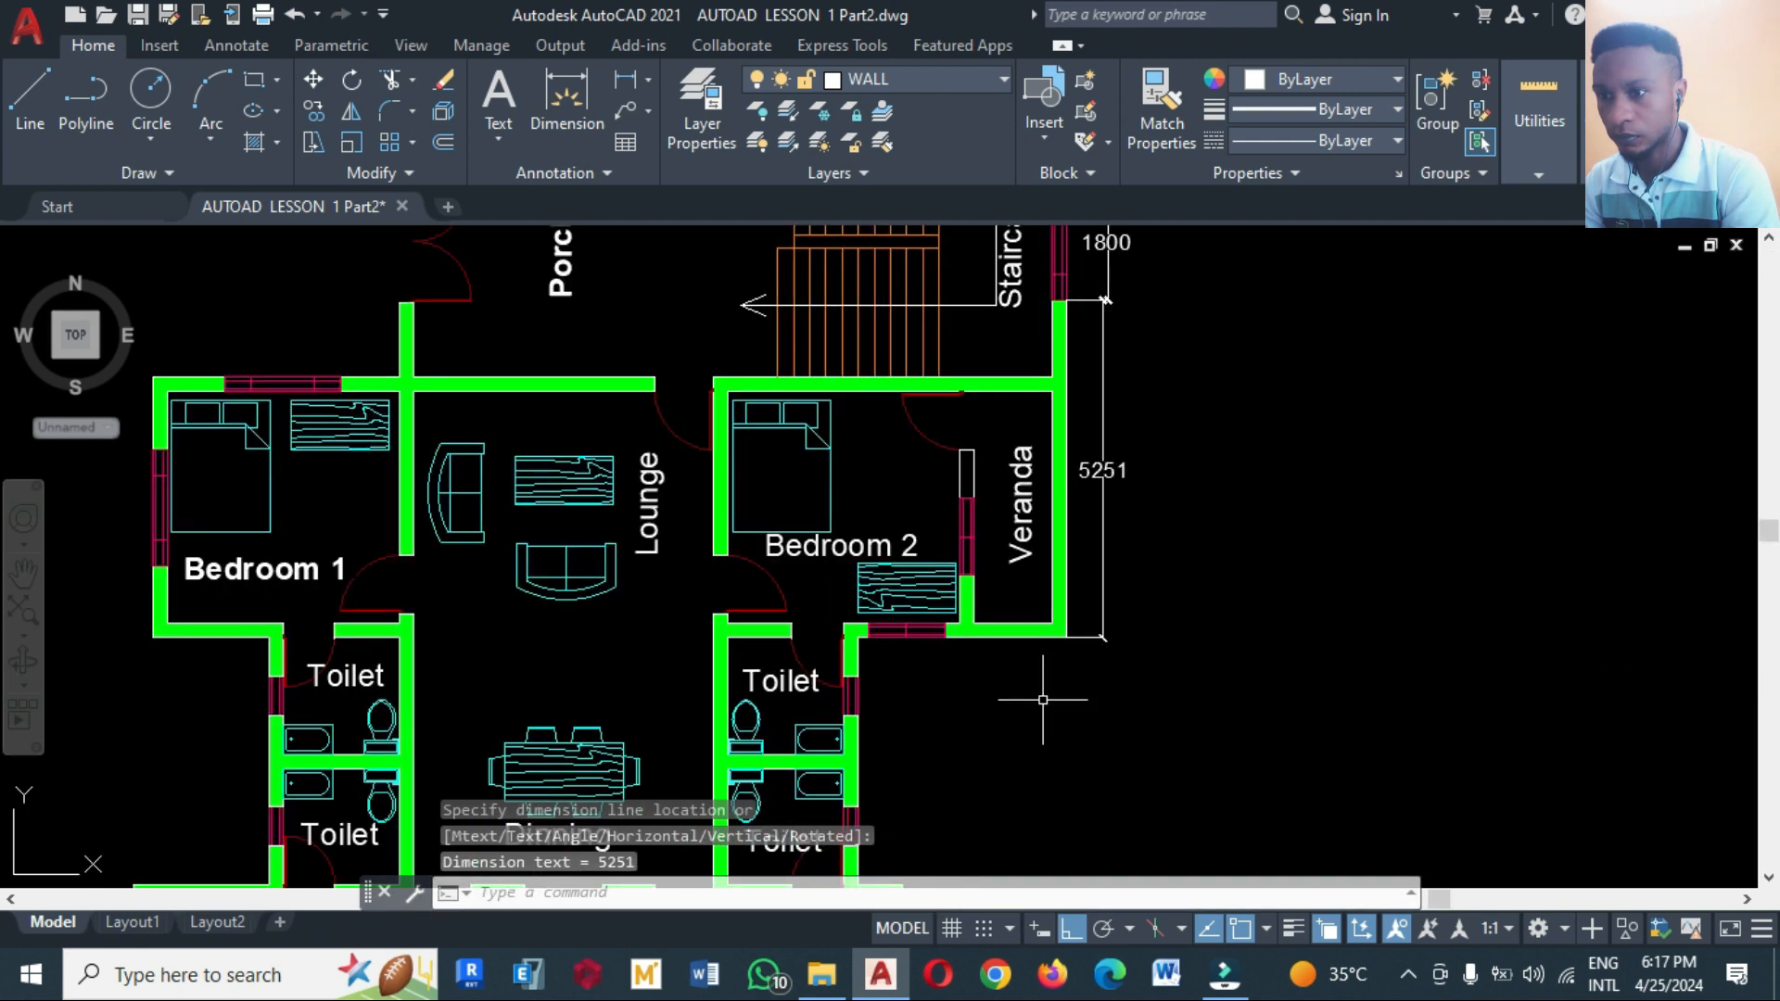
scroll(826, 465, "down", 3)
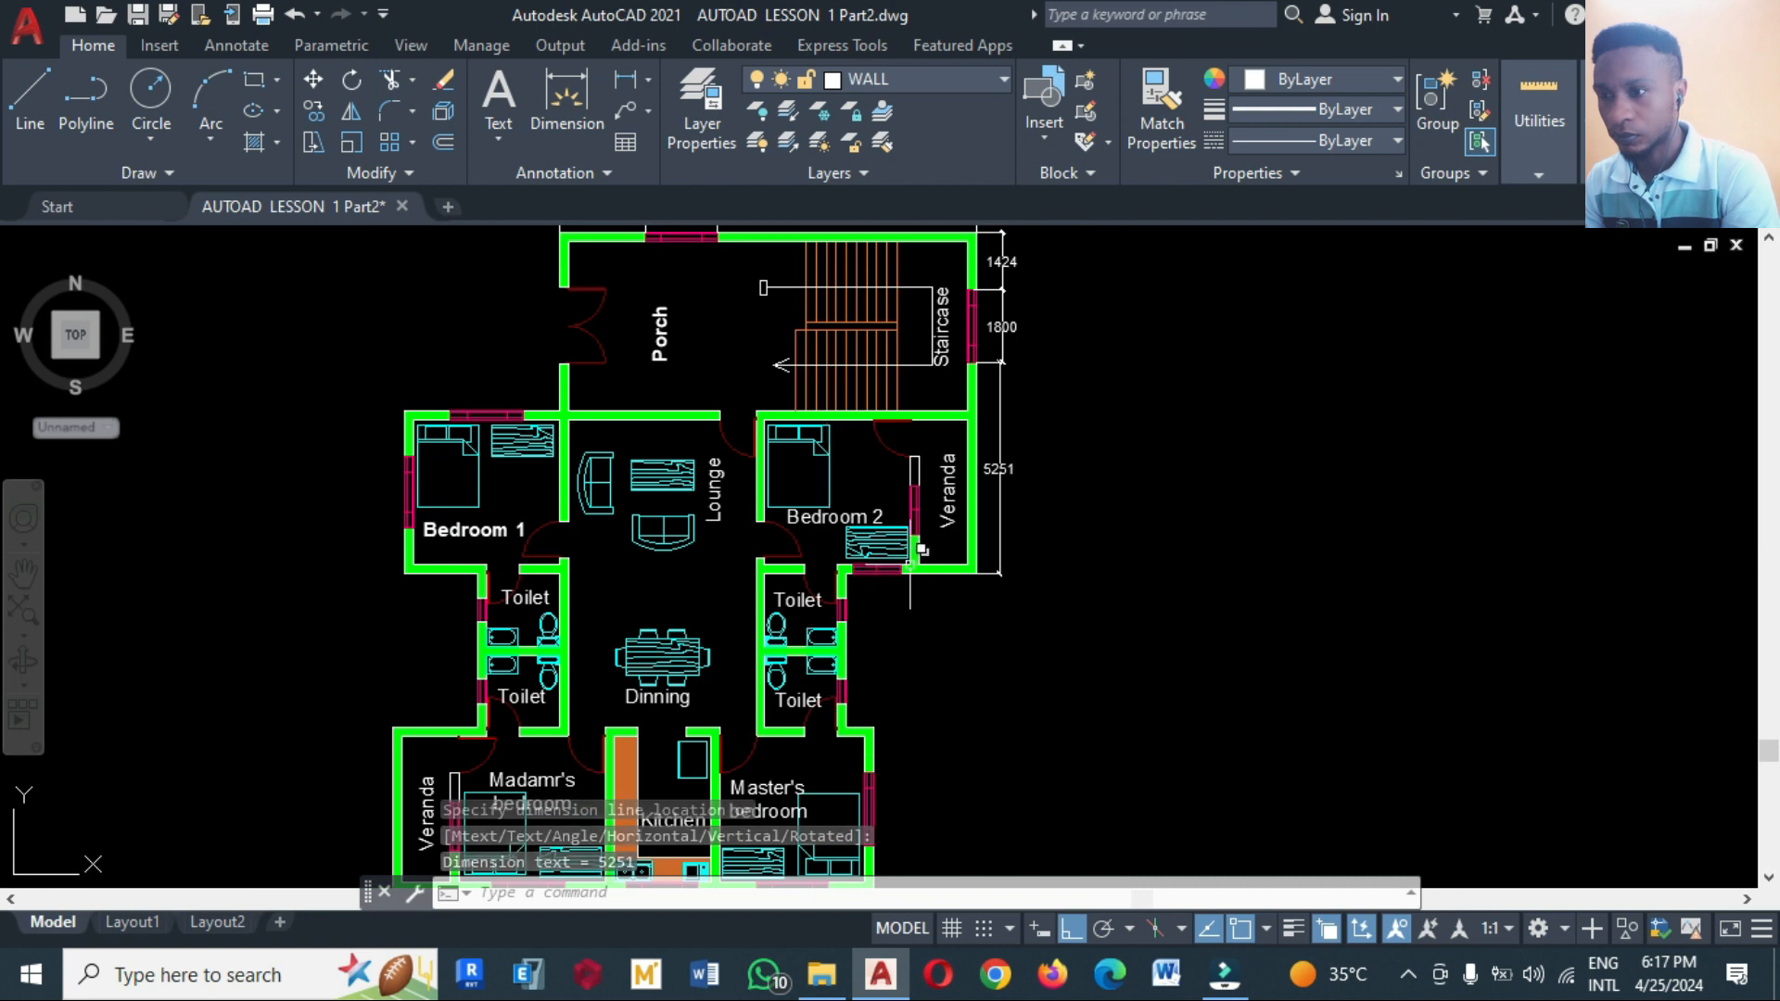
scroll(974, 570, "up", 3)
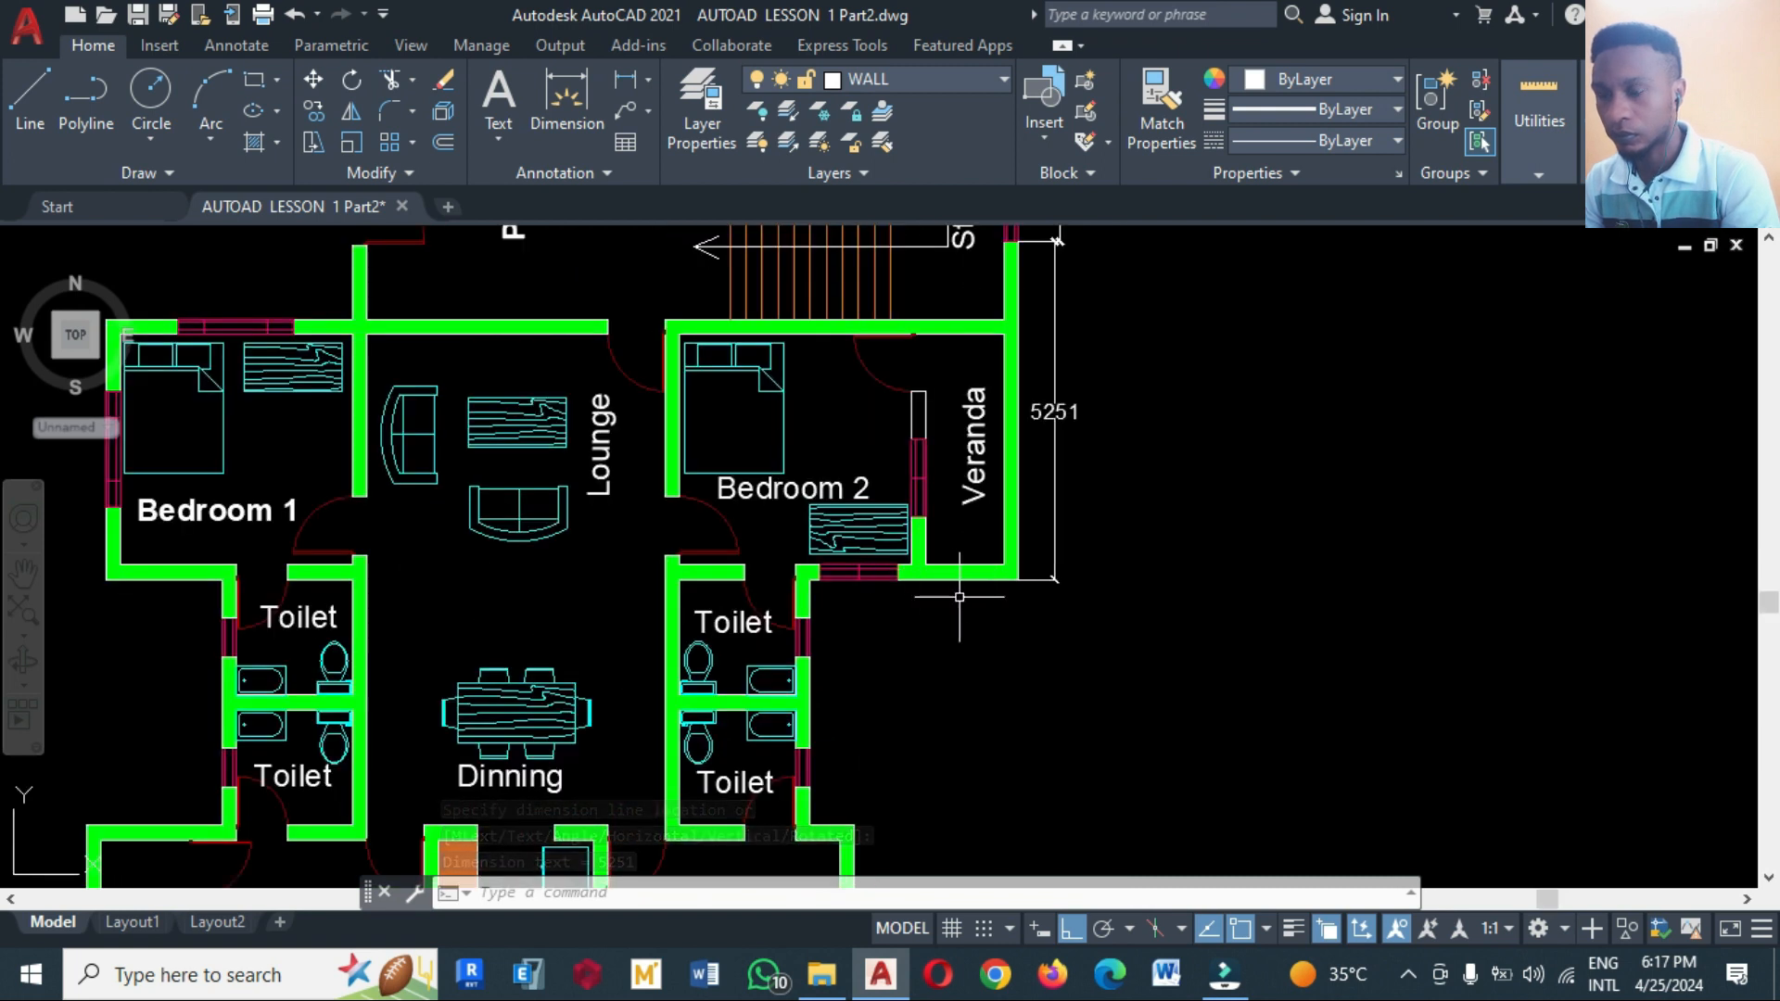
left_click(1041, 406)
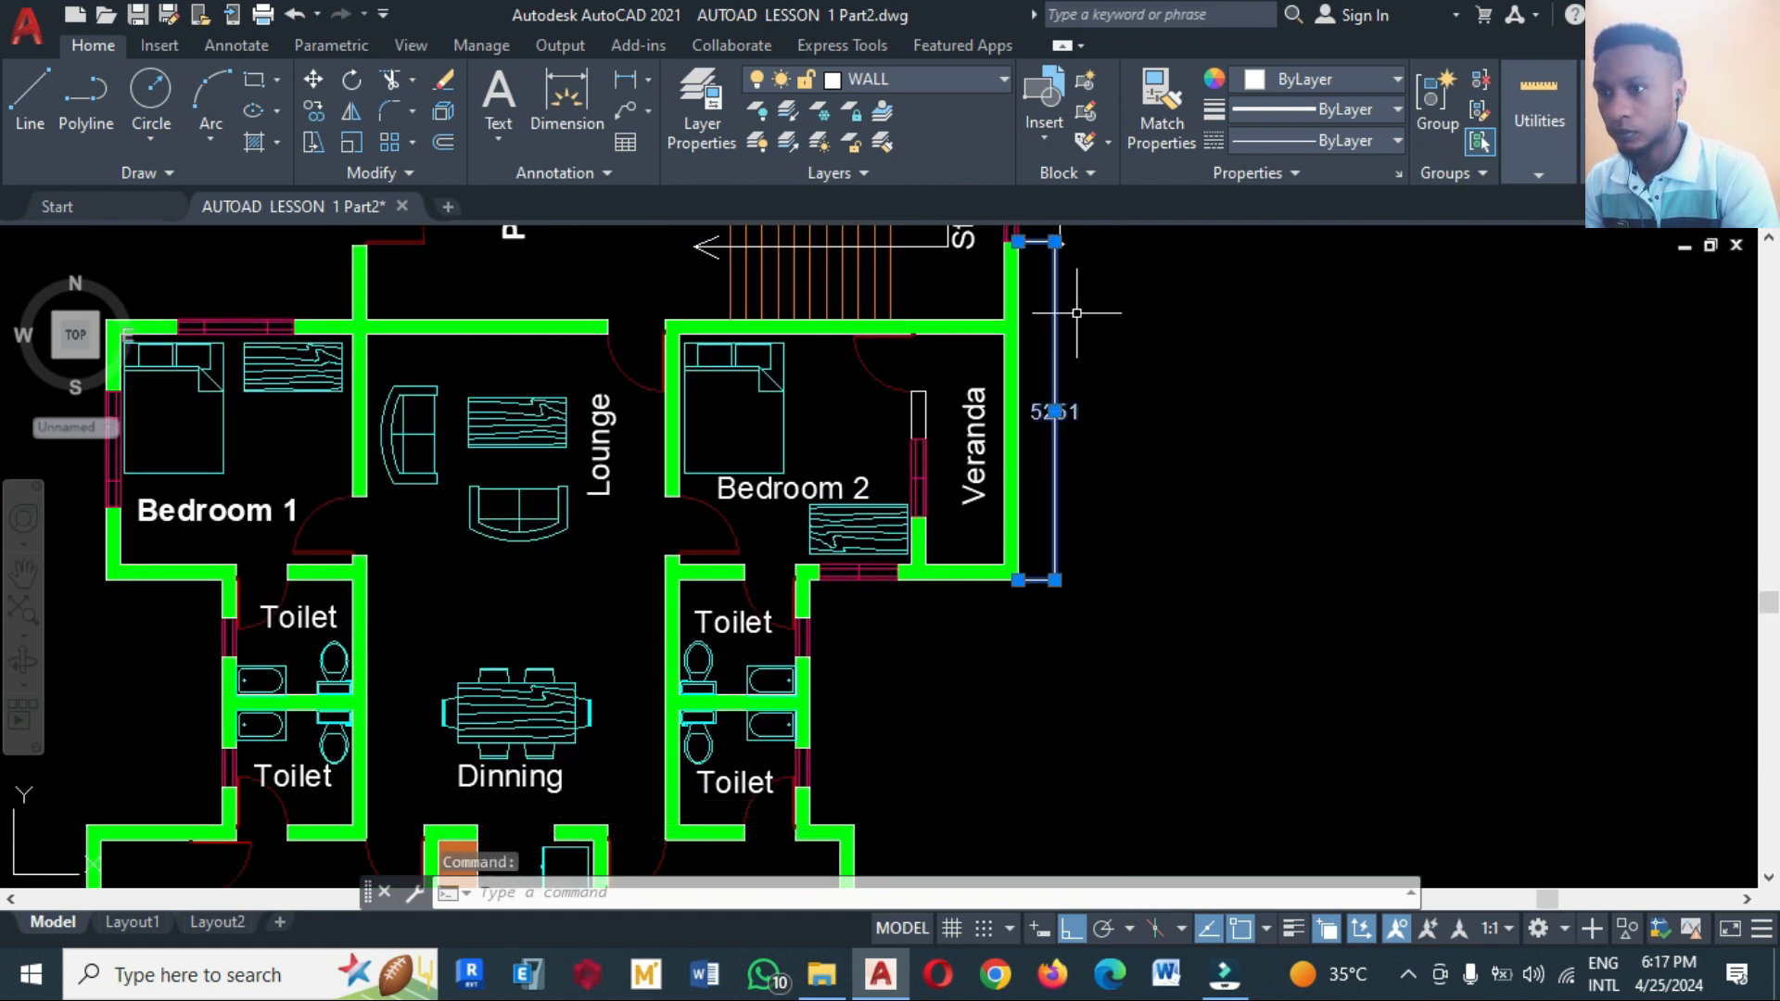
scroll(922, 352, "up", 2)
scroll(1211, 494, "down", 3)
scroll(1211, 494, "up", 4)
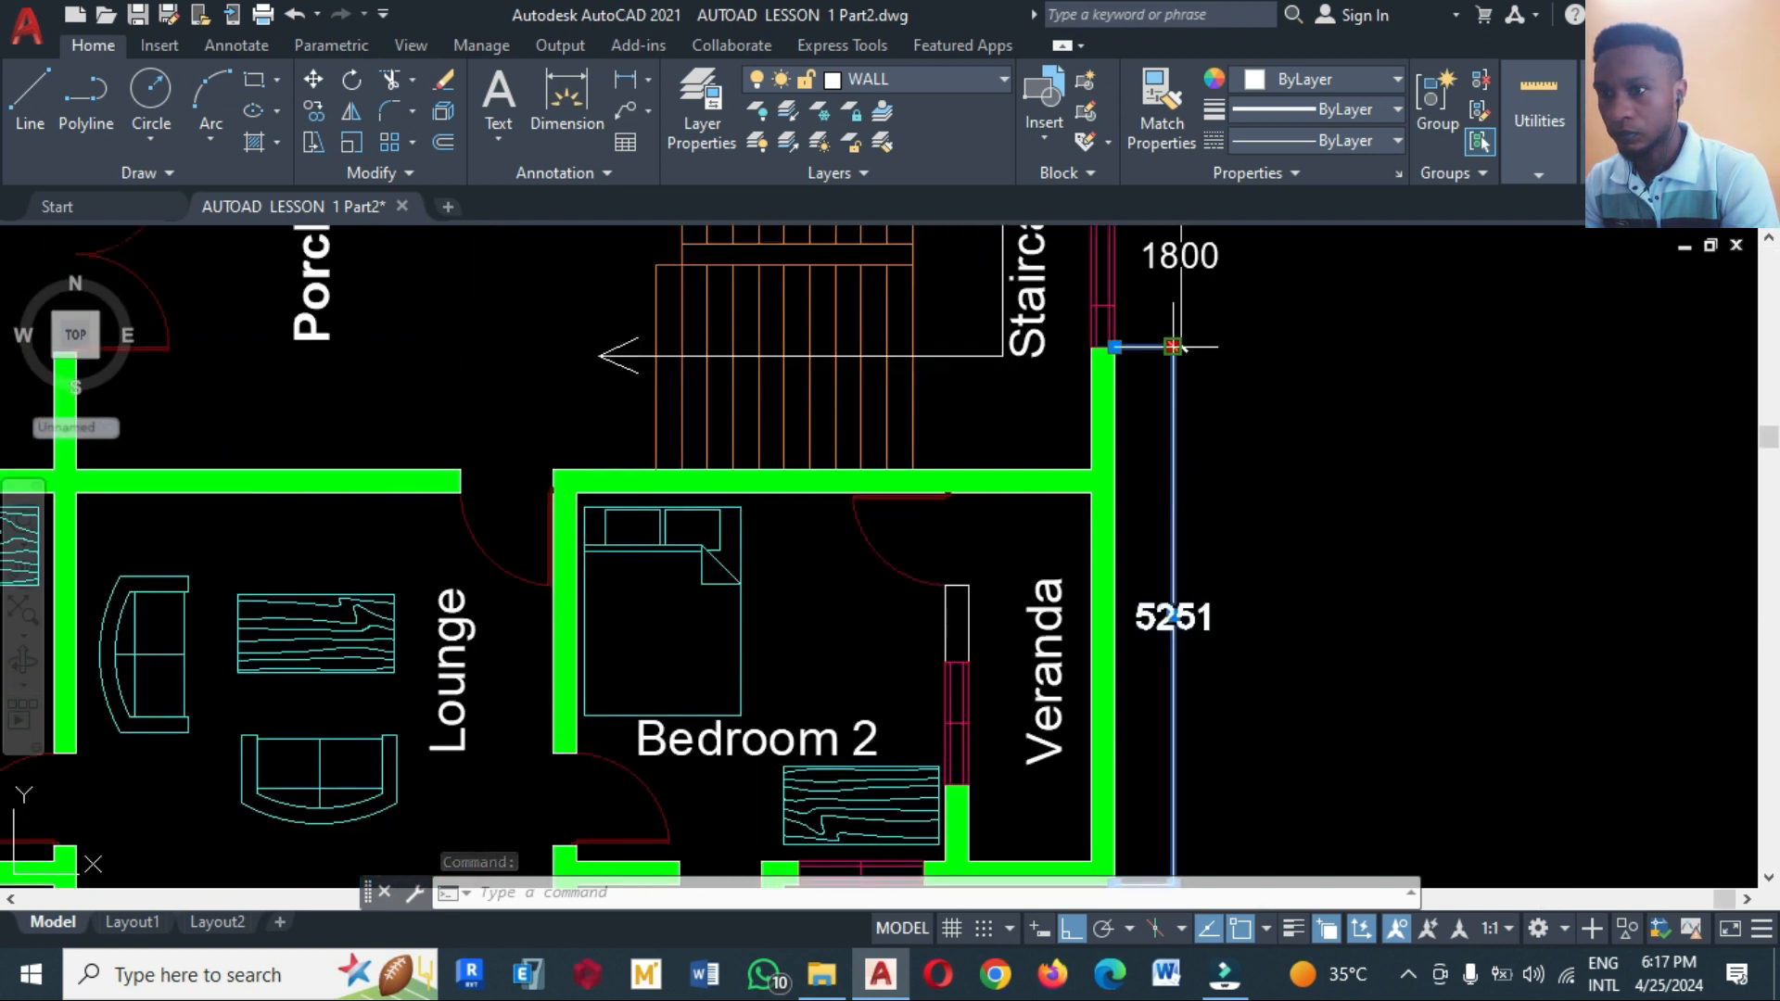
left_click(1173, 346)
scroll(1260, 393, "down", 2)
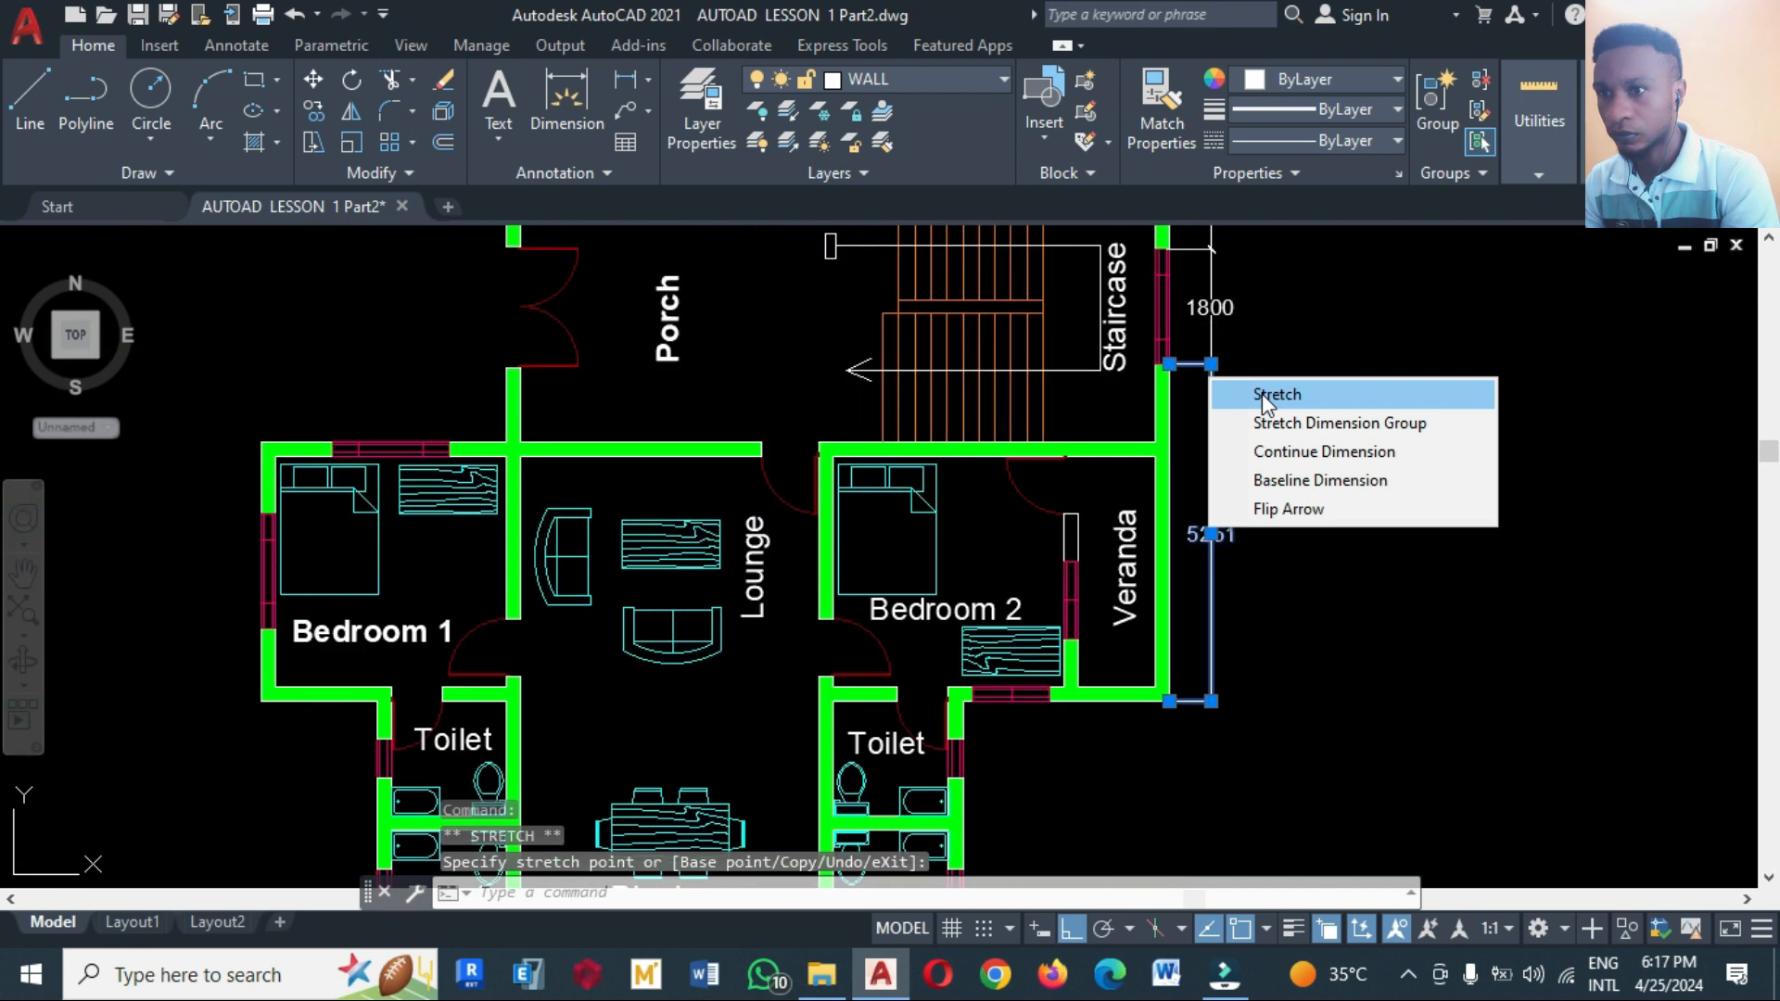
left_click(1265, 310)
key("Escape")
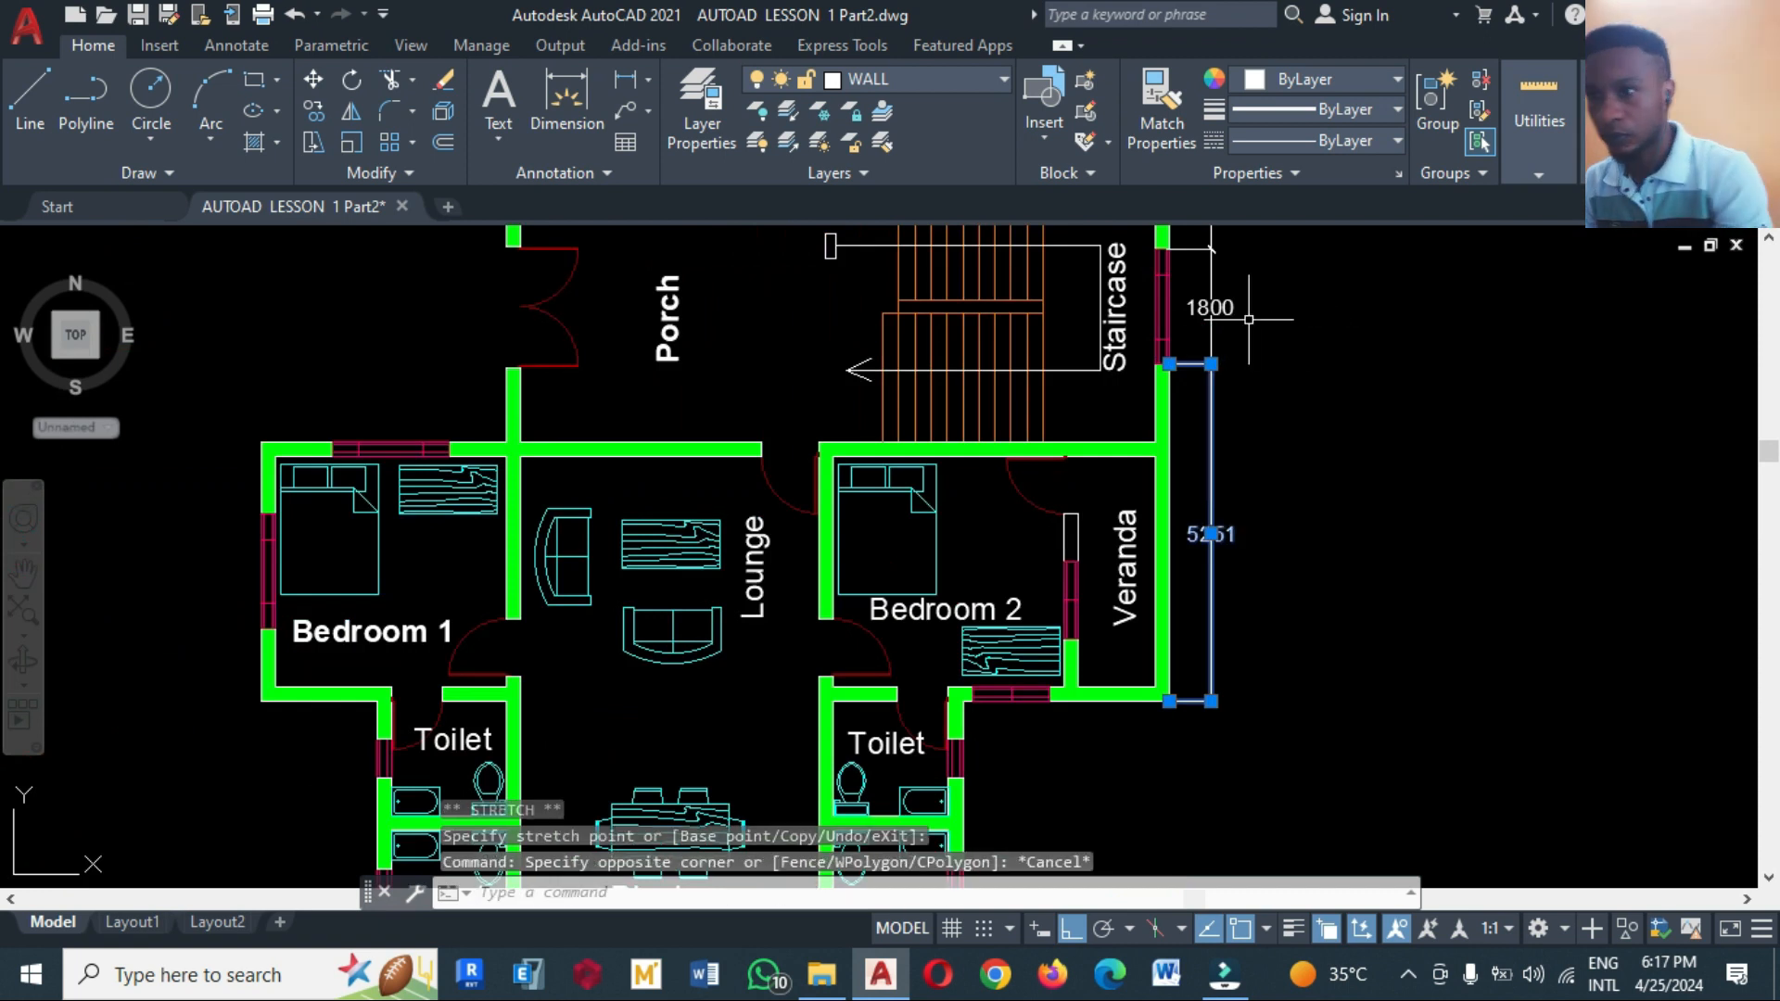
key("Escape")
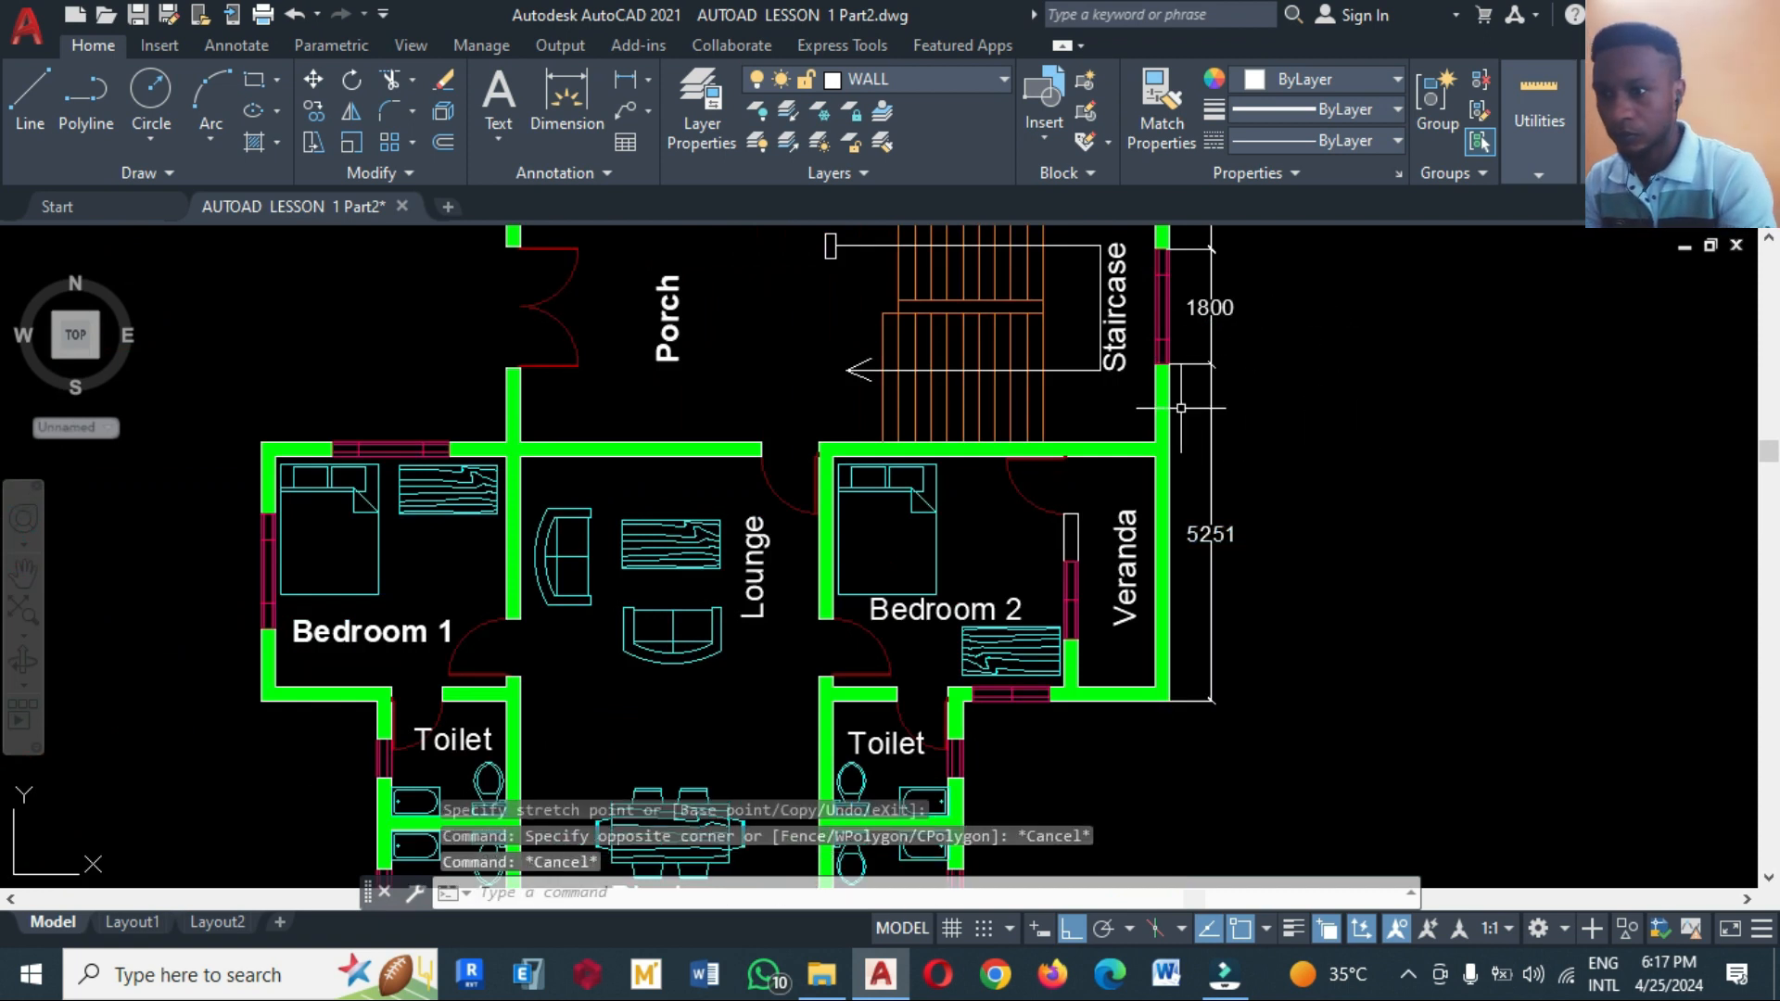
Add an overall vertical linear dimension from the upper staircase corner to the outer veranda corner beside Bedroom 2, outside the segment dimensions
scroll(1180, 408, "down", 2)
scroll(1167, 638, "up", 2)
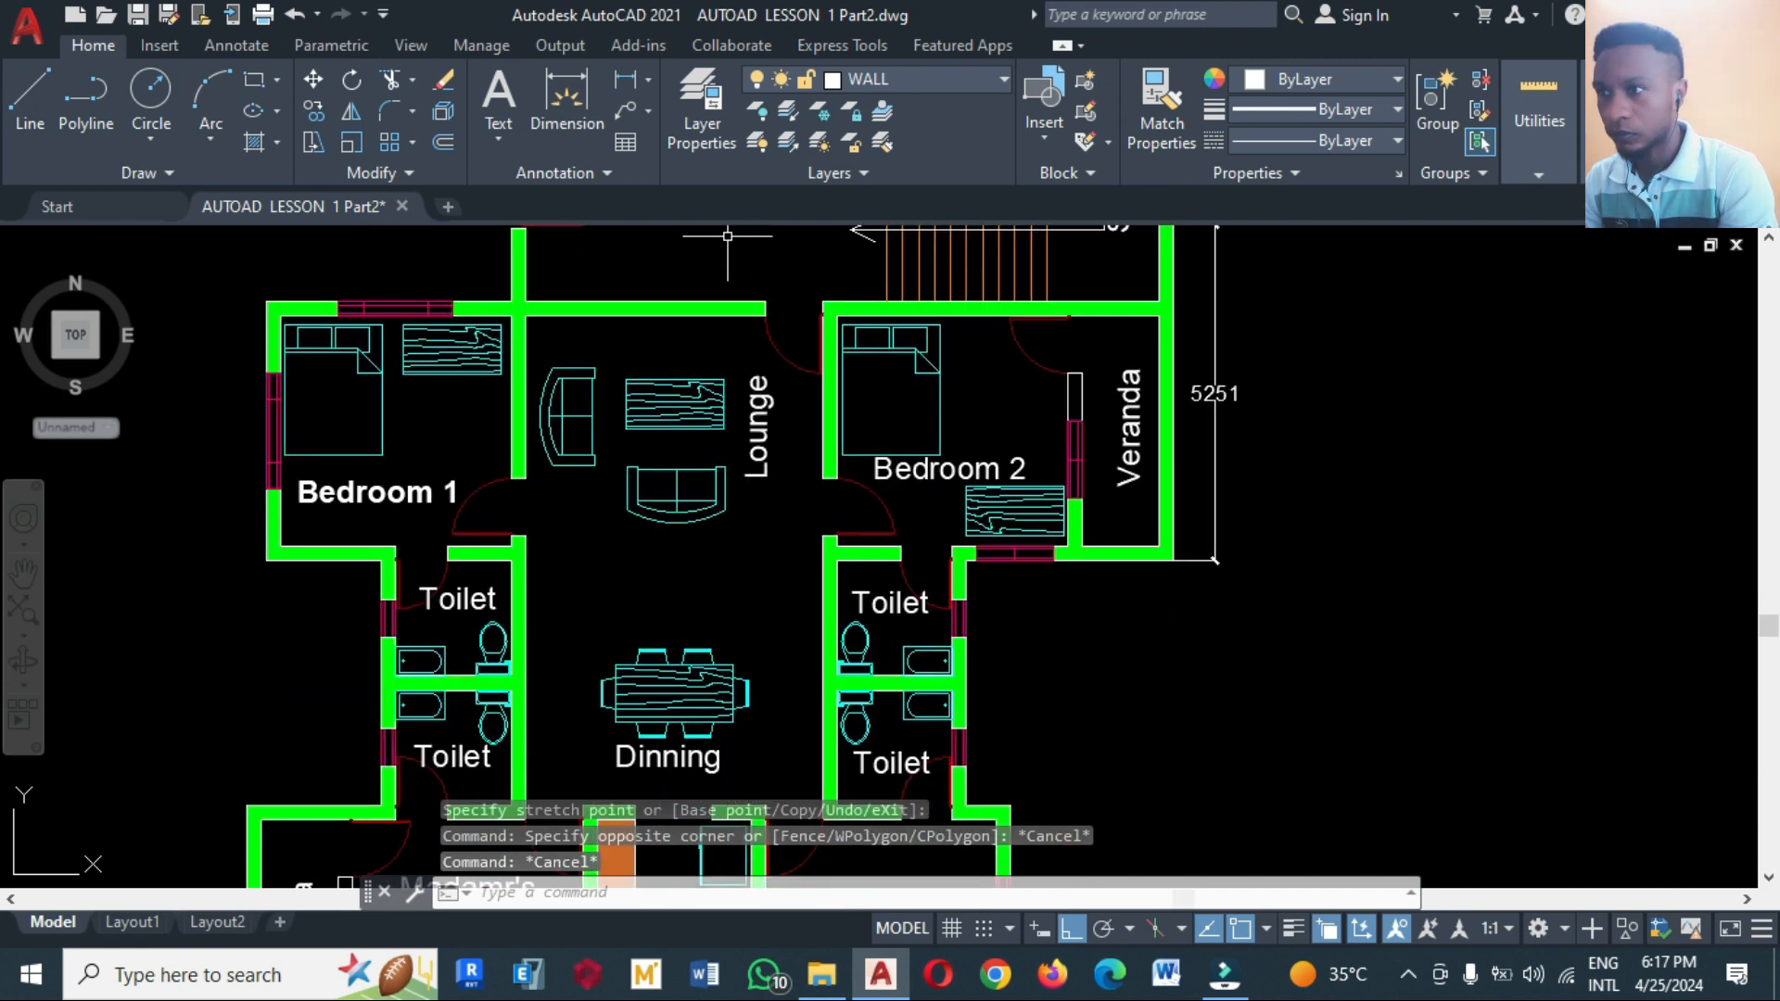
scroll(706, 623, "down", 2)
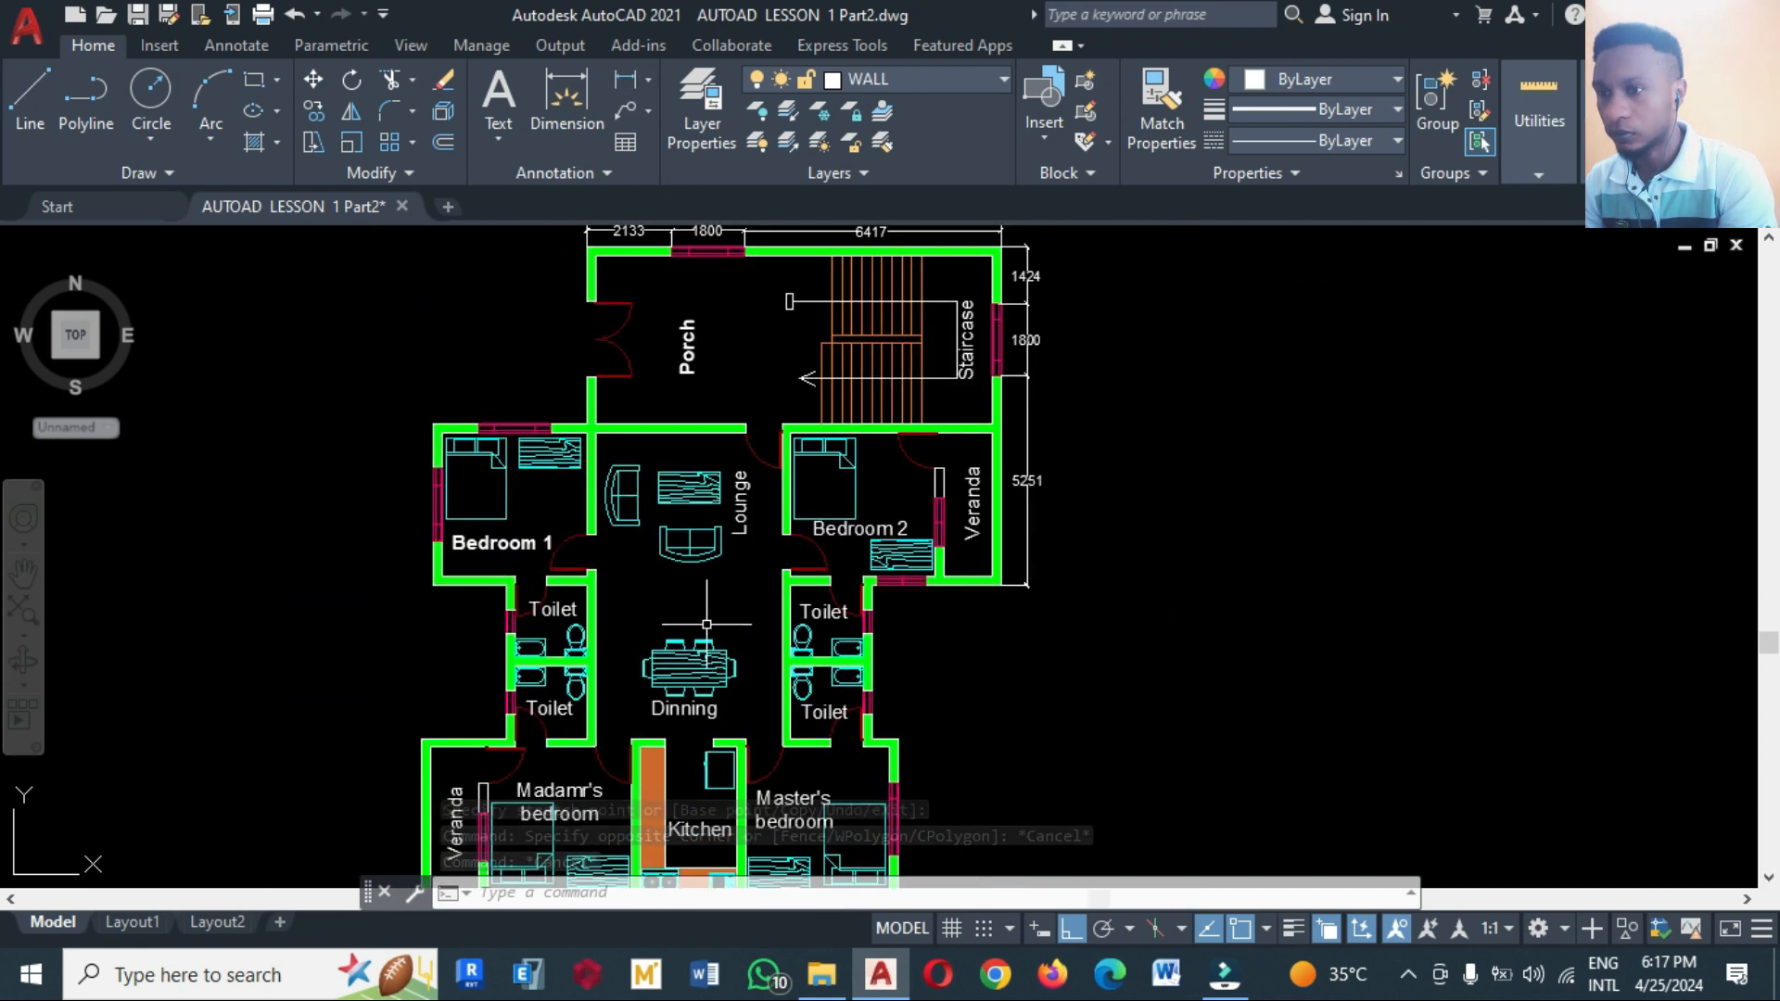
left_click(627, 81)
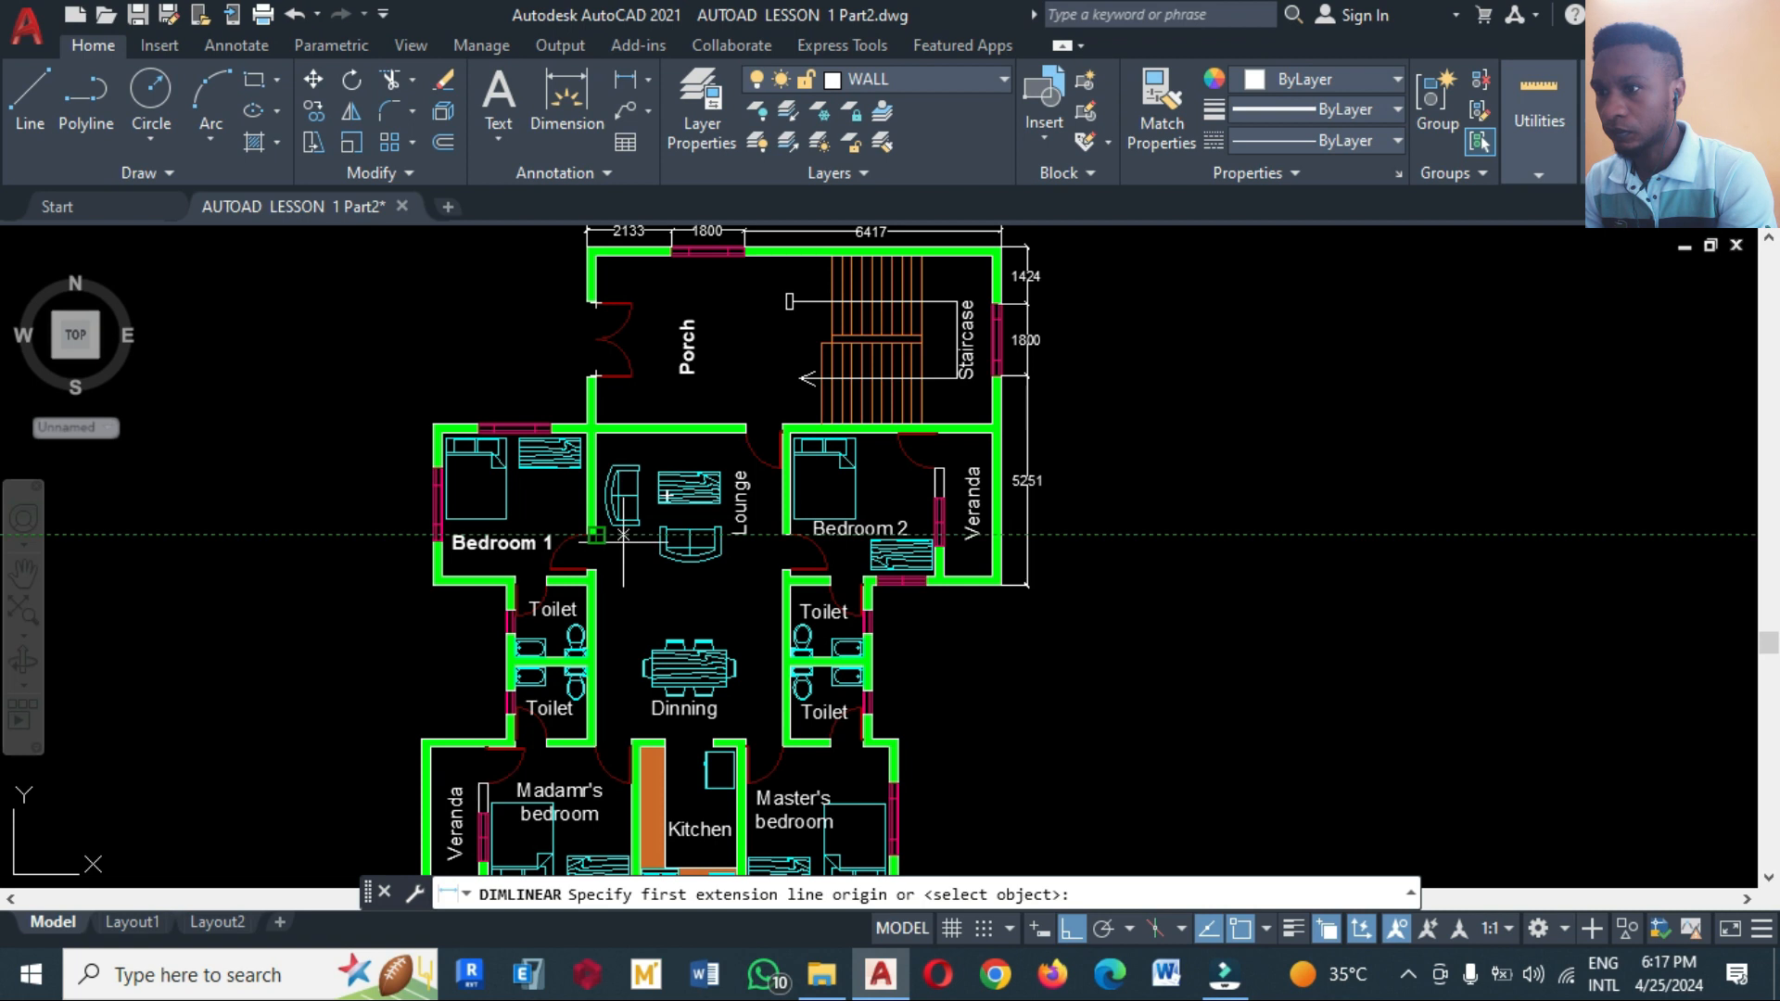
left_click(1000, 245)
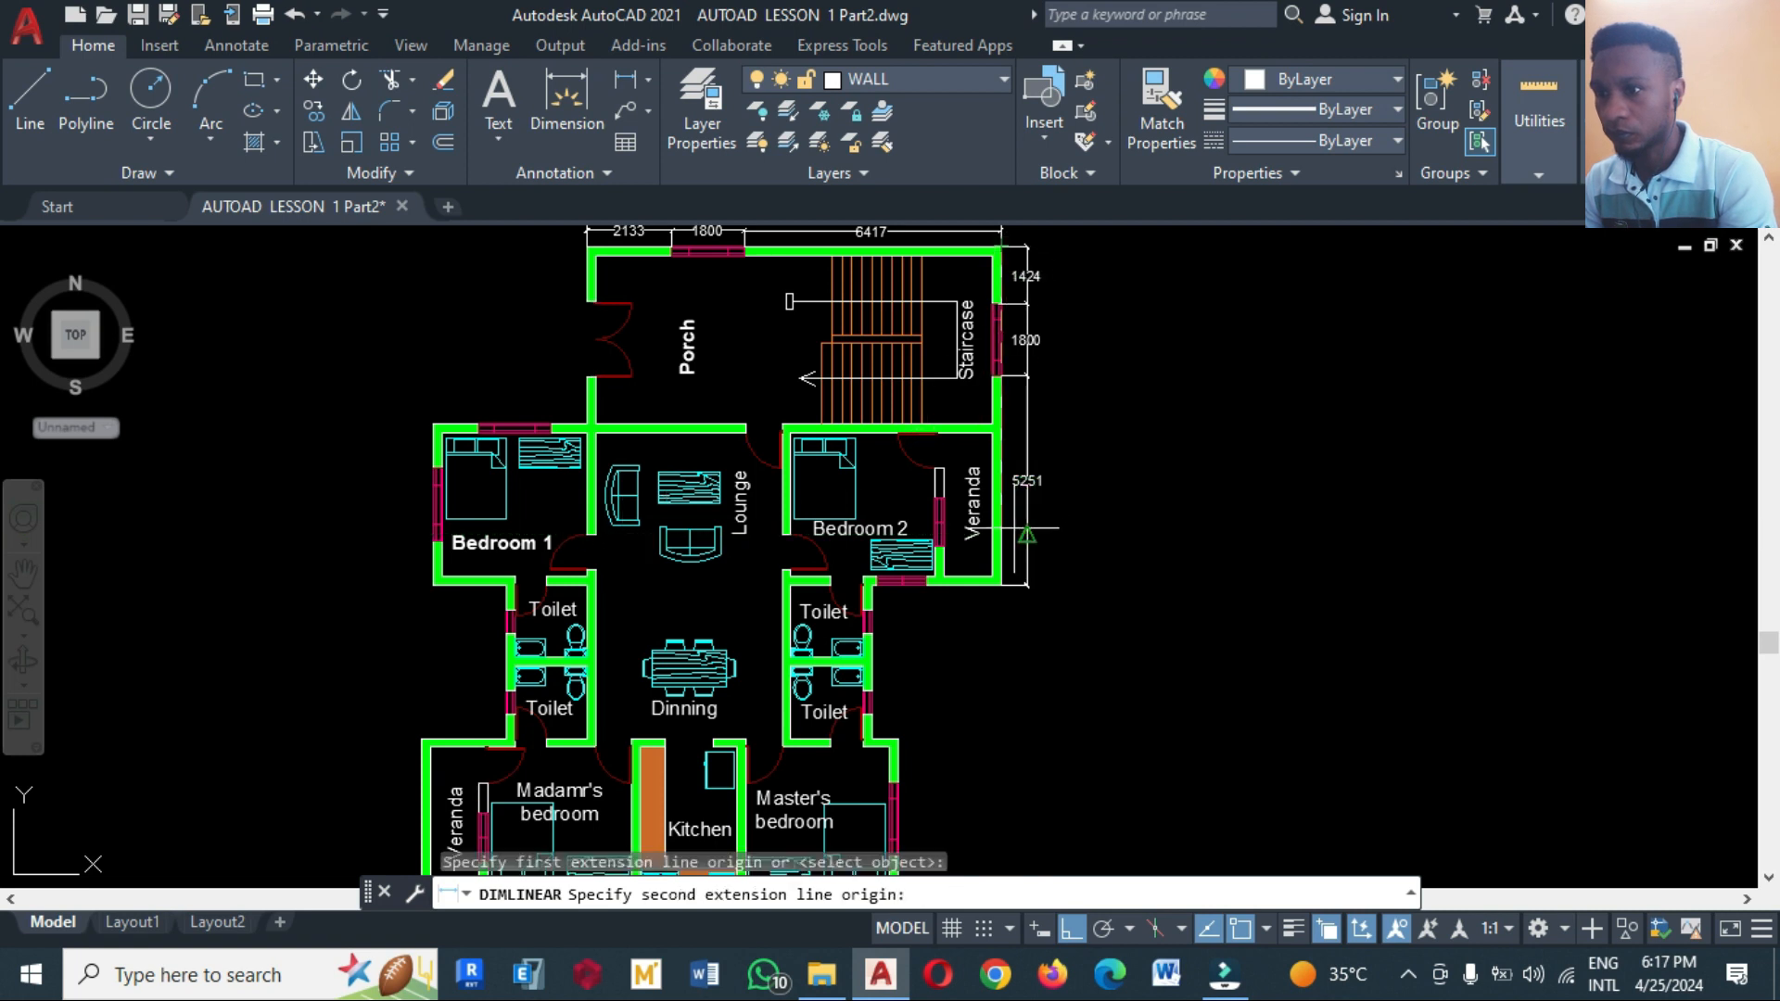
left_click(1000, 584)
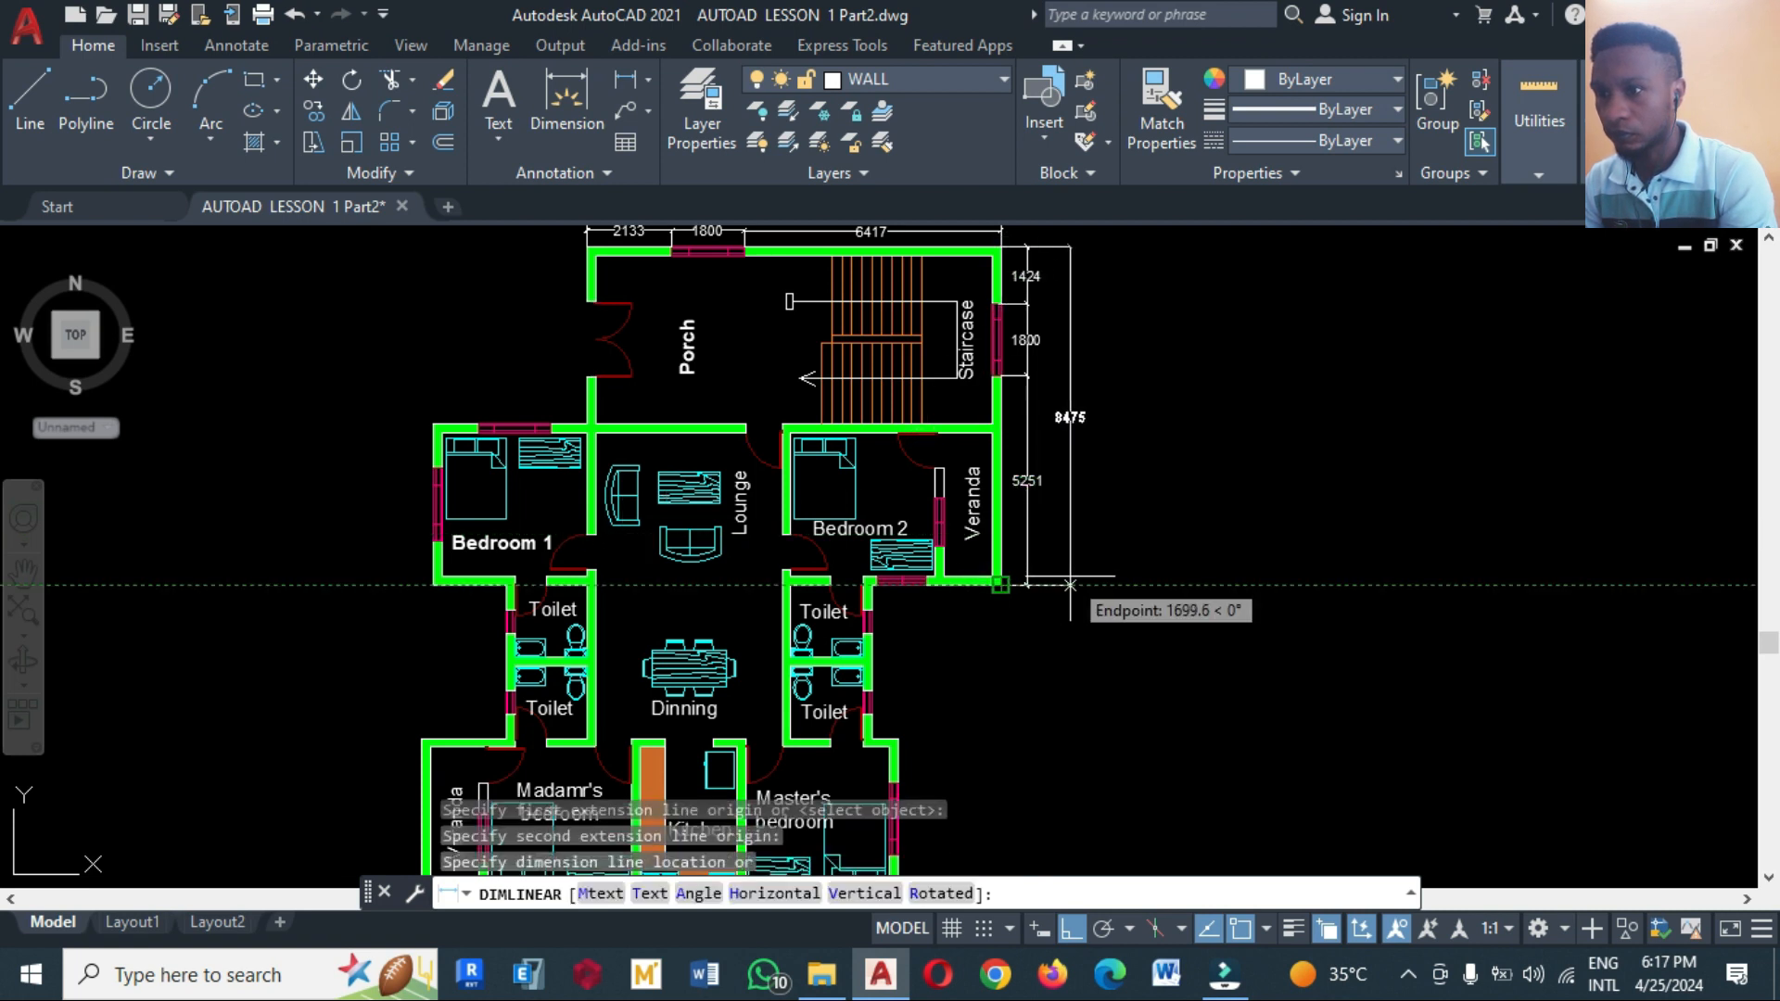
left_click(1063, 561)
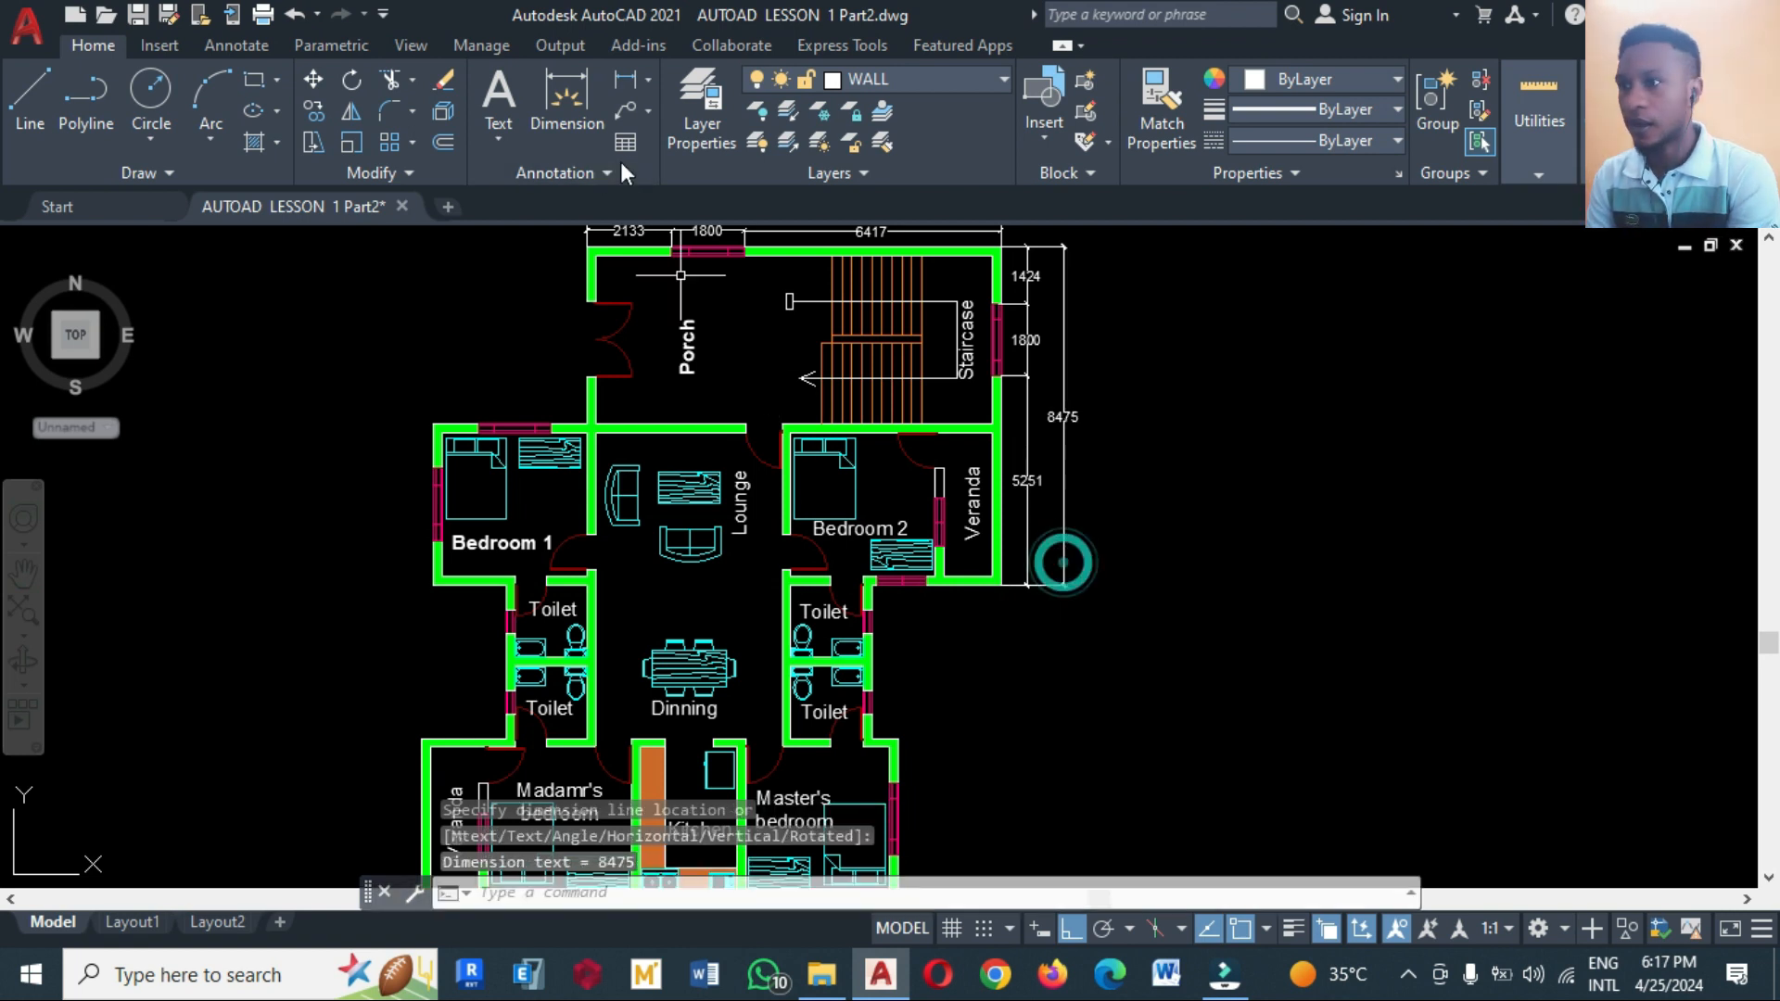
Modify the Standard dimension style so its text is placed above and aligned with the dimension line
left_click(258, 50)
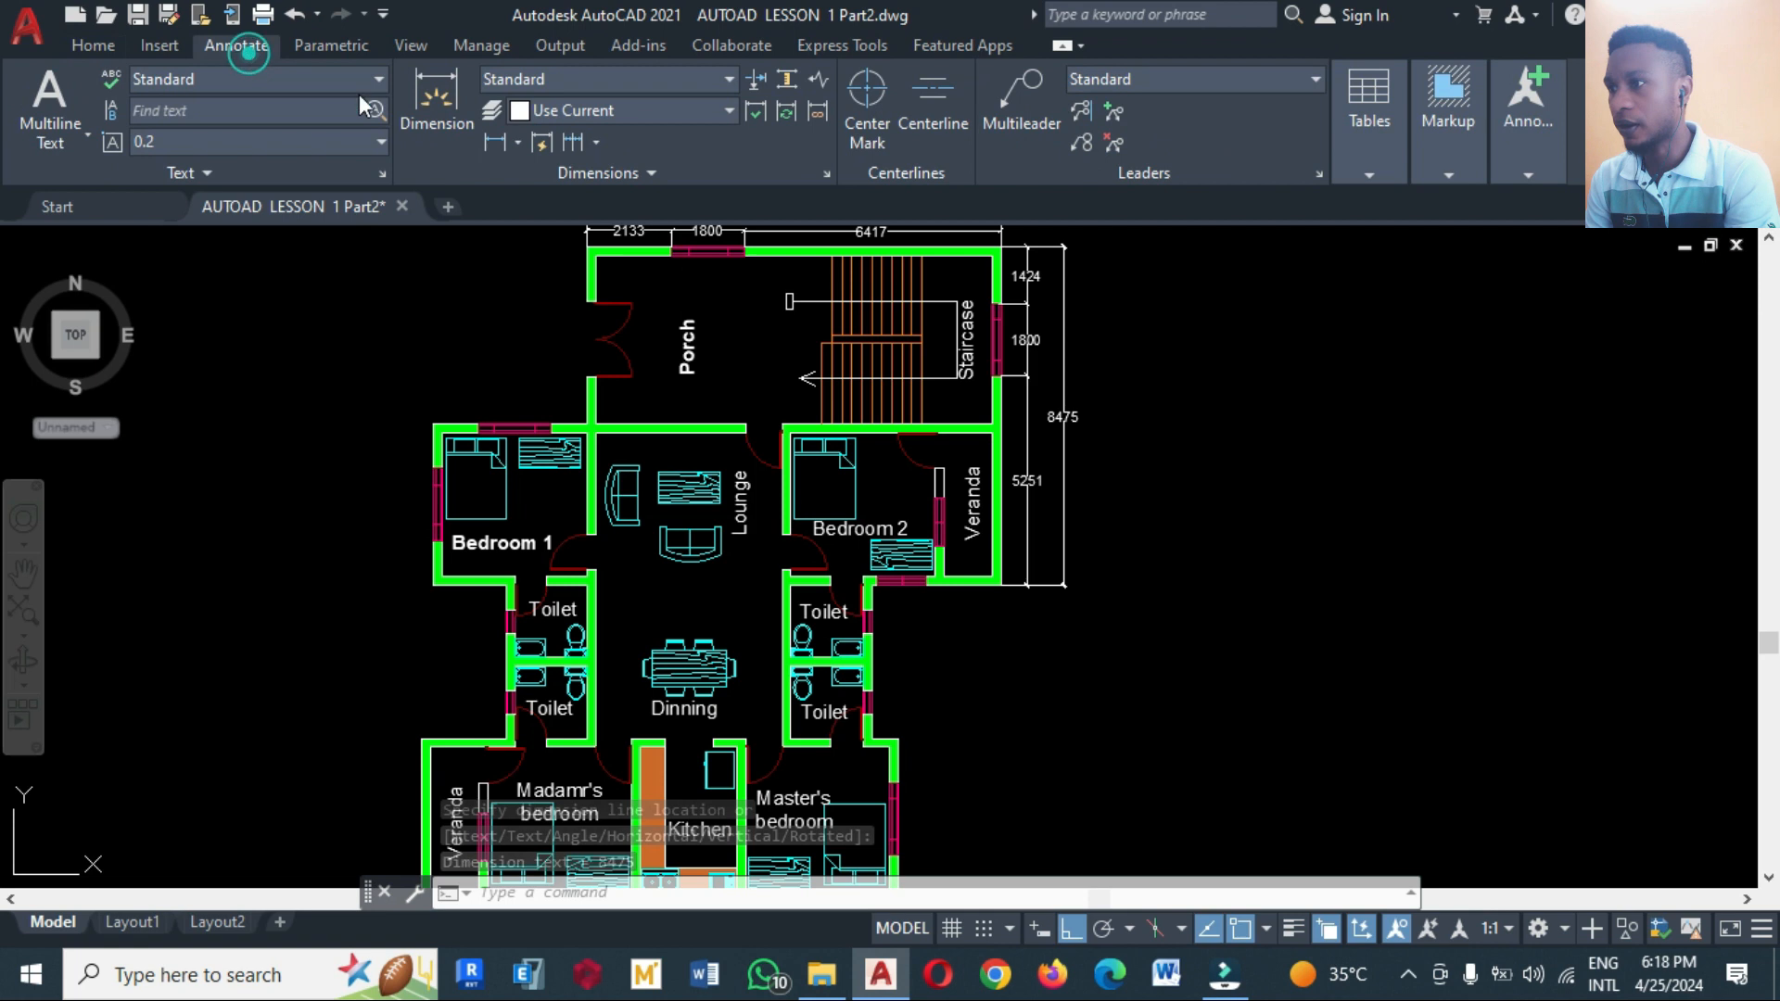
left_click(825, 172)
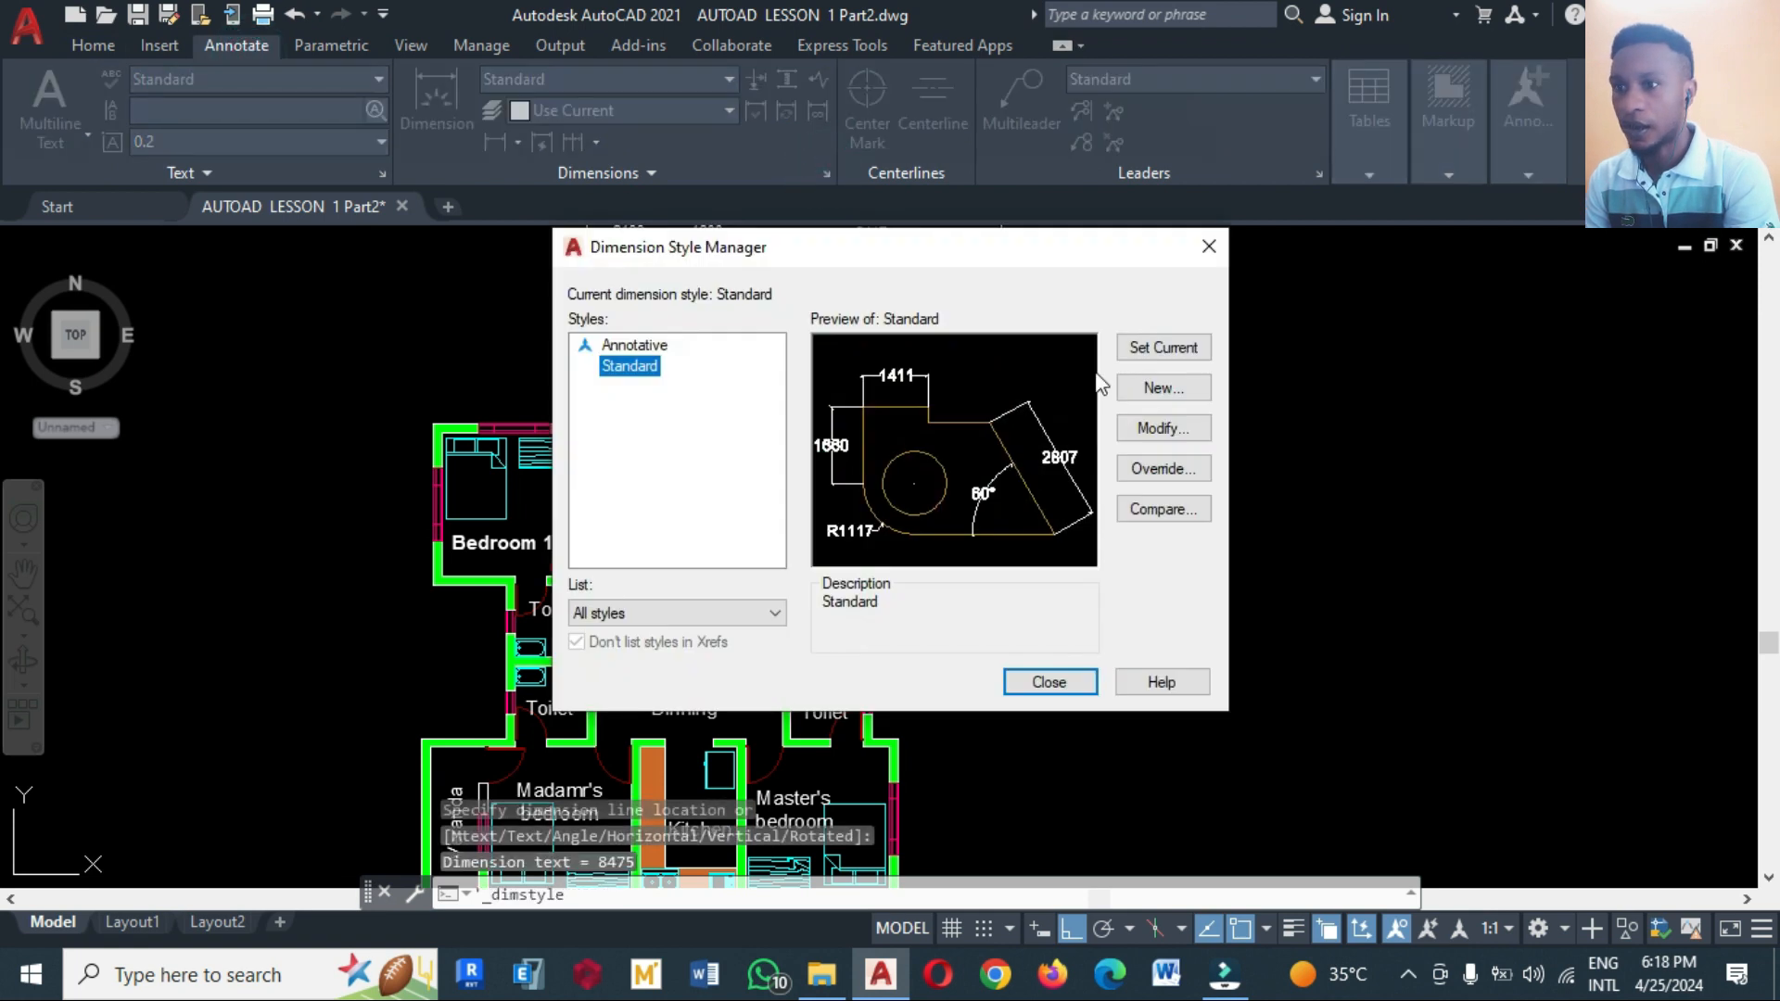
left_click(1163, 428)
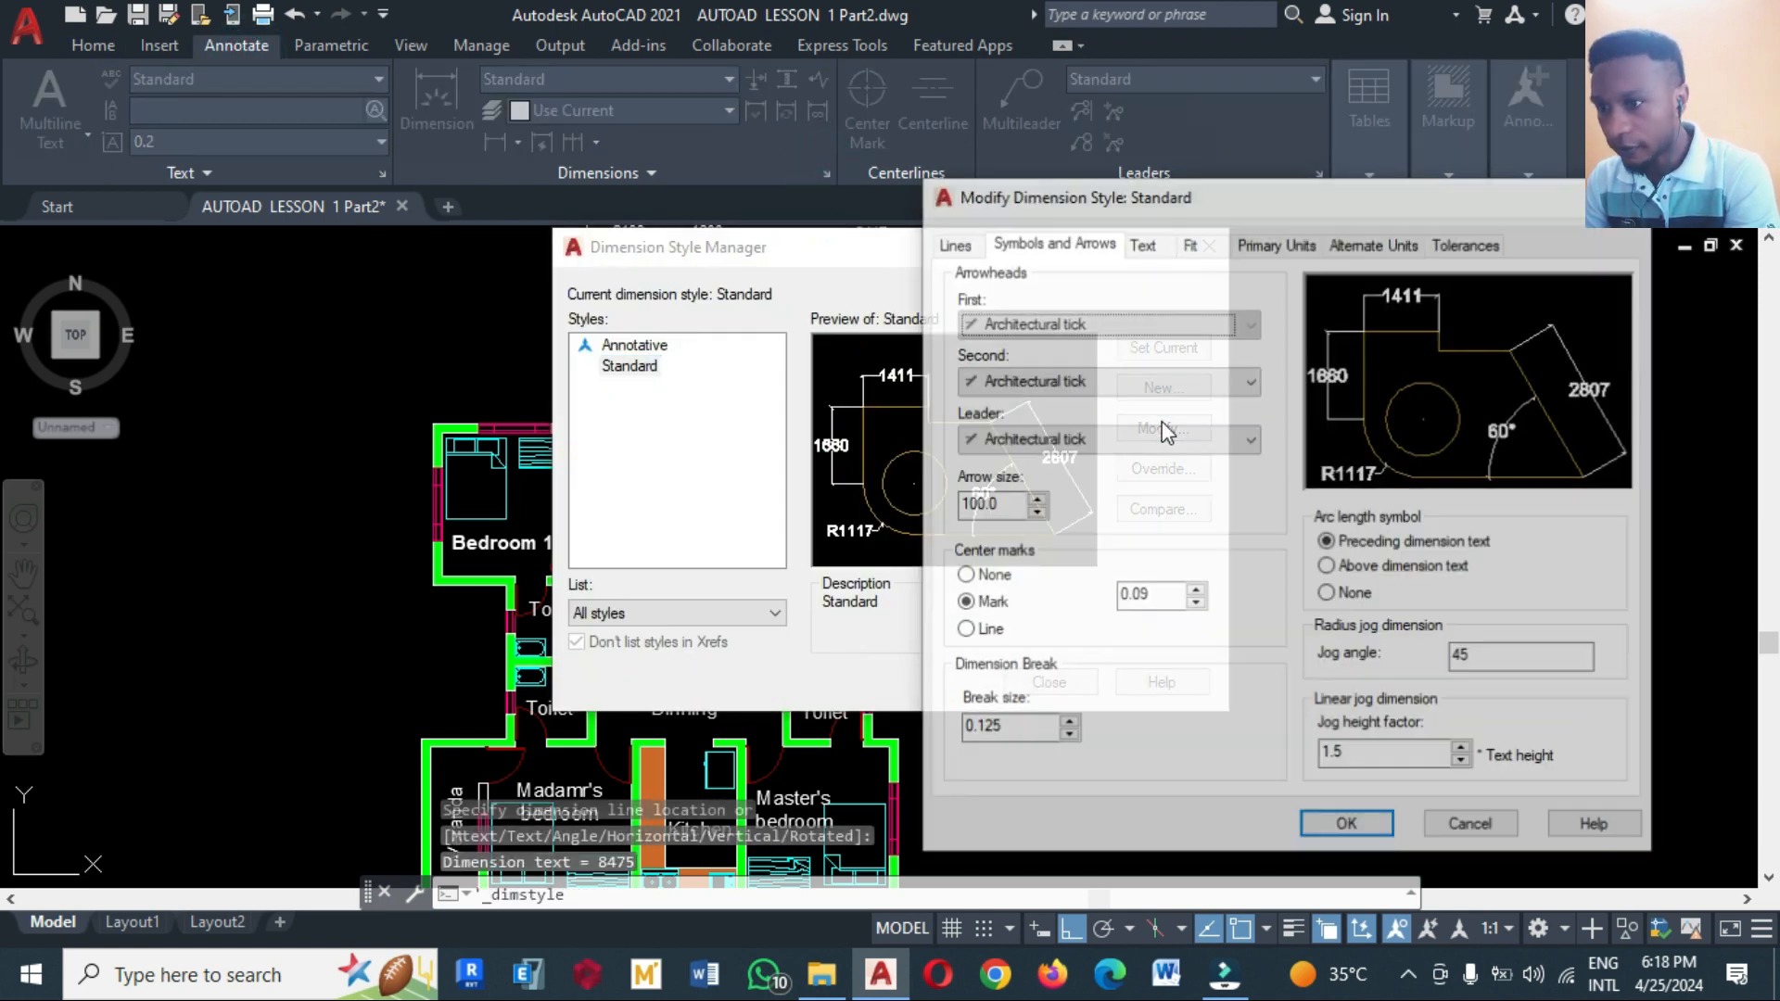
left_click(1141, 242)
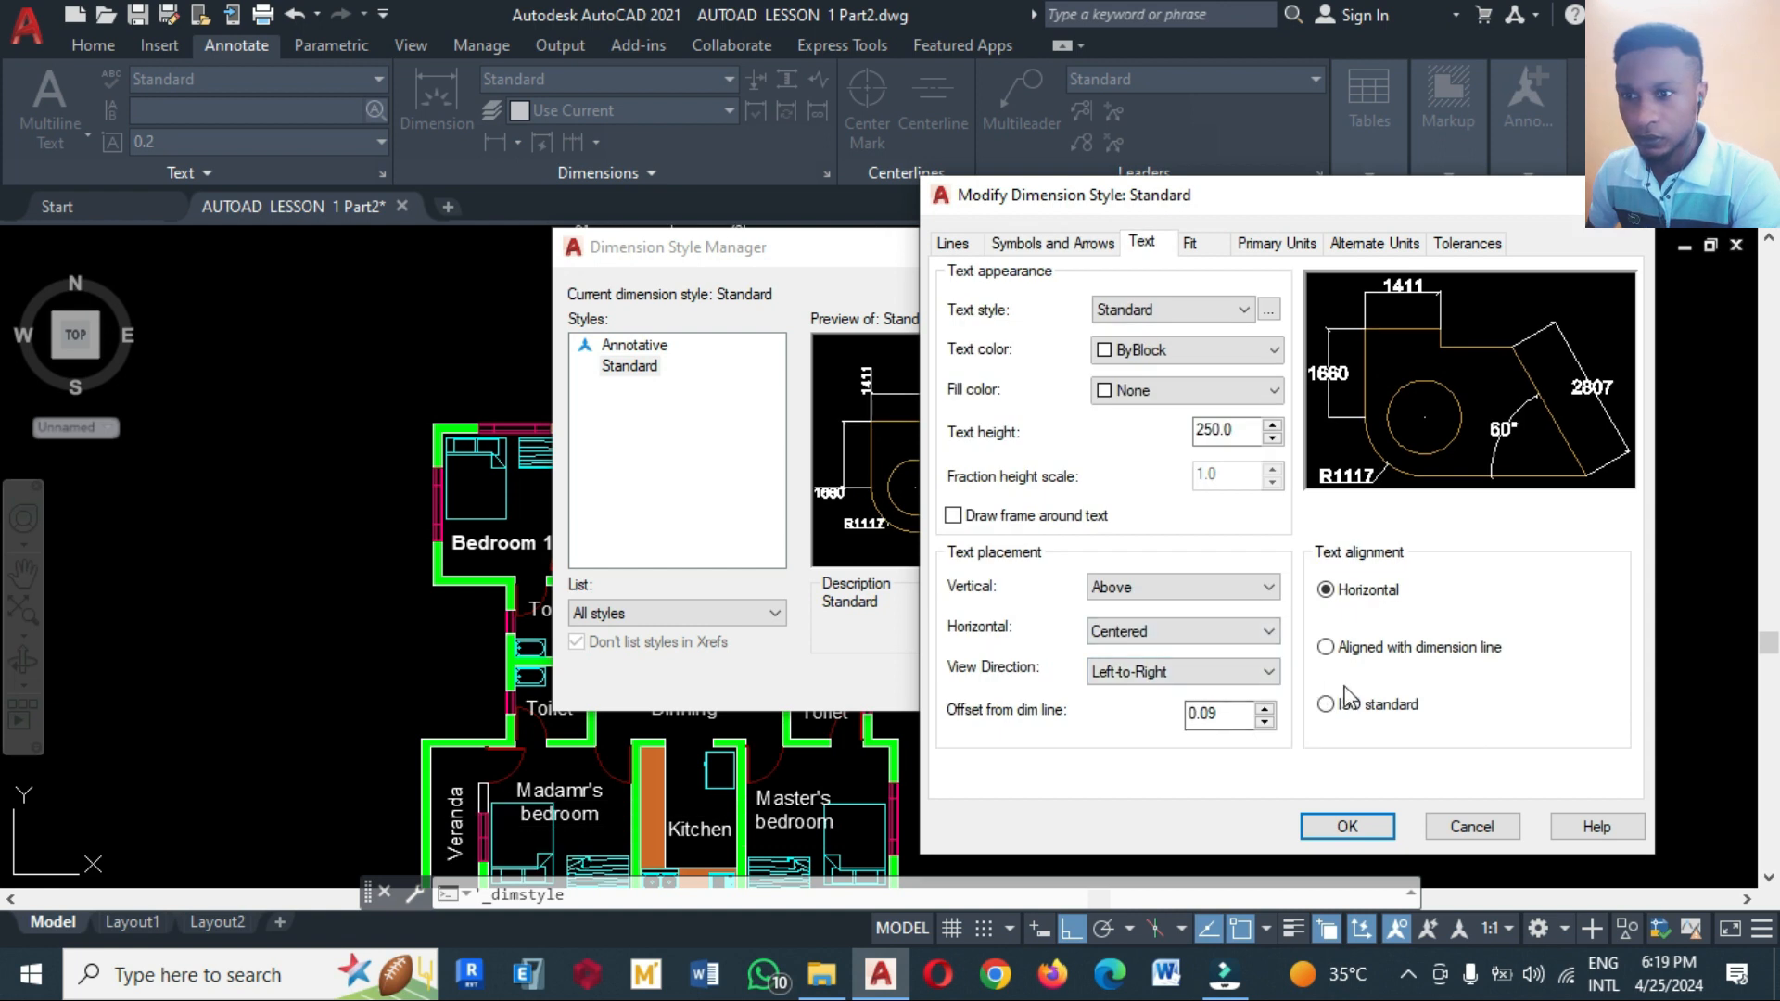
left_click(1327, 647)
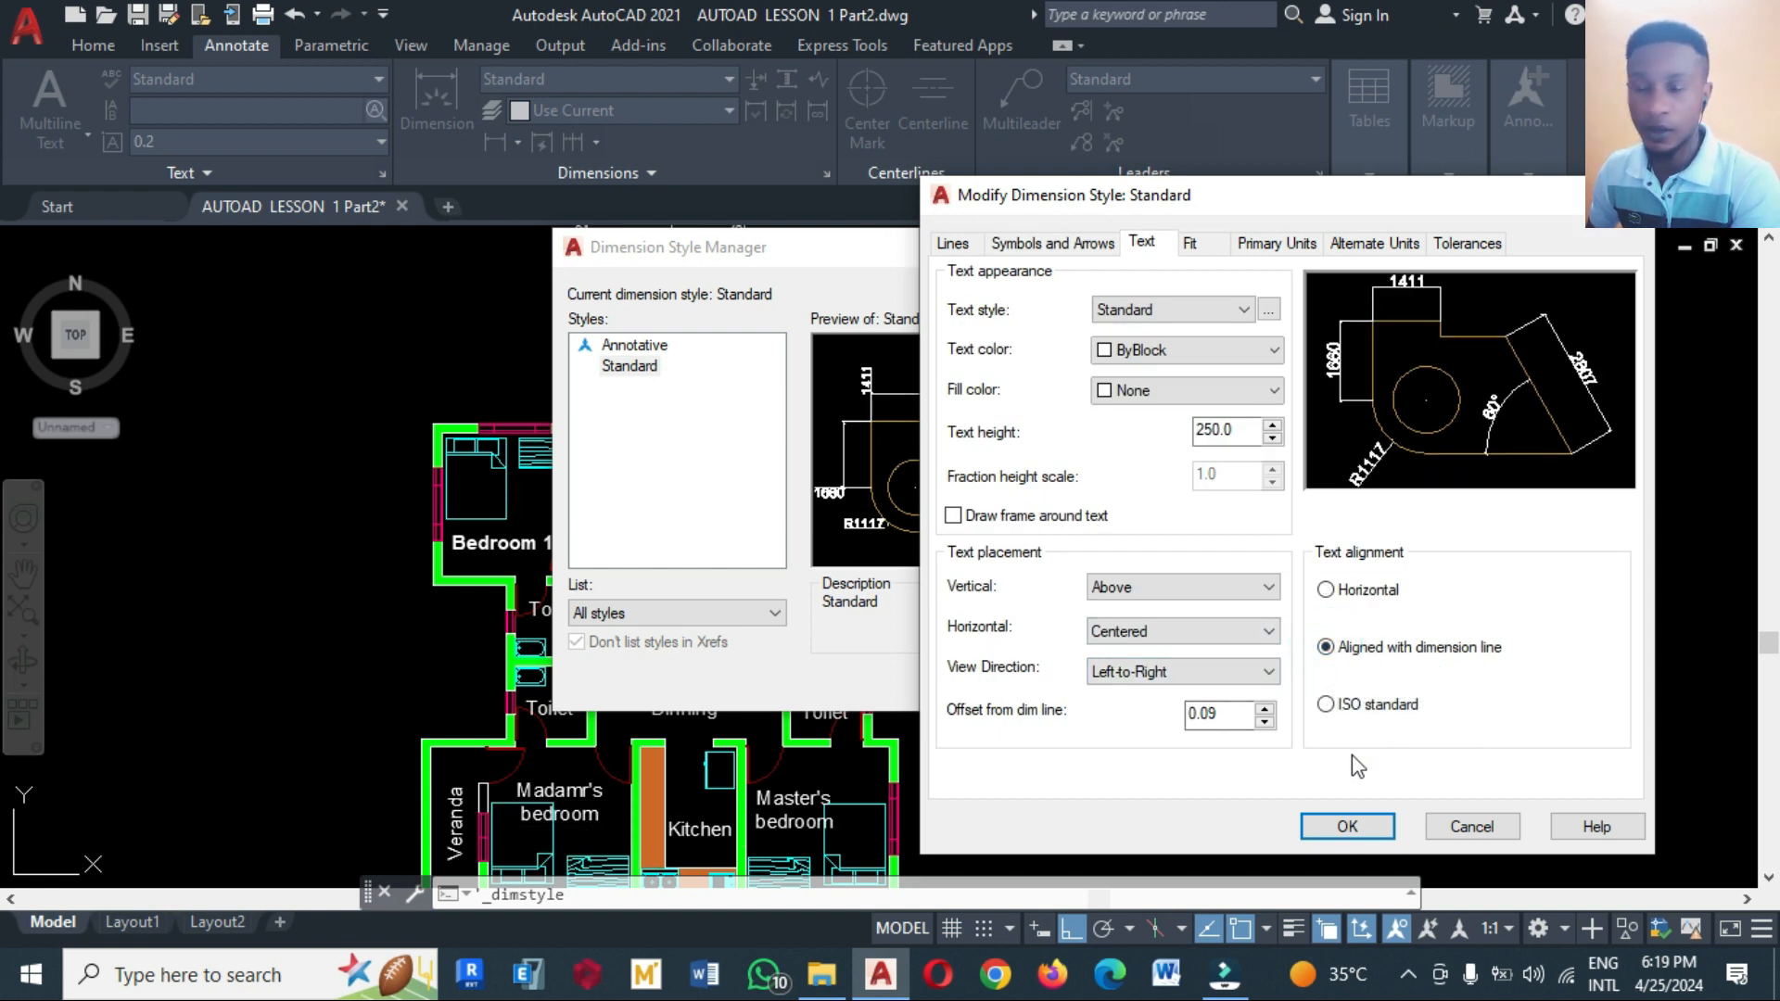
left_click(1346, 825)
left_click(1061, 684)
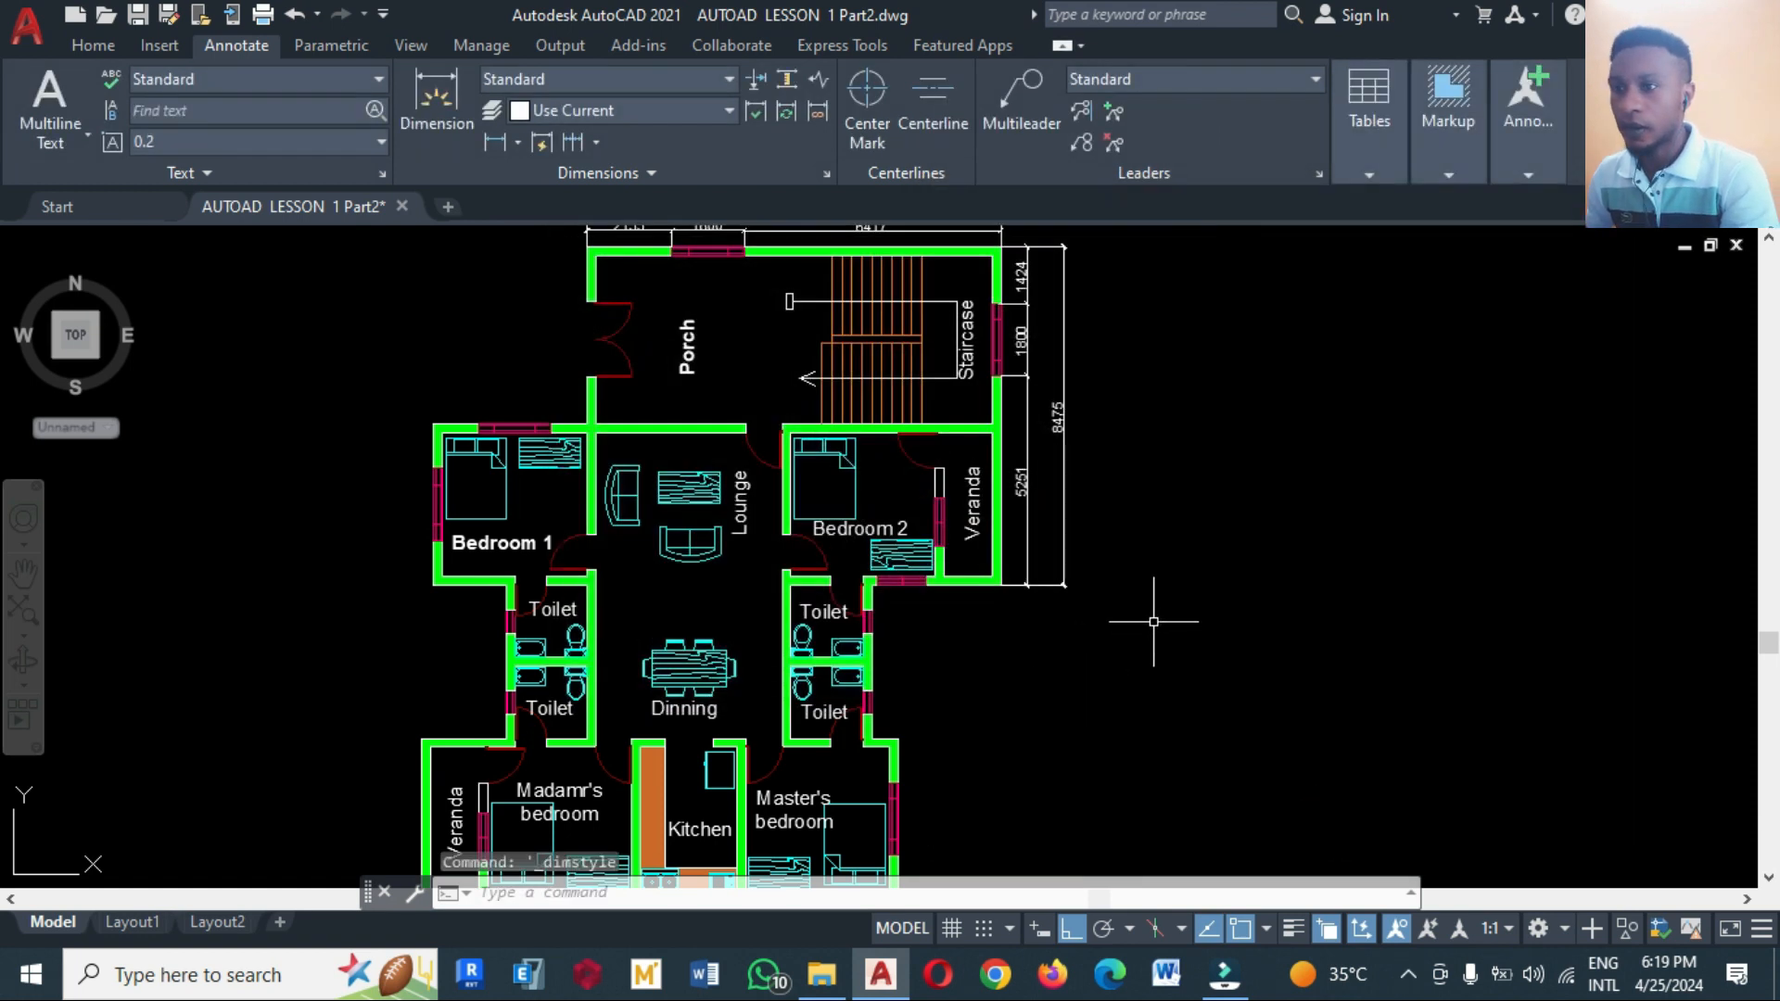
Add a horizontal linear dimension below the Bedroom 2 wall, from the outer veranda corner to the nearer edge of the bedroom window
scroll(1097, 576, "down", 2)
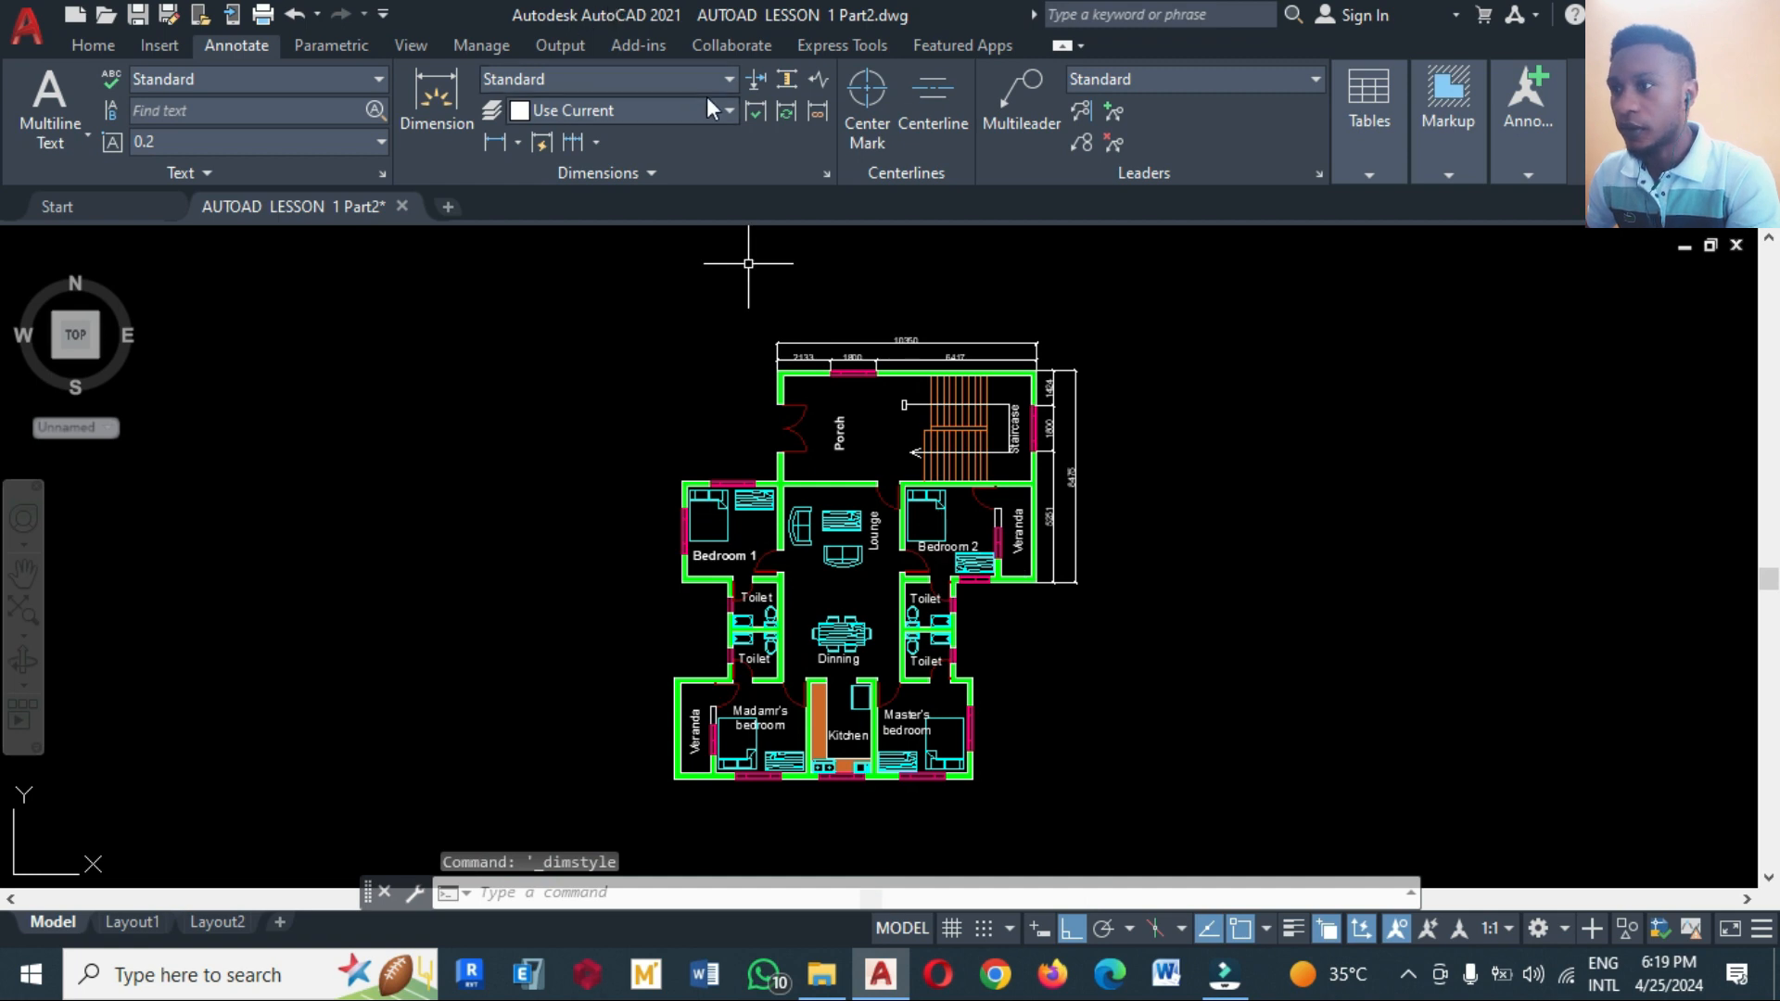
left_click(111, 47)
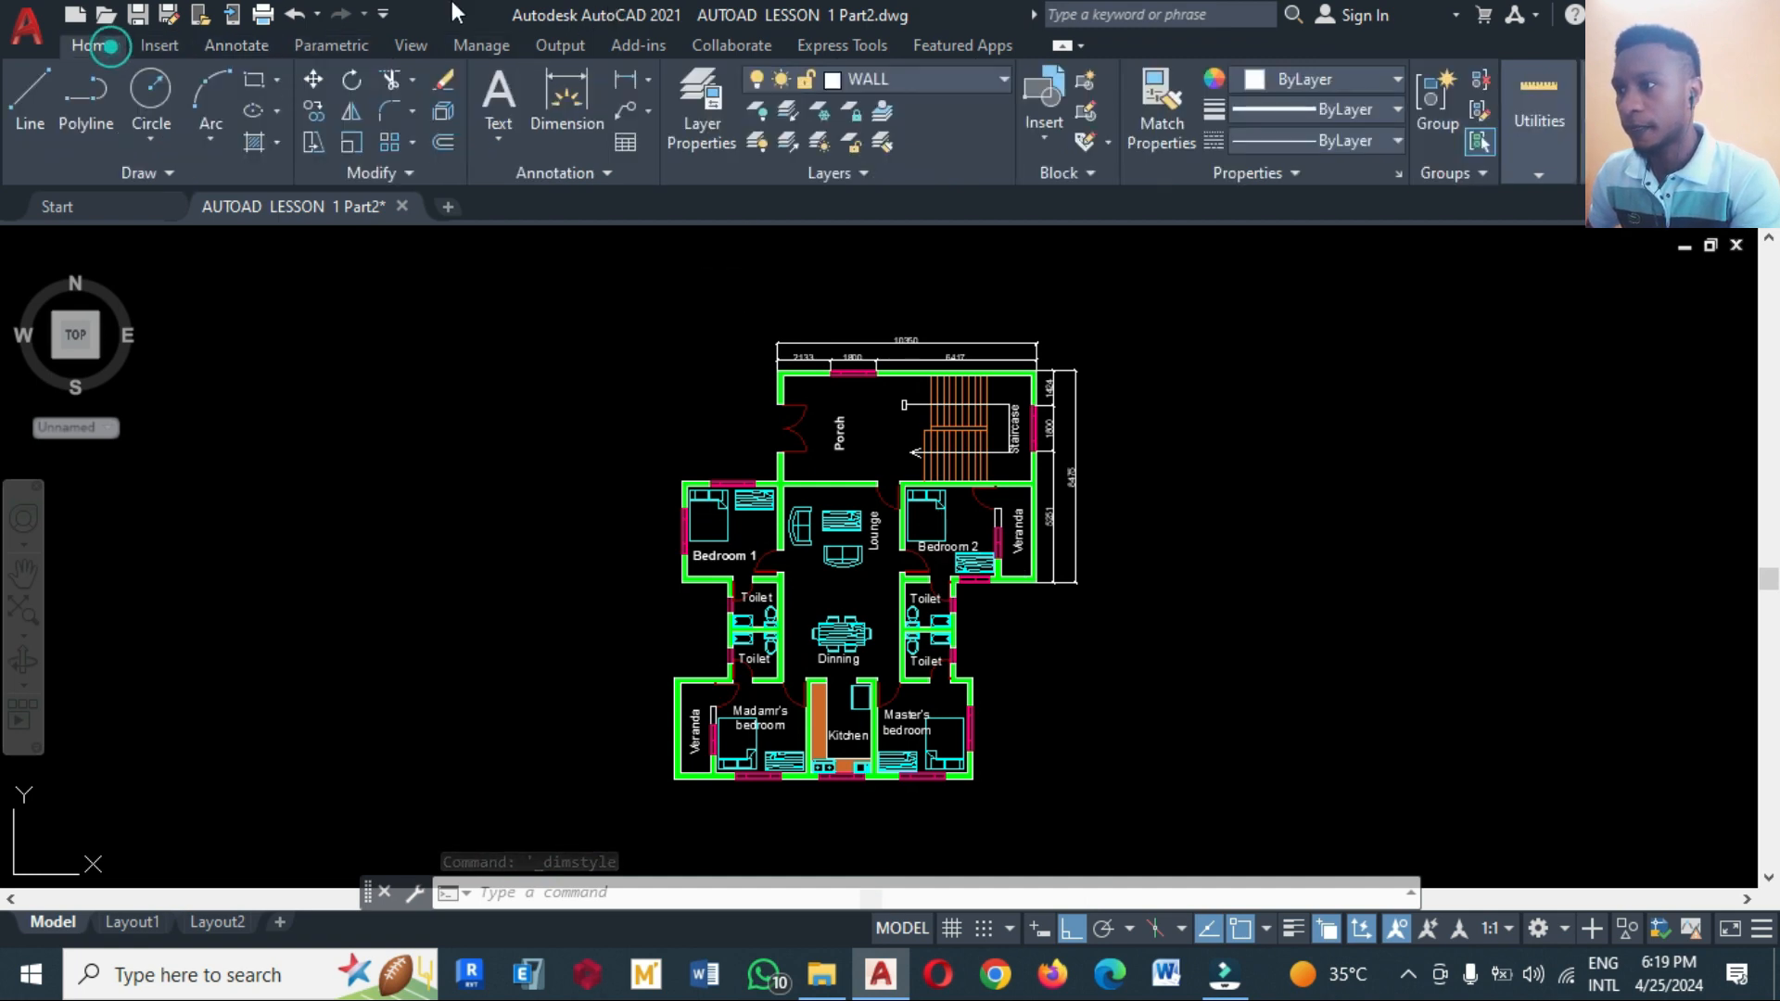
left_click(628, 80)
scroll(1034, 610, "up", 6)
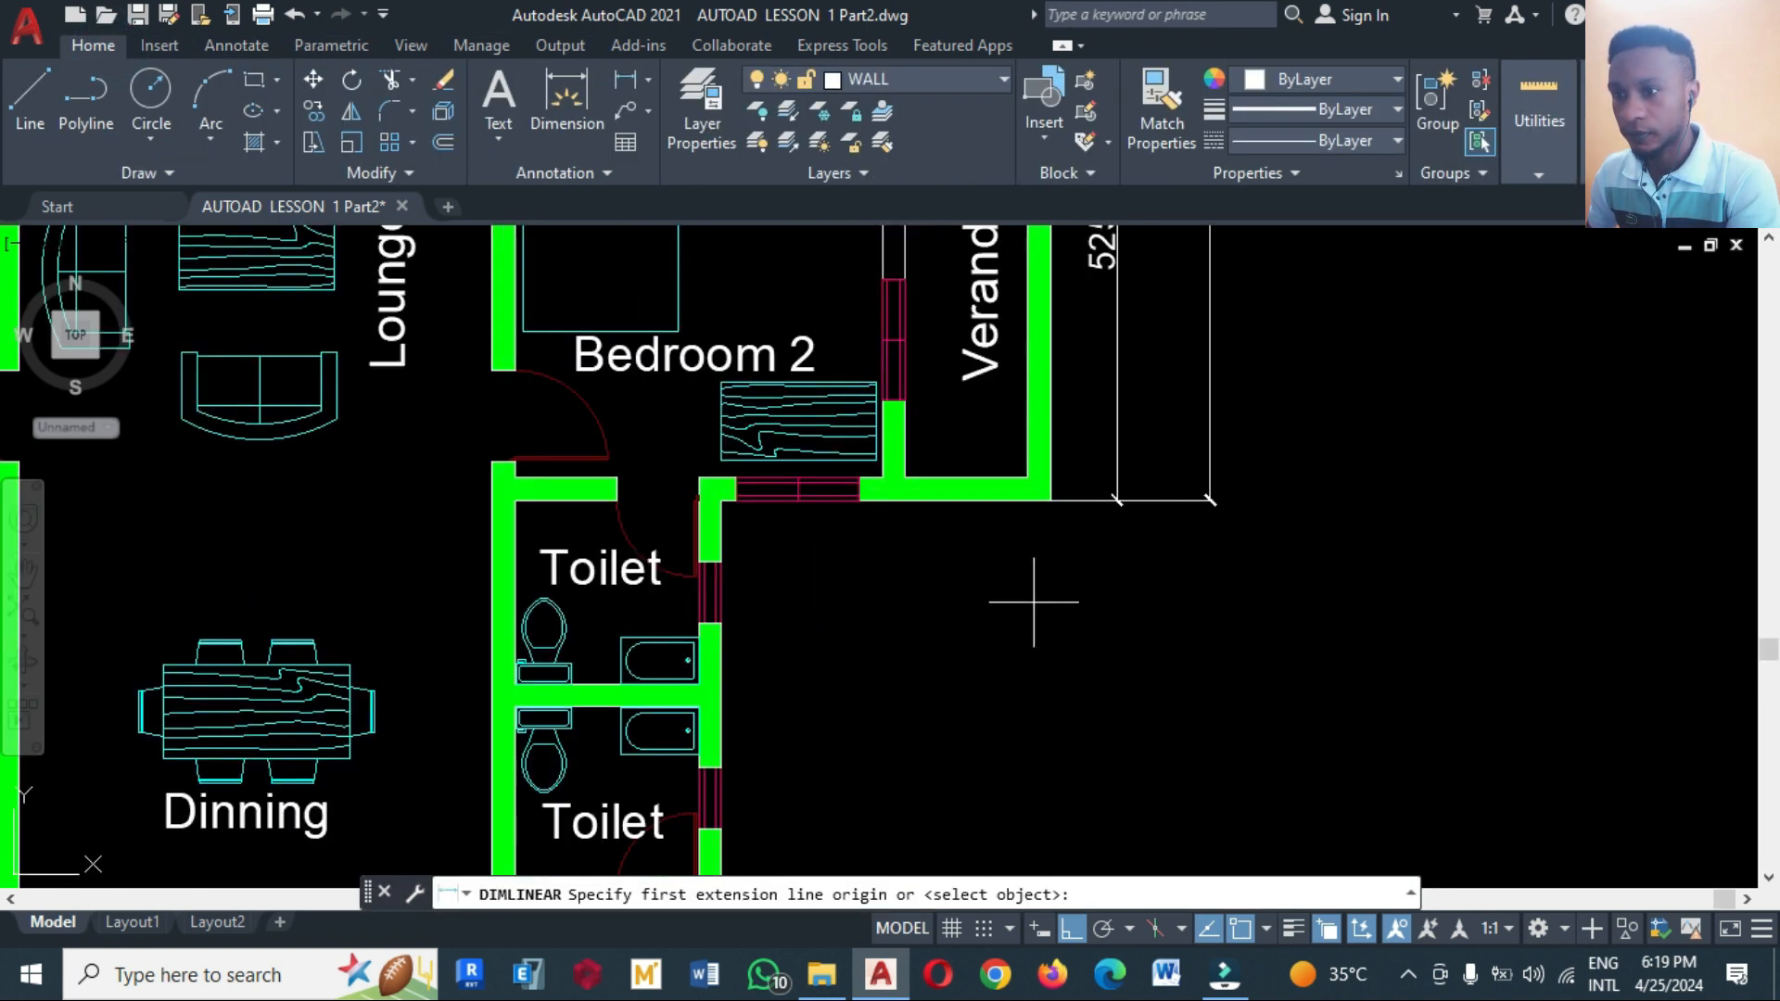
left_click(1043, 500)
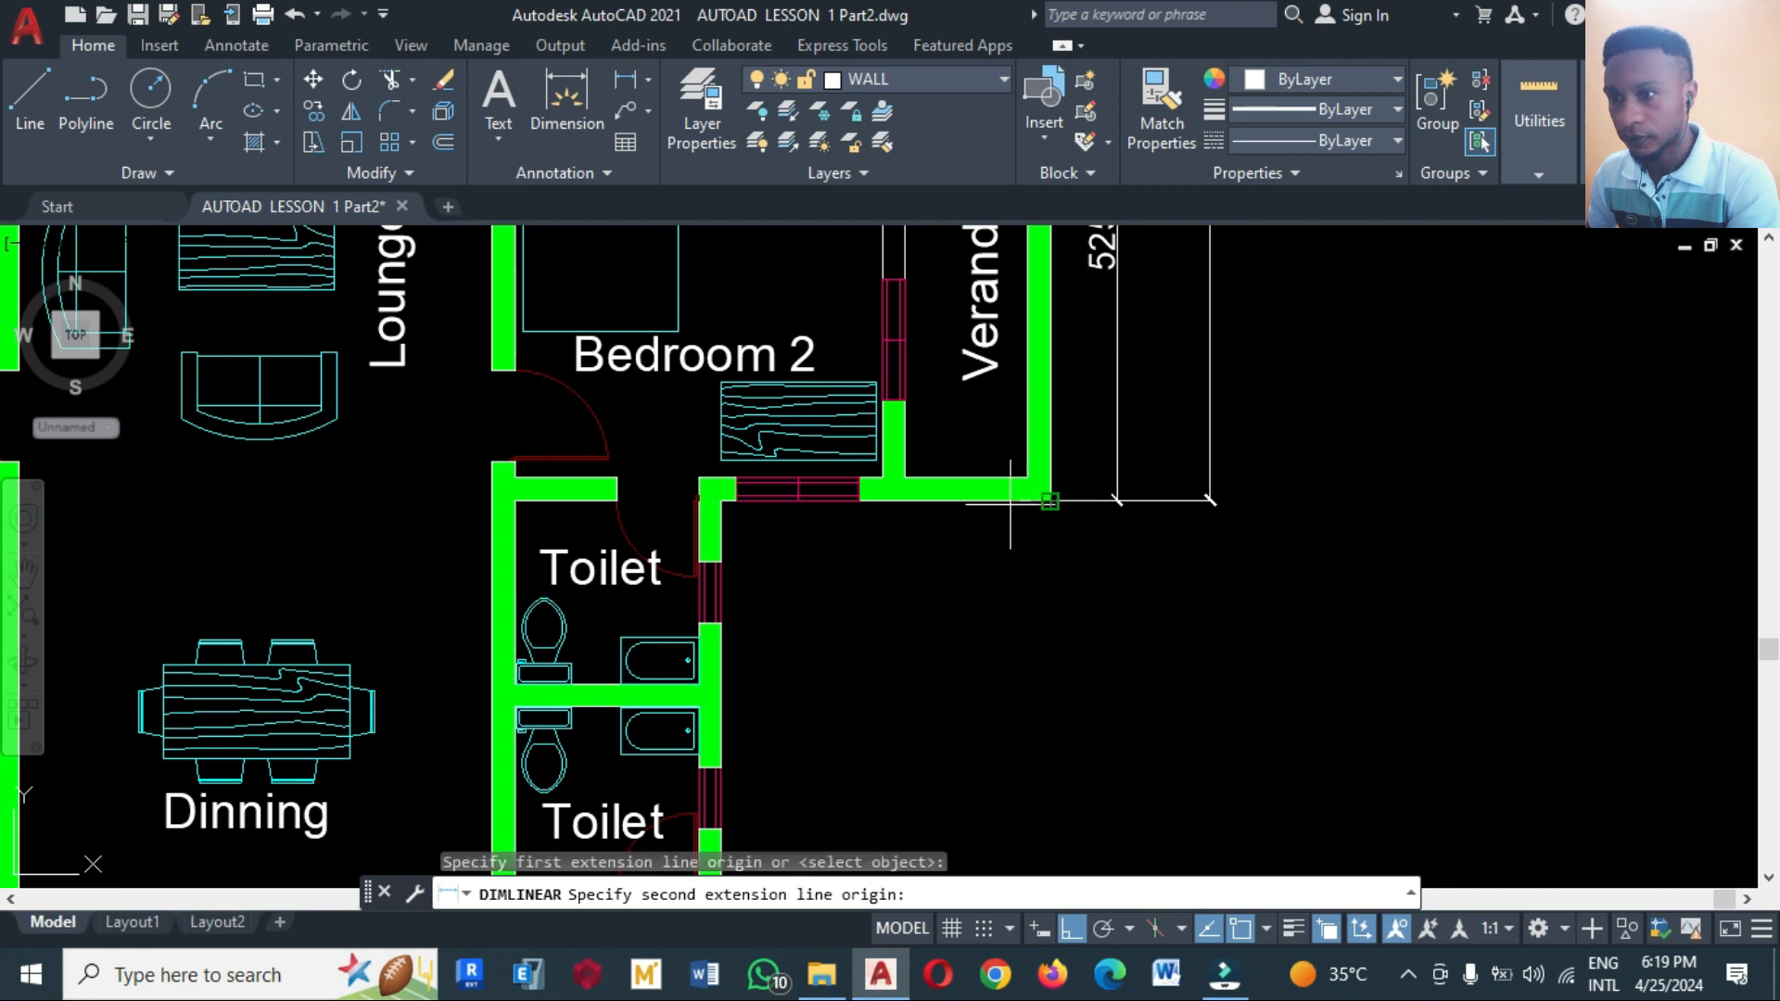
left_click(860, 501)
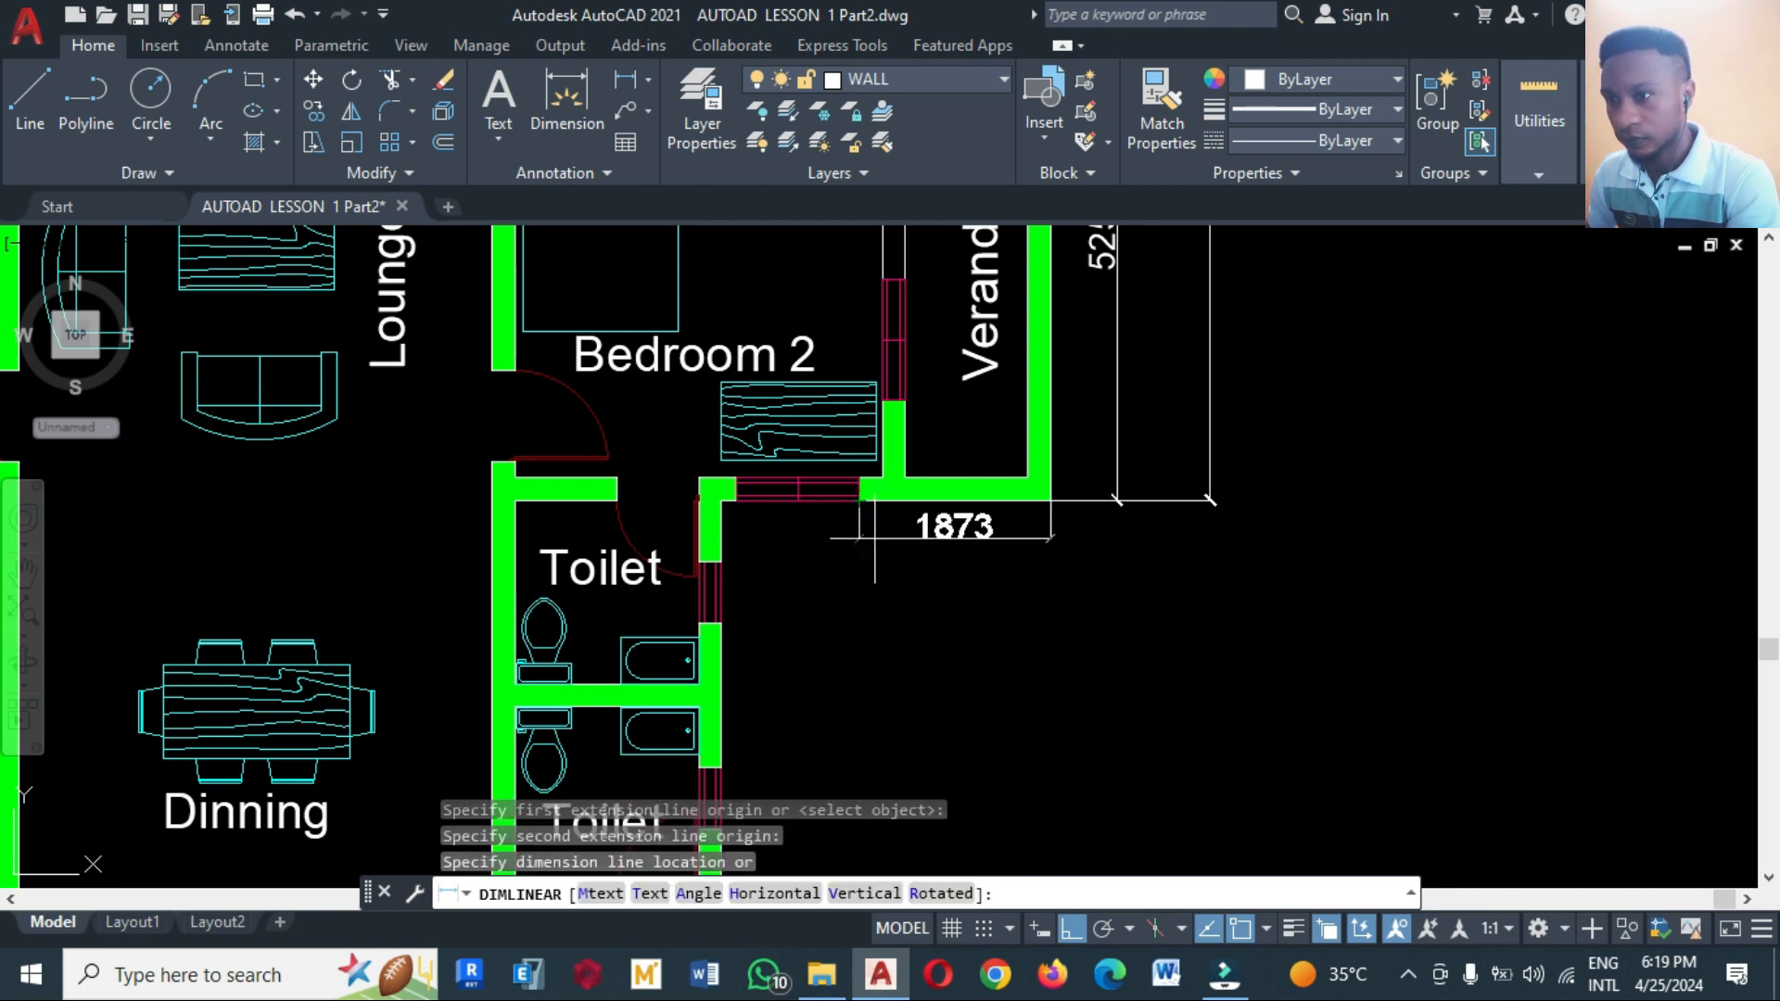
left_click(875, 549)
key("Return")
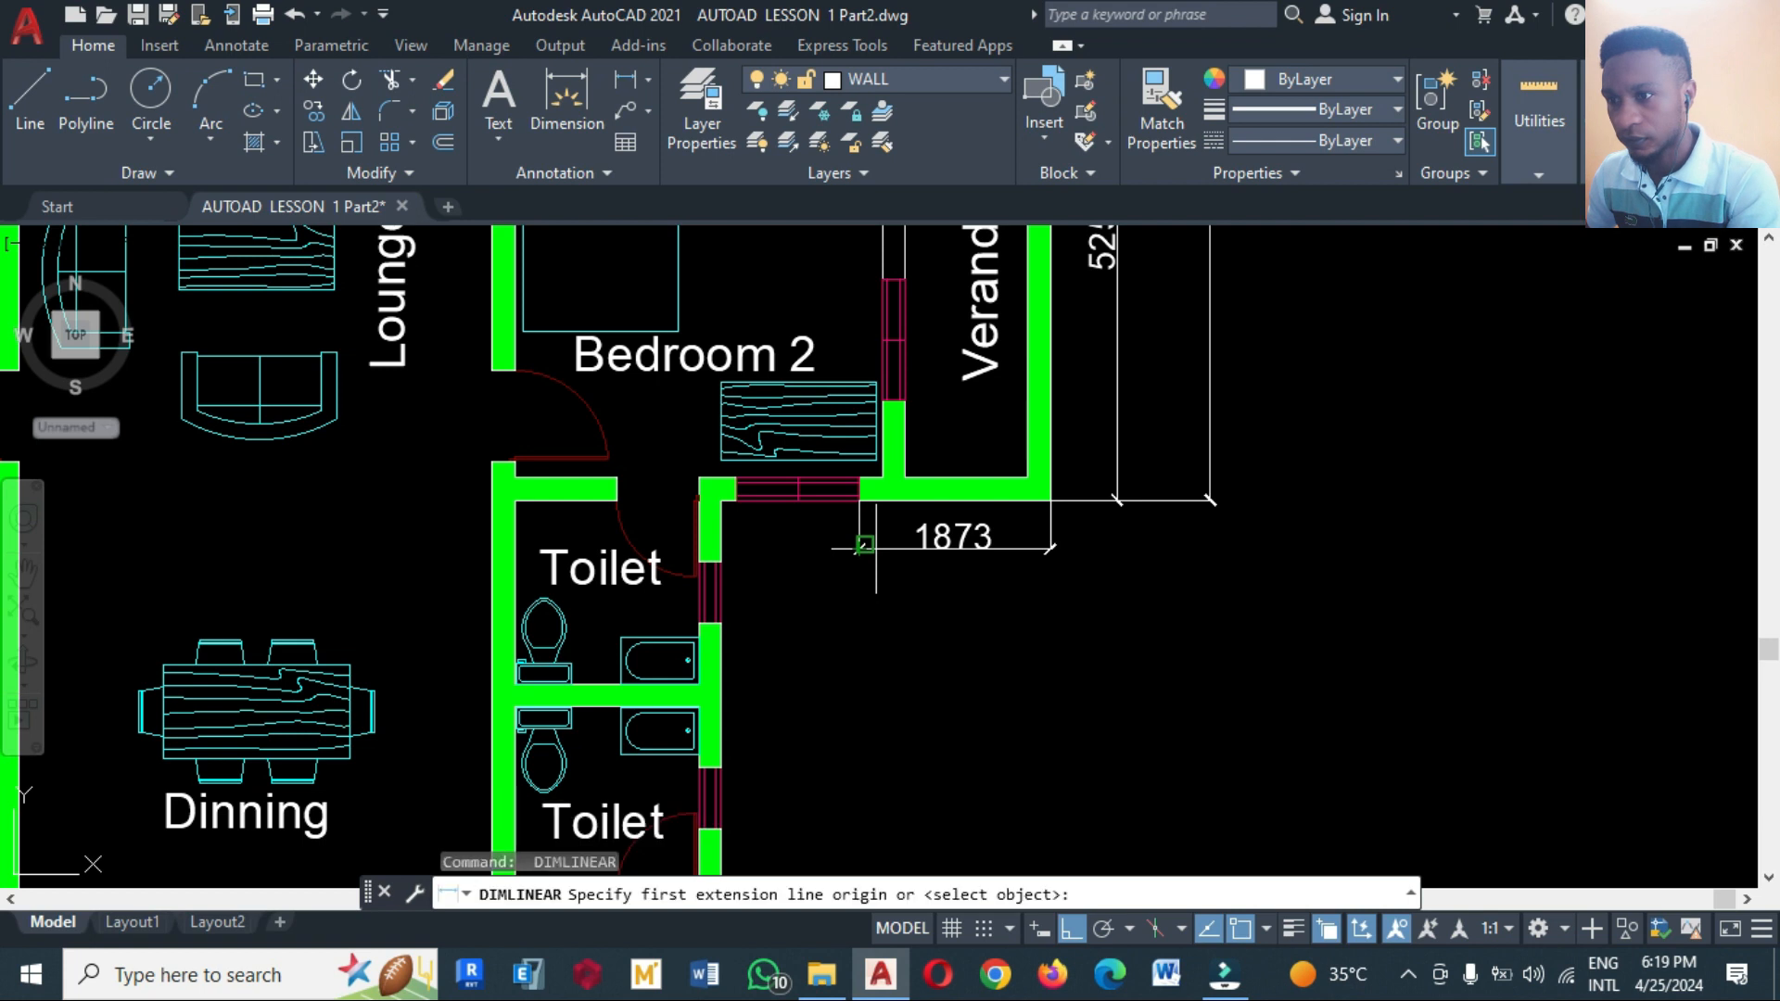
left_click(839, 501)
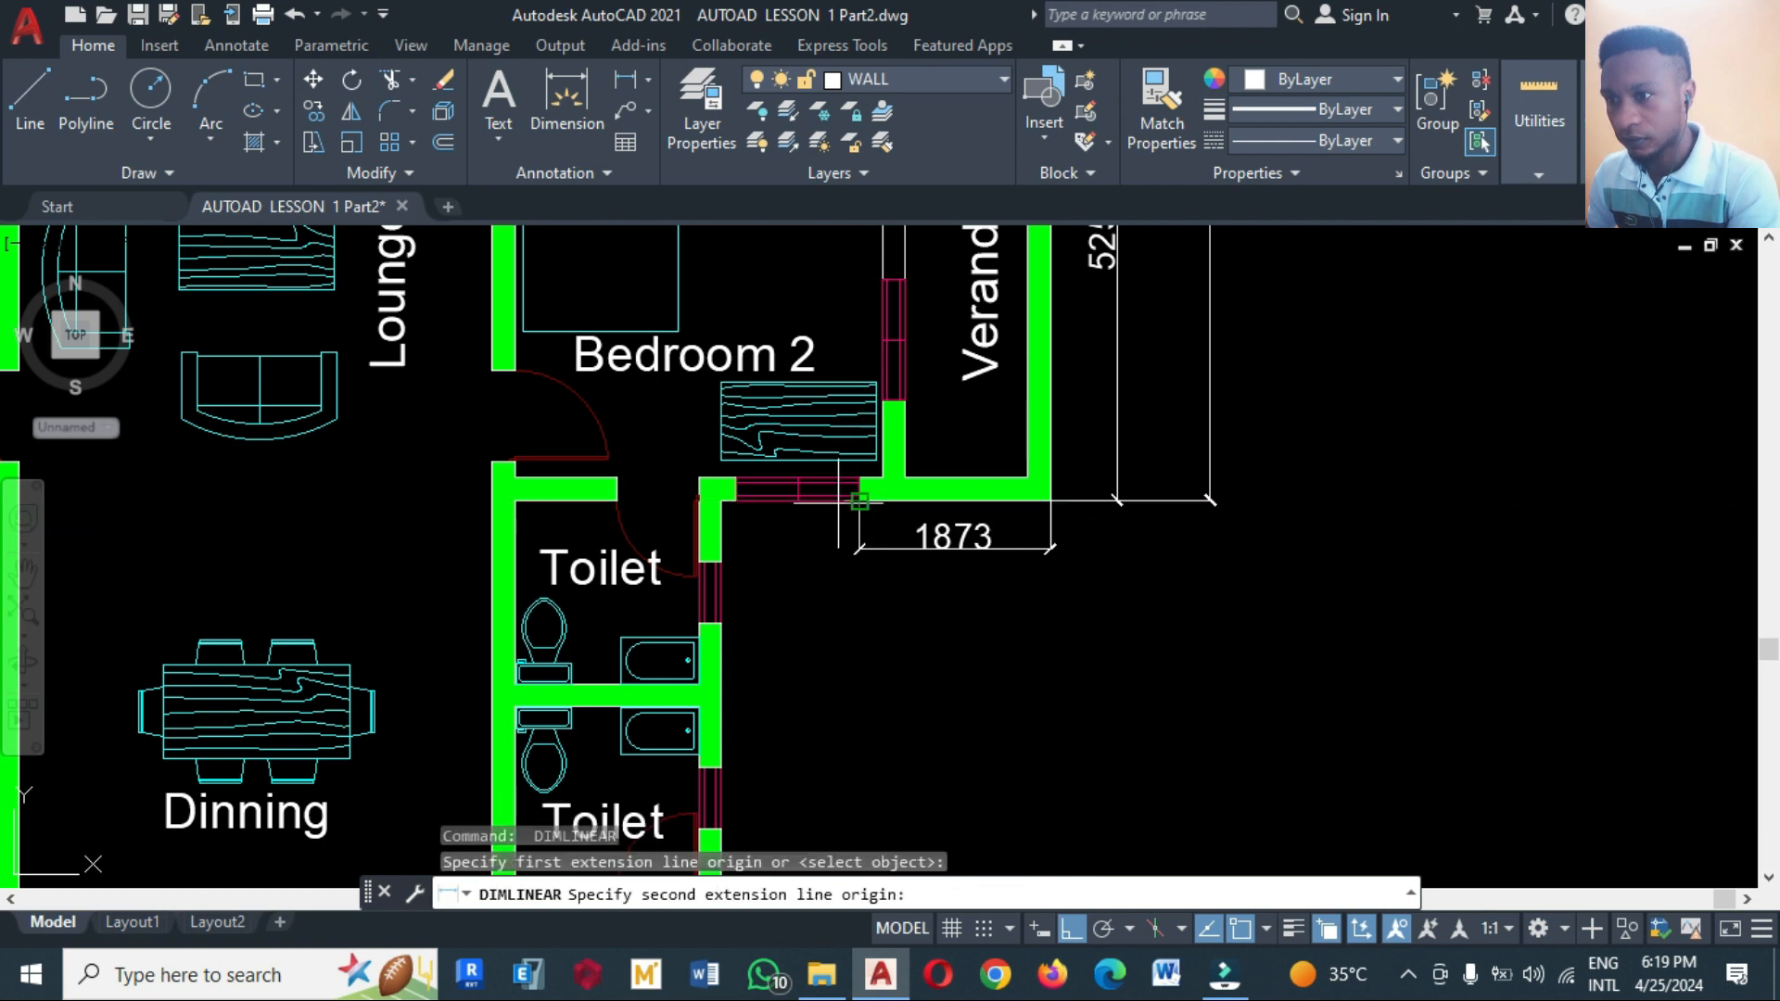
left_click(737, 501)
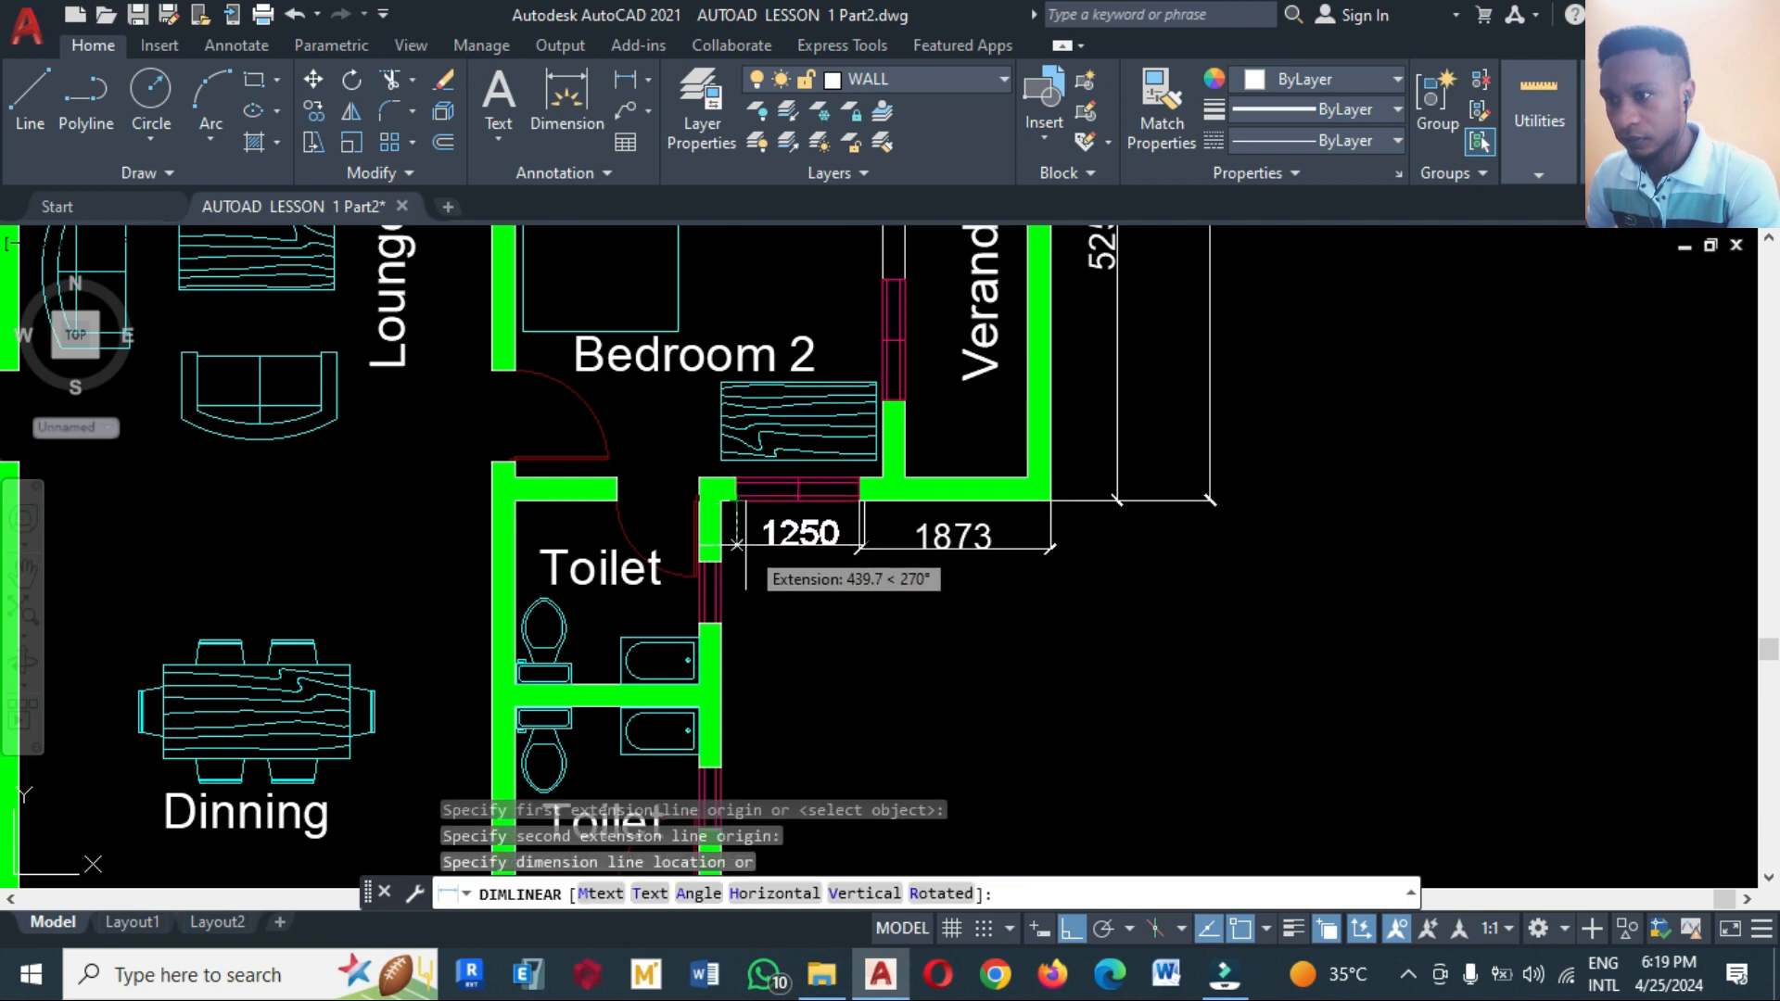
key("Escape")
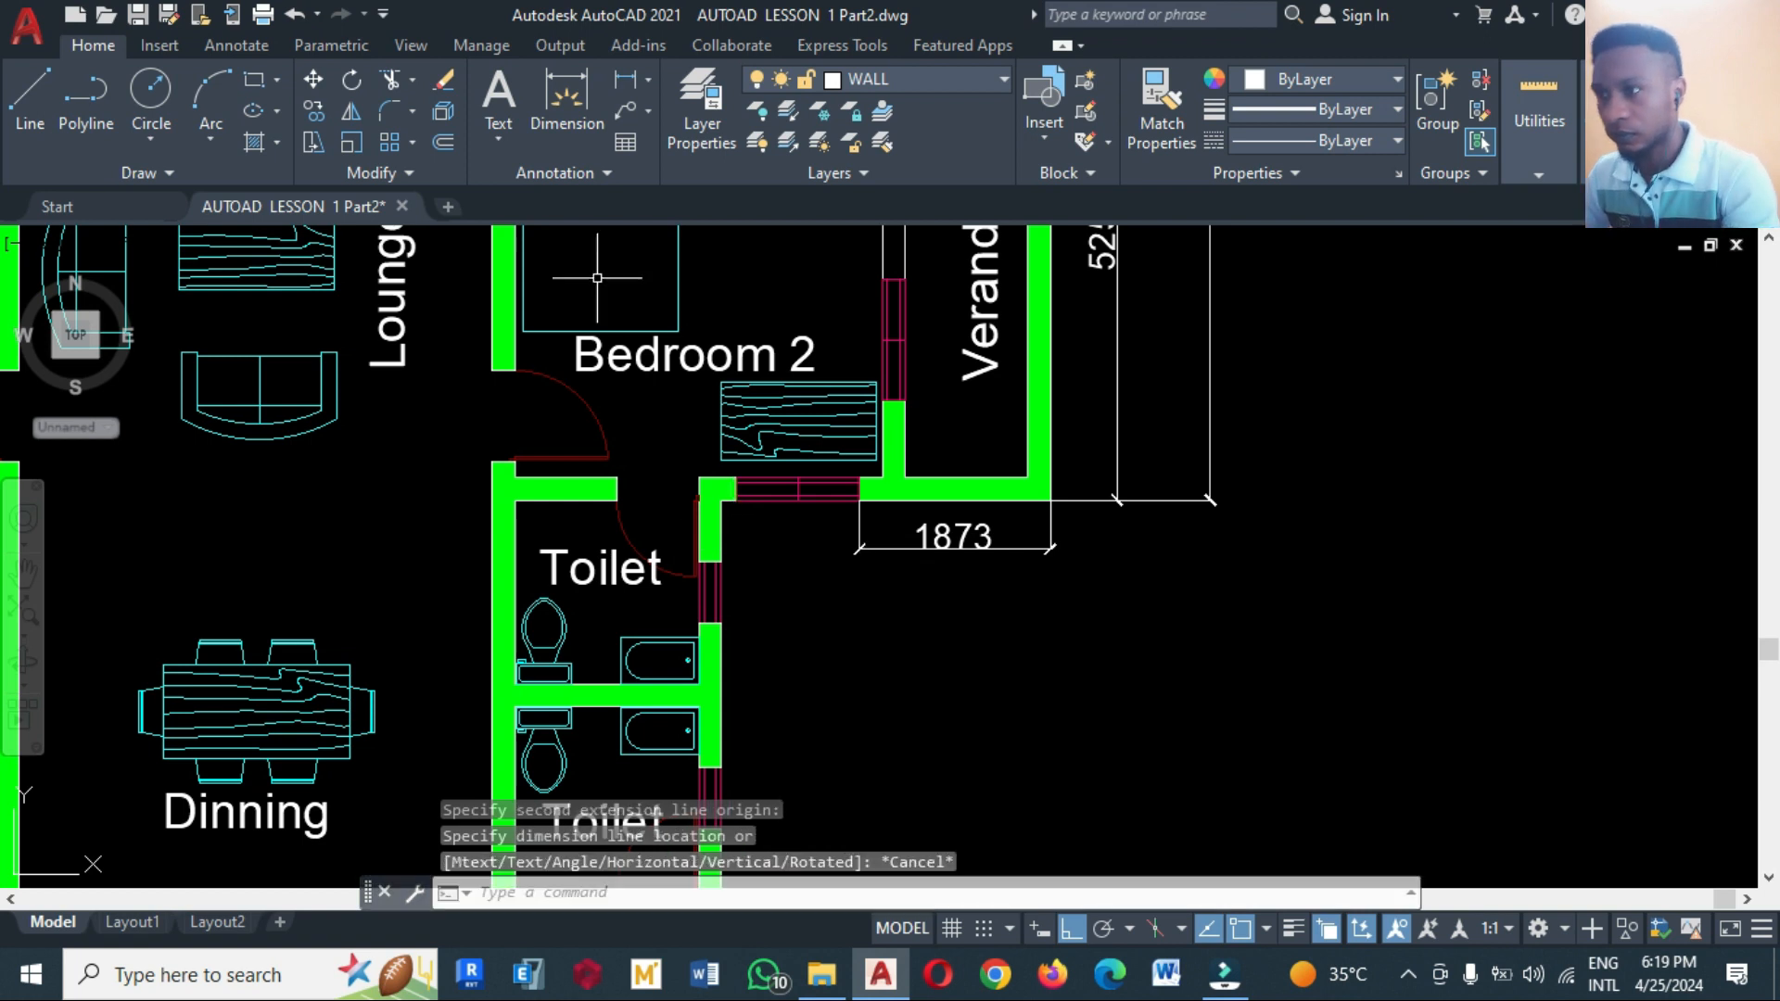
Add a linear dimension across the Bedroom 2 lower window, in line with the adjacent wall segment dimension
left_click(626, 81)
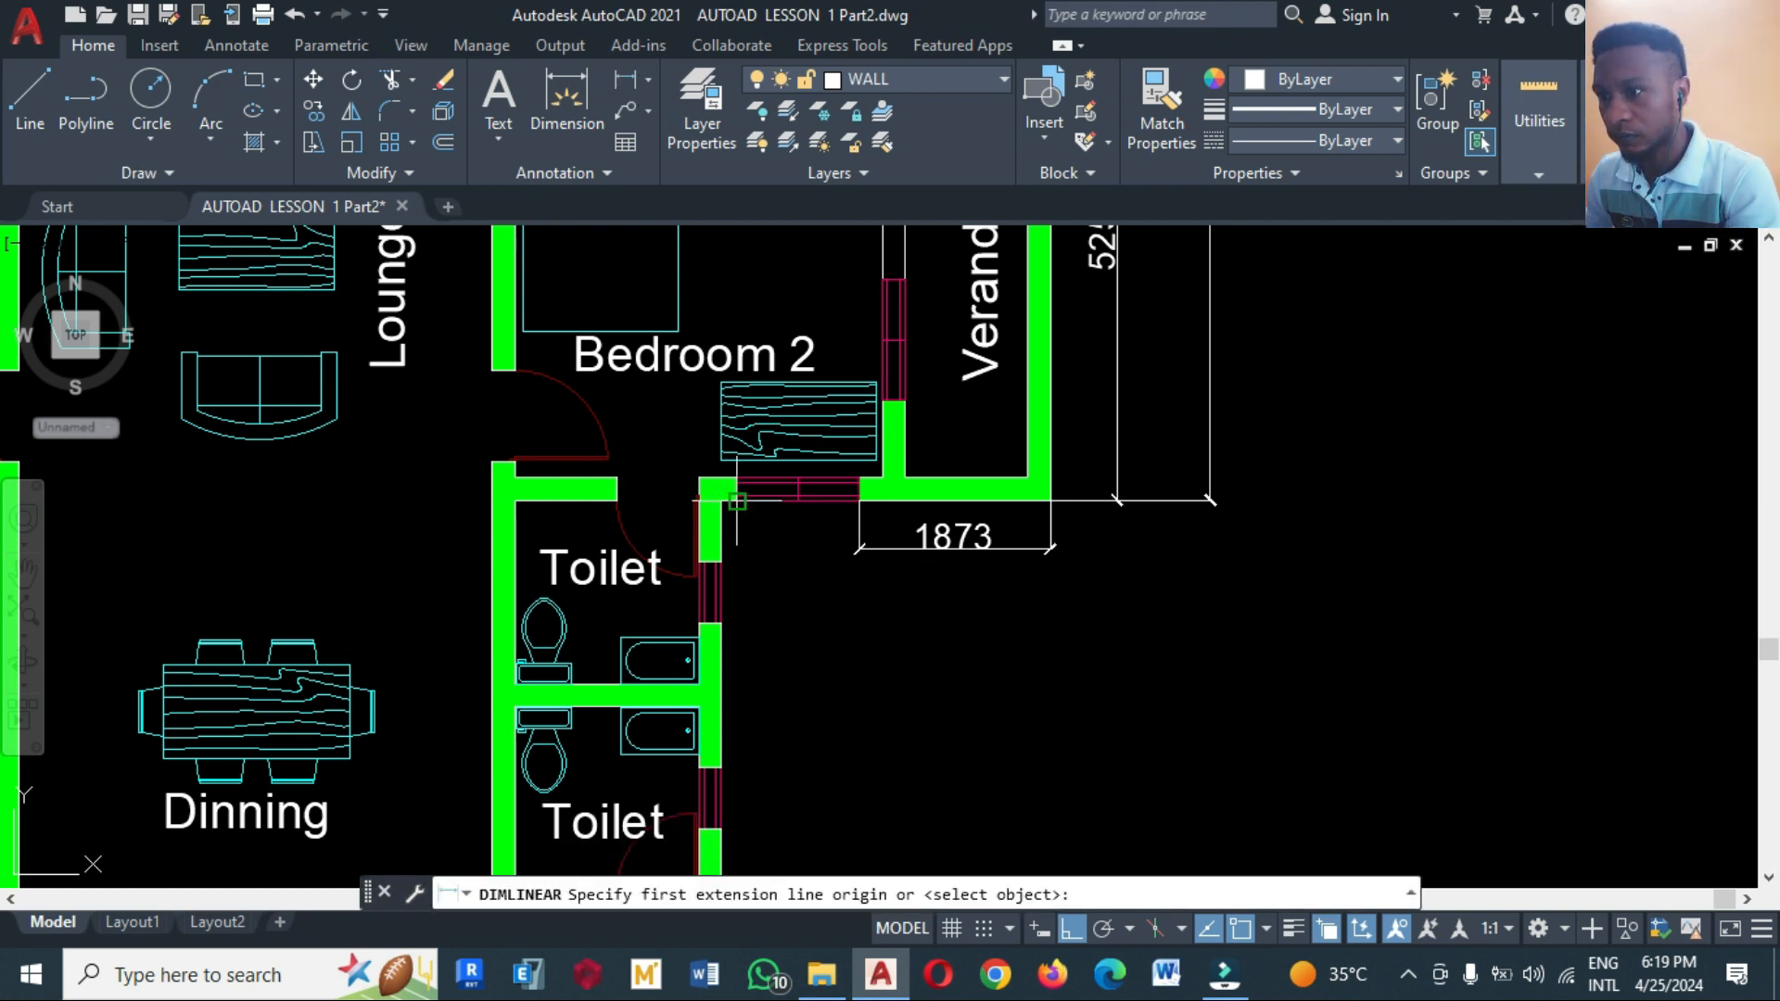
left_click(819, 501)
left_click(858, 500)
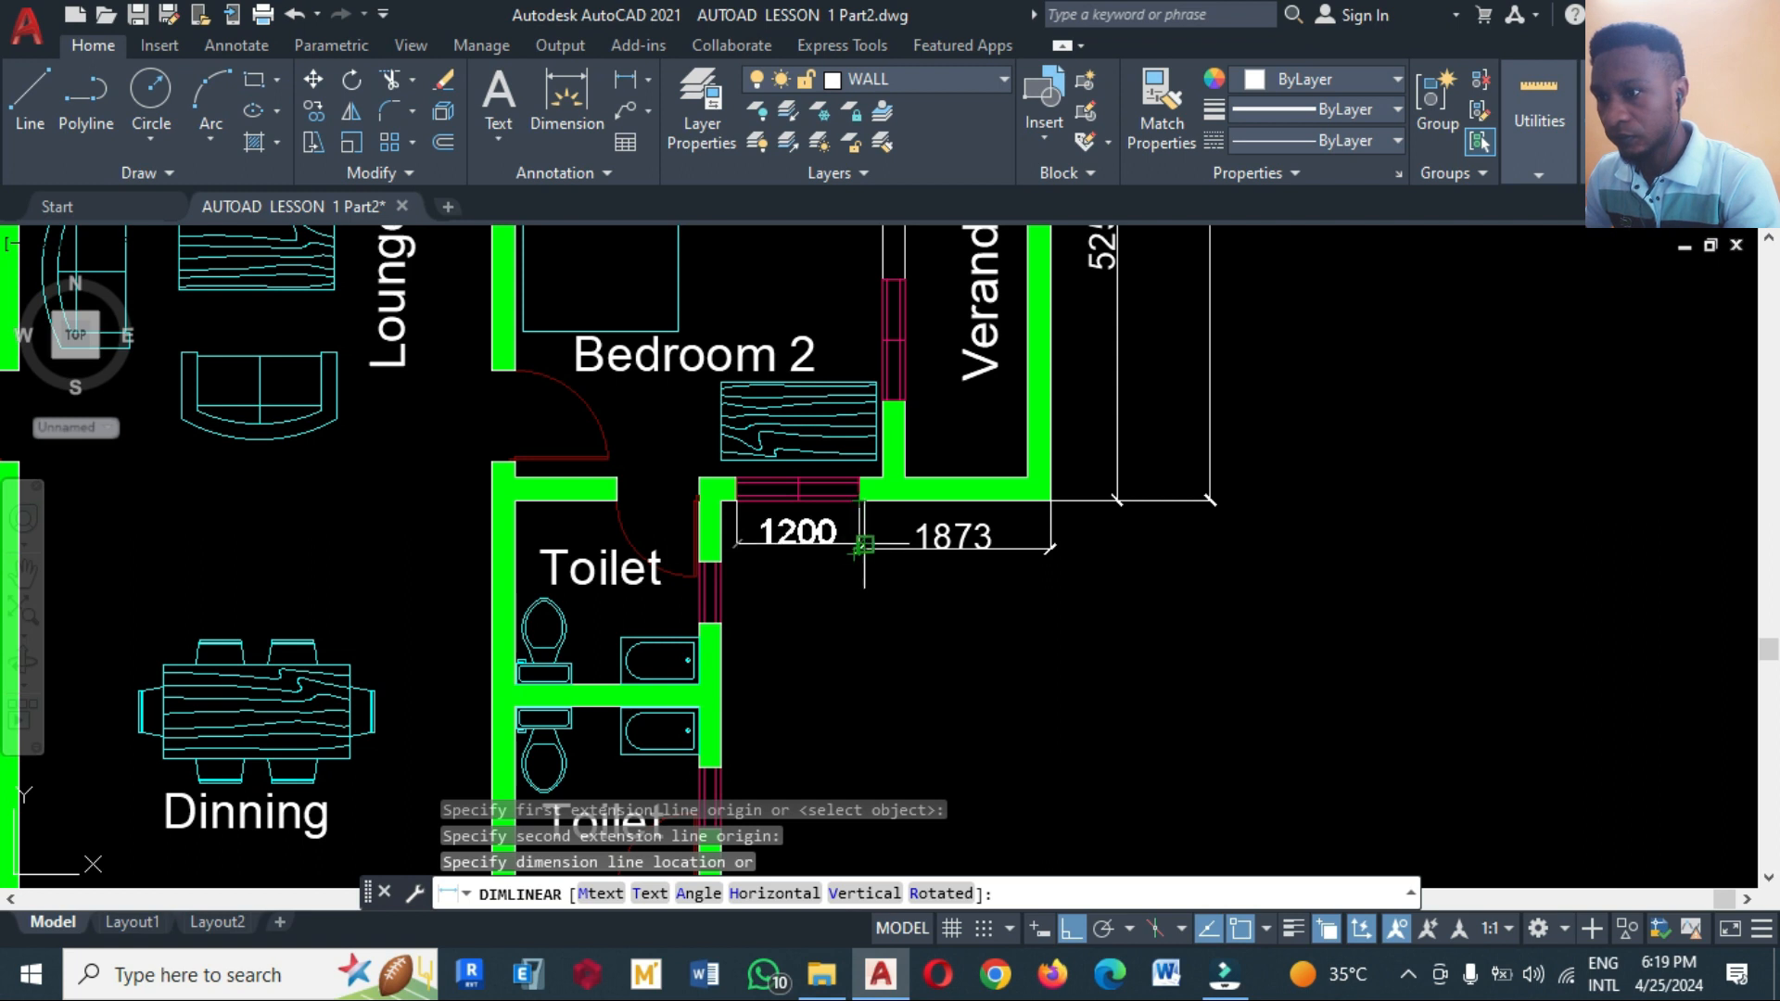
scroll(862, 545, "up", 4)
left_click(846, 547)
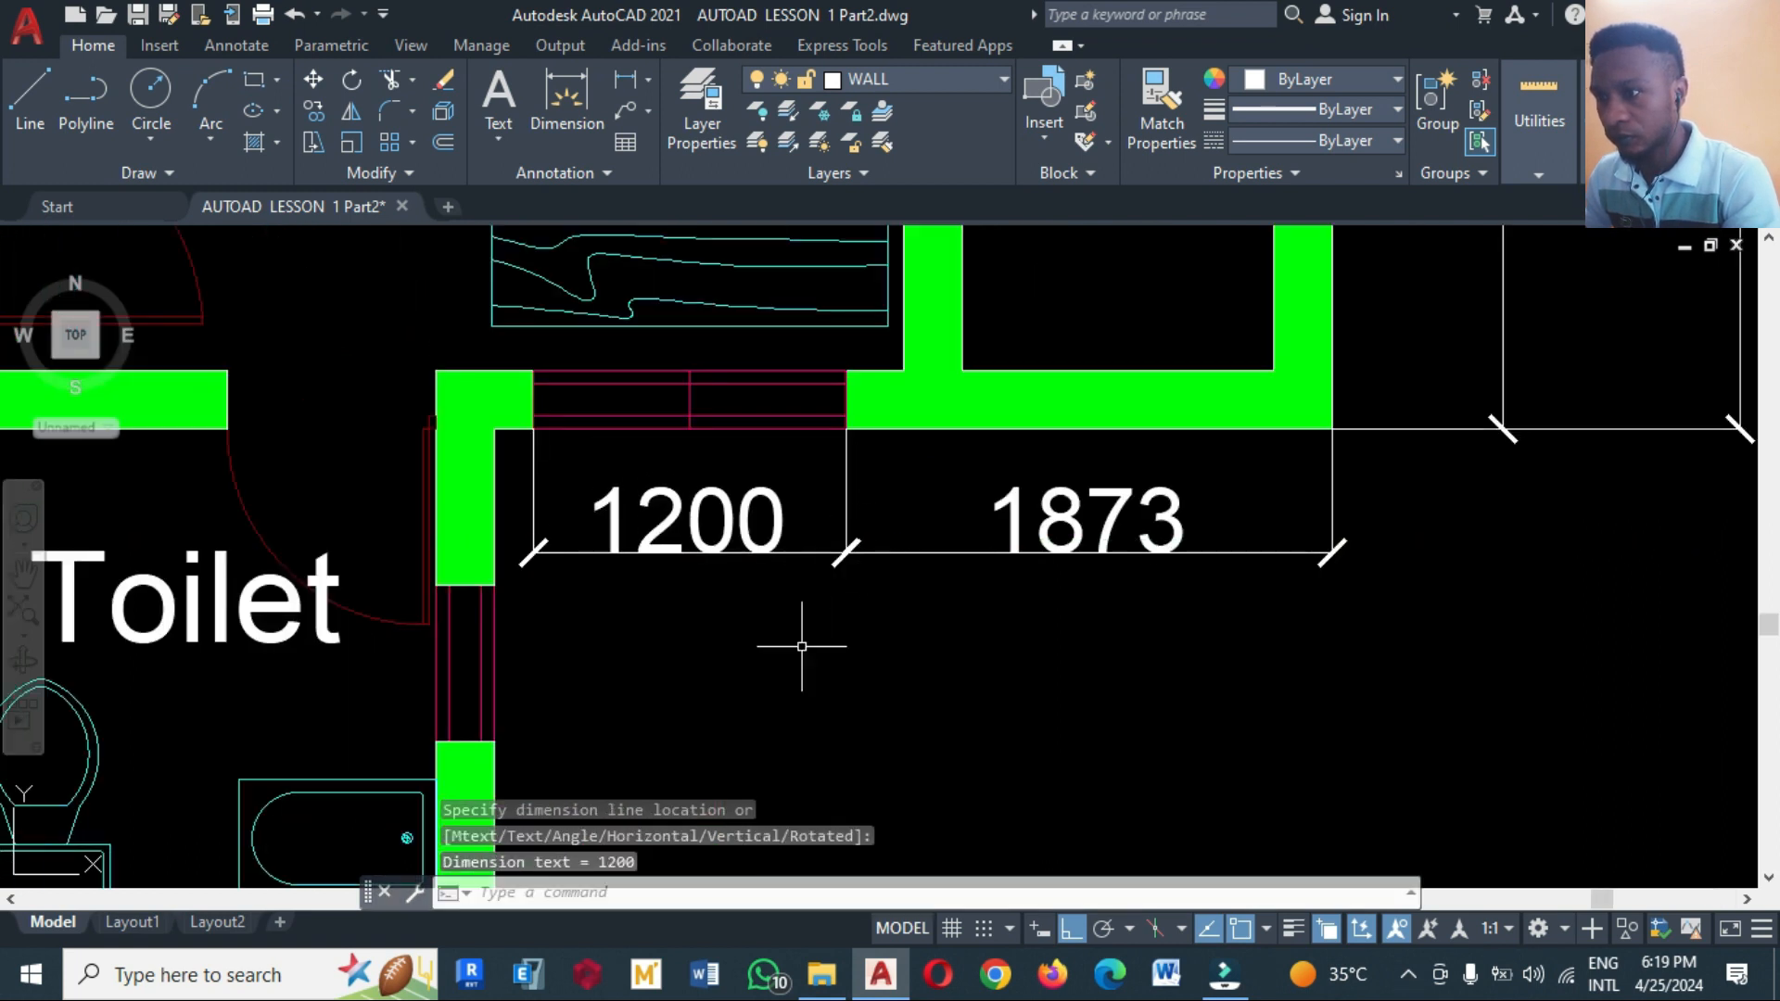
Add an overall linear dimension from the toilet wall corner to the outer veranda corner, placed below the window and wall segment dimensions
key("Return")
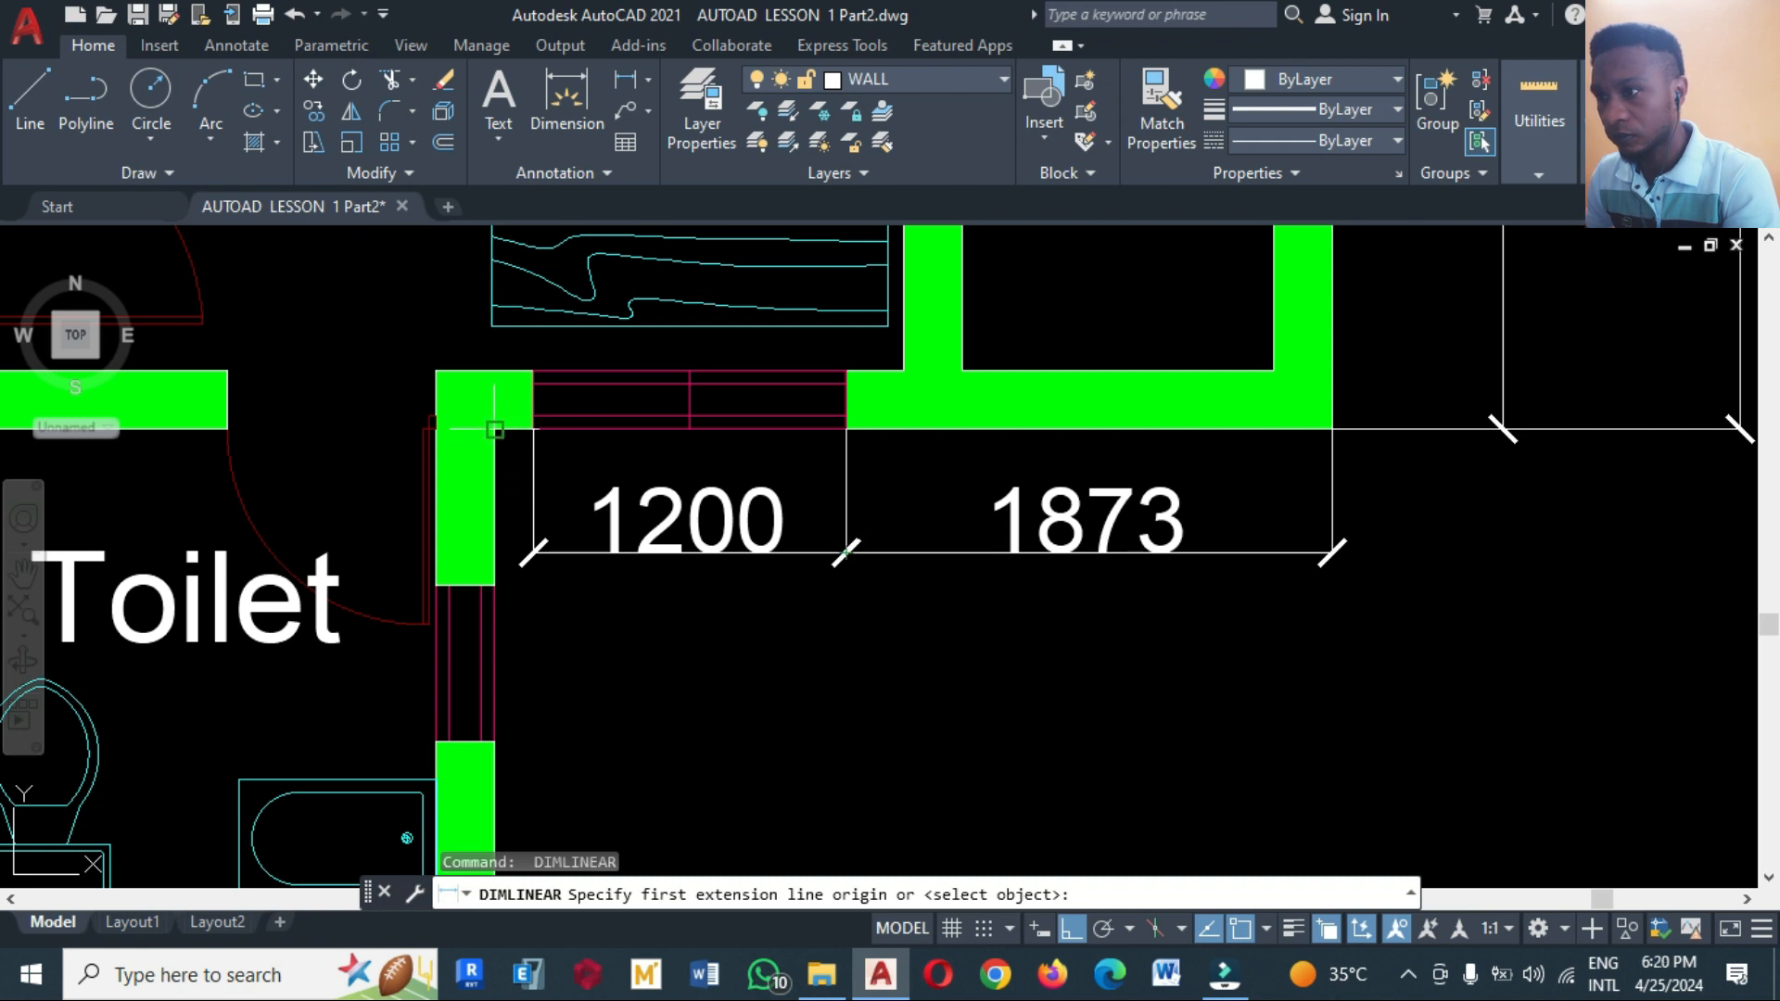
left_click(494, 429)
left_click(1332, 429)
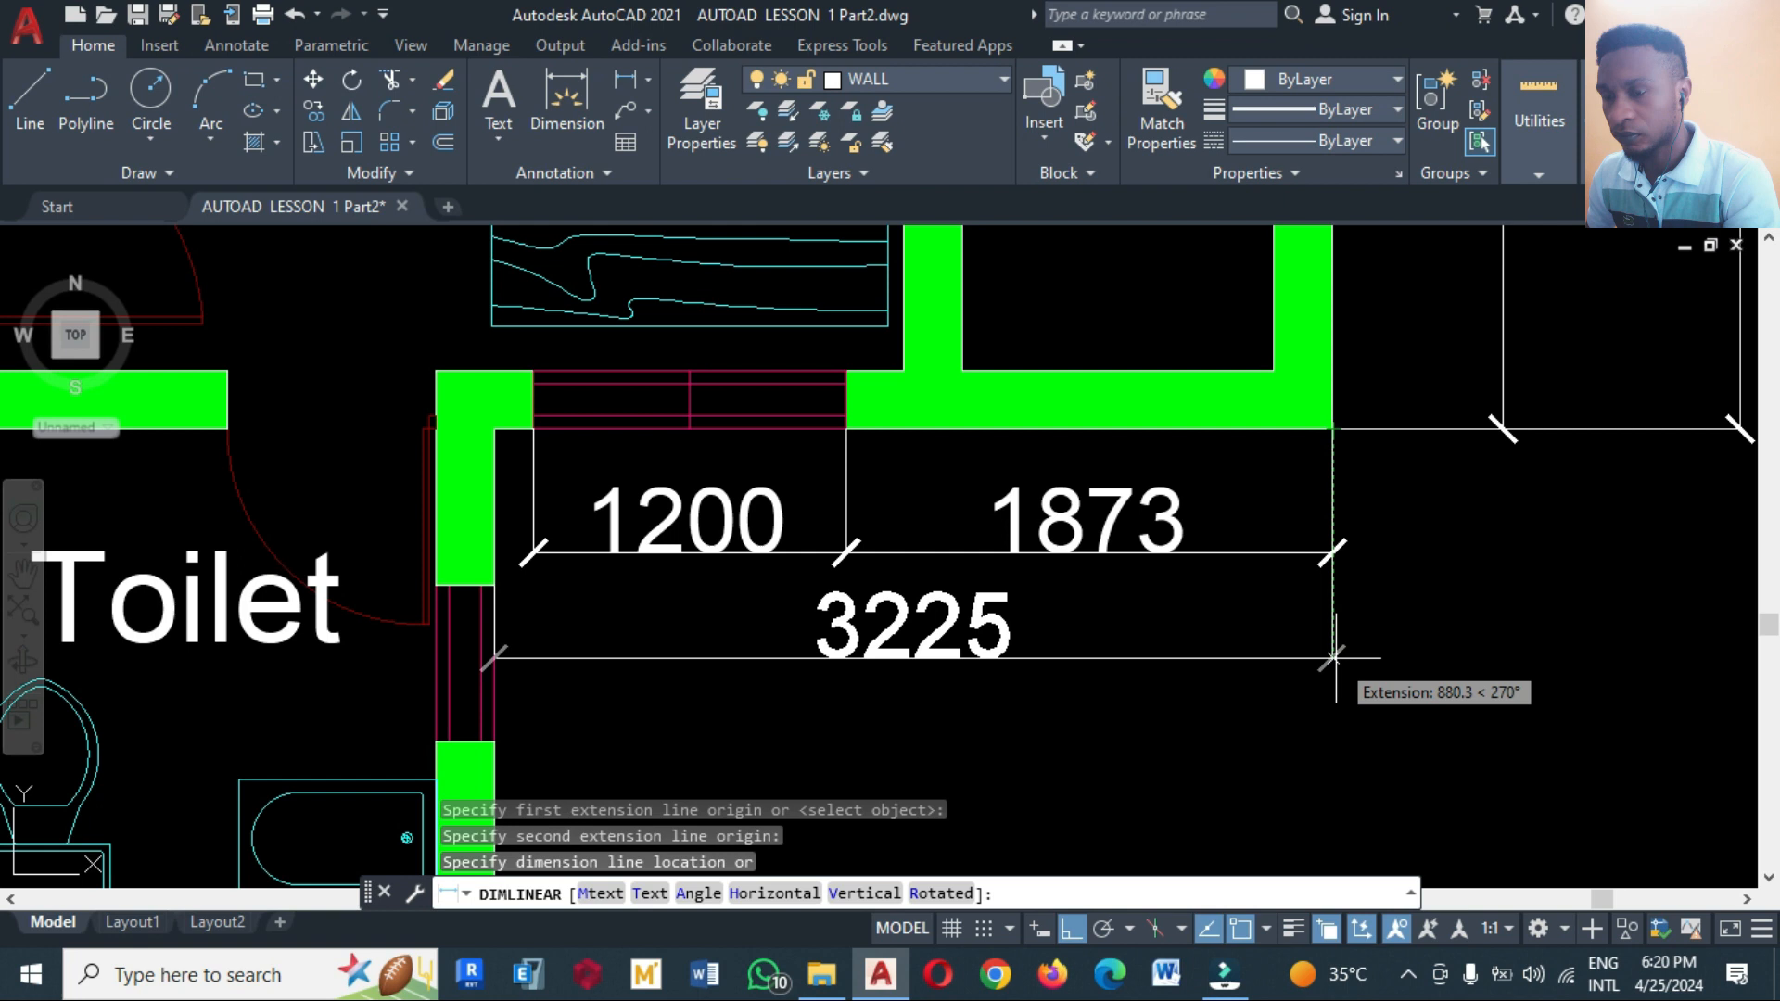
left_click(1332, 667)
scroll(855, 435, "down", 6)
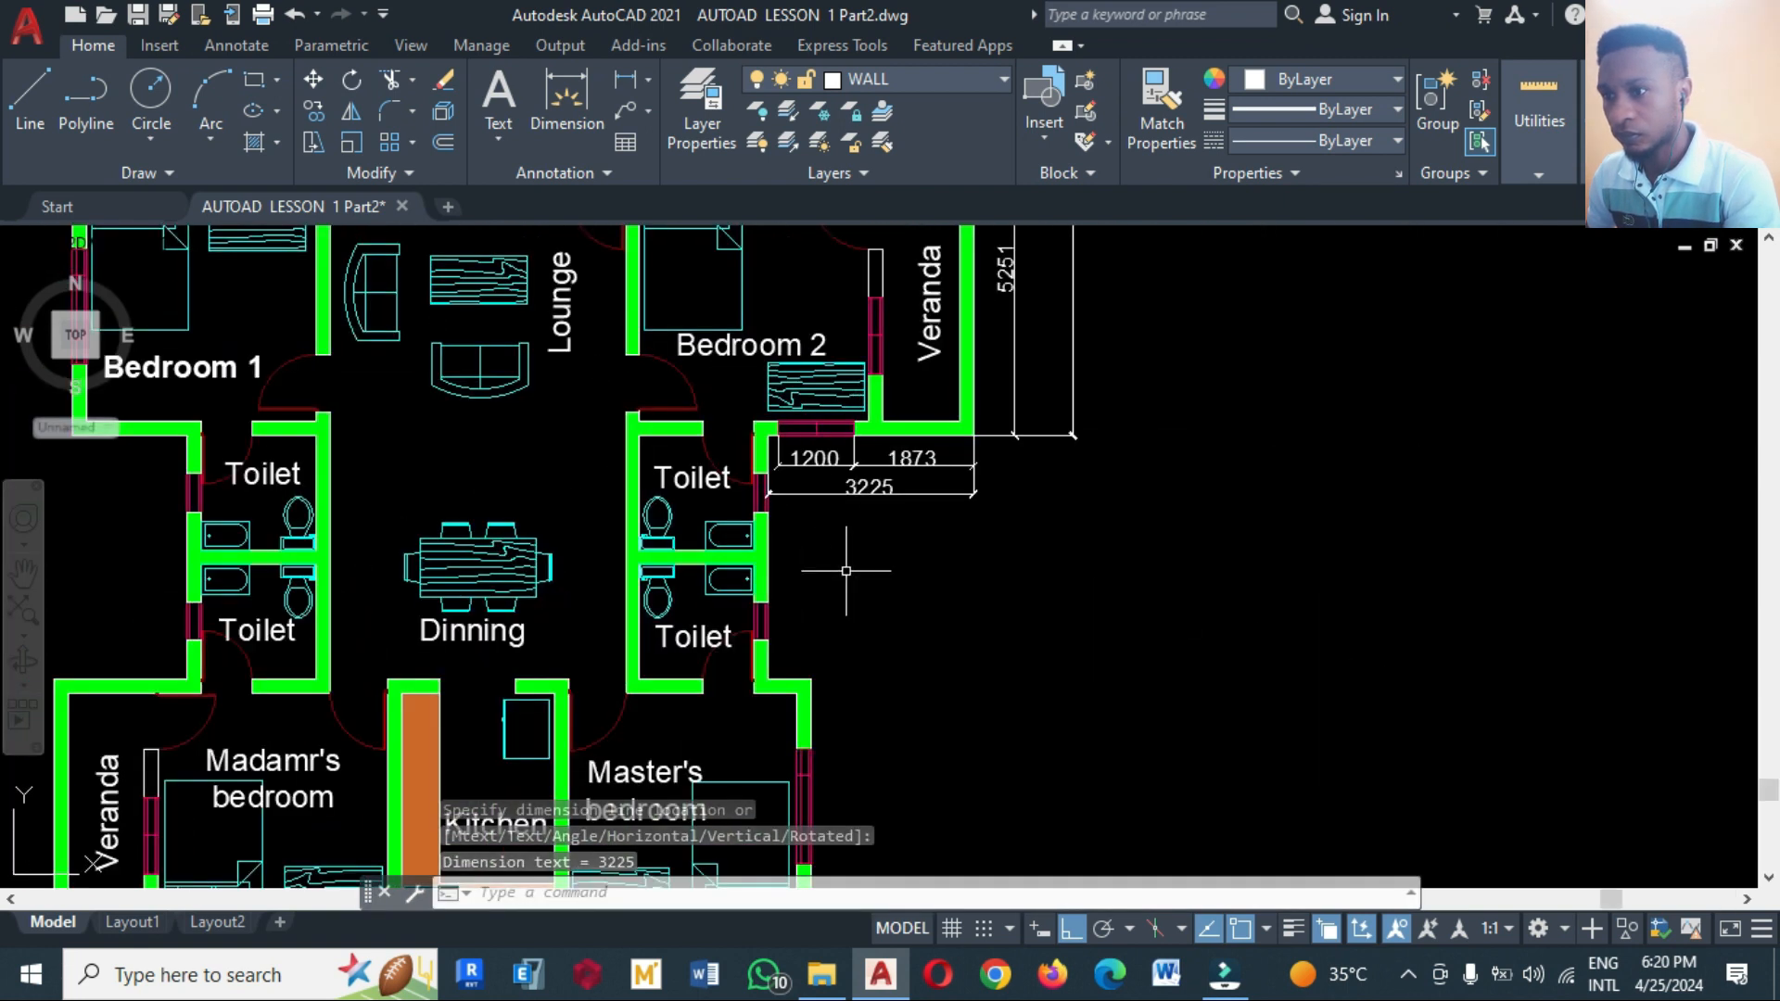
Add a vertical linear dimension from the Bedroom 2–toilet wall corner to the upper edge of the upper toilet window, outside the plan
scroll(845, 571, "up", 4)
key("Return")
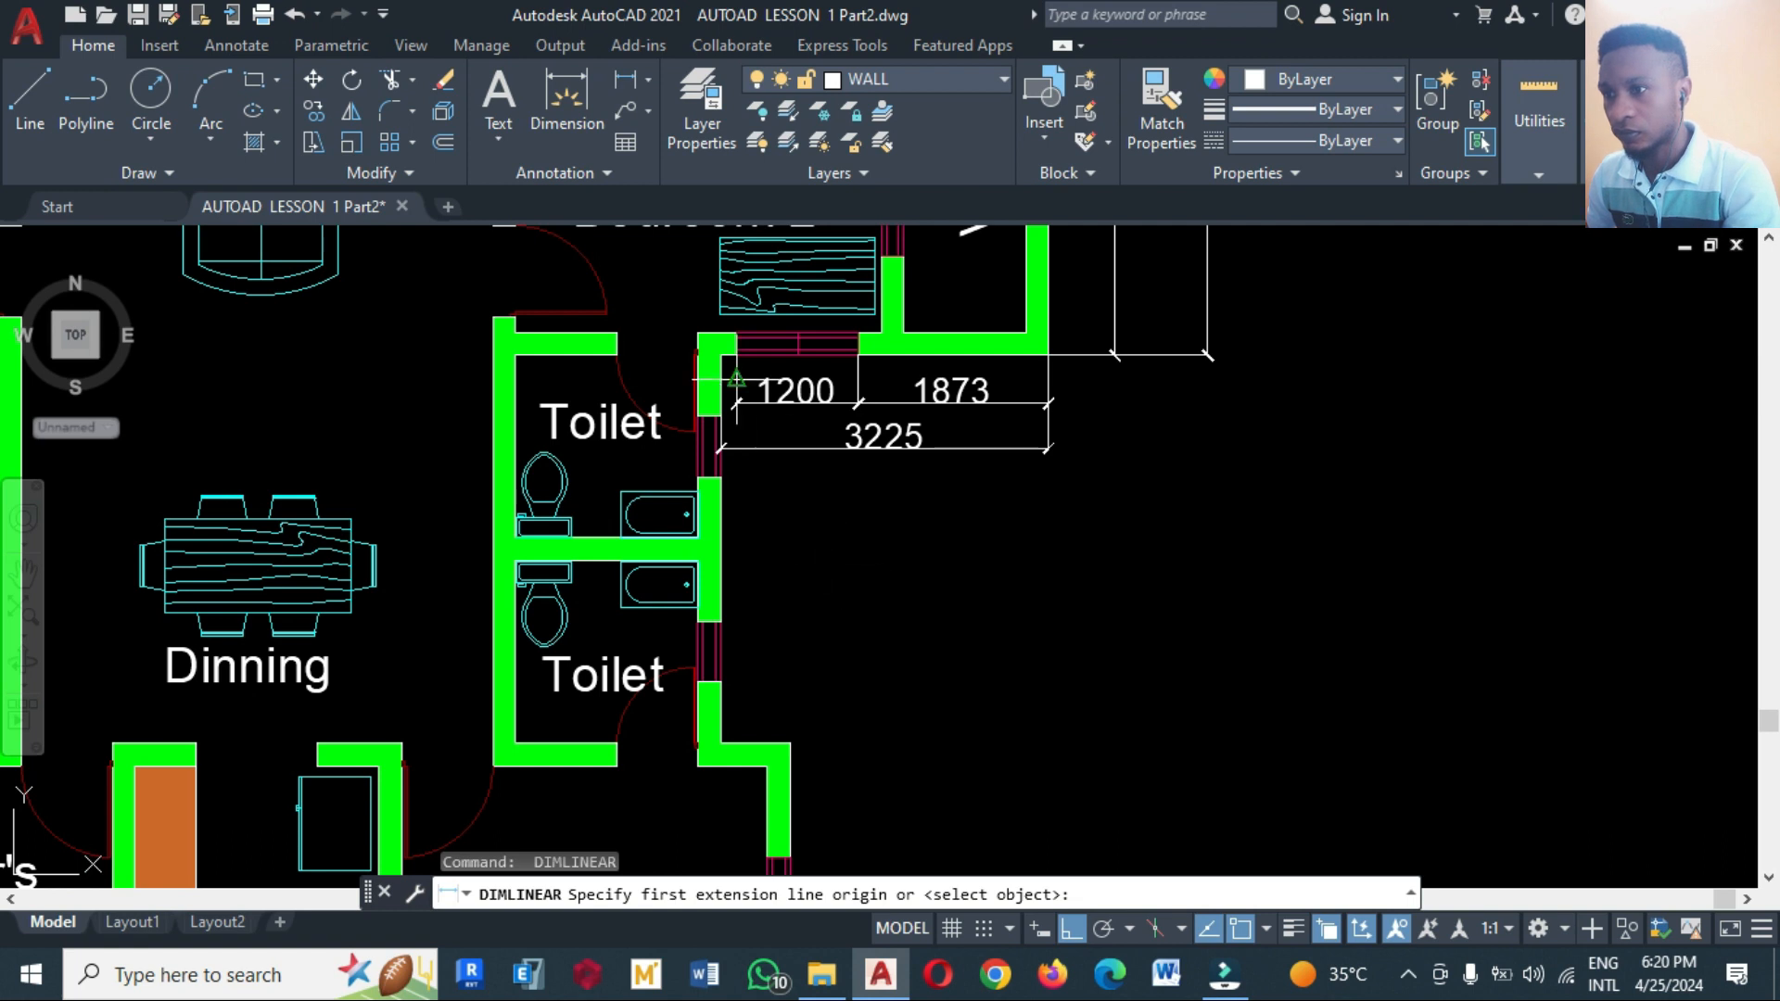
left_click(722, 355)
left_click(717, 417)
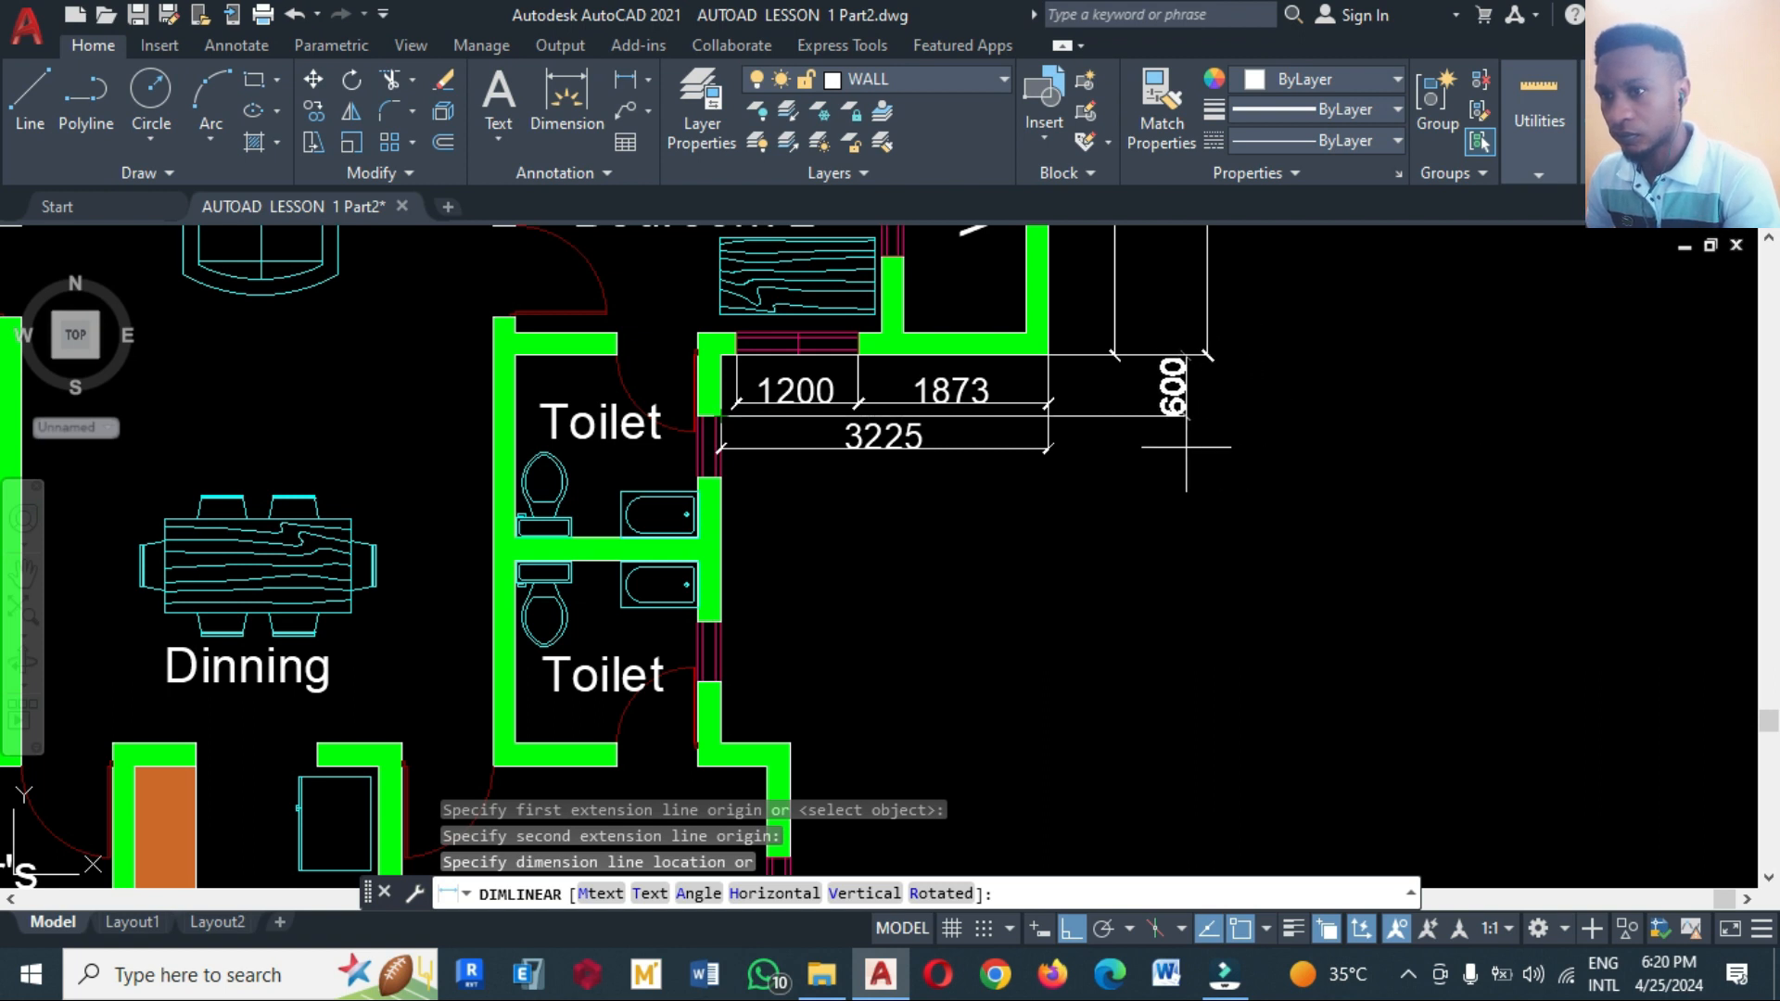
left_click(1157, 451)
Add a vertical linear dimension across the upper toilet window, in line with the wall segment dimension above it
key("Return")
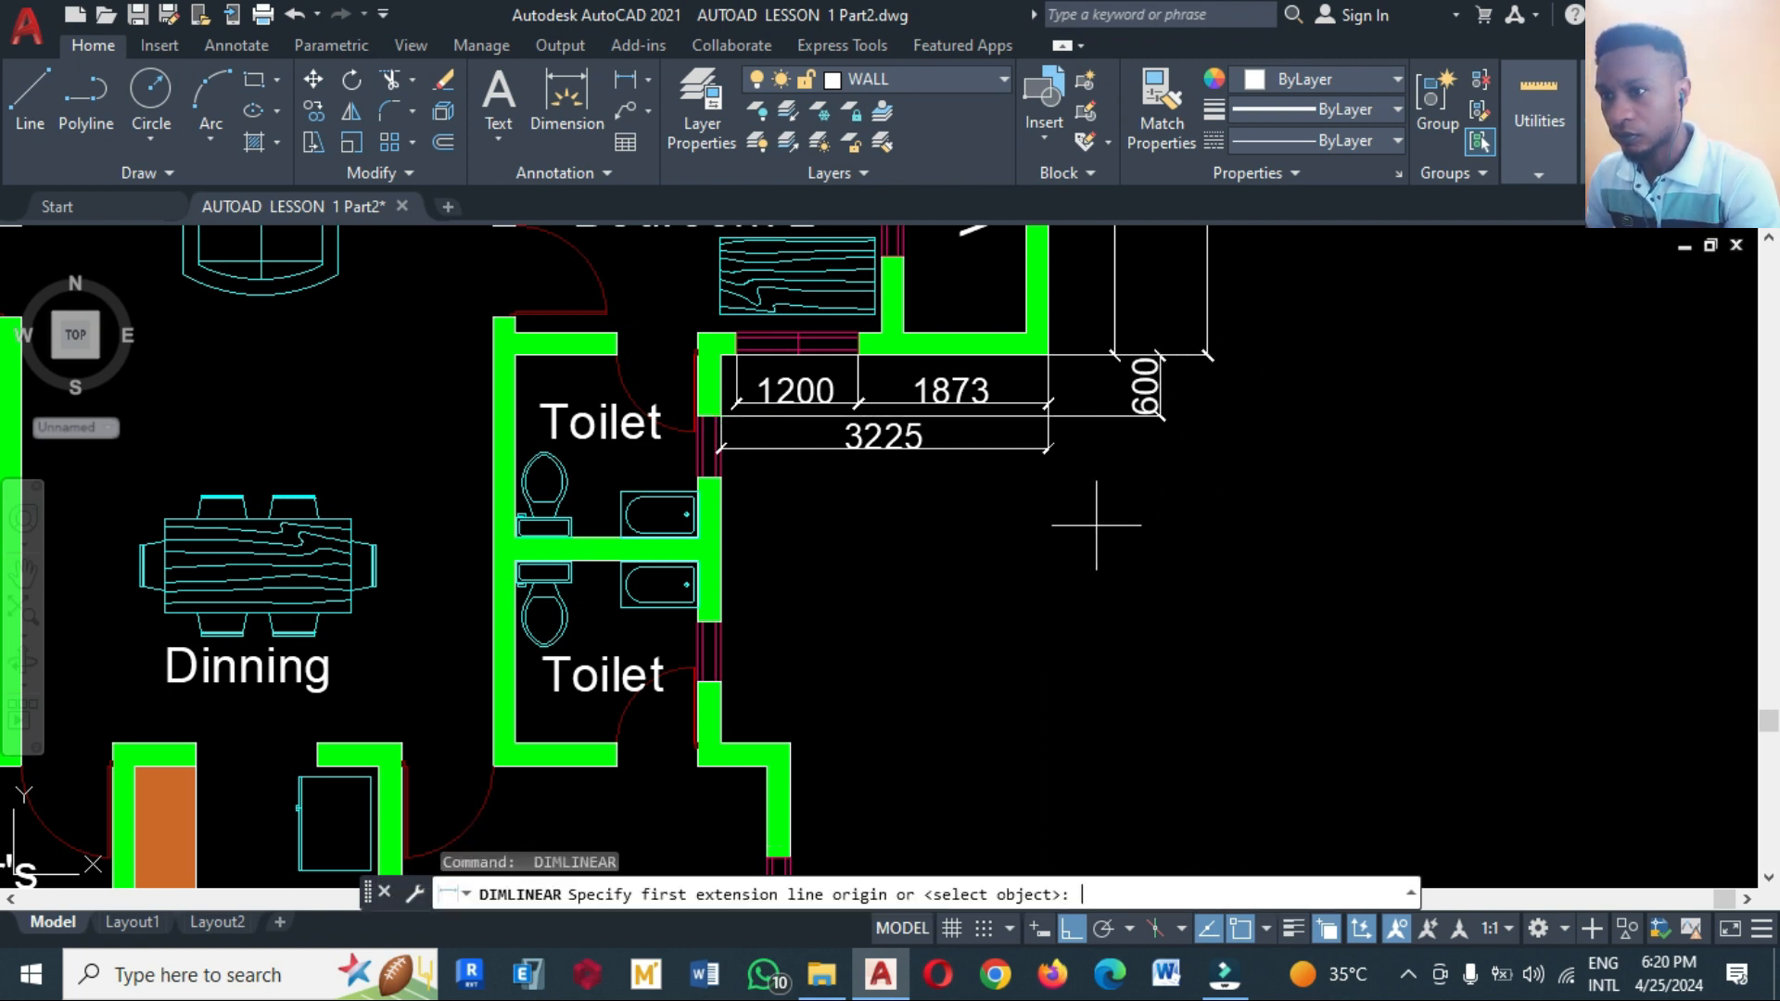
left_click(720, 418)
left_click(722, 477)
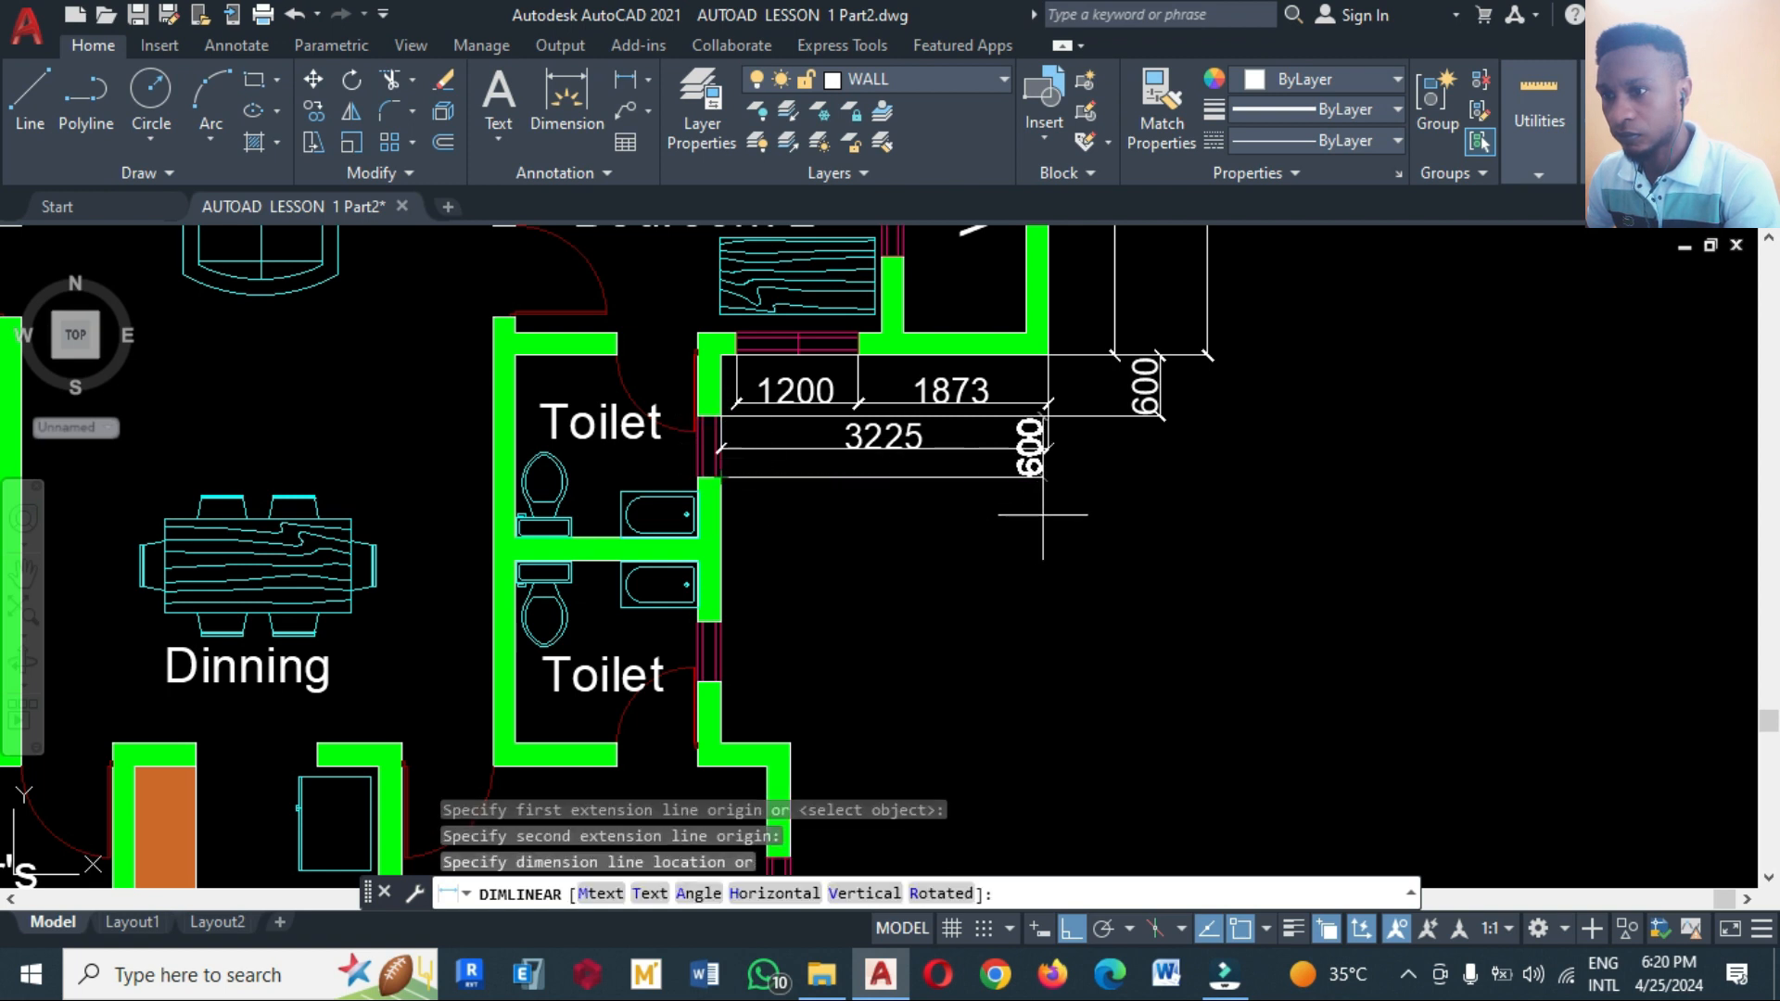
left_click(1158, 525)
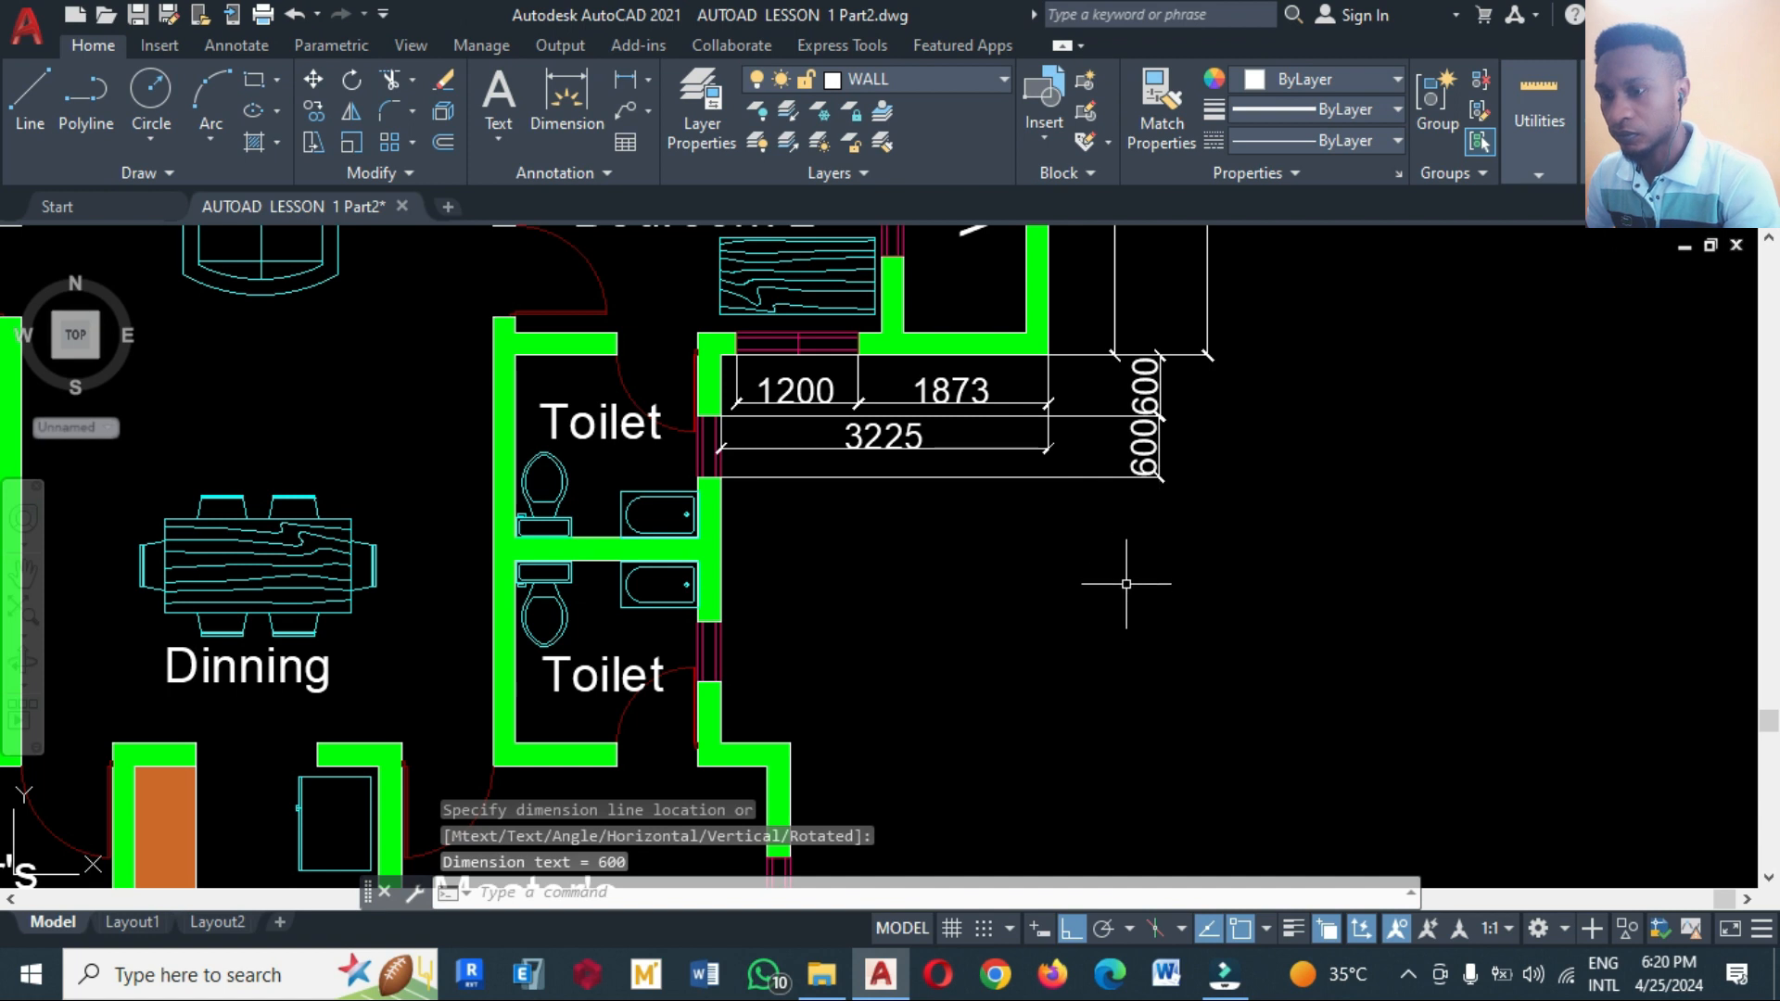
Stretch the two new upper toilet dimensions so their dimension lines align with the veranda wall's 5251 dimension line
left_click(1146, 400)
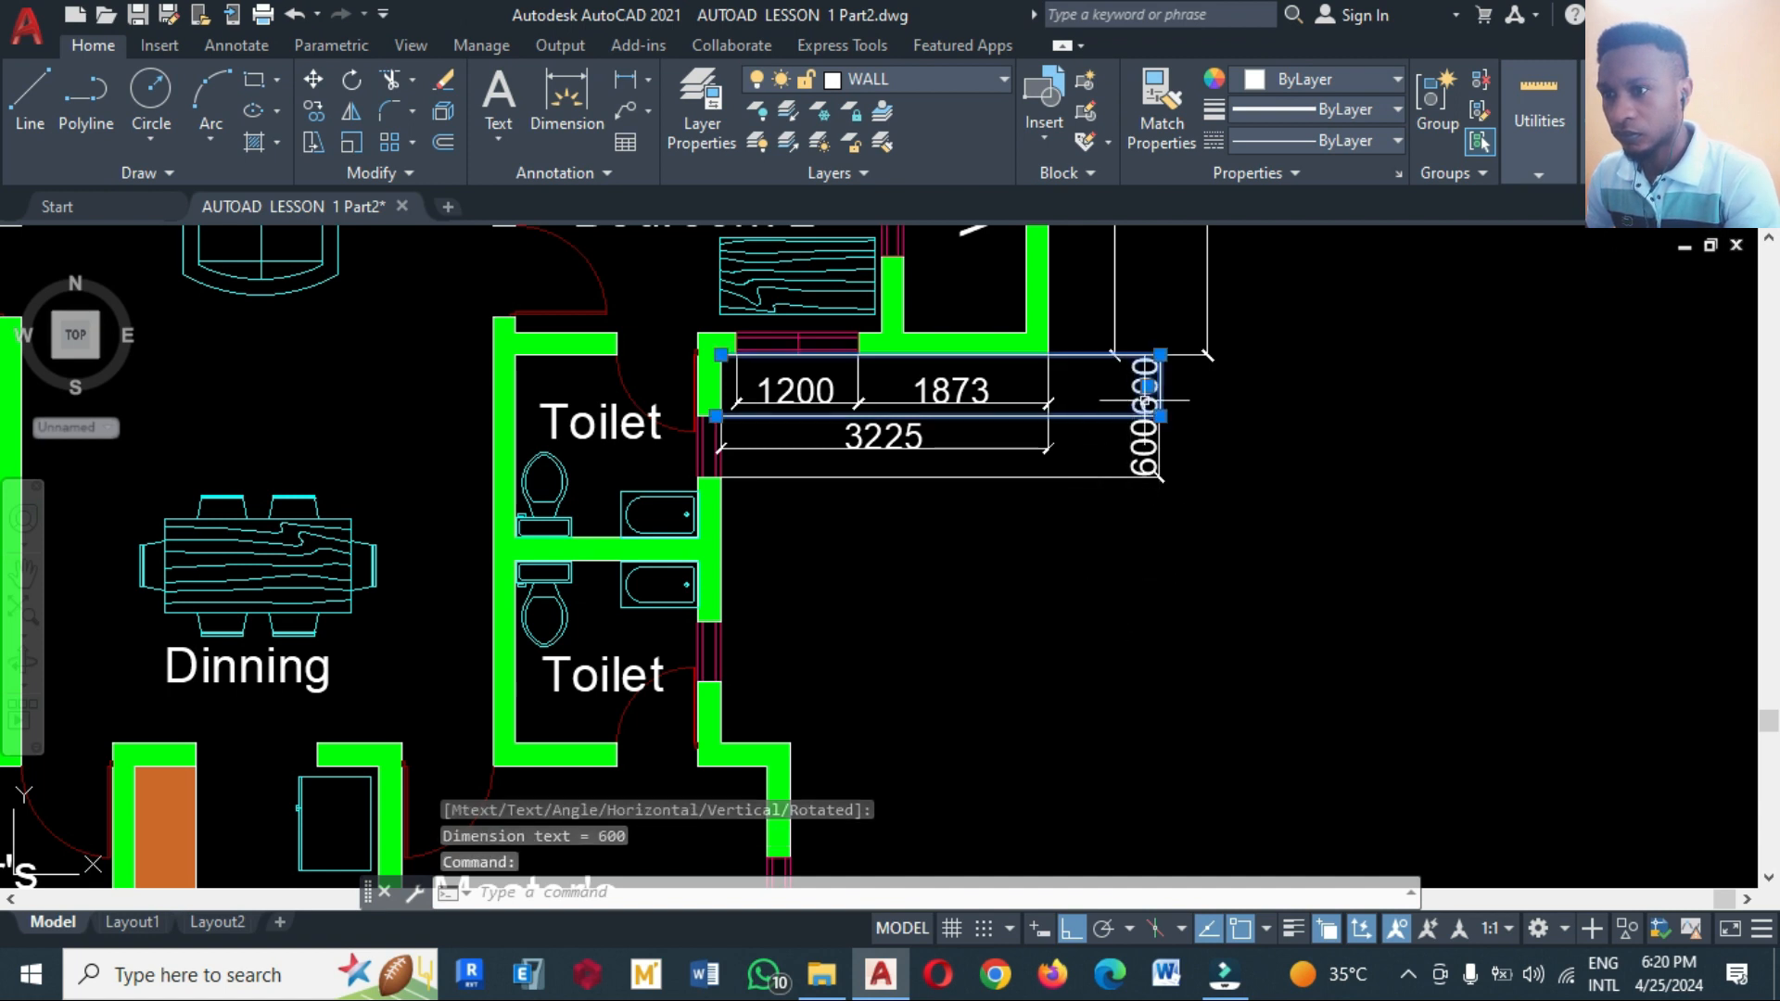
left_click(1148, 384)
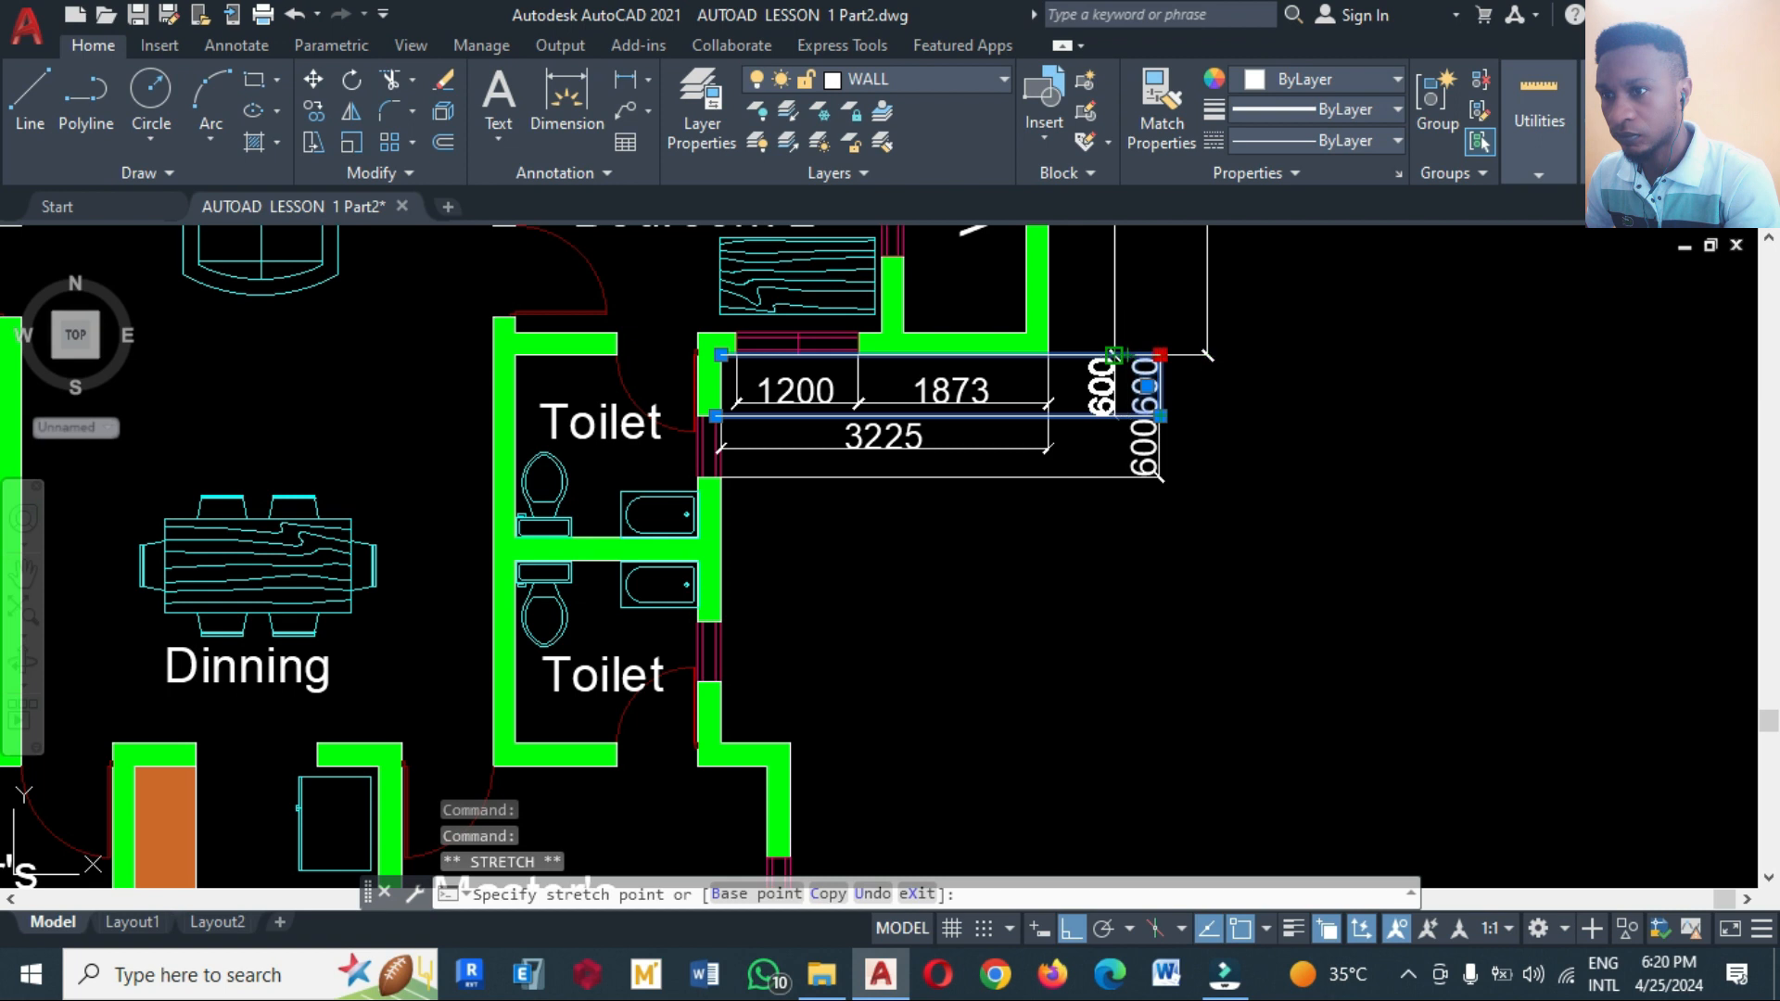
left_click(1158, 416)
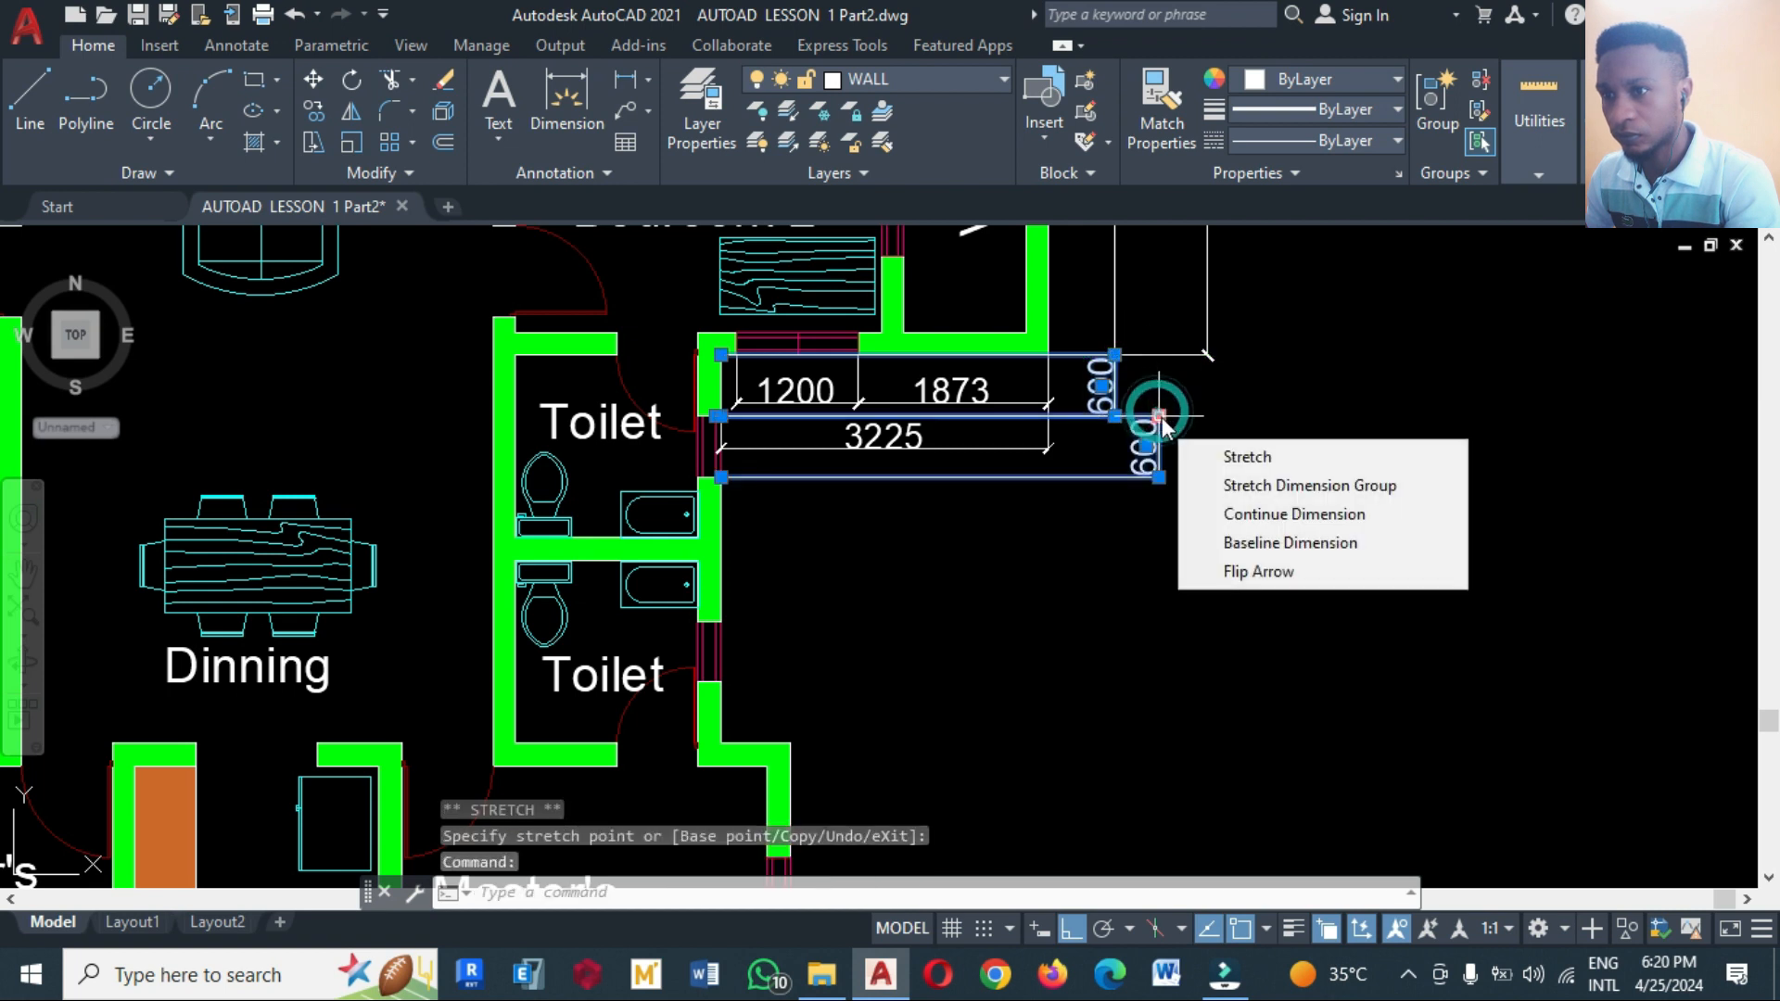
left_click(1157, 416)
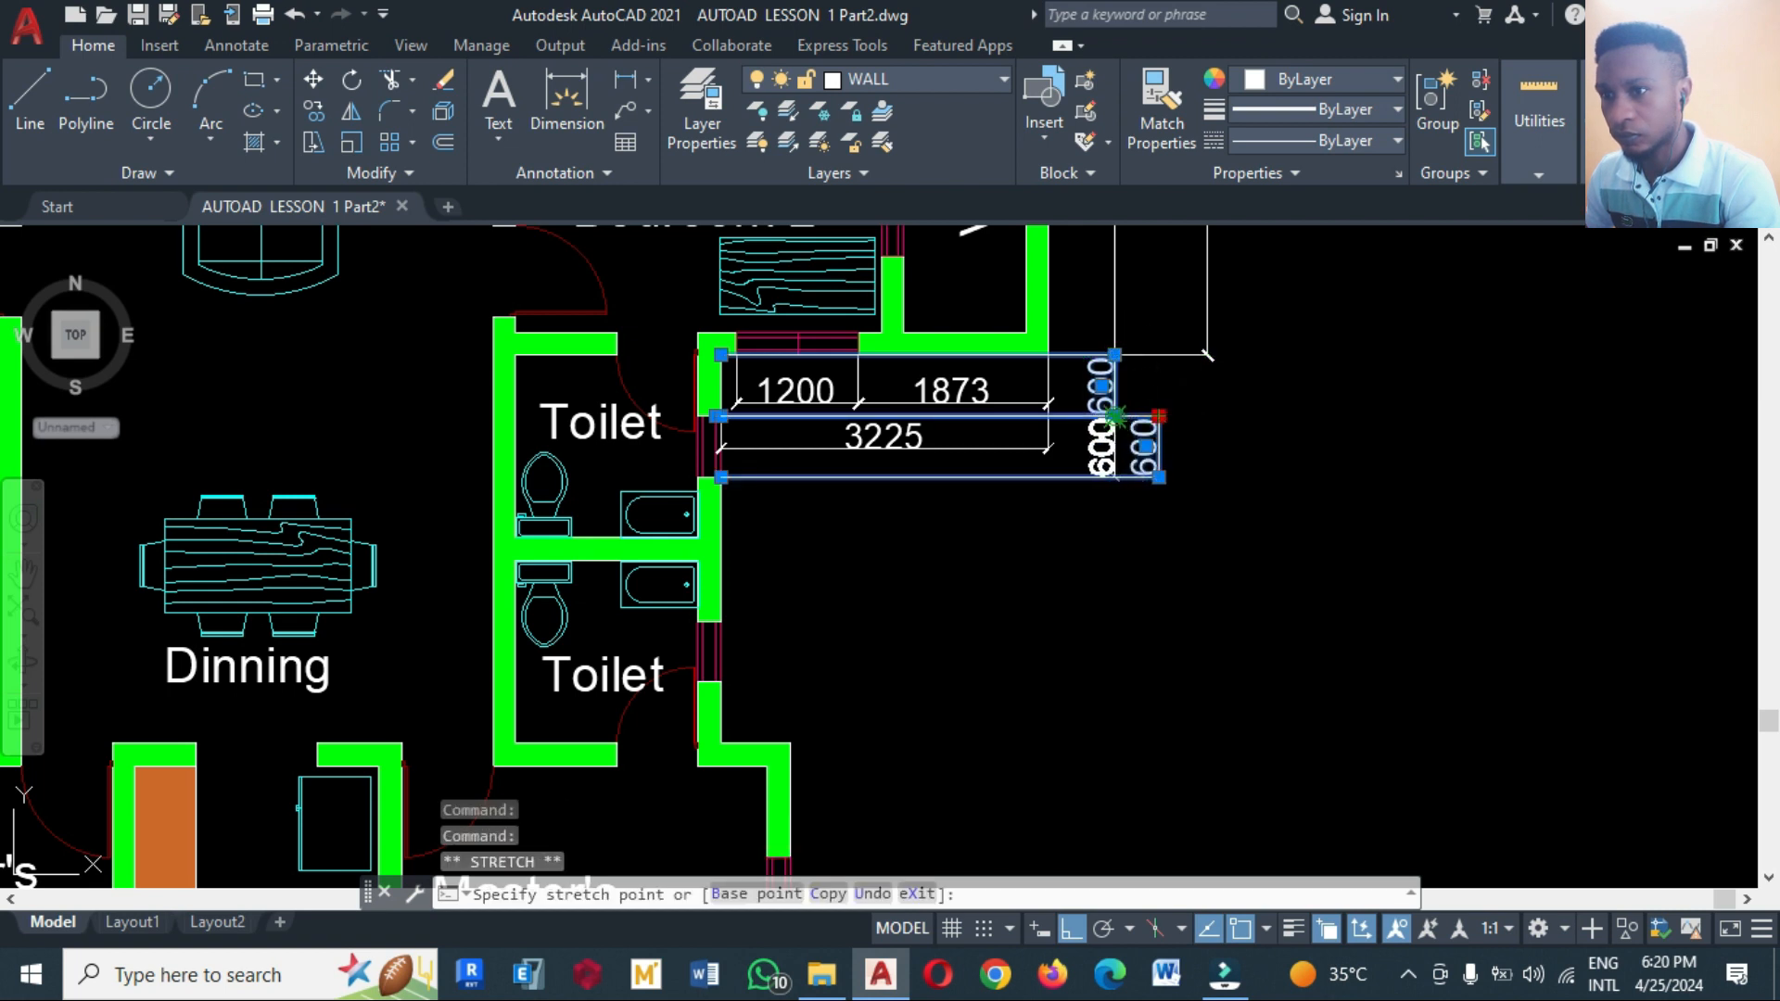
left_click(1114, 416)
key("Escape")
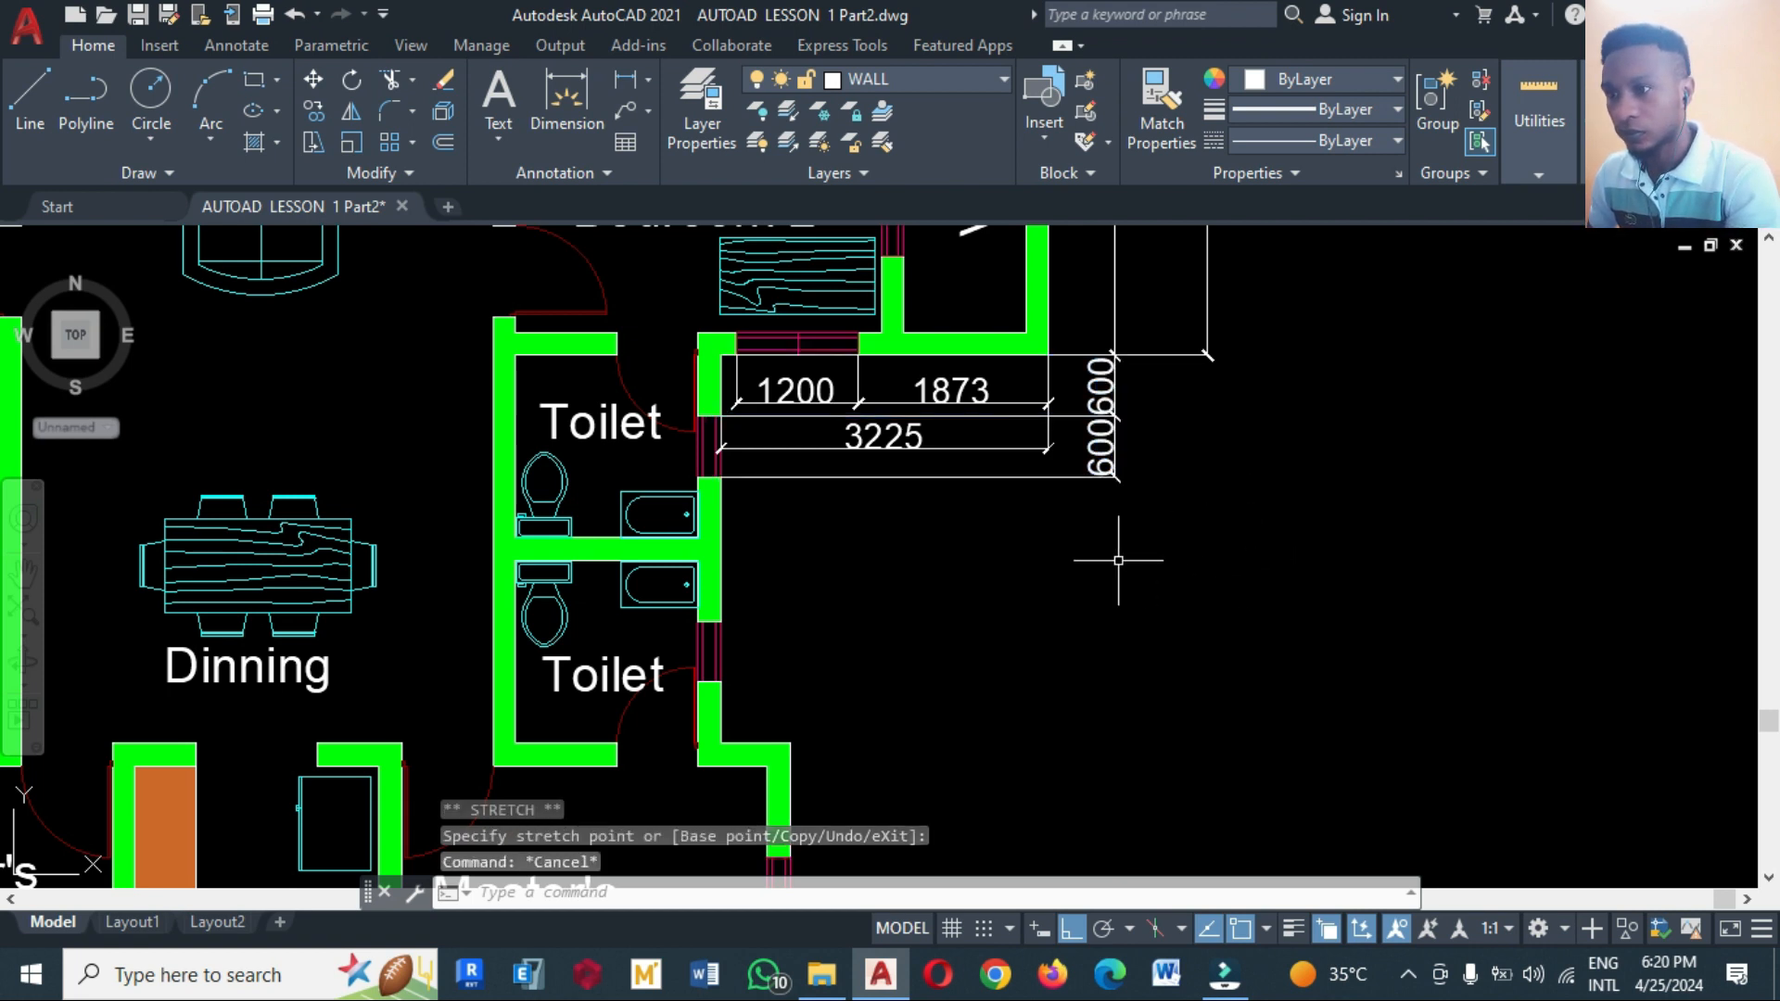
Add a vertical linear dimension for the outer wall segment between the two toilet windows, aligned with the dimensions above
left_click(625, 80)
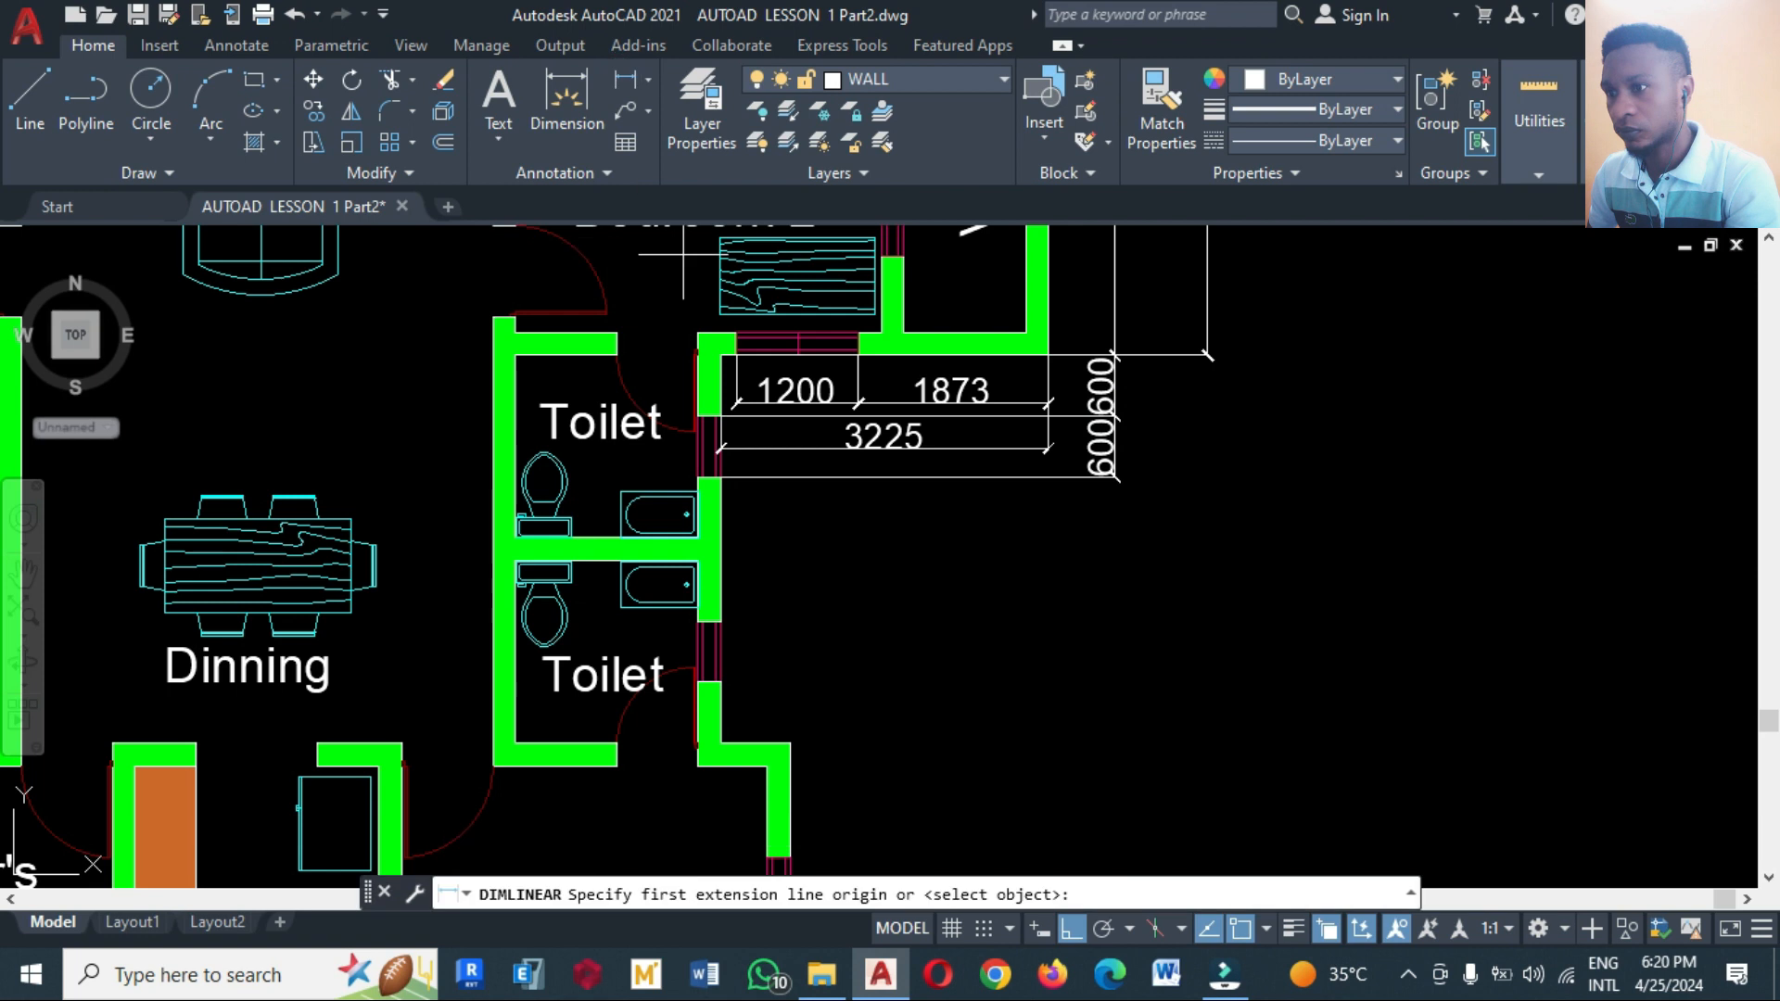
left_click(722, 477)
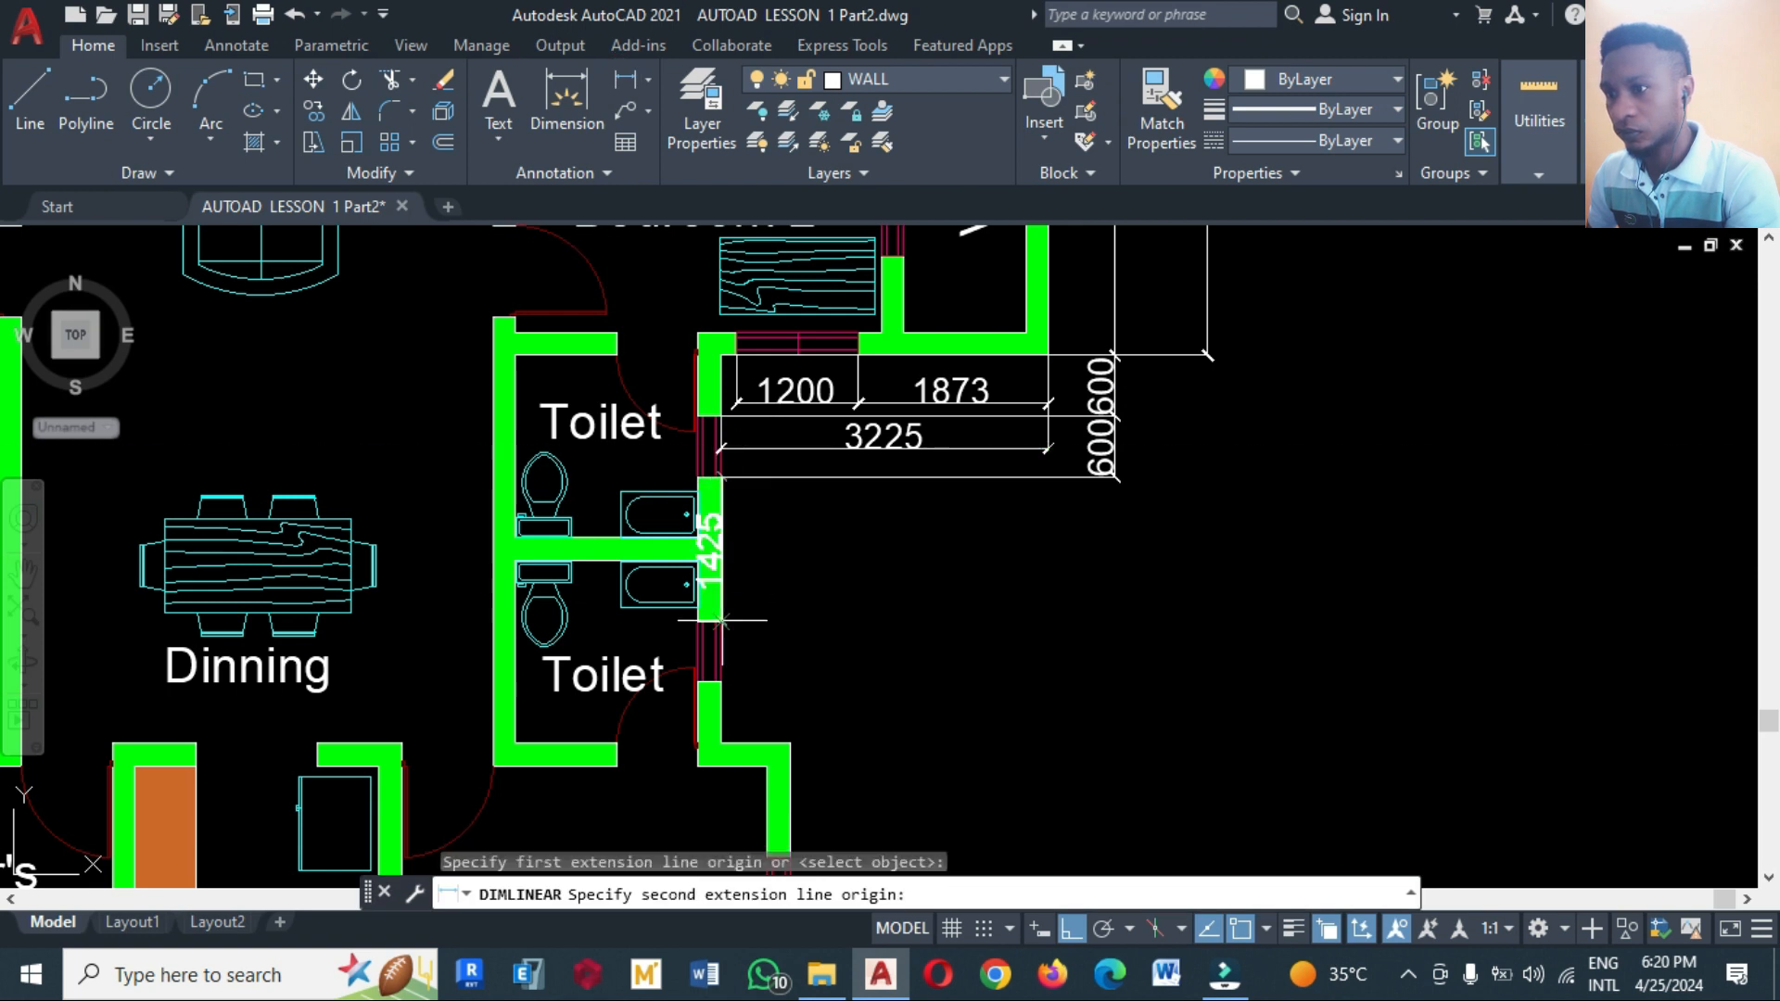
left_click(720, 621)
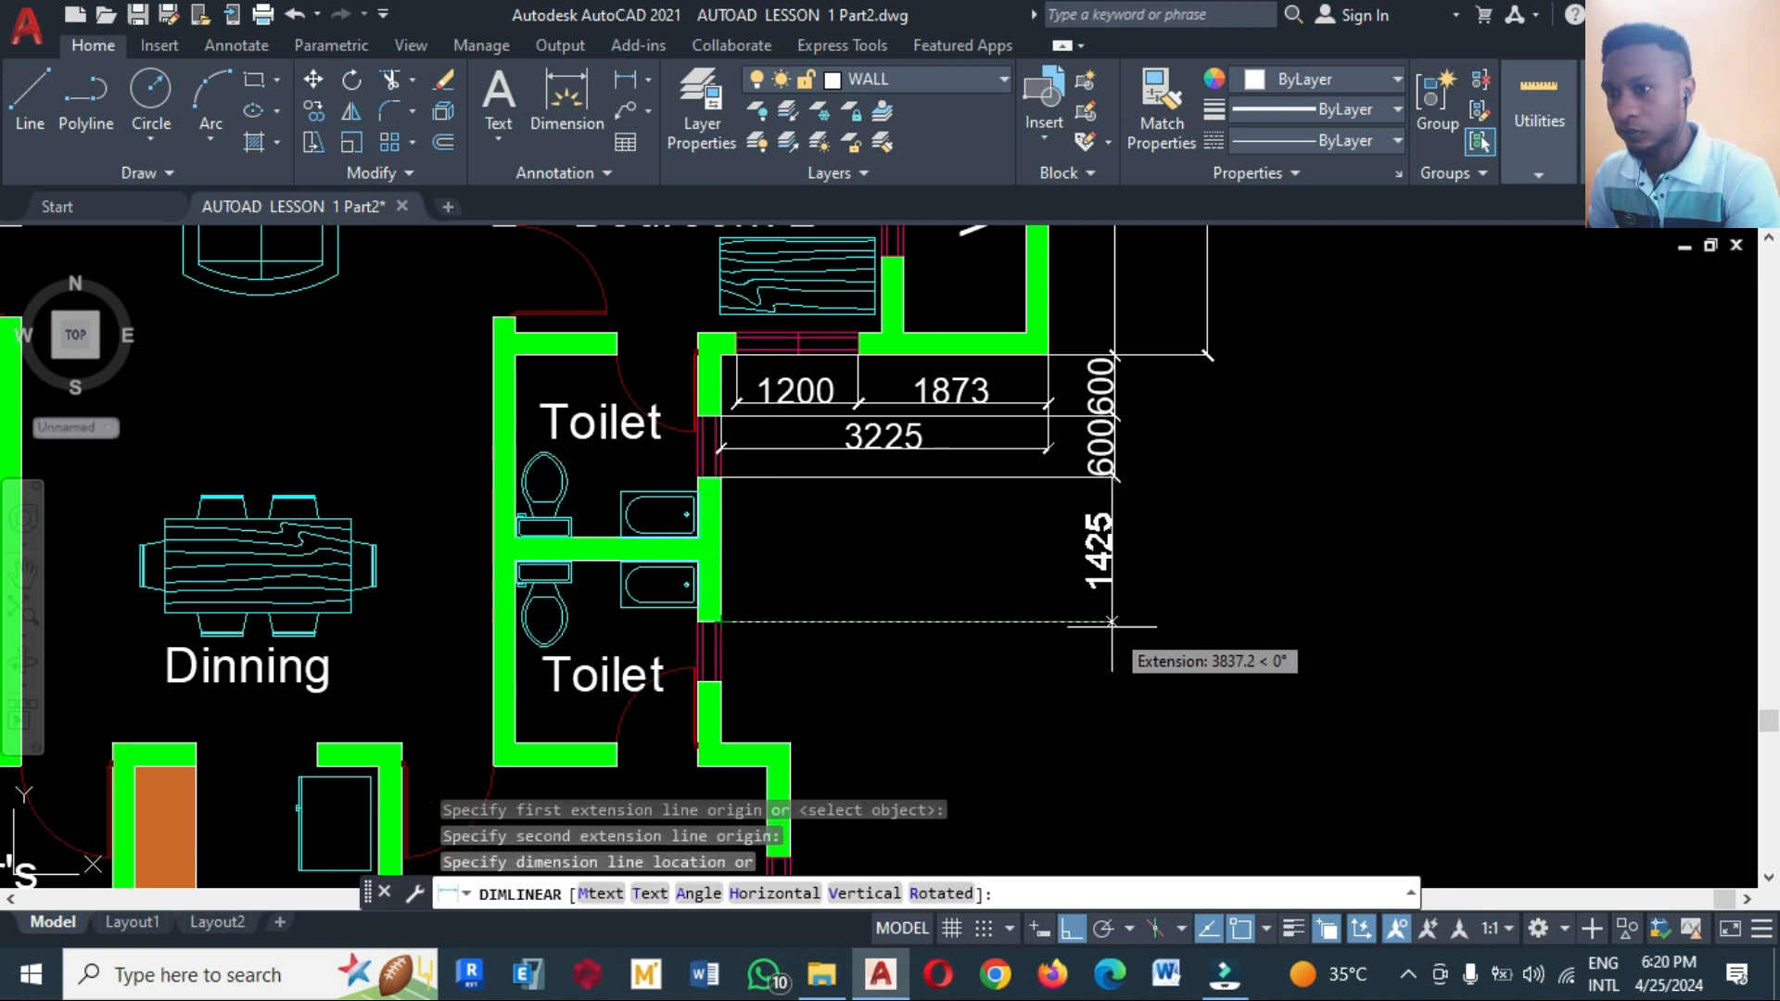
left_click(1112, 623)
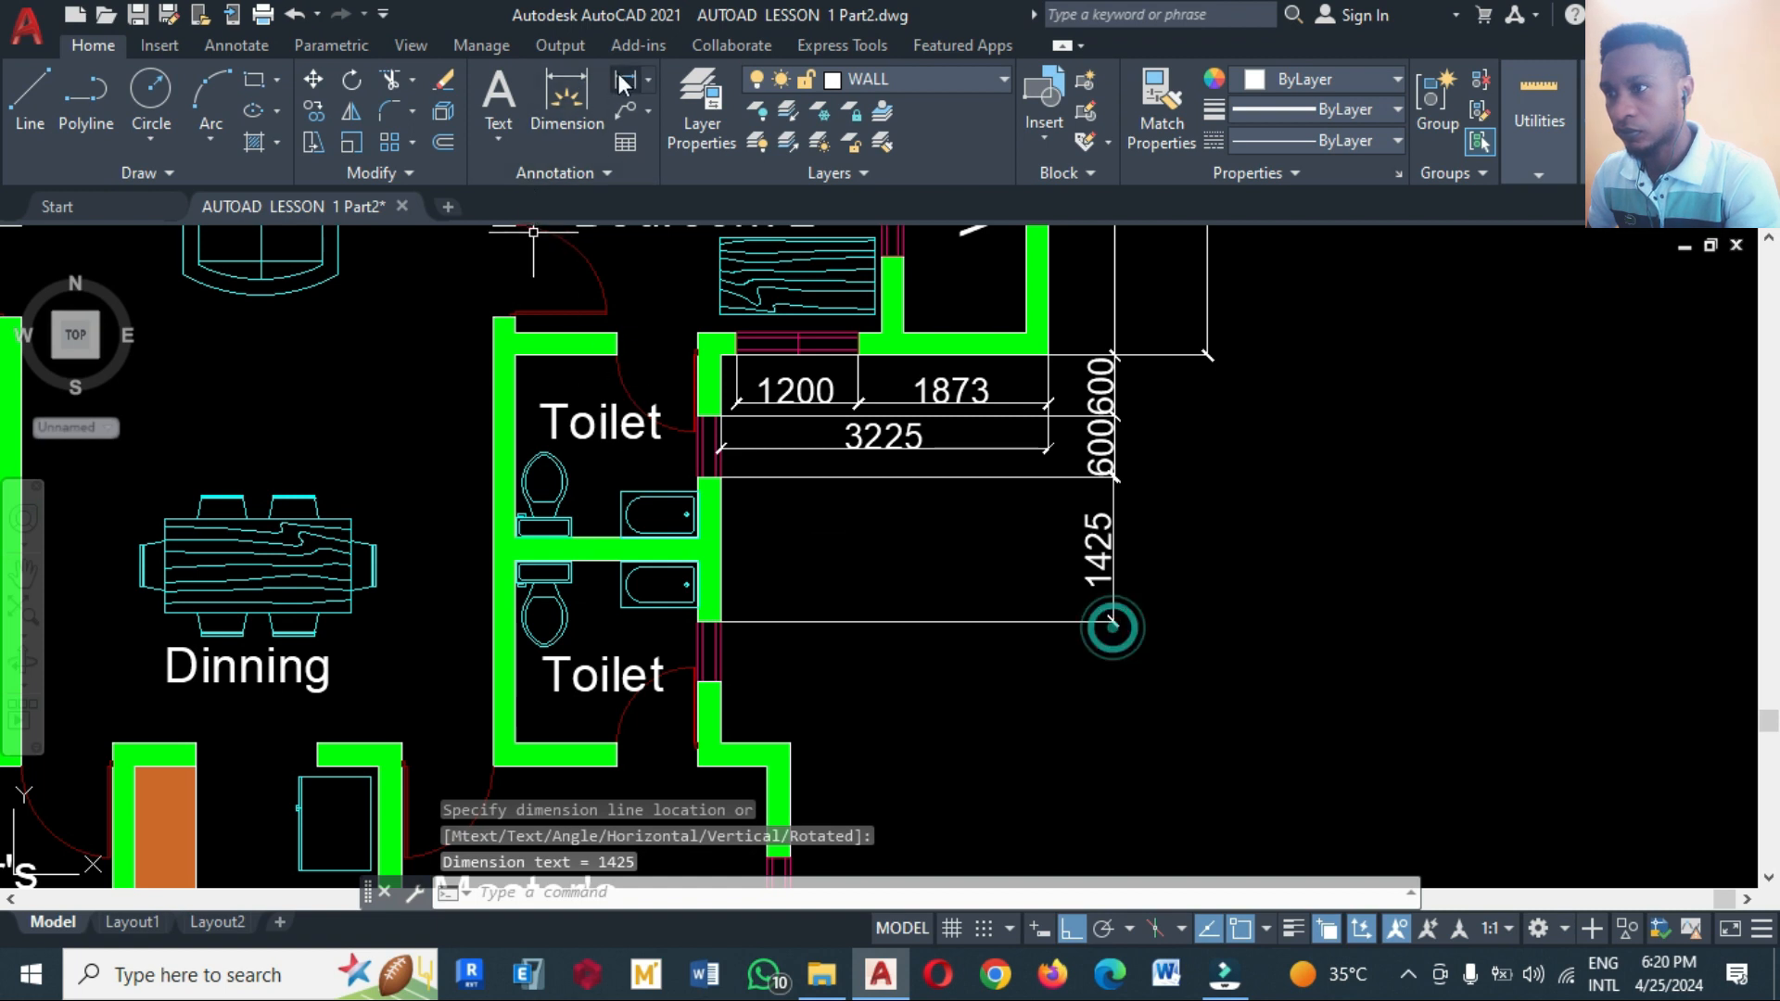
Add a vertical linear dimension across the lower toilet window, aligned with the existing dimension chain
key("space")
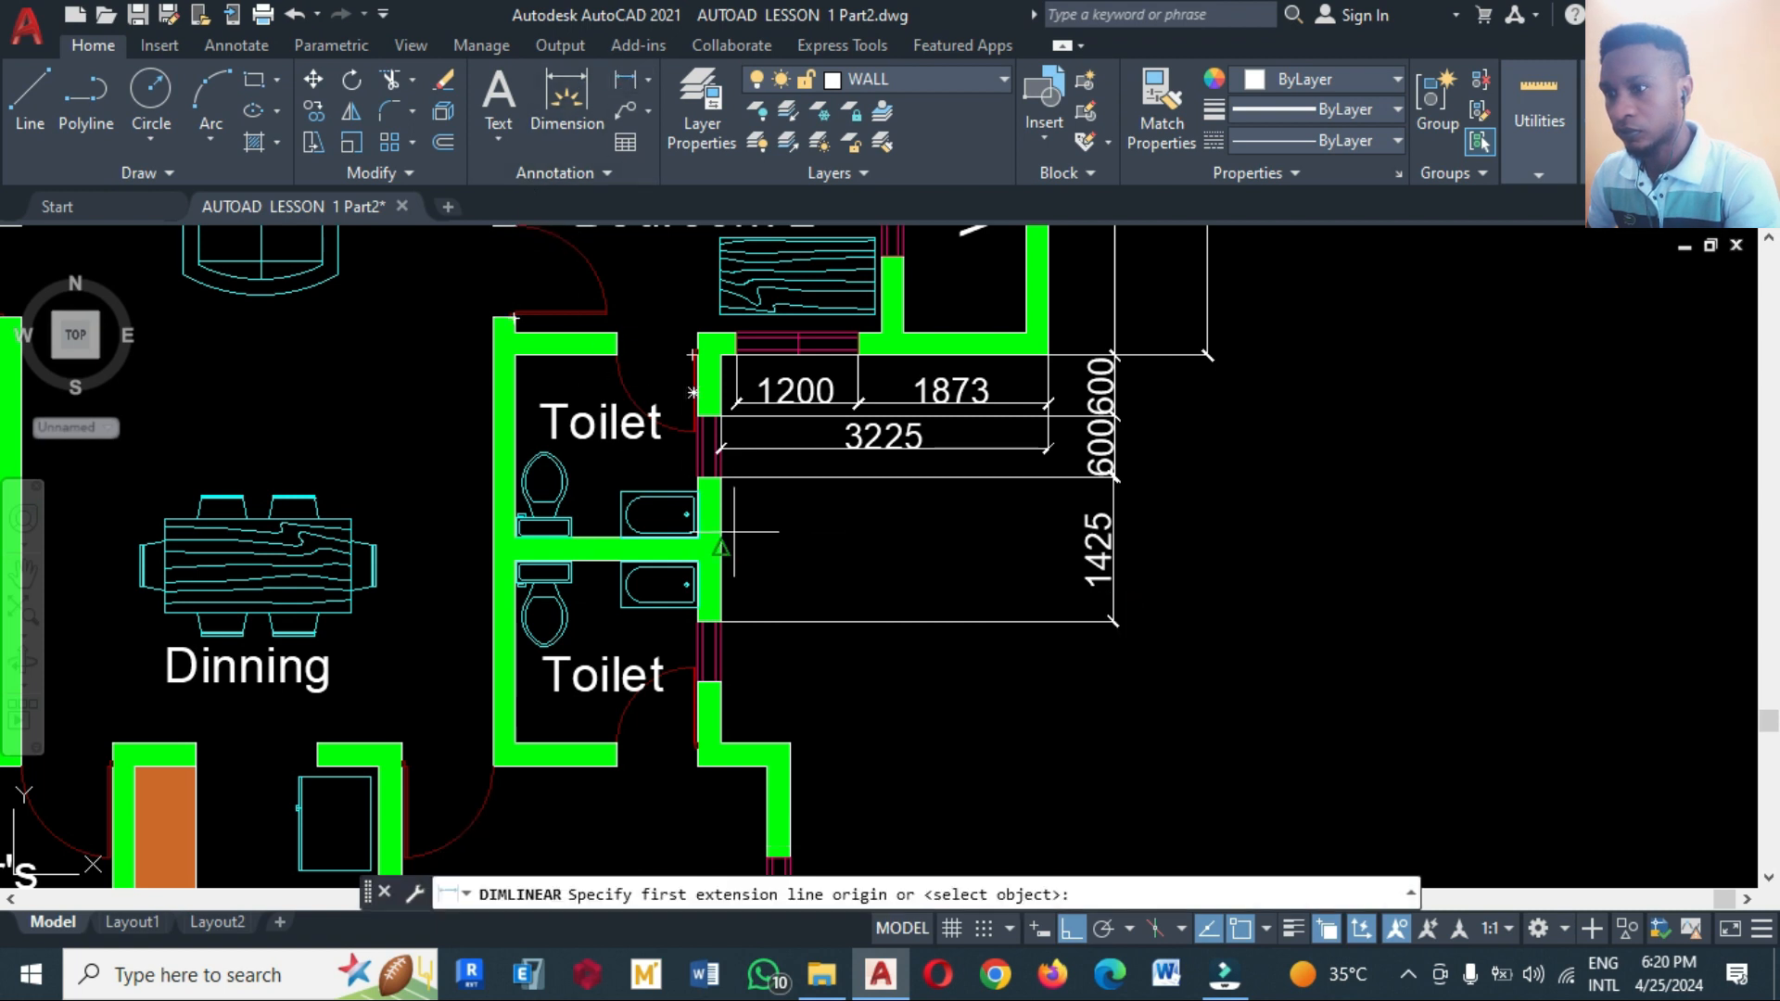
left_click(720, 621)
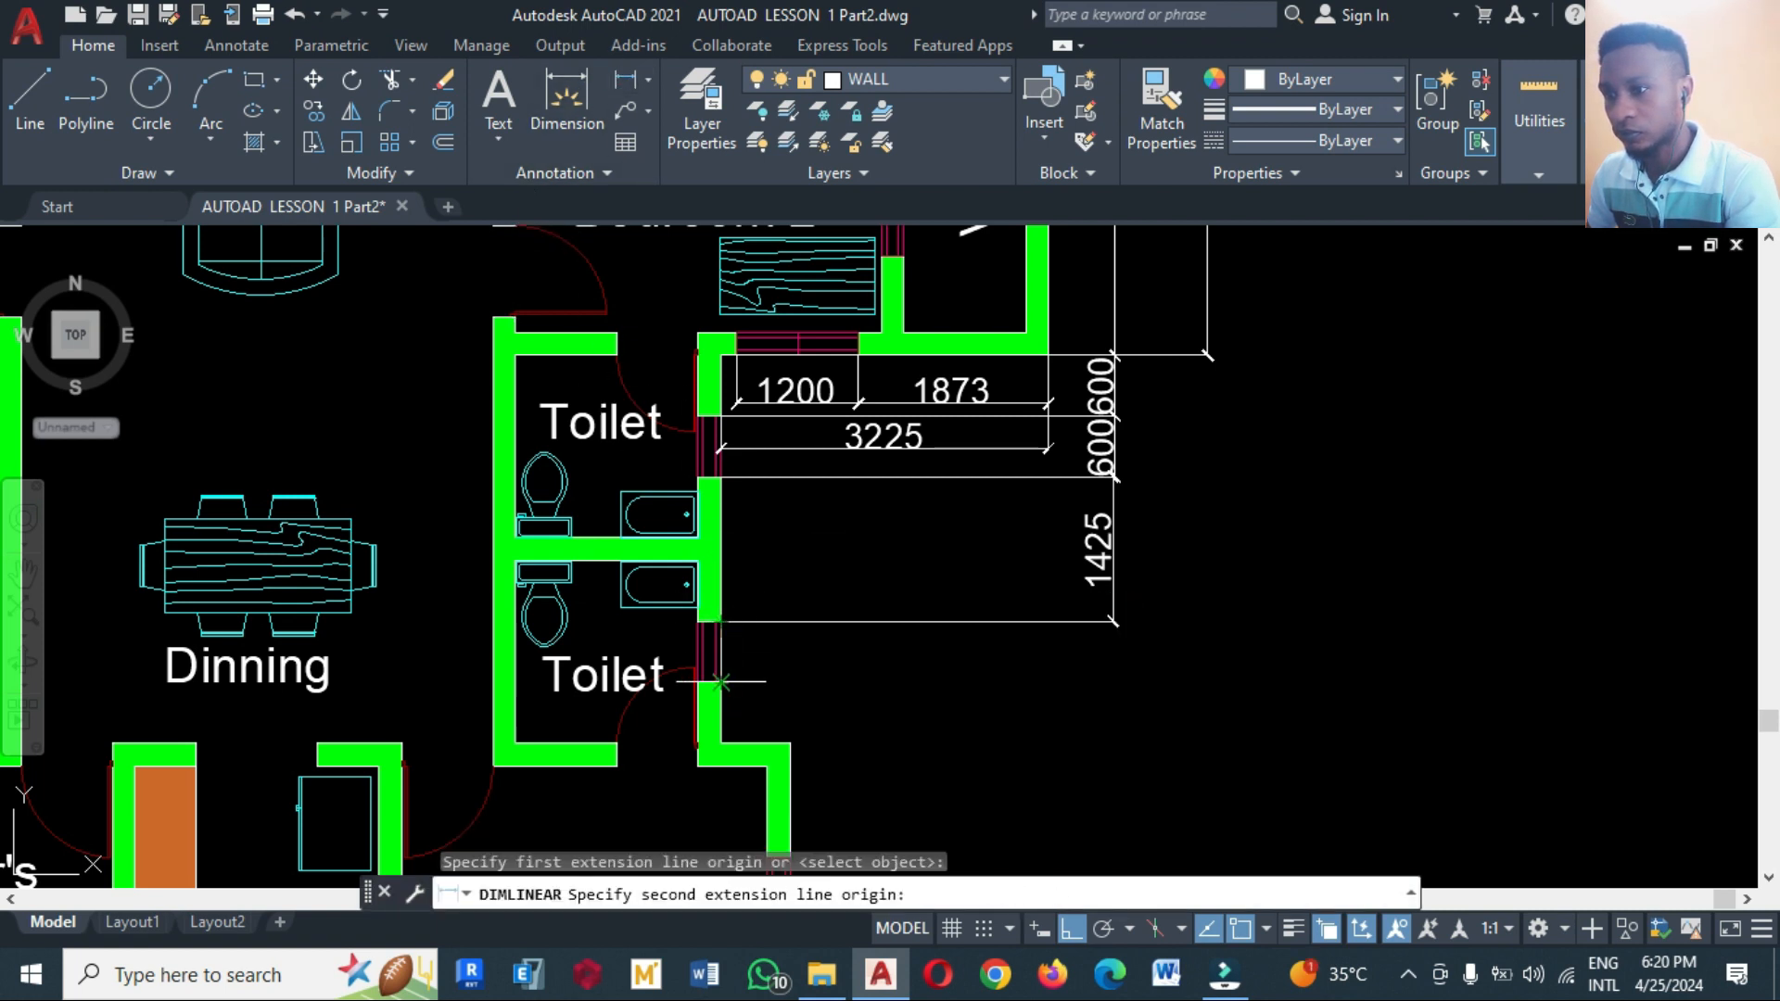
left_click(721, 683)
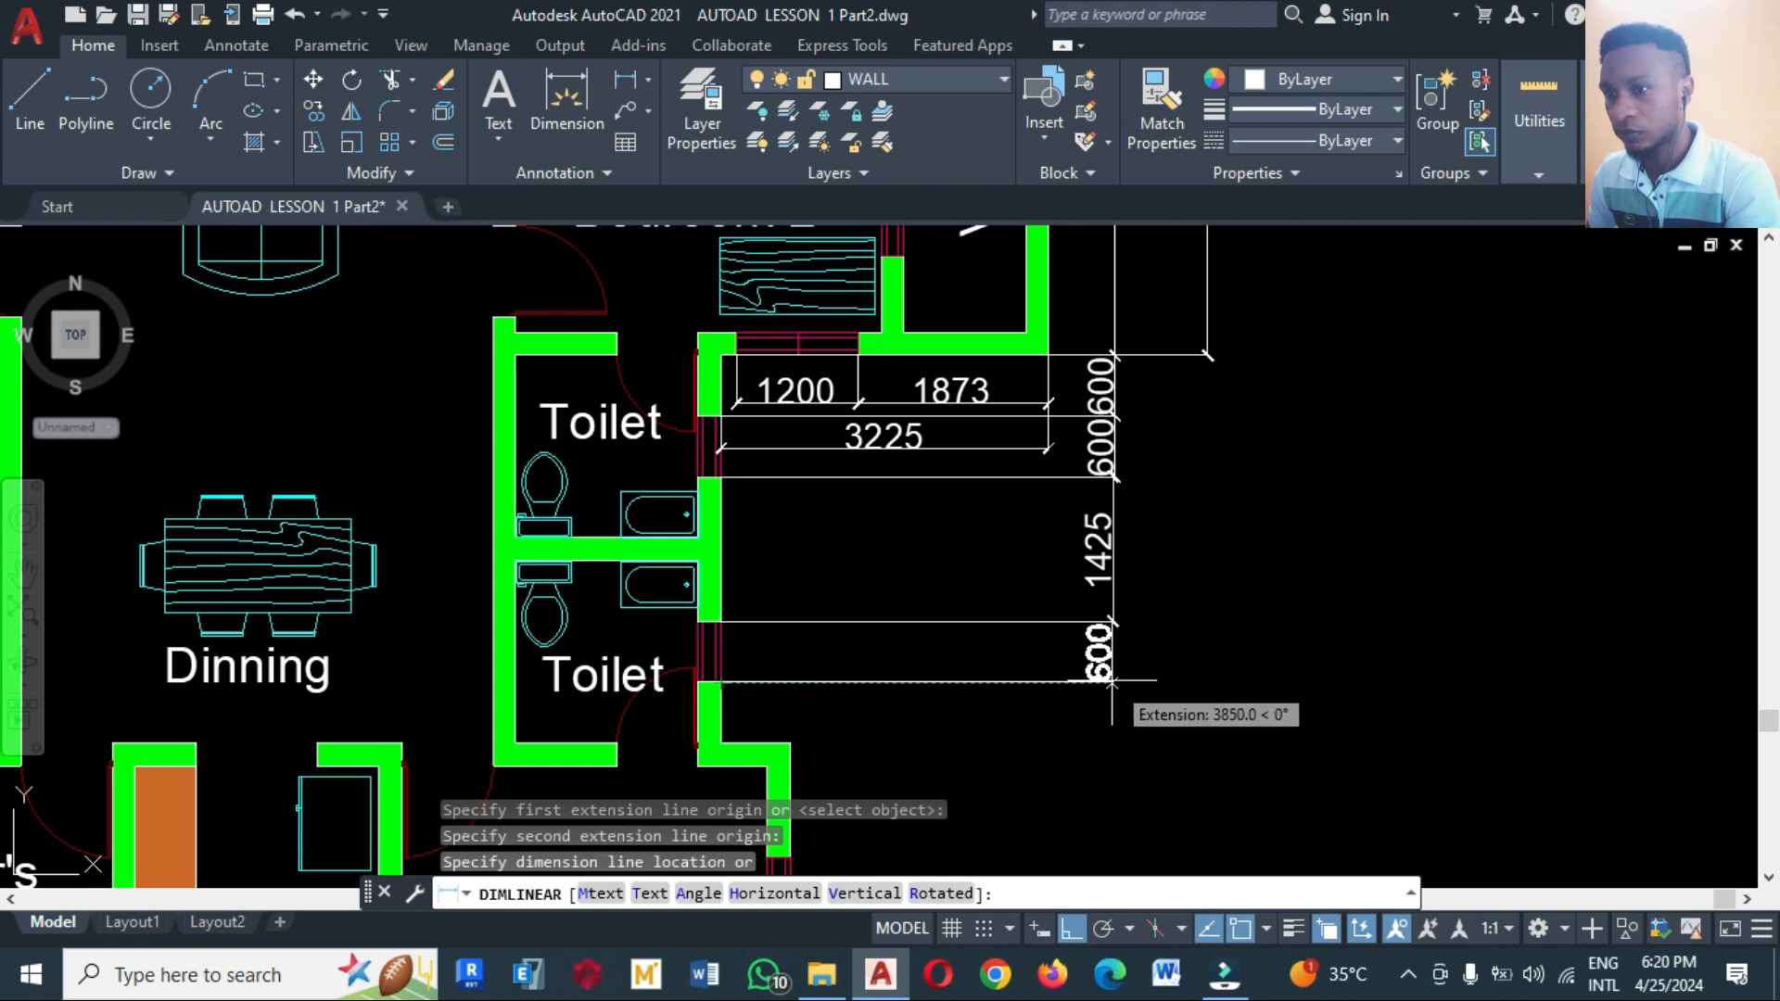
left_click(1113, 682)
Add a vertical linear dimension from the lower toilet window's bottom edge to the Master's bedroom wall, aligned with the chain
left_click(623, 83)
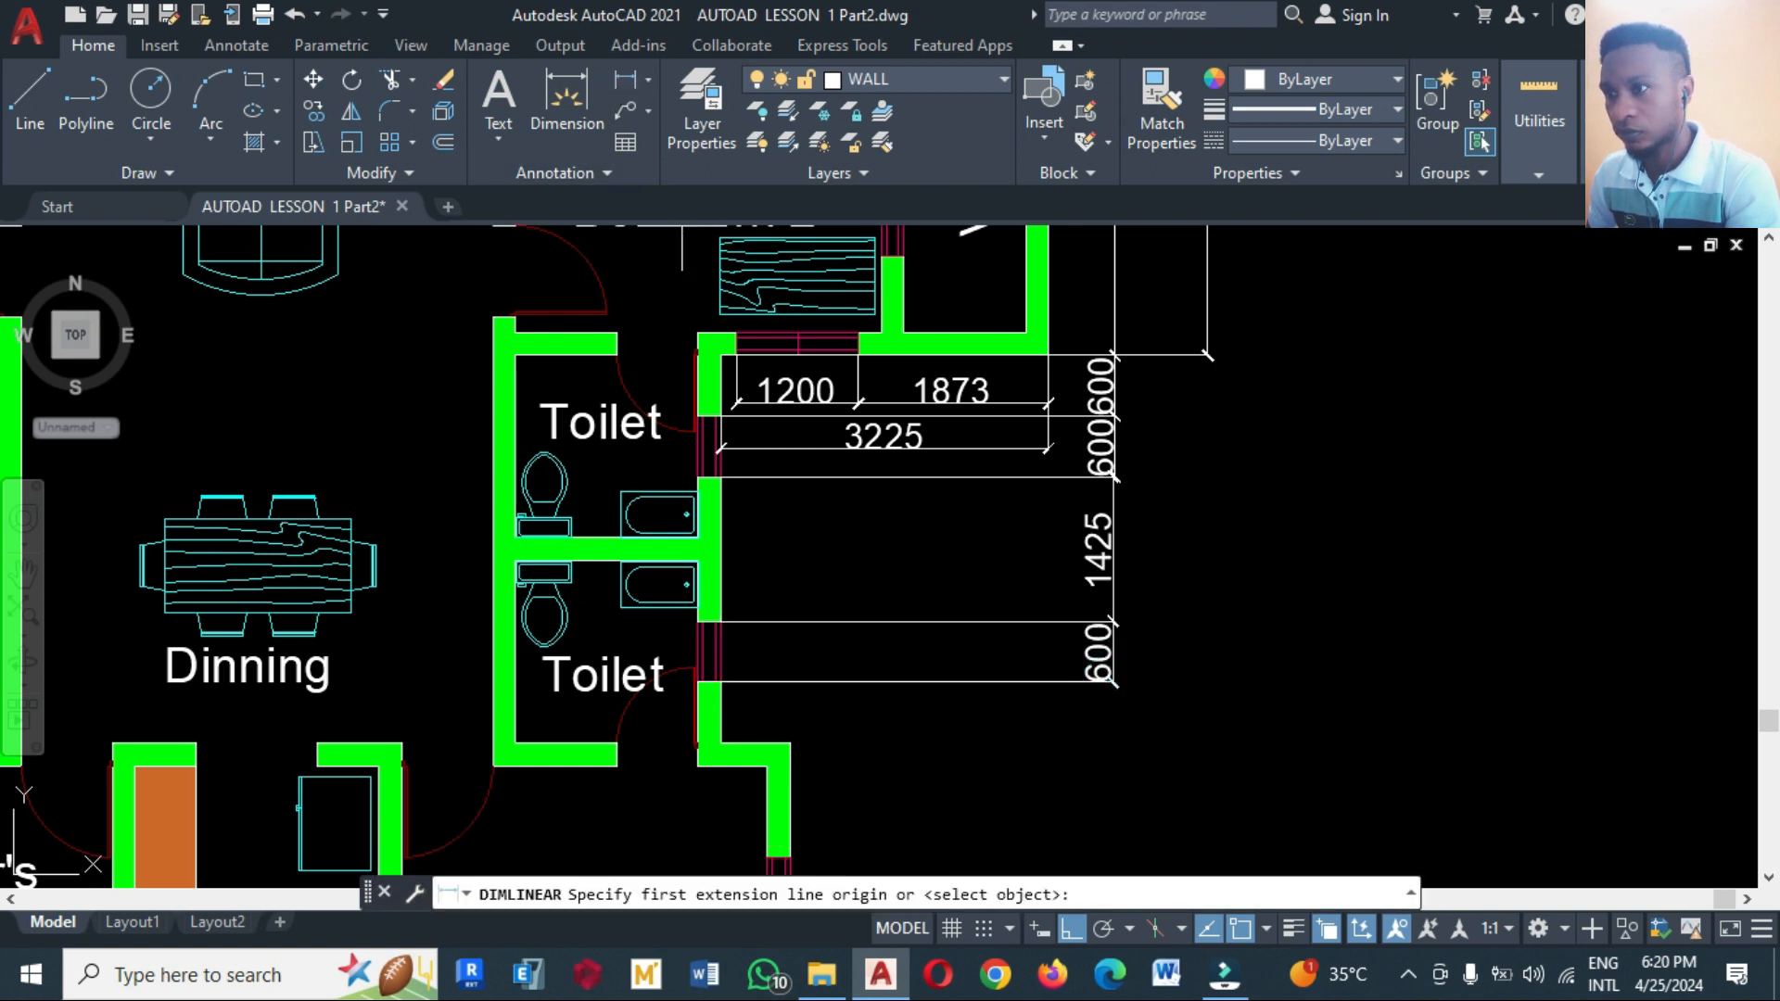
left_click(721, 684)
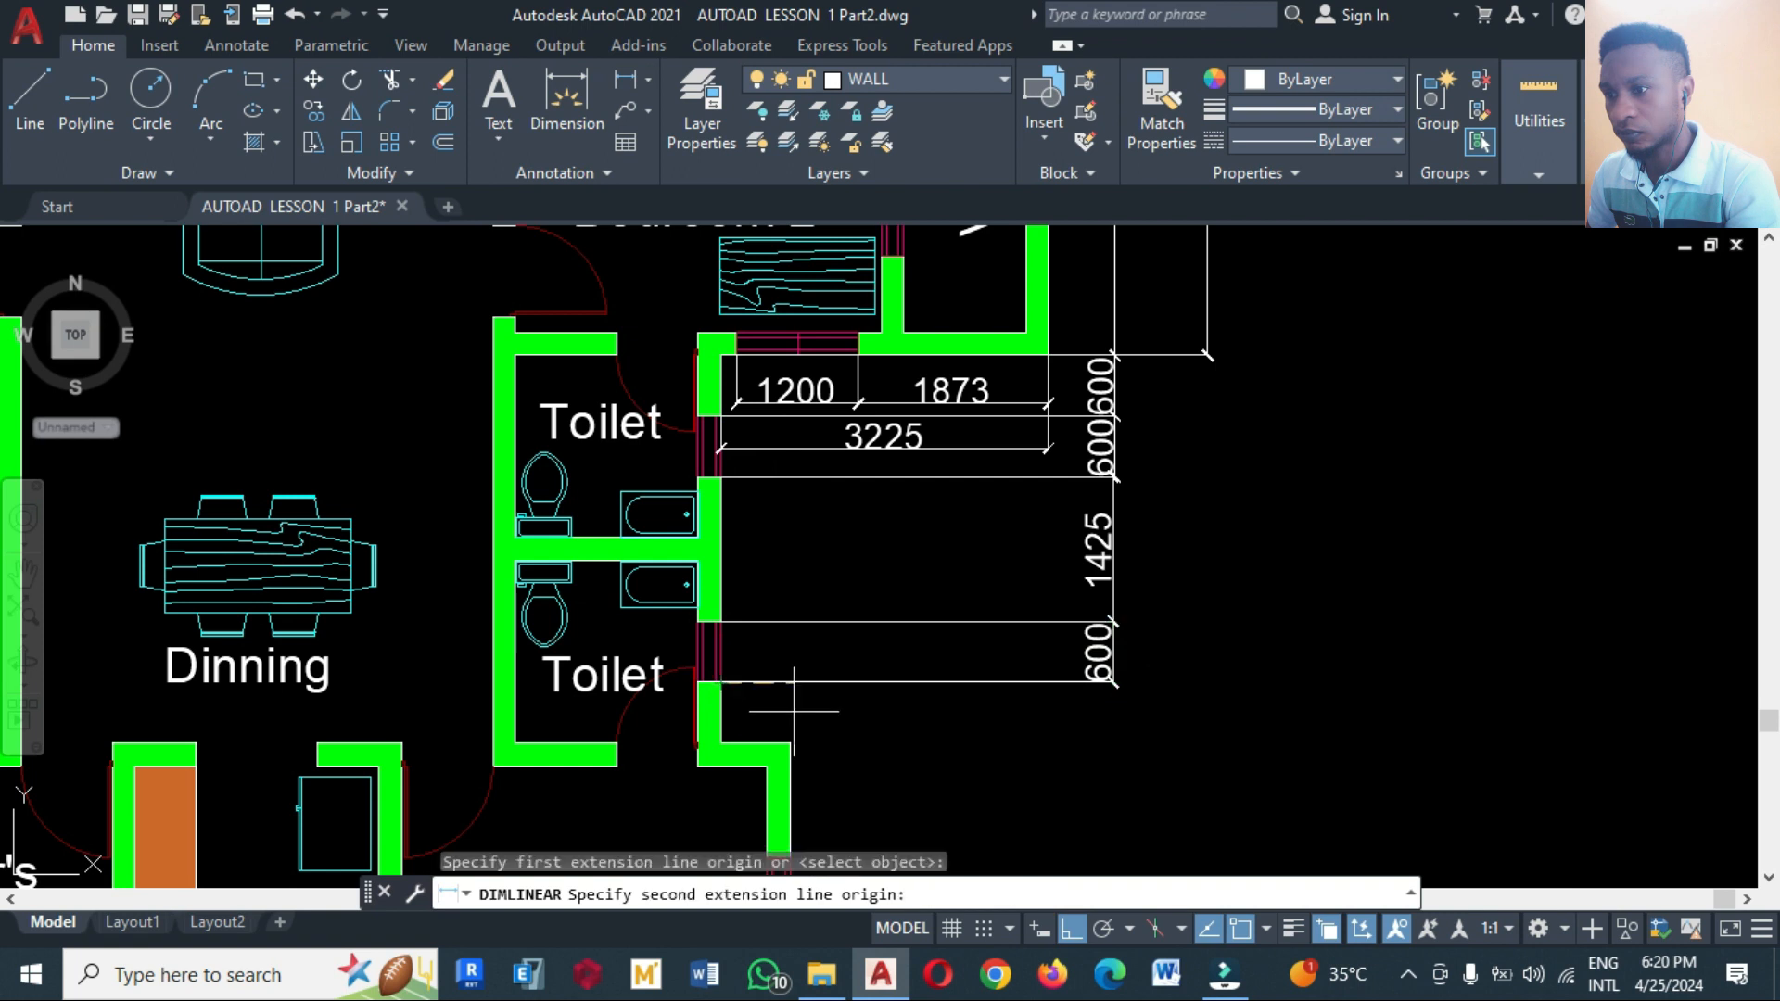
left_click(721, 743)
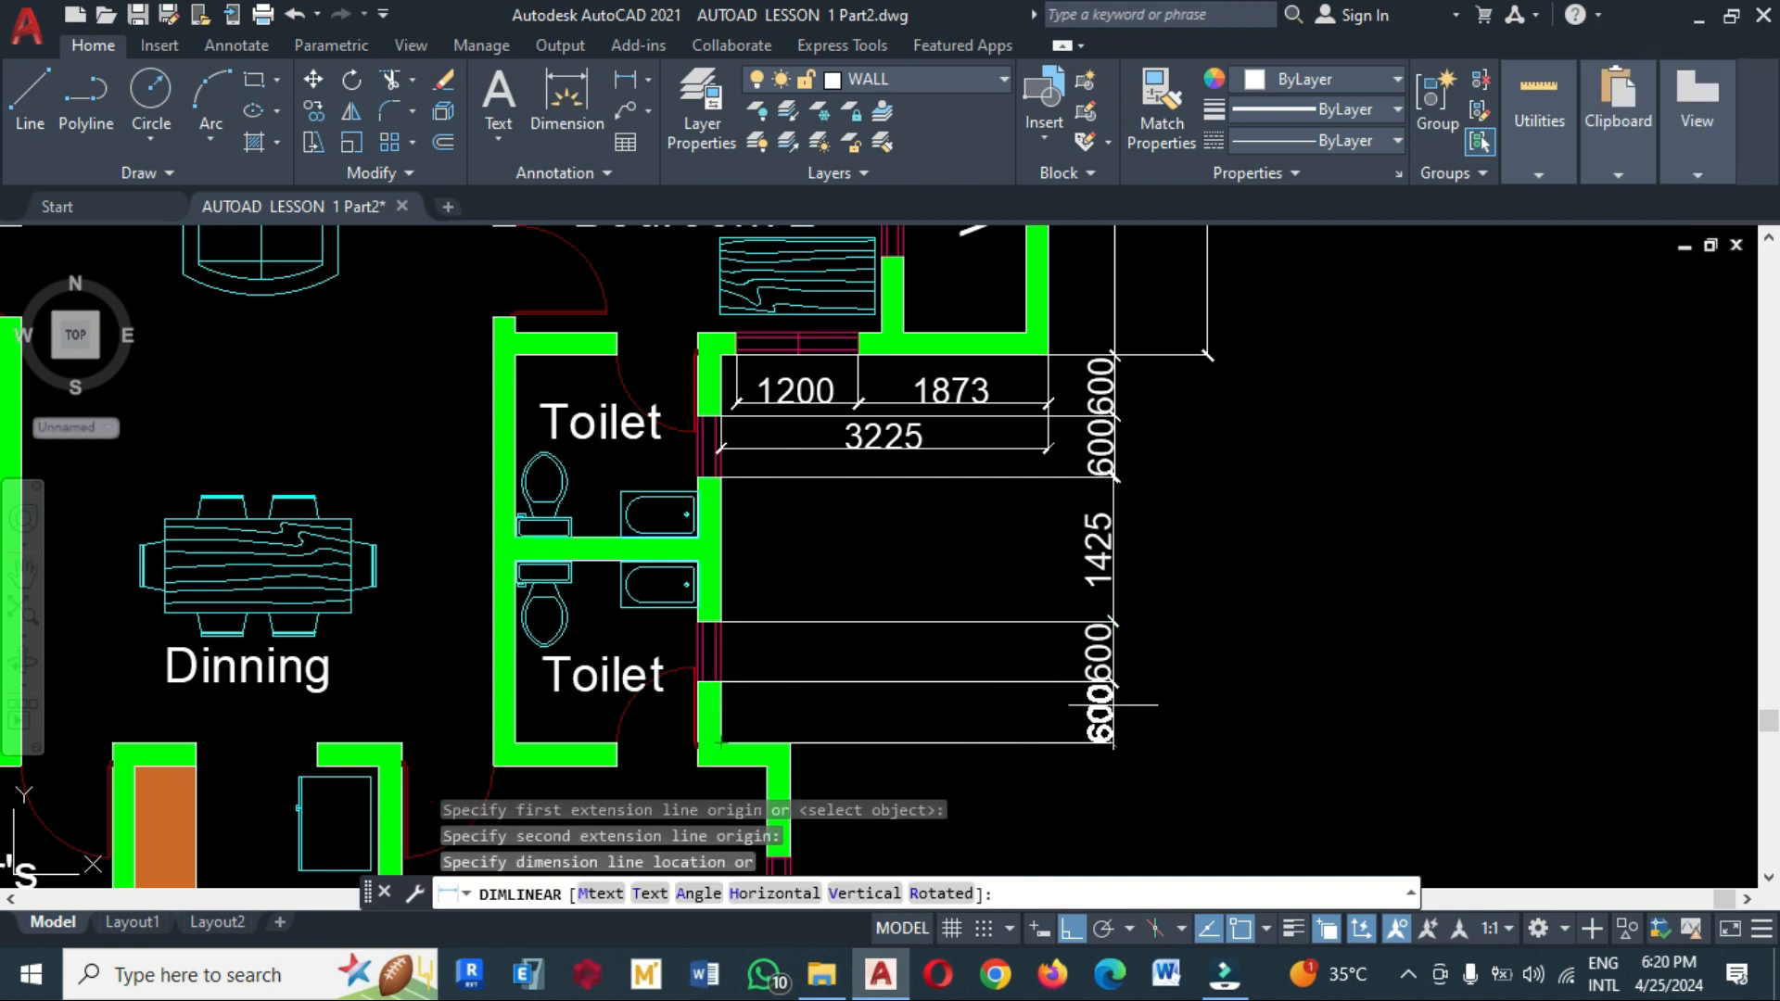
left_click(1109, 704)
Add a vertical linear dimension from the Master's bedroom outer corner to the upper edge of its side window, continuing the chain
left_click(622, 78)
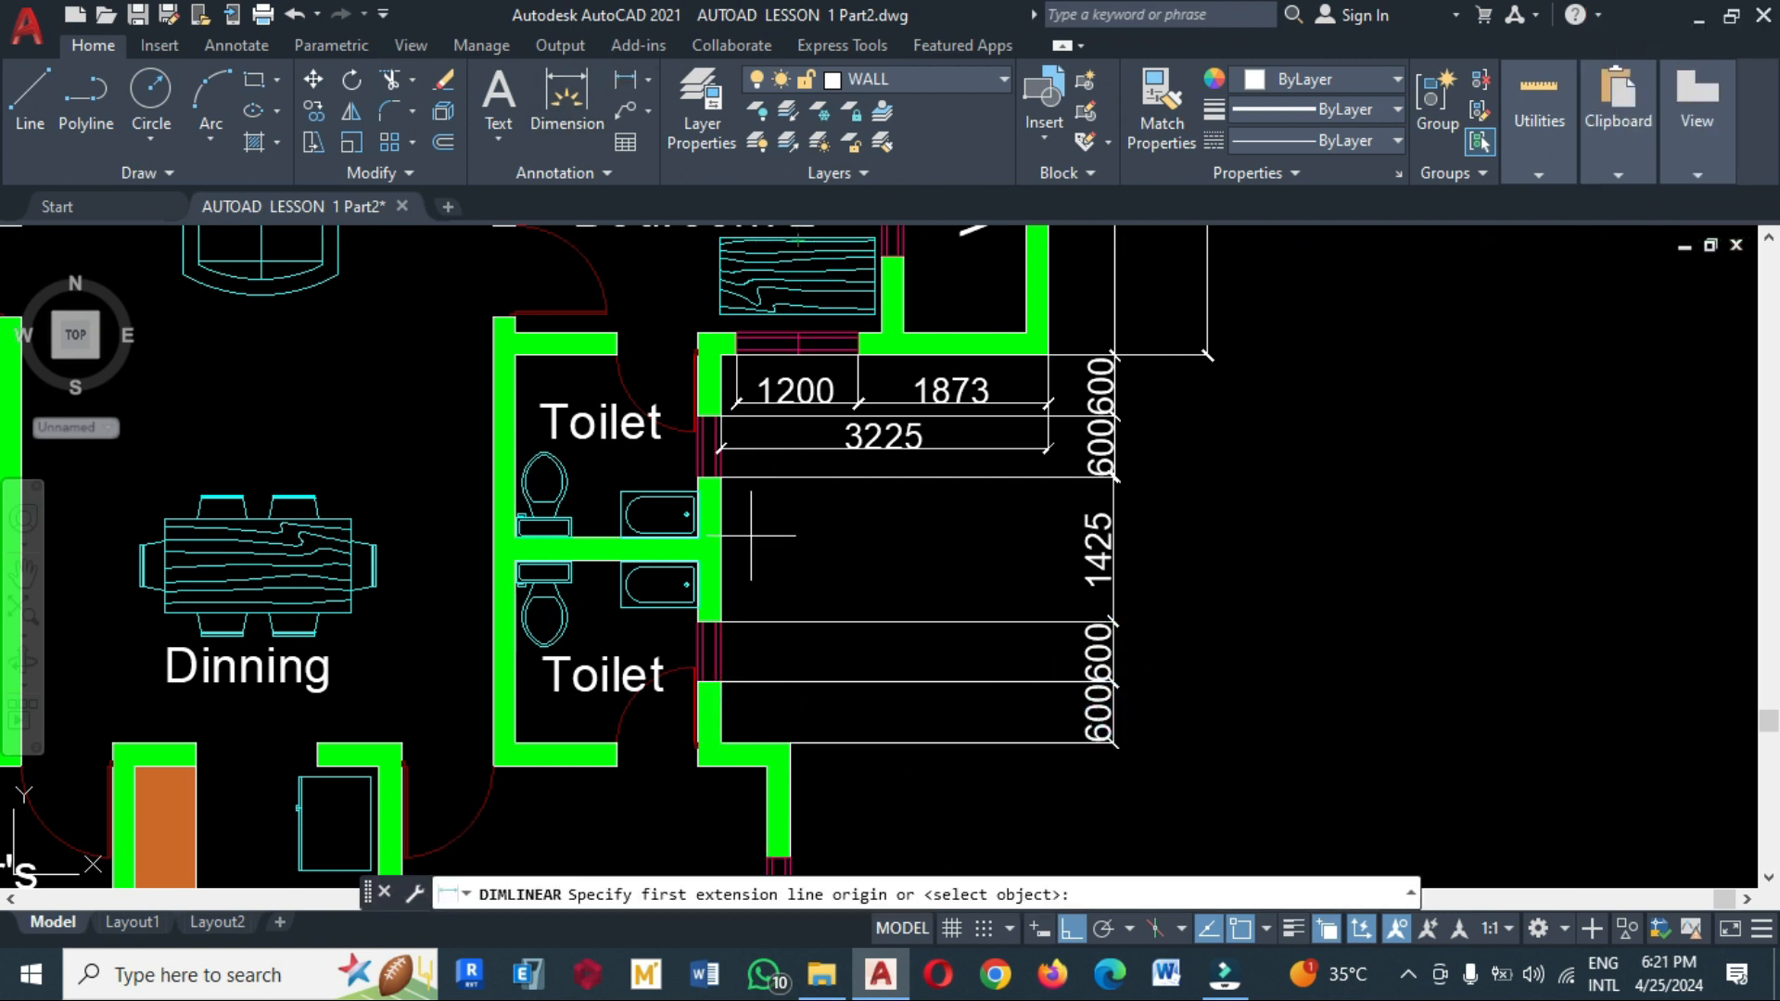
left_click(790, 742)
scroll(843, 686, "down", 7)
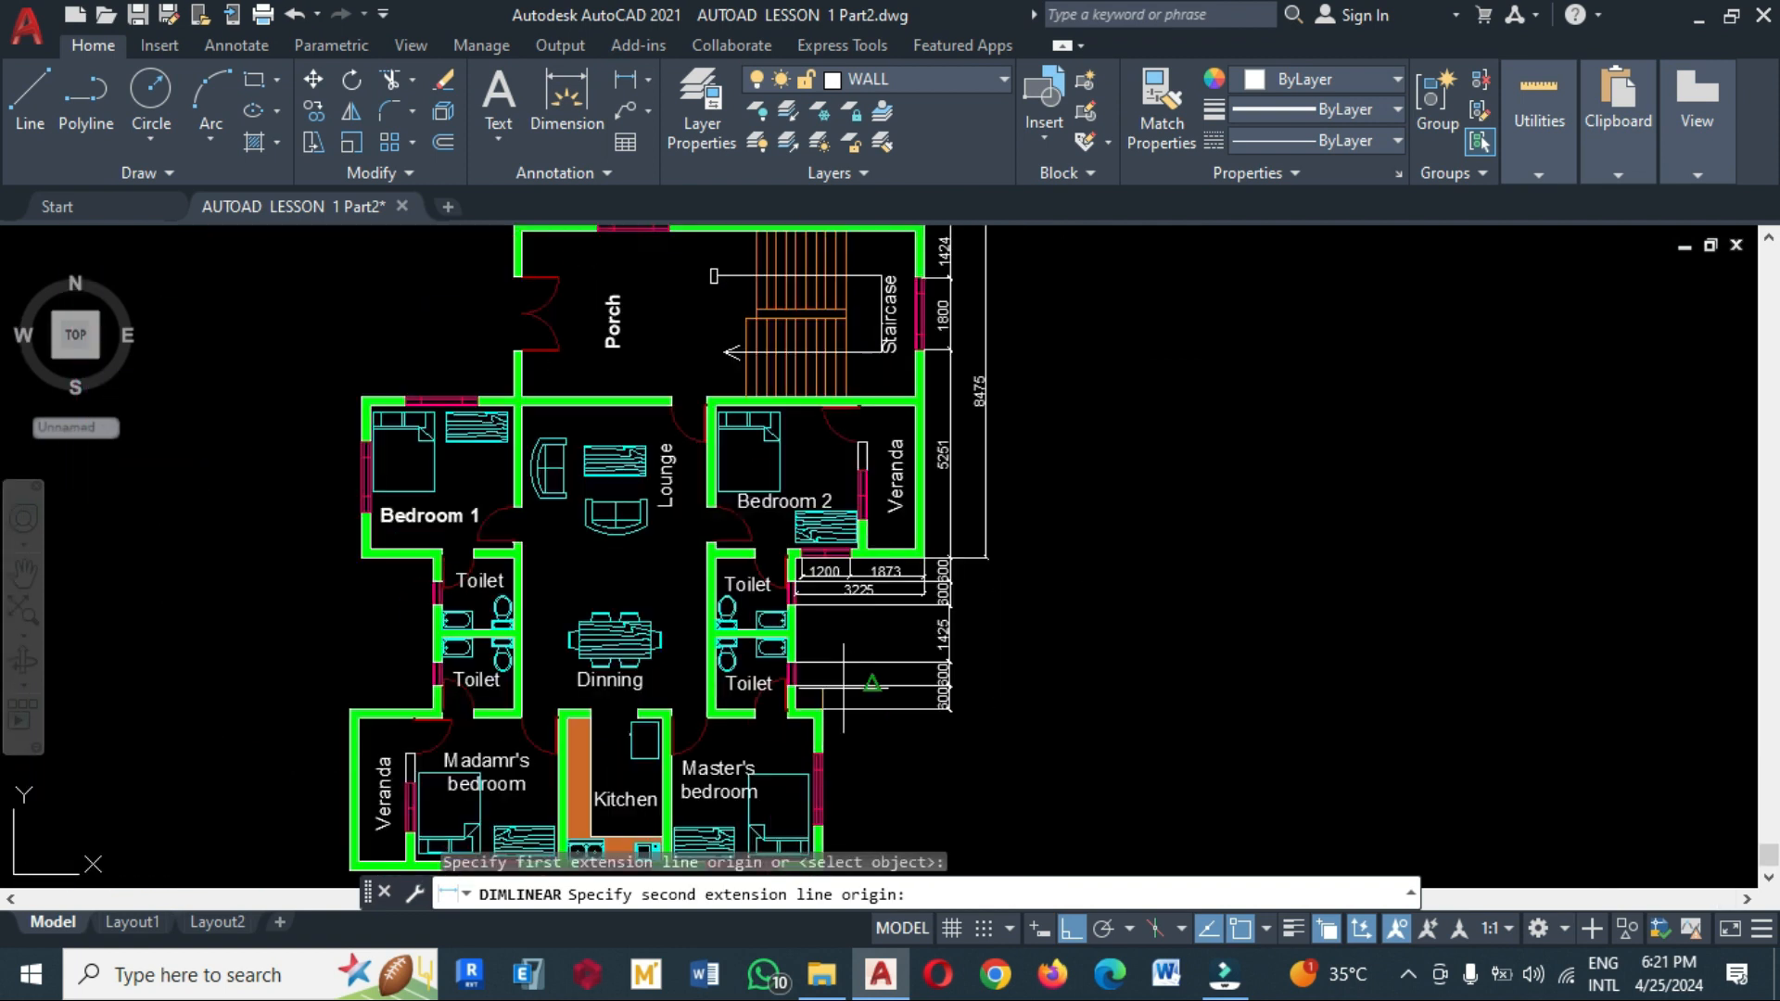
scroll(906, 612, "down", 3)
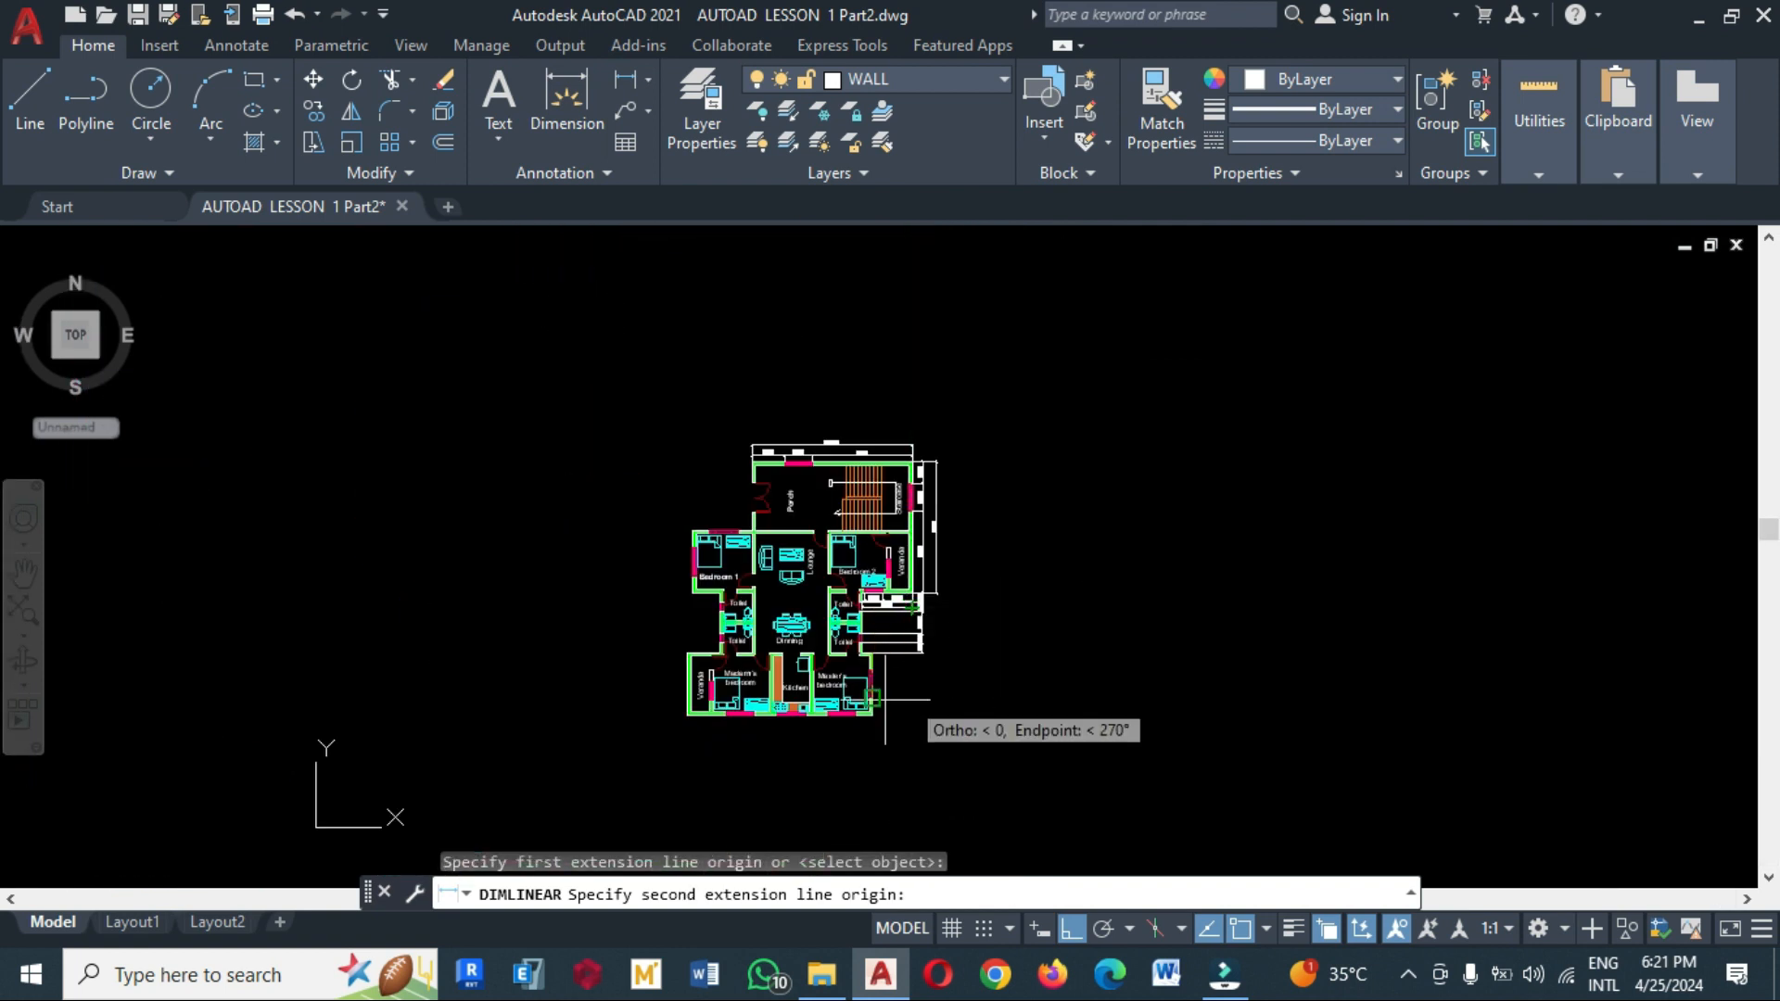
scroll(885, 709, "up", 3)
scroll(920, 647, "up", 4)
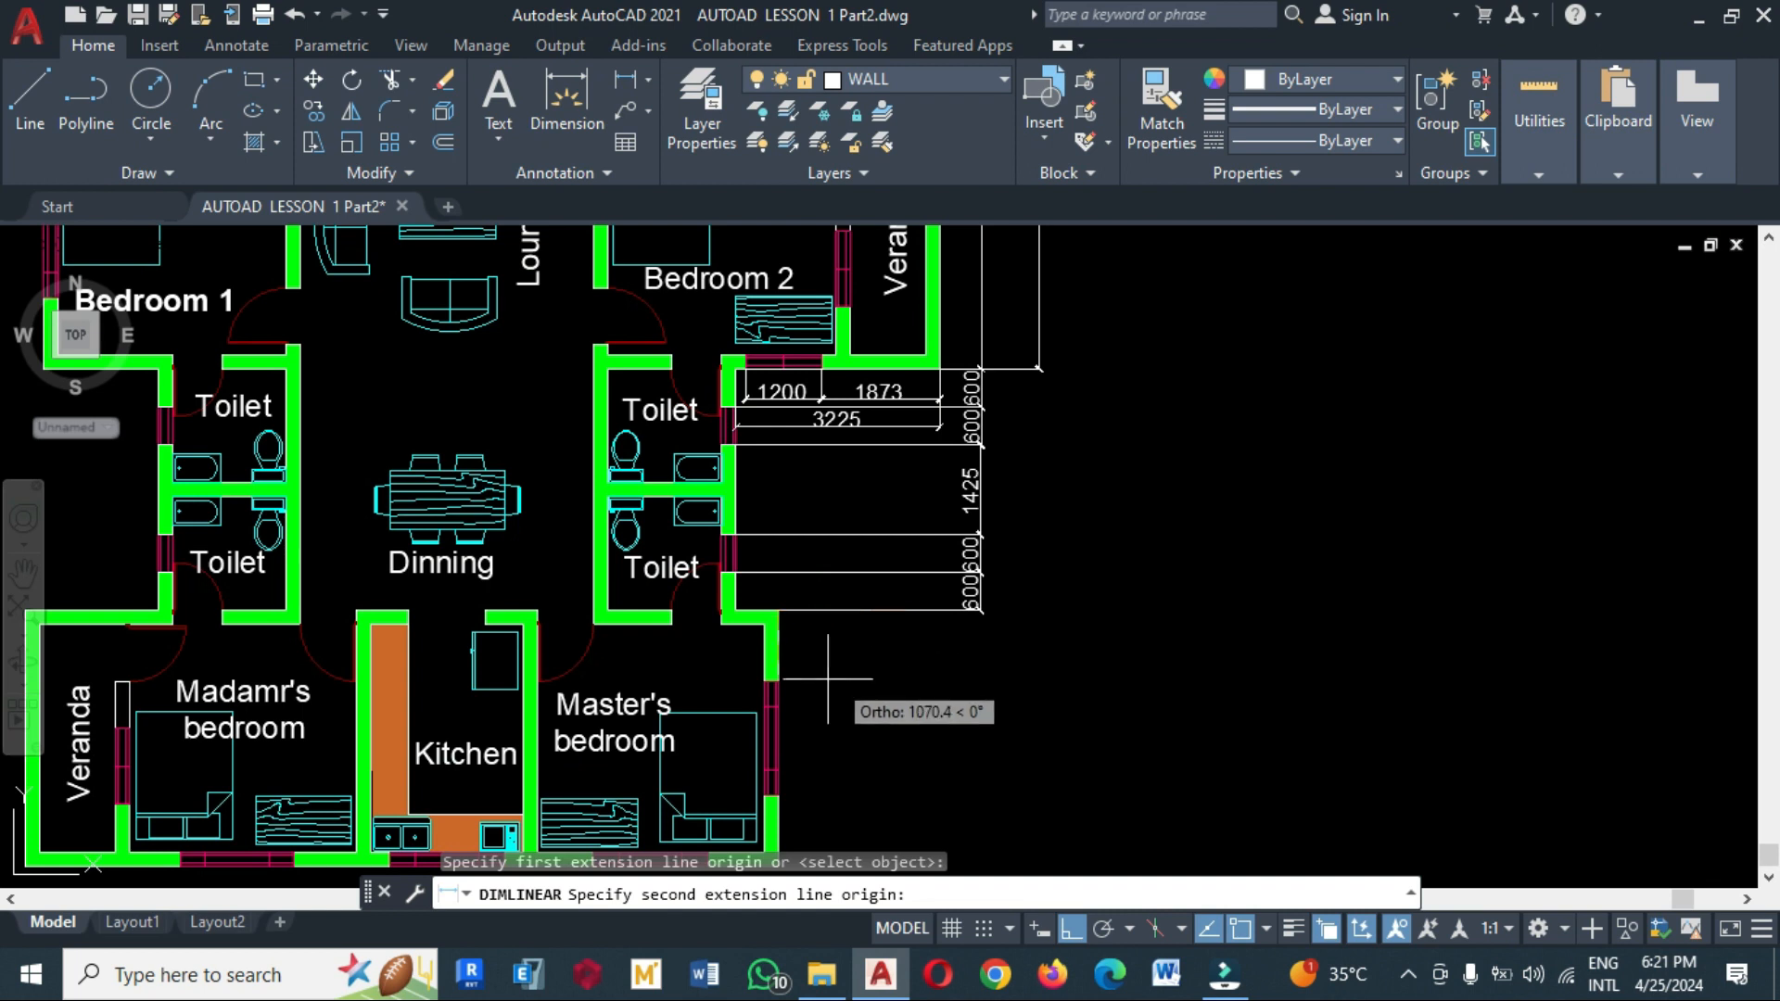
left_click(776, 682)
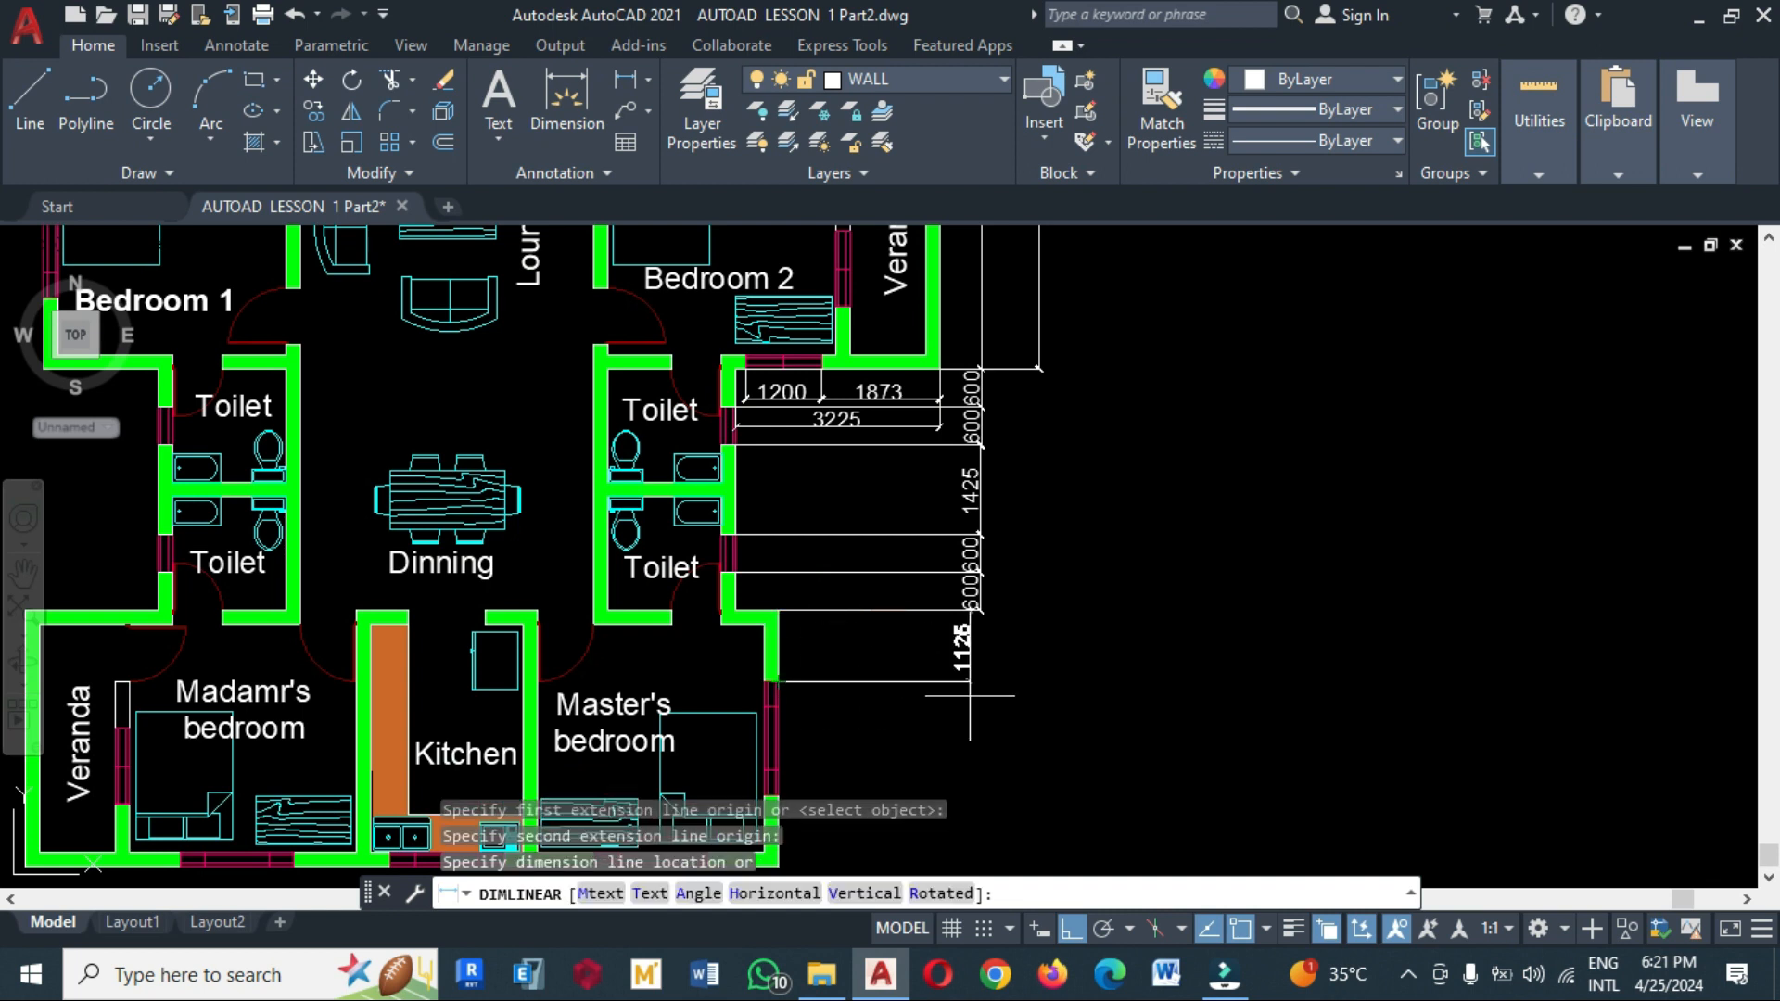
left_click(980, 697)
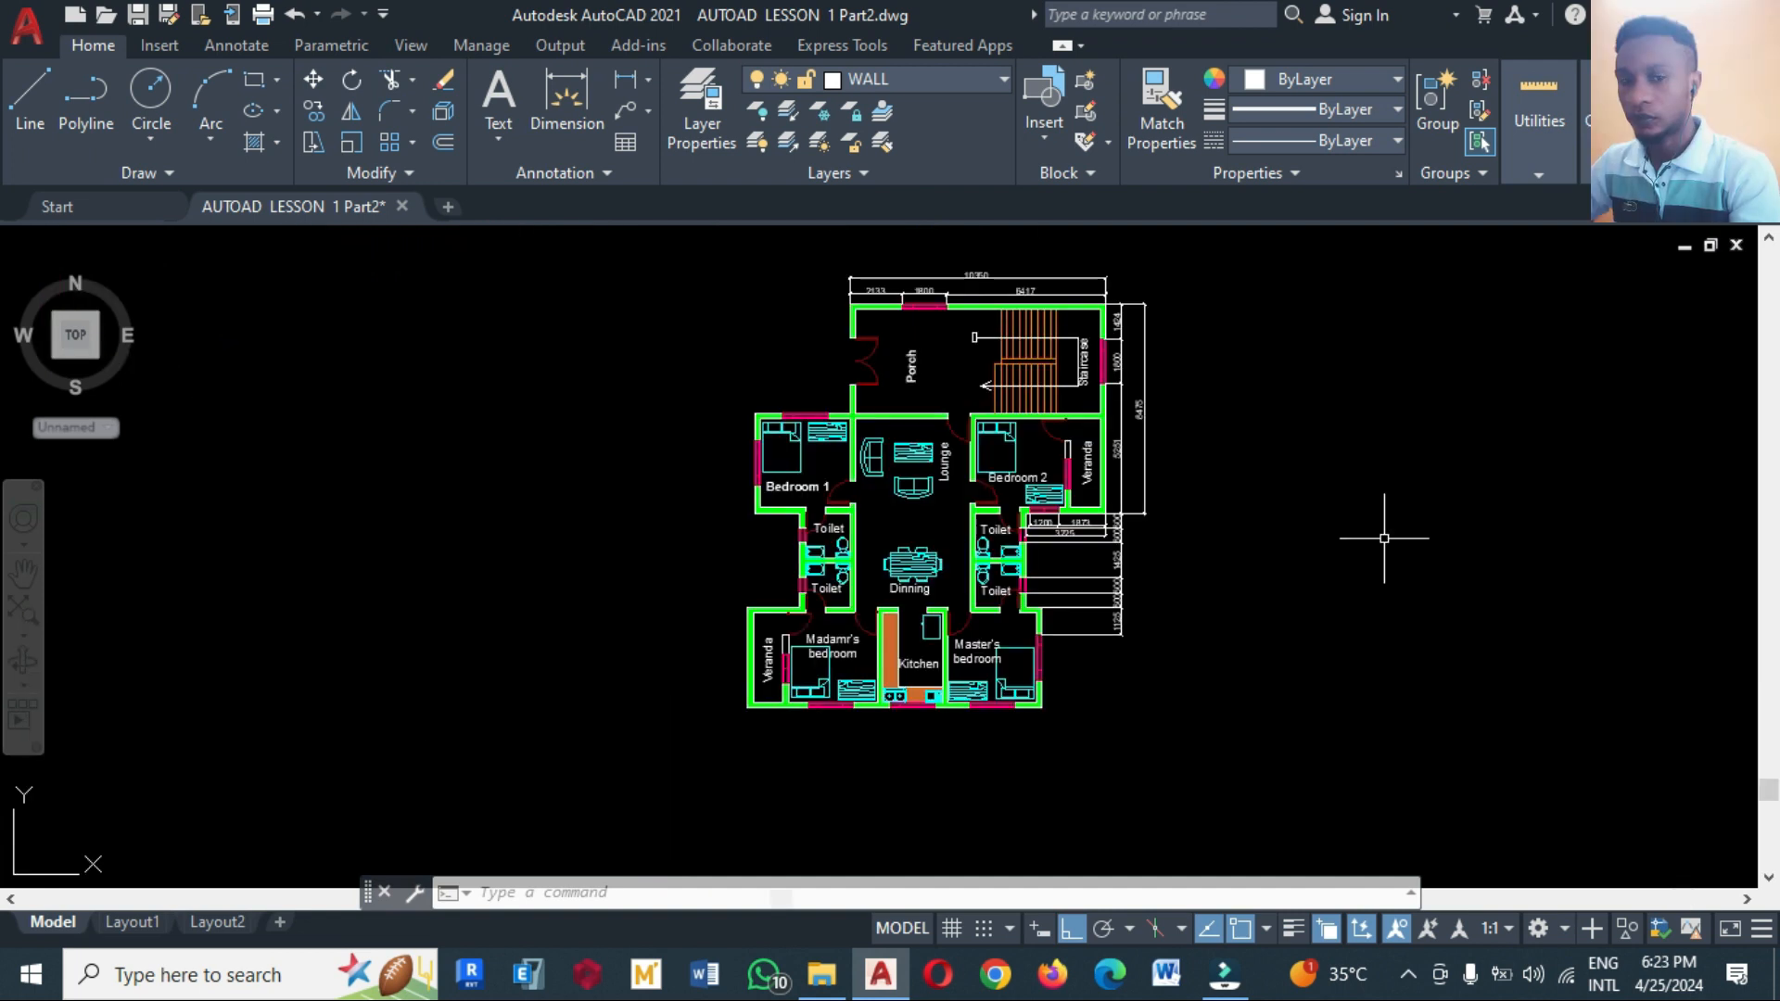
Turn object snap off and shorten both extension lines of the upper toilet window dimension to just beside its text
scroll(1077, 561, "up", 4)
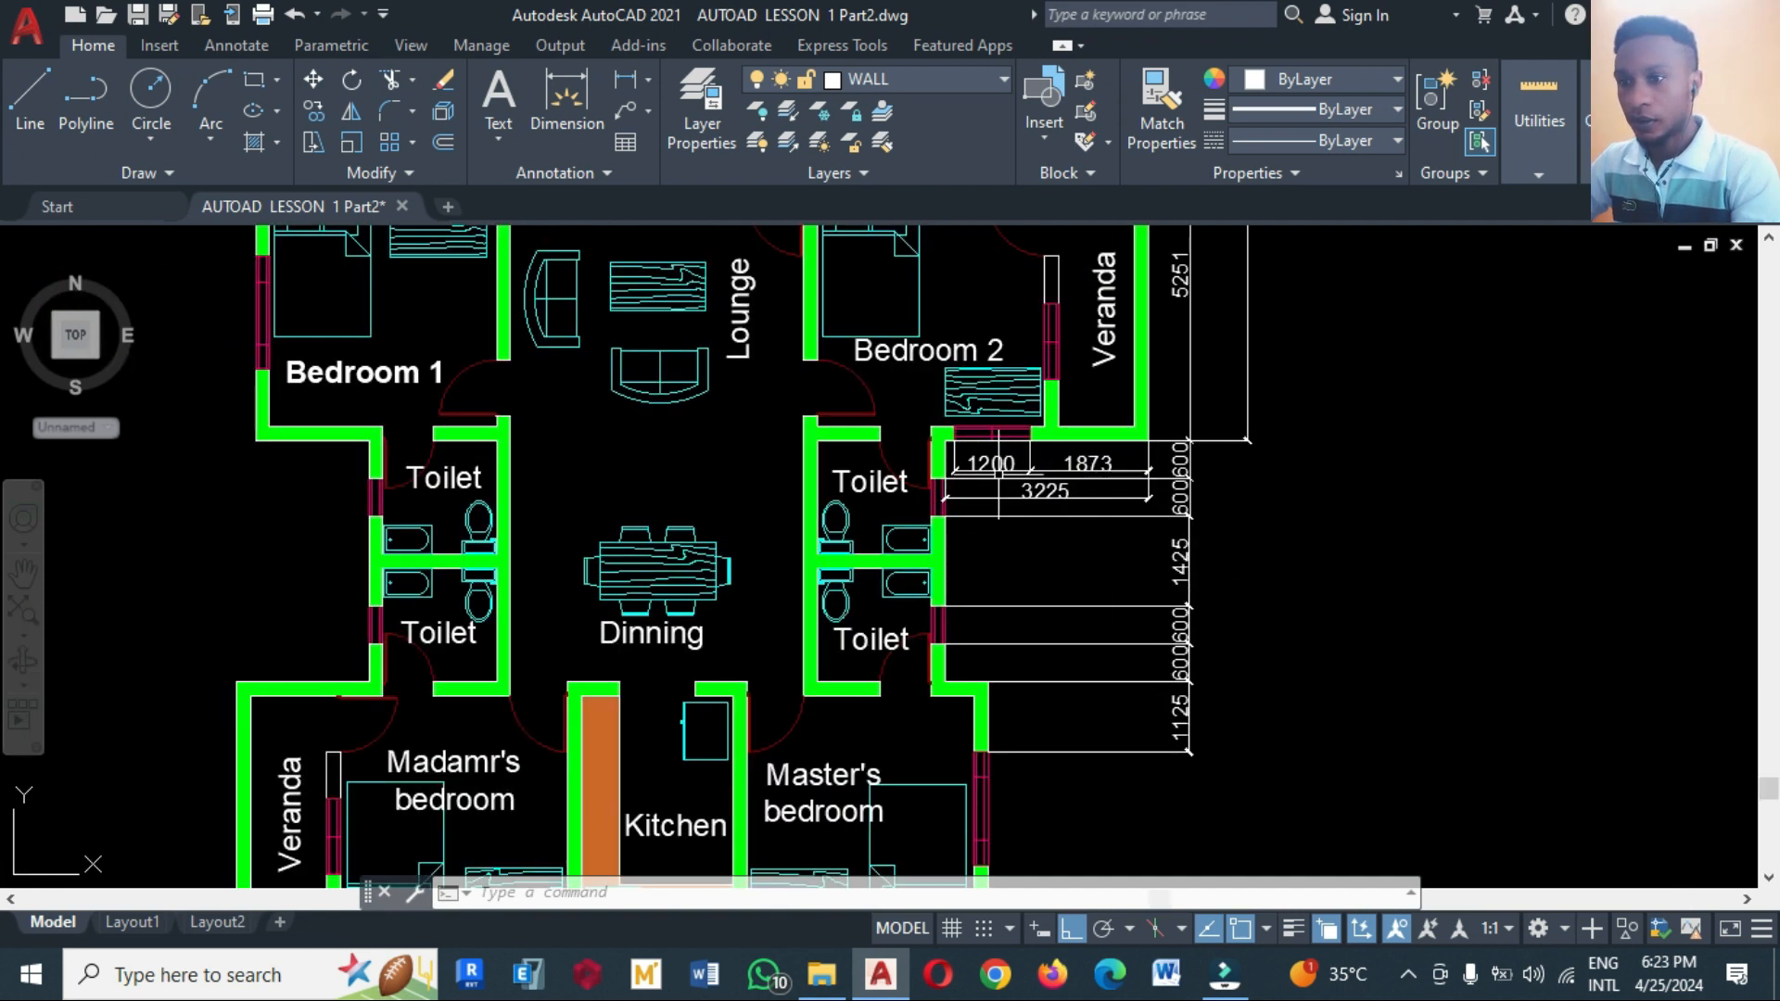
scroll(1277, 559, "up", 2)
left_click(1089, 427)
left_click(747, 429)
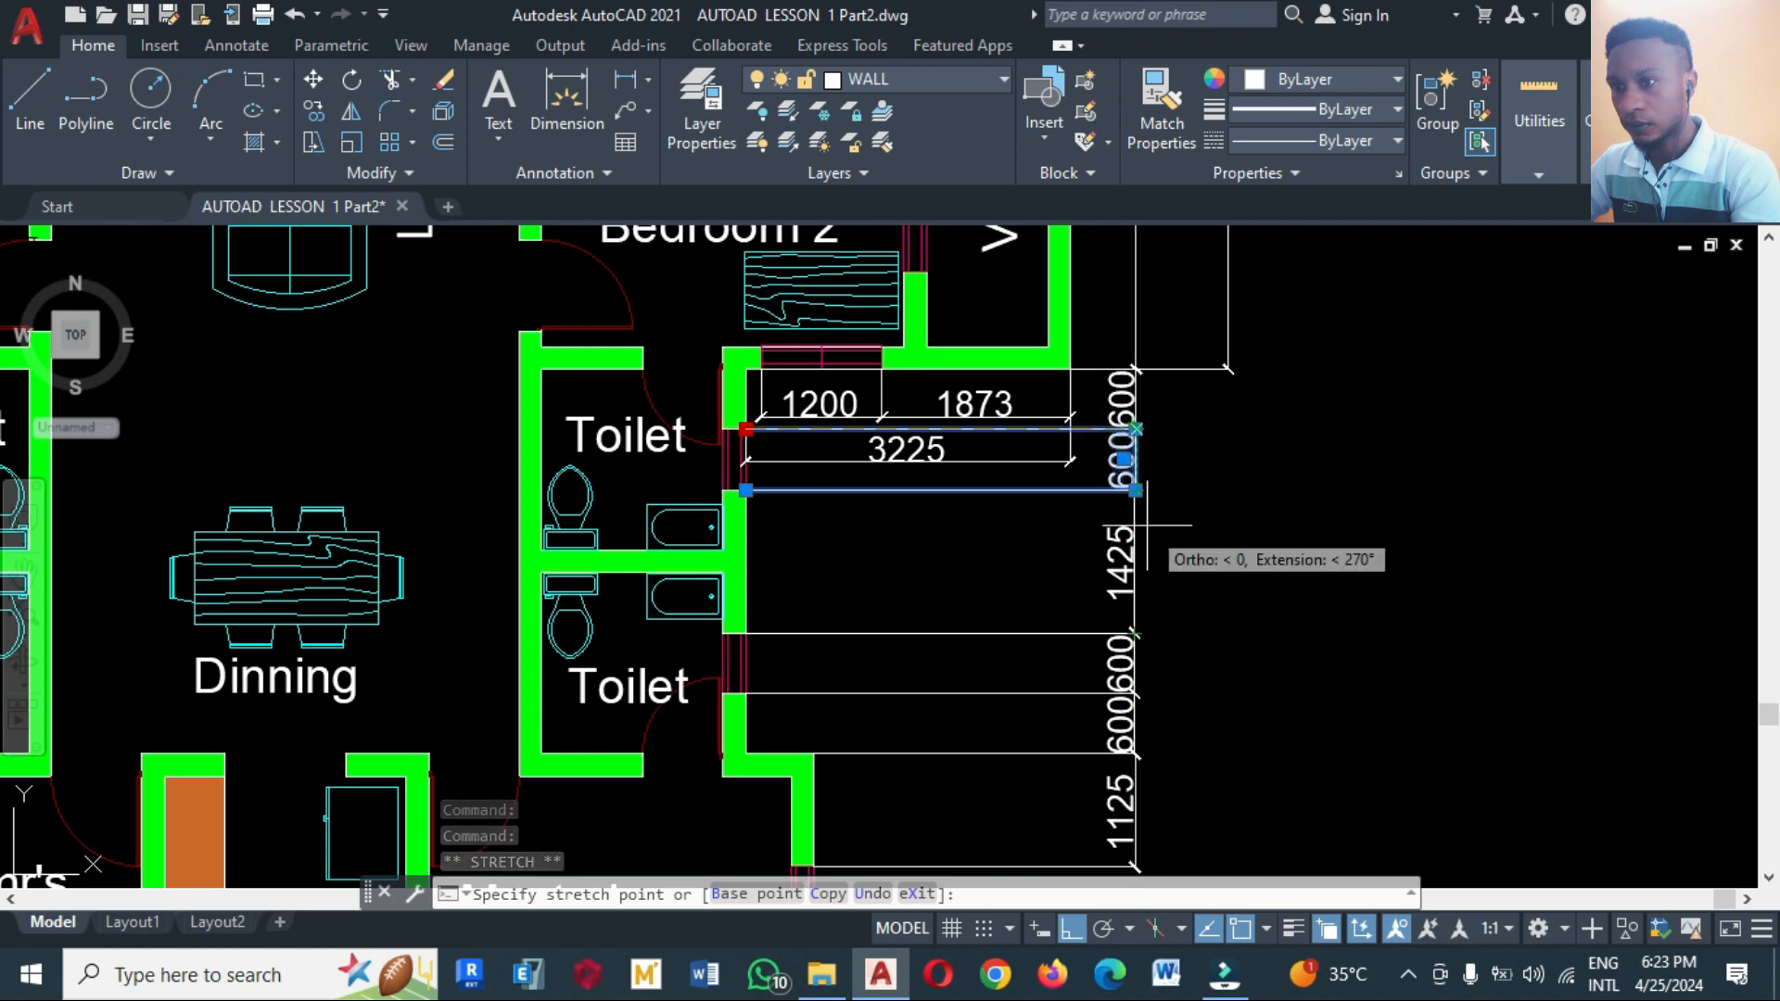
left_click(1236, 927)
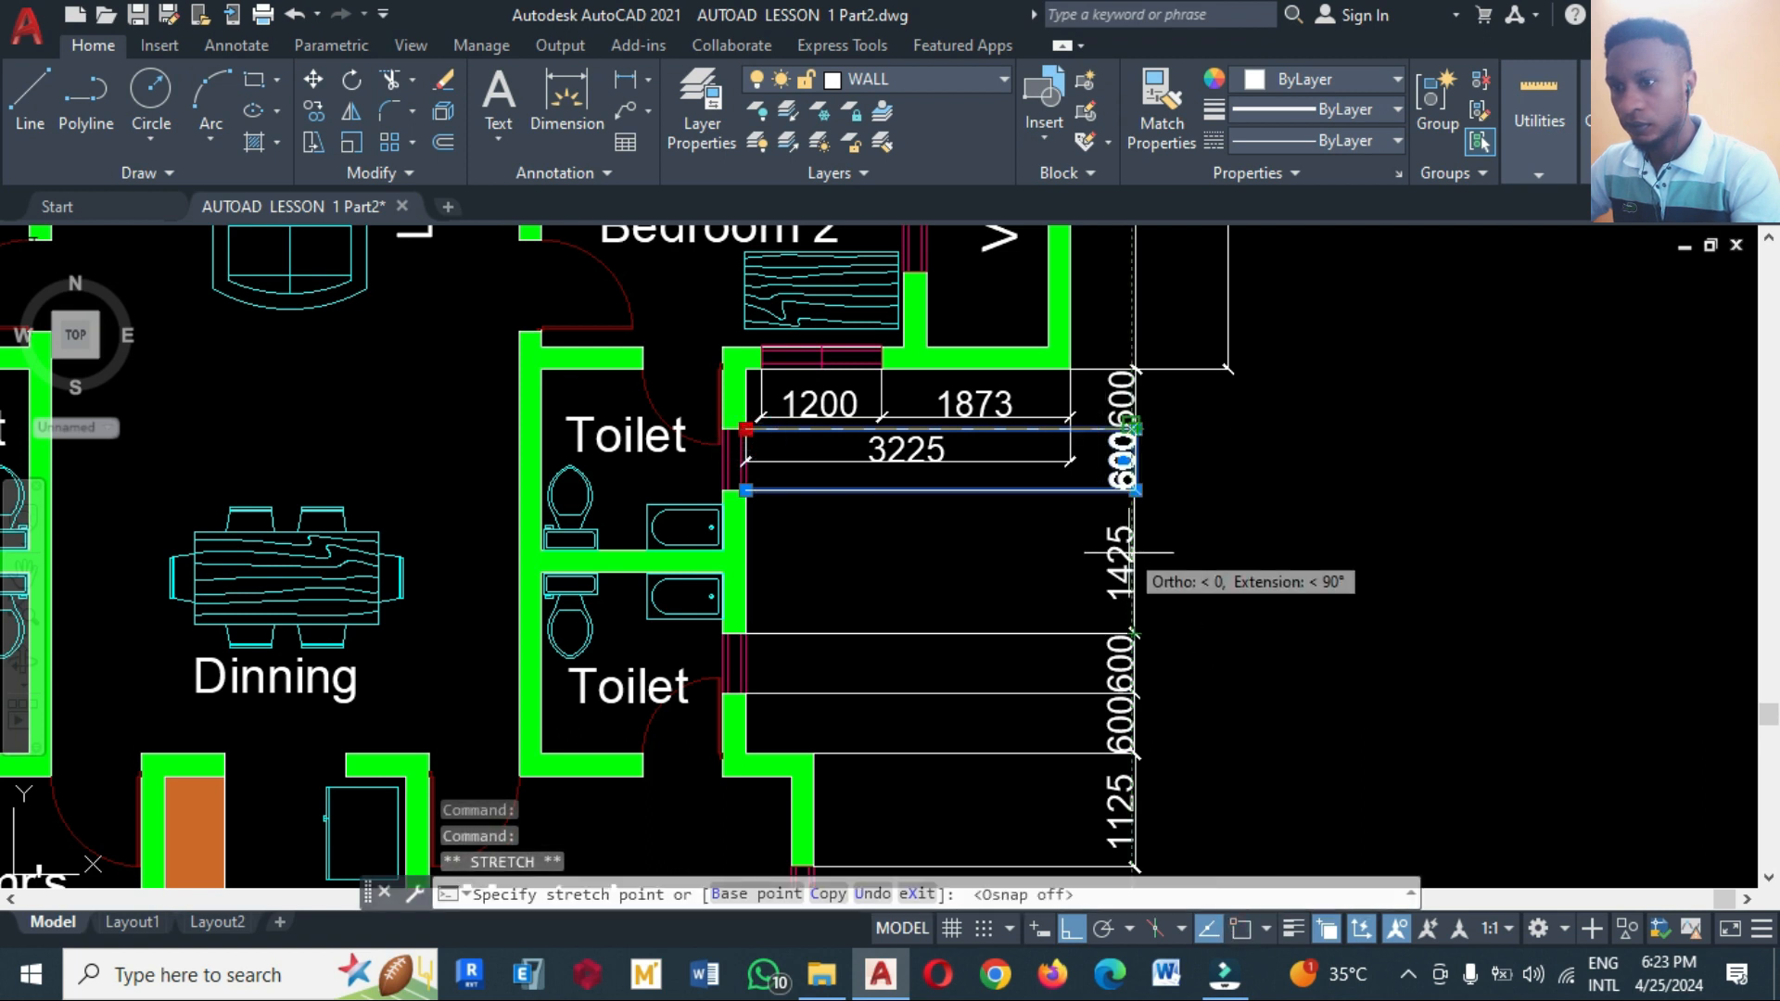
left_click(1097, 464)
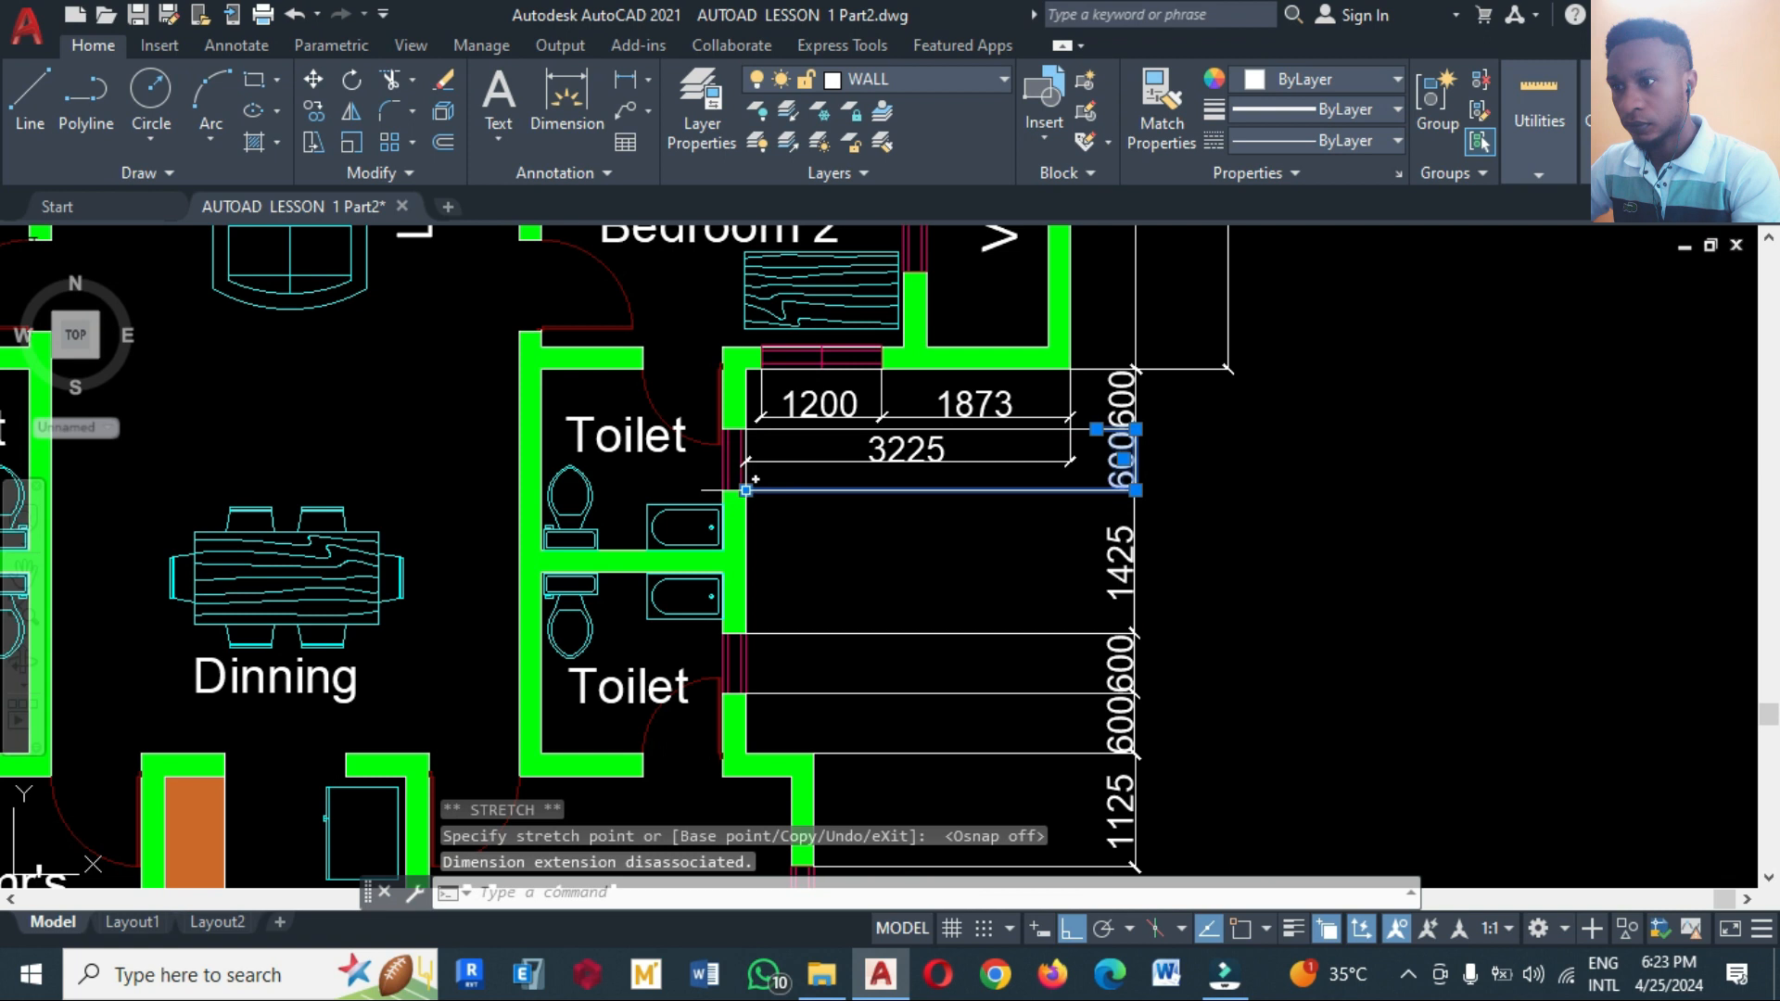
left_click(746, 490)
left_click(1095, 490)
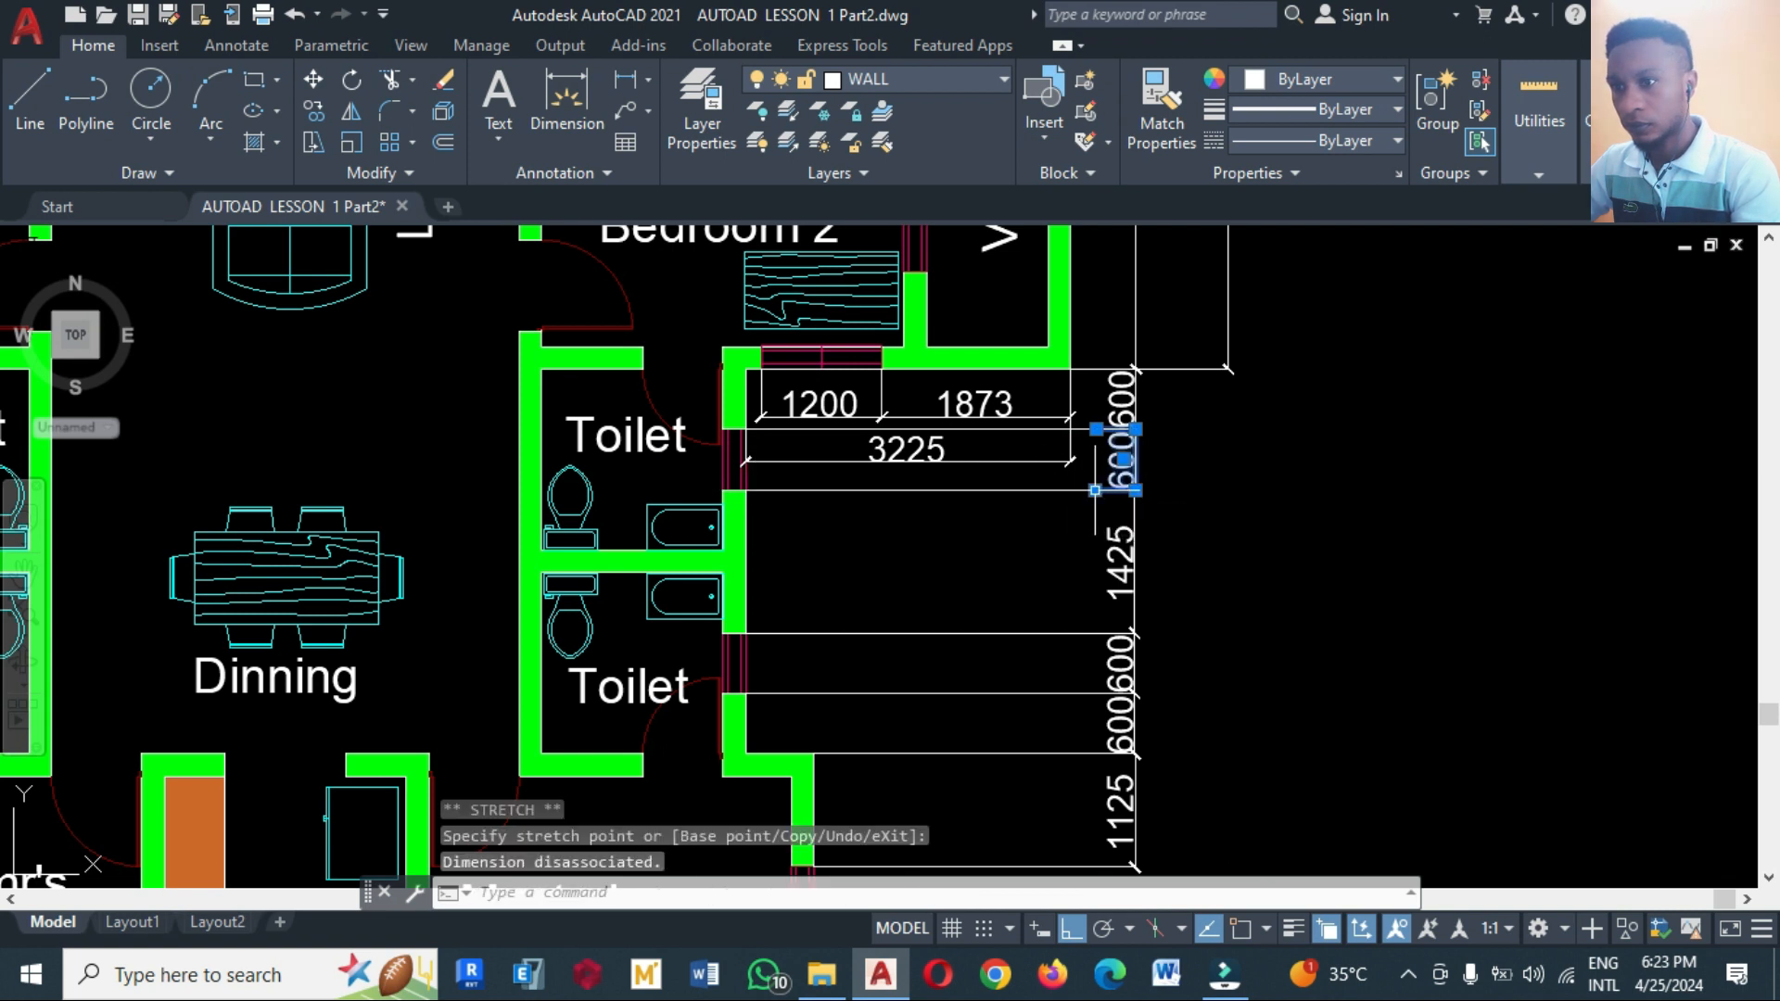
Shorten both extension lines of the wall dimension directly above the upper toilet window to just beside its text
left_click(1019, 429)
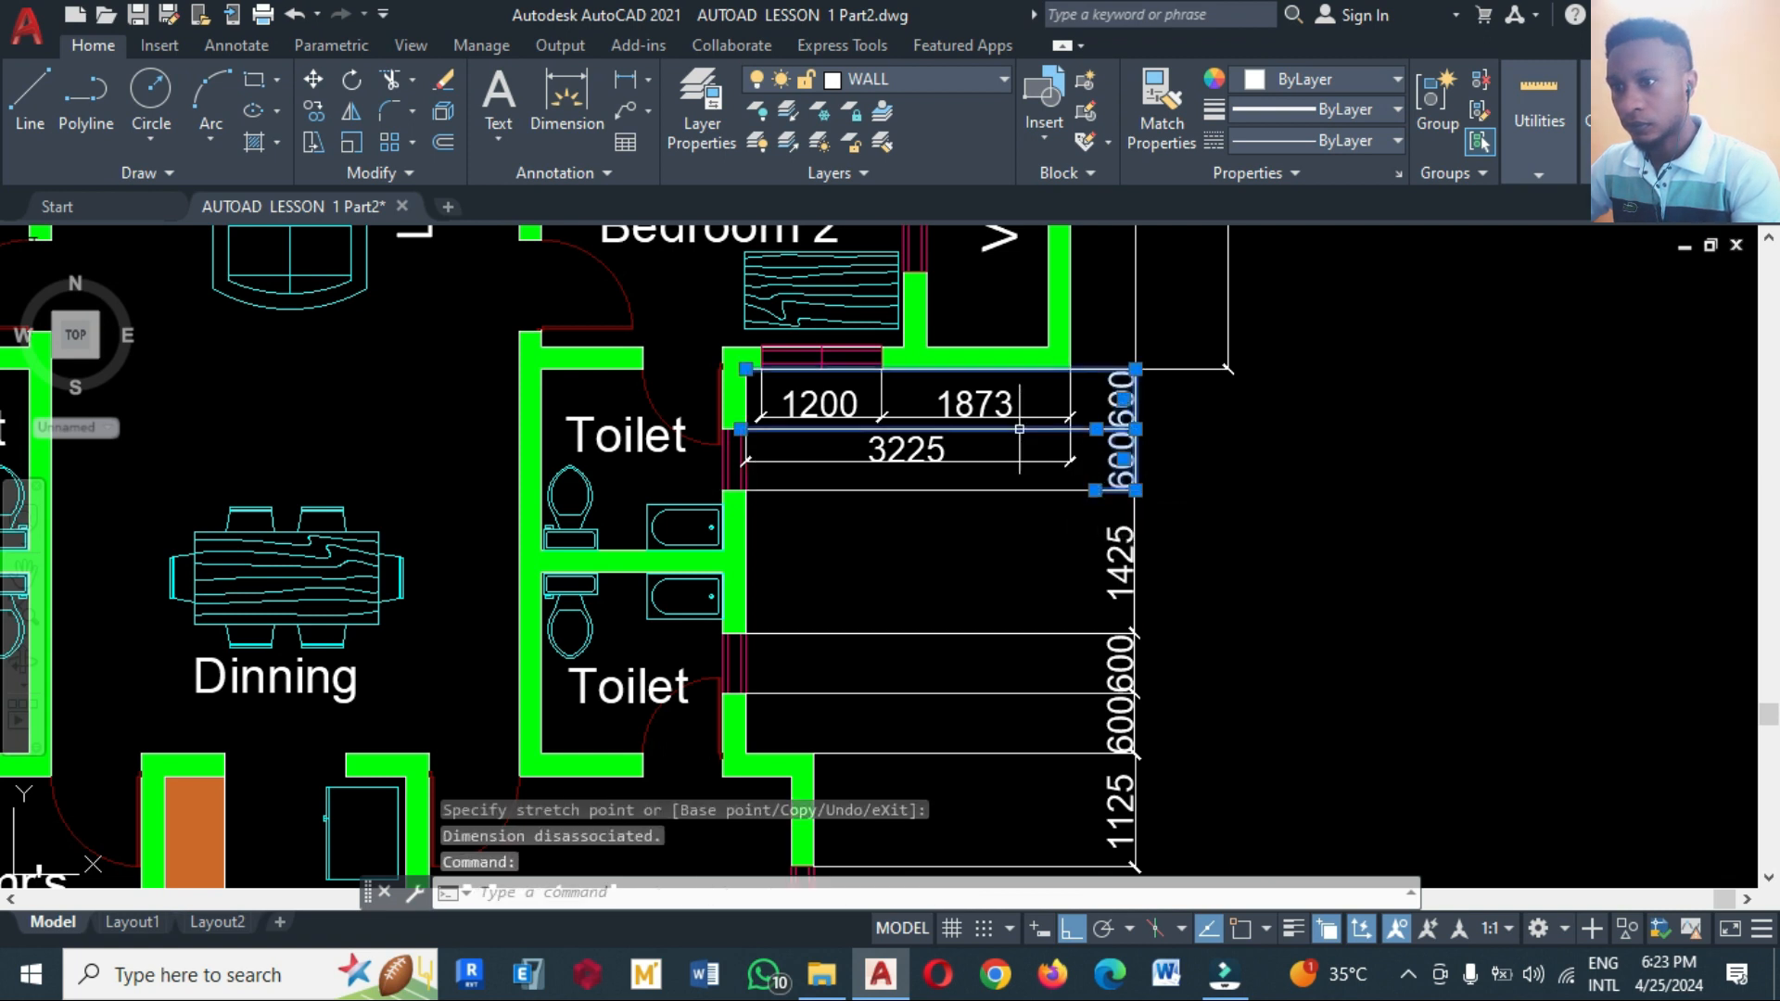
left_click(740, 428)
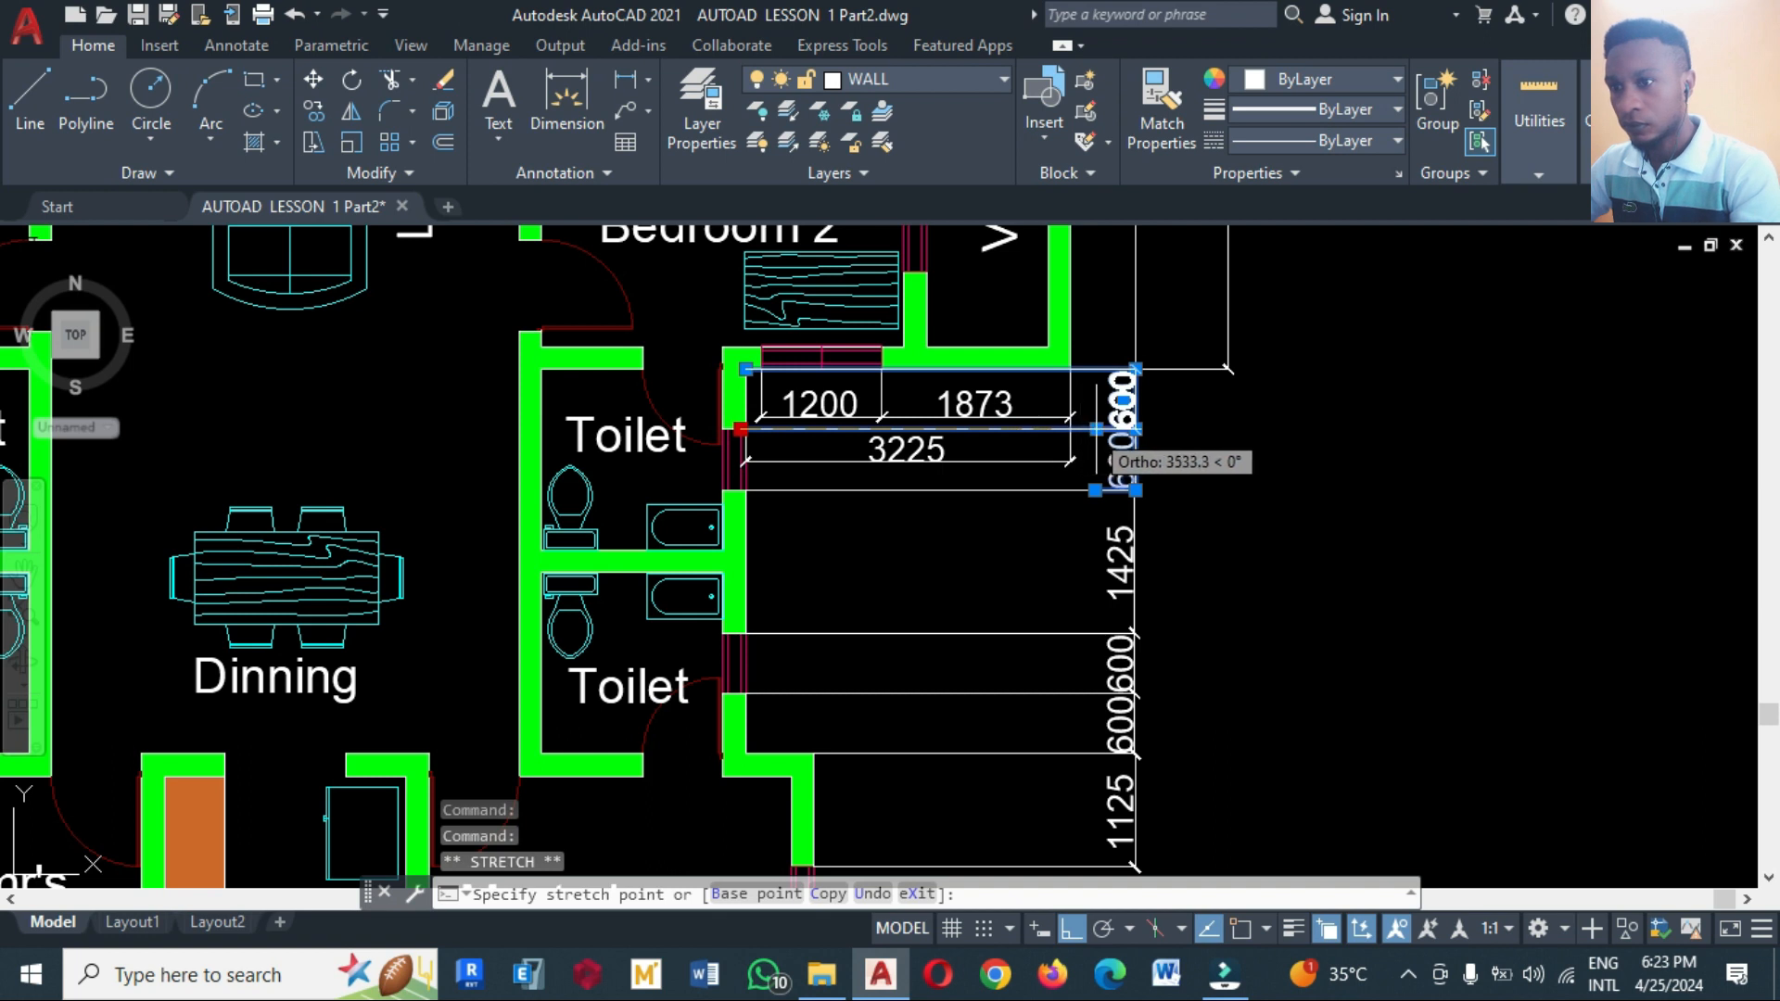
left_click(1094, 429)
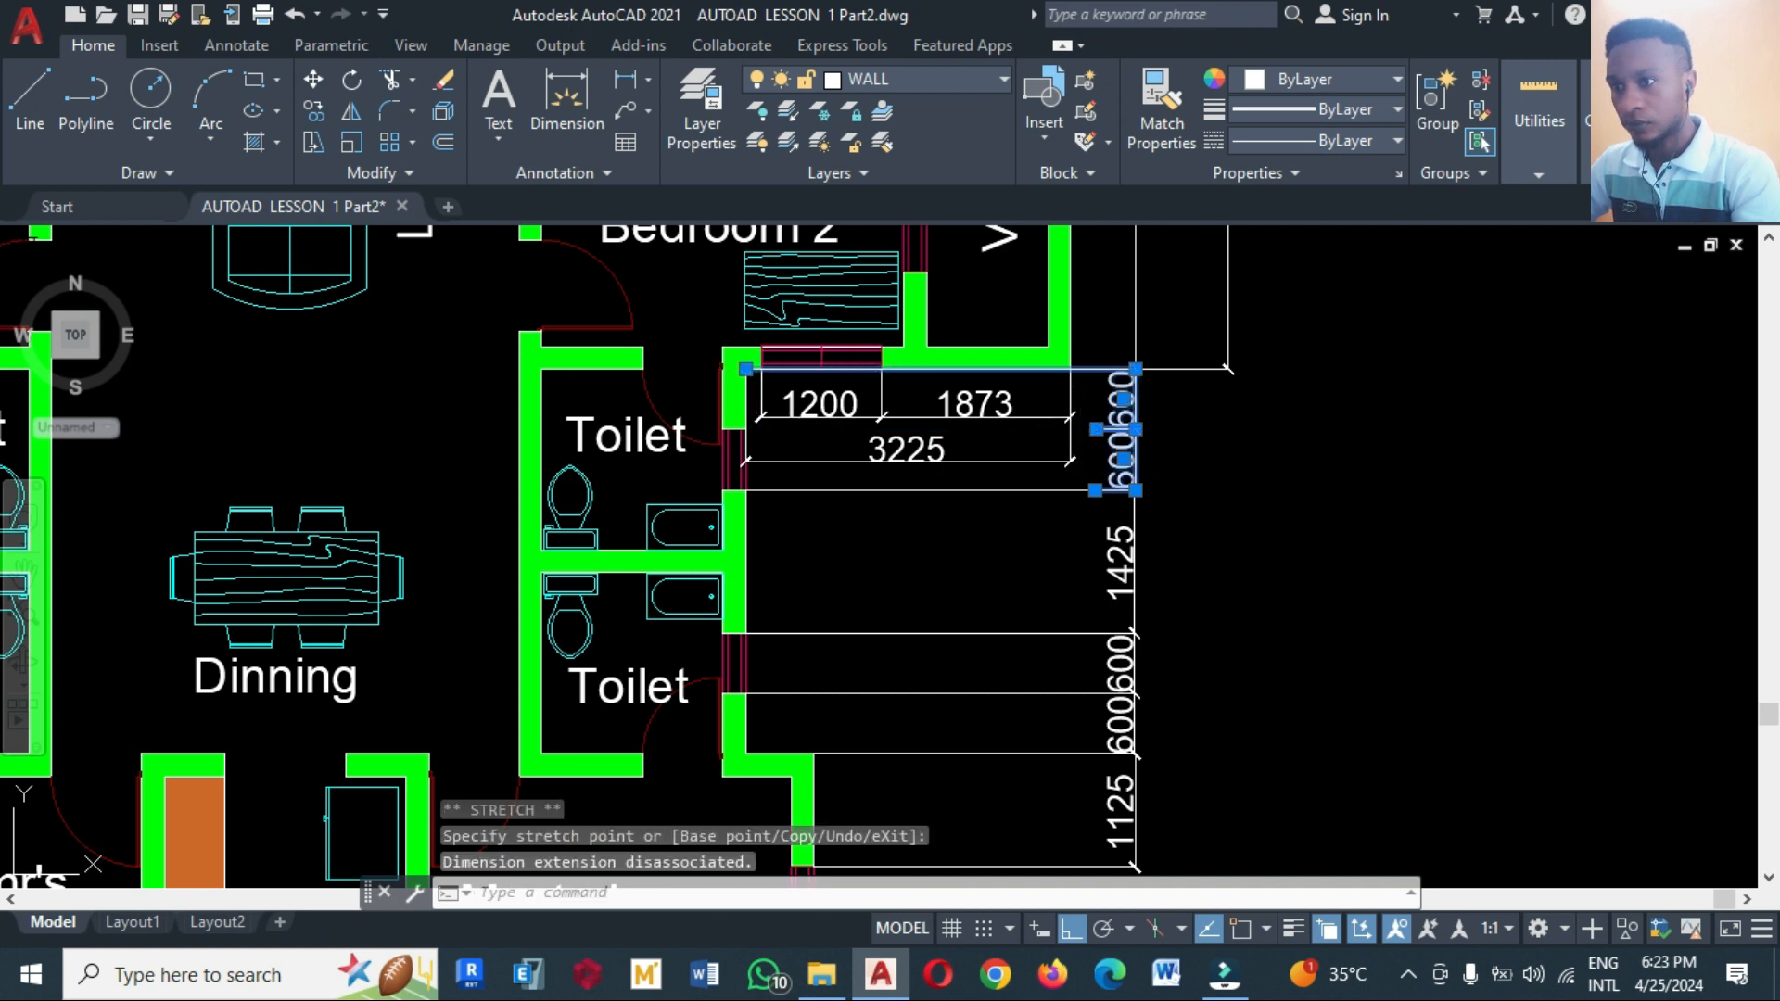
left_click(746, 369)
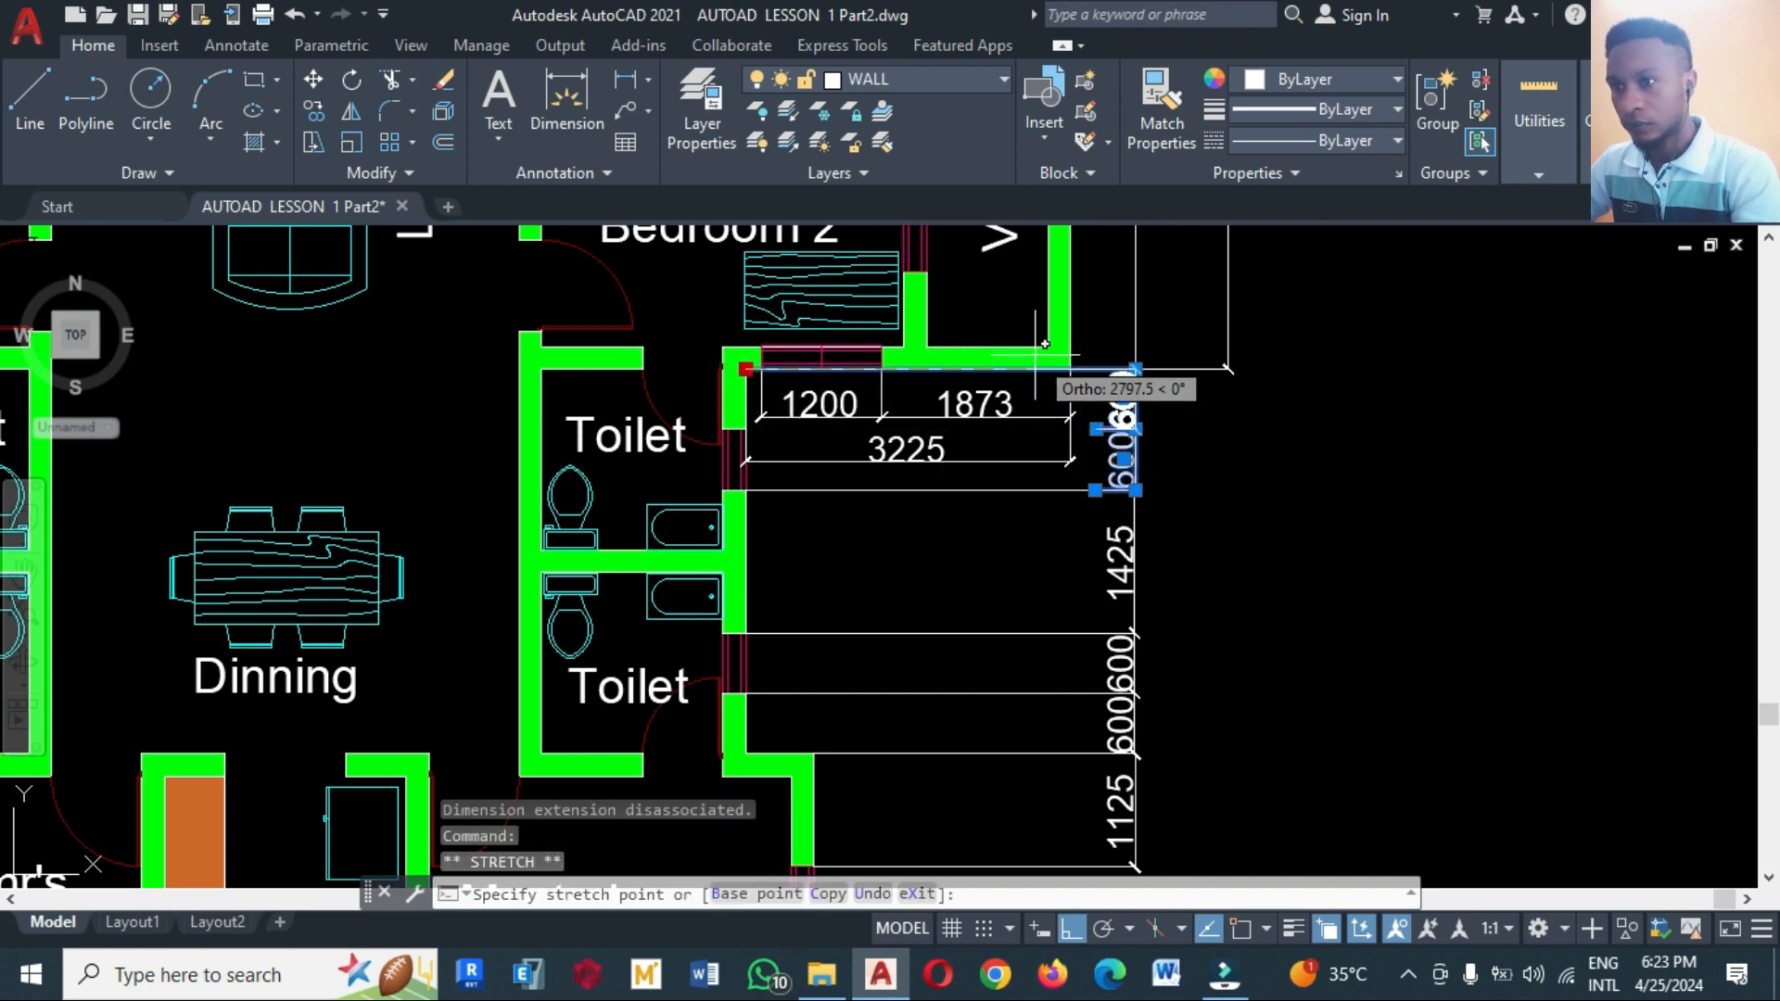
left_click(1095, 369)
key("Escape")
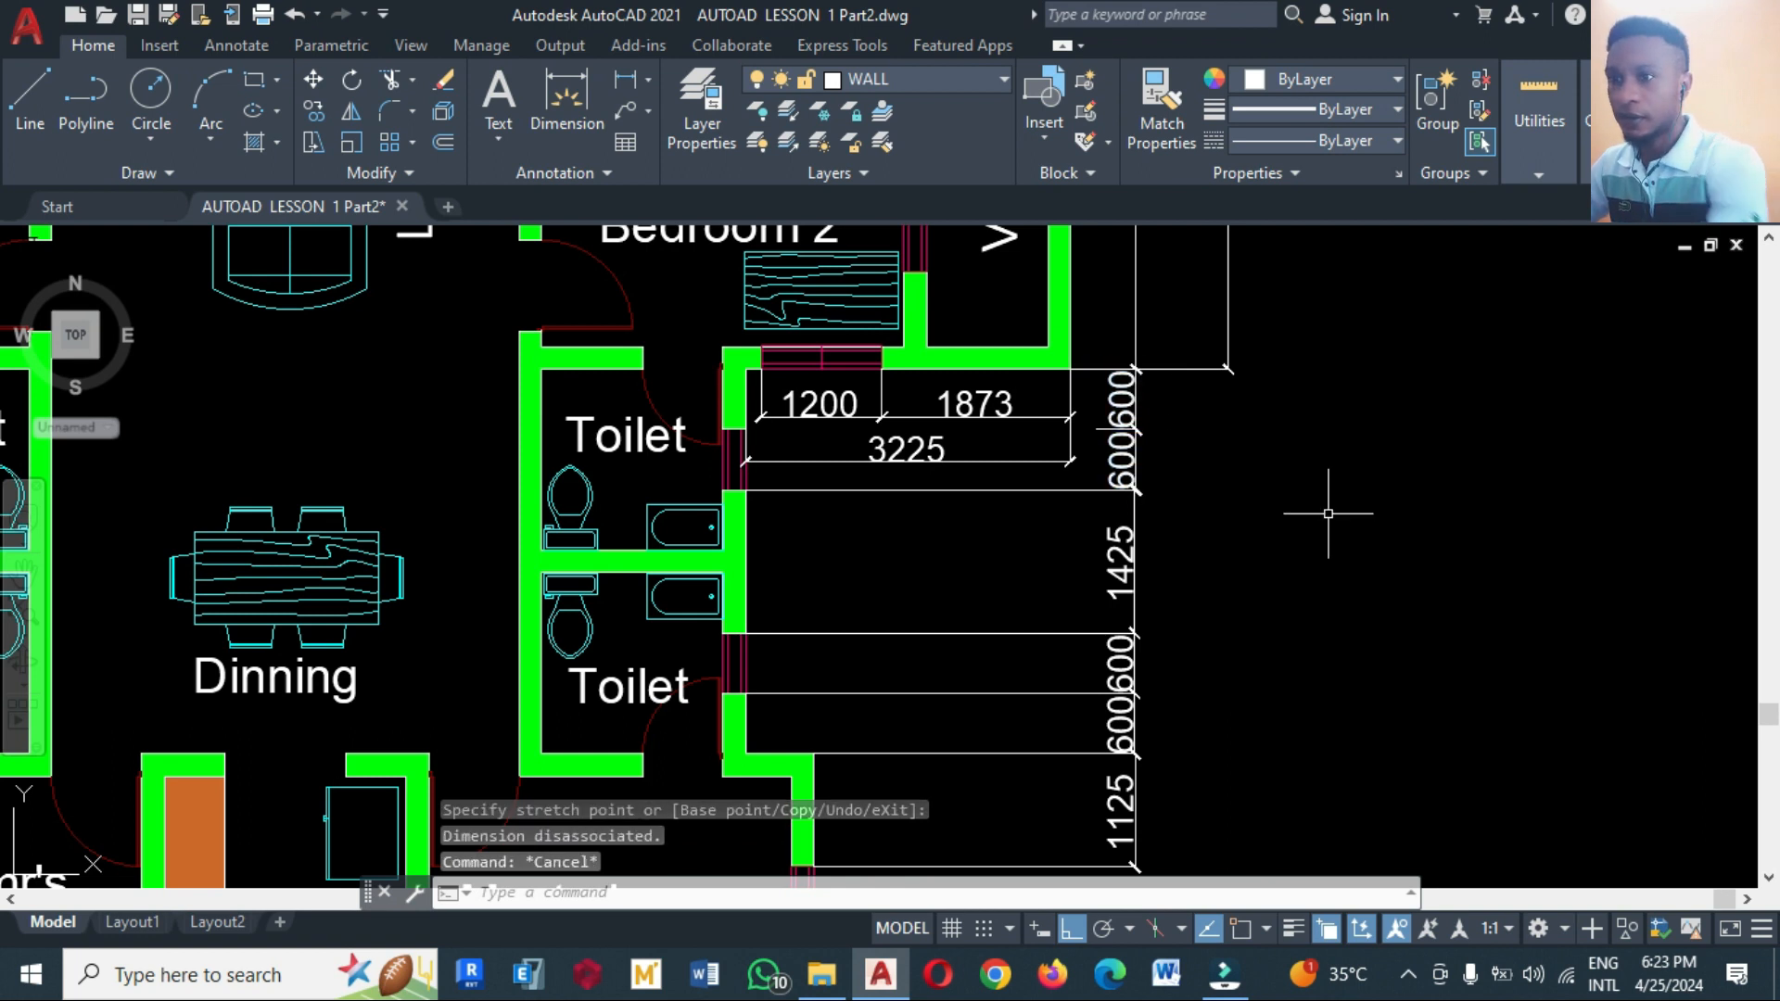
Shorten the lower extension line of the outer overall dimension beside the Veranda's lower outer corner
left_click(1098, 369)
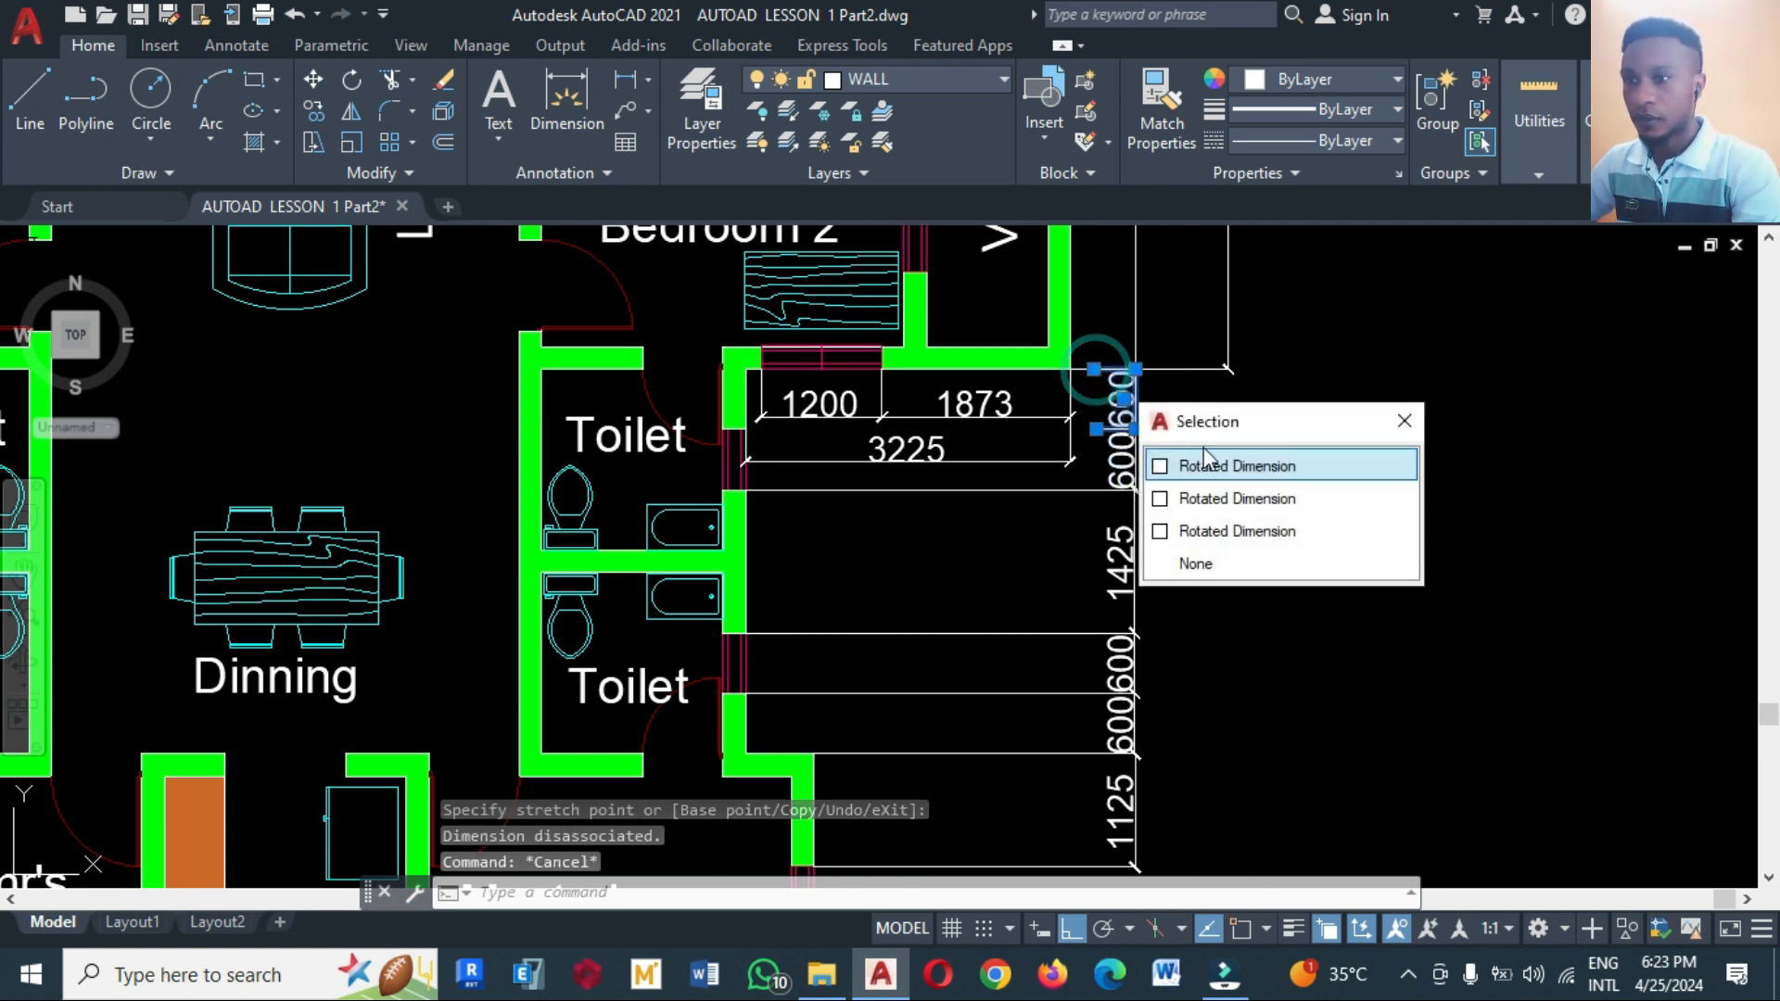
left_click(1270, 461)
left_click(1312, 356)
left_click(1205, 394)
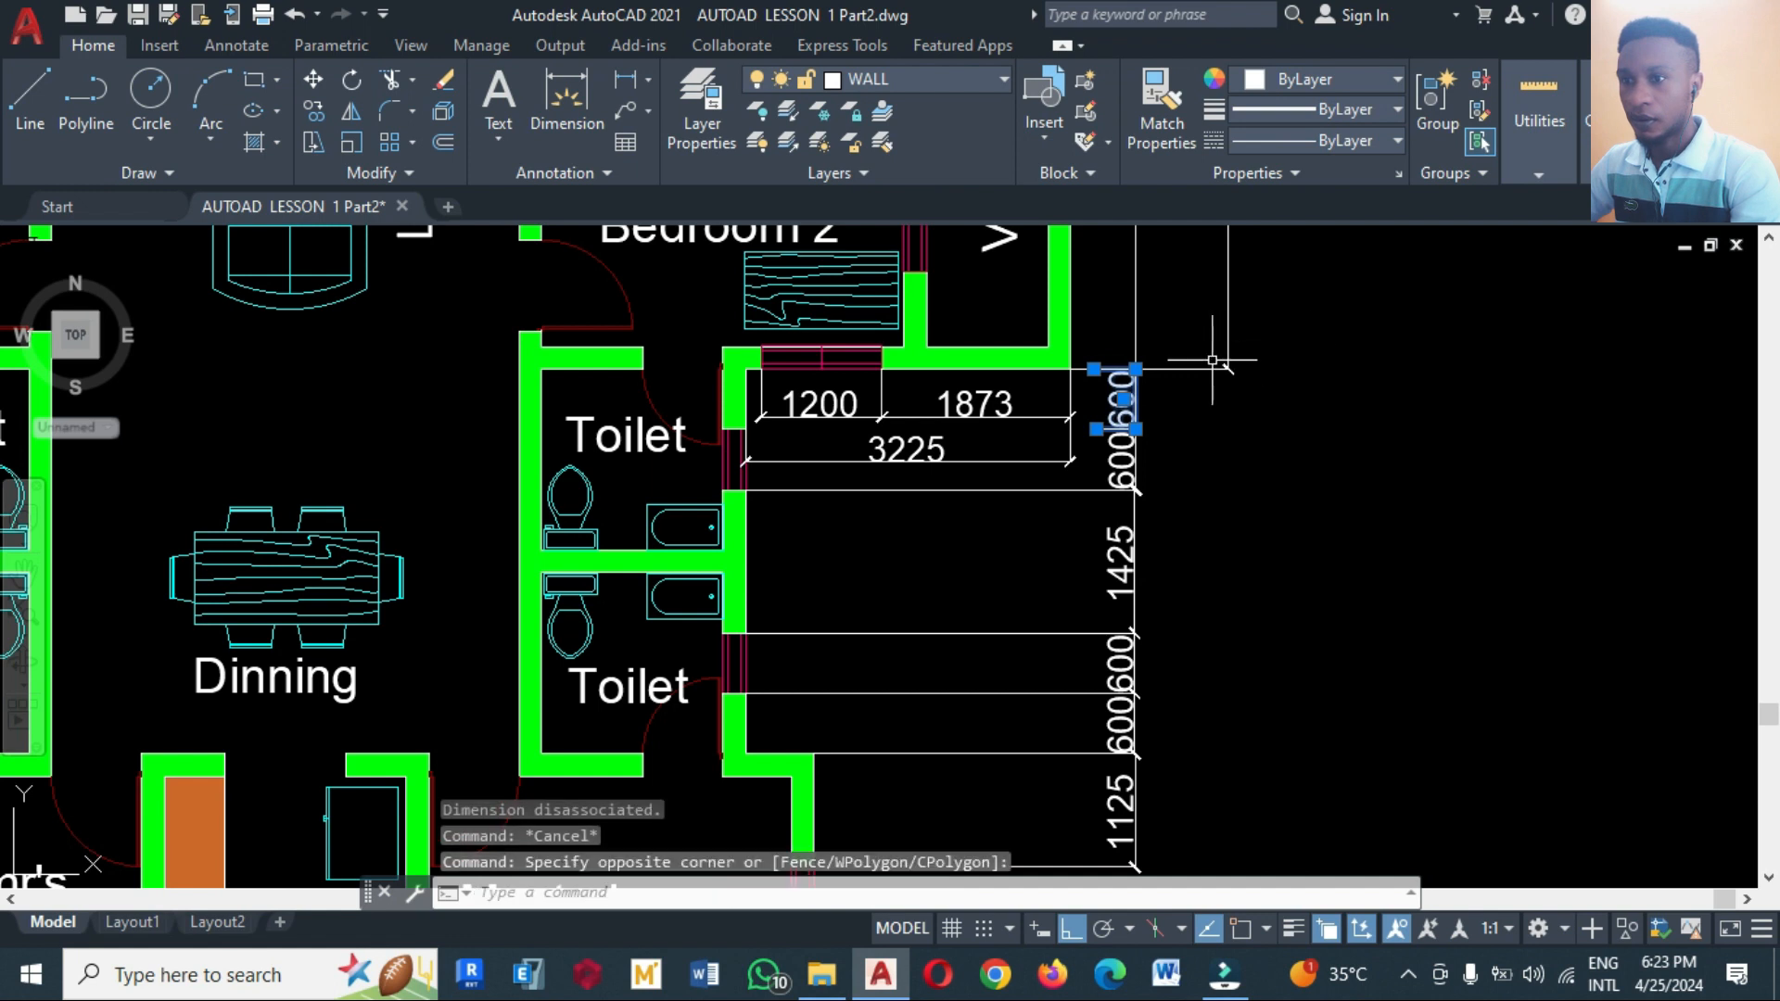
left_click(1070, 369)
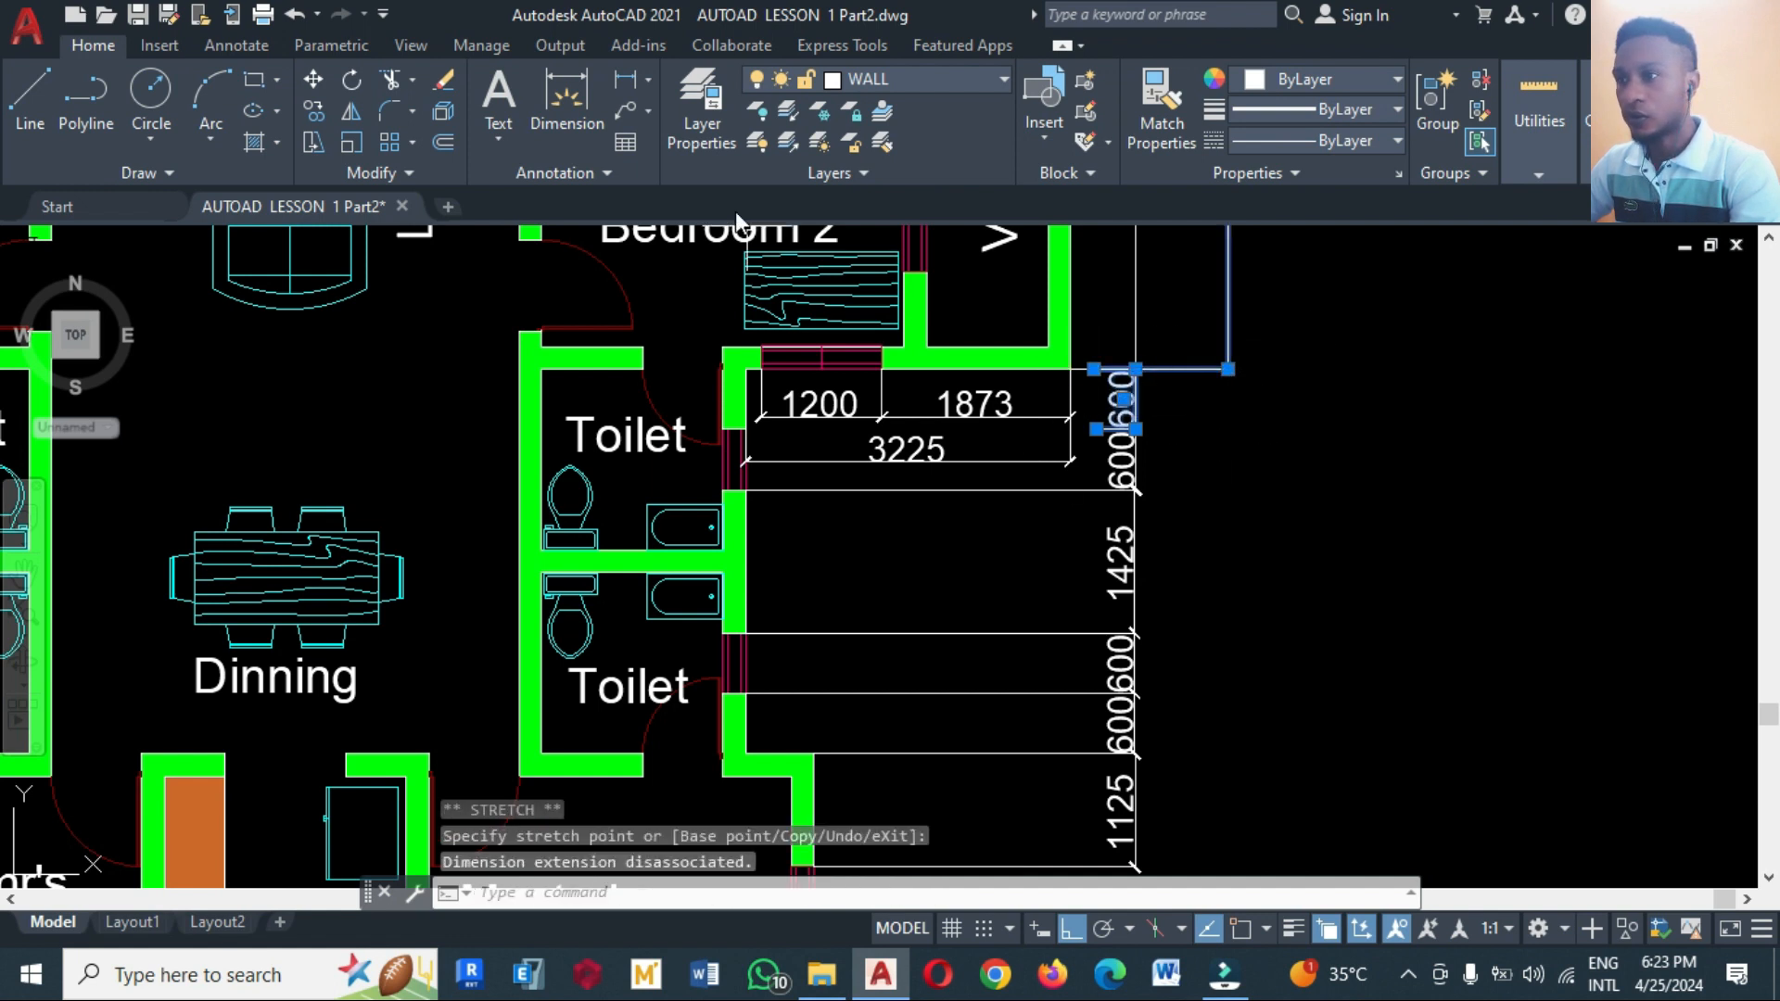
Open the Standard dimension style's line settings and its extension line offset from origin for editing
left_click(243, 48)
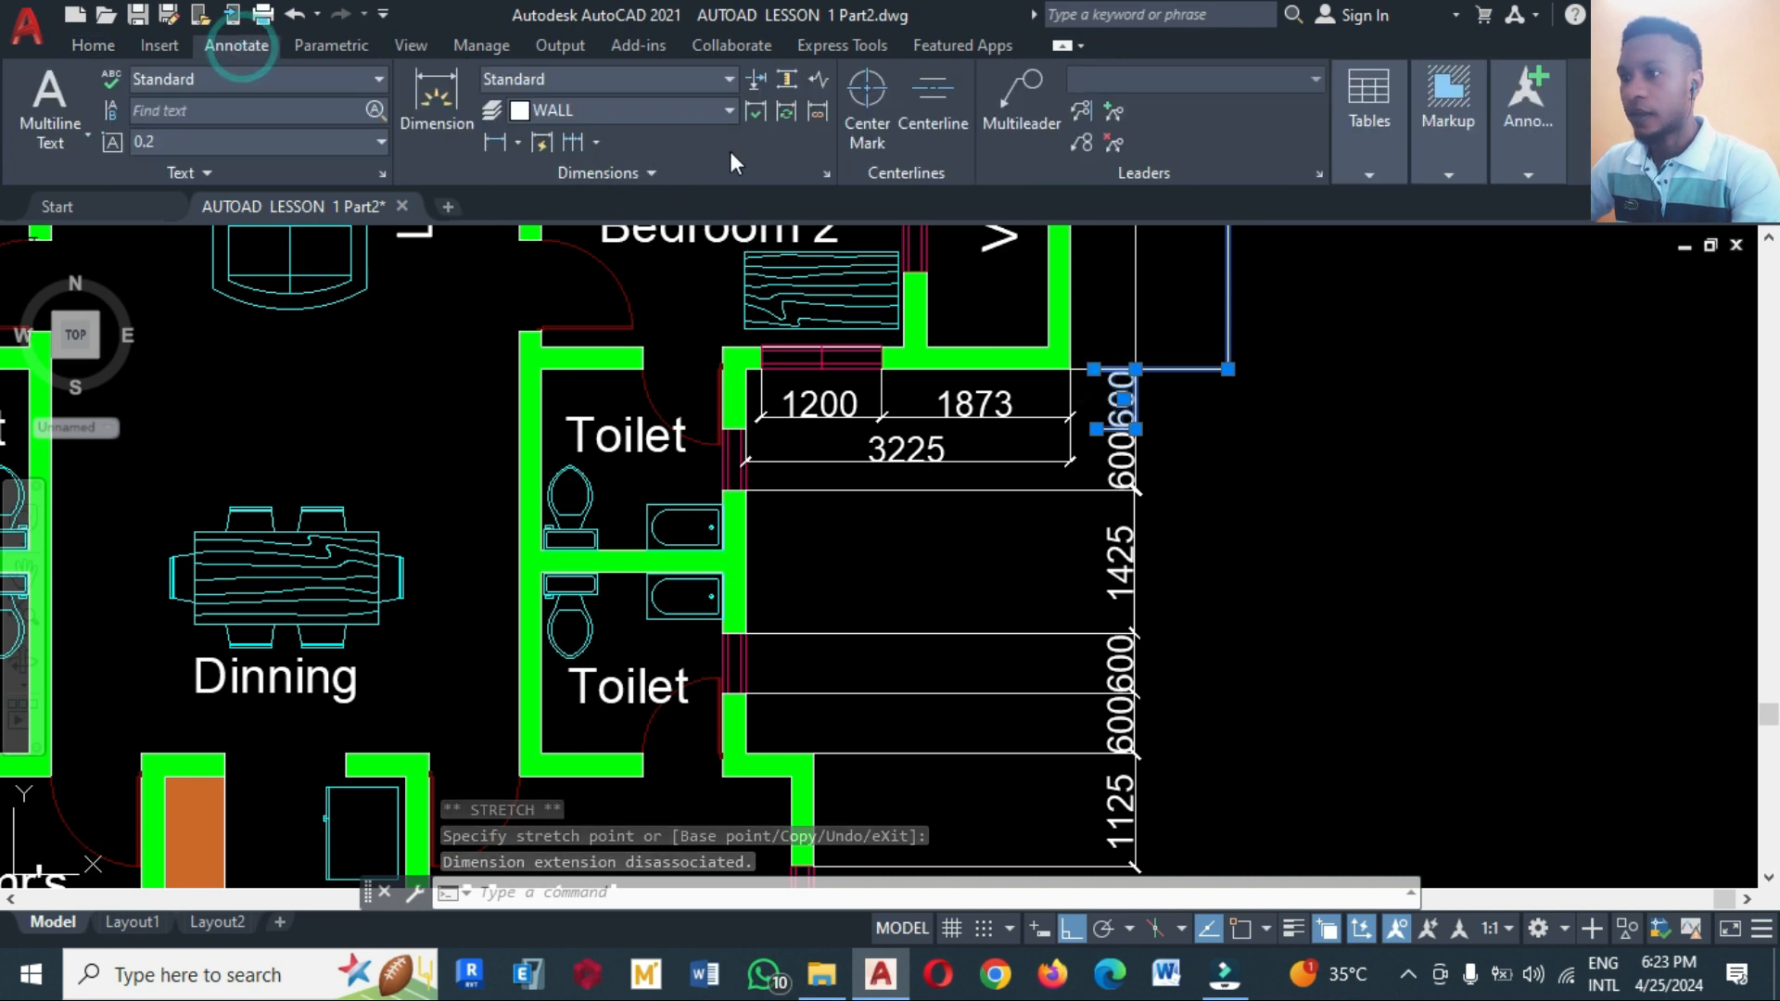
left_click(825, 173)
left_click(1166, 432)
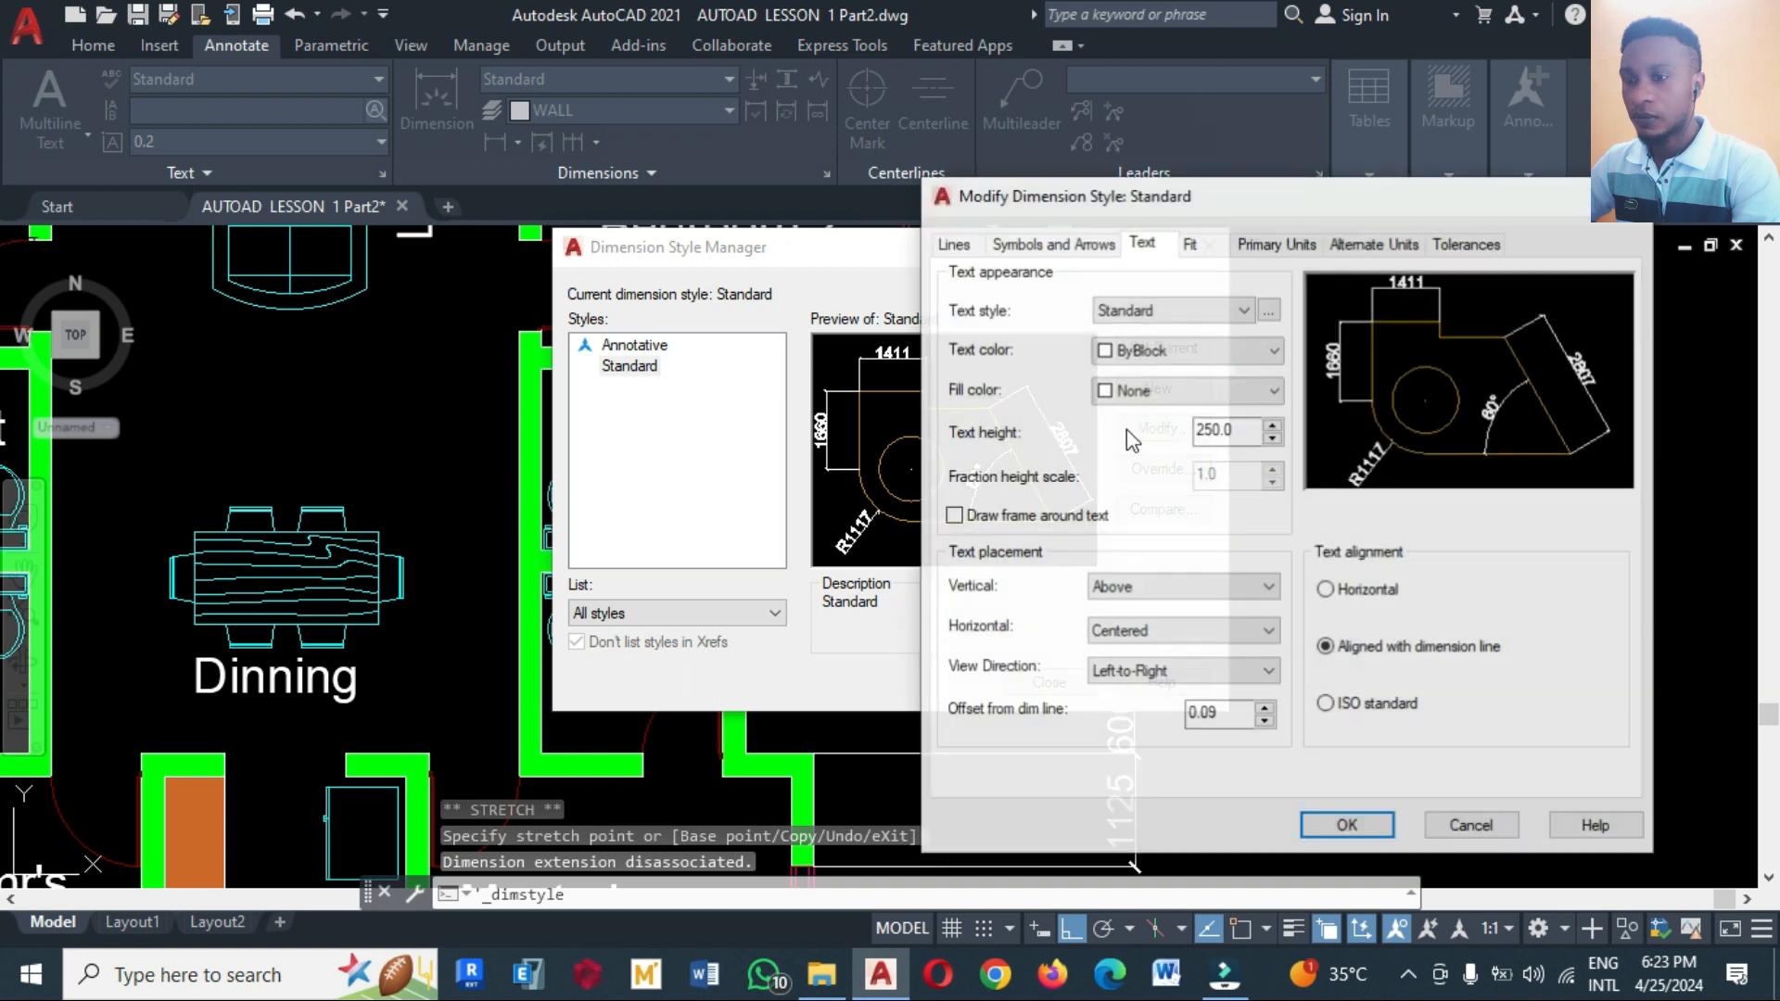
left_click(1304, 245)
left_click(954, 245)
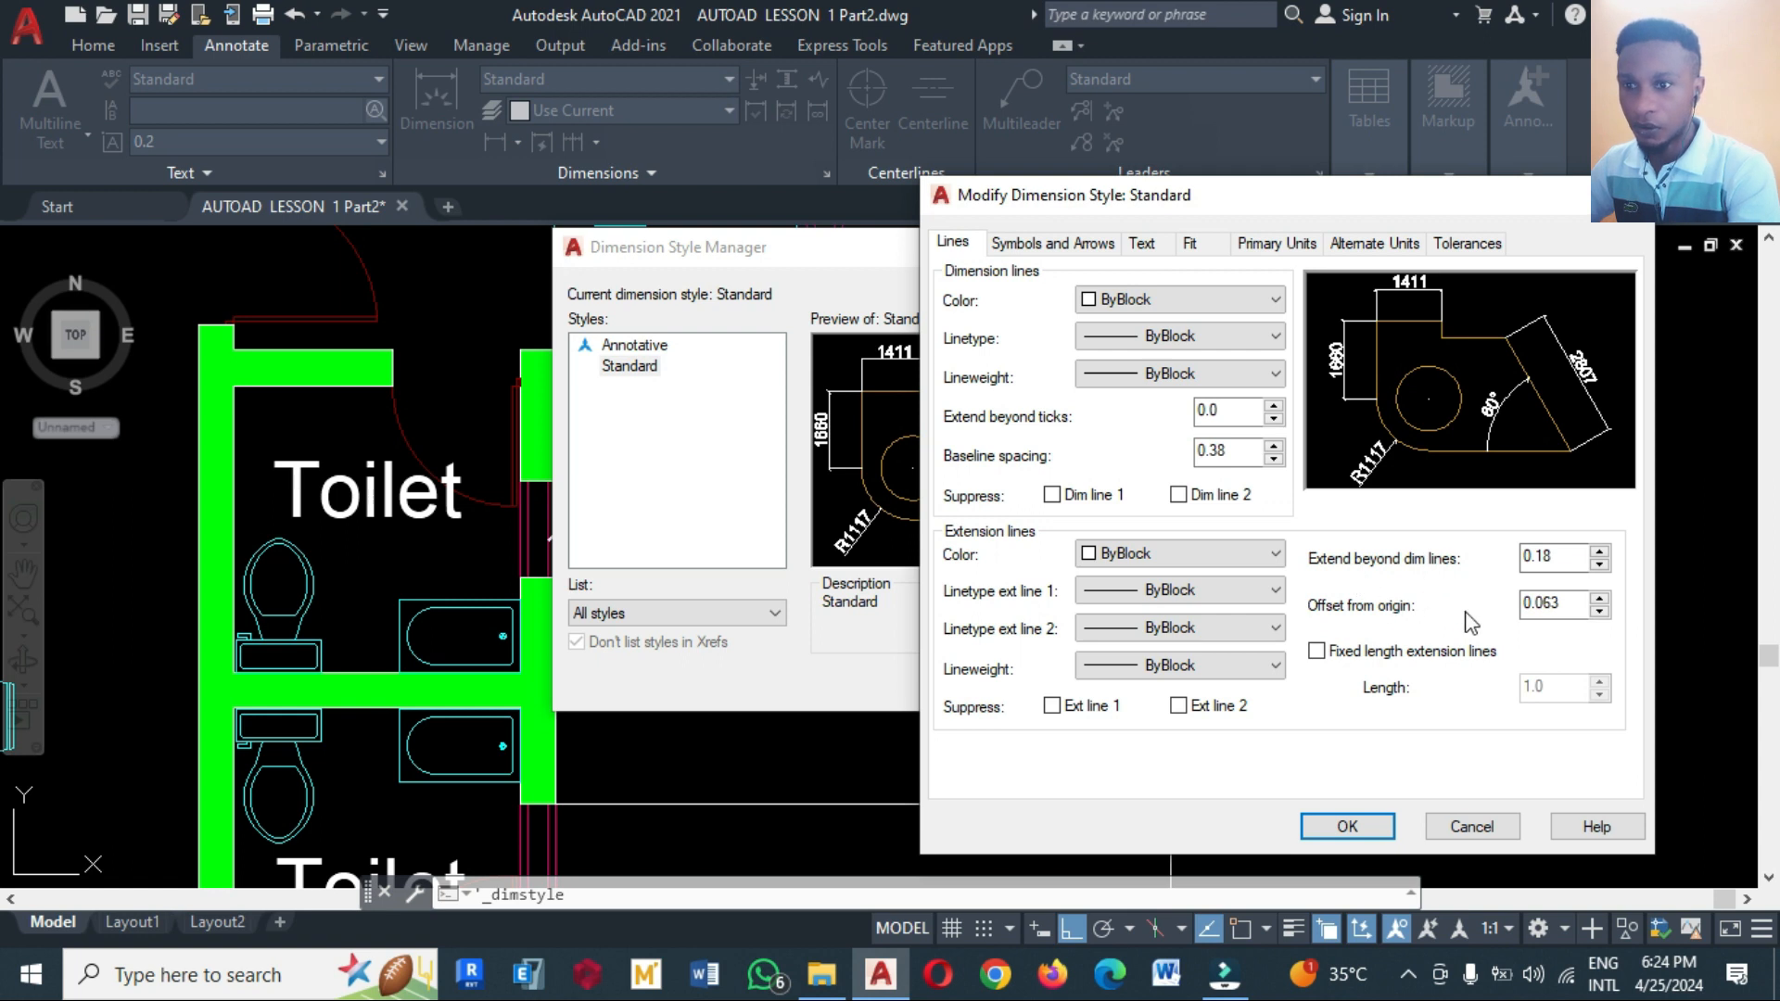
left_click_drag(1567, 607, 1510, 610)
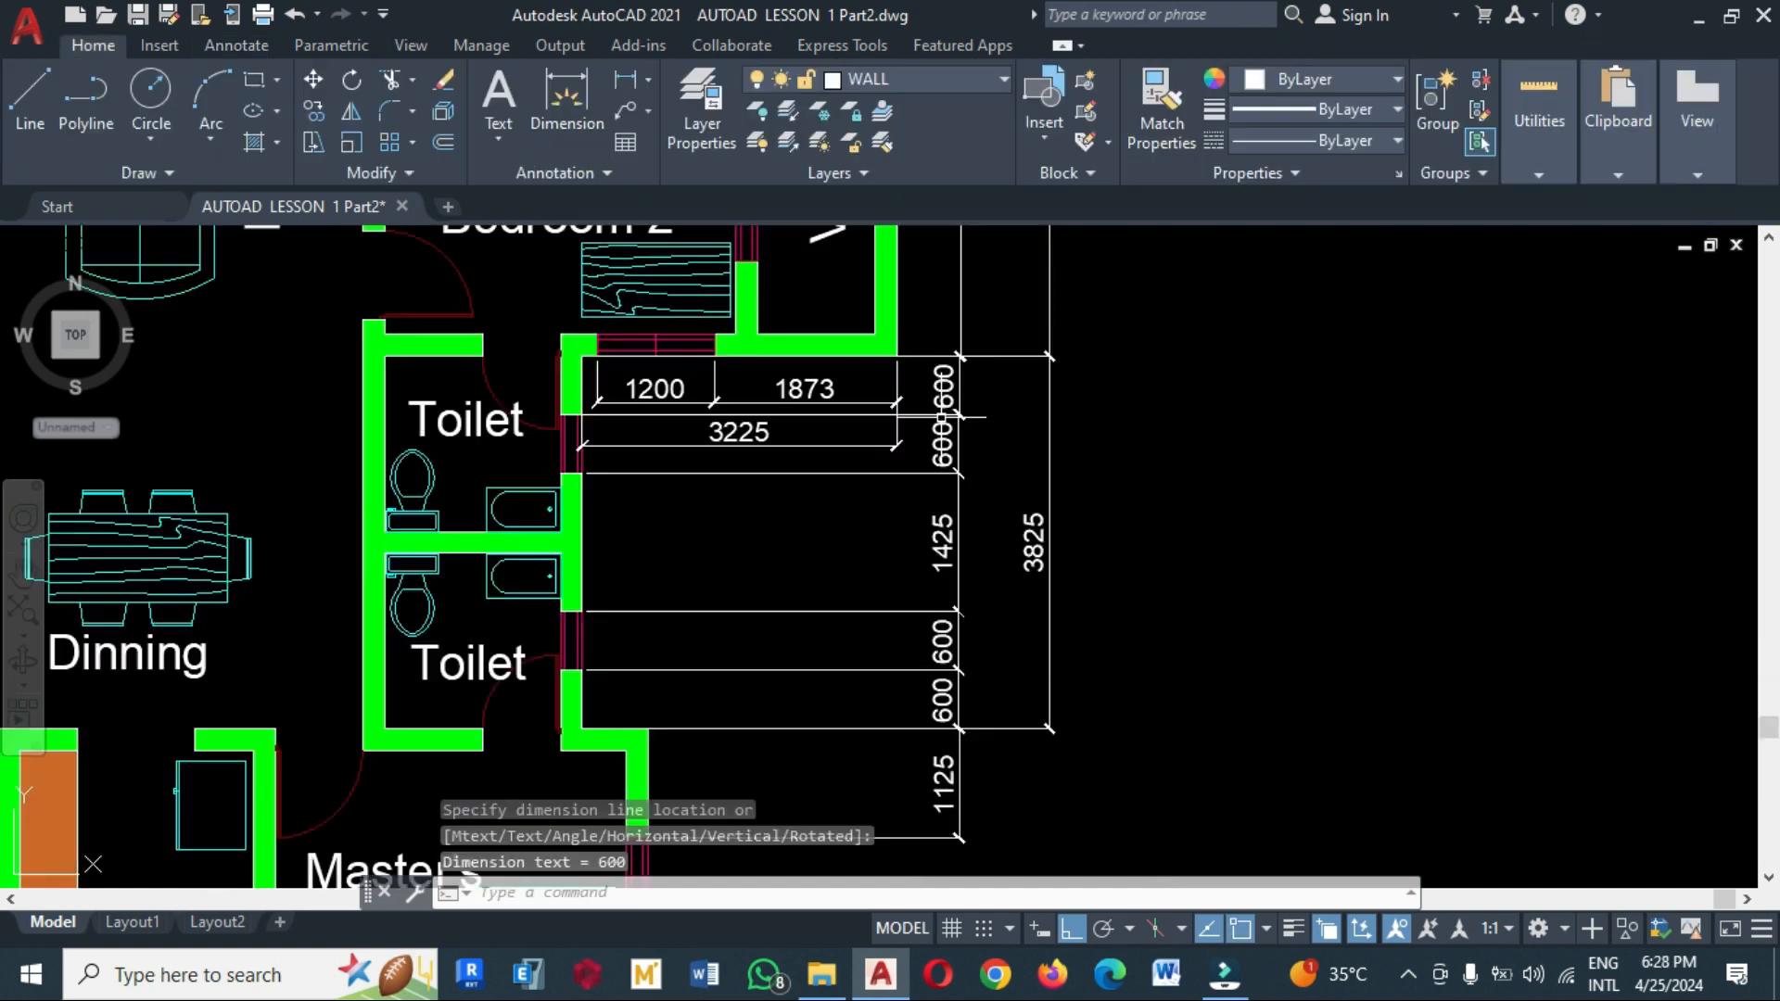
With object snap turned off, shorten both extension lines of the upper toilet window dimension to just beside its text
left_click(934, 417)
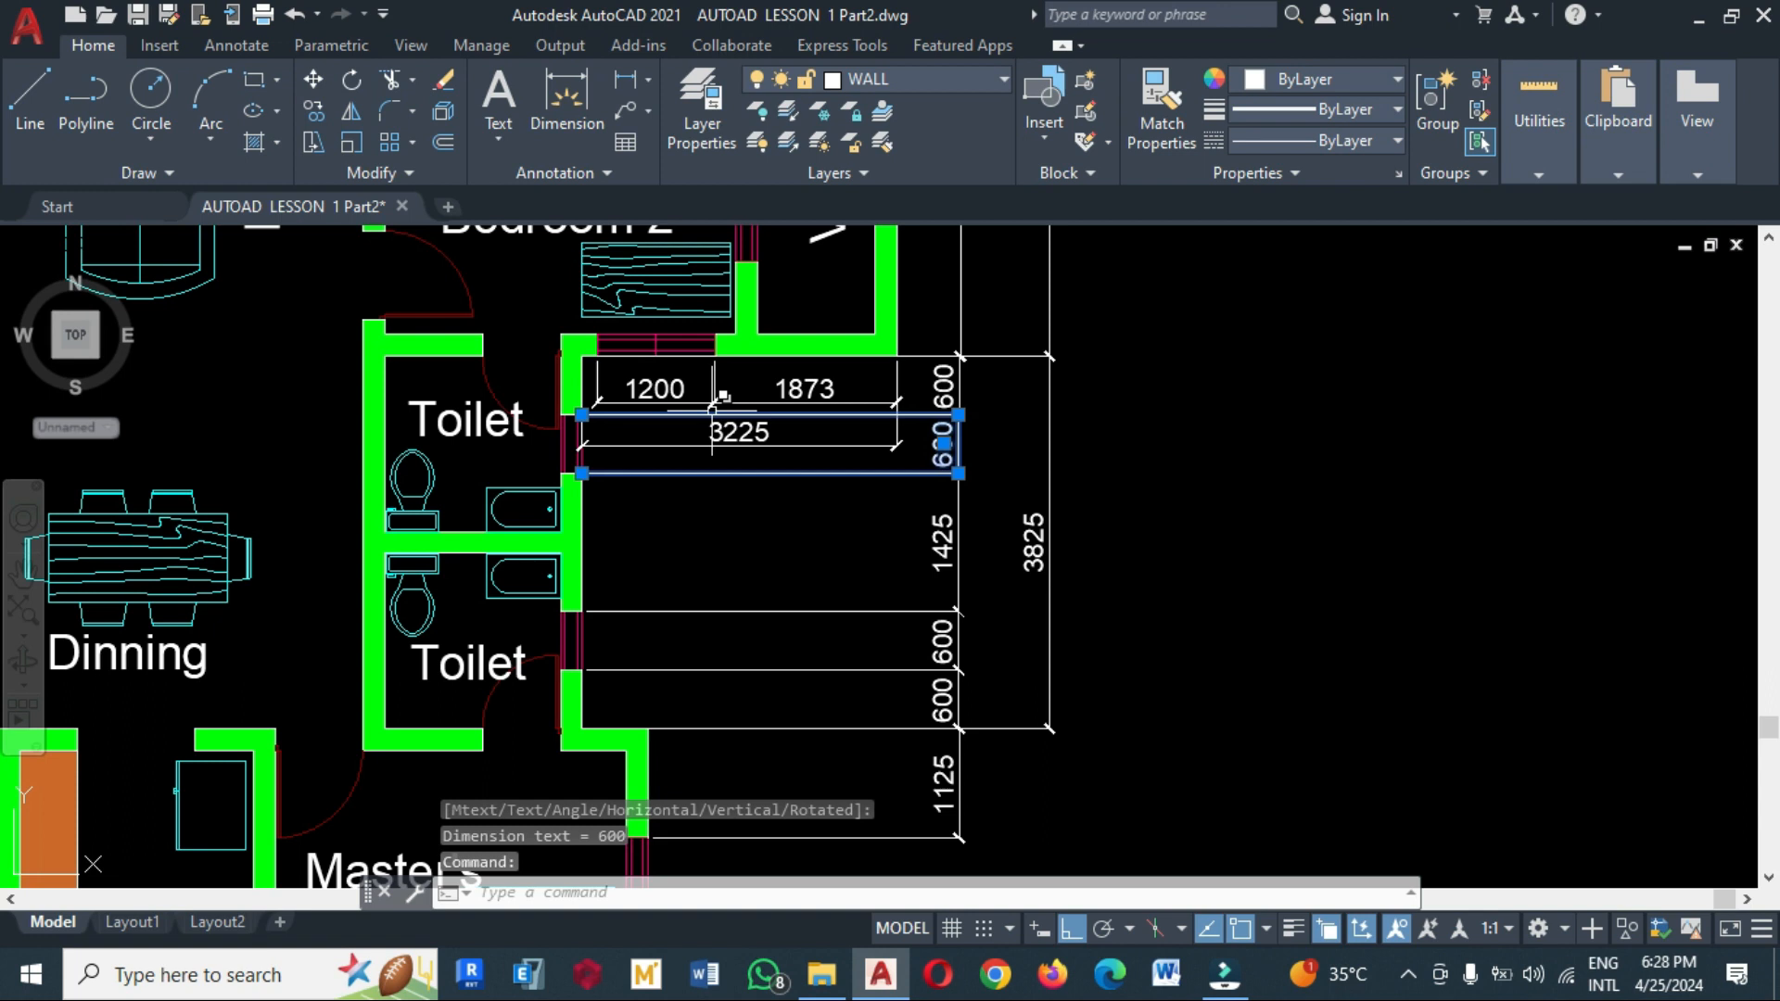
left_click(581, 414)
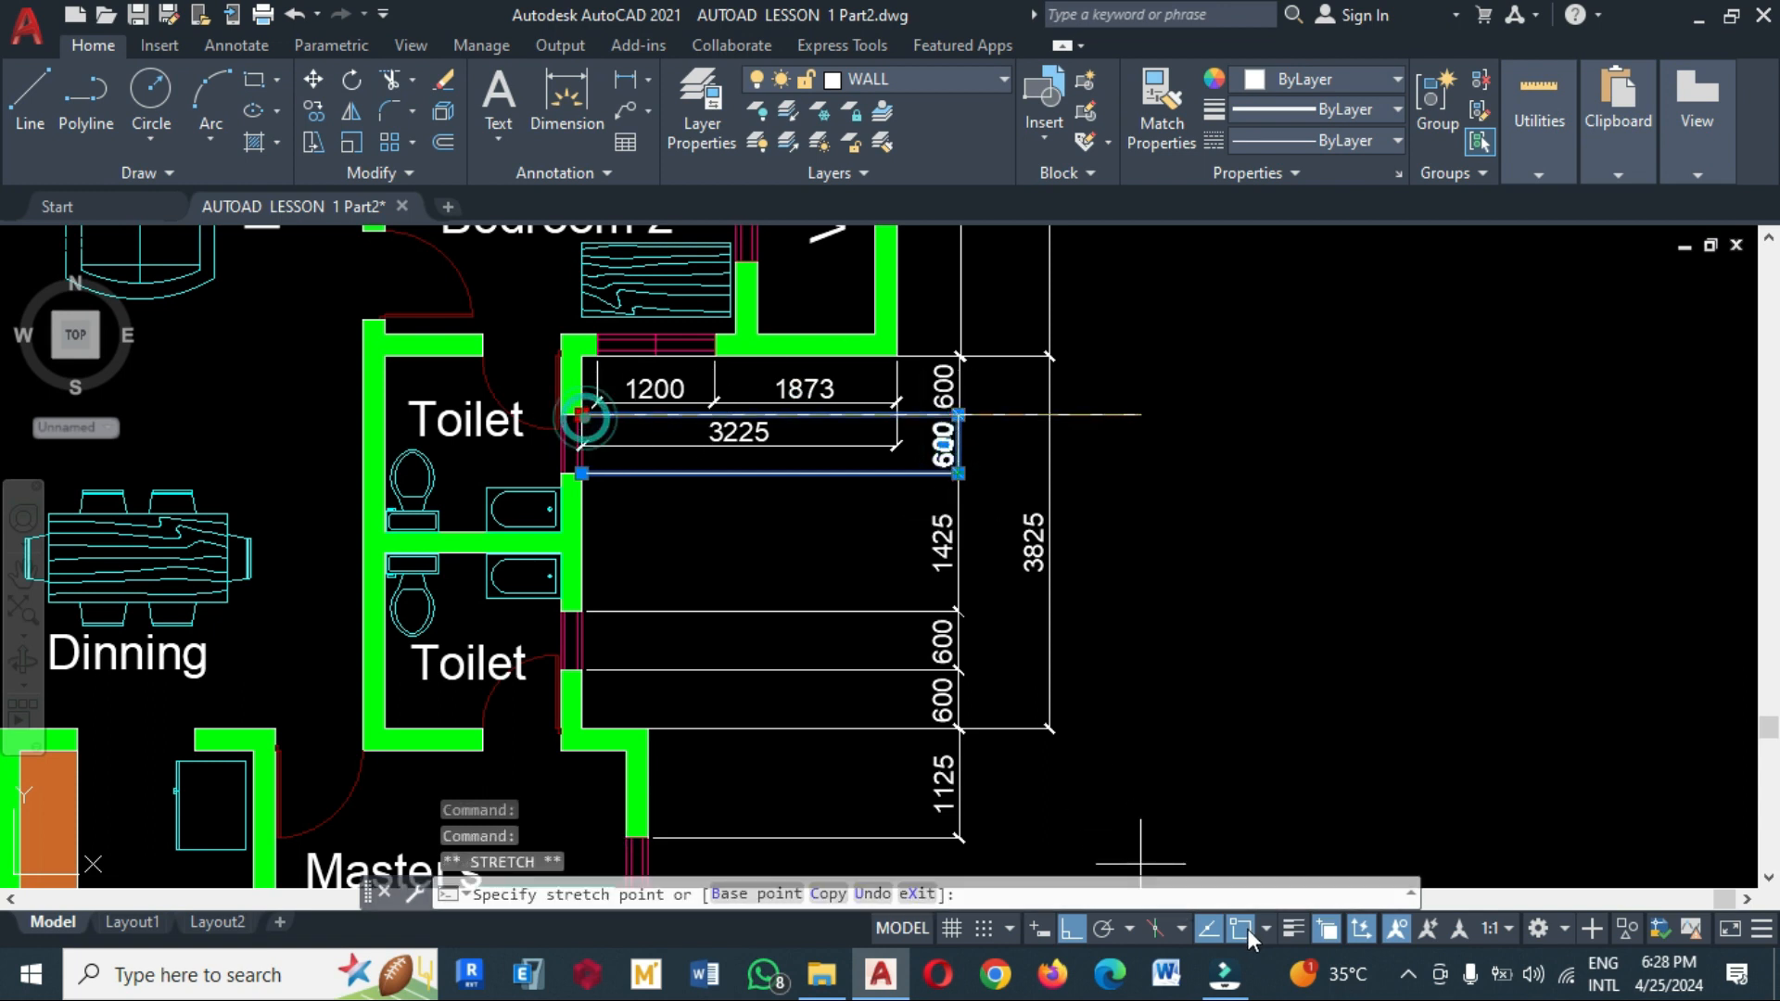
key("F3")
left_click(918, 417)
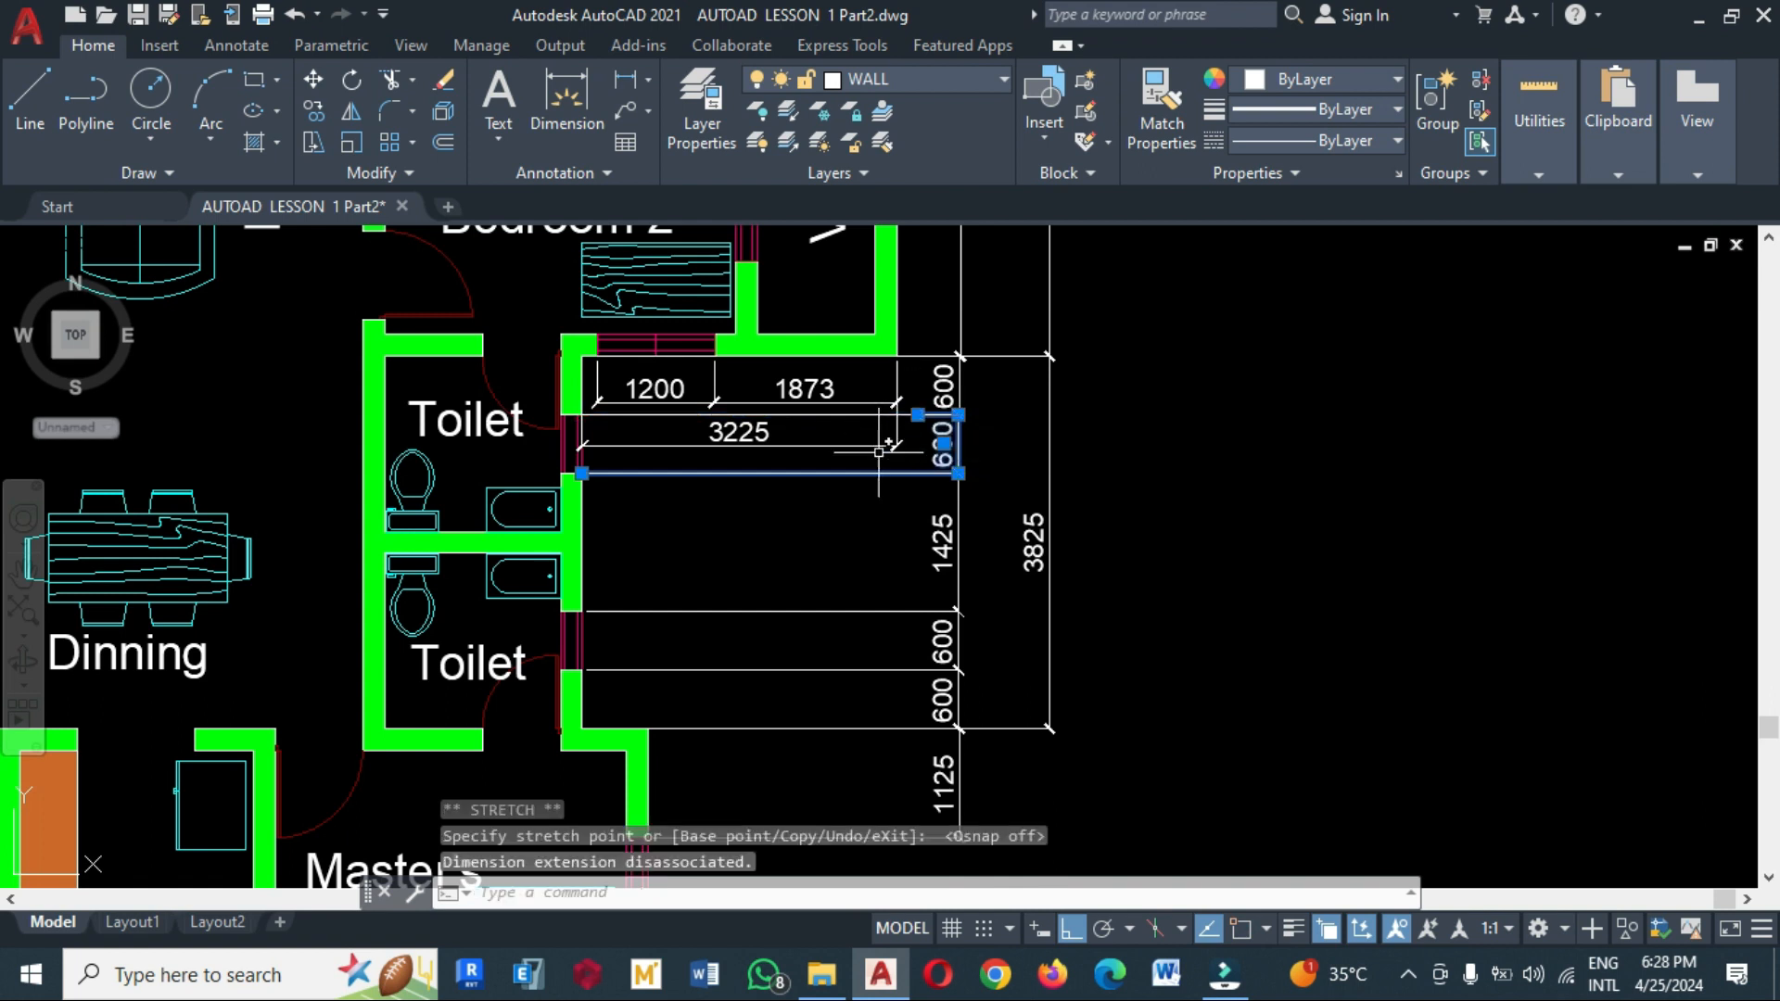
left_click(581, 473)
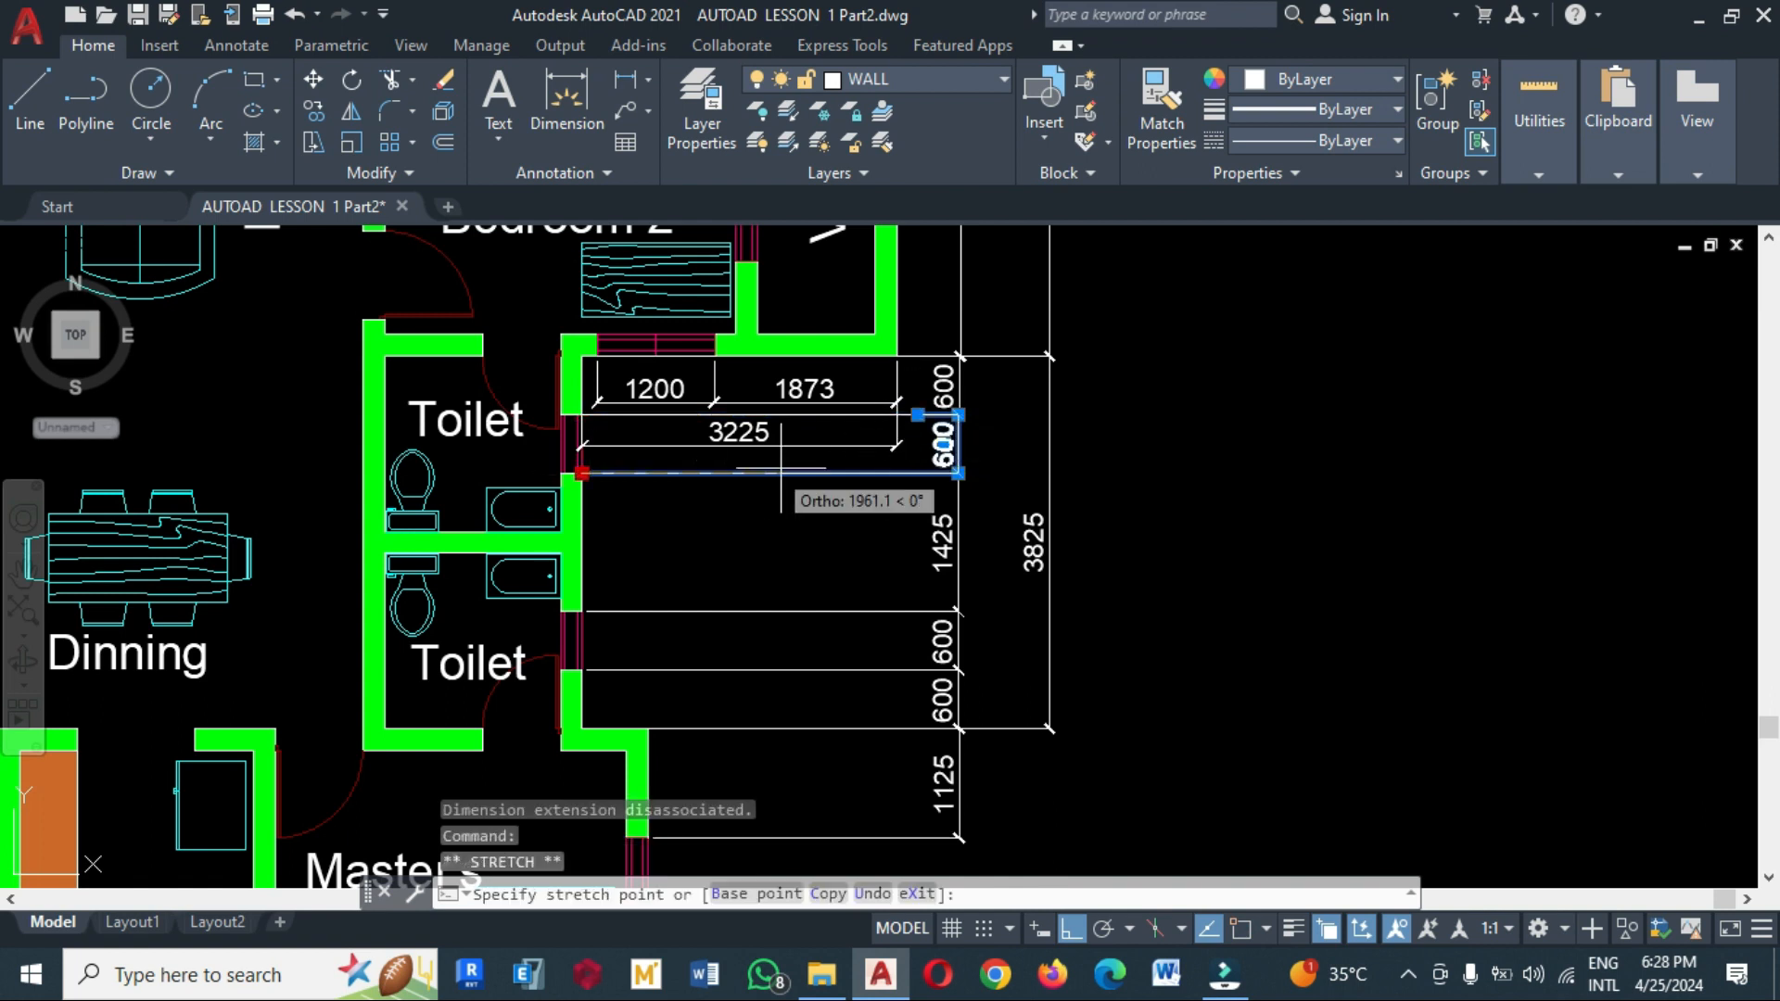
left_click(918, 473)
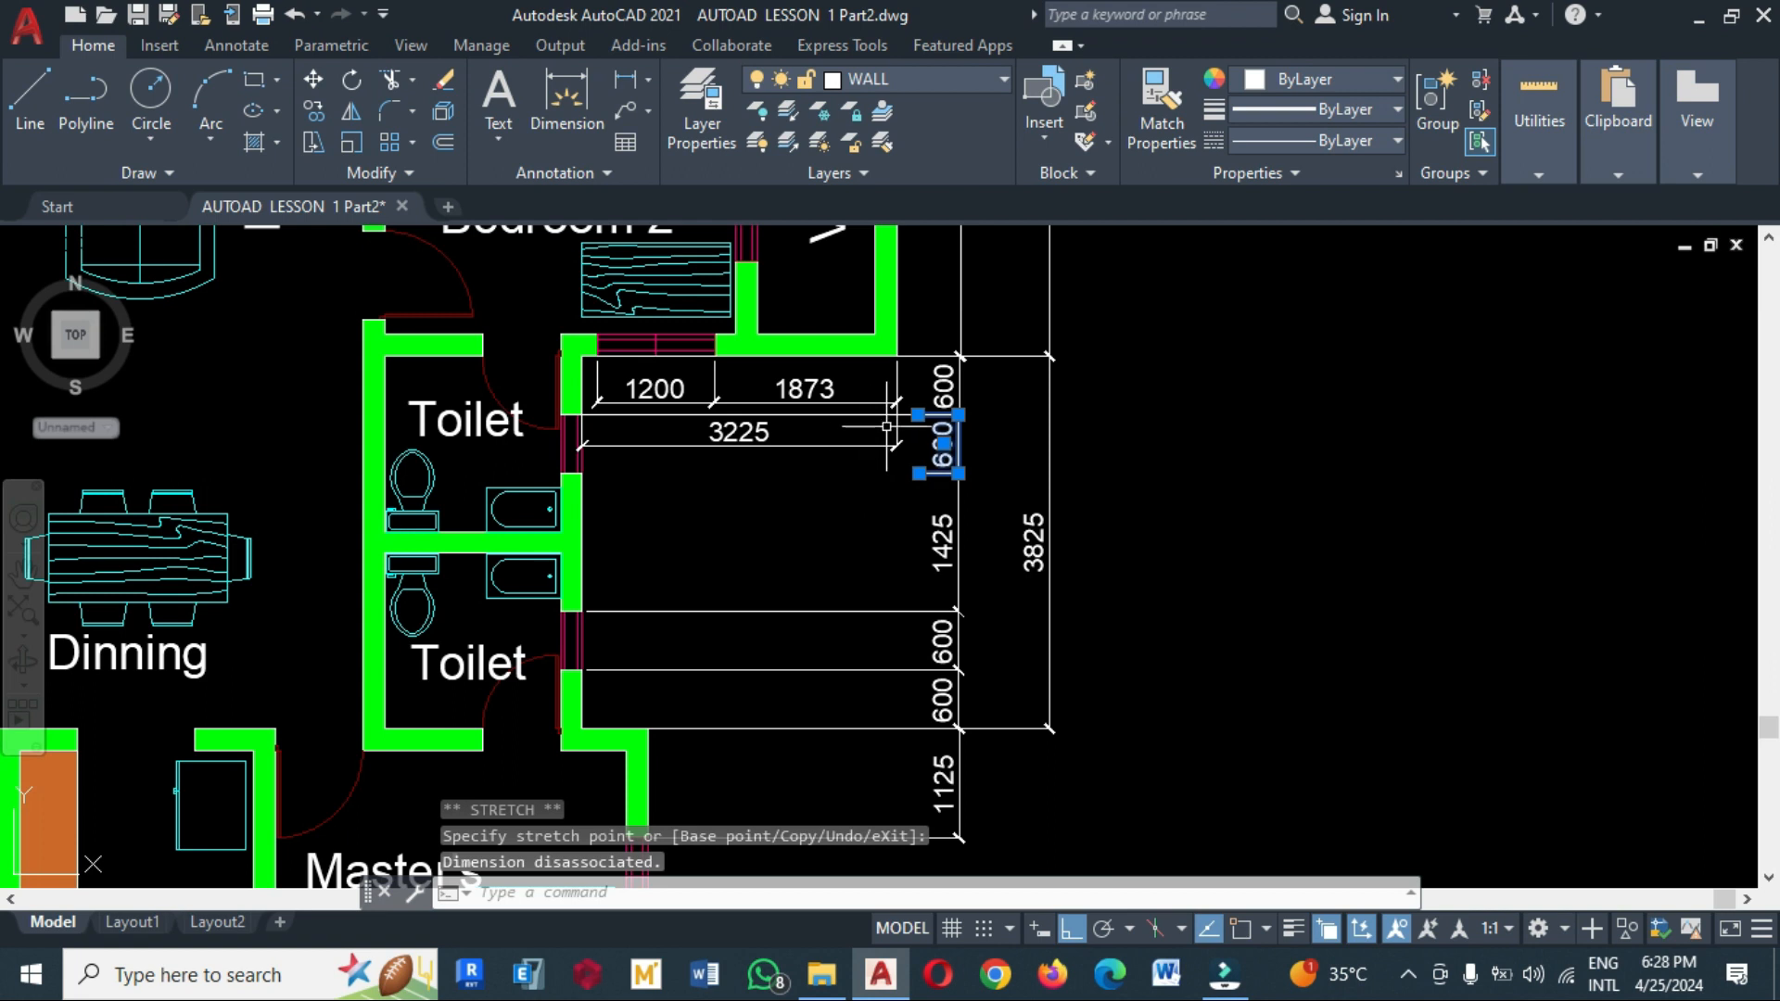
Shorten both extension lines of the wall dimension above the upper toilet window to match the neighbouring shortened ones
left_click(858, 412)
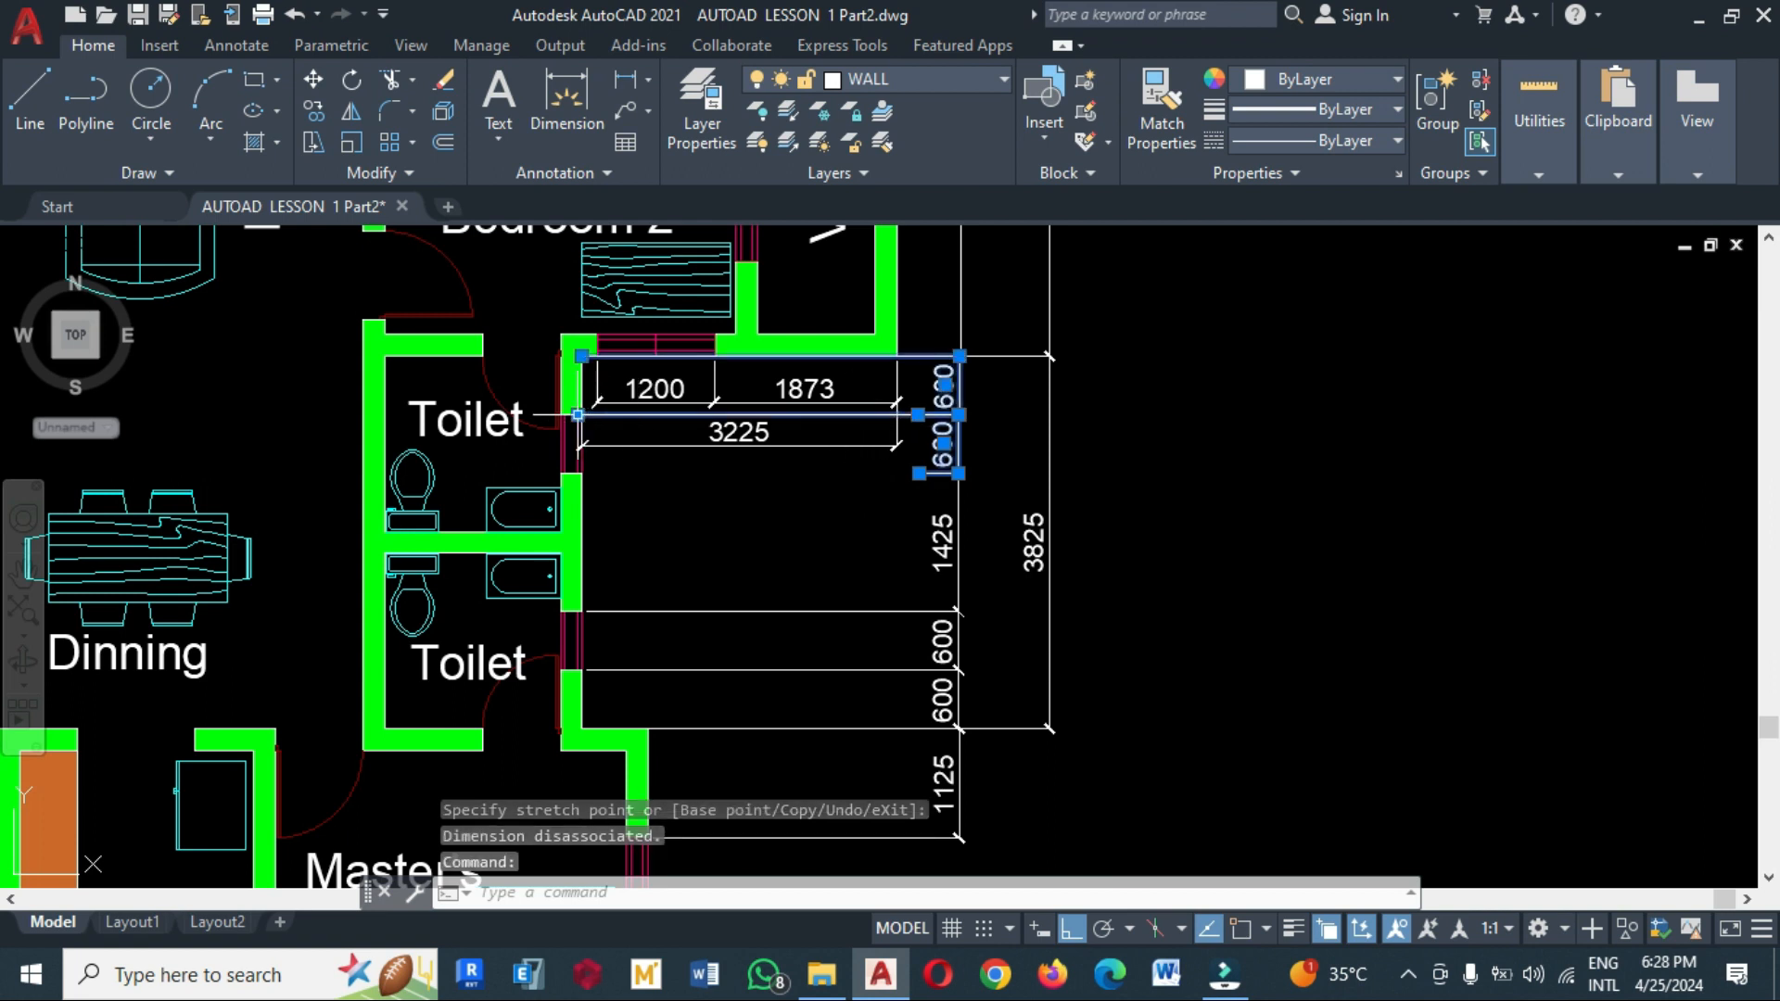
left_click(577, 414)
left_click(917, 414)
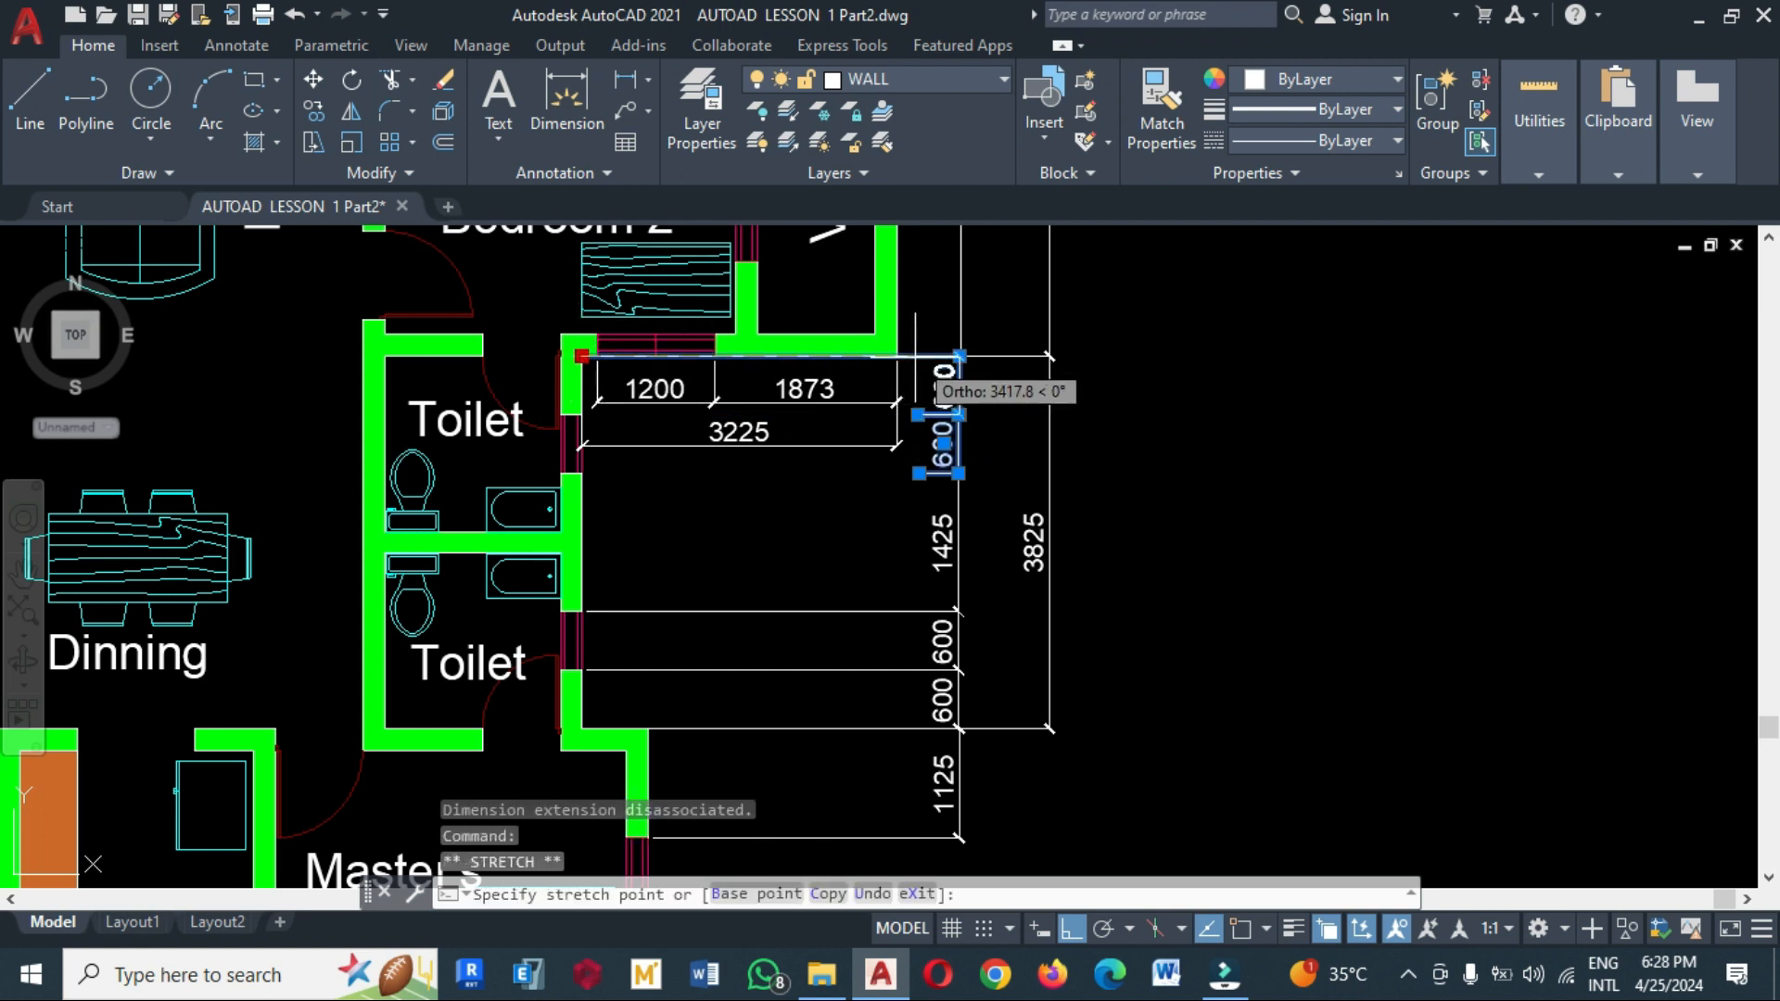
left_click(916, 357)
Shorten both extension lines of the lower toilet window dimension to just beside its text
left_click(756, 613)
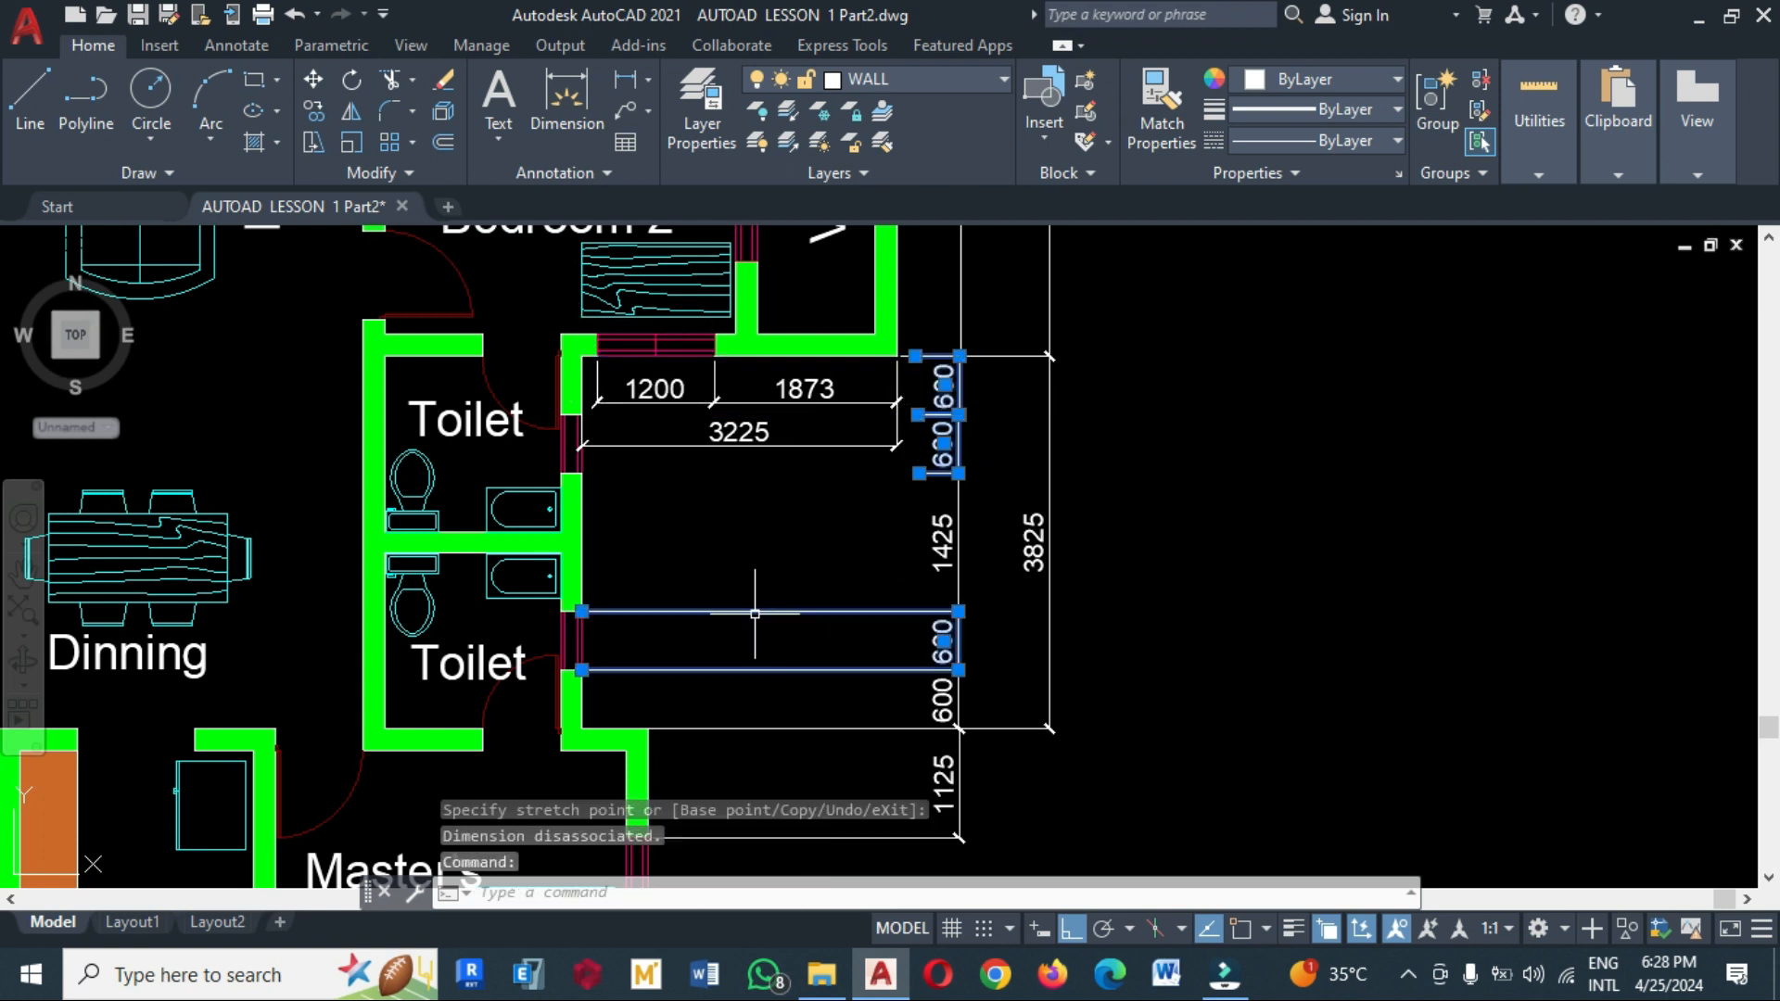
left_click(582, 611)
left_click(901, 614)
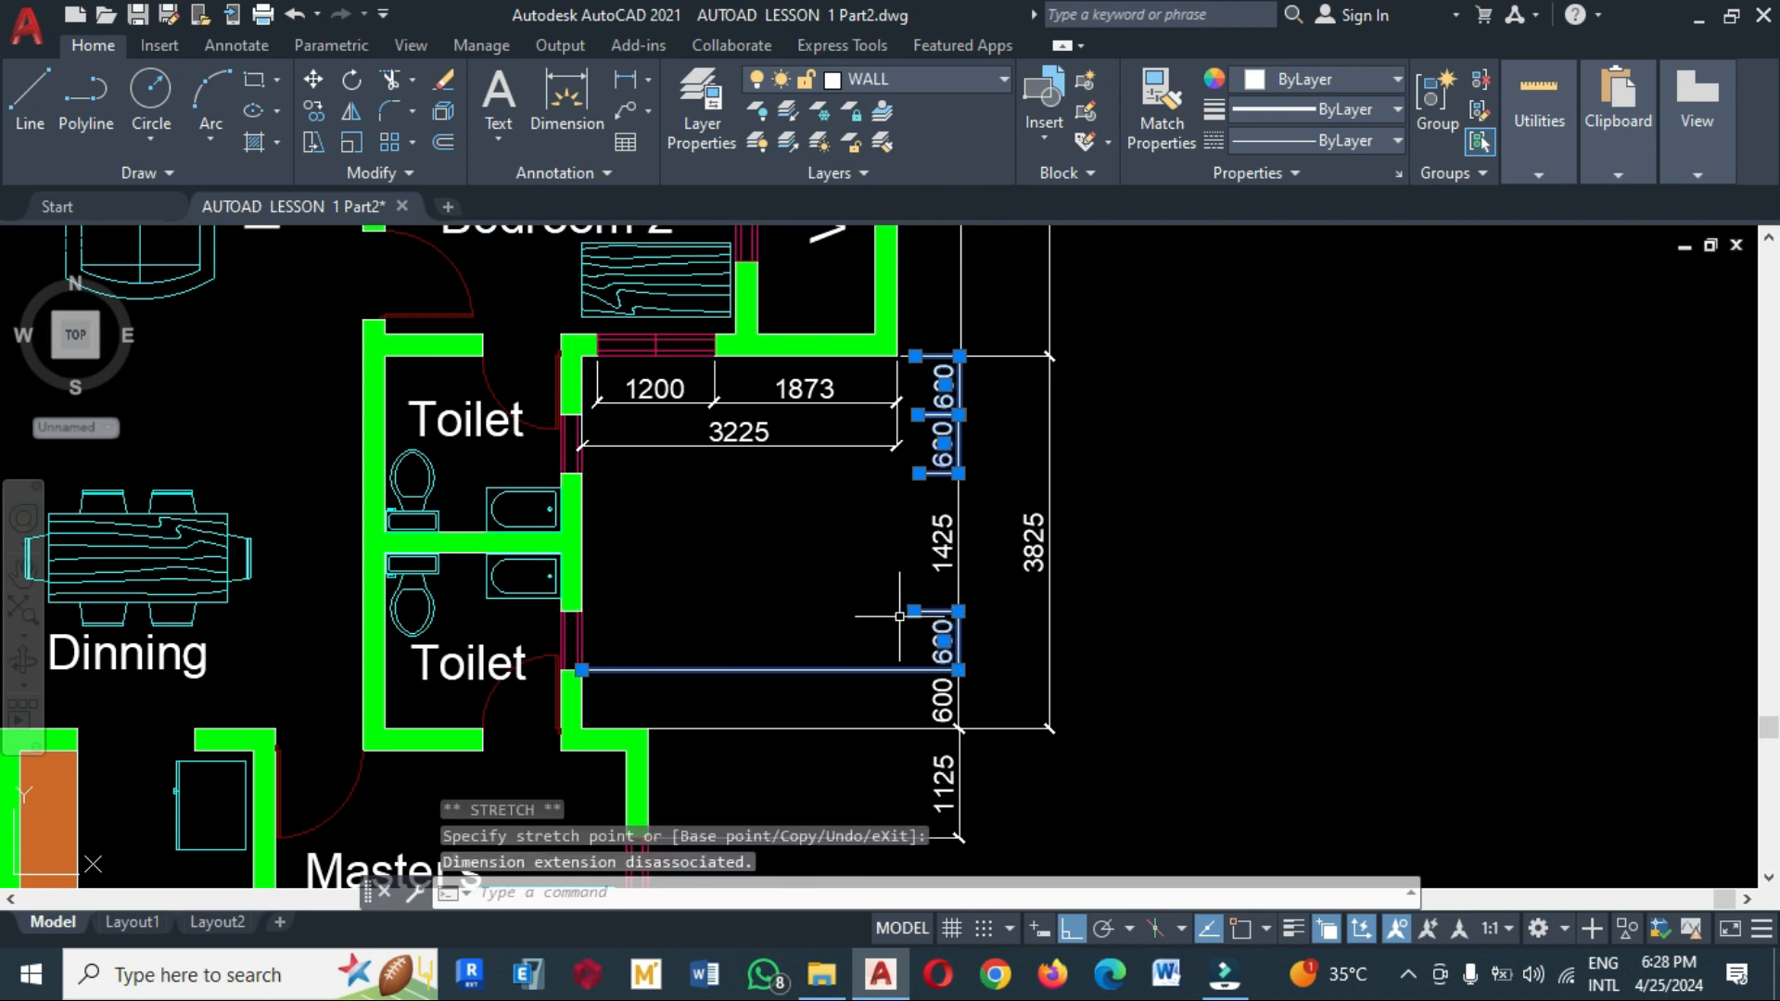
left_click(582, 669)
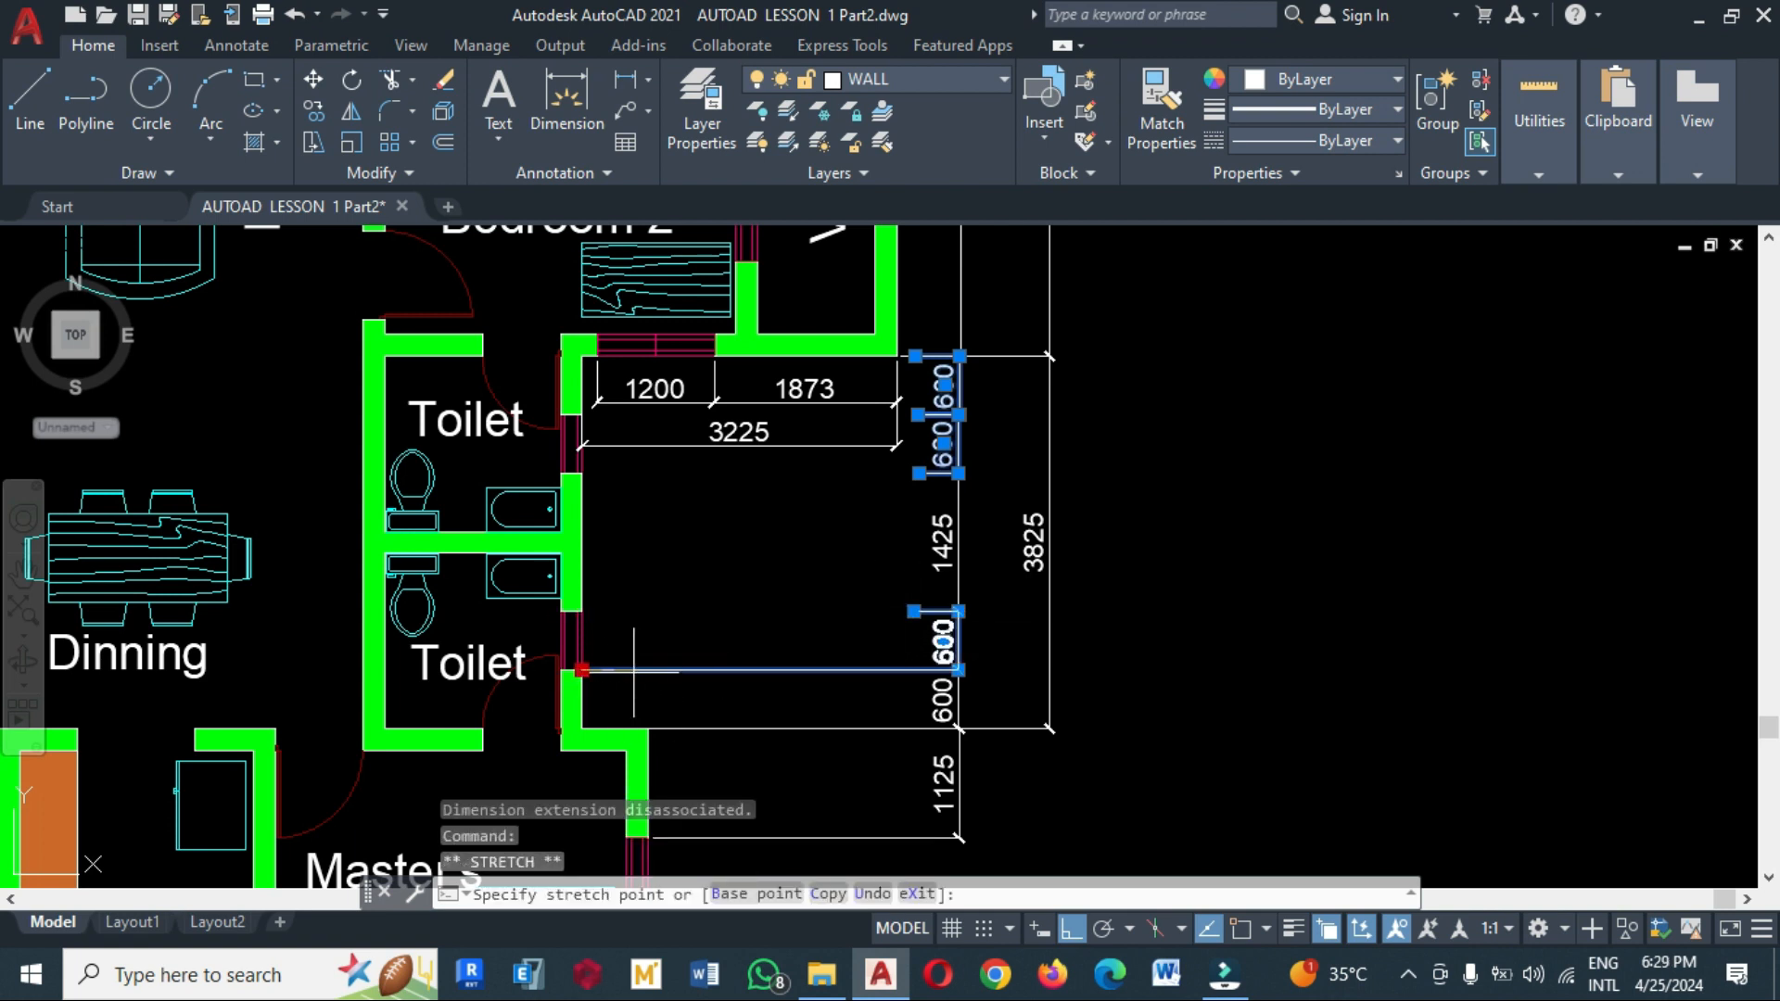
left_click(918, 669)
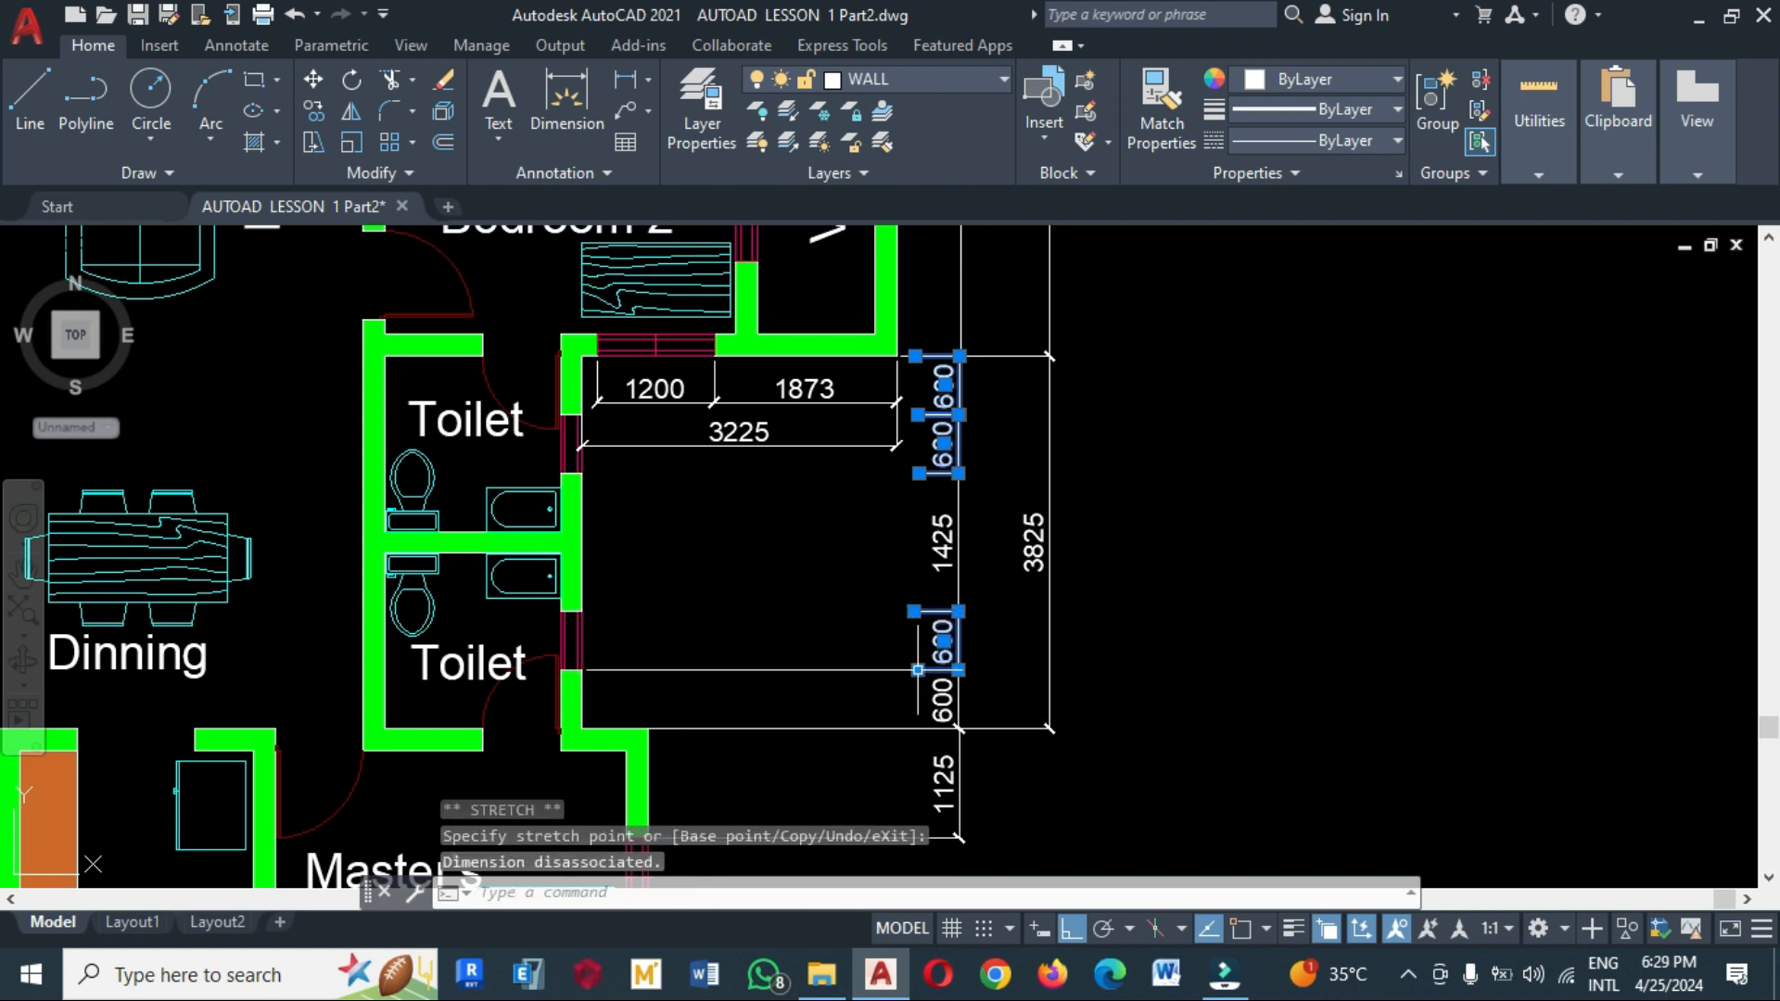
Shorten both extension lines of the wall dimension below the lower toilet window to just beside its text
left_click(671, 671)
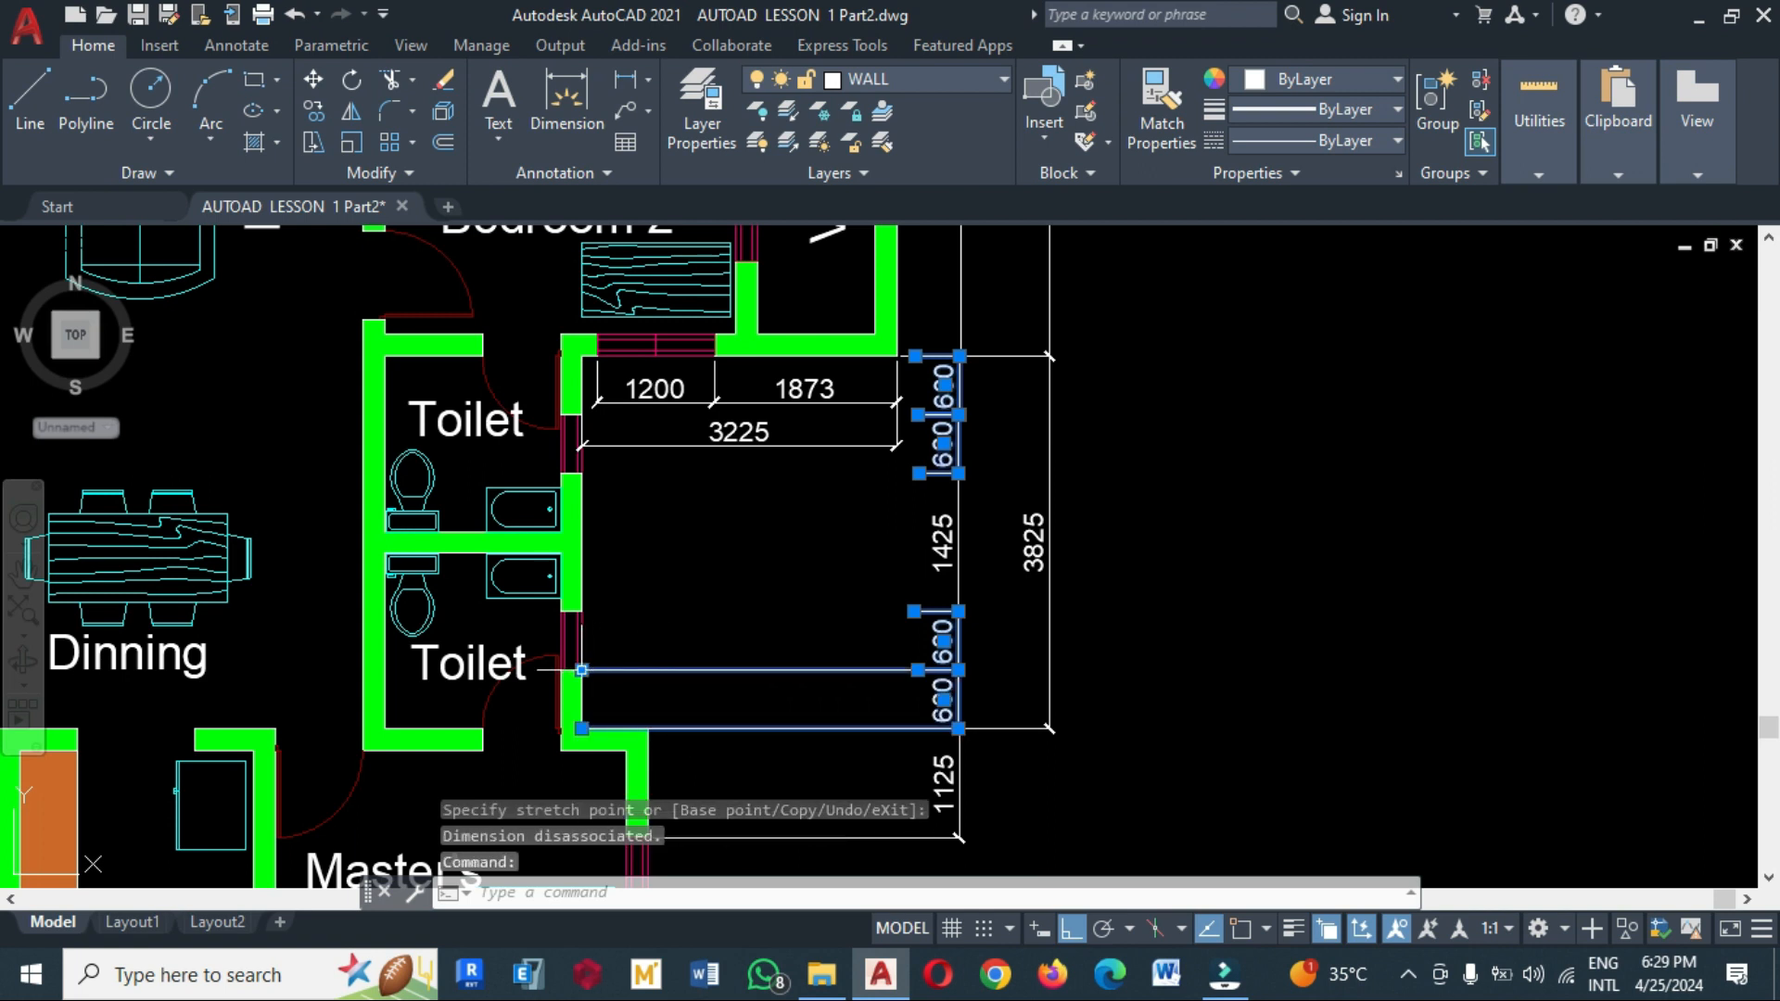
left_click(581, 669)
left_click(918, 669)
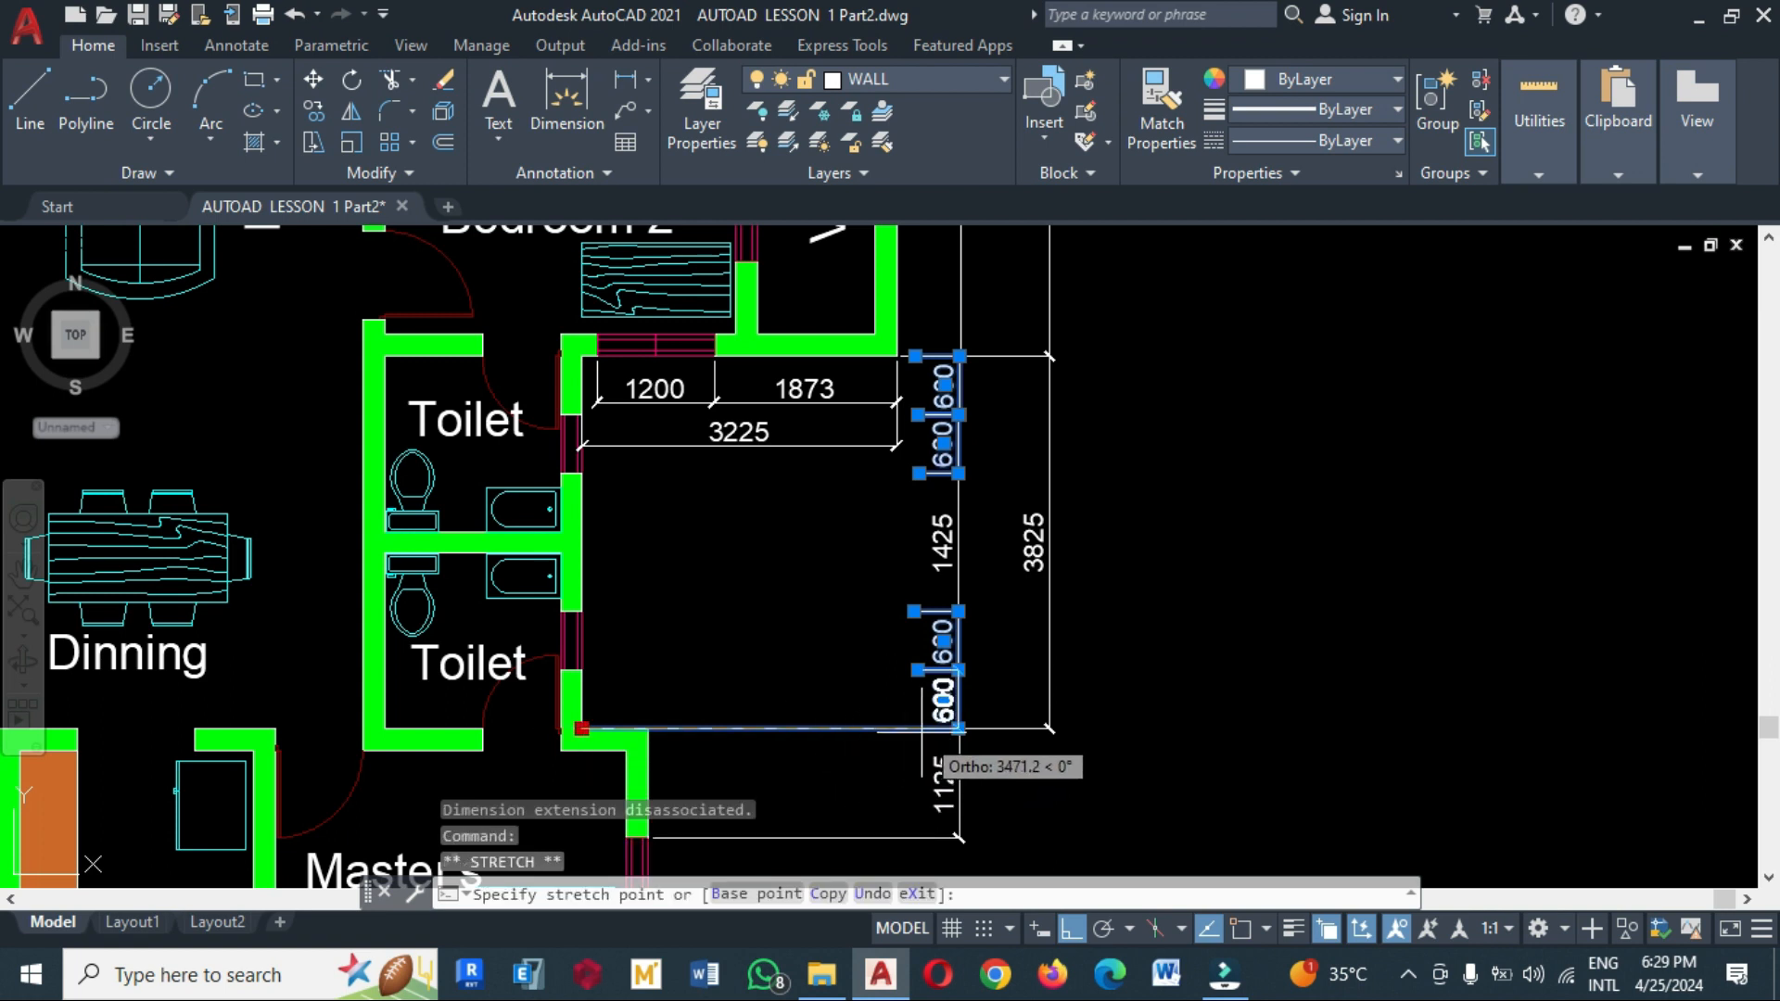
left_click(918, 729)
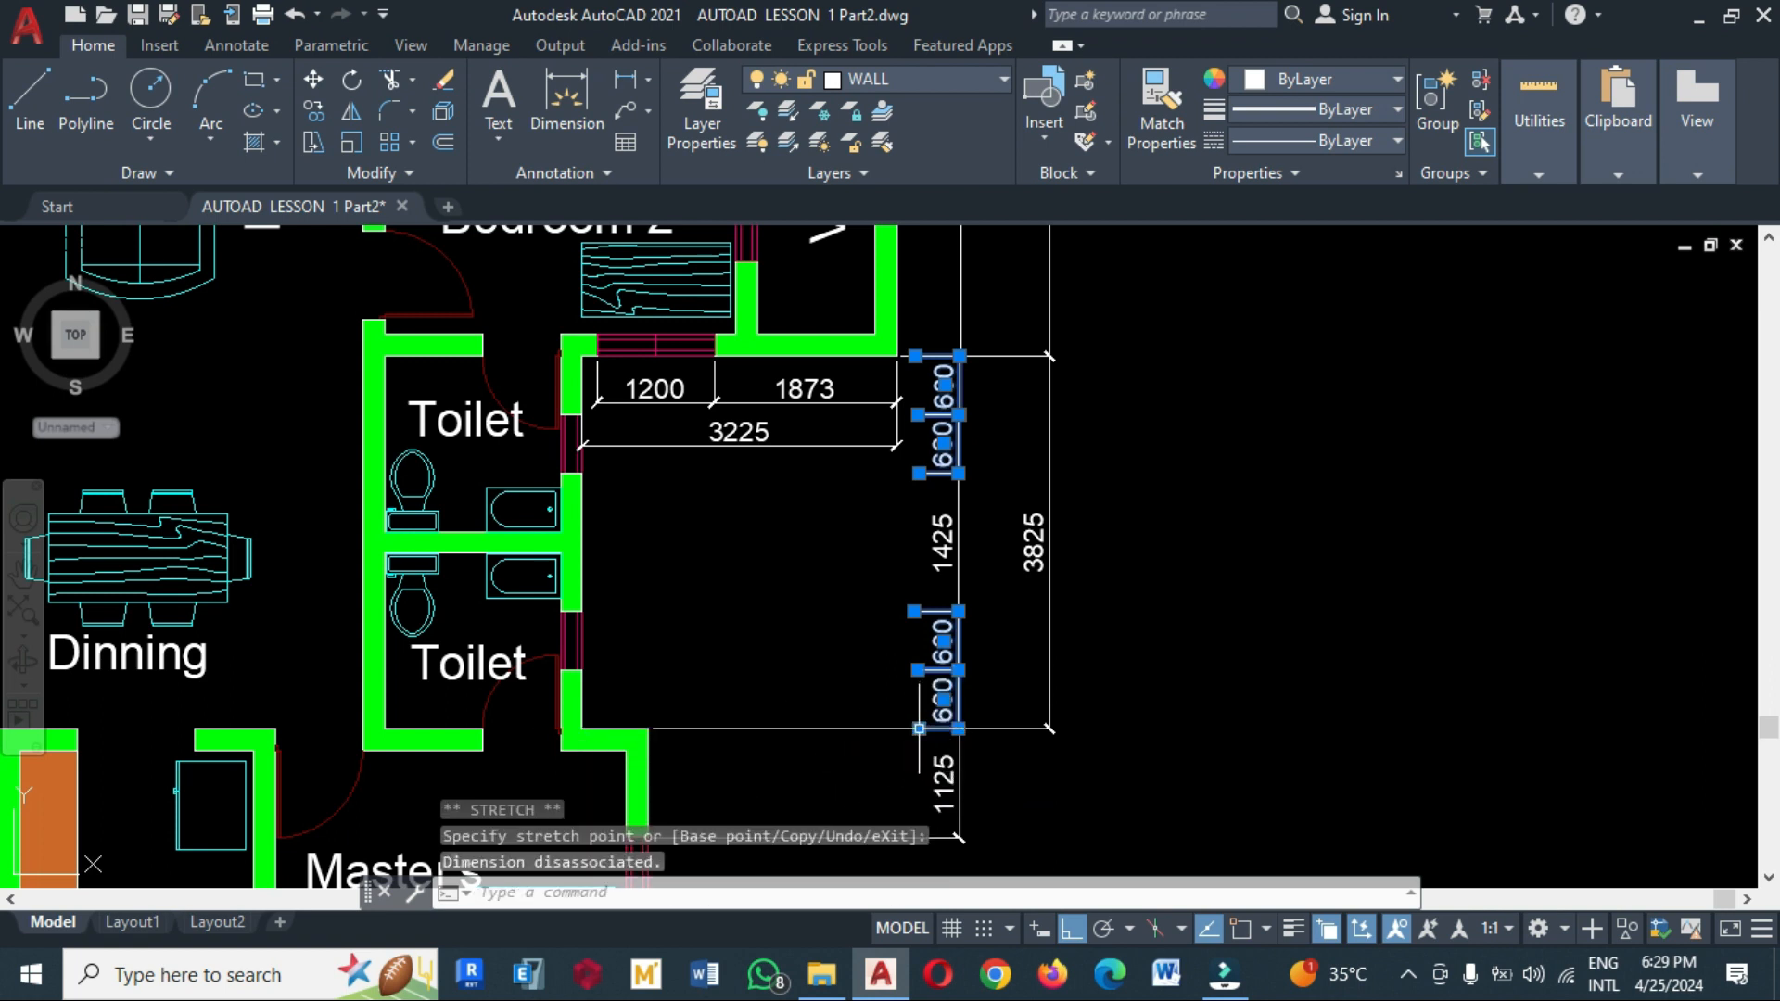
Shorten the lower extension line of the 3825 overall dimension to line up with the chain's shortened extension lines
left_click(654, 729)
left_click(648, 728)
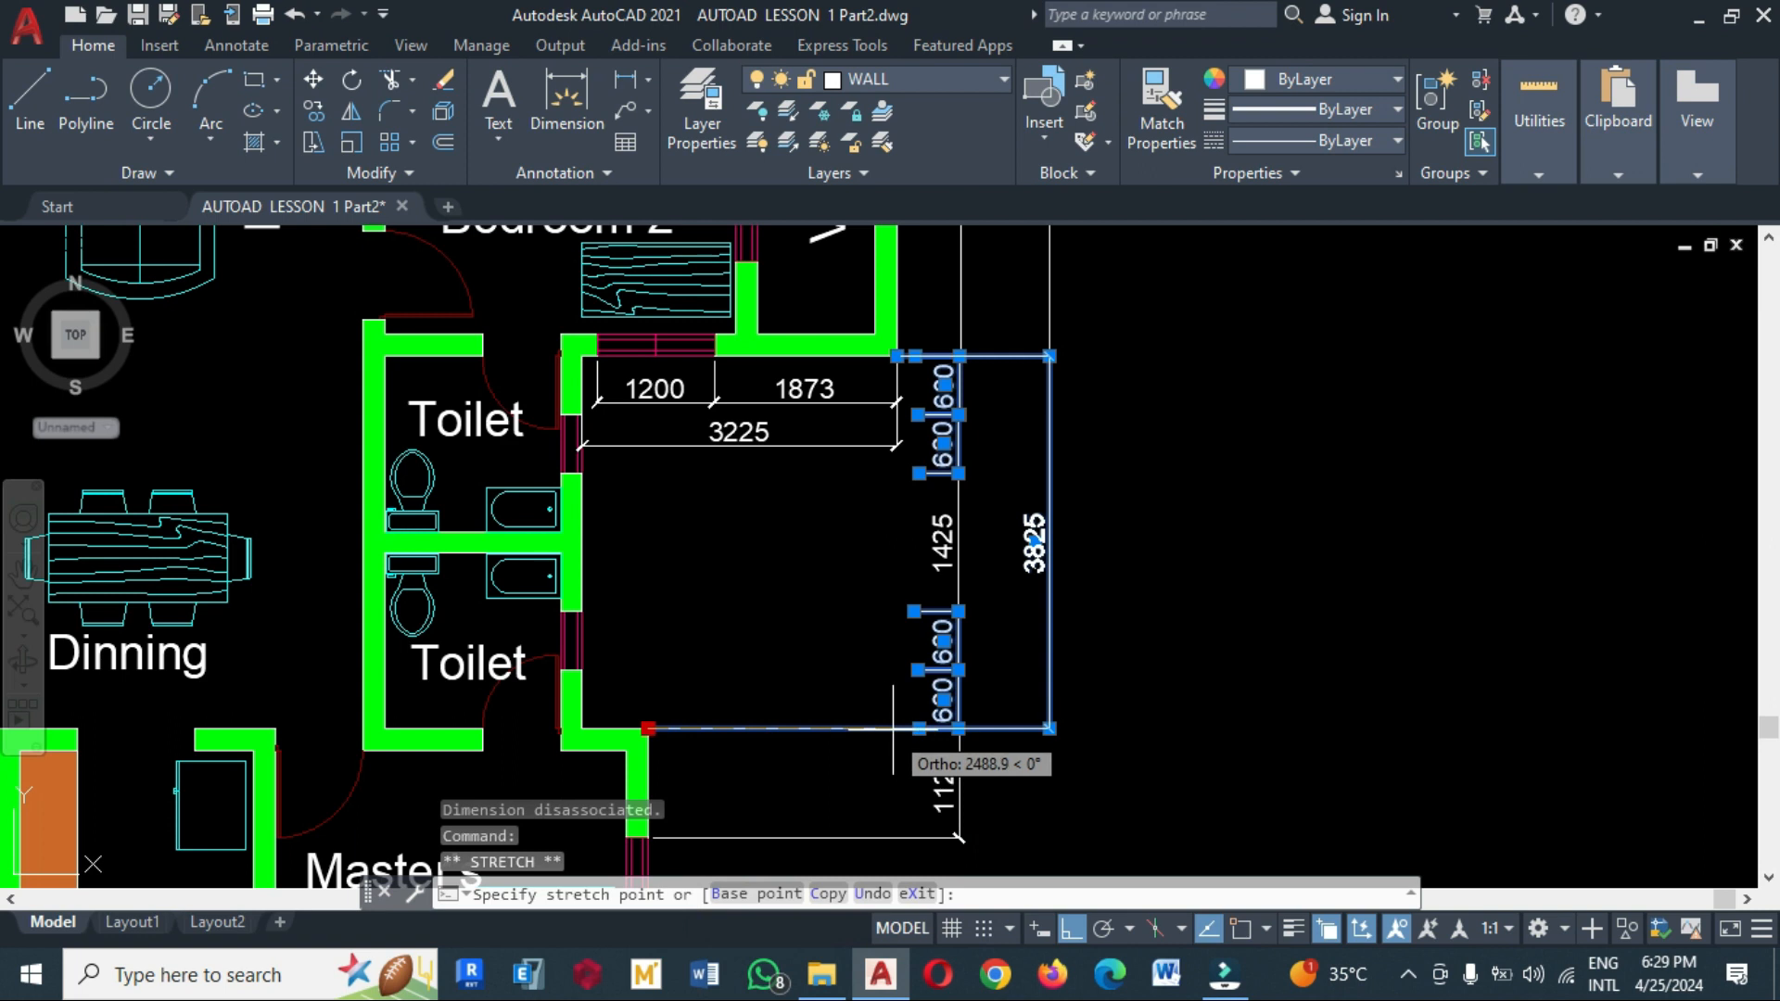
left_click(640, 729)
left_click(640, 728)
left_click(918, 729)
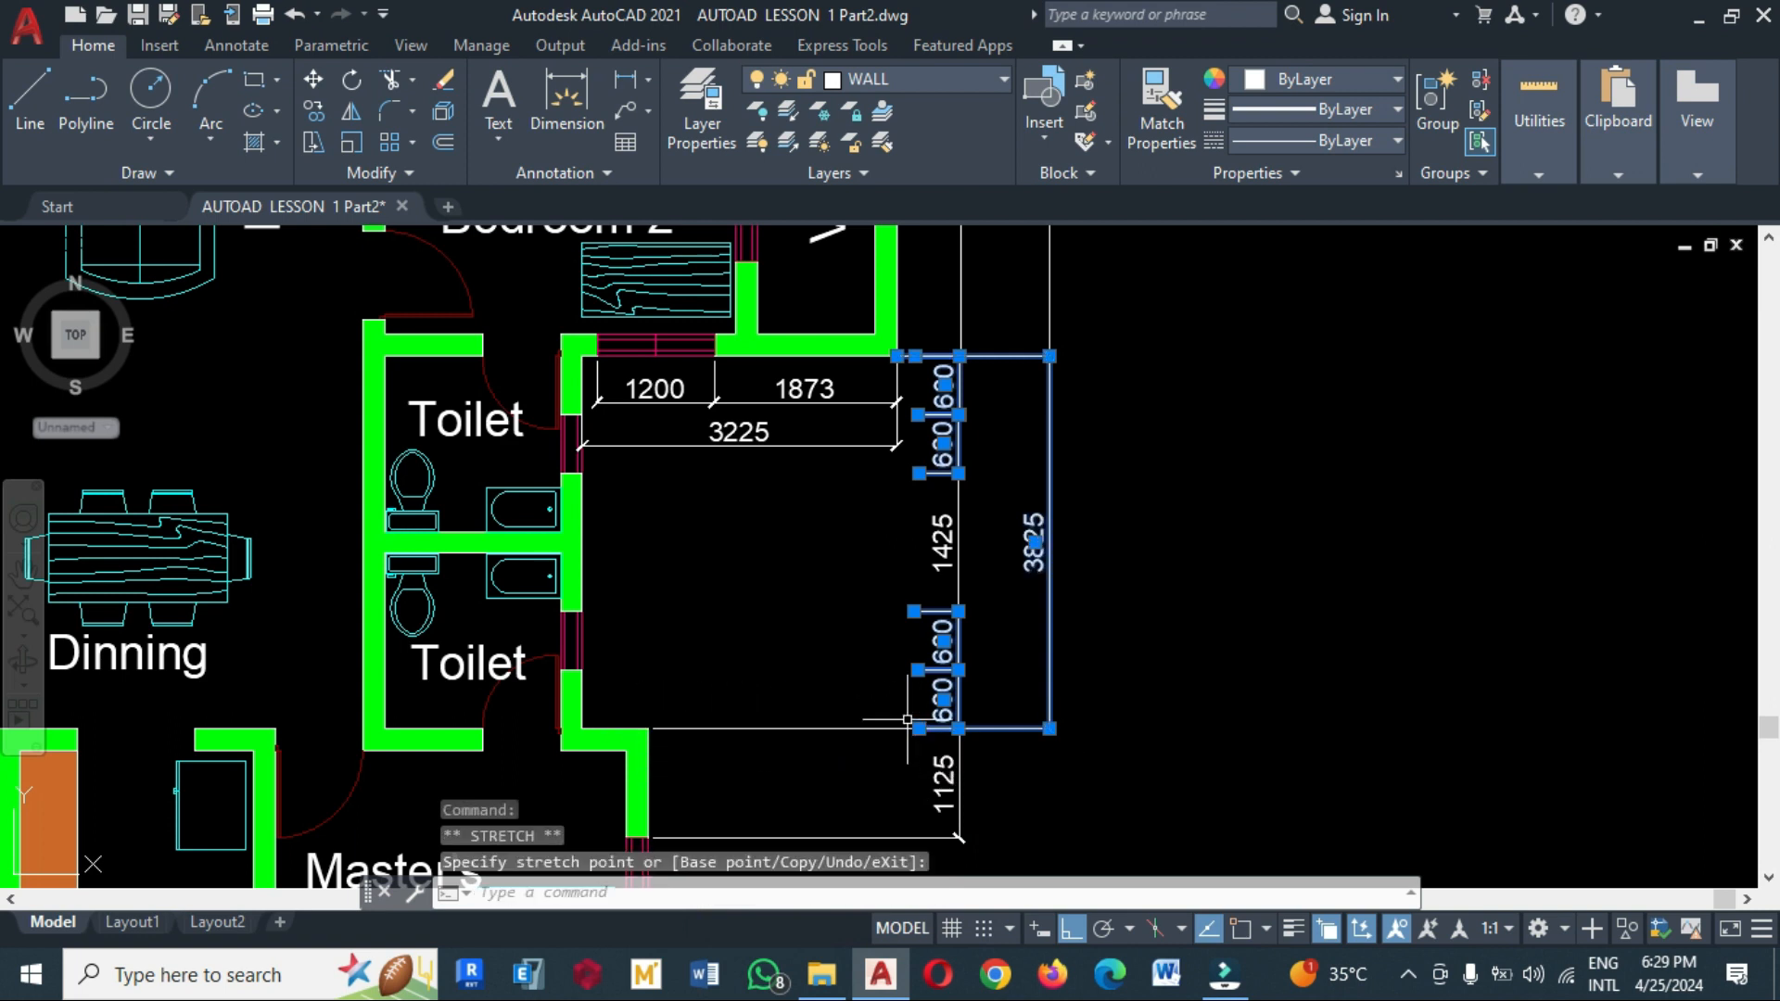
Shorten the upper extension line of the 1125 dimension beside the Master's bedroom to match the chain, and clear the selection
left_click(741, 731)
left_click(653, 730)
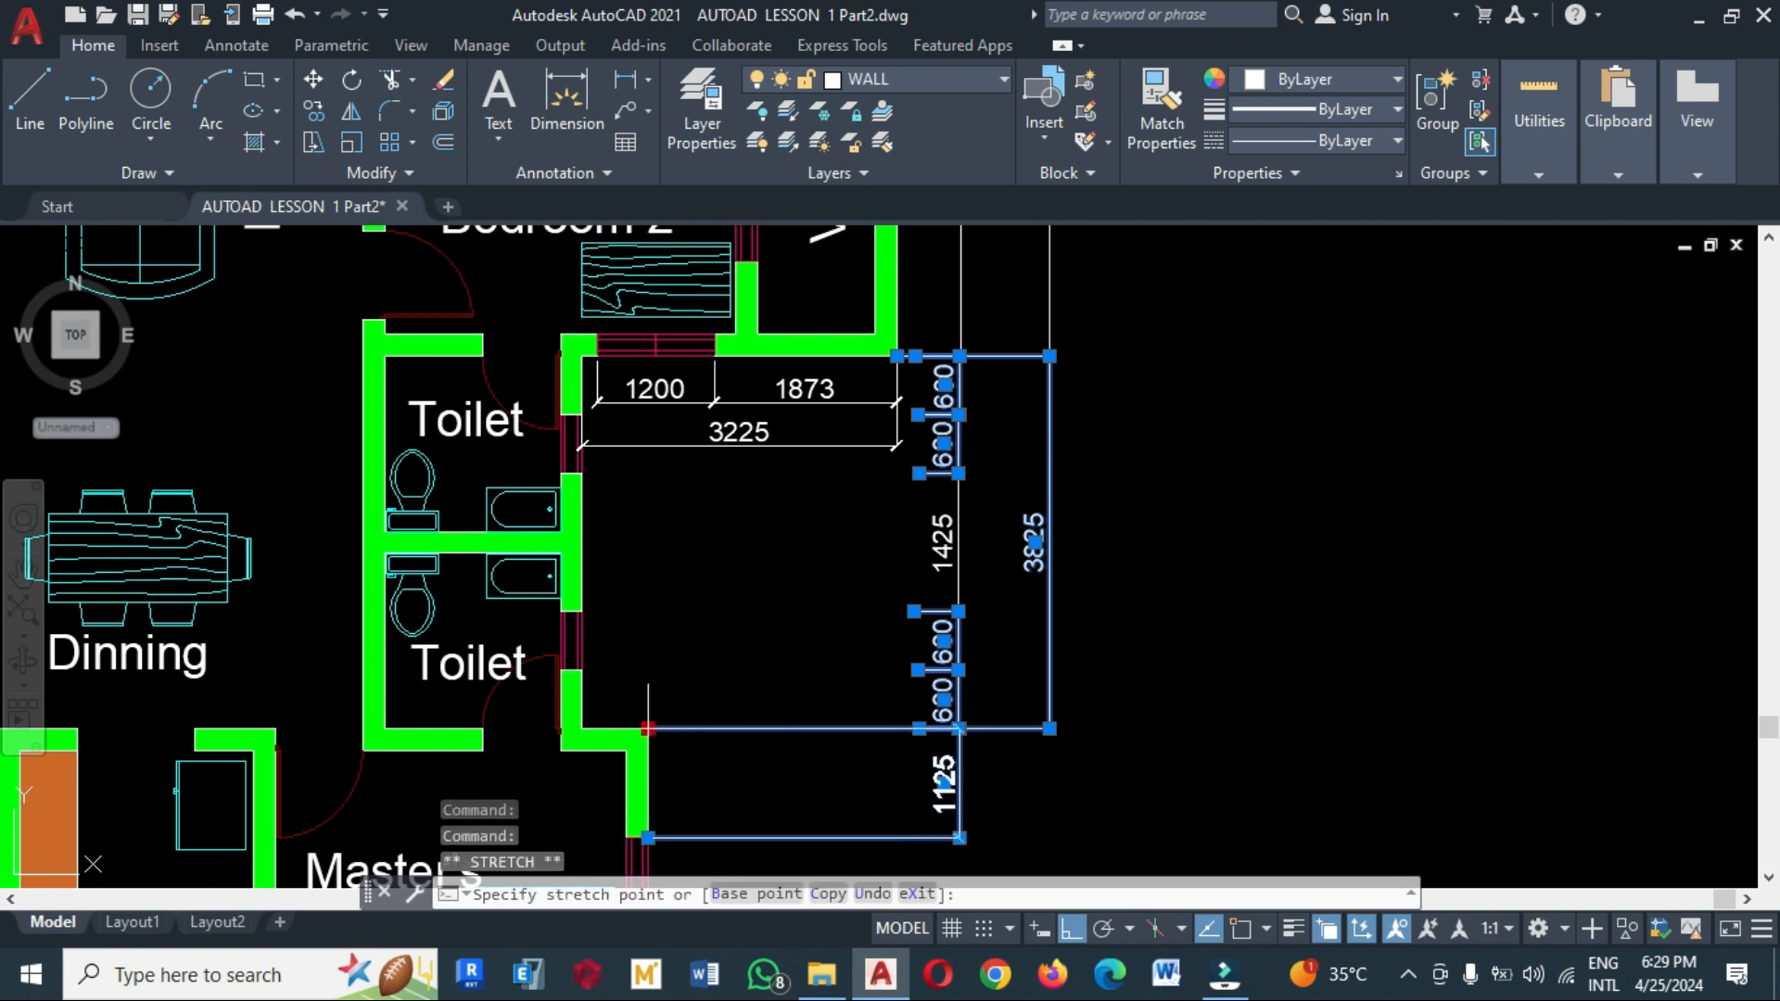
scroll(882, 498, "down", 4)
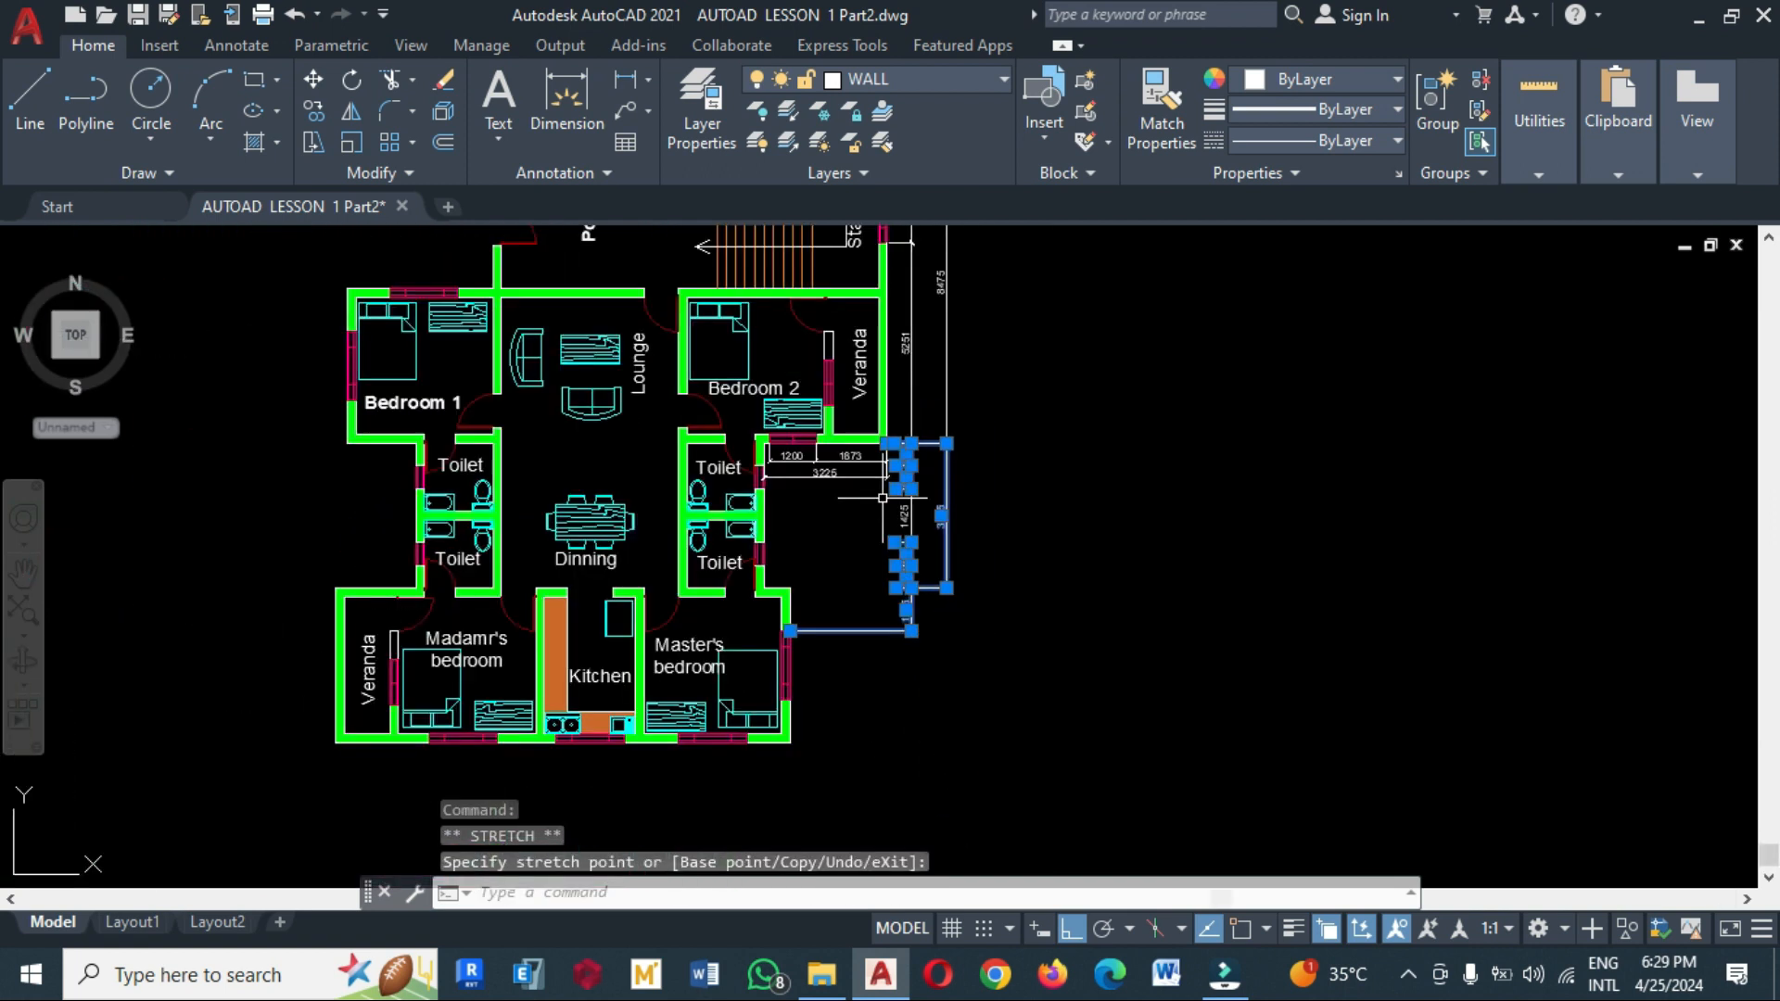
key("Escape")
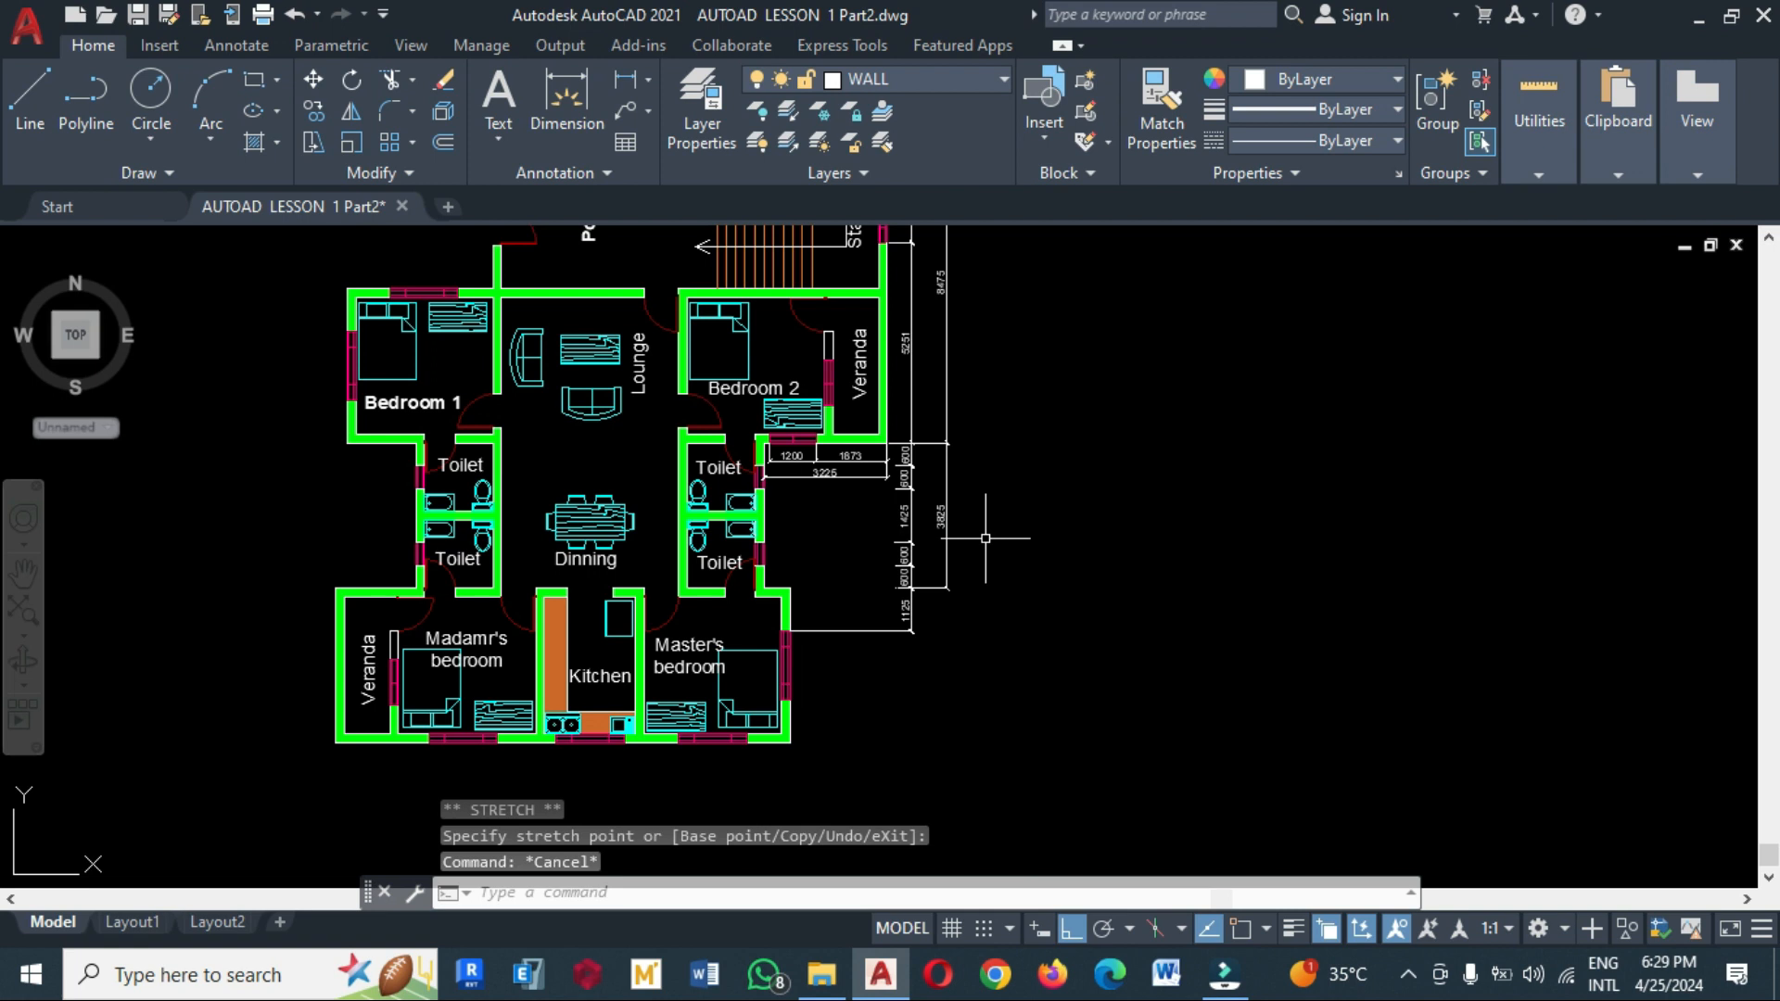
Turn on object snap and add a linear dimension for the Master's bedroom side window, in line with the existing chain
scroll(858, 651, "up", 2)
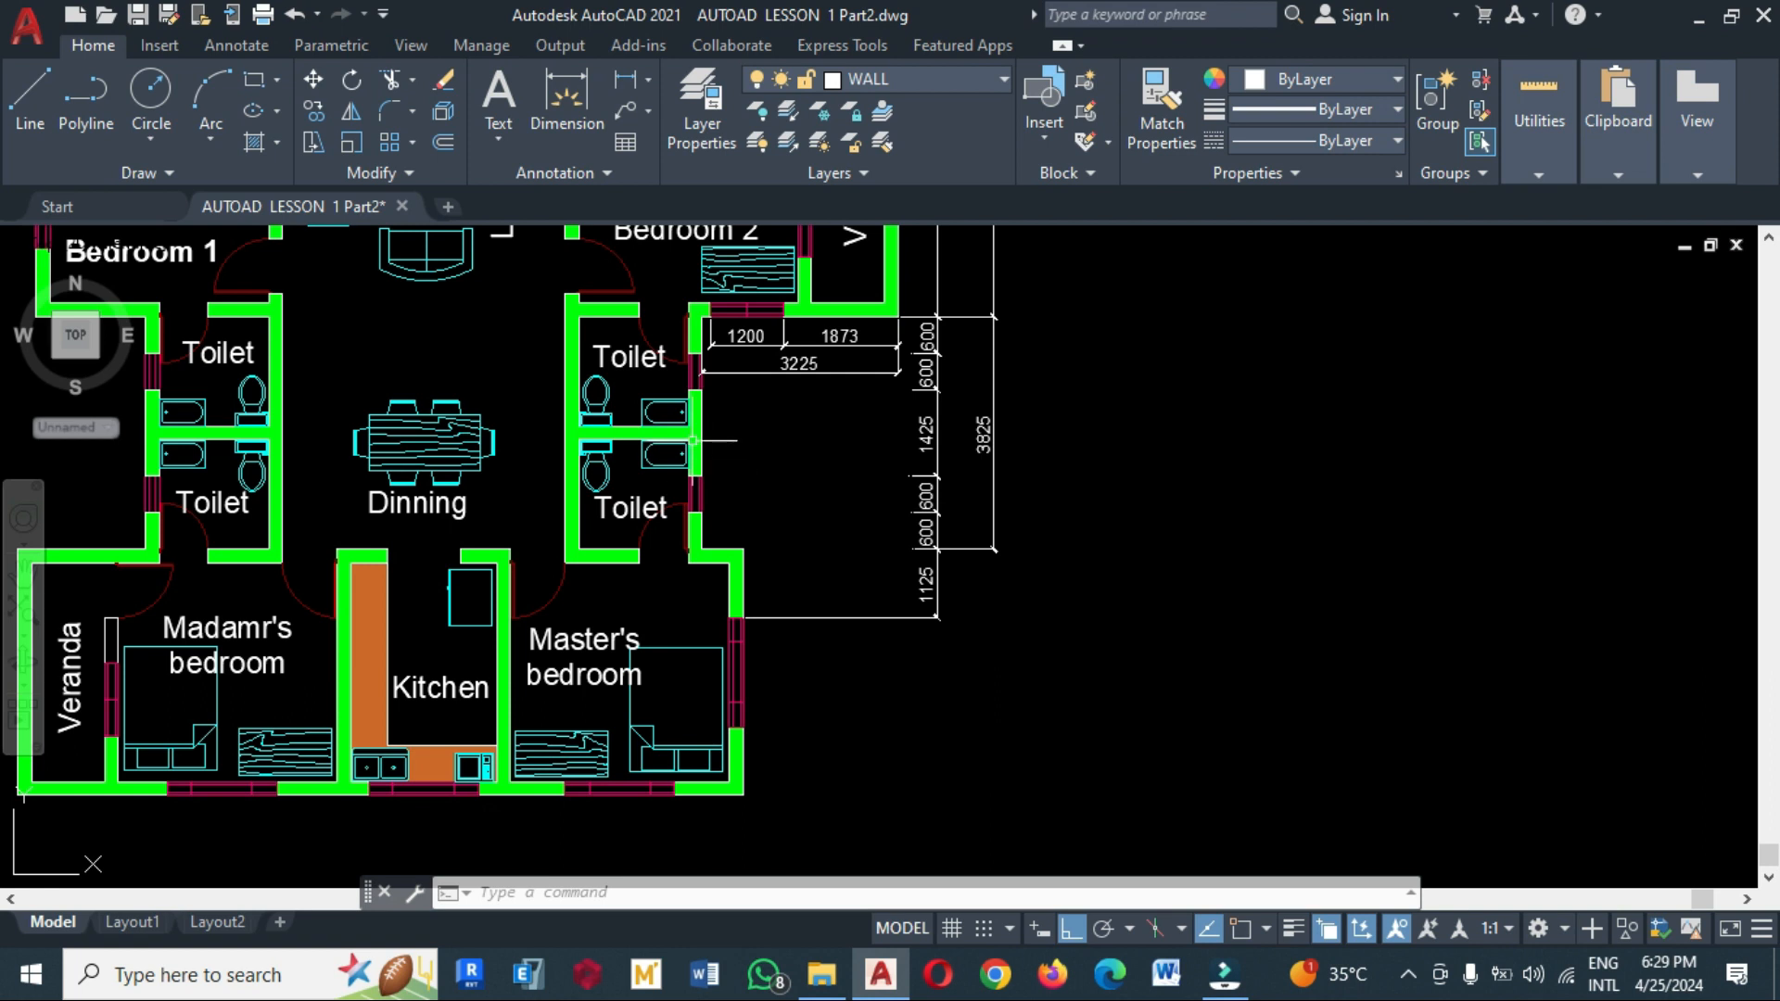
left_click(620, 87)
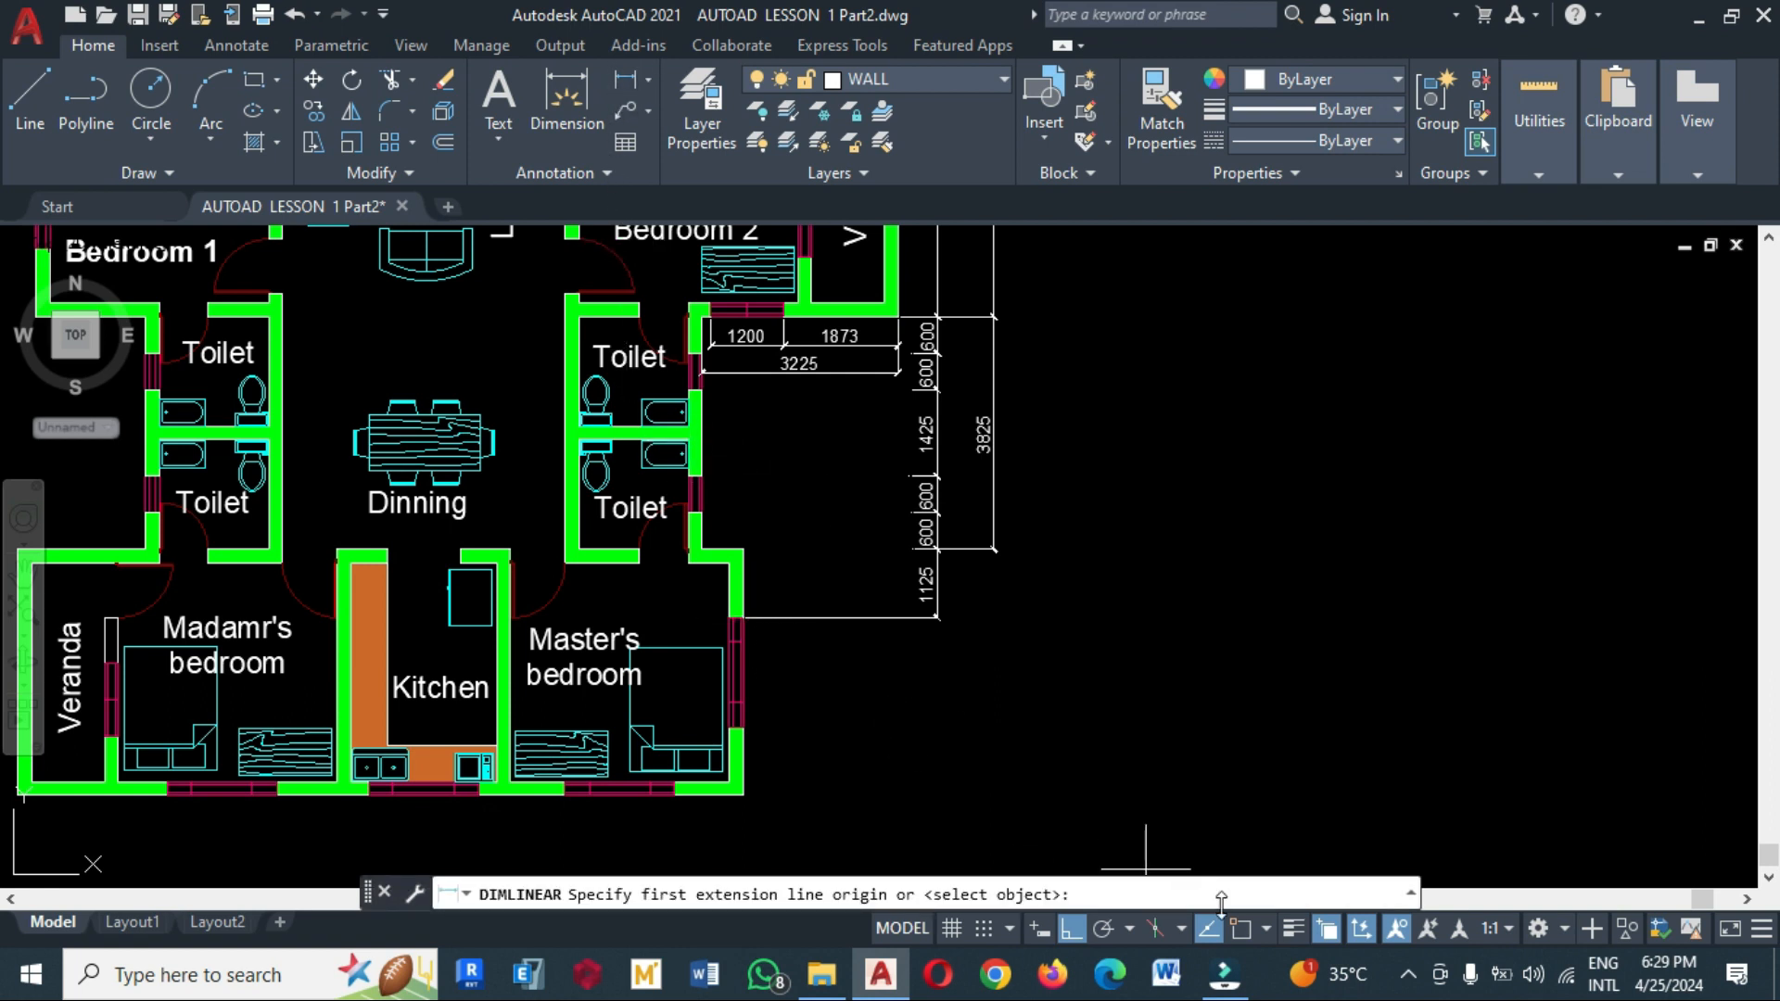
left_click(1241, 928)
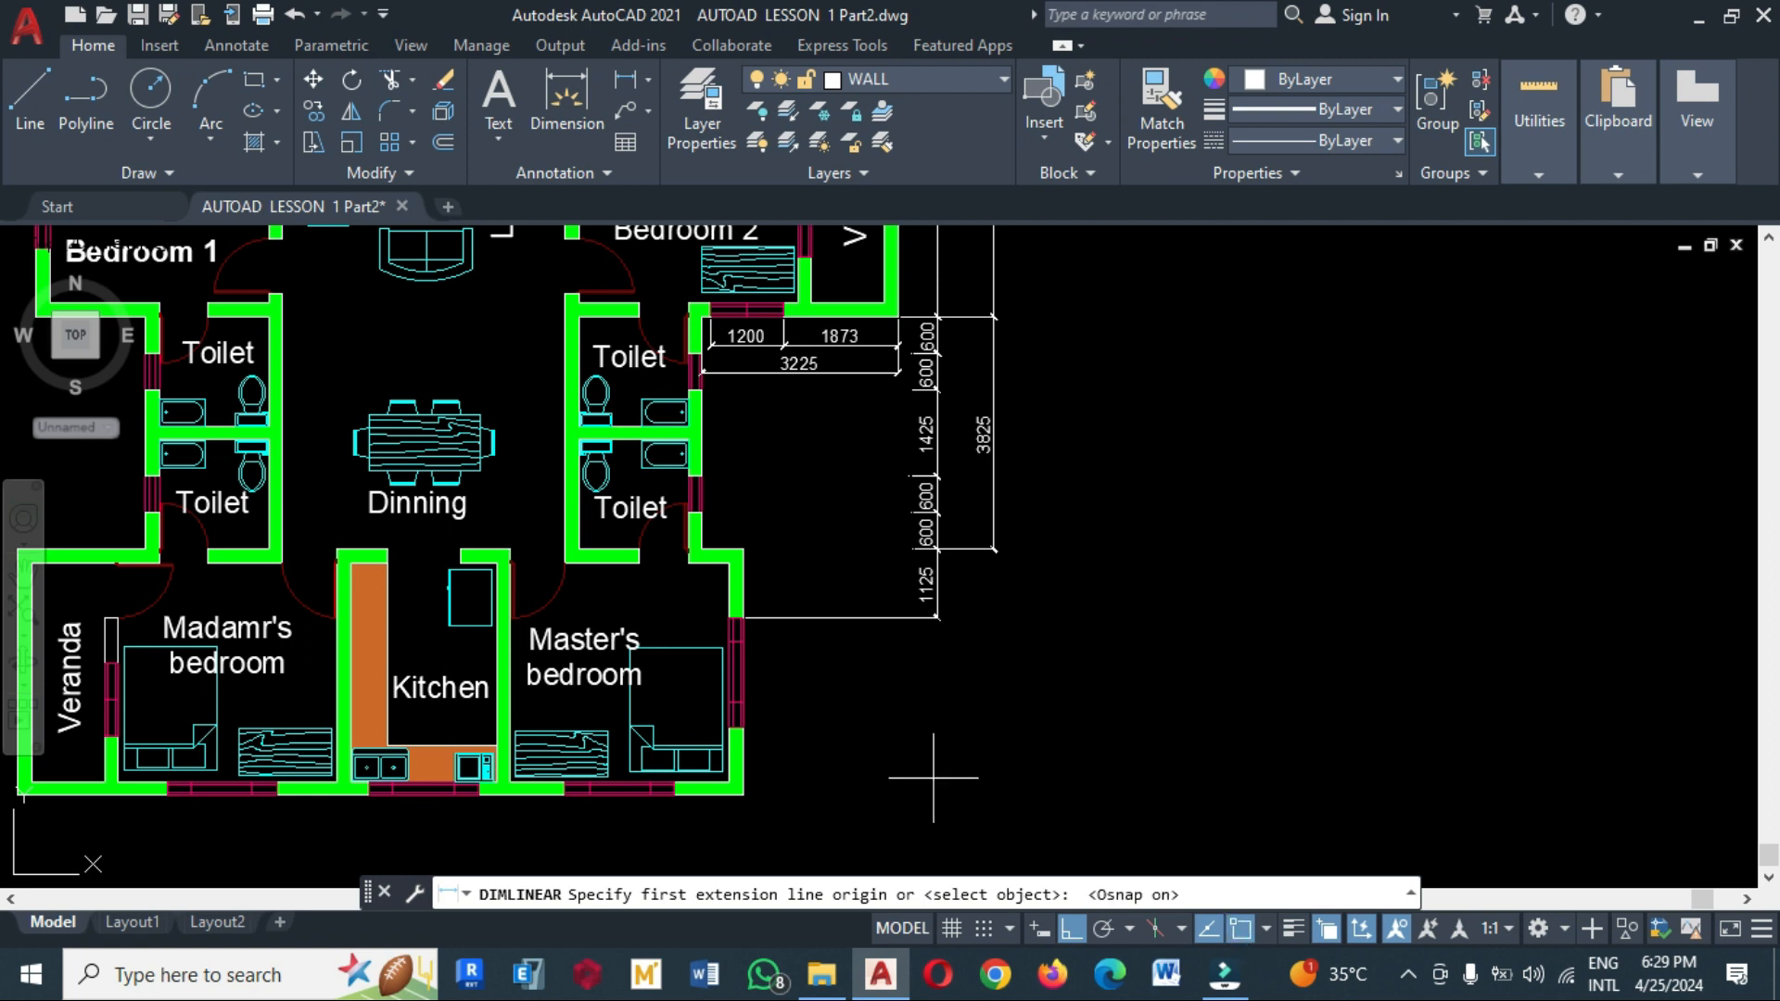
left_click(743, 616)
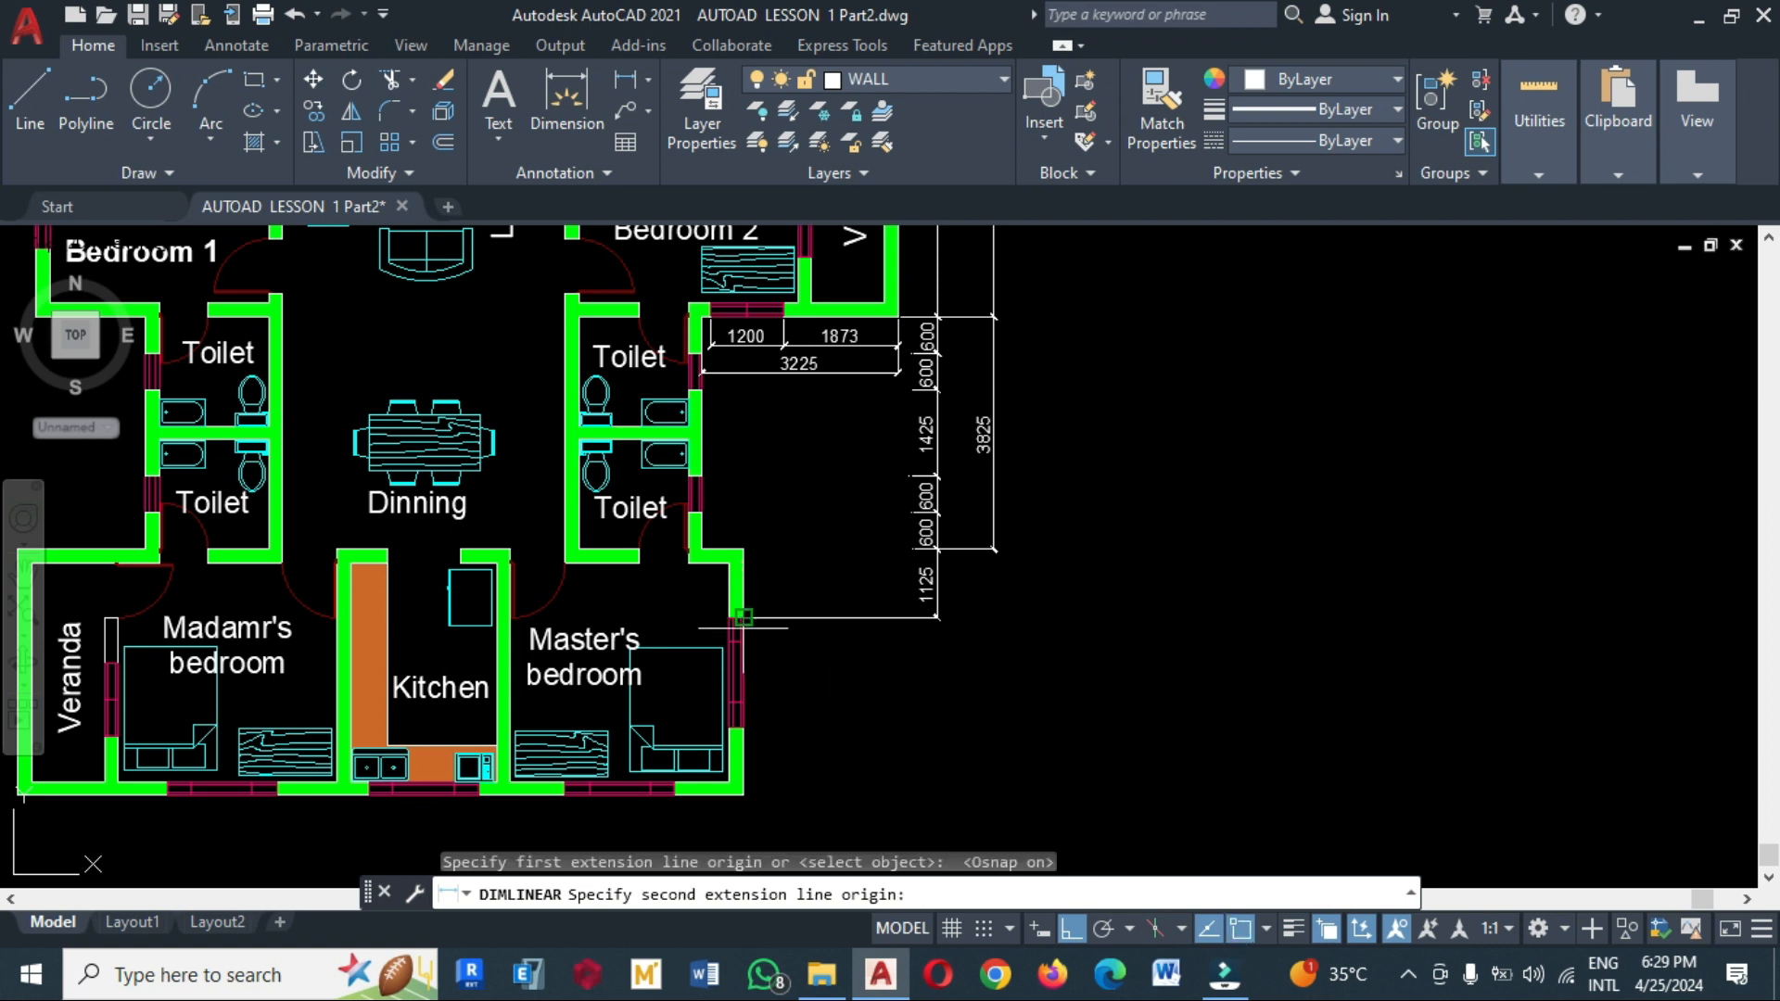
left_click(742, 727)
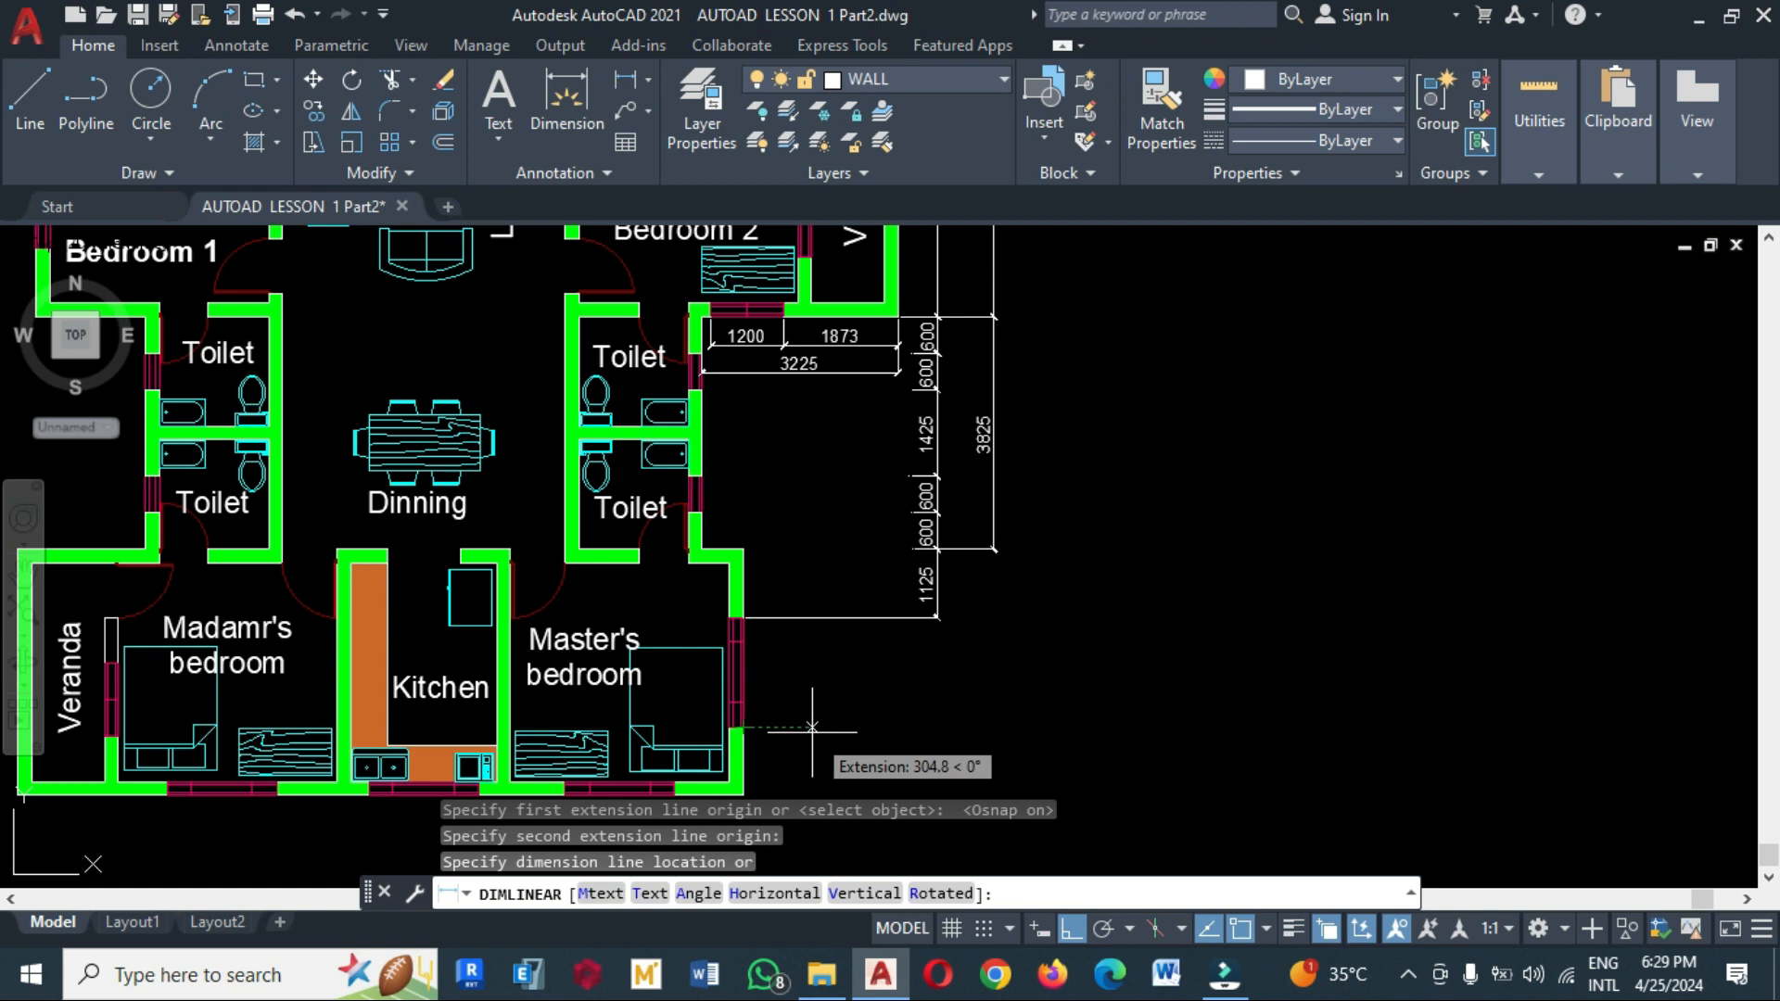
left_click(936, 727)
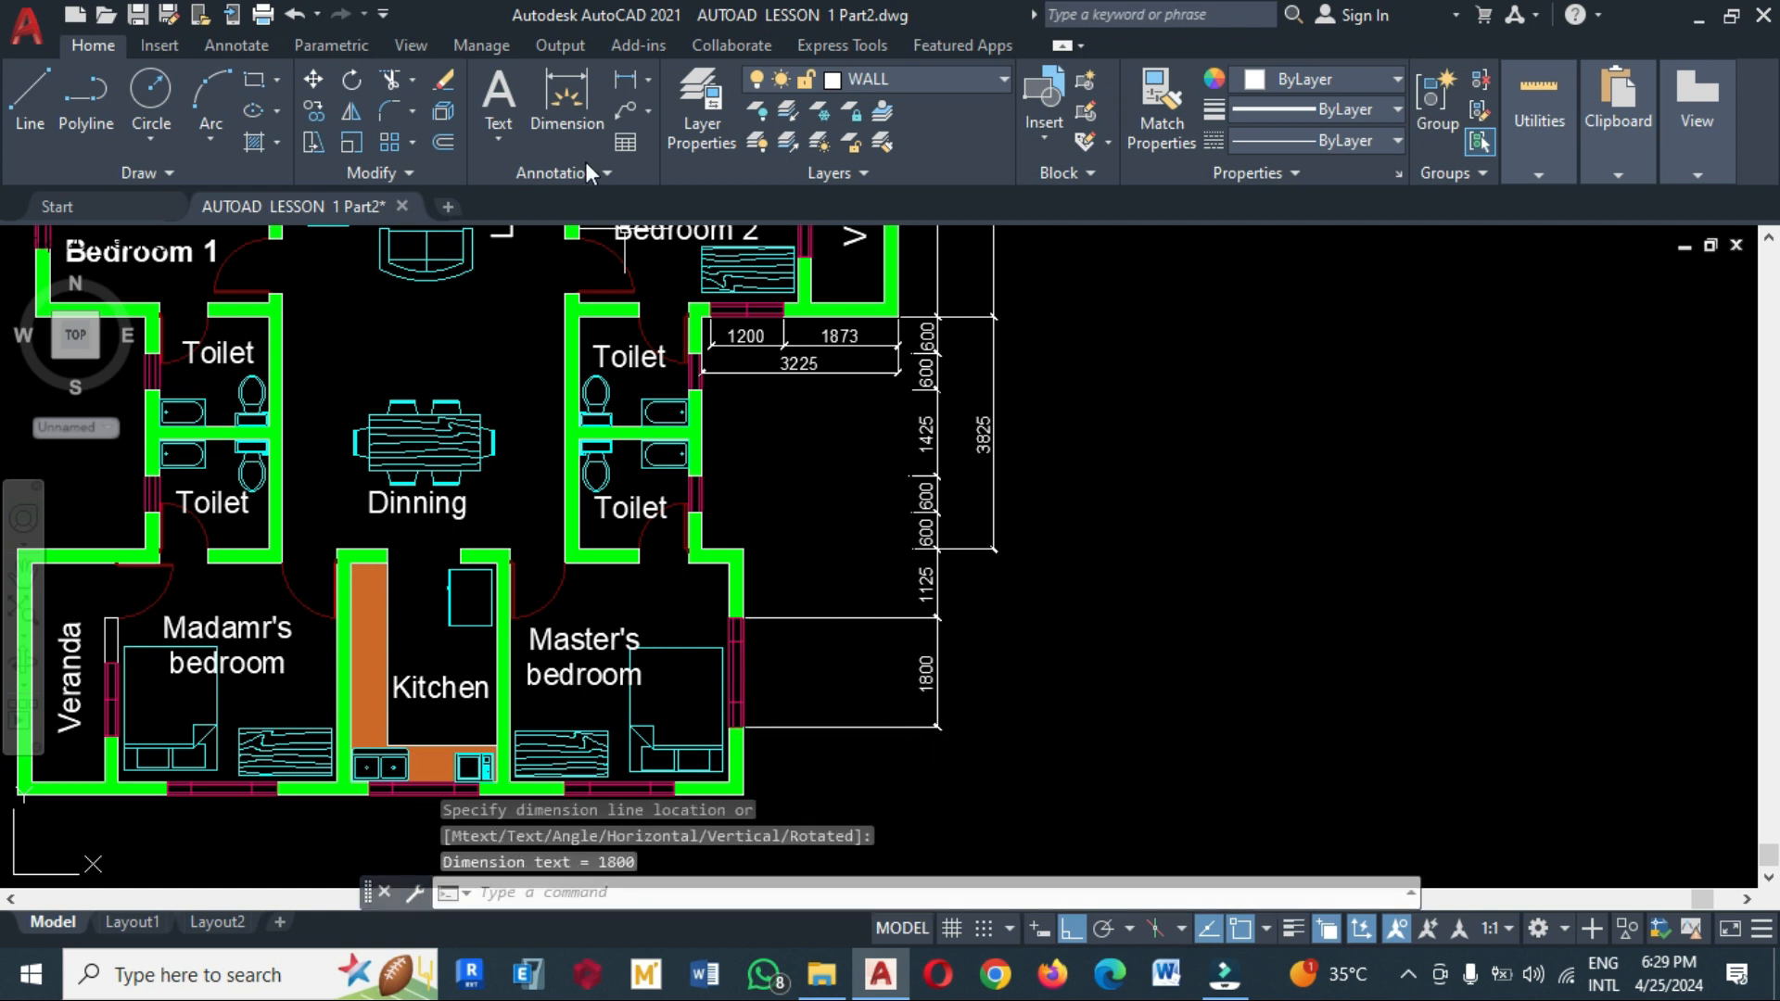
Add a linear dimension for the wall between the Master's bedroom side window and the plan's lower corner, in line with the chain
left_click(616, 85)
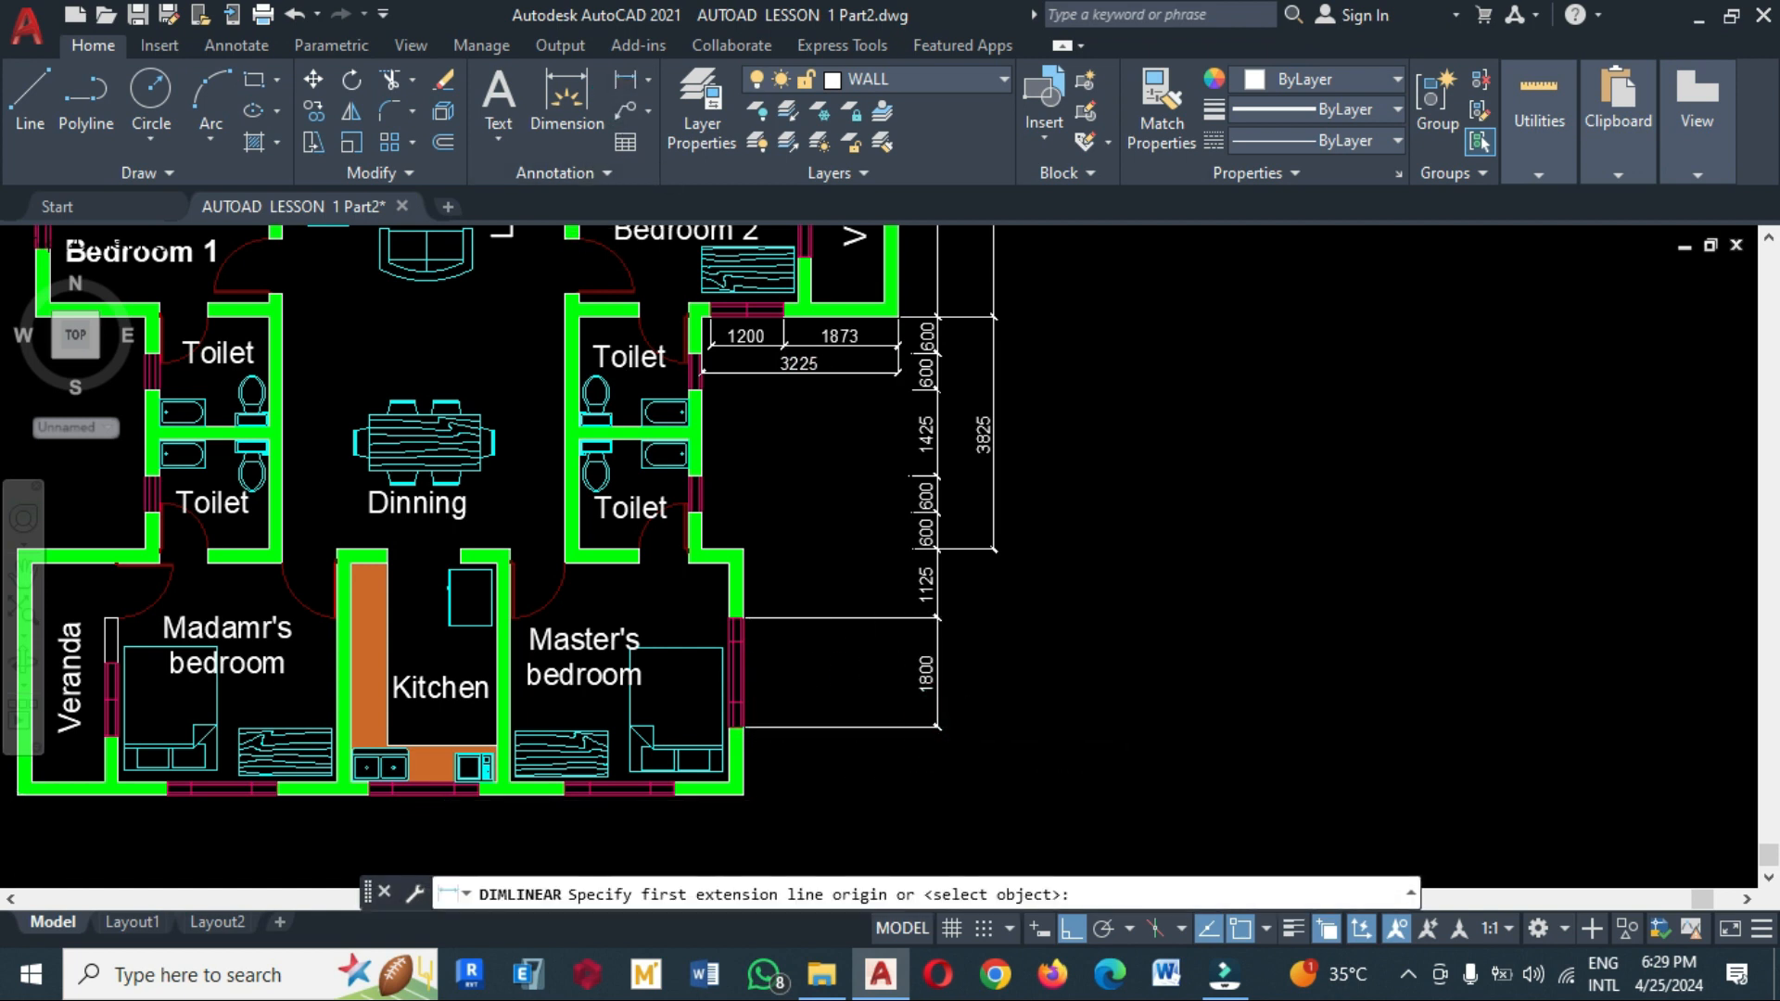
scroll(807, 506, "down", 5)
scroll(800, 511, "up", 5)
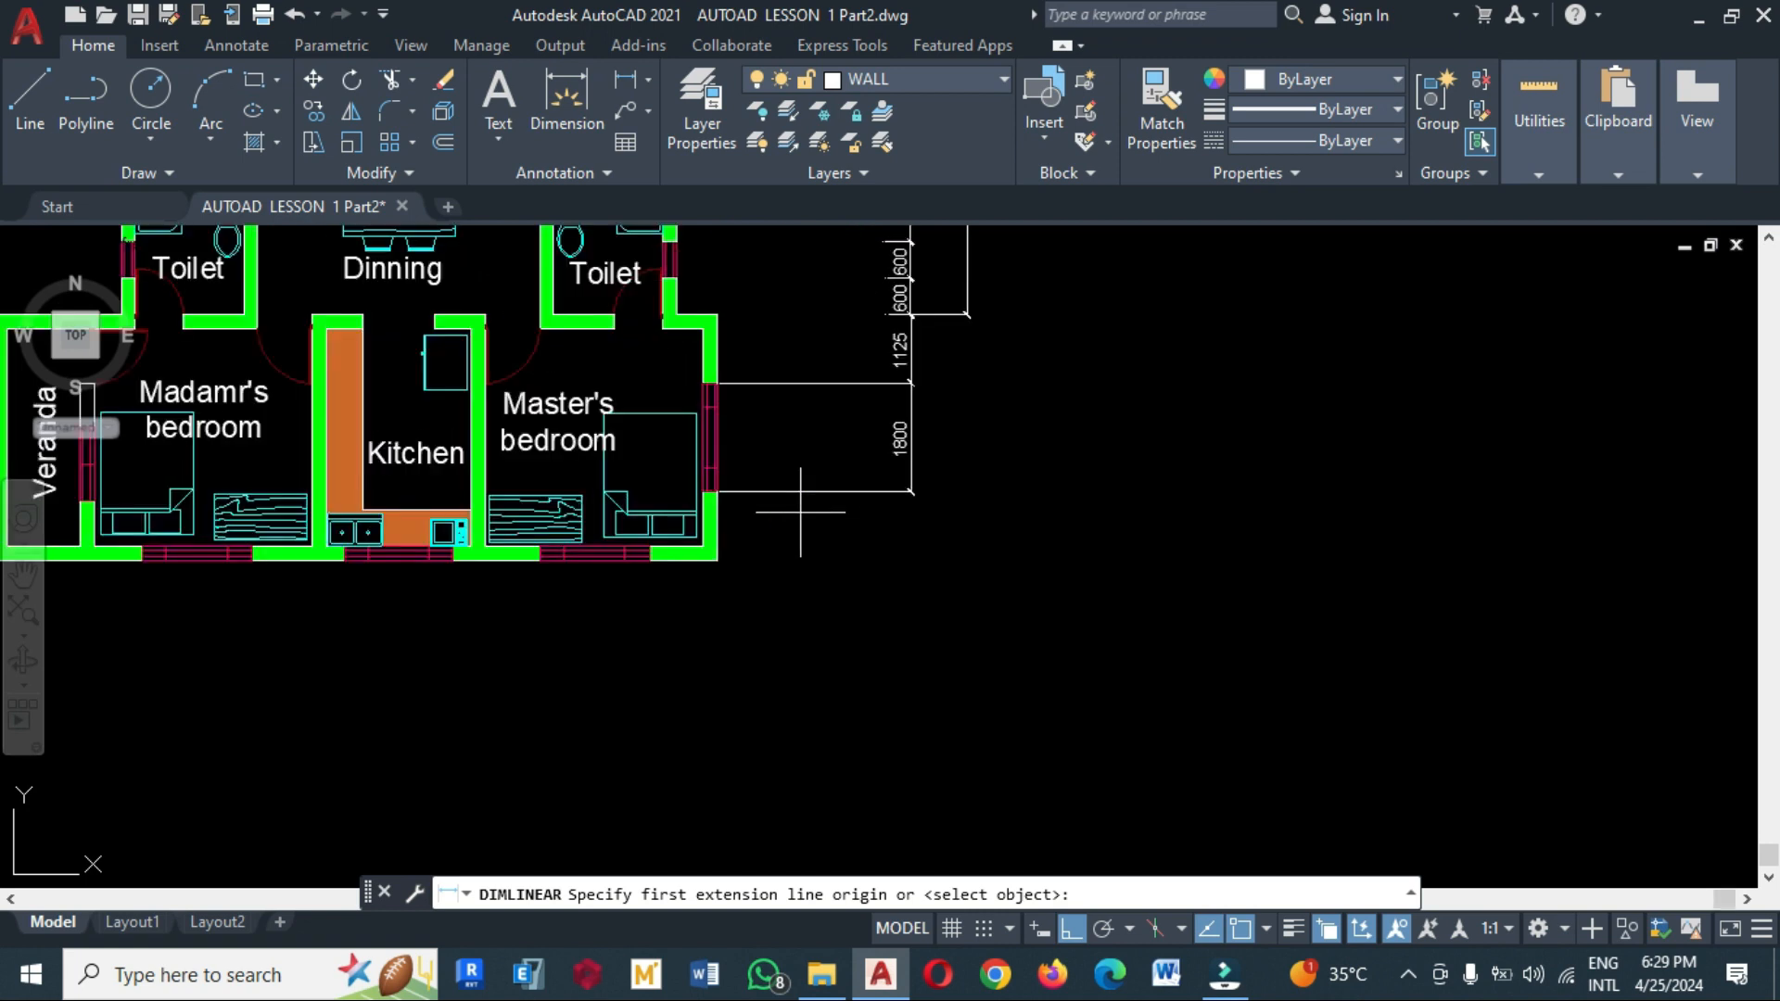
left_click(716, 493)
left_click(717, 560)
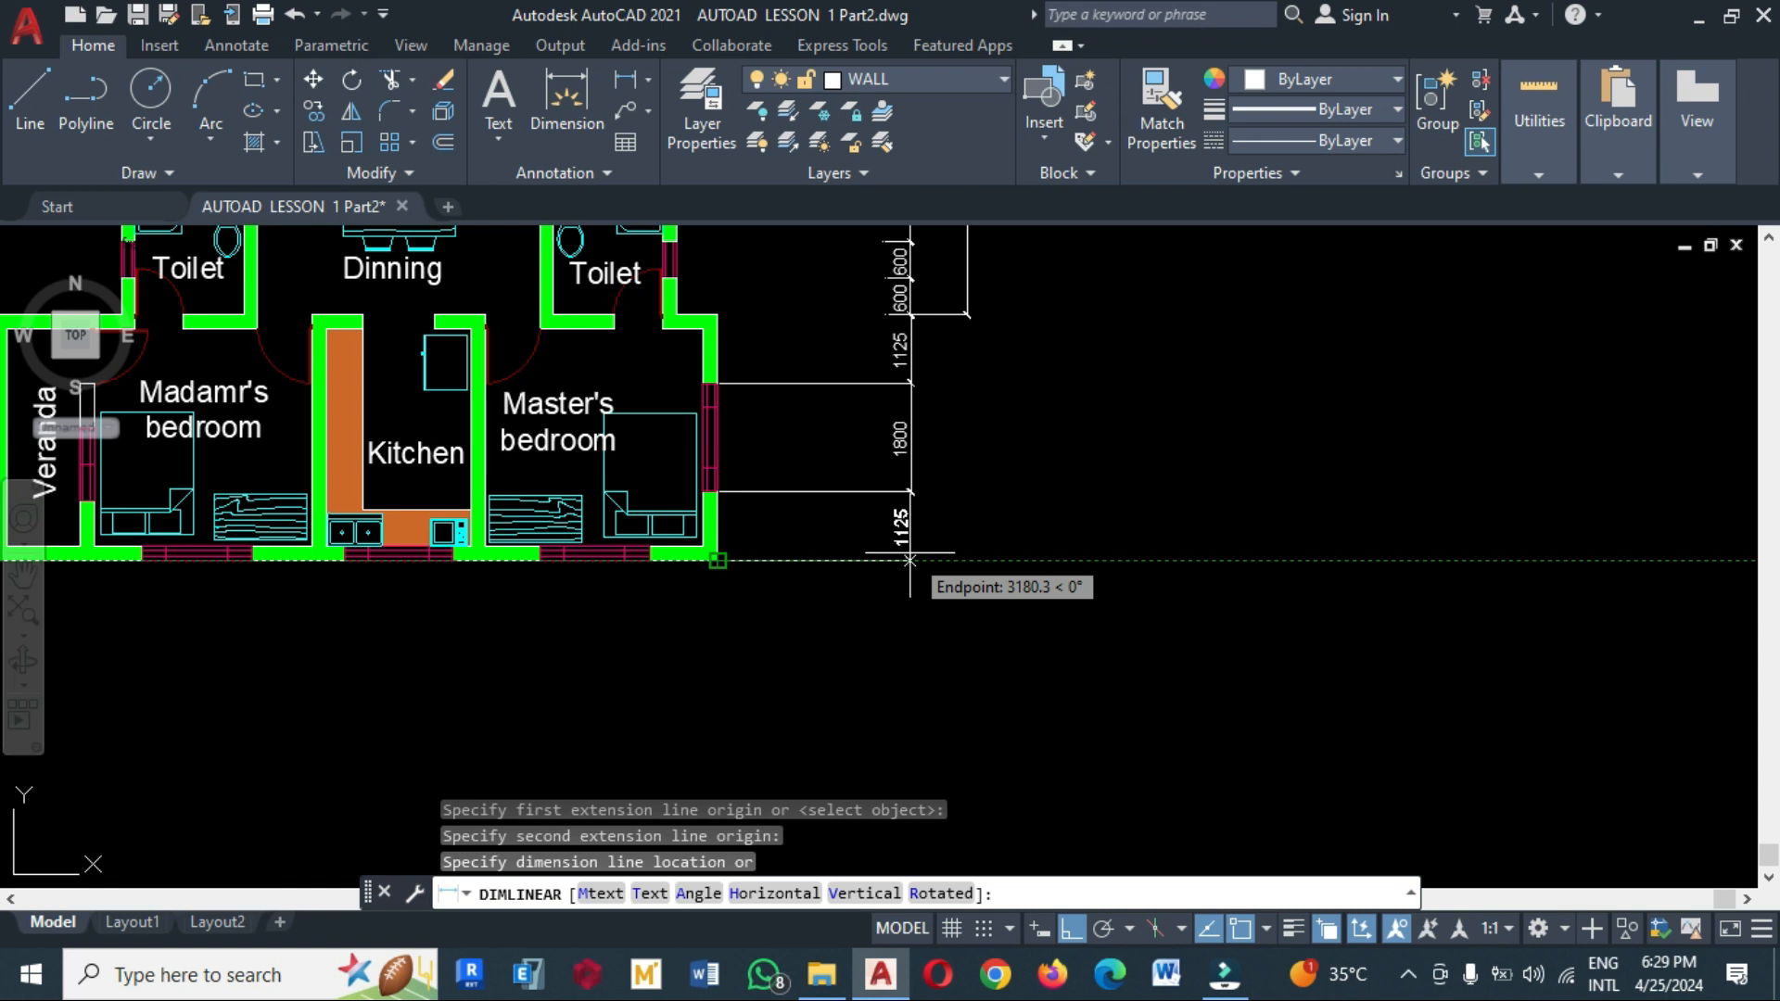
left_click(909, 560)
scroll(1030, 570, "down", 4)
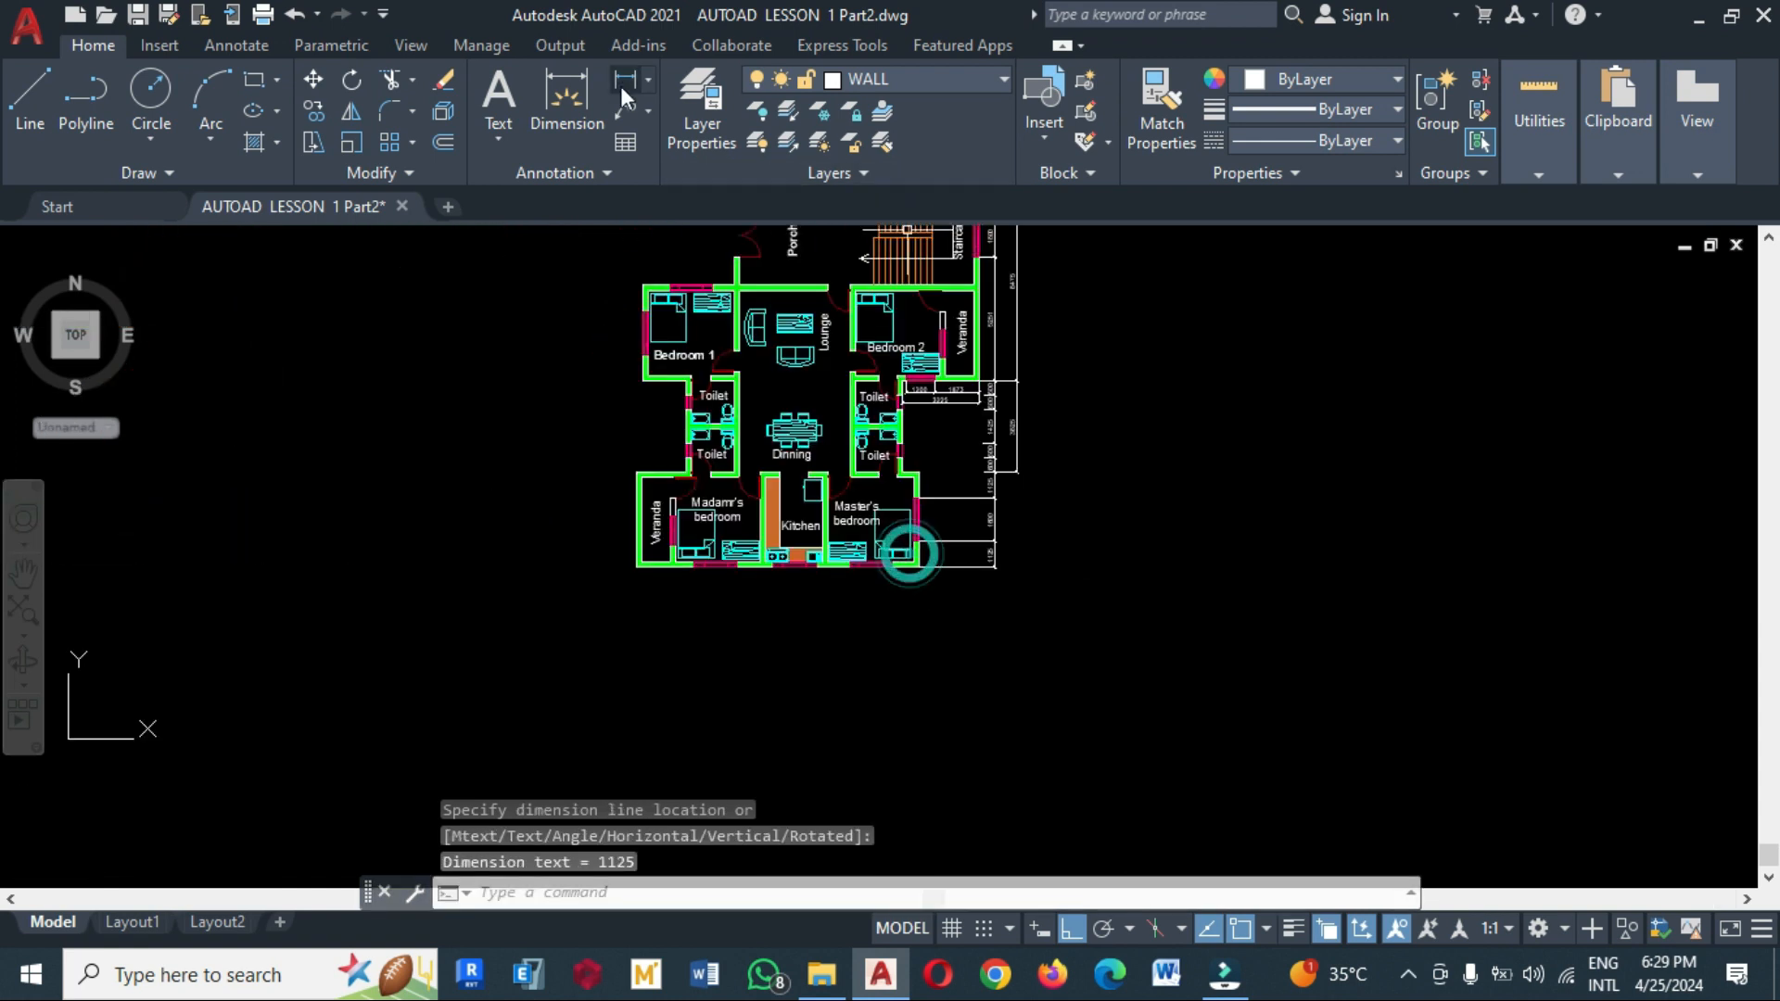
Add an overall linear dimension for the Master's bedroom outer side wall, in line with the 3825 dimension
key("Return")
scroll(877, 579, "up", 2)
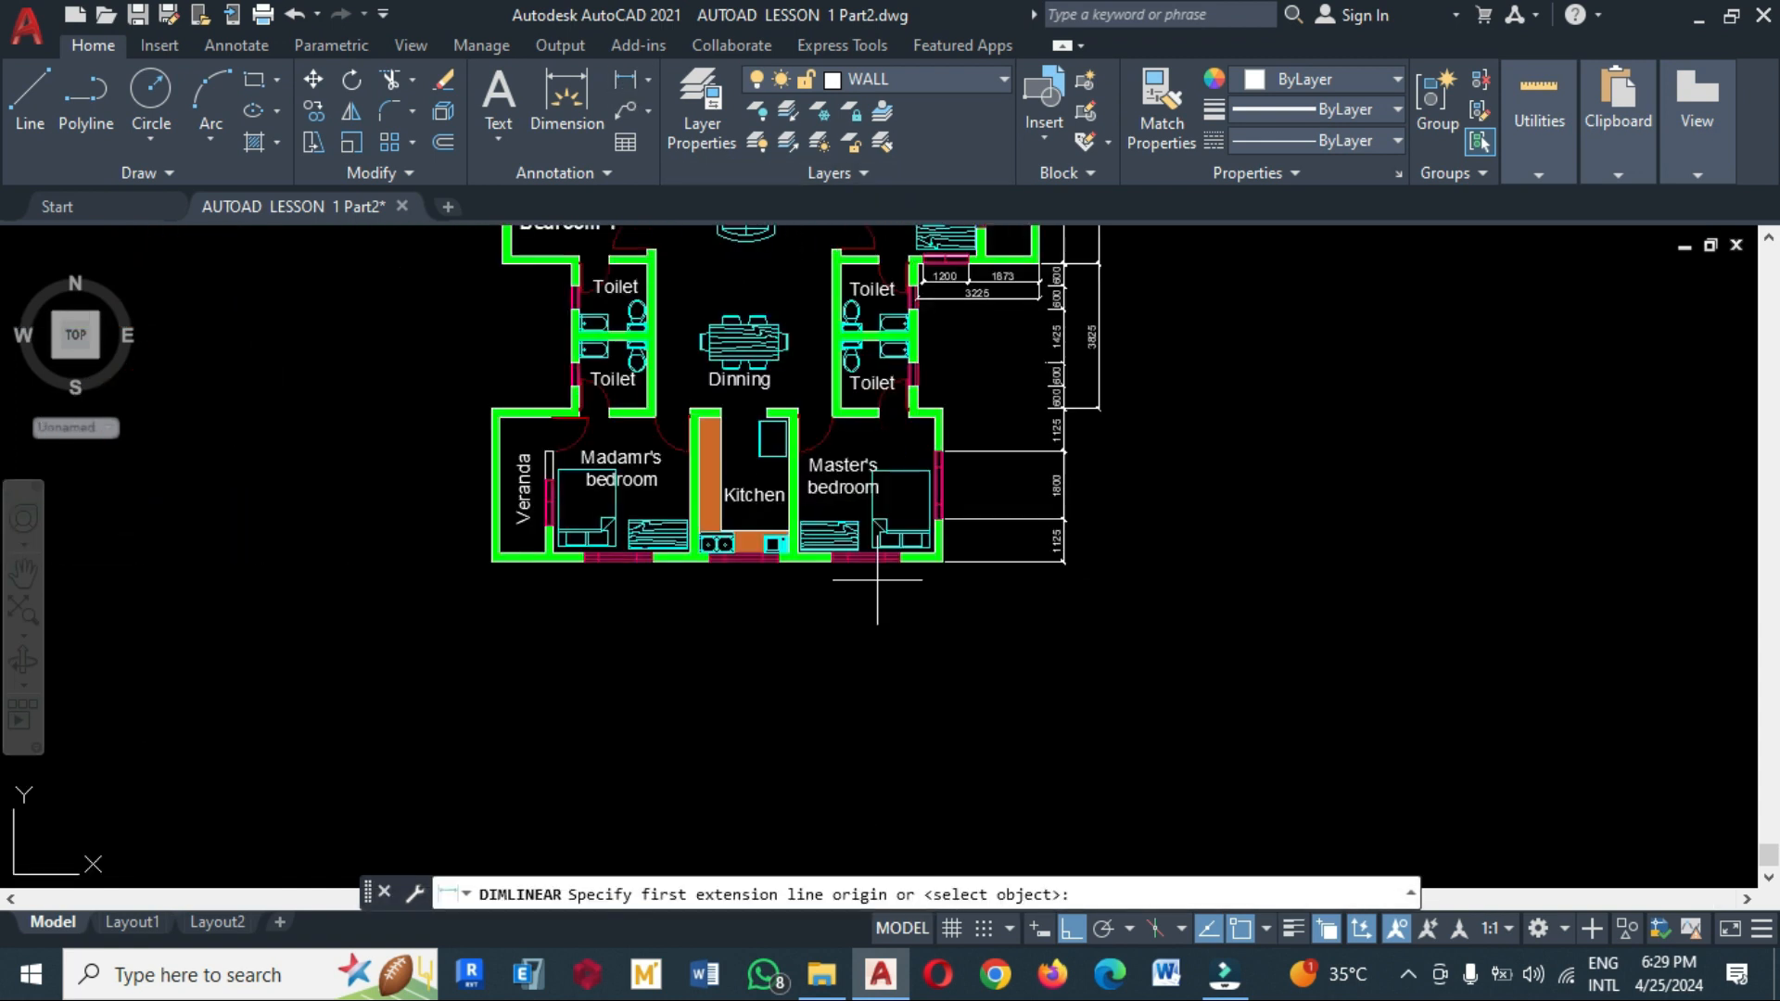
left_click(942, 408)
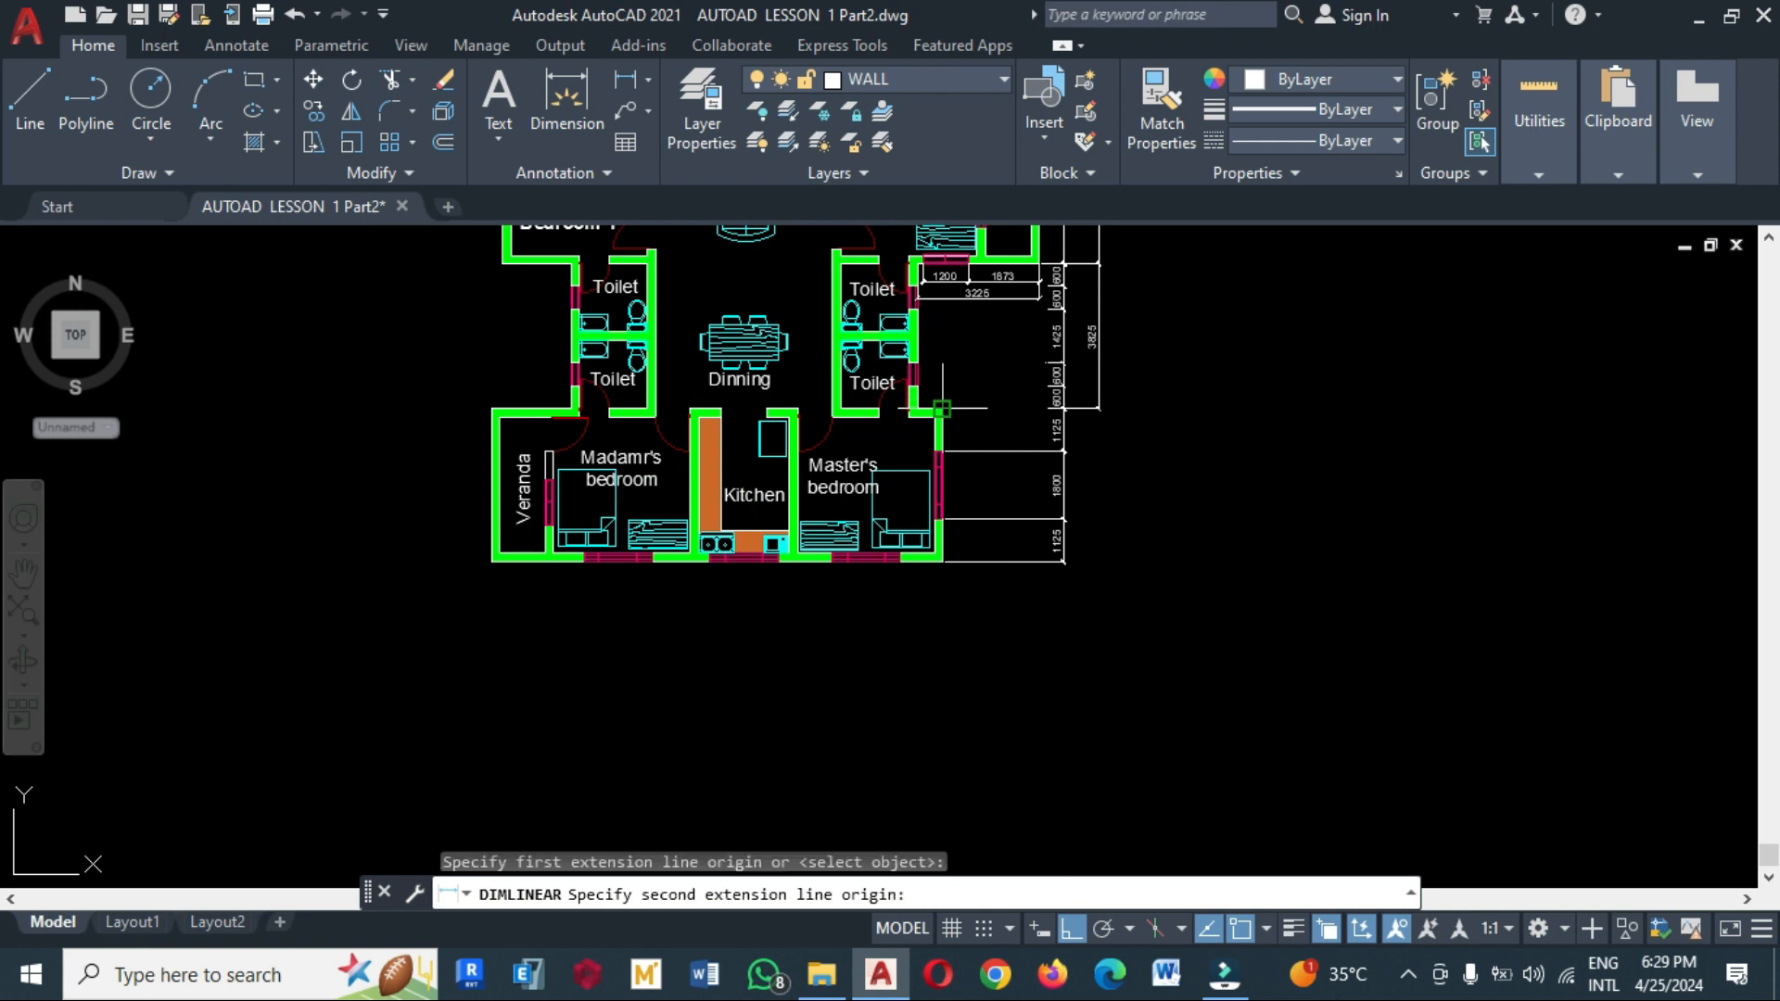
left_click(942, 562)
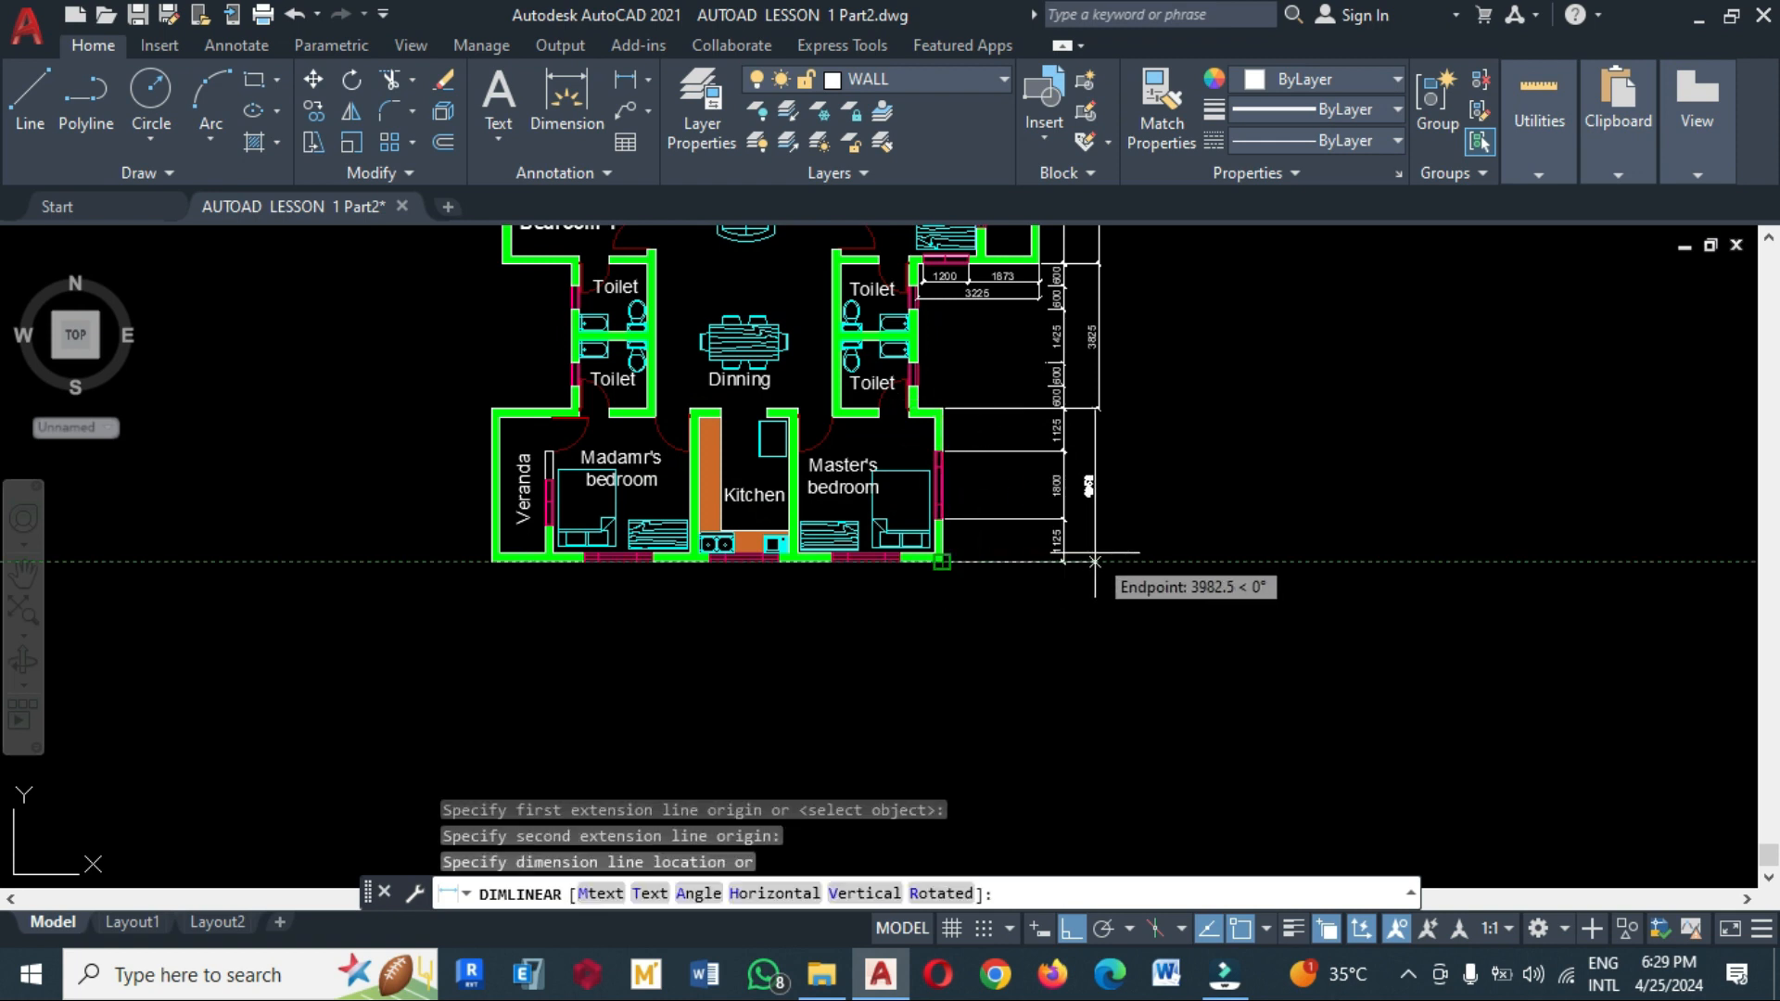
left_click(1099, 562)
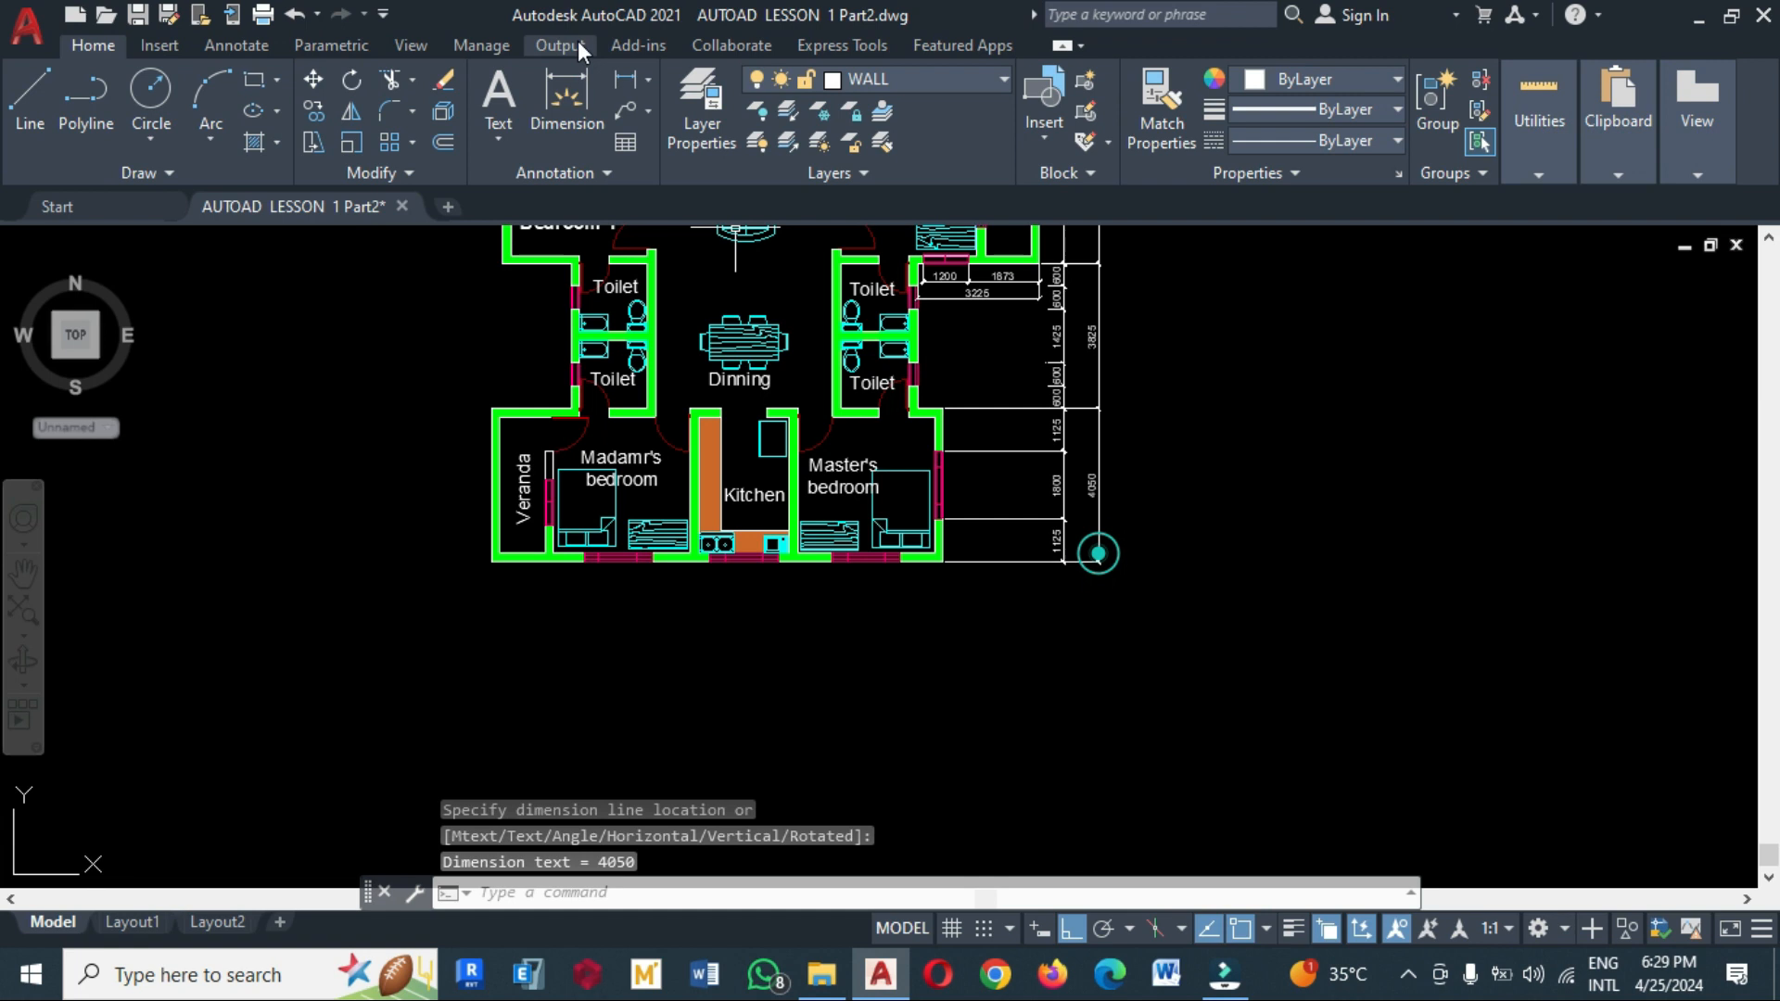
Add a linear dimension below the plan from the Master's bedroom outer corner to its lower window
left_click(619, 78)
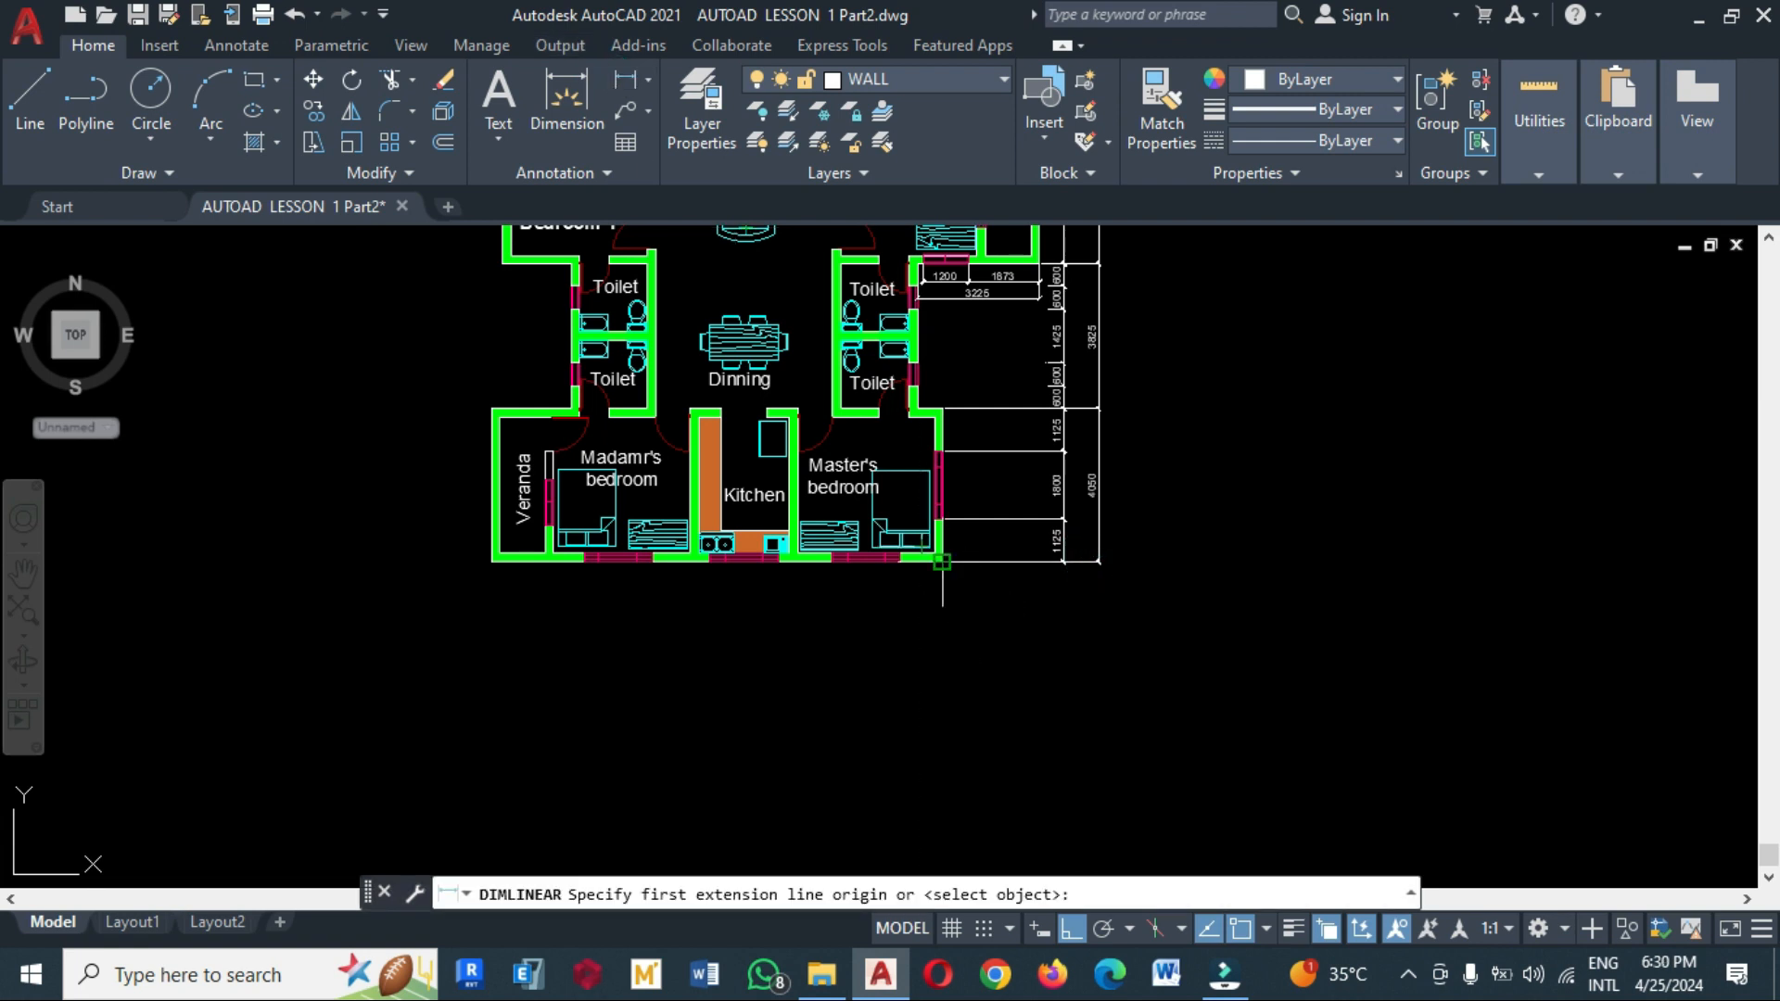
scroll(942, 561, "up", 4)
left_click(944, 560)
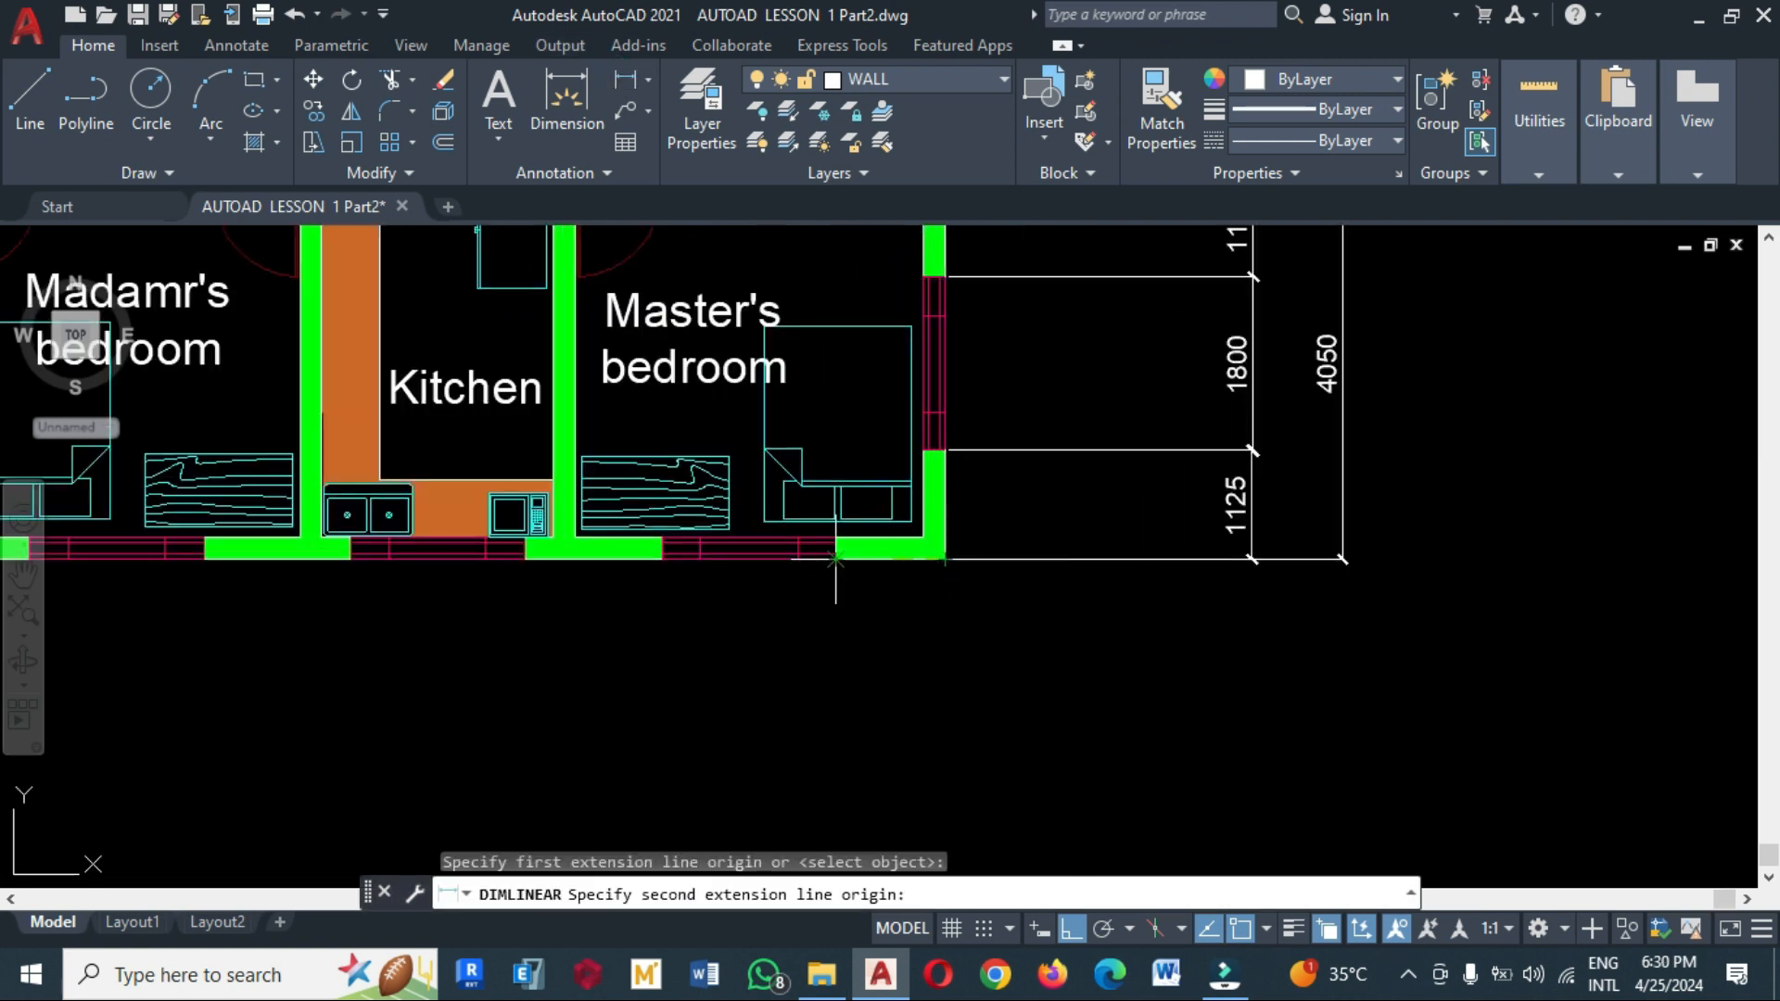
left_click(835, 560)
left_click(832, 618)
Dimension the Master's bedroom lower window and the wall between it and the kitchen window, continuing the chain below the plan
key("Return")
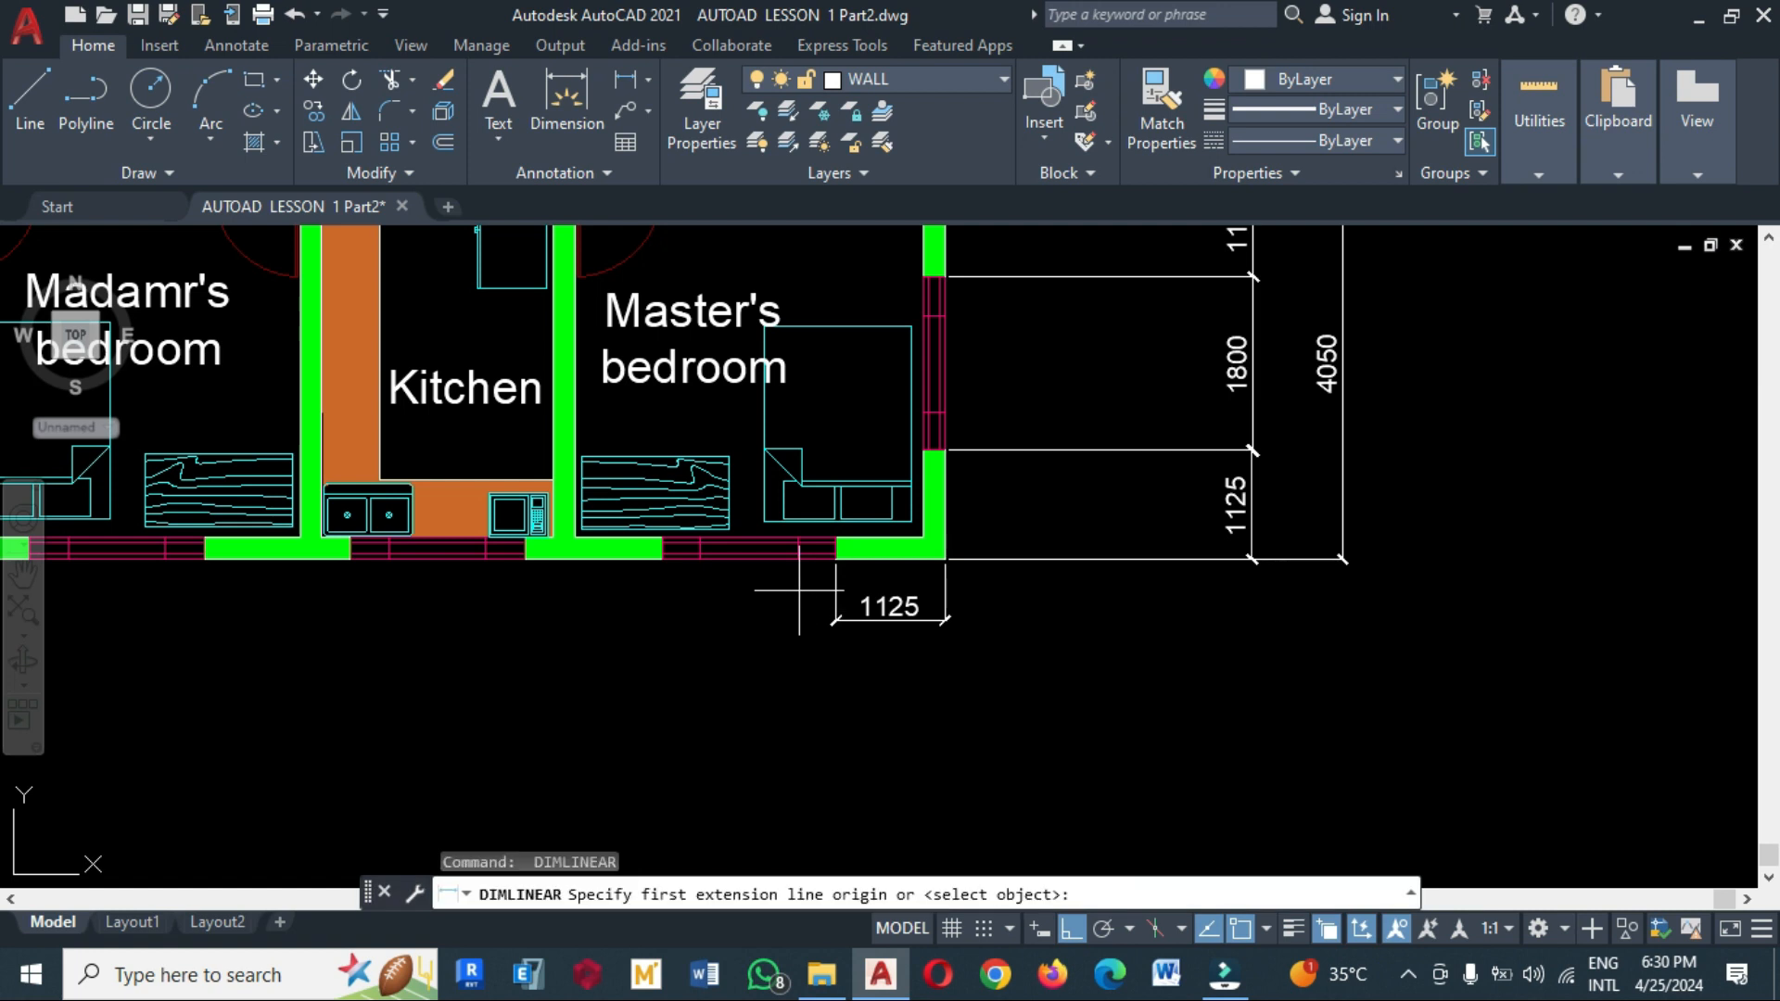
left_click(835, 560)
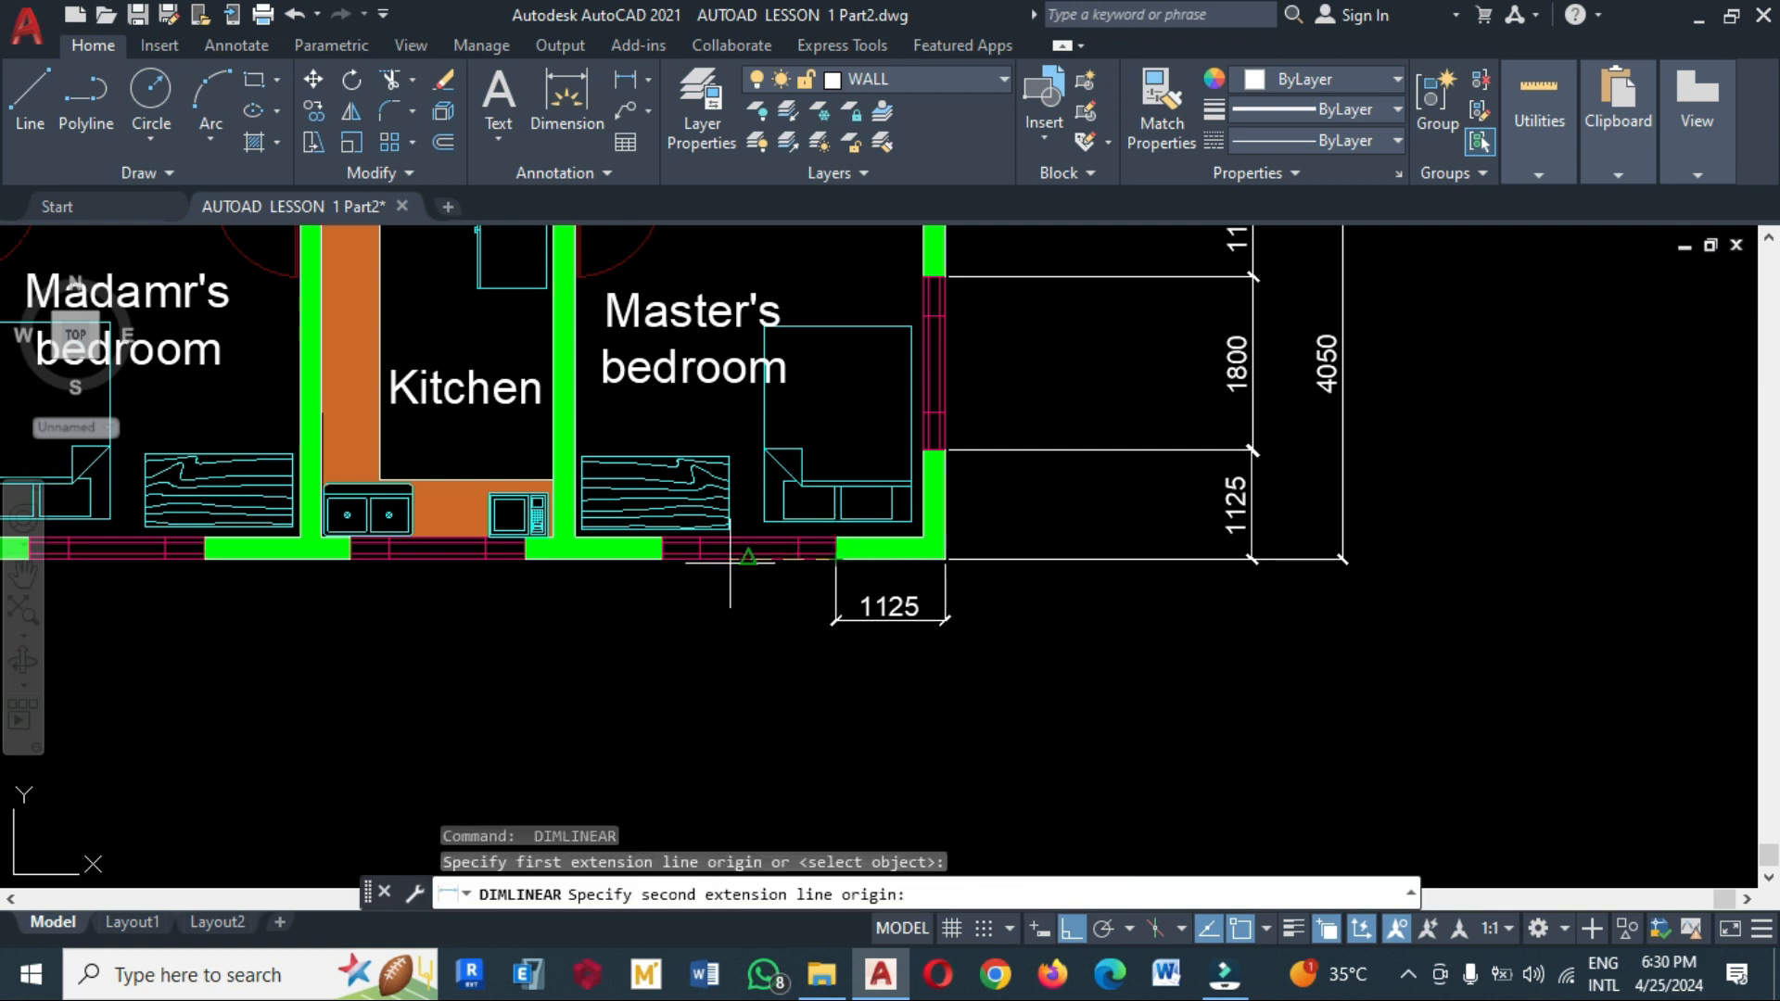
left_click(663, 558)
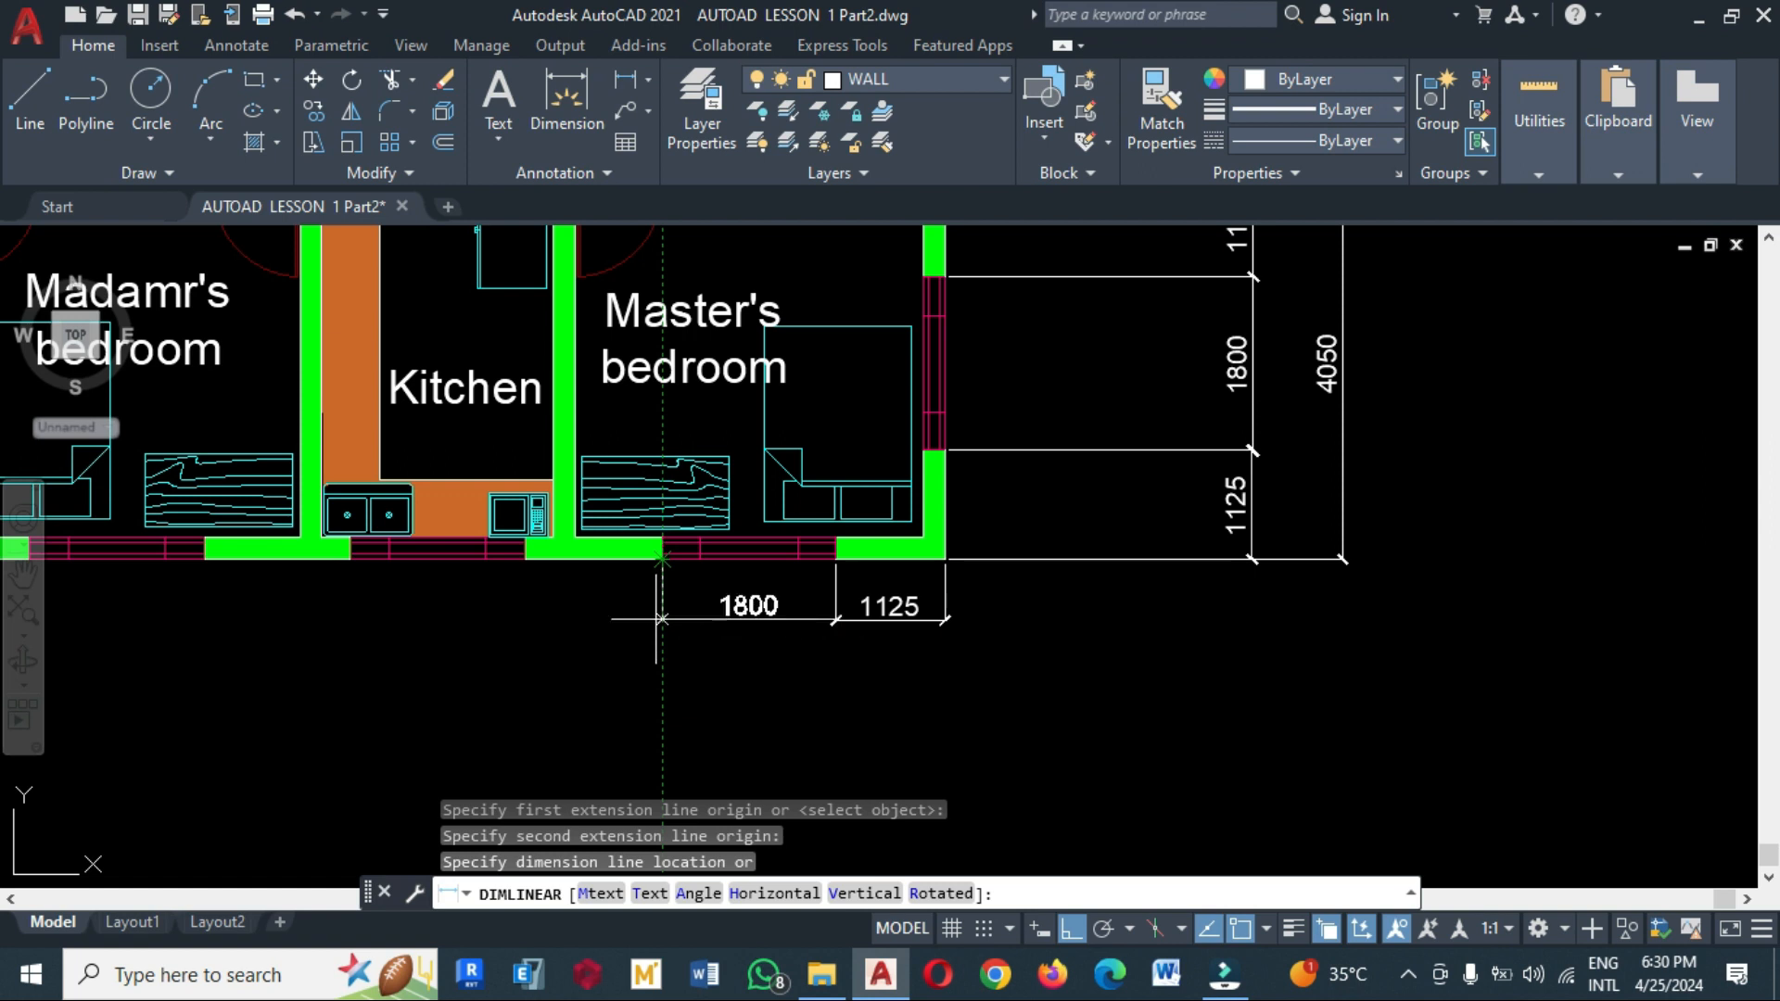
left_click(647, 616)
key("Return")
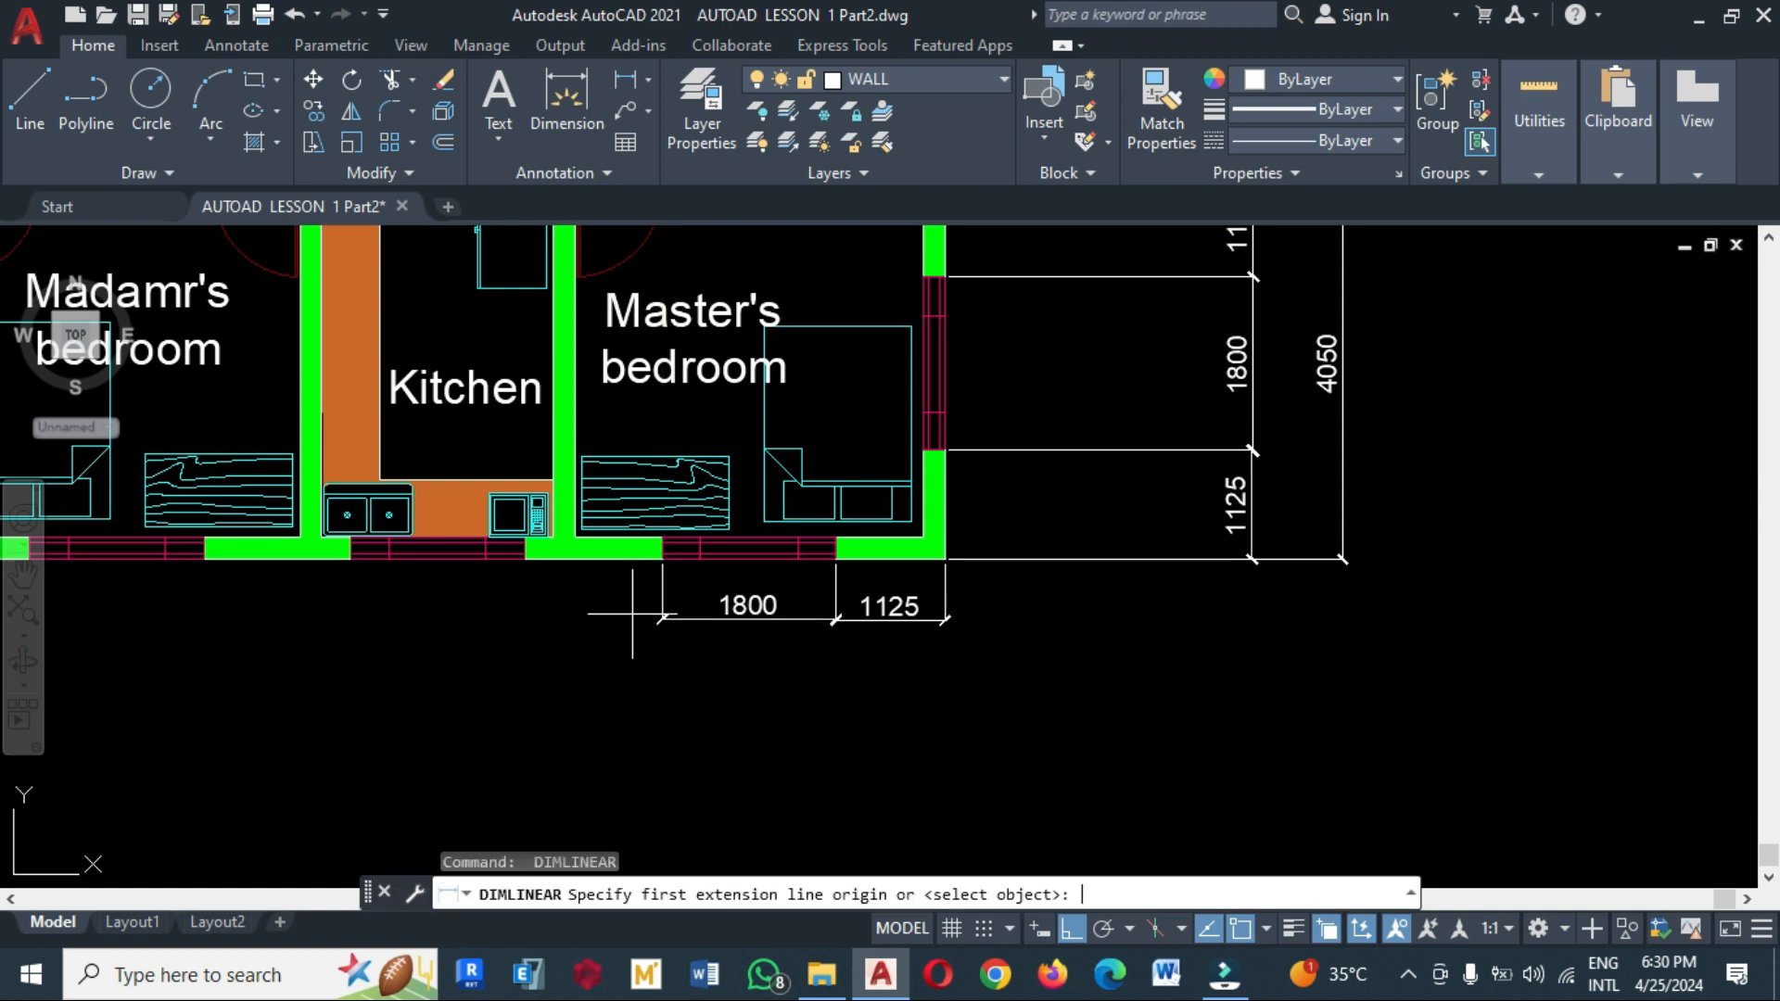
left_click(663, 559)
left_click(525, 559)
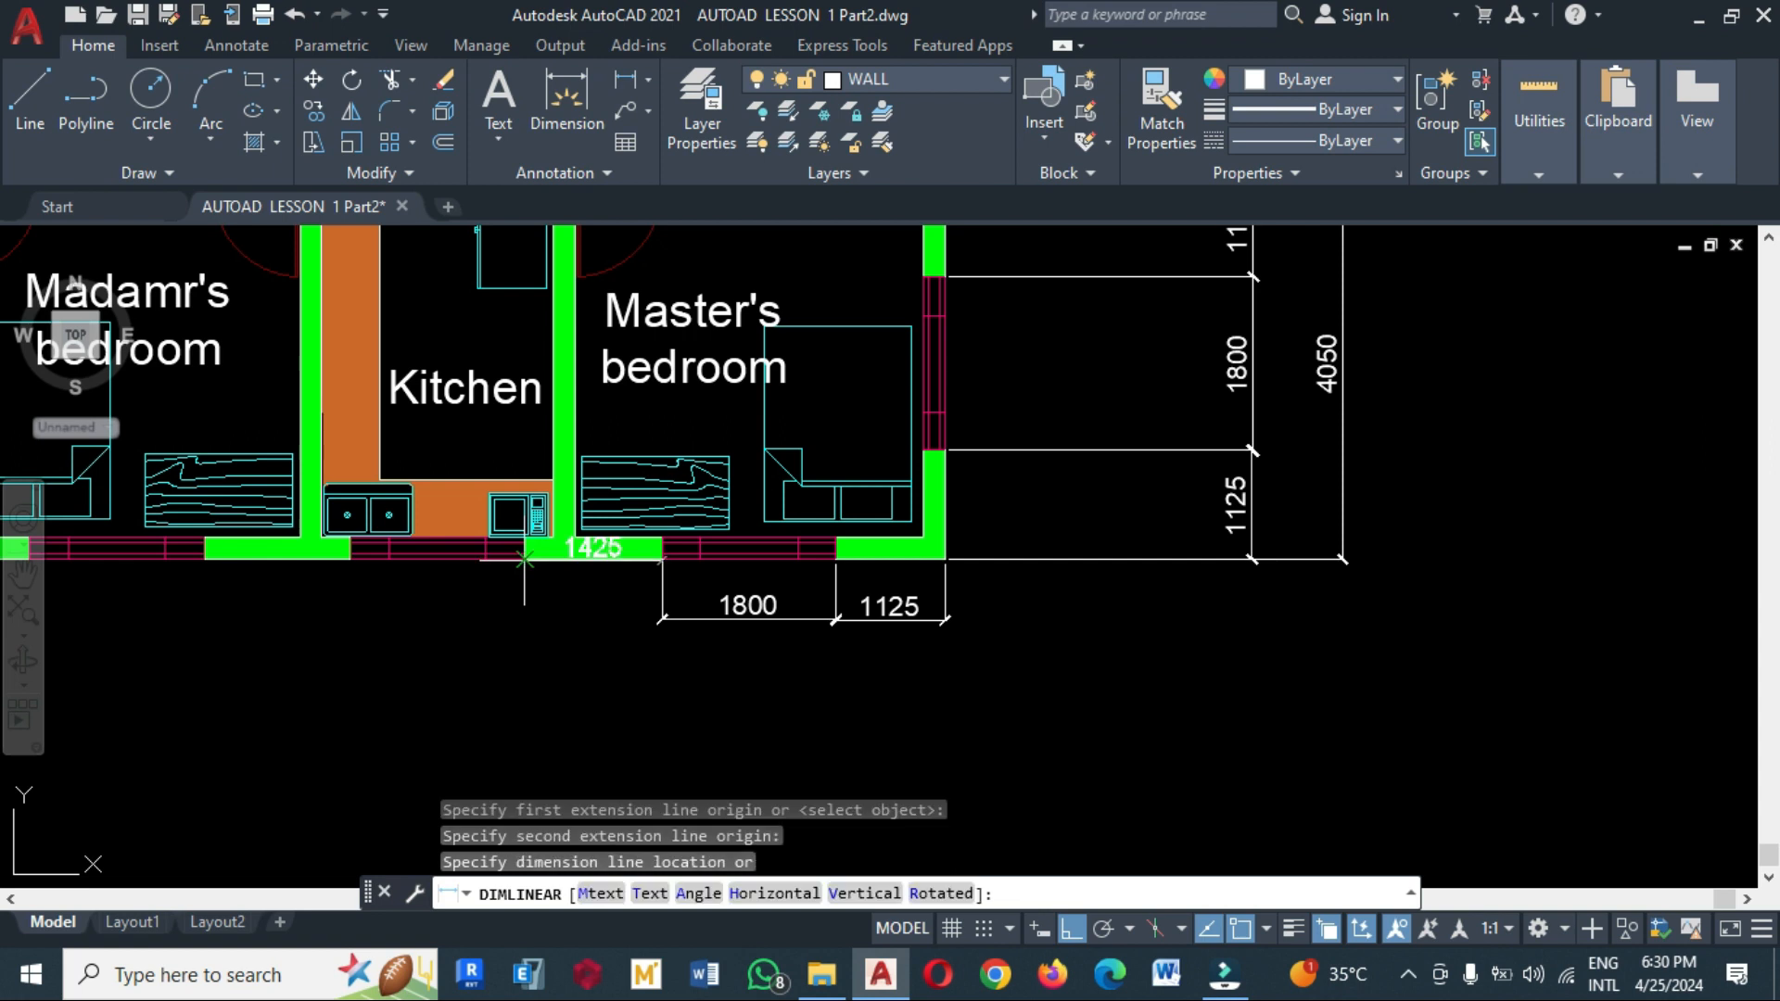
left_click(525, 617)
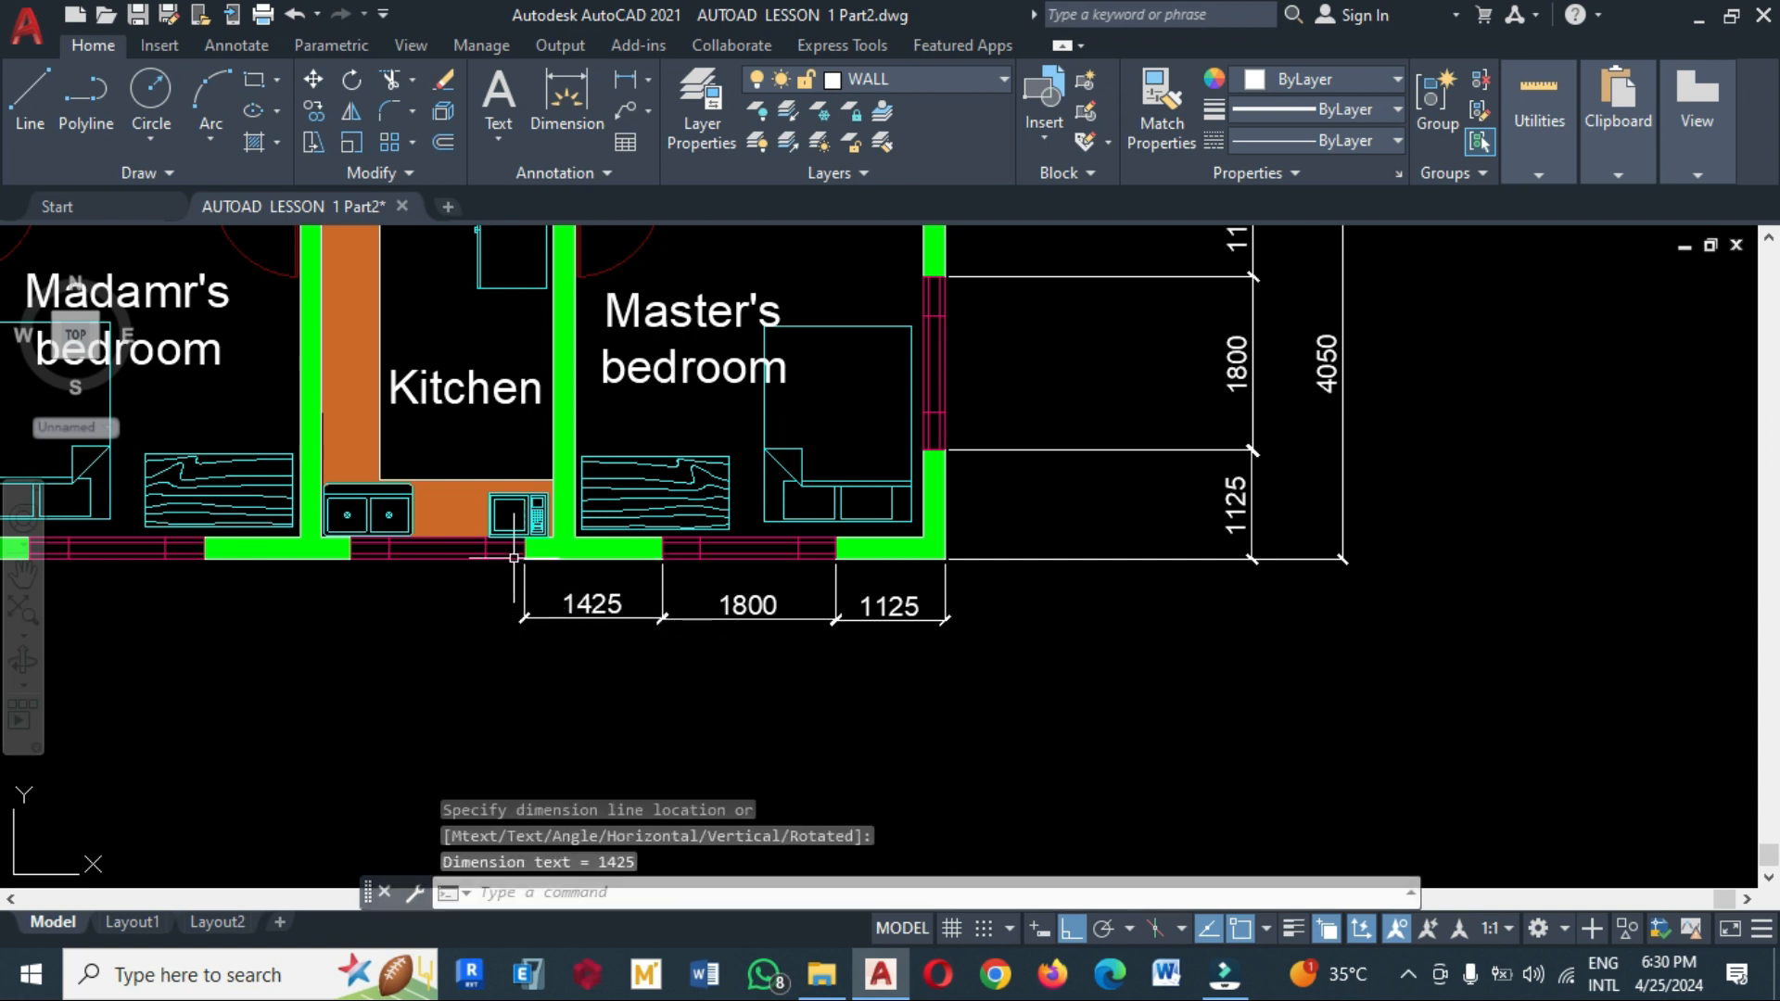
Dimension the kitchen window and the wall between it and the Madamr's bedroom lower window, in line with the lower chain
key("Return")
left_click(525, 559)
left_click(351, 559)
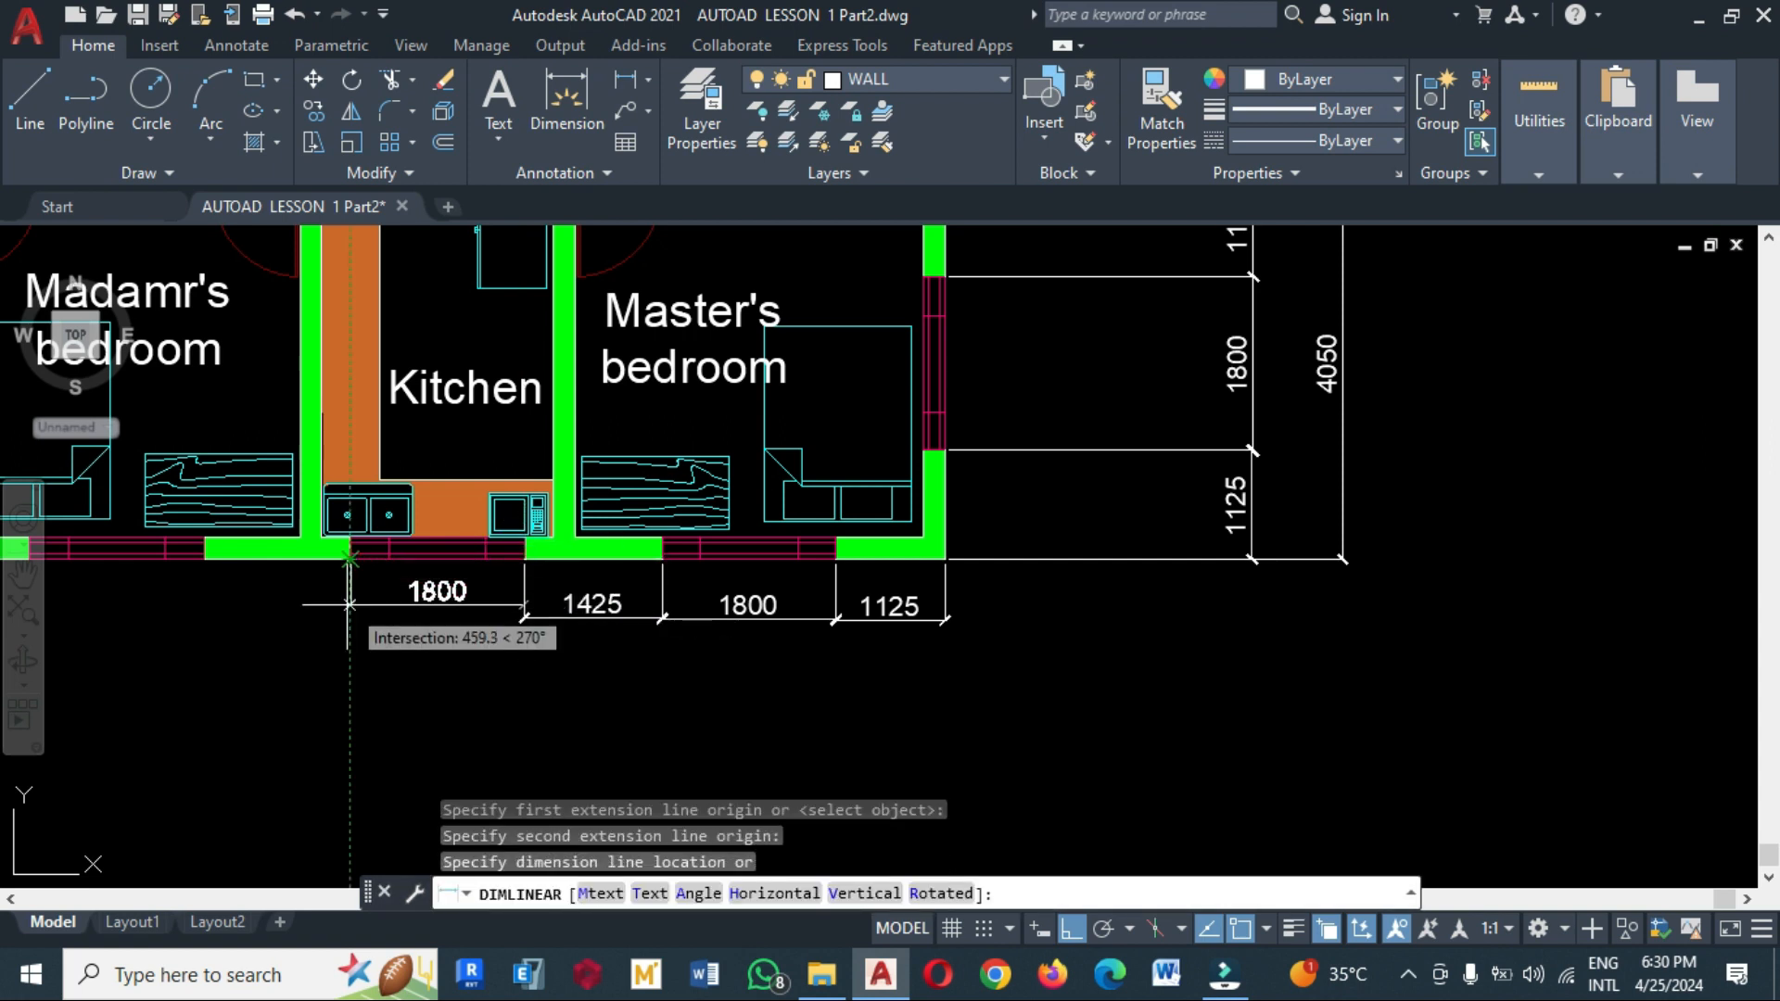
left_click(350, 617)
key("Return")
middle_click_drag(331, 651, 560, 652)
left_click(580, 559)
left_click(433, 559)
left_click(433, 619)
Dimension the Madamr's bedroom lower window and the remaining wall to the Veranda's outer corner, completing the lower chain
key("Return")
left_click(433, 559)
left_click(260, 559)
left_click(259, 618)
middle_click_drag(260, 621, 469, 627)
key("Return")
left_click(236, 563)
scroll(683, 640, "down", 3)
Add an overall linear dimension for the plan's full lower width, placed below the segment chain
key("Return")
left_click(482, 601)
left_click(1198, 600)
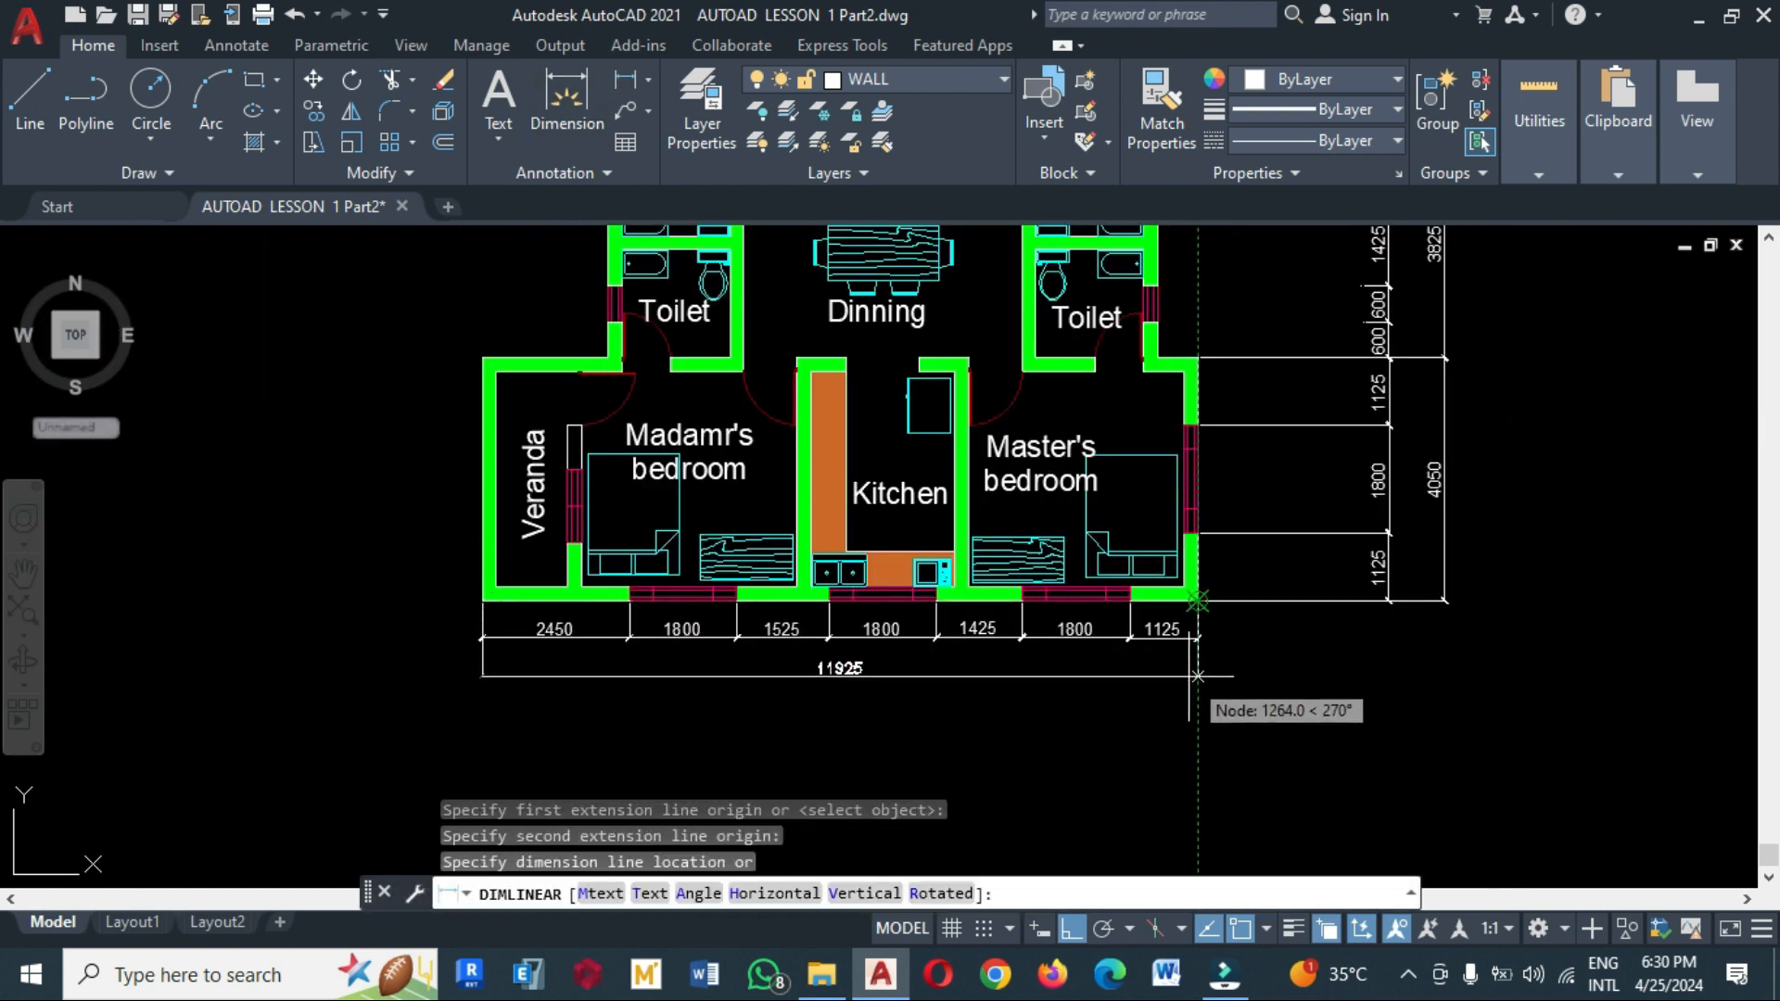
left_click(1188, 677)
Add a linear dimension for the full length of the outer side wall beside the Madamr's bedroom Veranda
left_click(627, 80)
left_click(482, 358)
left_click(482, 601)
left_click(450, 580)
Add a horizontal linear dimension for the wall above the Madamr's bedroom Veranda, from its outer corner to the toilet wall
middle_click_drag(483, 338, 456, 454)
key("Return")
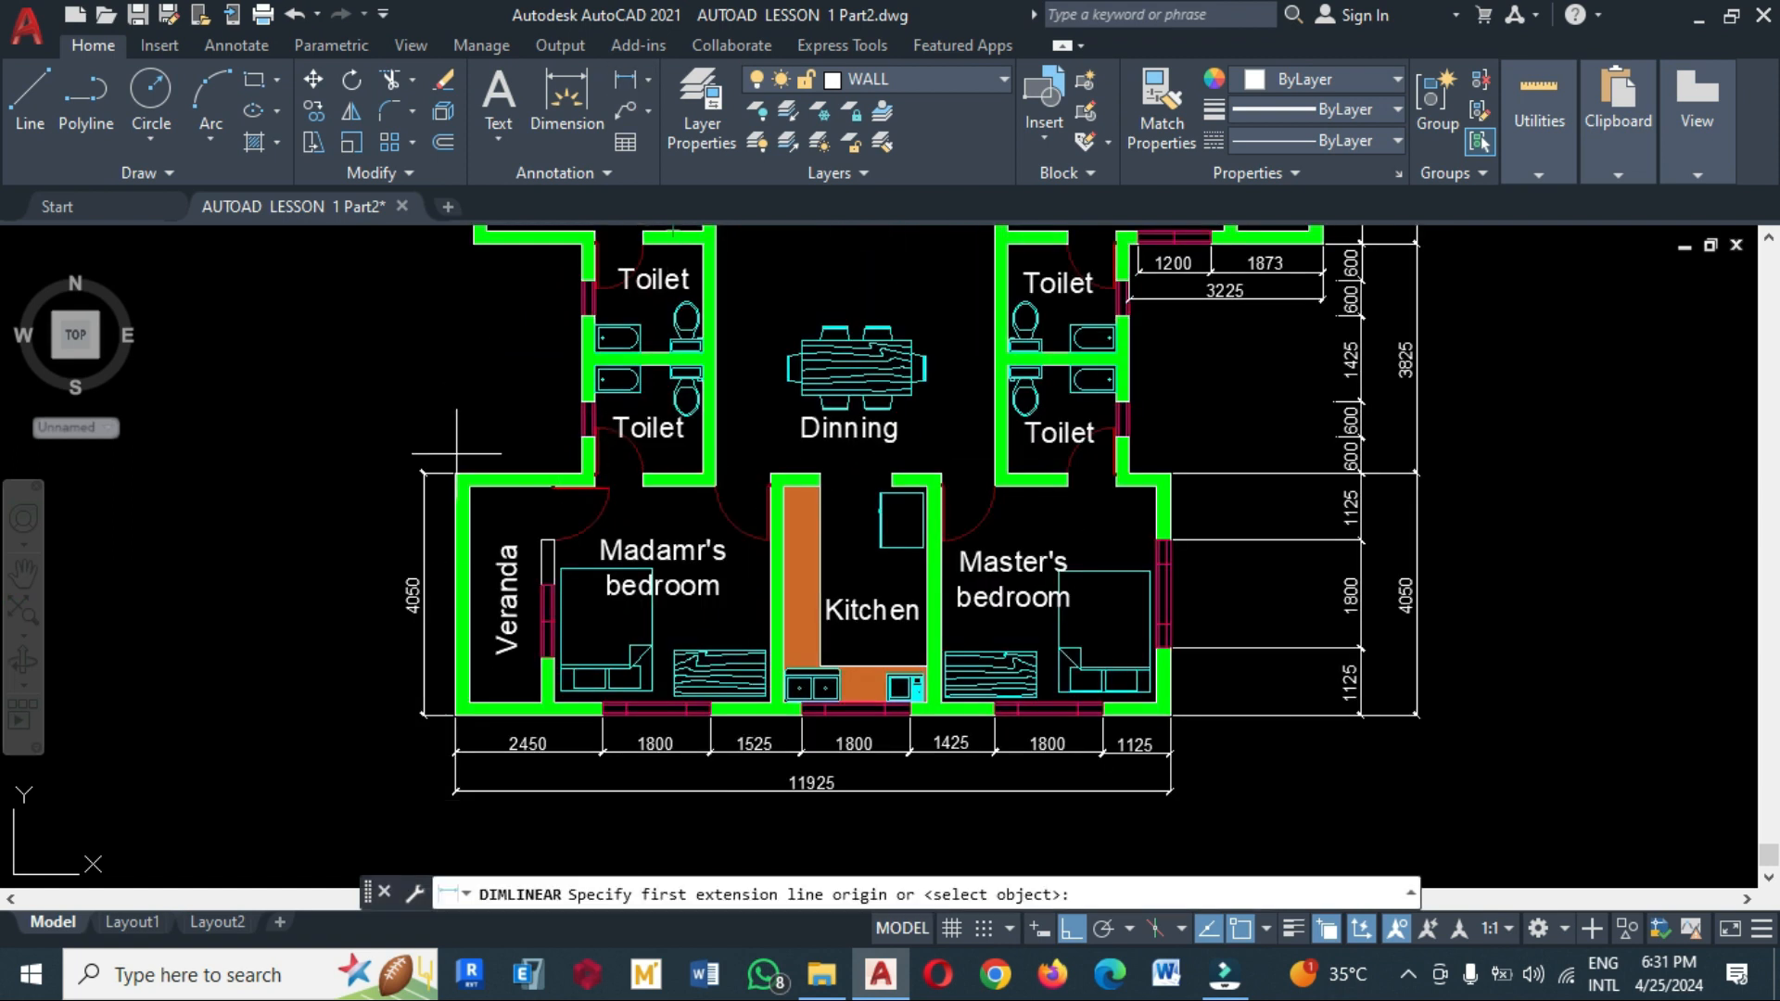
left_click(513, 446)
Dimension the wall below the lower toilet window and the window itself on the Madamr's bedroom side, forming a vertical chain
key("Return")
left_click(581, 473)
left_click(581, 436)
left_click(423, 411)
key("Return")
left_click(581, 436)
left_click(582, 401)
scroll(423, 435, "up", 2)
left_click(423, 434)
Dimension the wall between the two toilet windows below Bedroom 1, in line with the vertical chain
key("Return")
scroll(621, 525, "down", 1)
left_click(749, 407)
left_click(749, 274)
left_click(489, 405)
middle_click_drag(488, 405, 408, 558)
Add a vertical dimension from the upper toilet window's lower edge to Bedroom 1's lower corner, continuing the chain
key("Return")
left_click(666, 427)
left_click(497, 314)
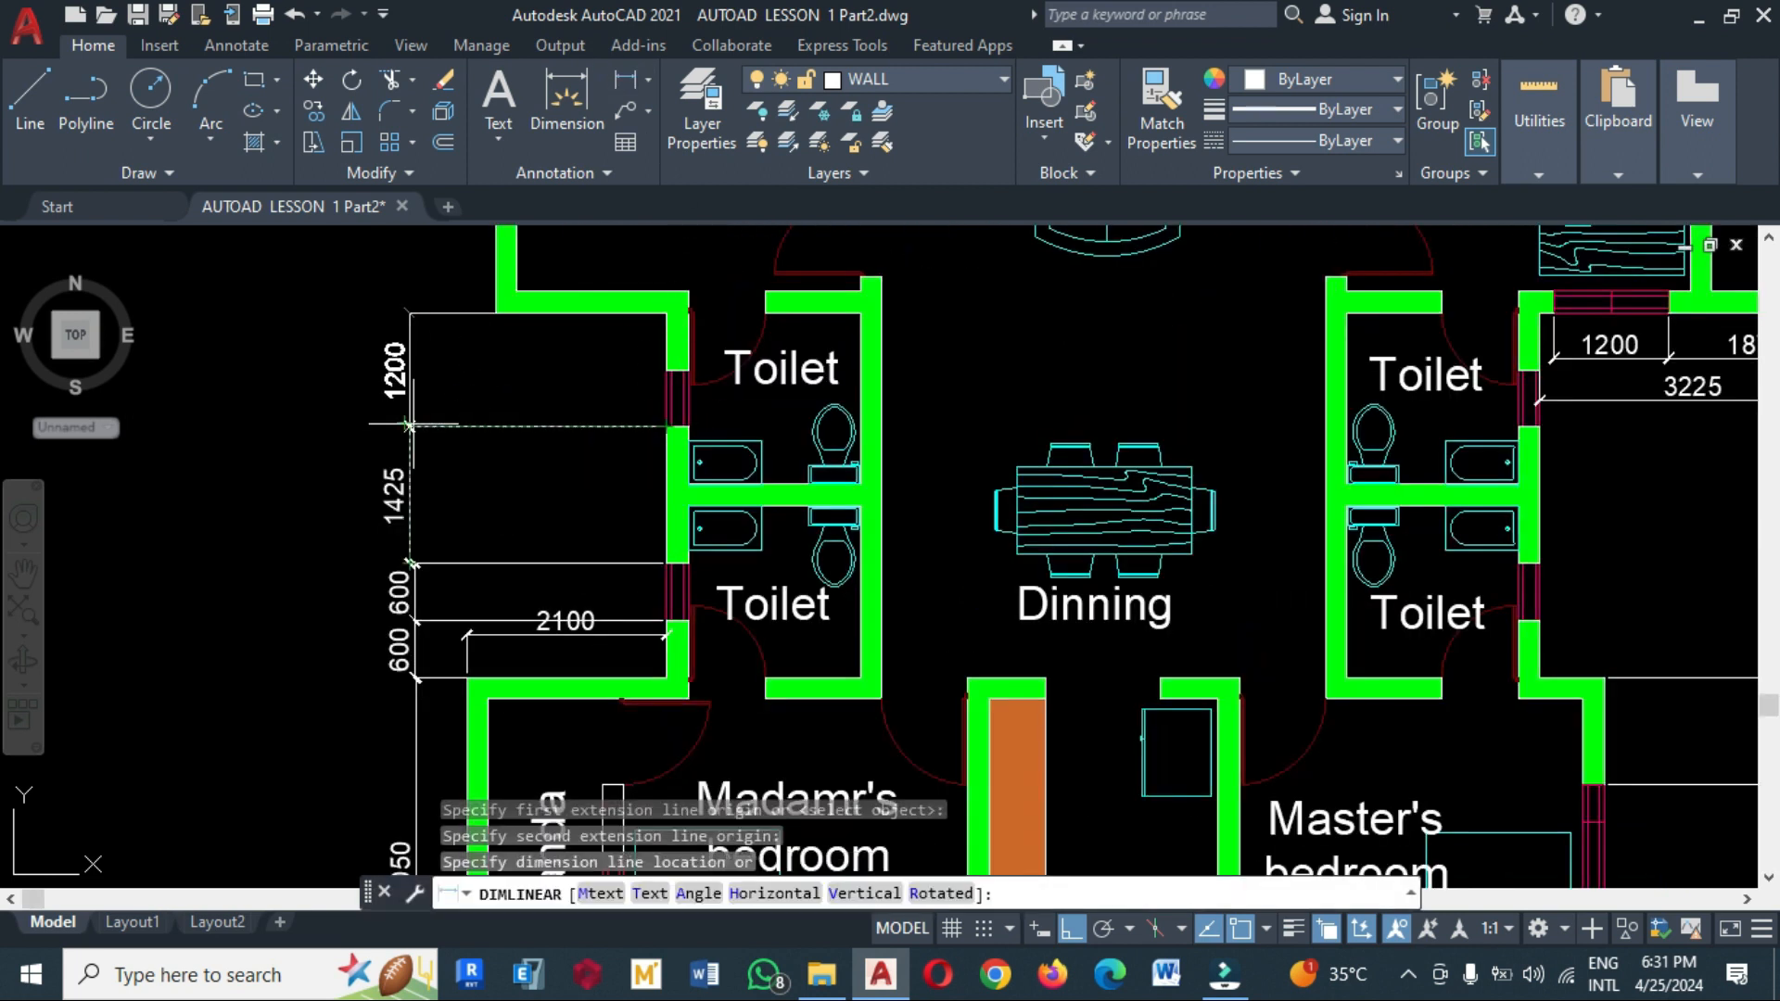
left_click(411, 425)
With object snap off, shorten the Master's bedroom side dimensions' extension lines at the upper corner and the window's upper edge to match the chain
scroll(410, 425, "down", 2)
middle_click_drag(1246, 603, 742, 584)
left_click(743, 562)
left_click_drag(651, 562, 816, 561)
key("F3")
left_click(701, 628)
left_click(689, 629)
left_click(651, 628)
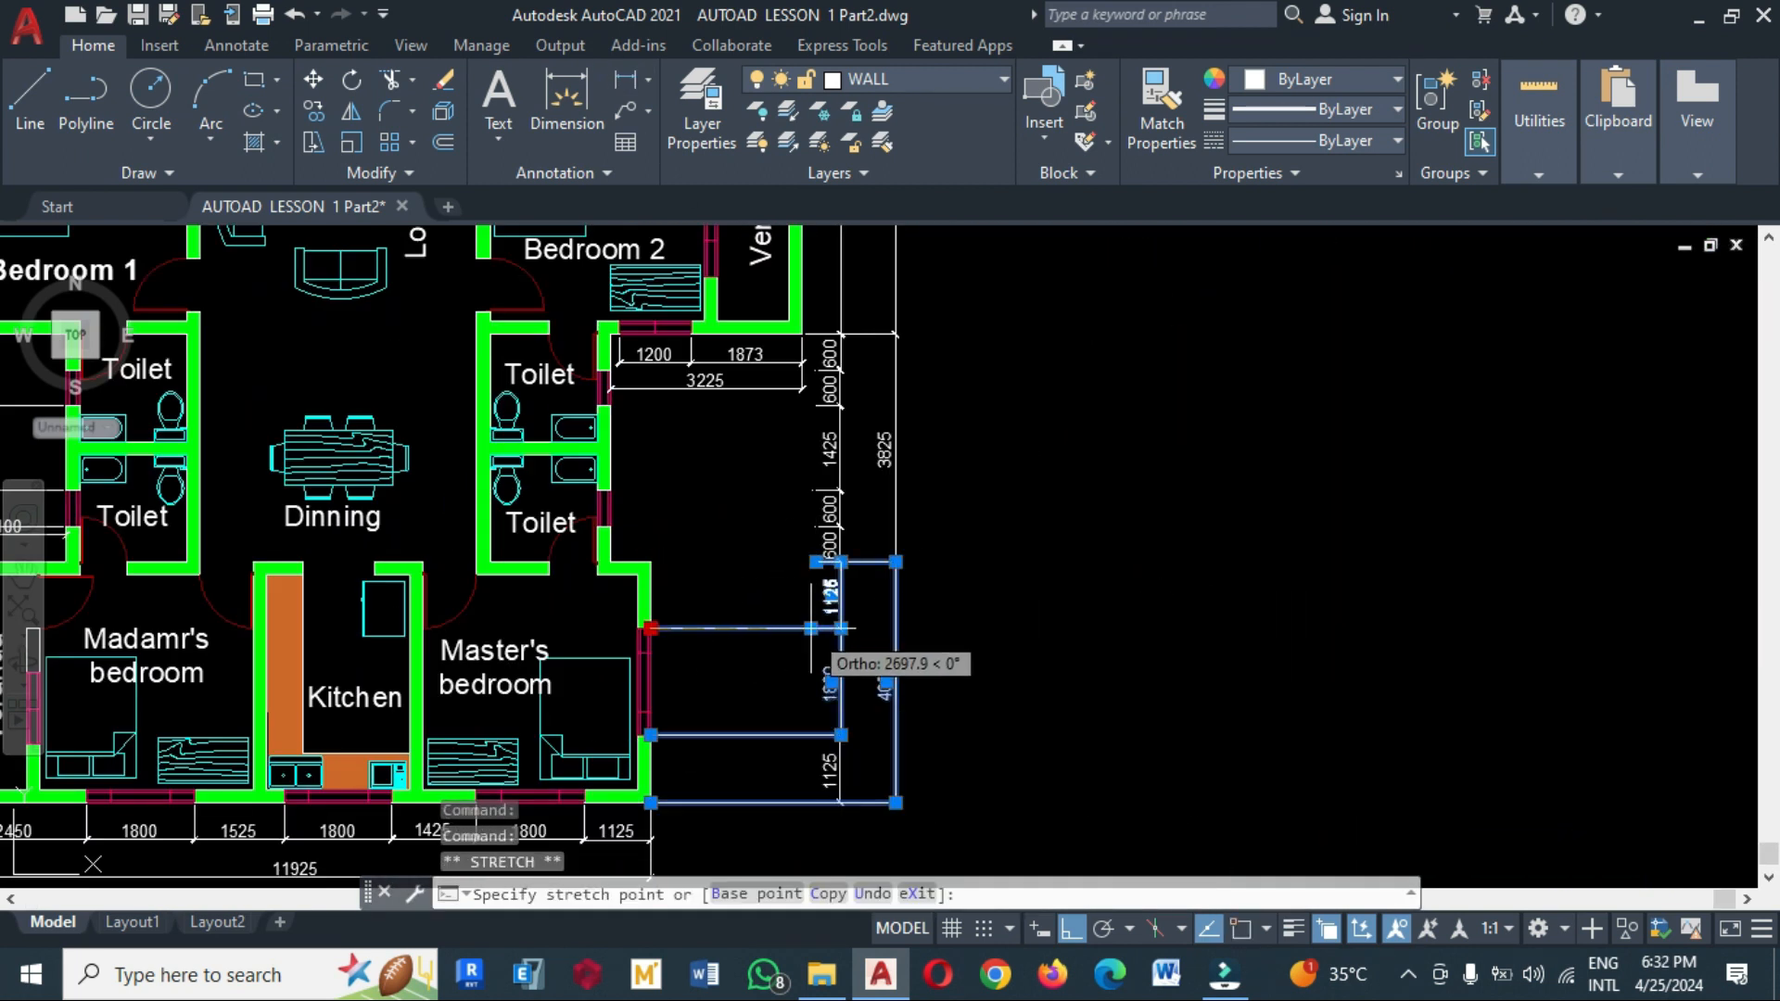
left_click(811, 629)
Shorten the remaining lower extension lines of the Master's bedroom side dimensions to match the chain, and clear the selection
left_click(650, 735)
left_click(807, 735)
left_click(806, 735)
scroll(828, 628, "down", 1)
left_click(718, 737)
key("F1")
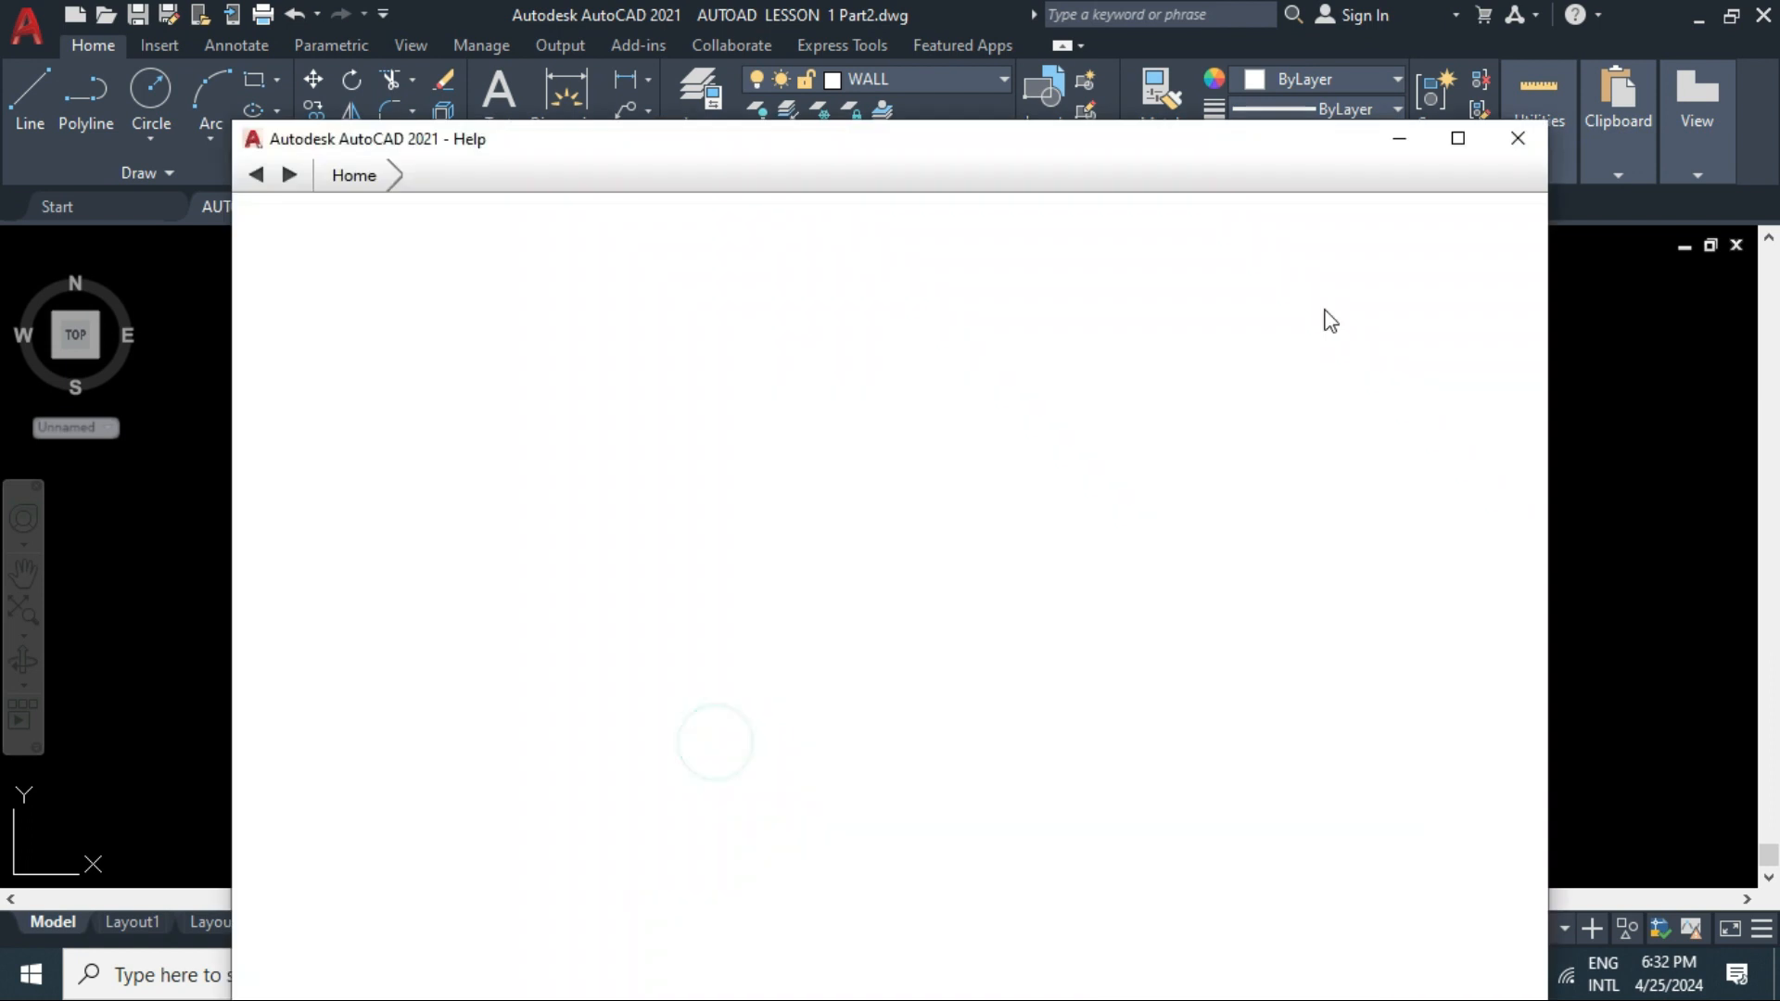
left_click(1526, 137)
key("Escape")
key("Escape")
left_click(743, 735)
Shorten both extension lines of the lower toilet window dimension on the Bedroom 1 side to just beside its text
scroll(963, 767, "down", 2)
scroll(871, 806, "up", 3)
scroll(978, 748, "down", 2)
scroll(553, 576, "up", 2)
scroll(935, 598, "up", 2)
left_click(927, 480)
left_click(960, 481)
left_click(641, 480)
left_click(960, 390)
left_click(639, 390)
Shorten both extension lines of the wall dimension below that lower toilet window to match
left_click(871, 481)
left_click(960, 571)
left_click(633, 571)
left_click(961, 480)
left_click(636, 481)
Shorten the extension lines of the 1425 and 1200 toilet wall dimensions below Bedroom 1 to match, and clear the selection
scroll(639, 390, "down", 3)
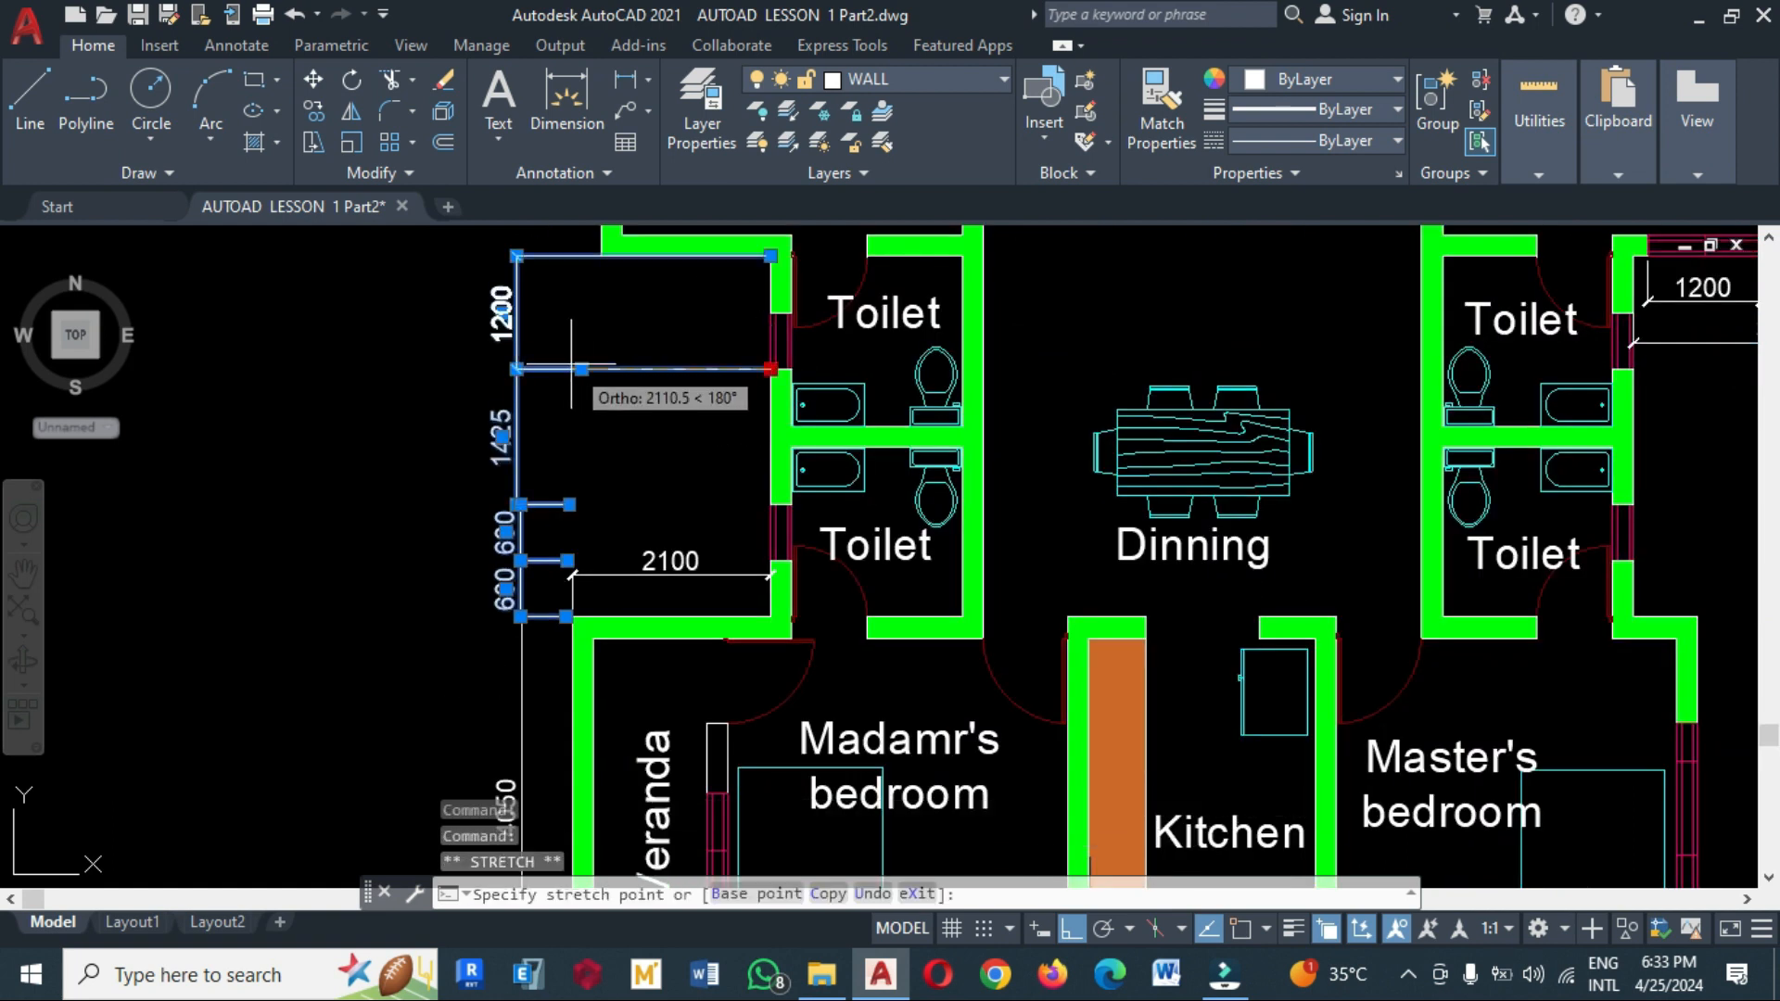
left_click(556, 259)
scroll(556, 259, "down", 4)
key("Escape")
Turn object snap back on and dimension the outer wall below Bedroom 1's side window
scroll(645, 491, "up", 2)
key("space")
key("F3")
left_click(598, 520)
left_click(598, 454)
left_click(545, 453)
Dimension Bedroom 1's side window and the wall above it, in line with the vertical chain
key("space")
left_click(597, 349)
key("space")
left_click(598, 281)
left_click(598, 349)
left_click(549, 348)
scroll(696, 491, "down", 2)
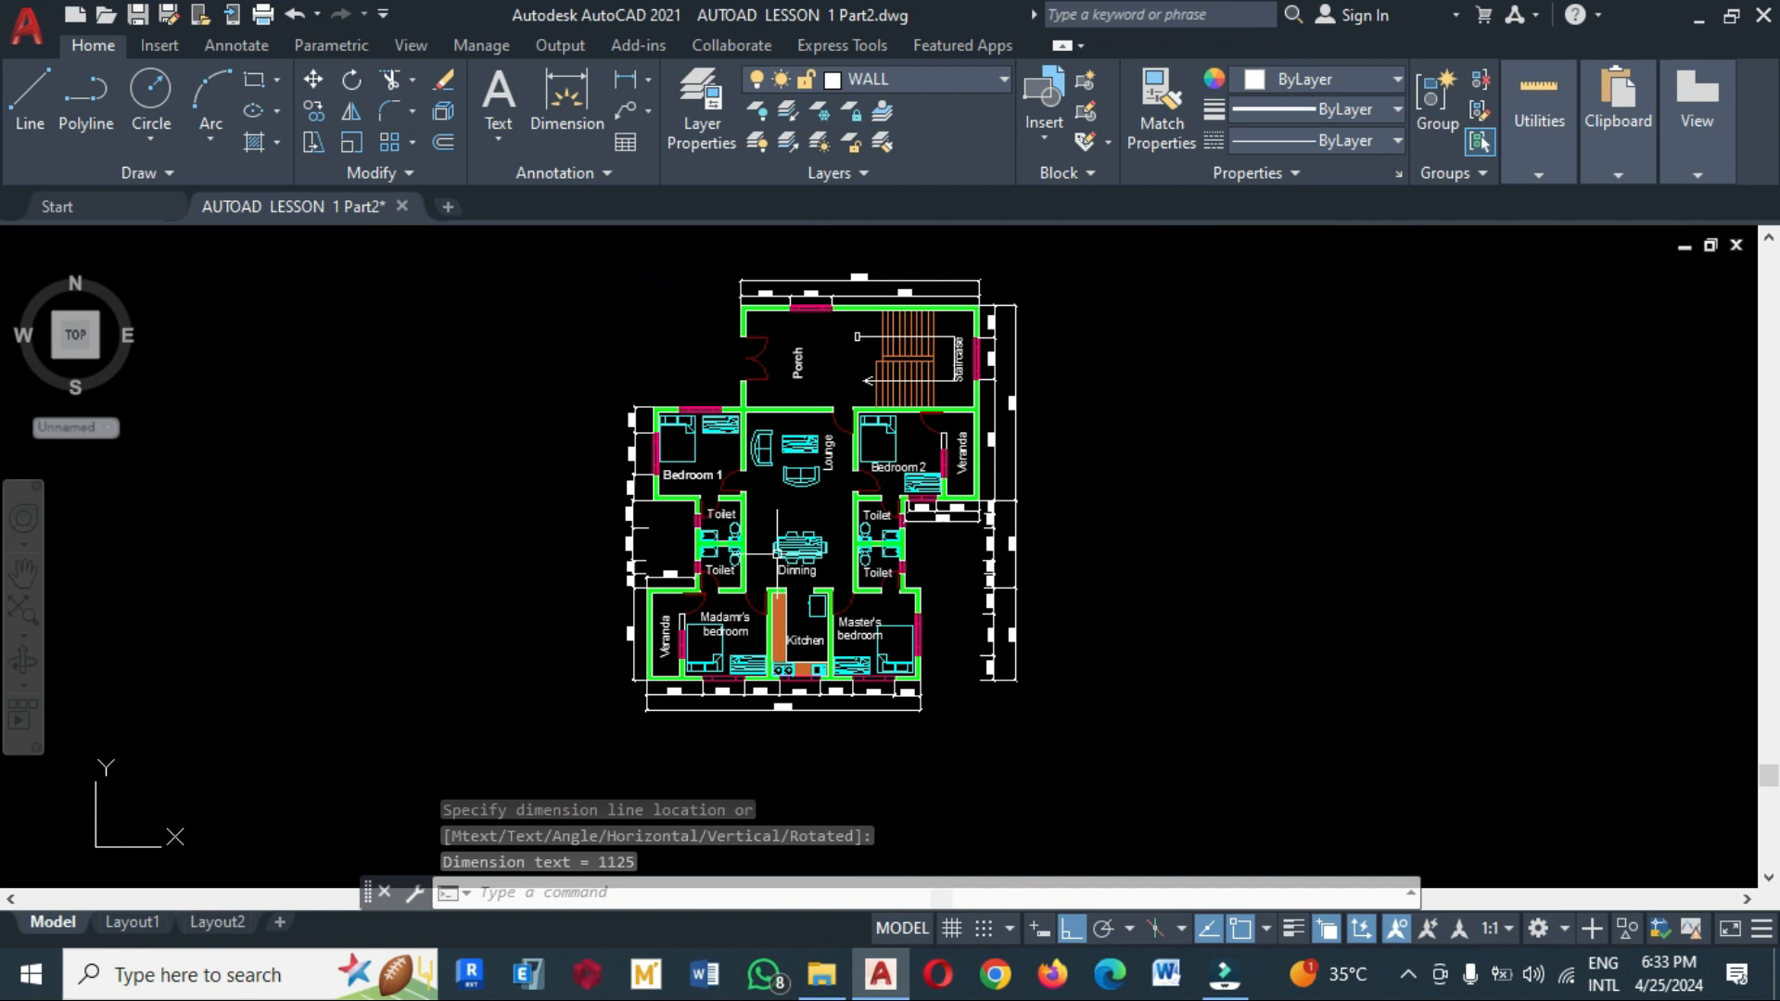
Add overall linear dimensions for Bedroom 1's outer side wall and the toilet recess below it, outside the segment chain
scroll(640, 436, "up", 1)
key("space")
left_click(669, 375)
left_click(669, 524)
left_click(657, 665)
left_click(606, 664)
Add an overall linear dimension from Bedroom 1's upper corner to the plan's lower corner, outside the other side dimensions
scroll(491, 523, "down", 2)
key("space")
left_click(600, 432)
left_click(592, 704)
left_click(540, 665)
Dimension the upper wall of Bedroom 1 from its outer corner to the window, placed above the wall
scroll(645, 362, "up", 2)
key("space")
left_click(526, 537)
left_click(594, 537)
left_click(585, 513)
Dimension Bedroom 1's upper window and the wall between it and the Porch, in line with the previous dimension
key("space")
left_click(698, 537)
left_click(594, 538)
scroll(576, 579, "down", 1)
Add a vertical dimension from Bedroom 1's upper outer corner to the near edge of the Porch door, in line with the side chain
key("space")
left_click(546, 554)
left_click(686, 511)
left_click(516, 502)
Dimension the Porch door opening and the wall above it up to the plan's upper corner, continuing the side chain
key("space")
left_click(686, 511)
left_click(686, 441)
left_click(686, 441)
left_click(686, 392)
left_click(517, 392)
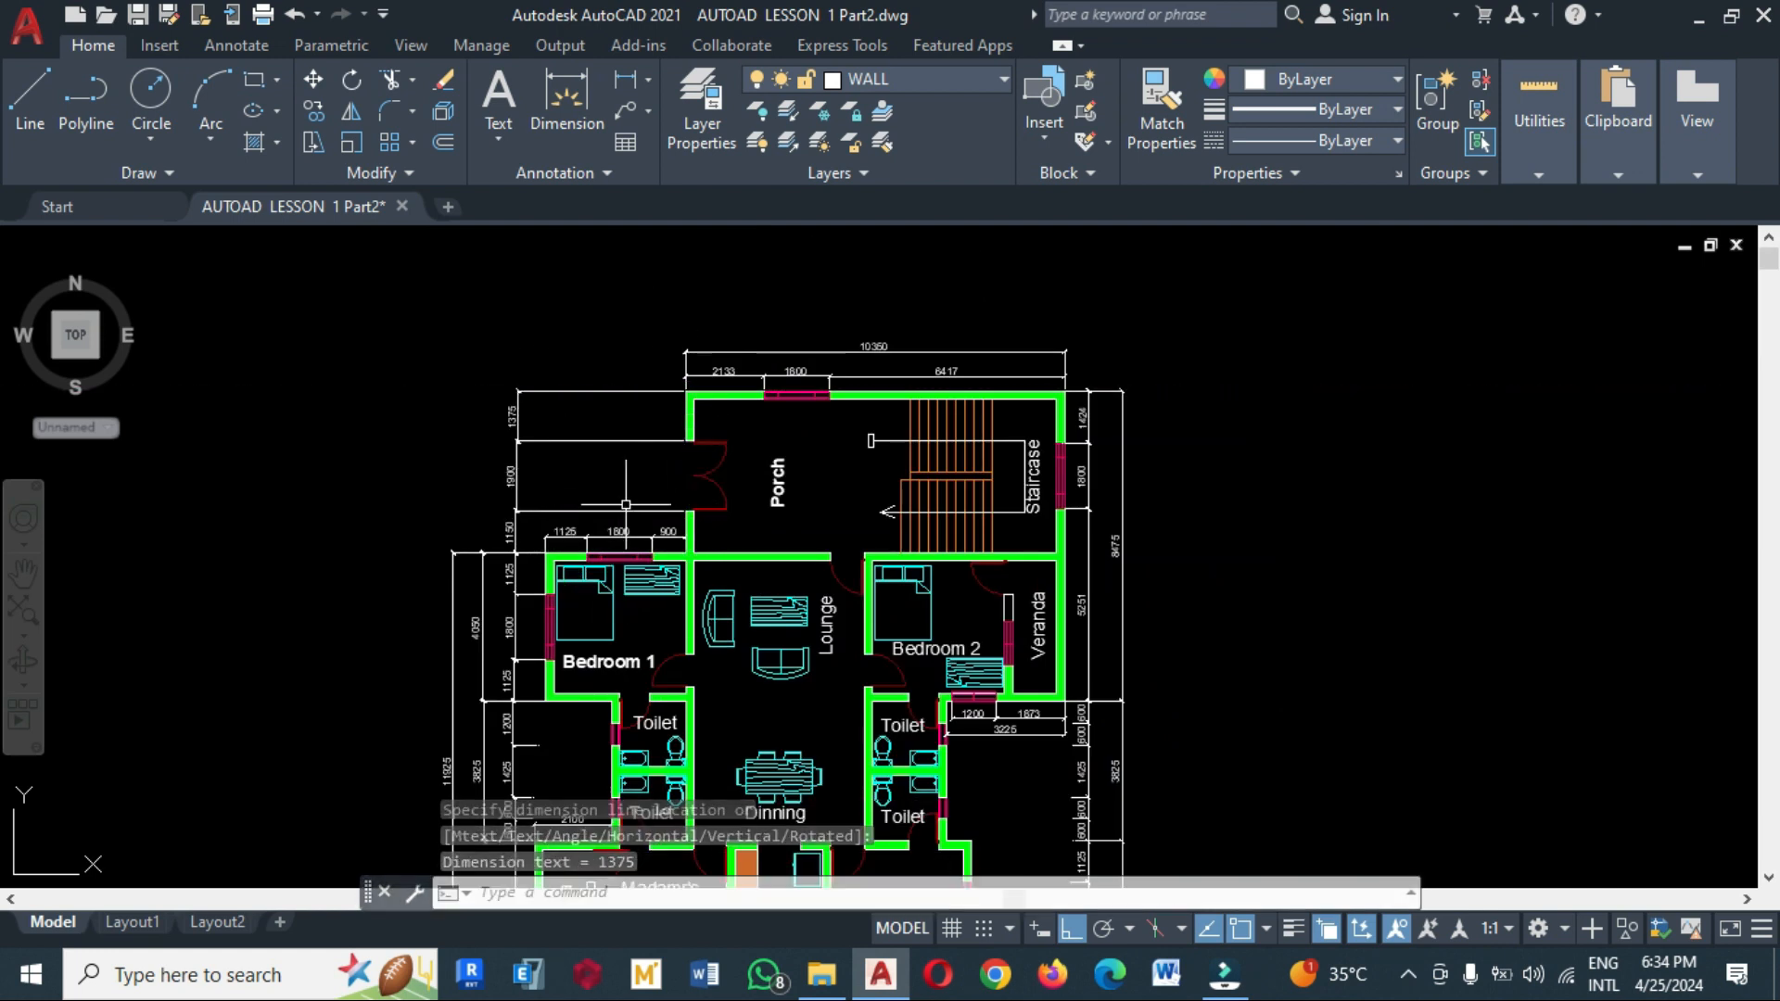
Shorten the extension lines of the three vertical dimensions beside the Porch door so they end in line with Bedroom 1's outer wall
scroll(539, 568, "up", 1)
left_click(503, 511)
left_click(505, 421)
left_click(506, 325)
left_click(774, 545)
left_click(1240, 928)
left_click(550, 545)
left_click(774, 476)
left_click(550, 476)
left_click(774, 366)
left_click(550, 366)
left_click(774, 286)
left_click(550, 286)
Add a horizontal overall dimension of Bedroom 1's upper wall from its outer corner to the Porch wall, above the segment dimensions
left_click(550, 545)
left_click(774, 545)
left_click(661, 480)
Add a vertical overall dimension from Bedroom 1's upper corner to the Porch's upper corner, outside the segment chain
key("space")
left_click(502, 285)
left_click(503, 545)
left_click(451, 325)
Extend the outermost vertical overall dimension beside Bedroom 1 up to the Porch's upper outer corner
scroll(588, 535, "down", 1)
left_click(471, 603)
left_click(564, 542)
left_click(704, 380)
key("Escape")
Shorten the upper extension line of the outermost vertical dimension so it ends in line with Bedroom 1's outer wall
left_click(604, 380)
left_click(588, 374)
left_click(704, 379)
left_click(564, 379)
scroll(545, 582, "up", 2)
key("Escape")
Examine the completed exterior dimensions on all sides of the floor plan
scroll(718, 477, "down", 3)
scroll(876, 332, "up", 1)
scroll(775, 339, "down", 1)
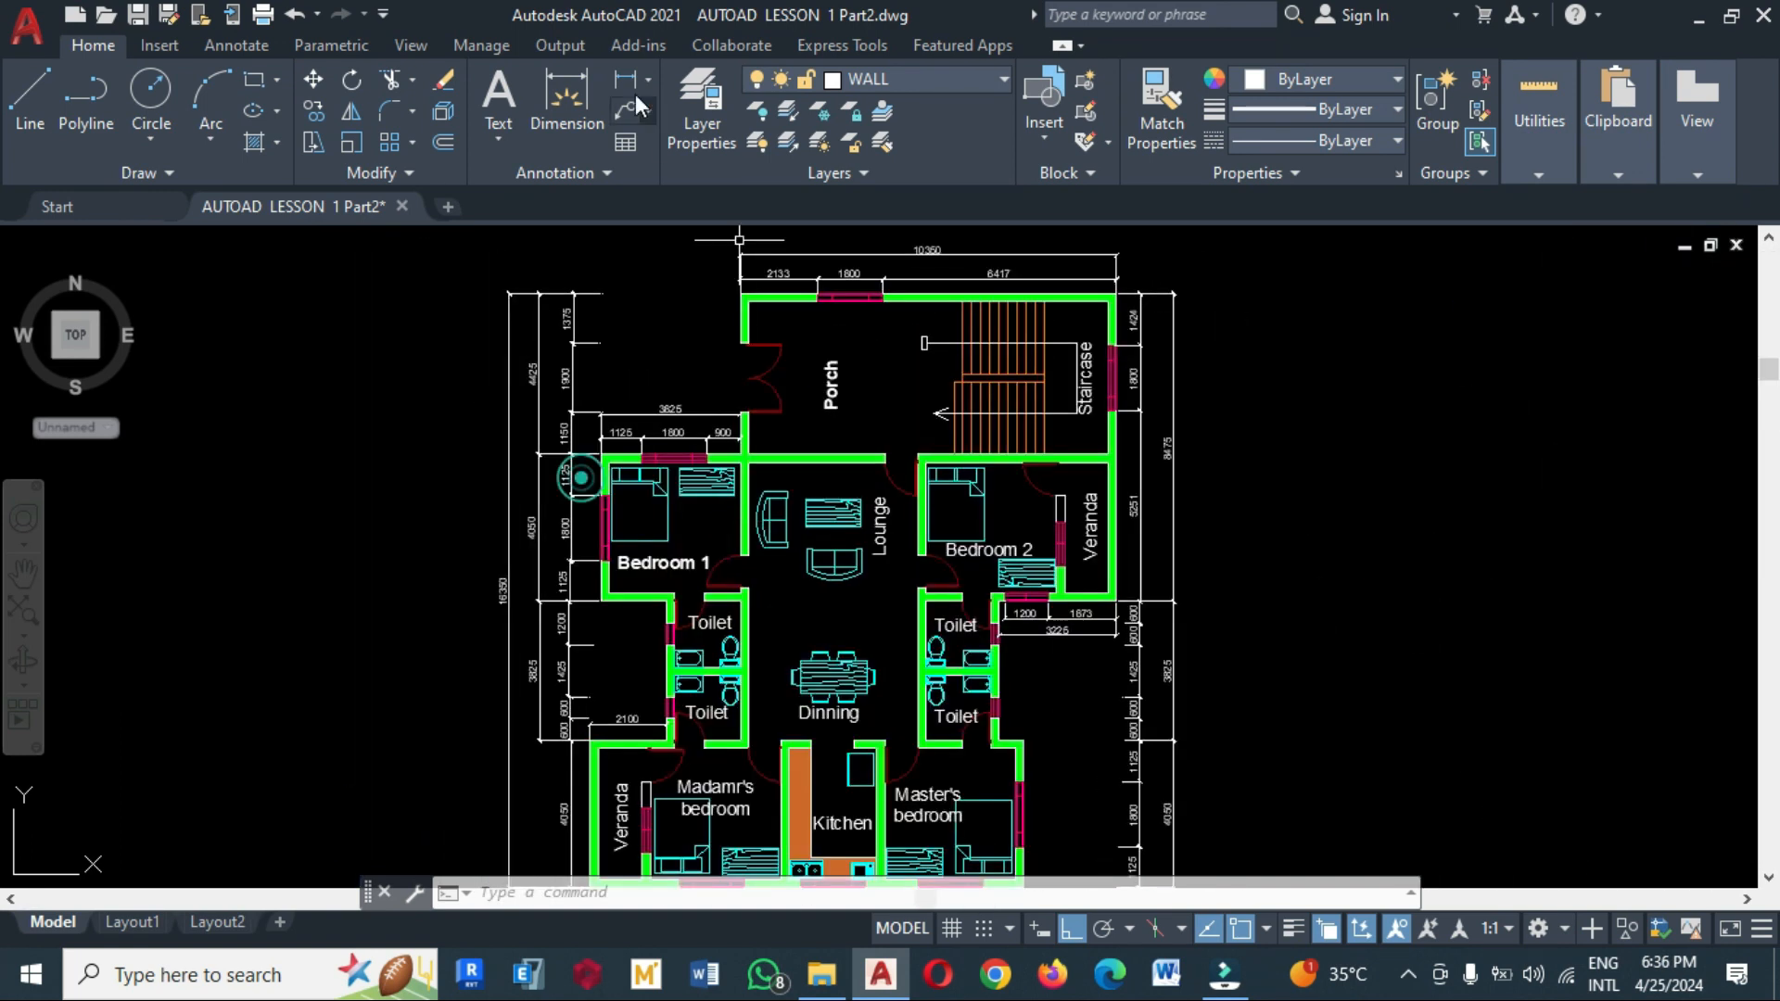
scroll(742, 268, "down", 1)
scroll(835, 545, "up", 2)
scroll(835, 545, "down", 2)
scroll(705, 454, "up", 2)
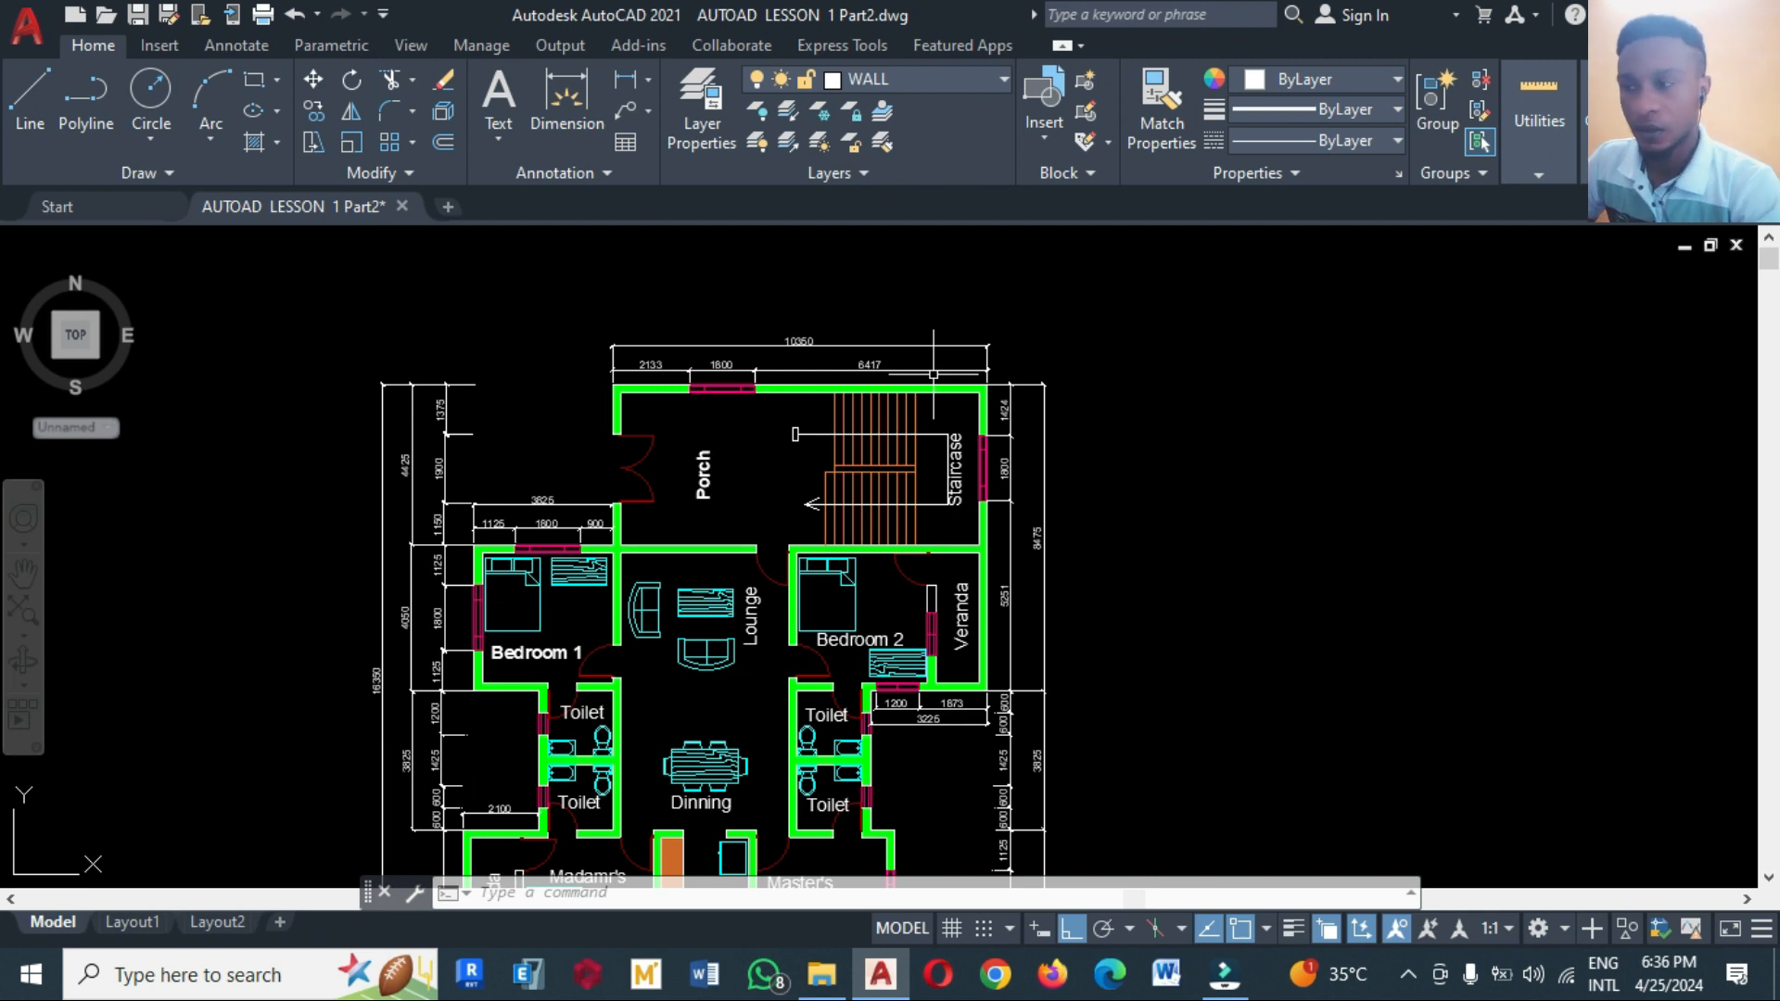
scroll(927, 371, "down", 2)
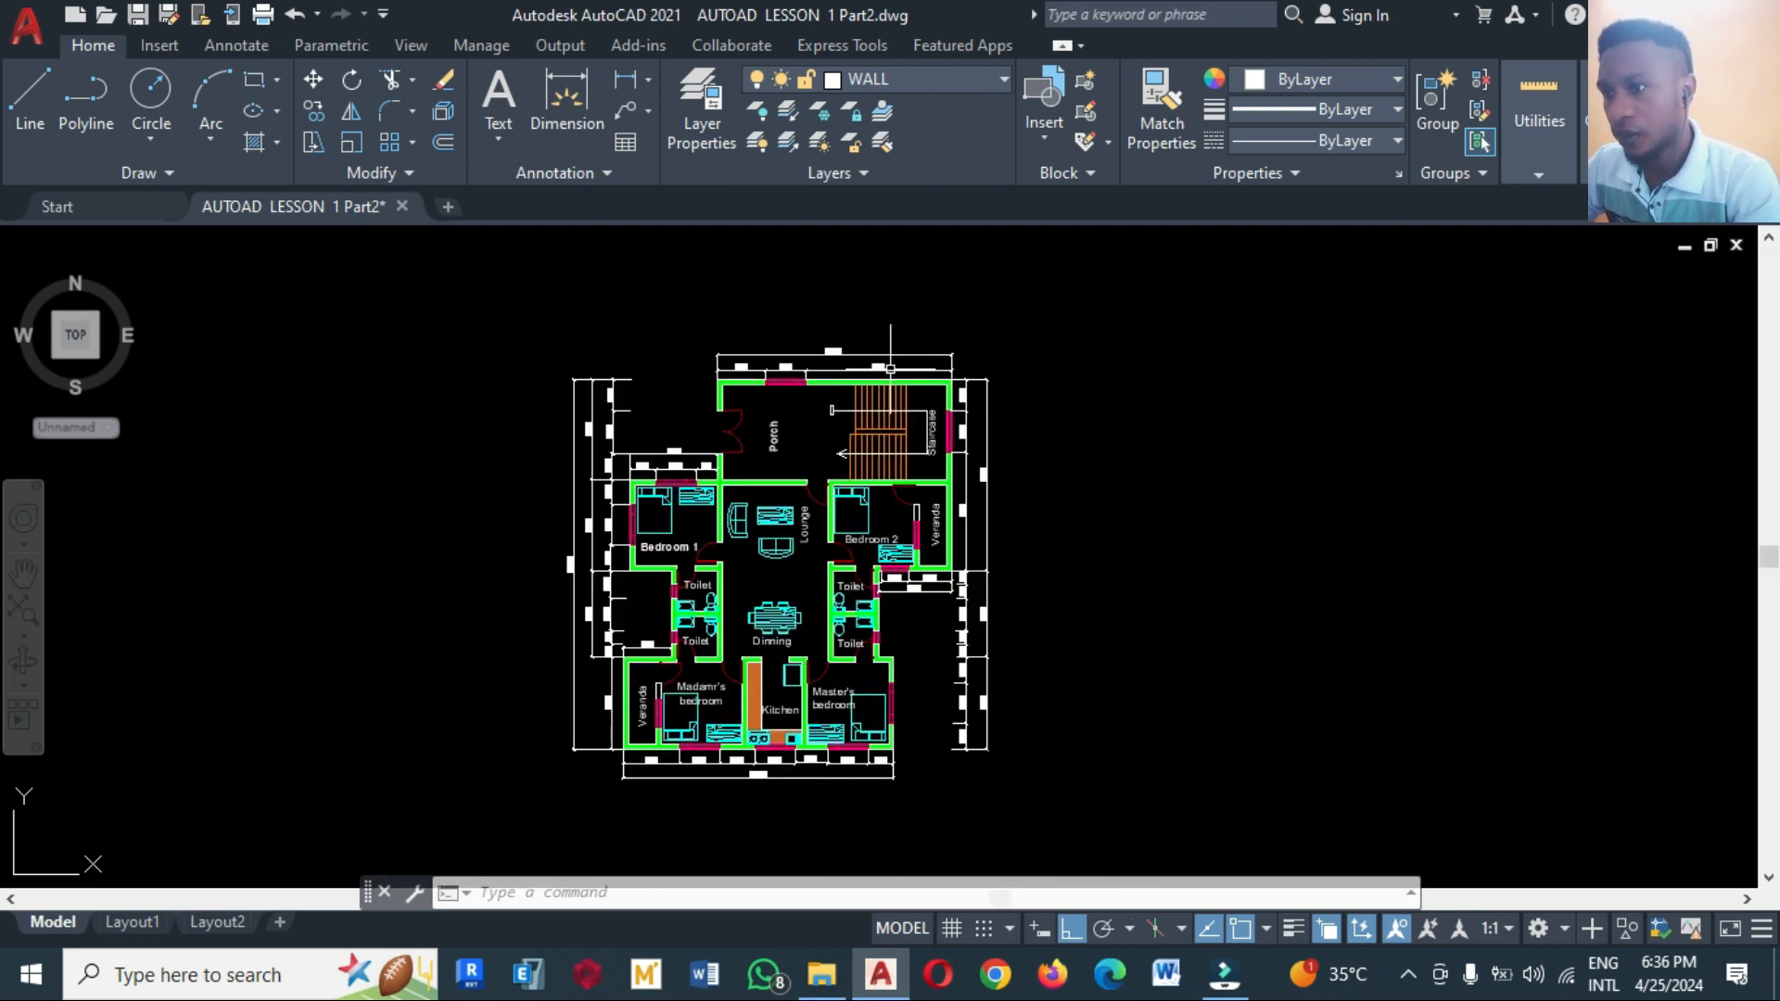
scroll(976, 718, "up", 4)
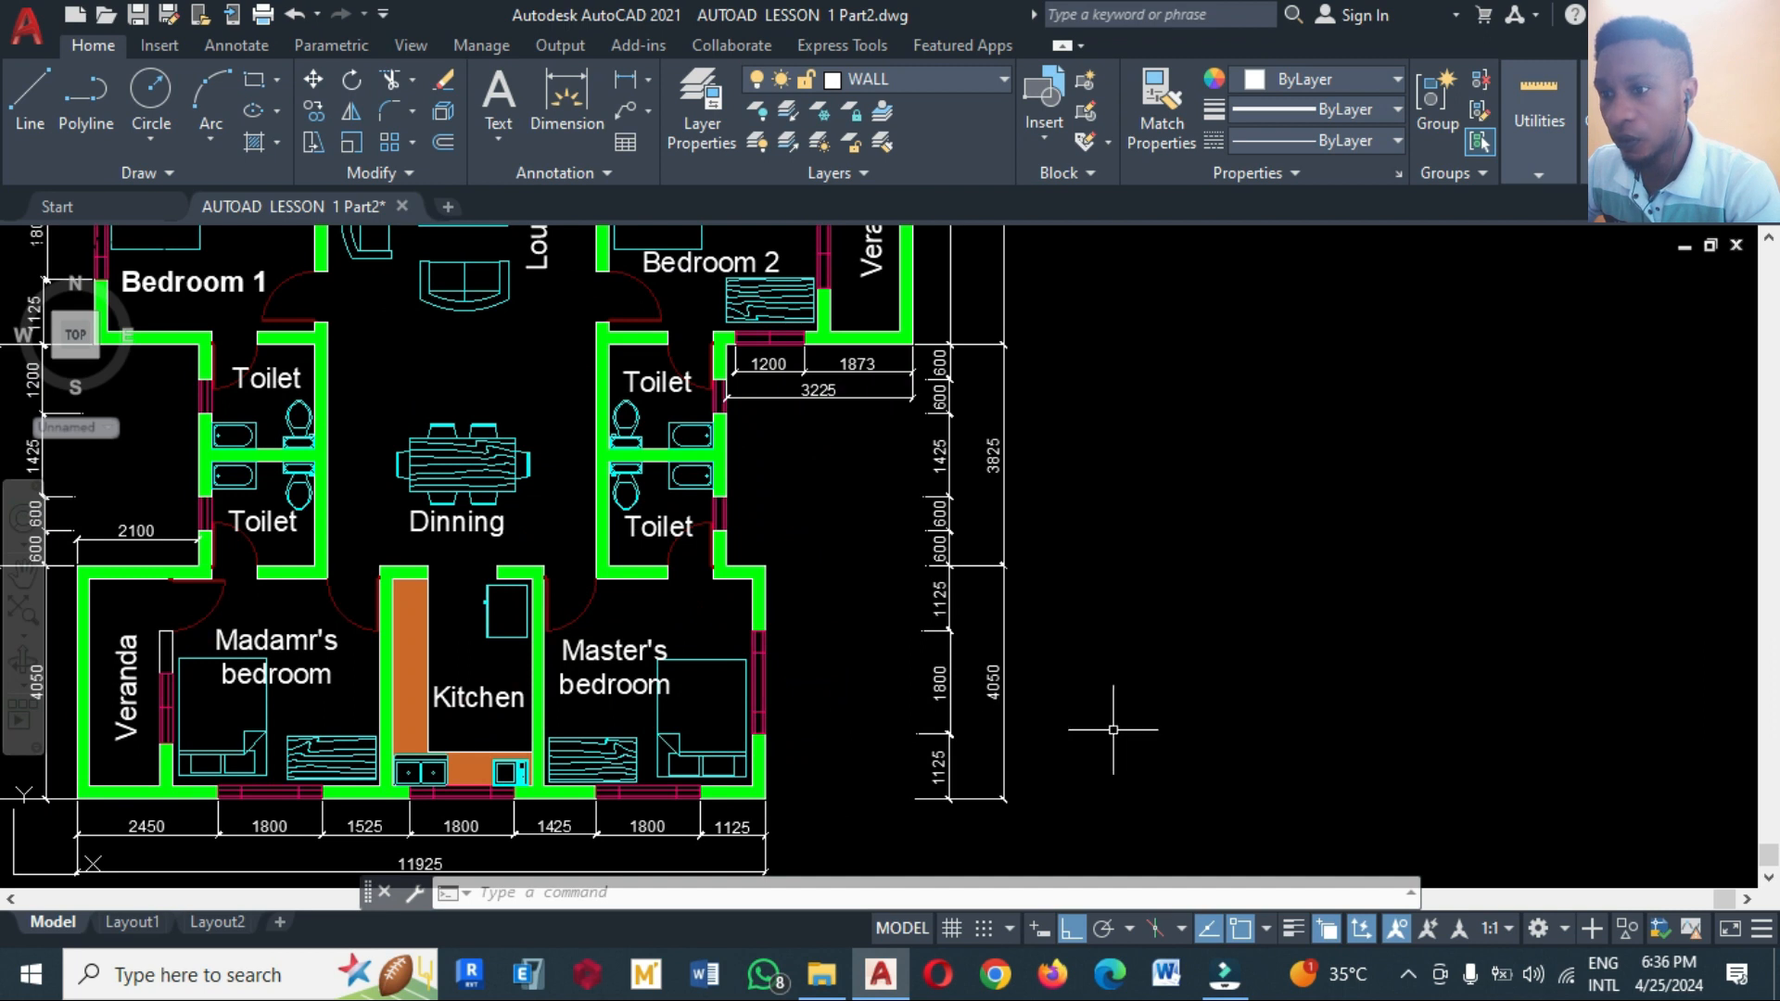
scroll(1113, 730, "down", 2)
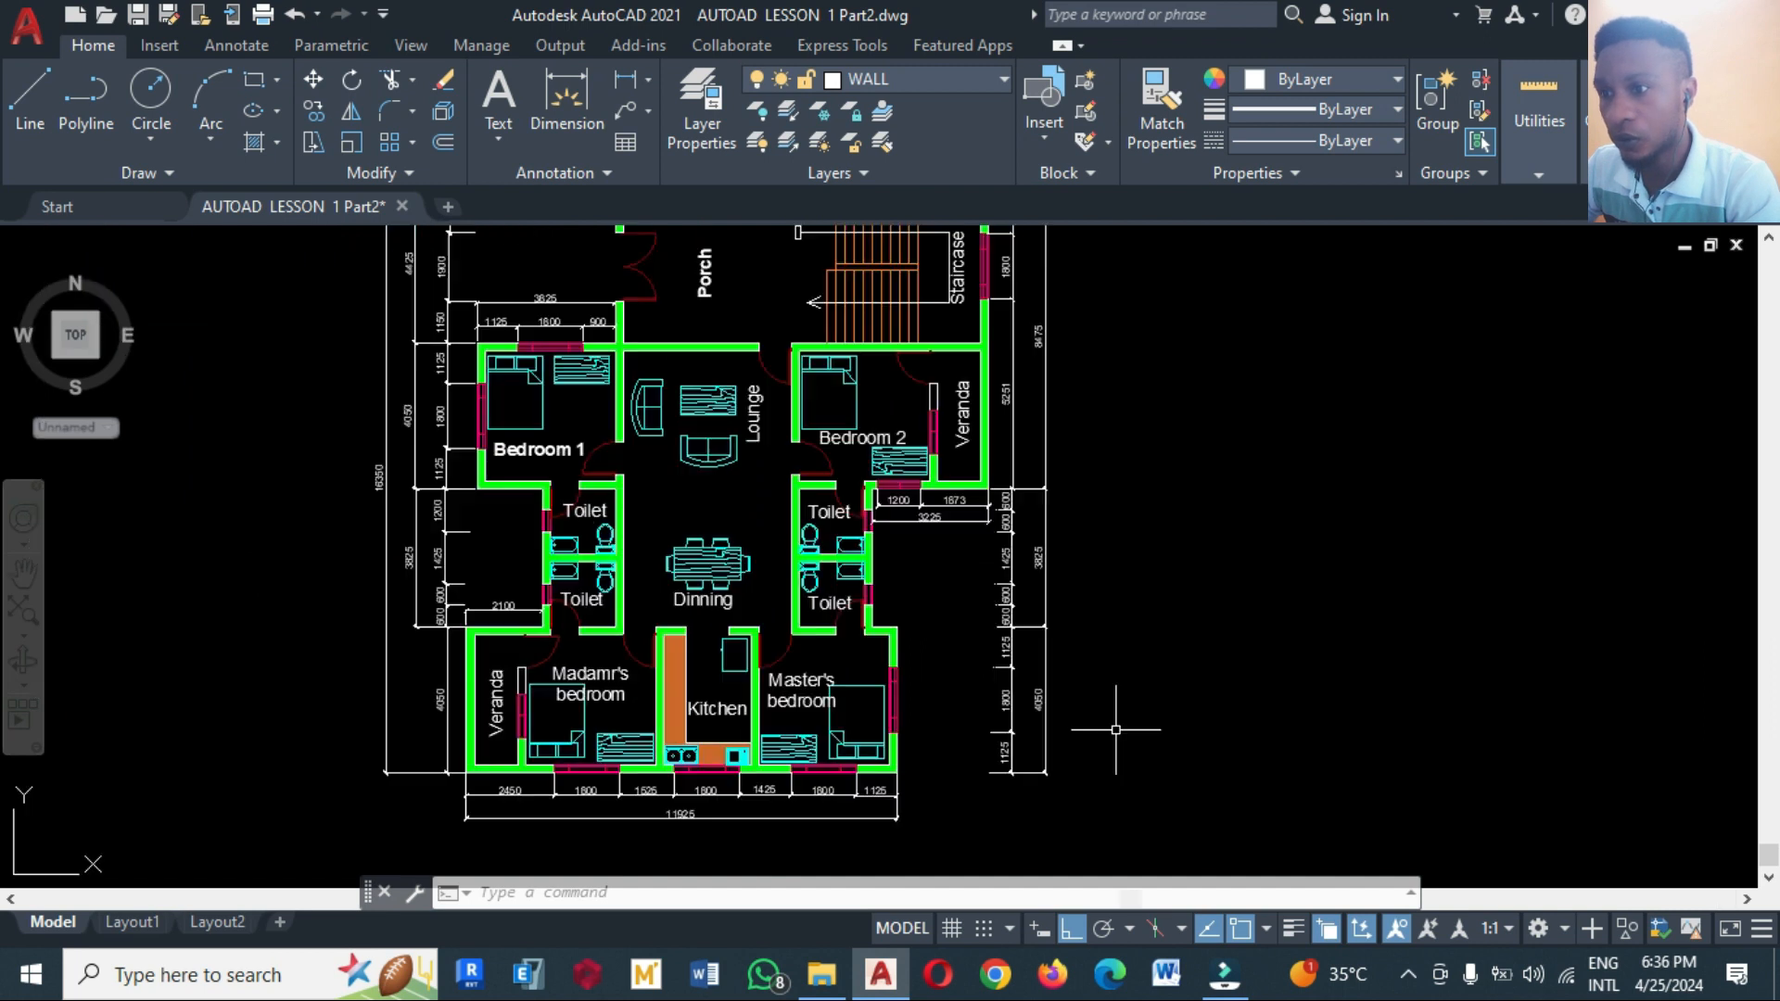
Create a new layer named EX DIM and set its color to index 140
left_click(912, 76)
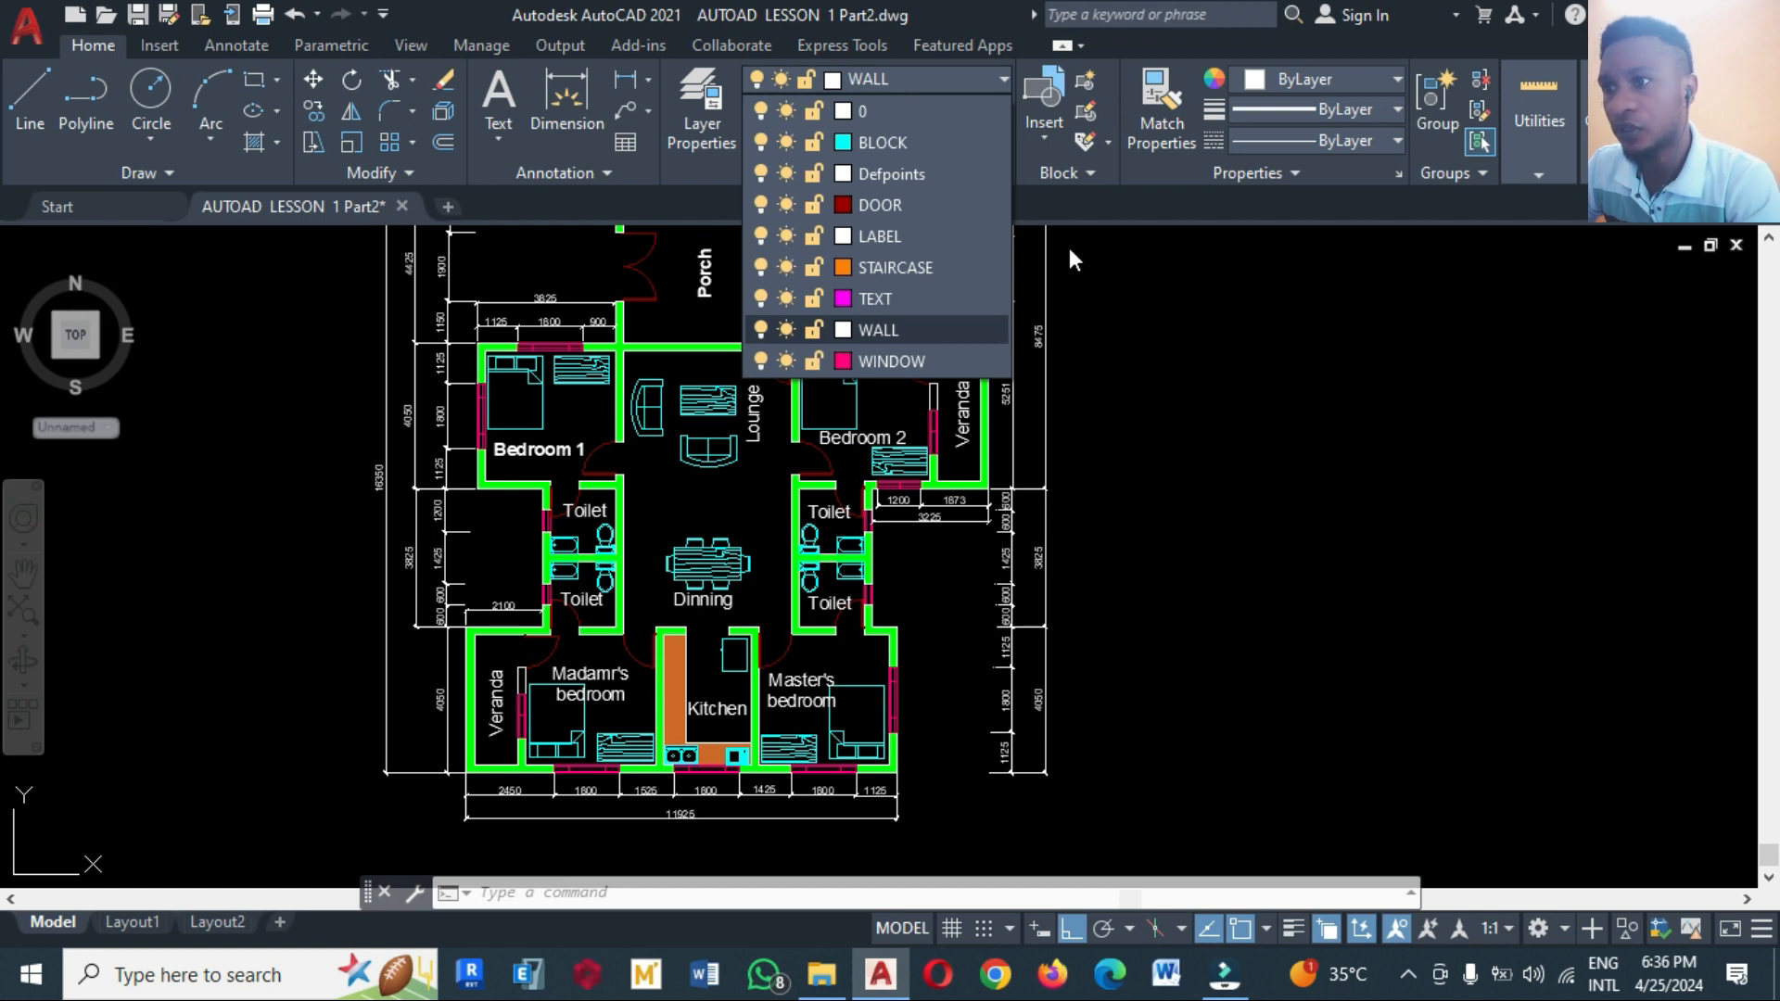
left_click(1142, 364)
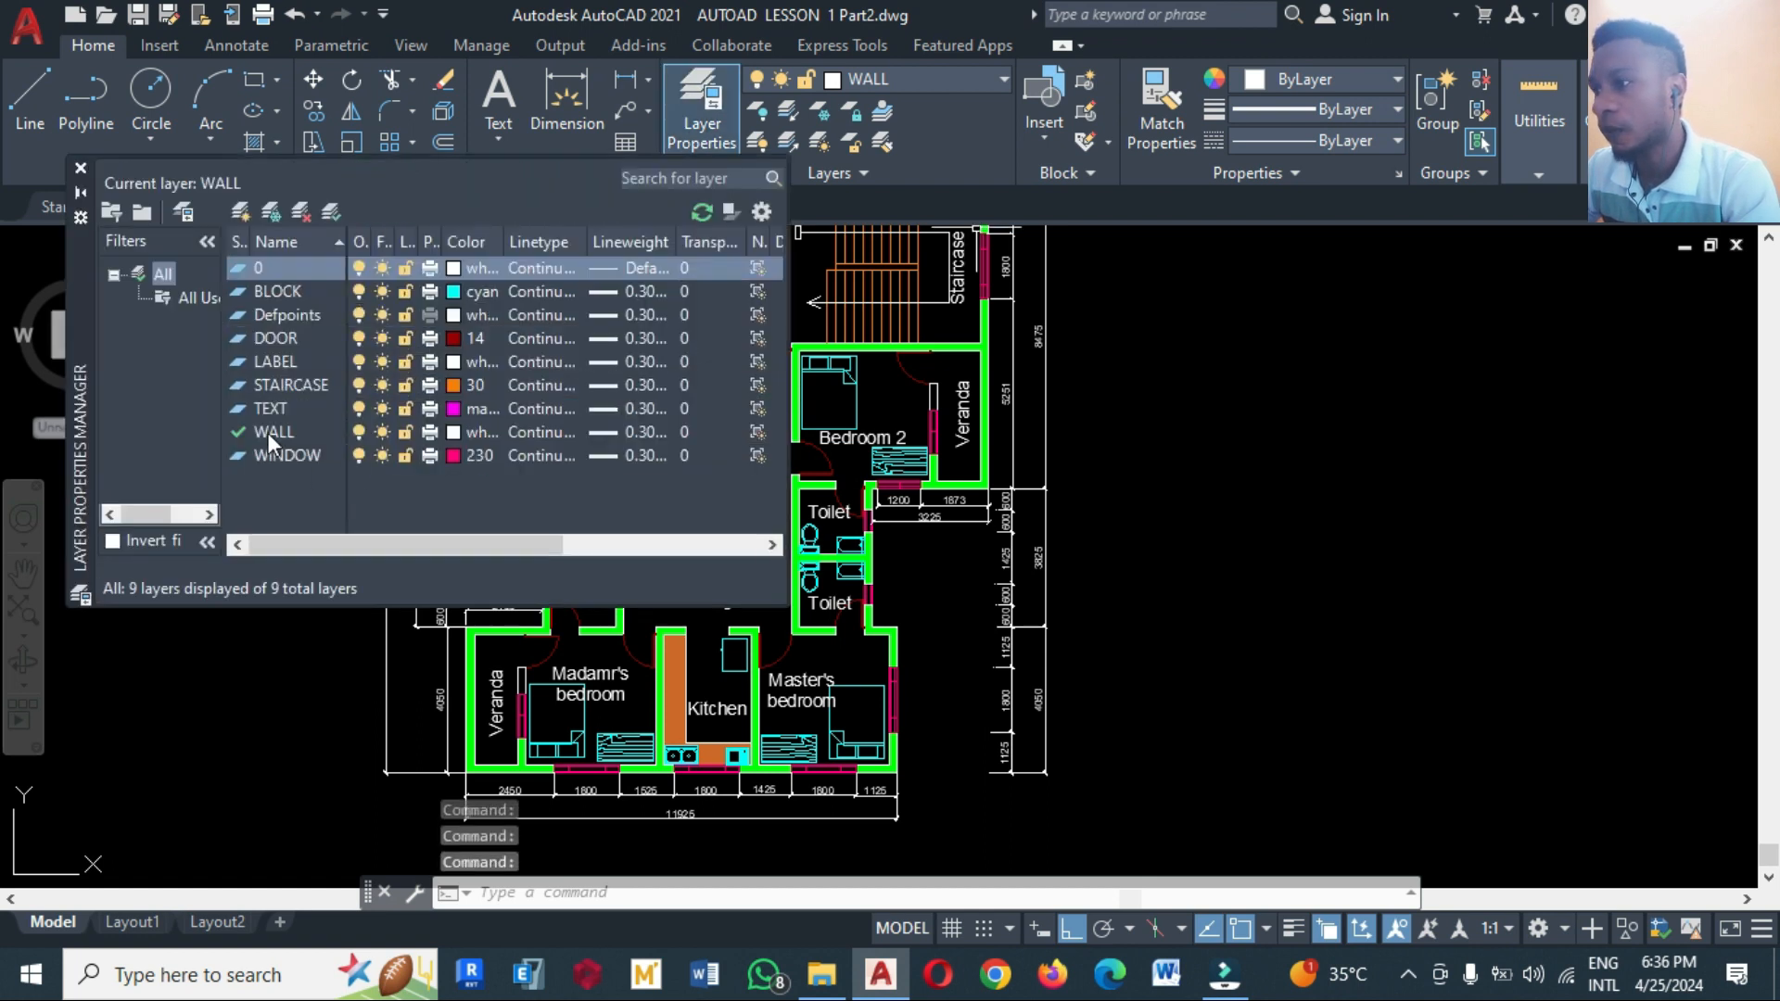
left_click(248, 215)
type("ex")
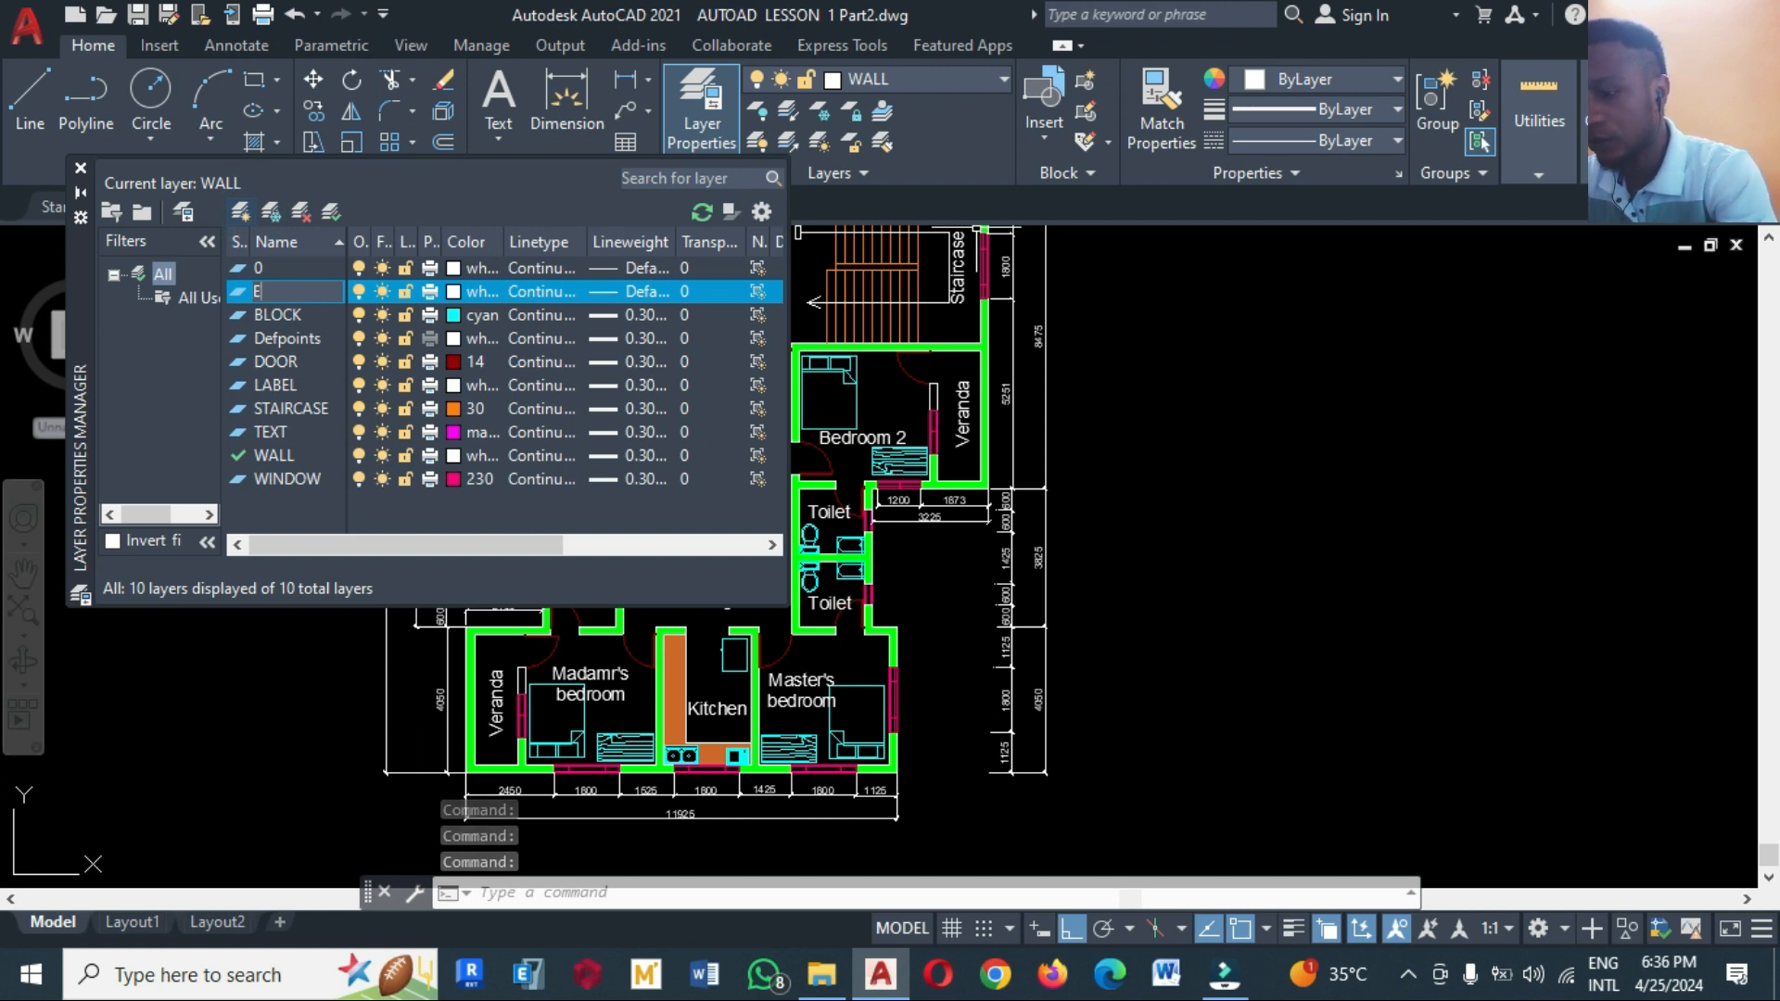
type(" DIM")
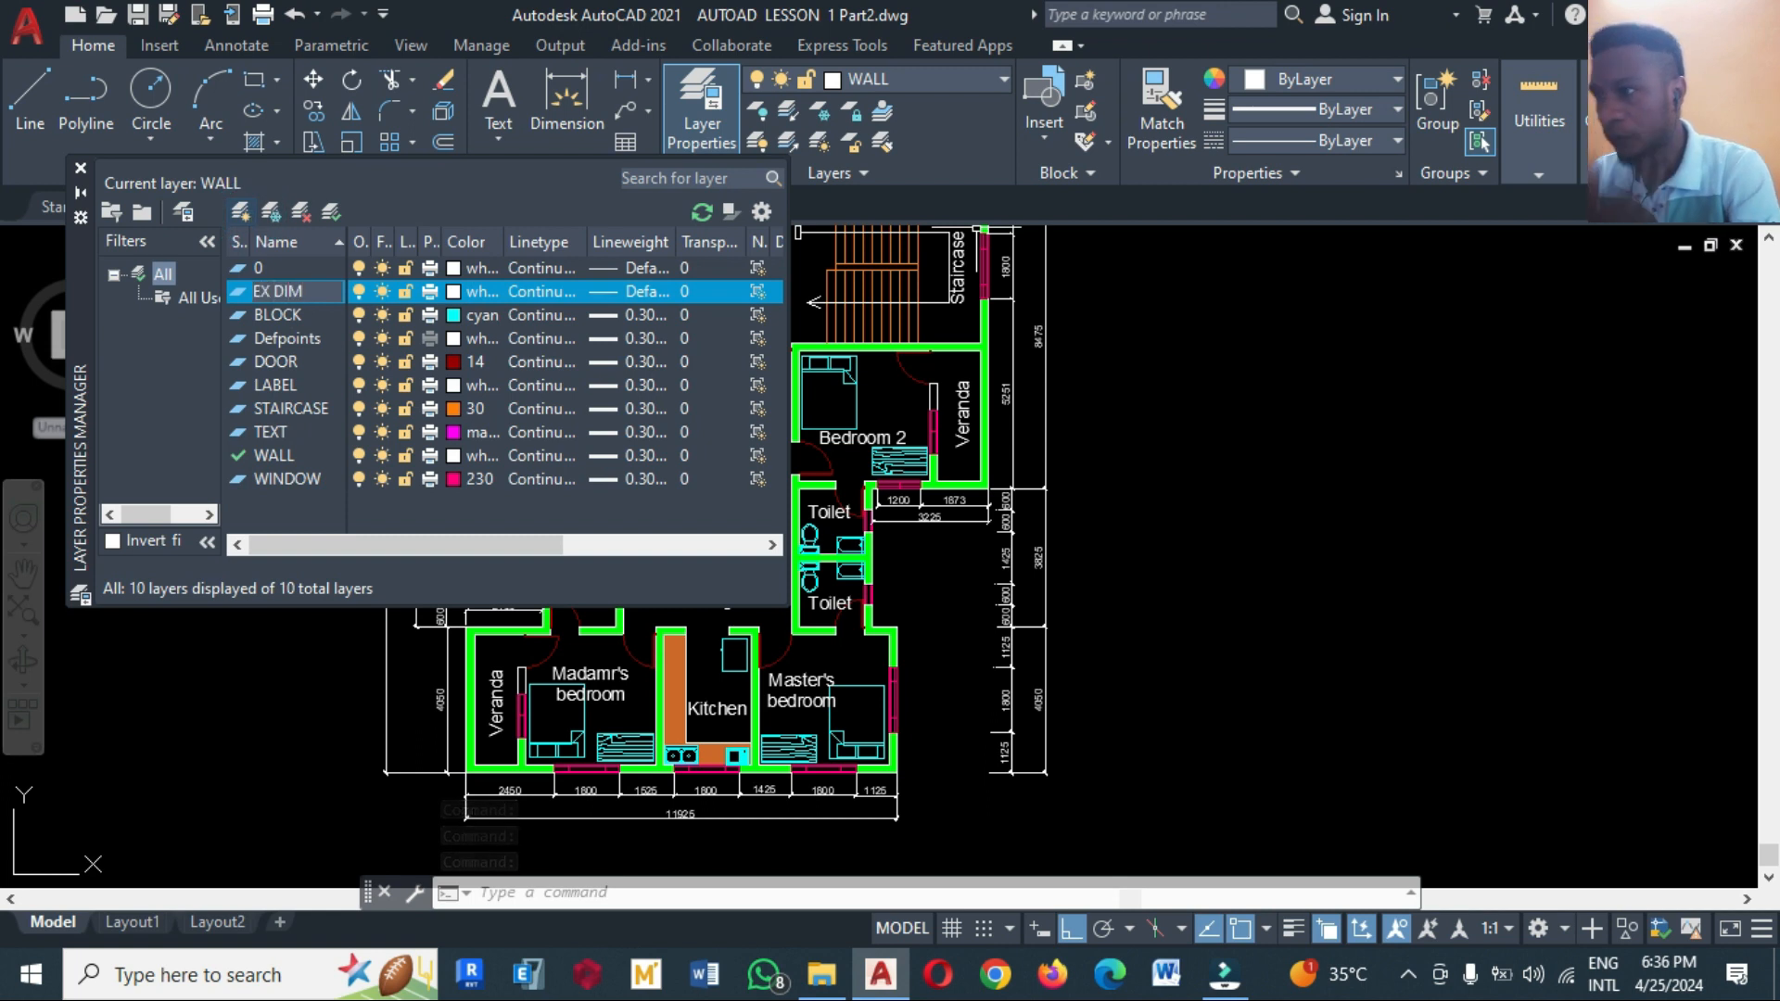
left_click(452, 291)
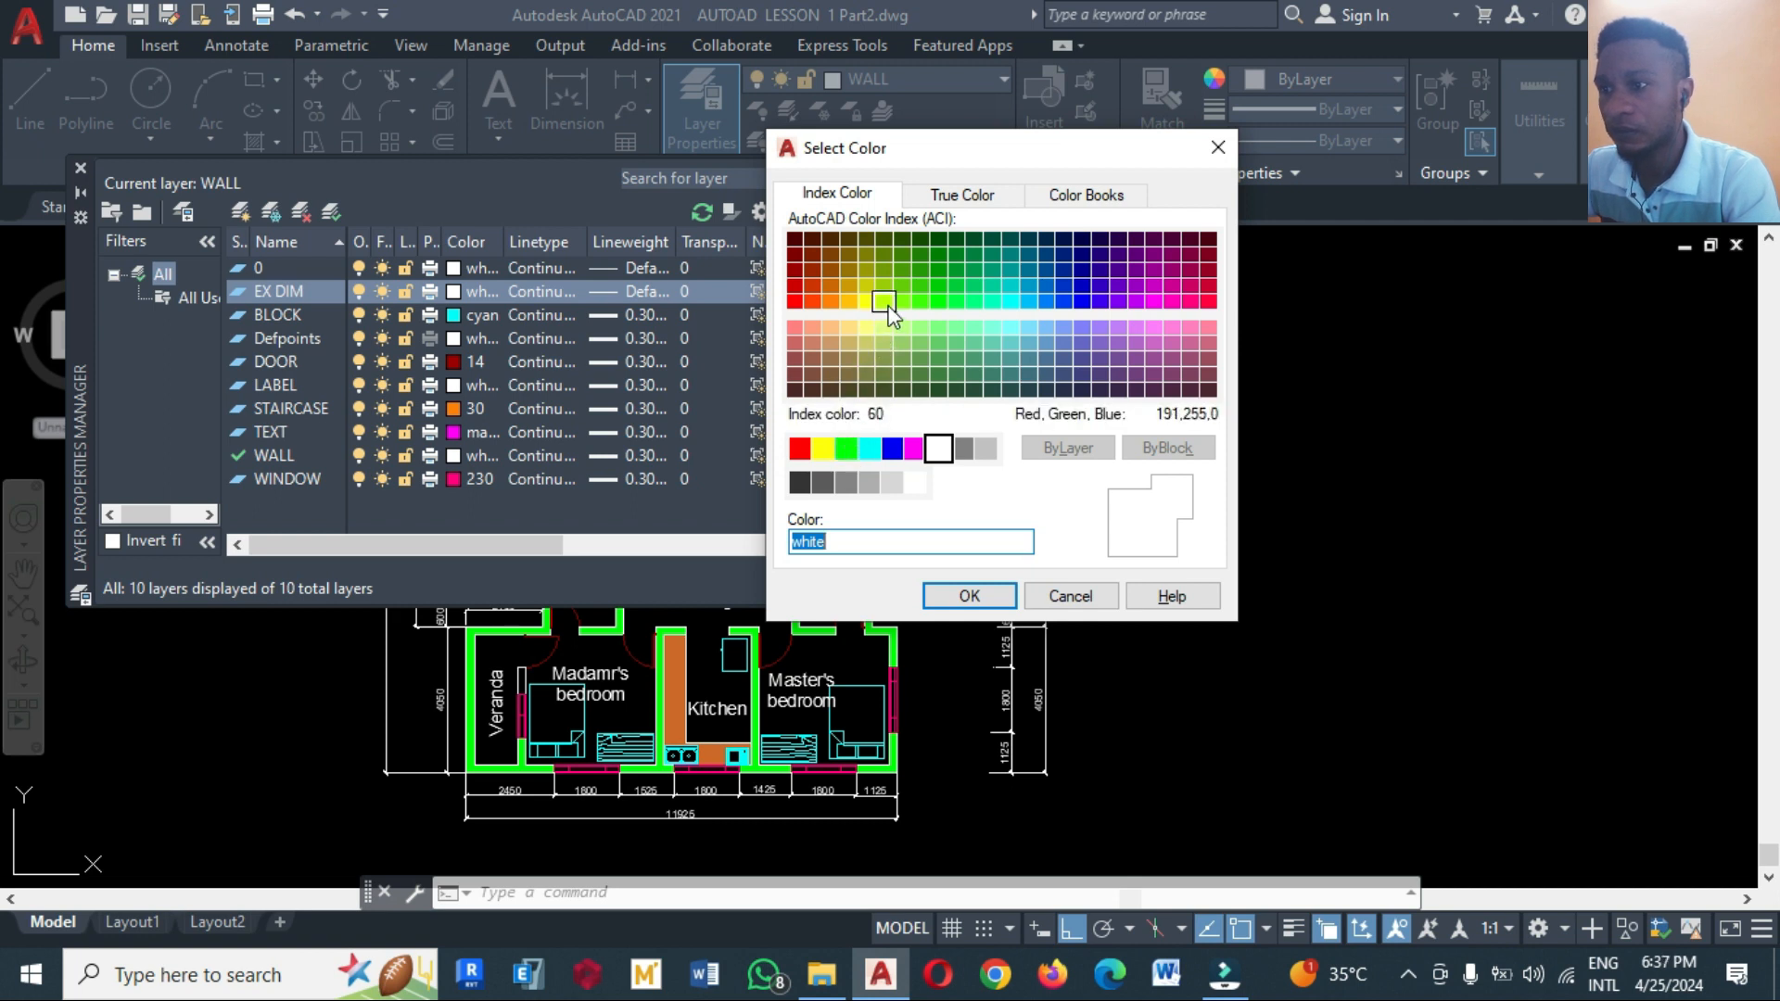
left_click(1029, 302)
left_click(969, 595)
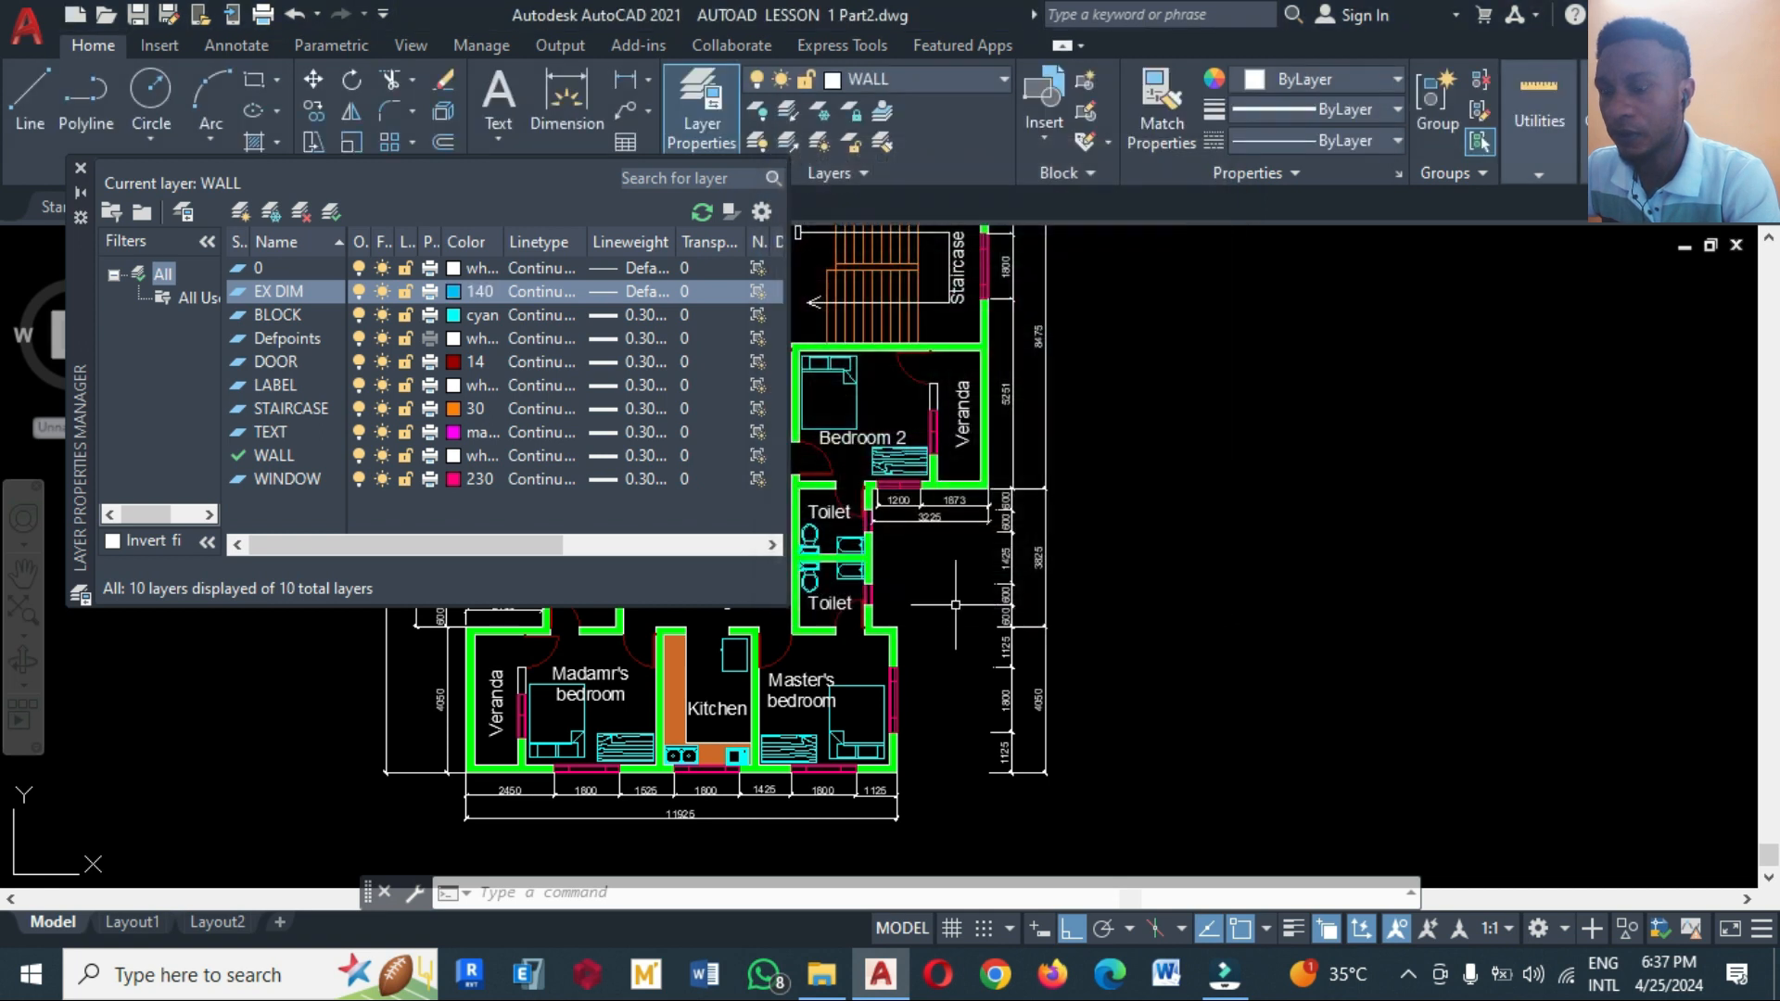
Create a new layer named INT DIM with color index 210 and close the layer manager
left_click(248, 211)
type("INT")
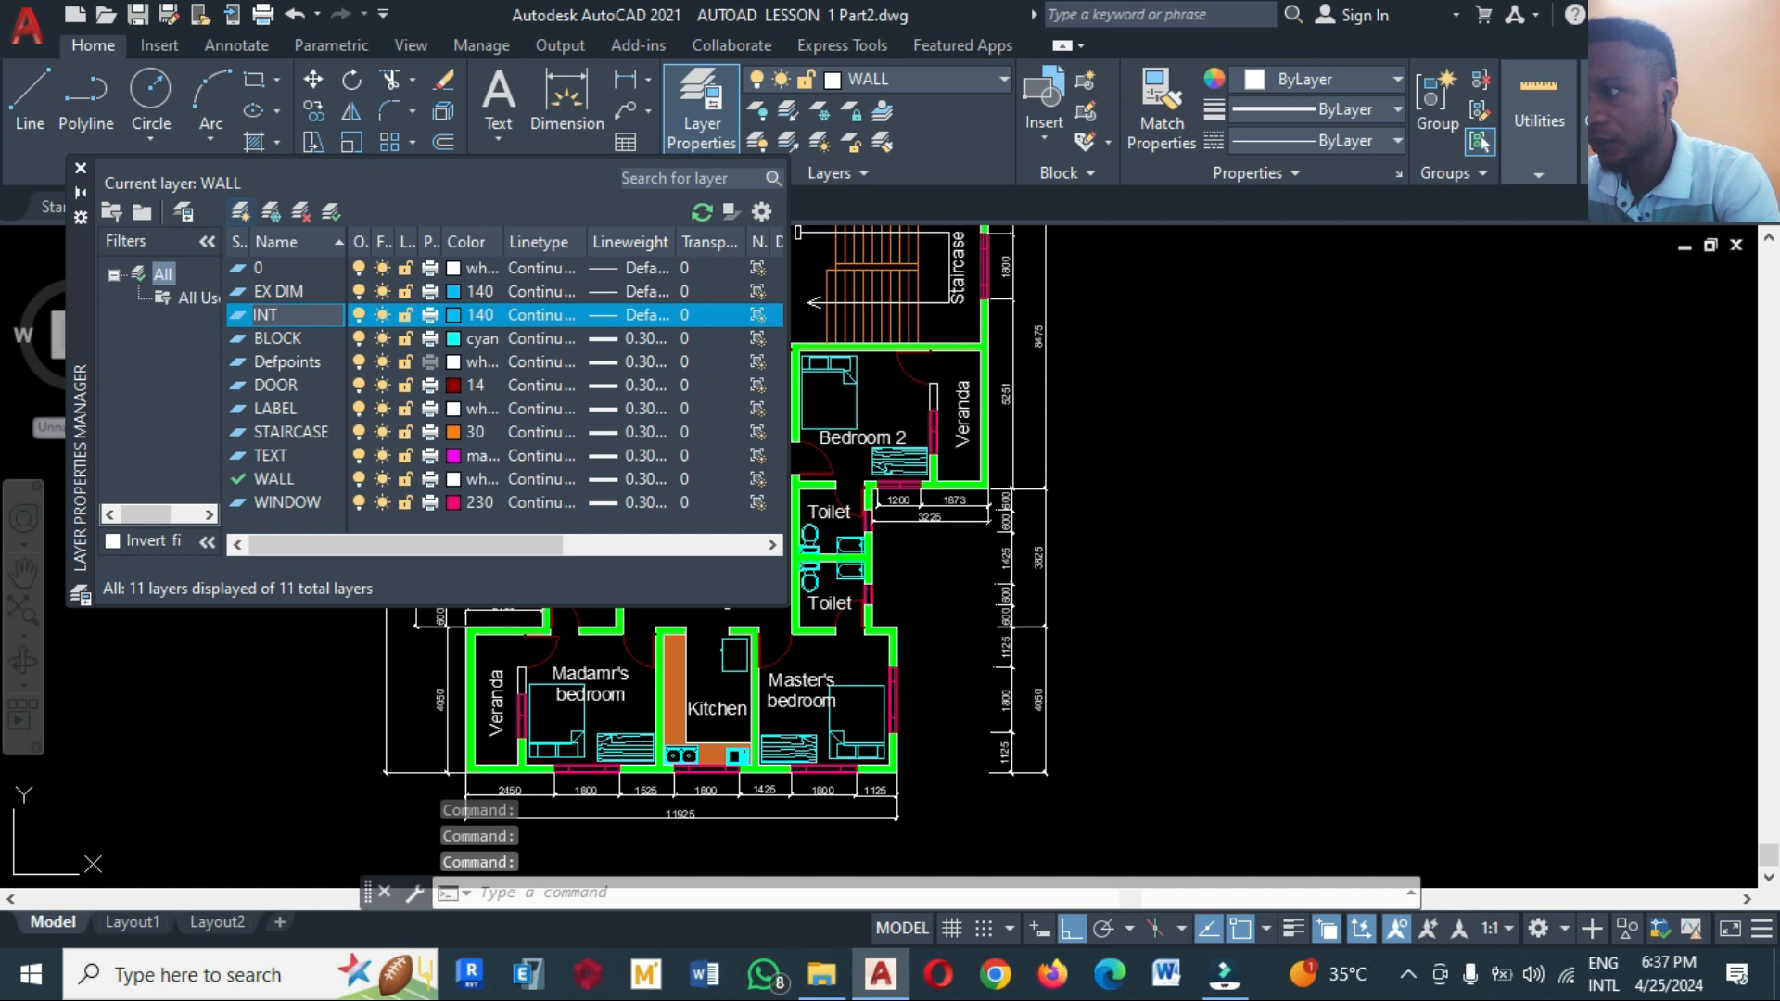
type(" DIM")
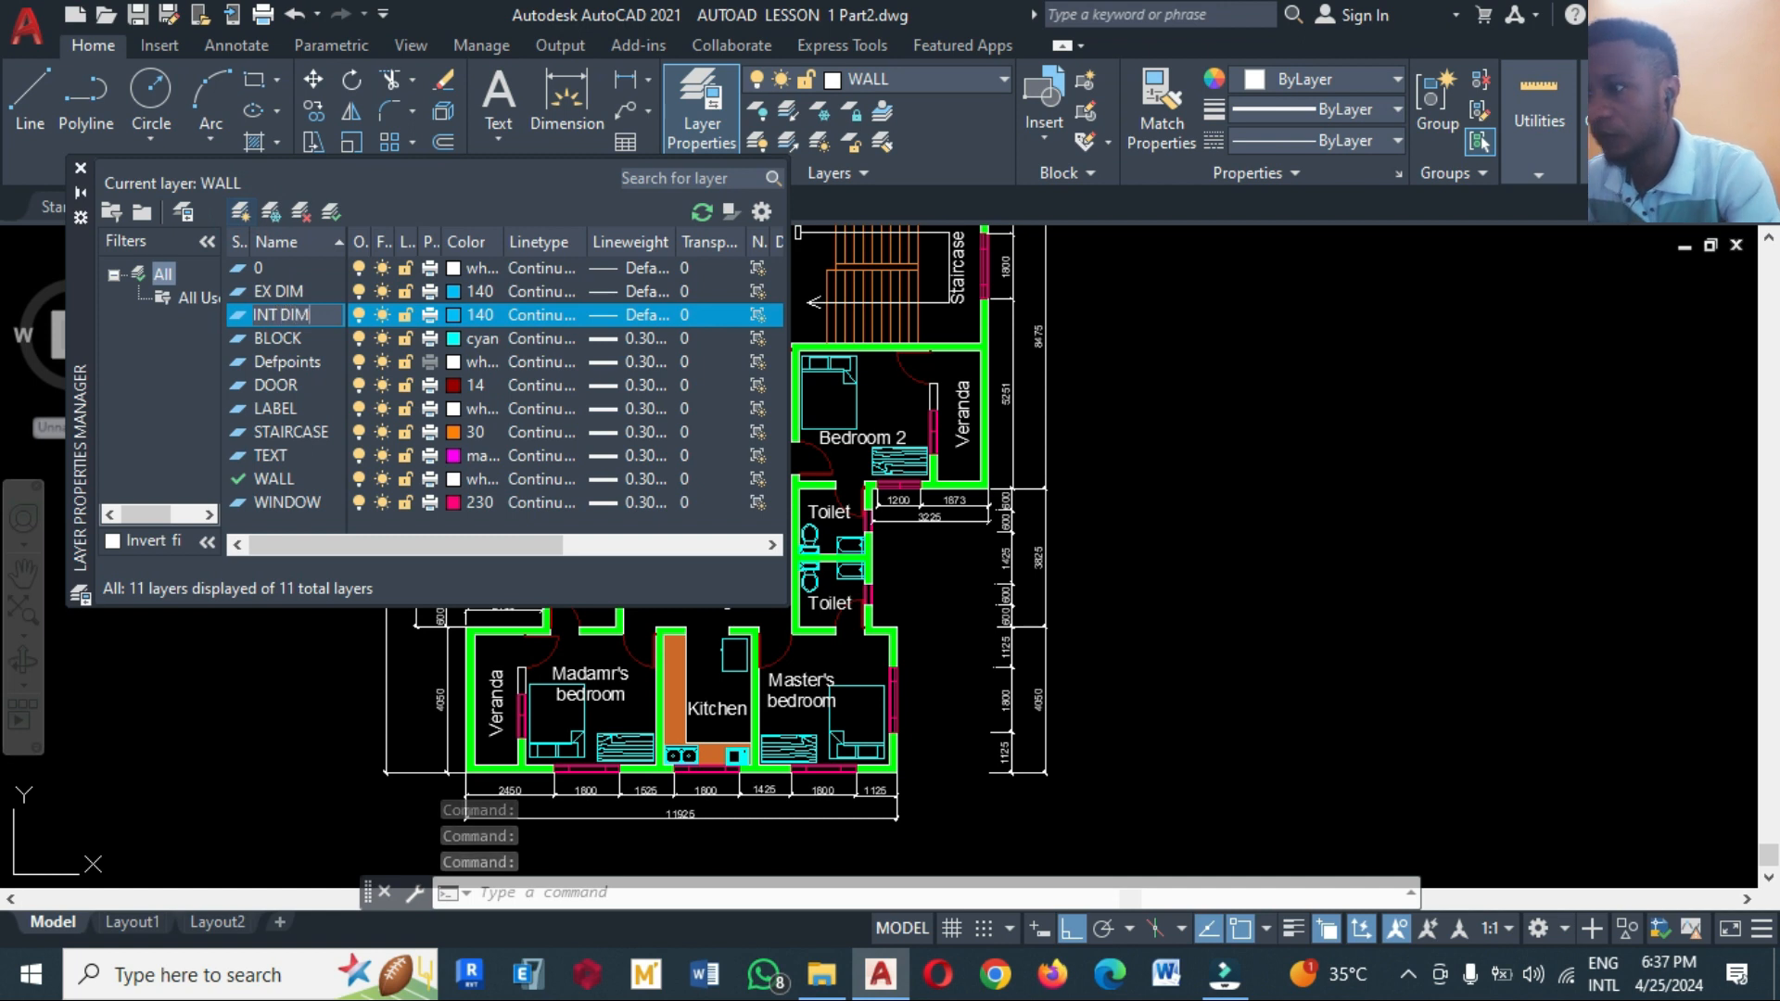
left_click(452, 316)
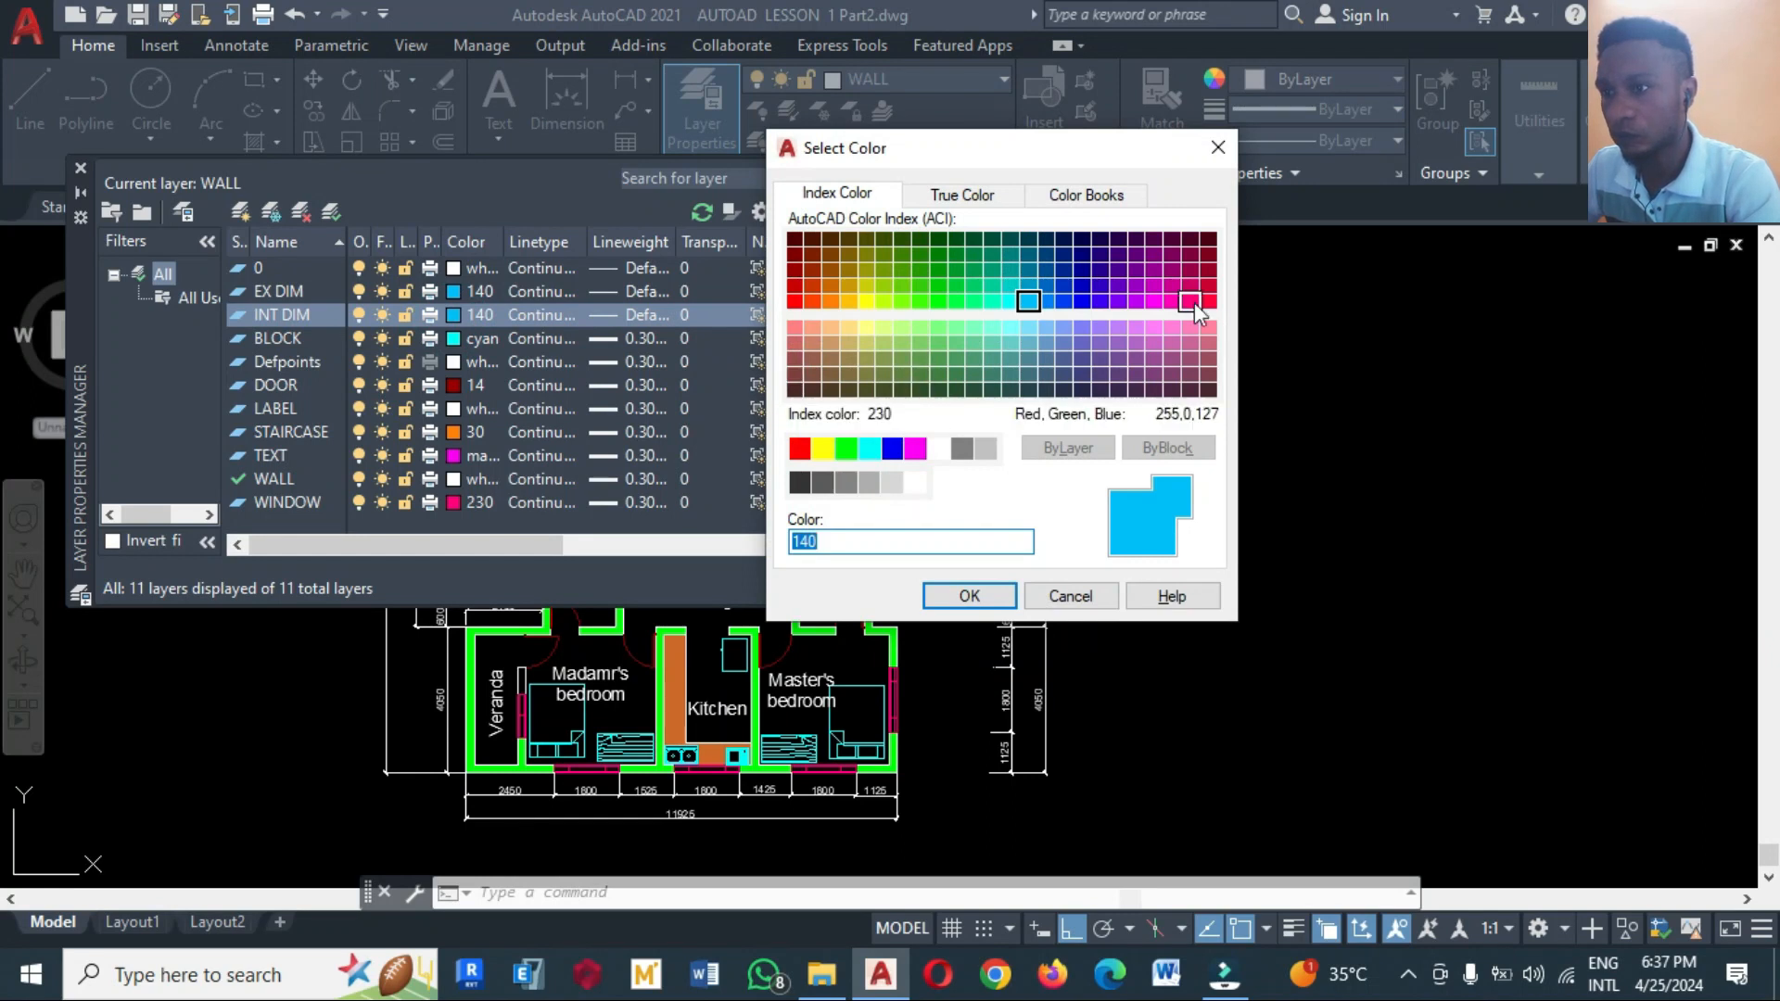
left_click(1157, 300)
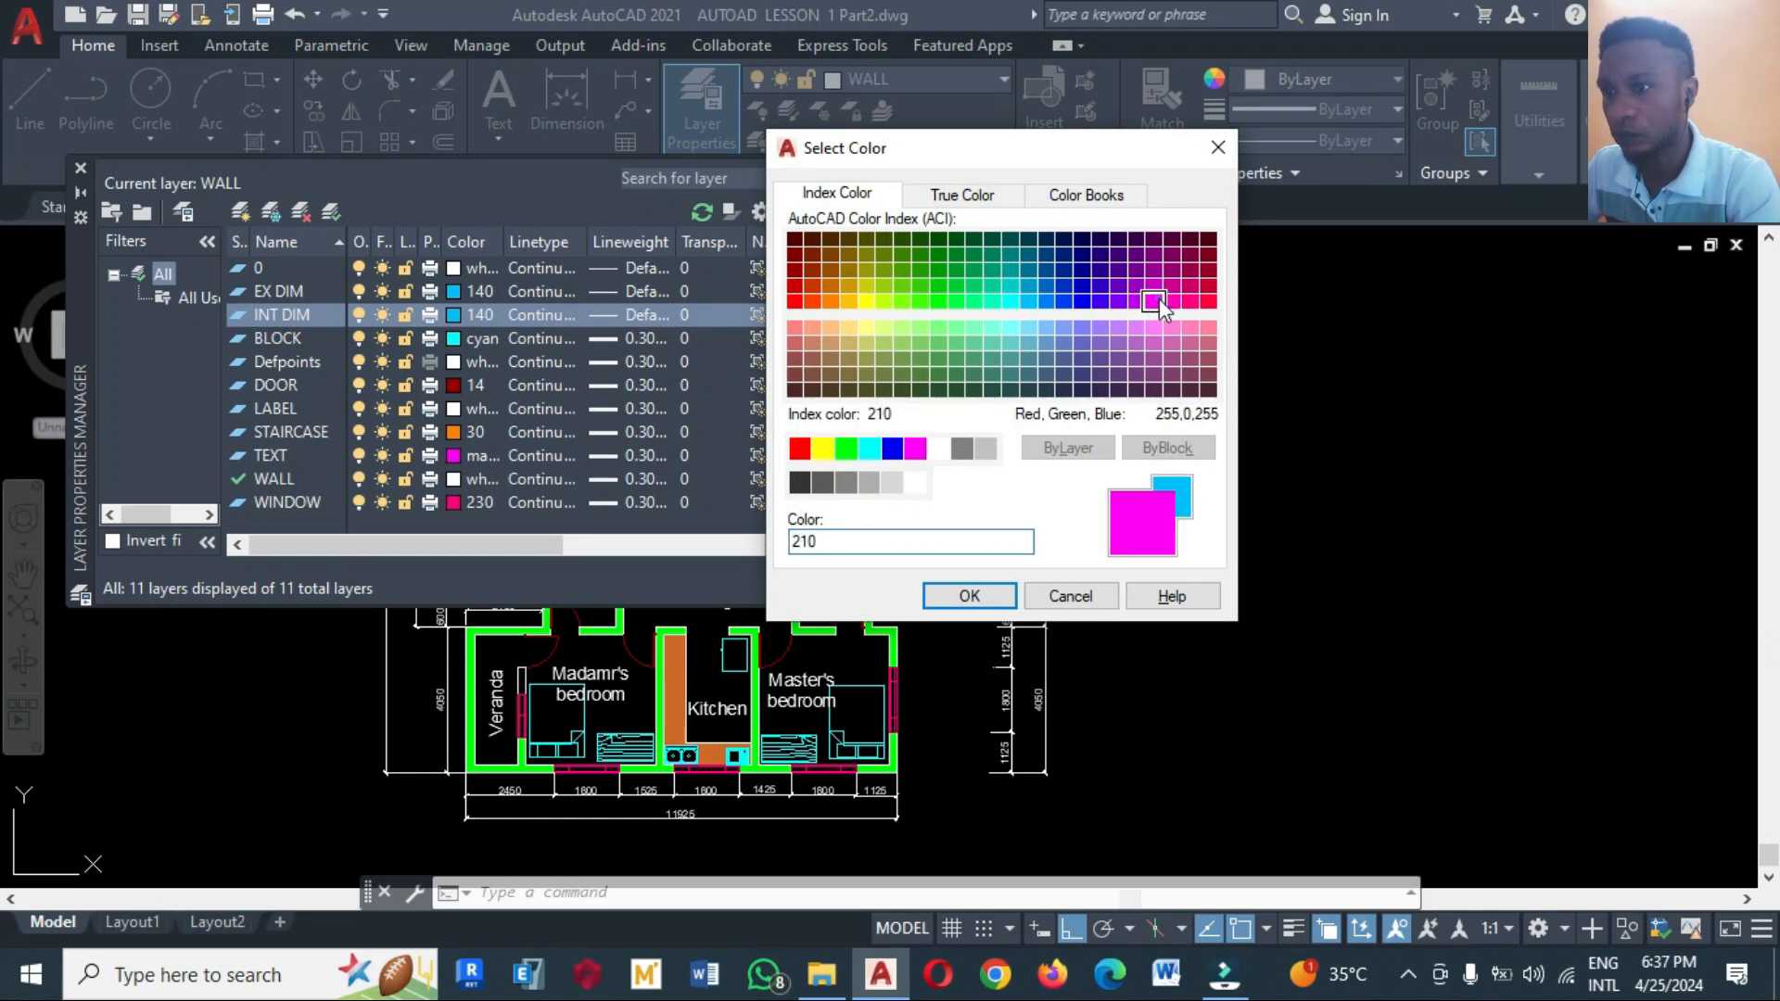
left_click(968, 596)
left_click(81, 168)
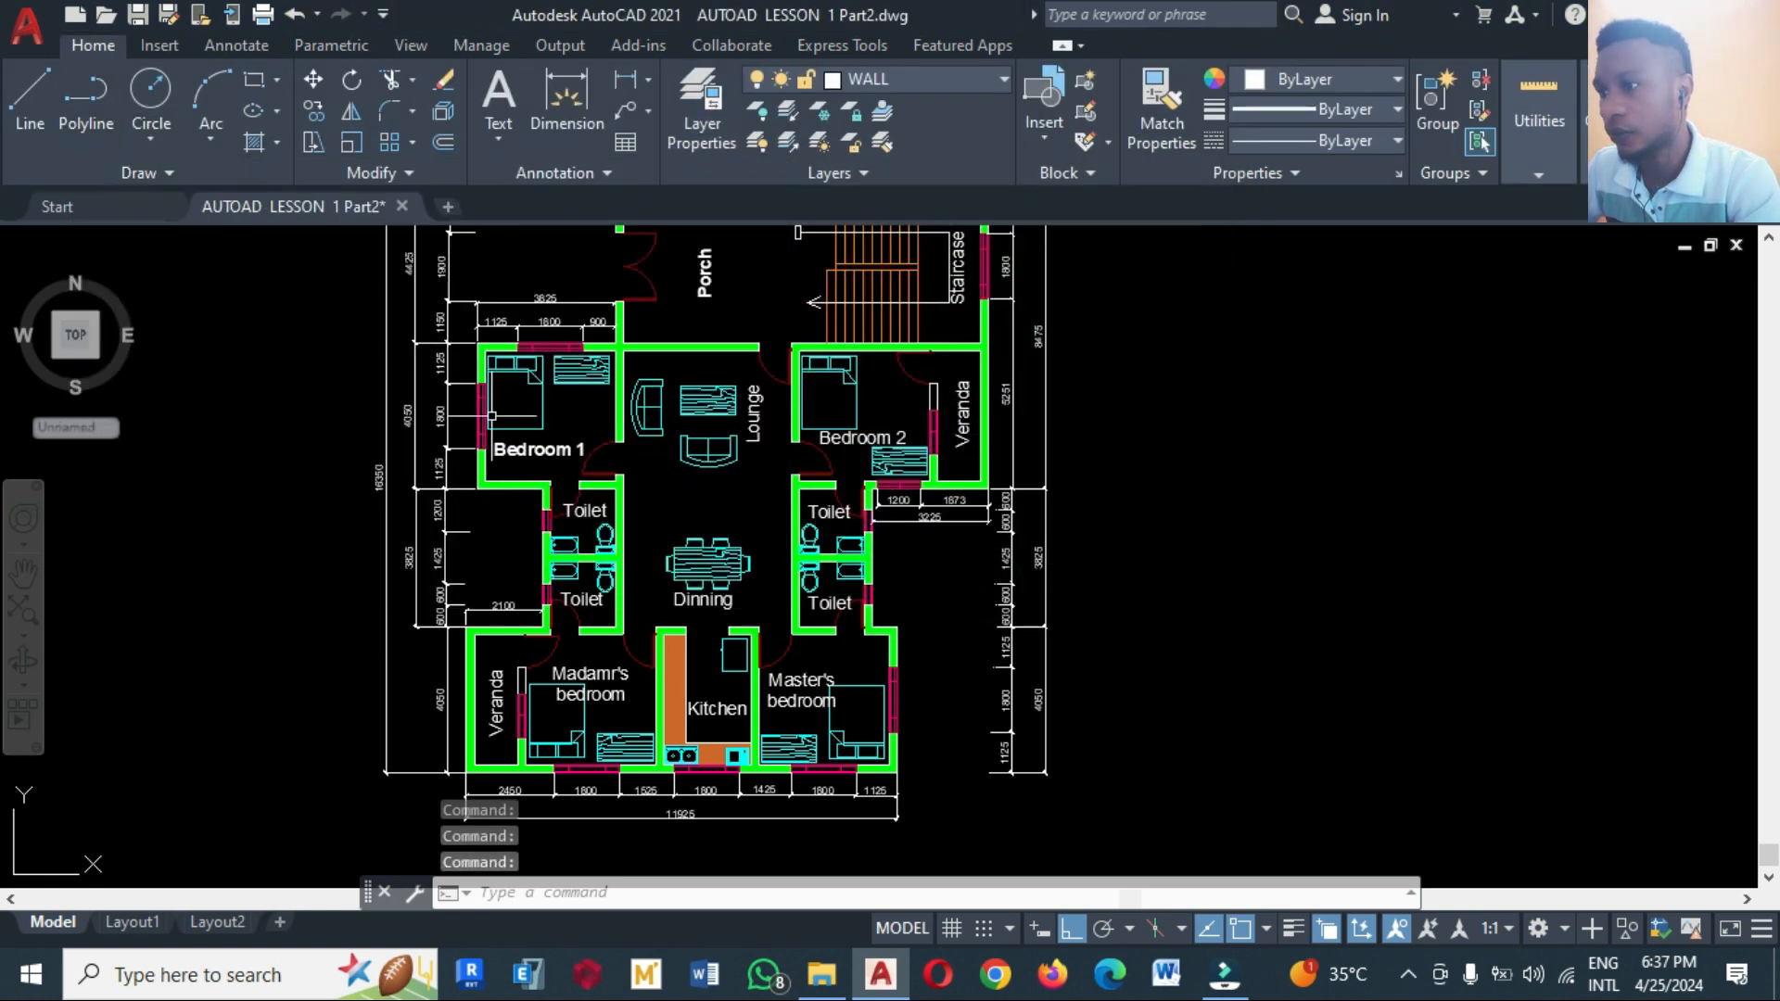
Select all dimensions similar to one beside the toilets and move them to the EX DIM layer
scroll(676, 508, "down", 4)
scroll(690, 547, "up", 4)
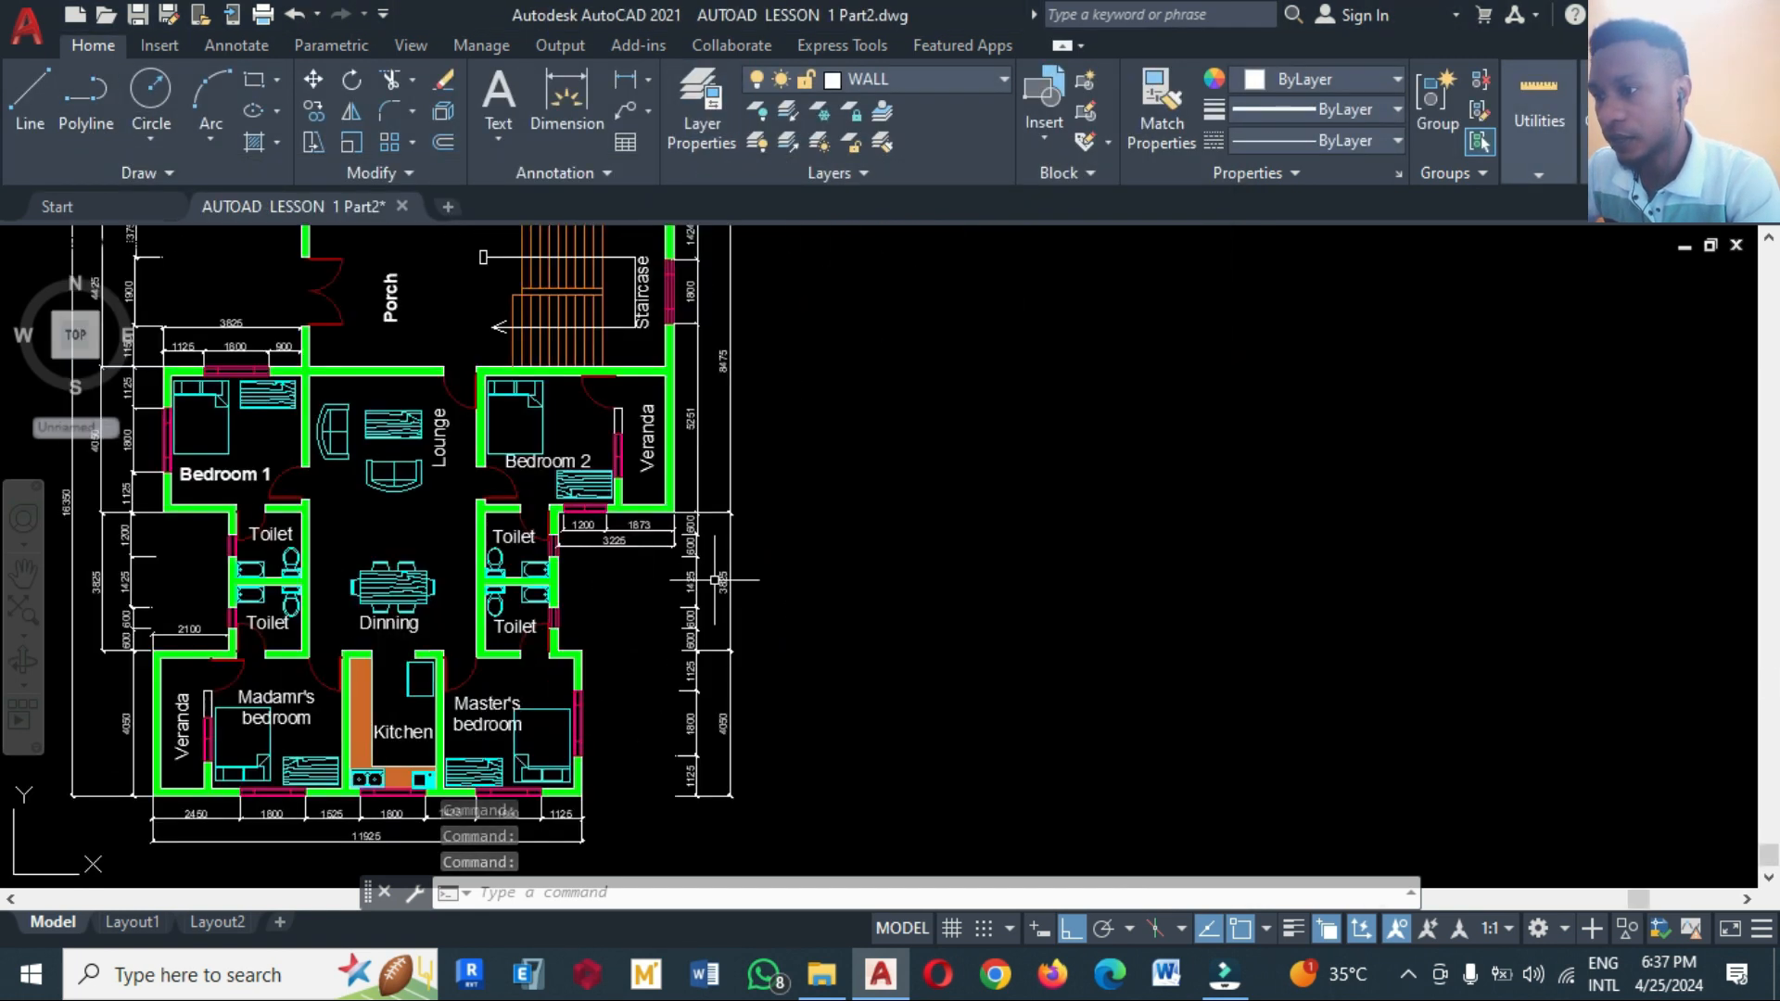
left_click(691, 552)
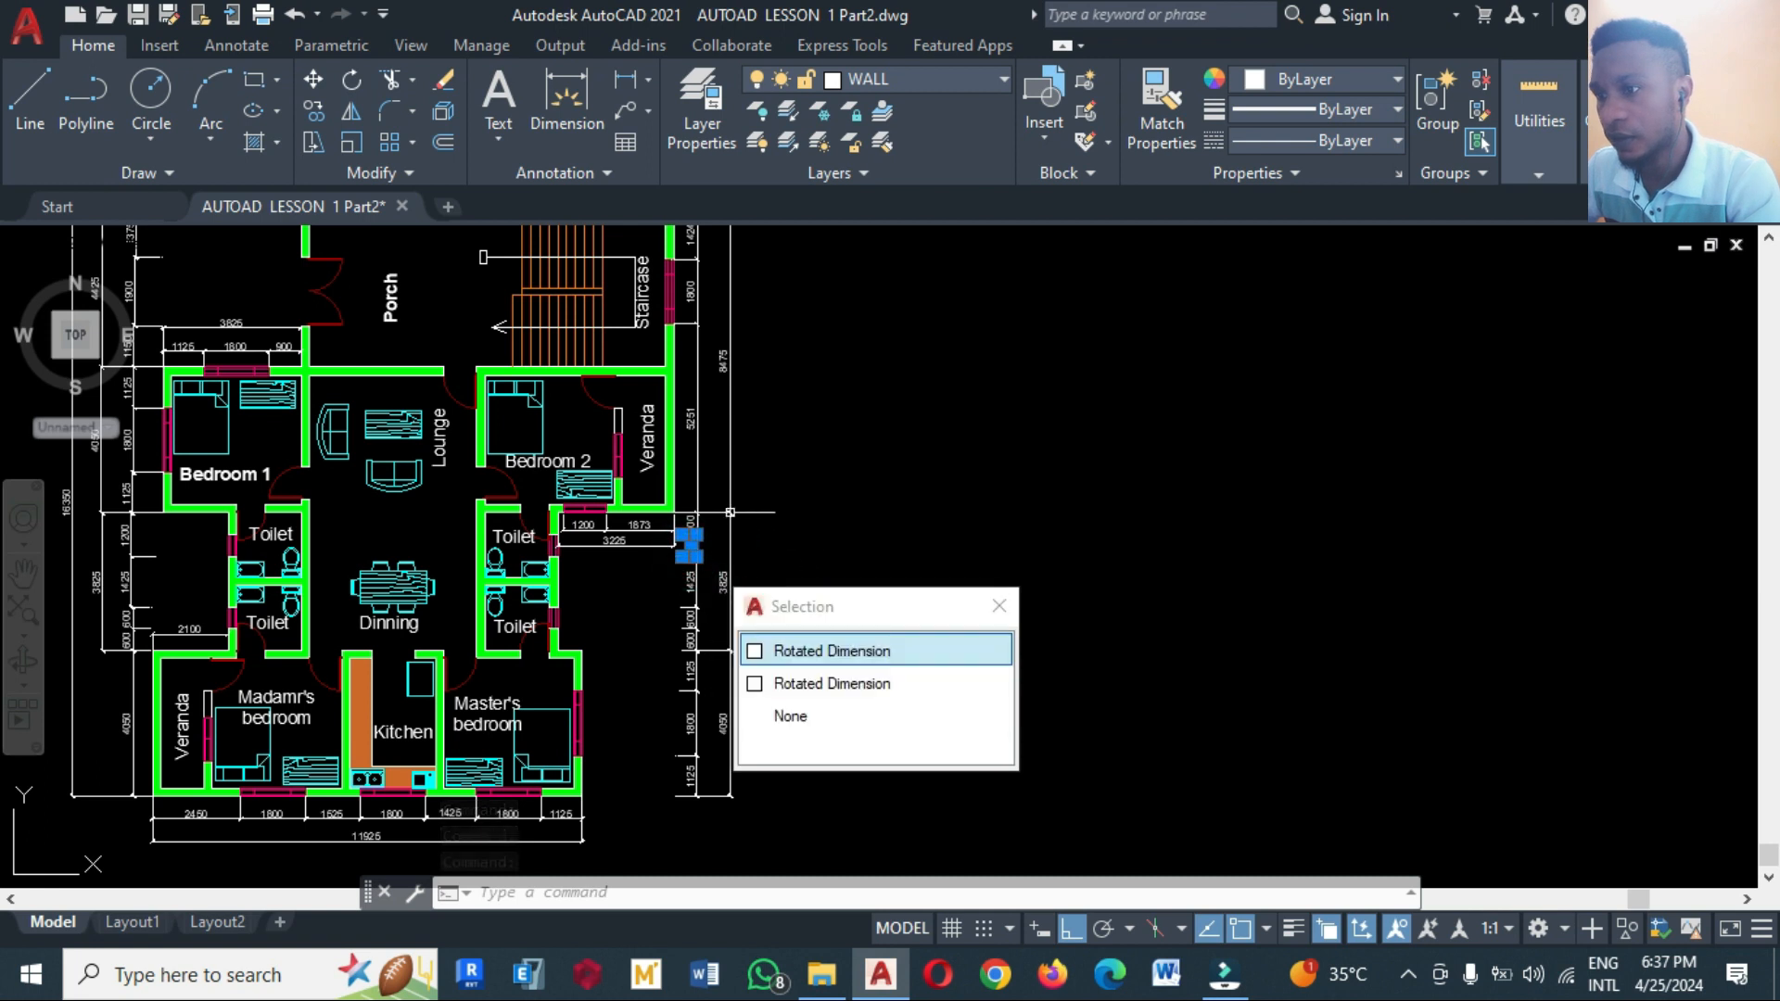
right_click(709, 528)
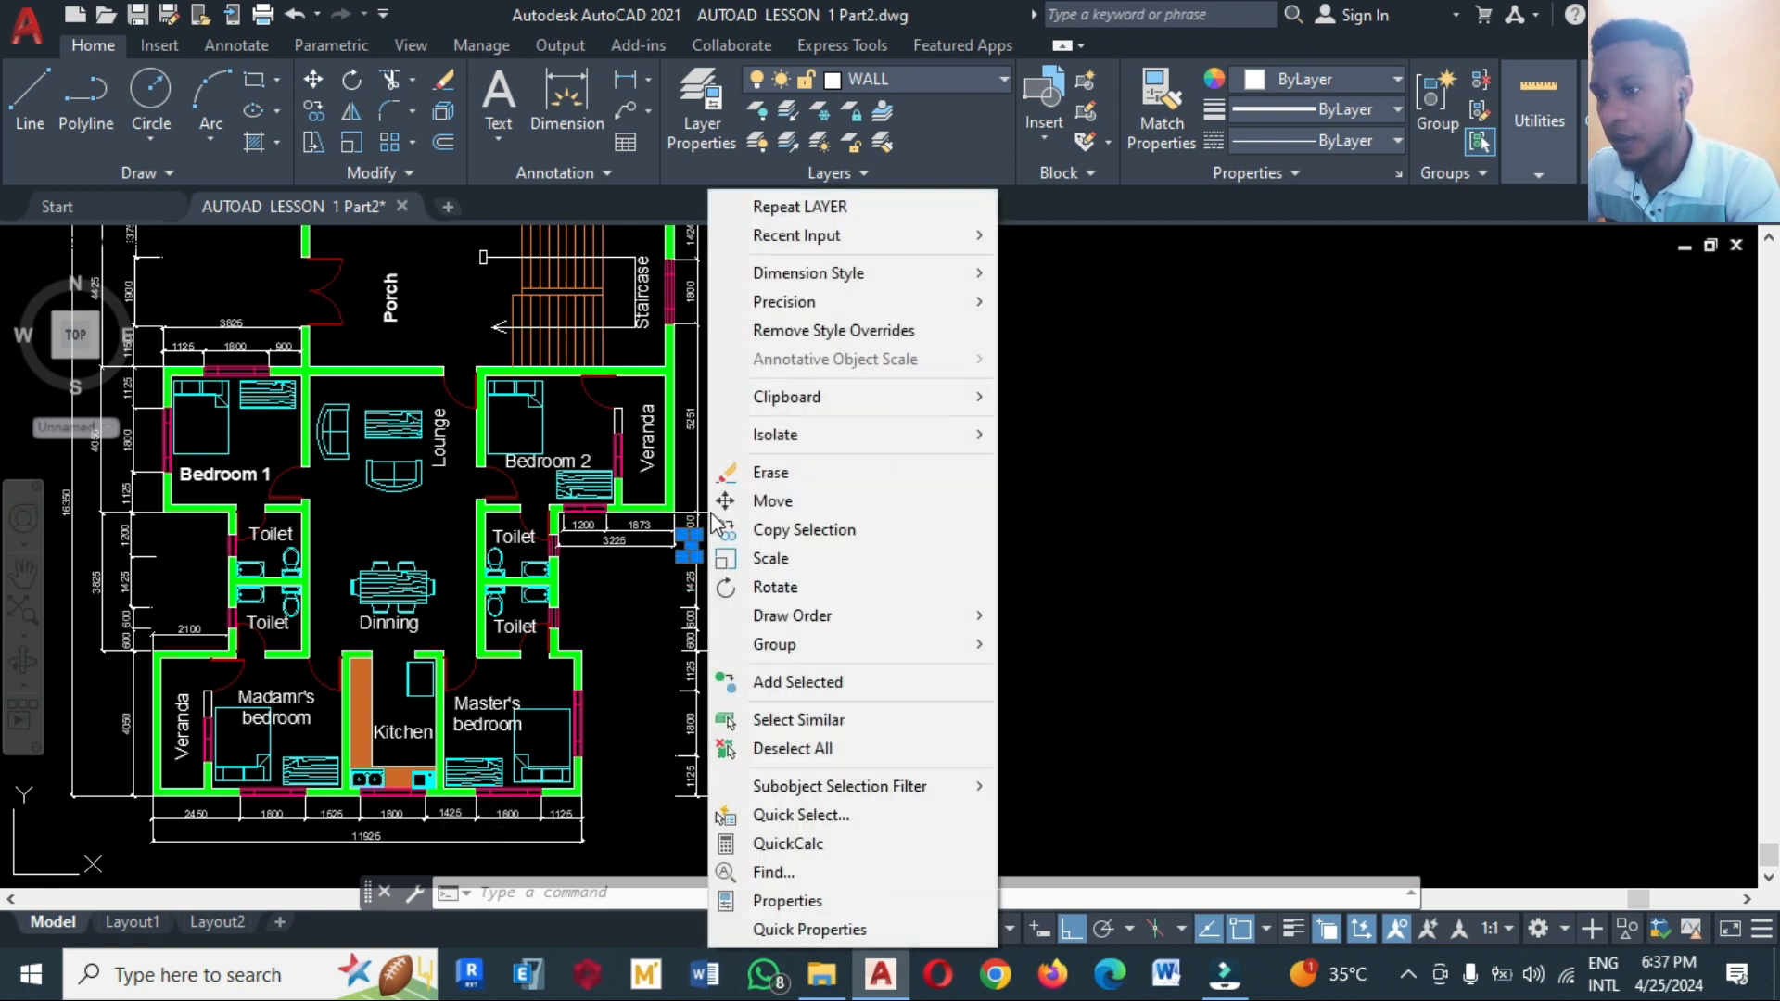
left_click(802, 720)
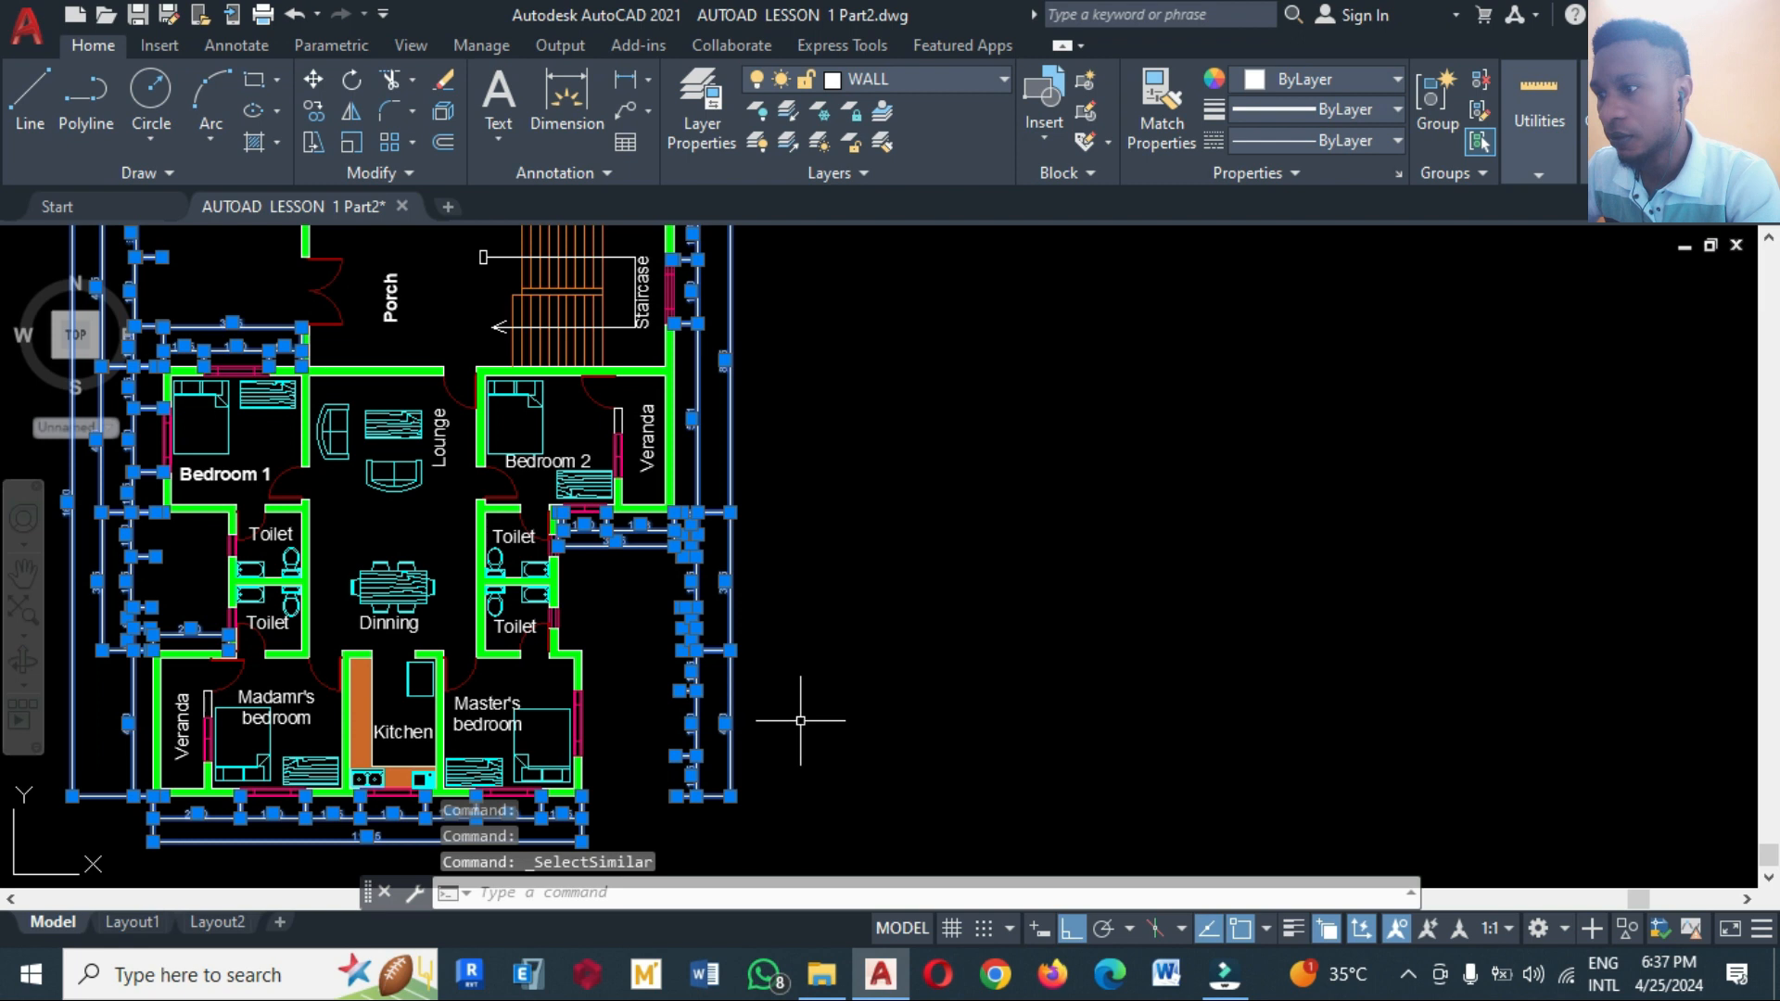
scroll(918, 678, "down", 2)
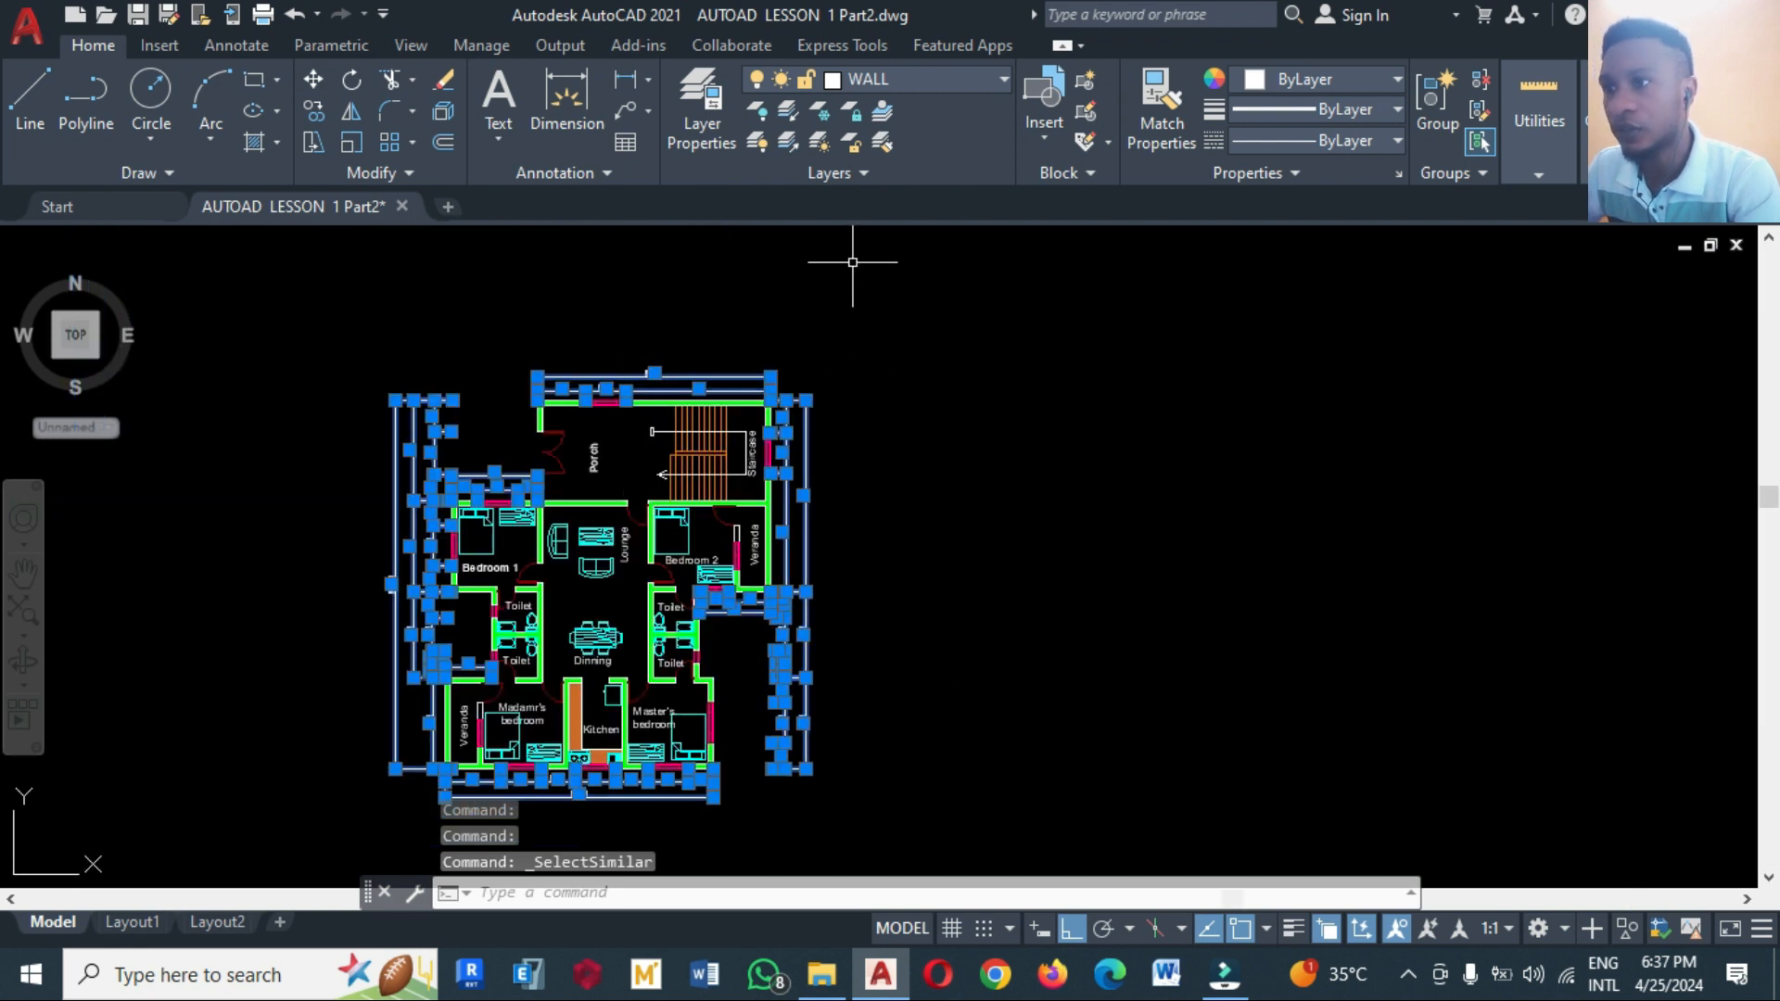
left_click(903, 72)
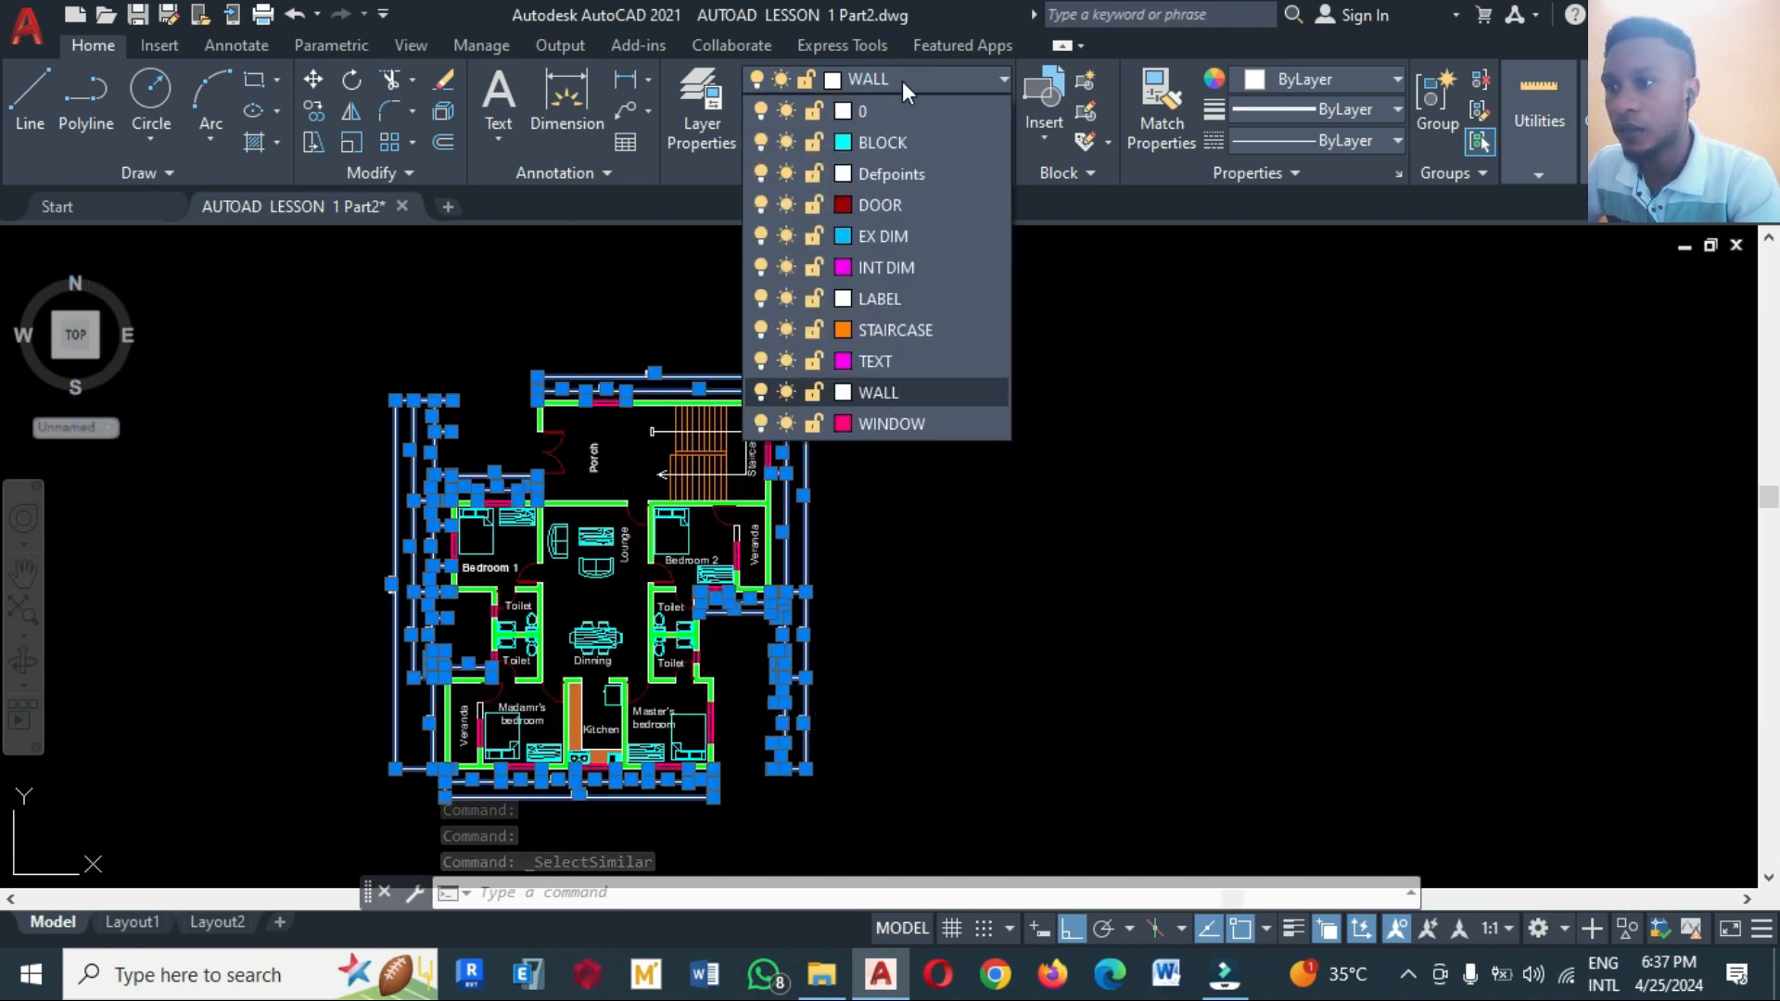
left_click(864, 233)
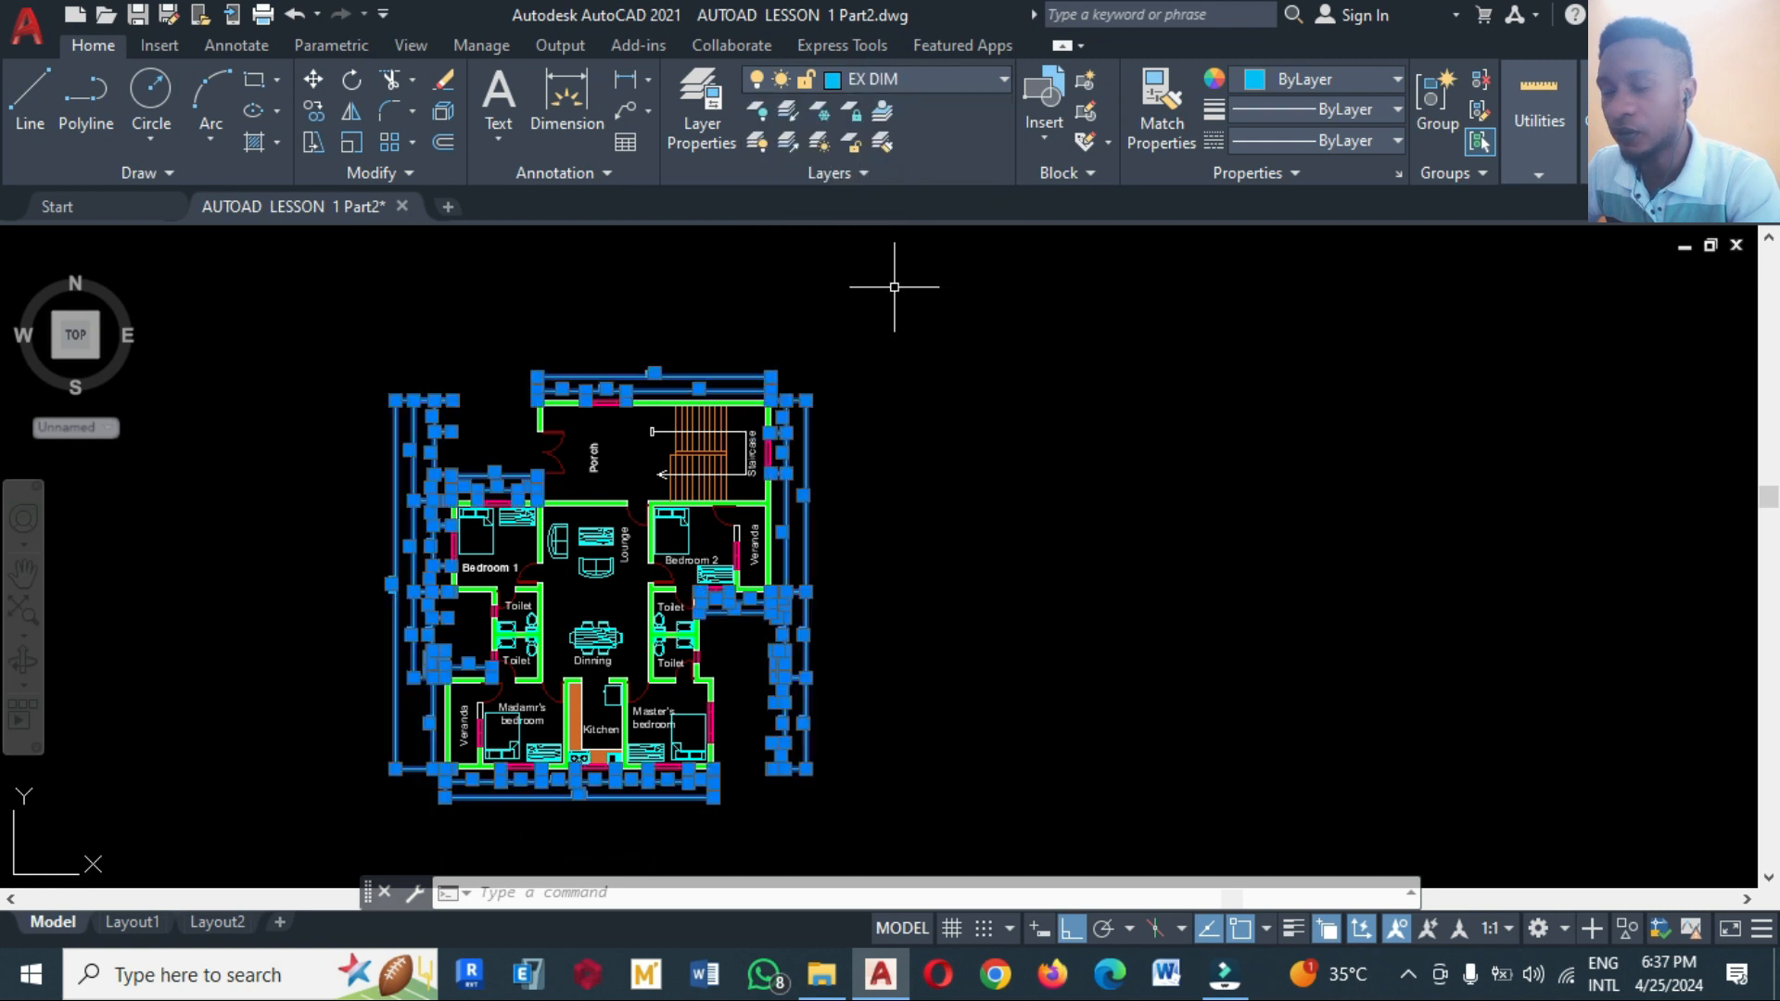
key("Escape")
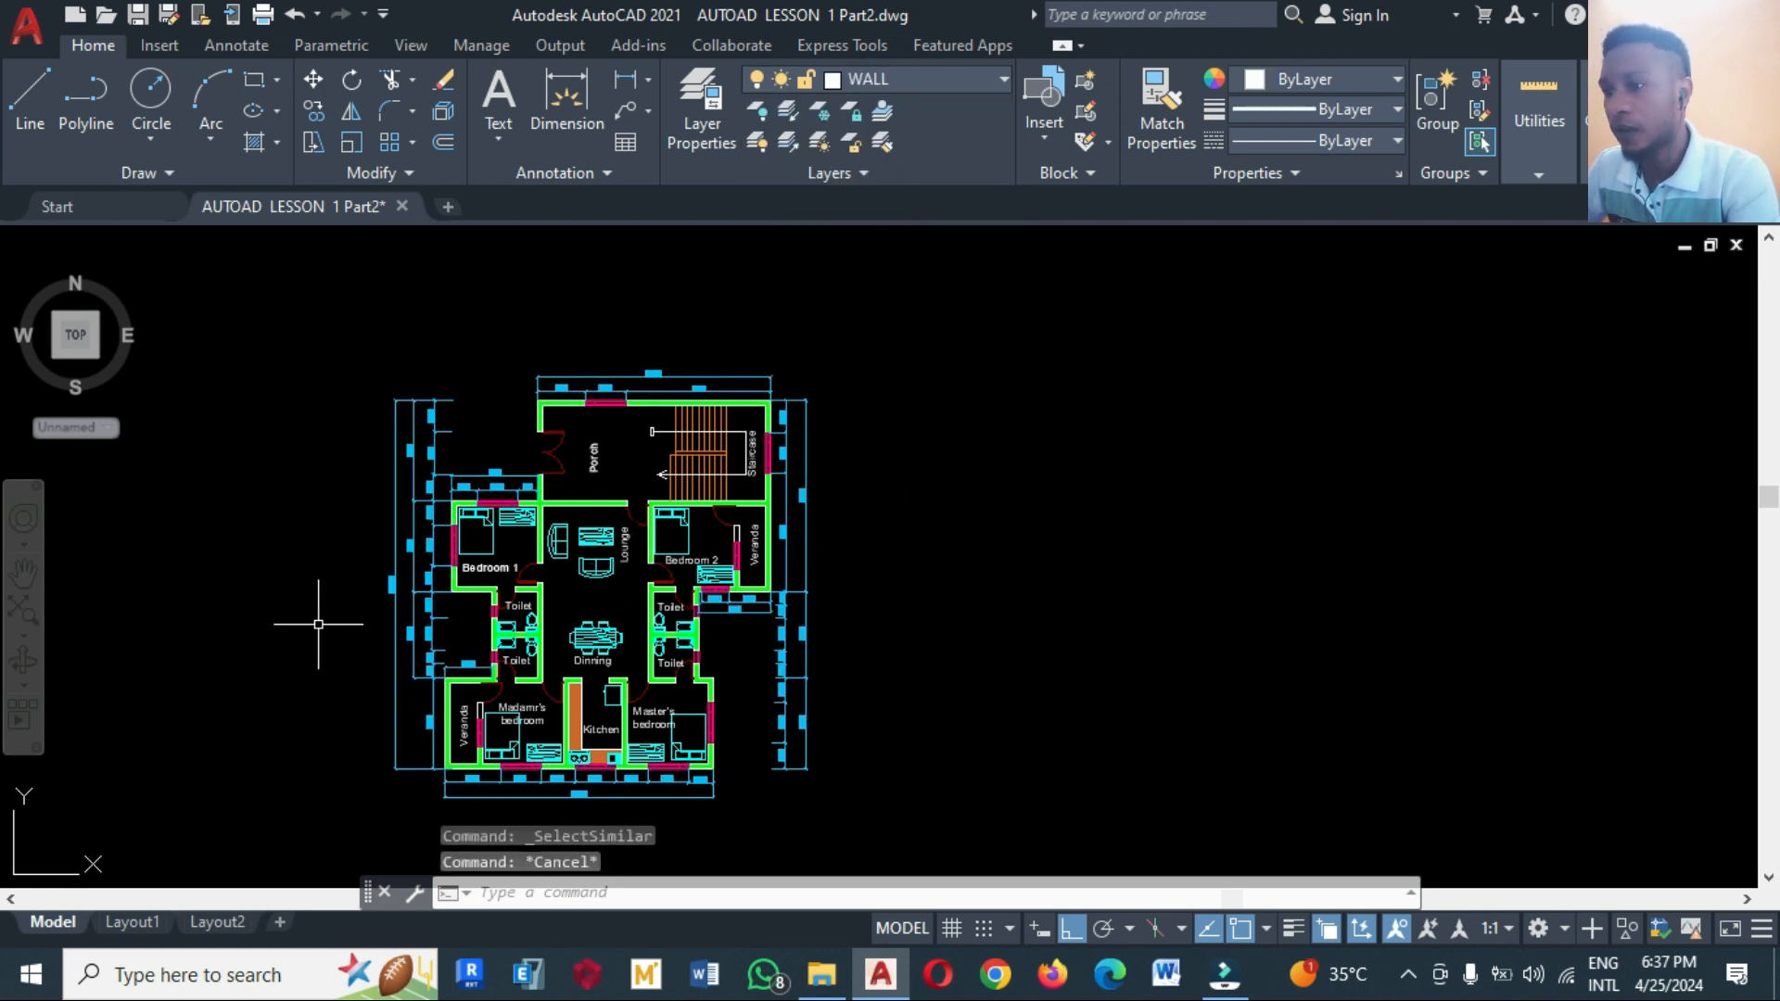
Examine the exterior dimensions on their new layer, from the Porch down to the Veranda and Madamr's bedroom
scroll(317, 624, "up", 2)
scroll(445, 482, "down", 4)
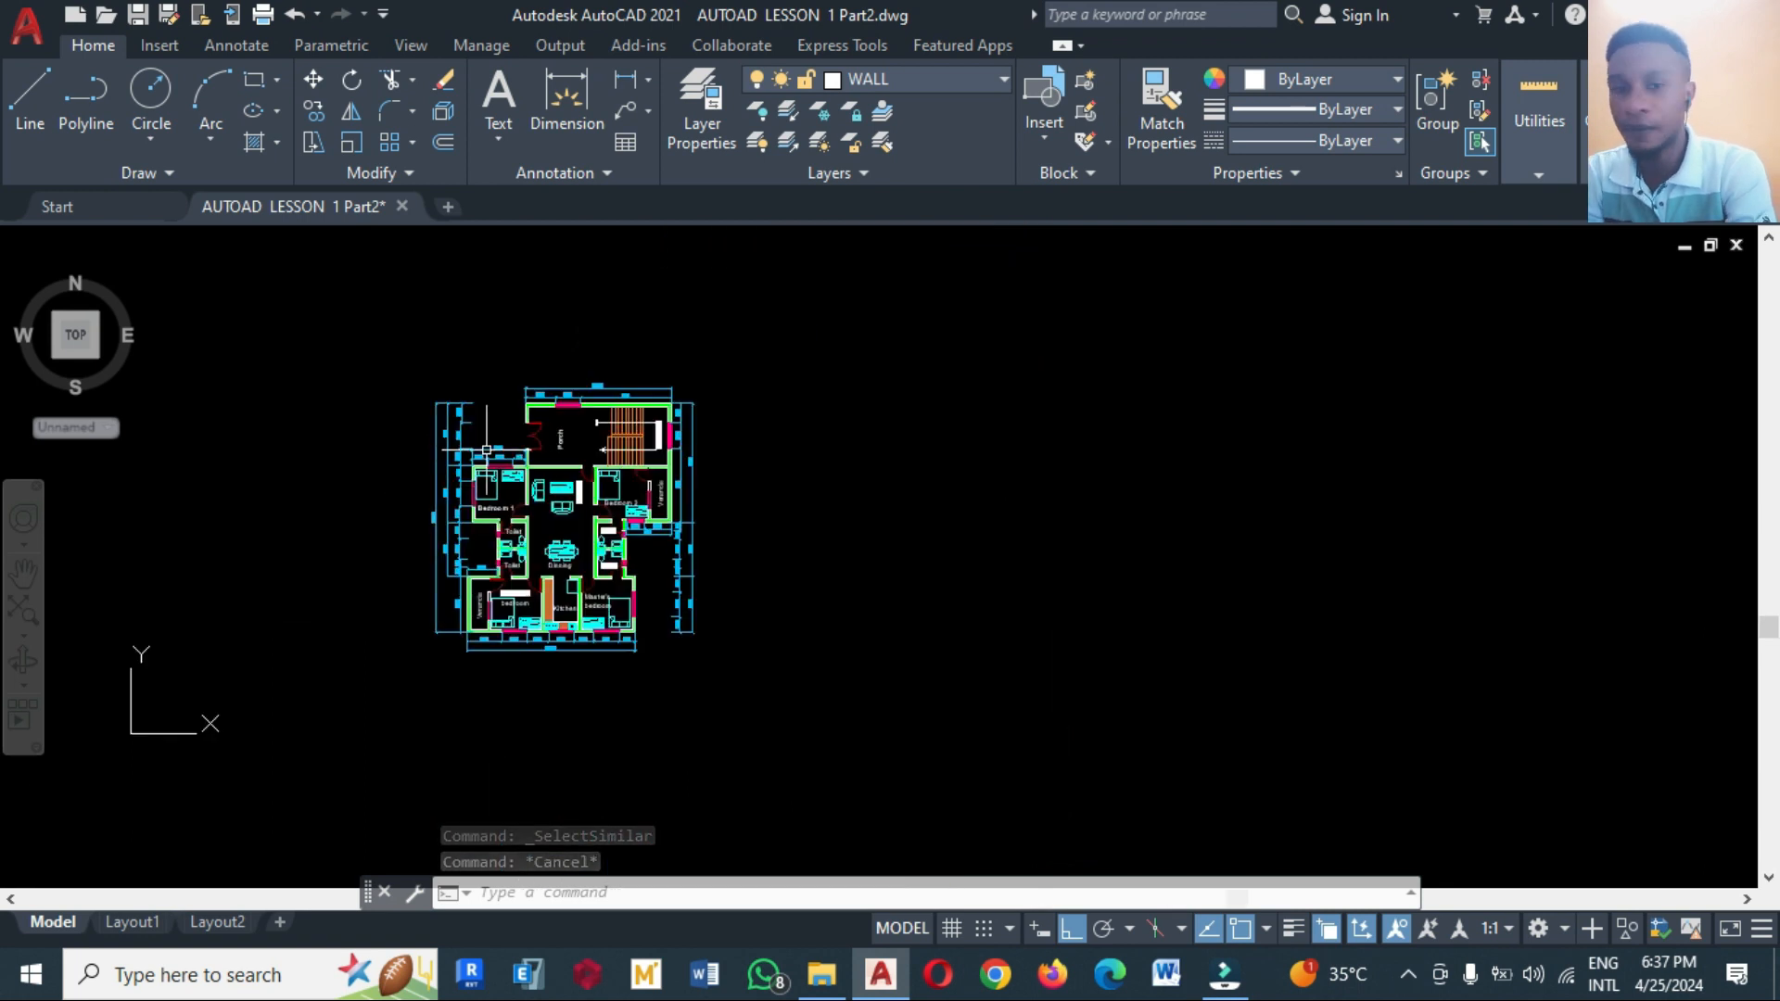
scroll(486, 450, "up", 4)
scroll(649, 350, "up", 1)
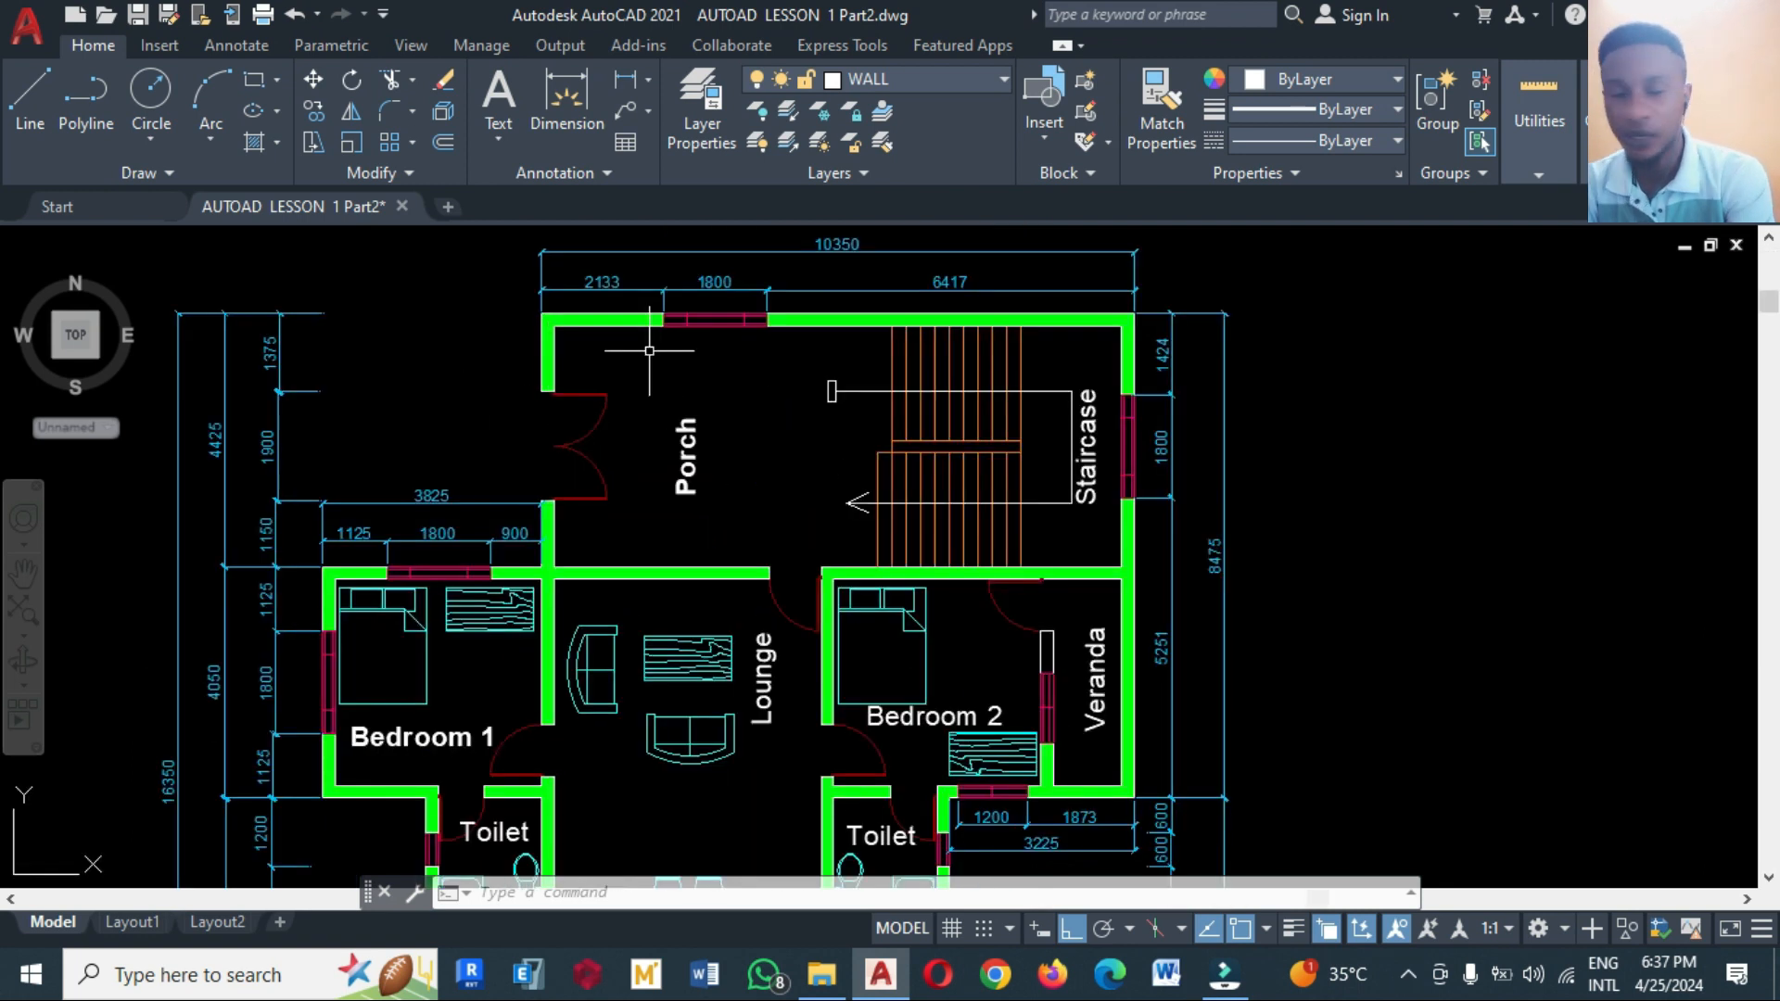
scroll(680, 365, "down", 4)
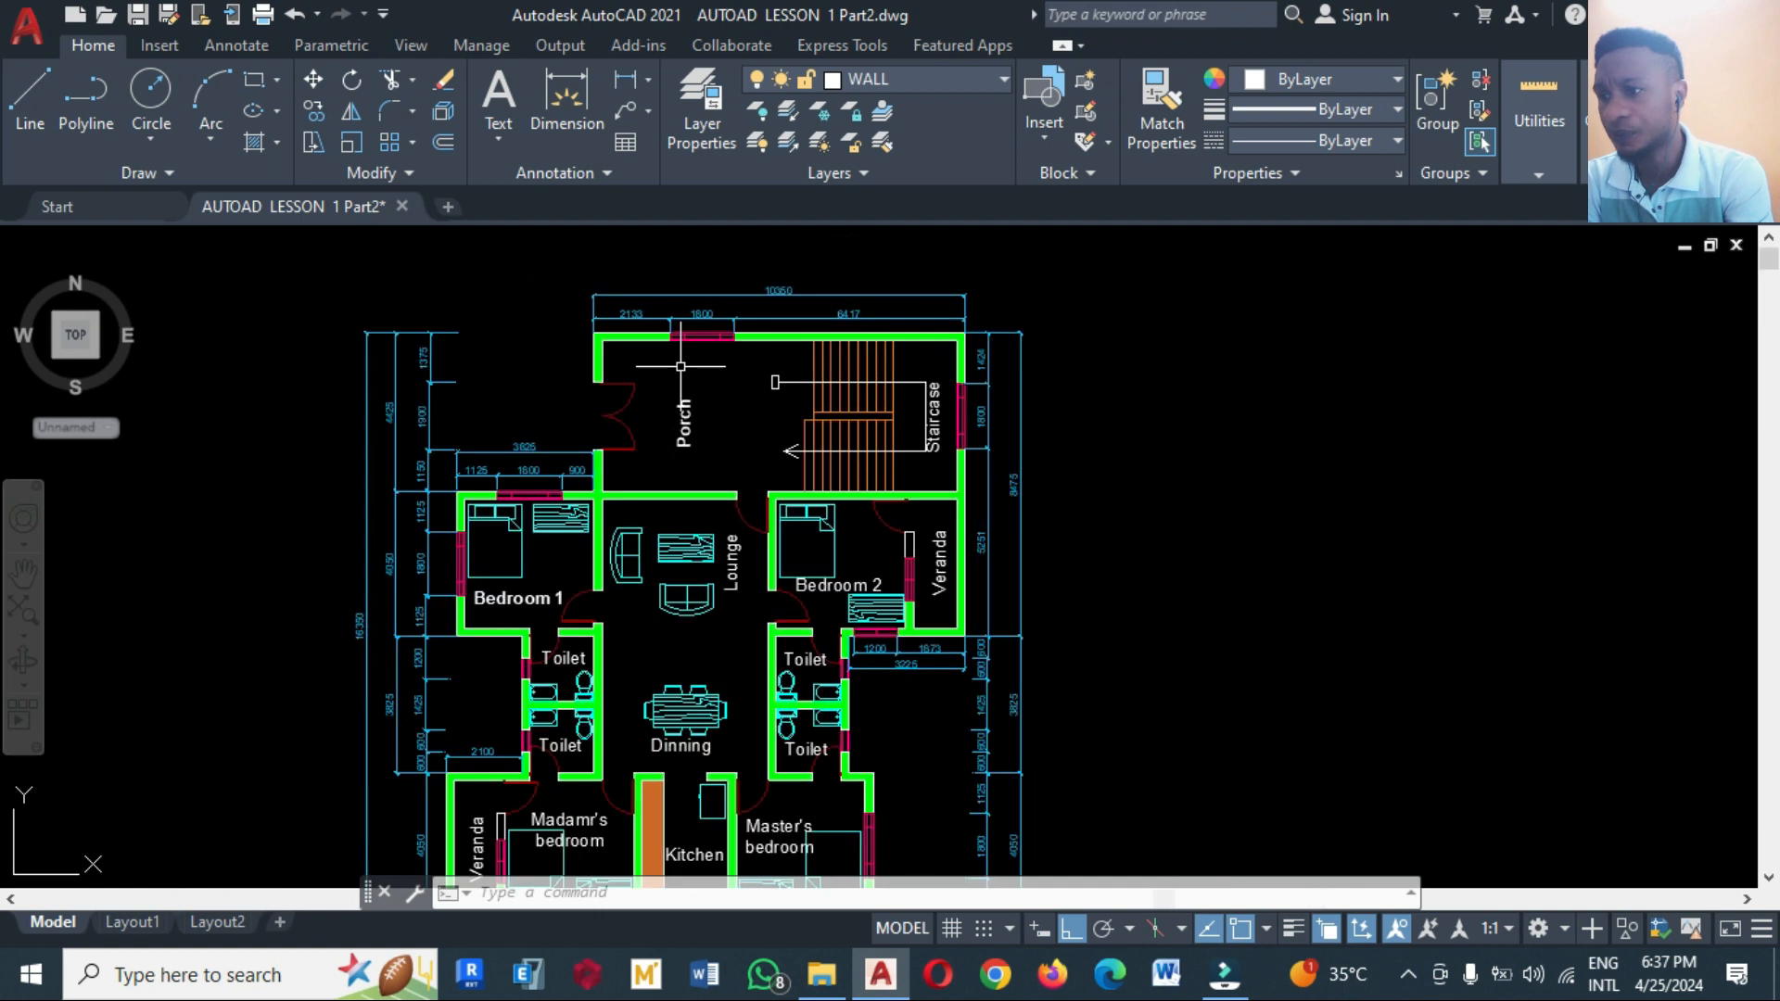
scroll(375, 588, "up", 2)
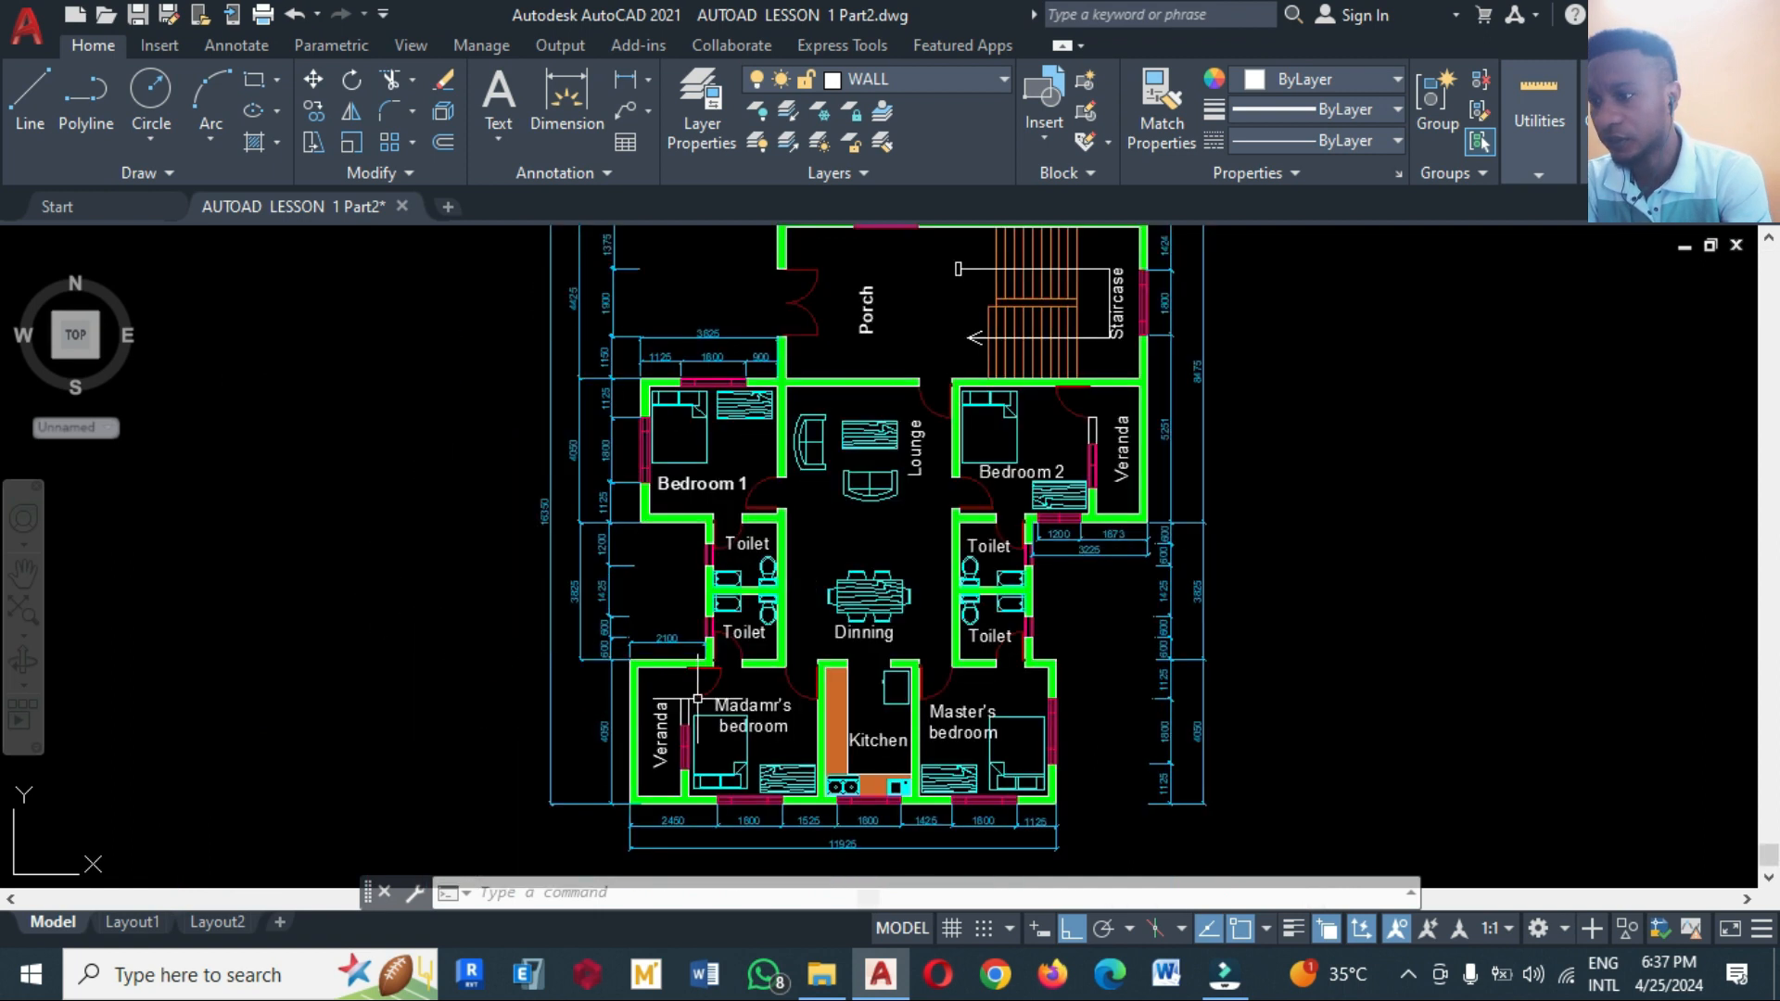
scroll(576, 635, "down", 2)
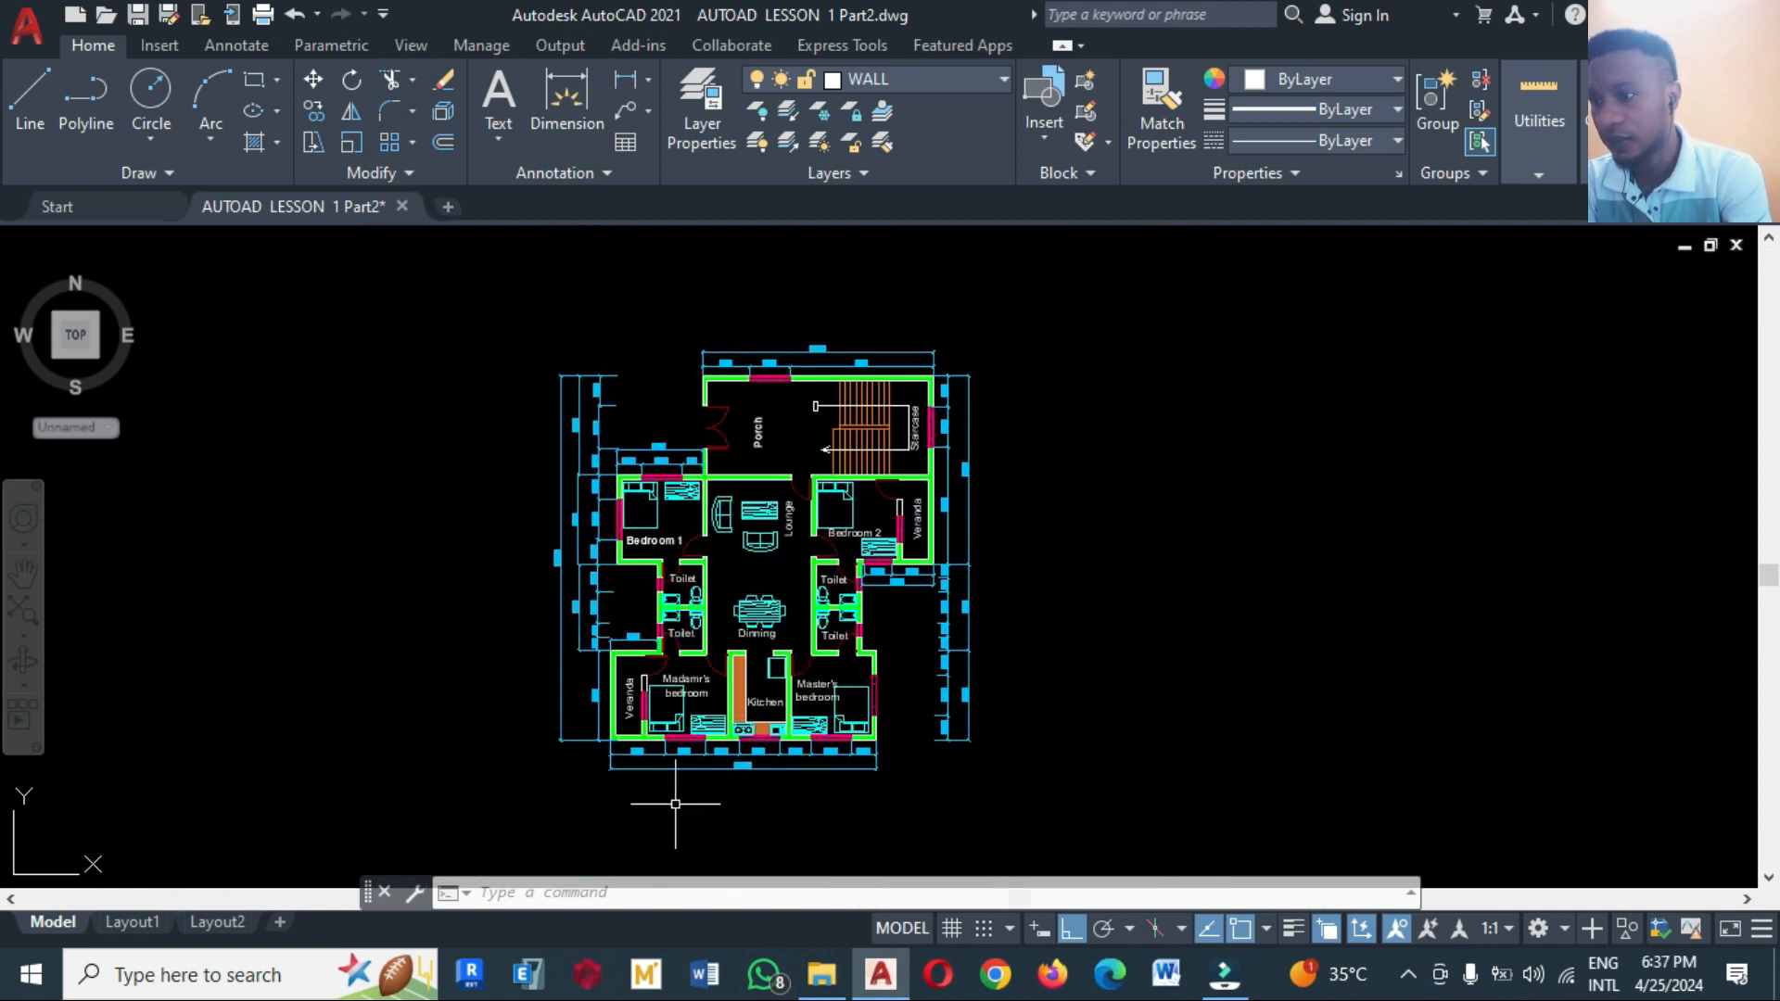
scroll(676, 803, "up", 4)
scroll(538, 591, "up", 2)
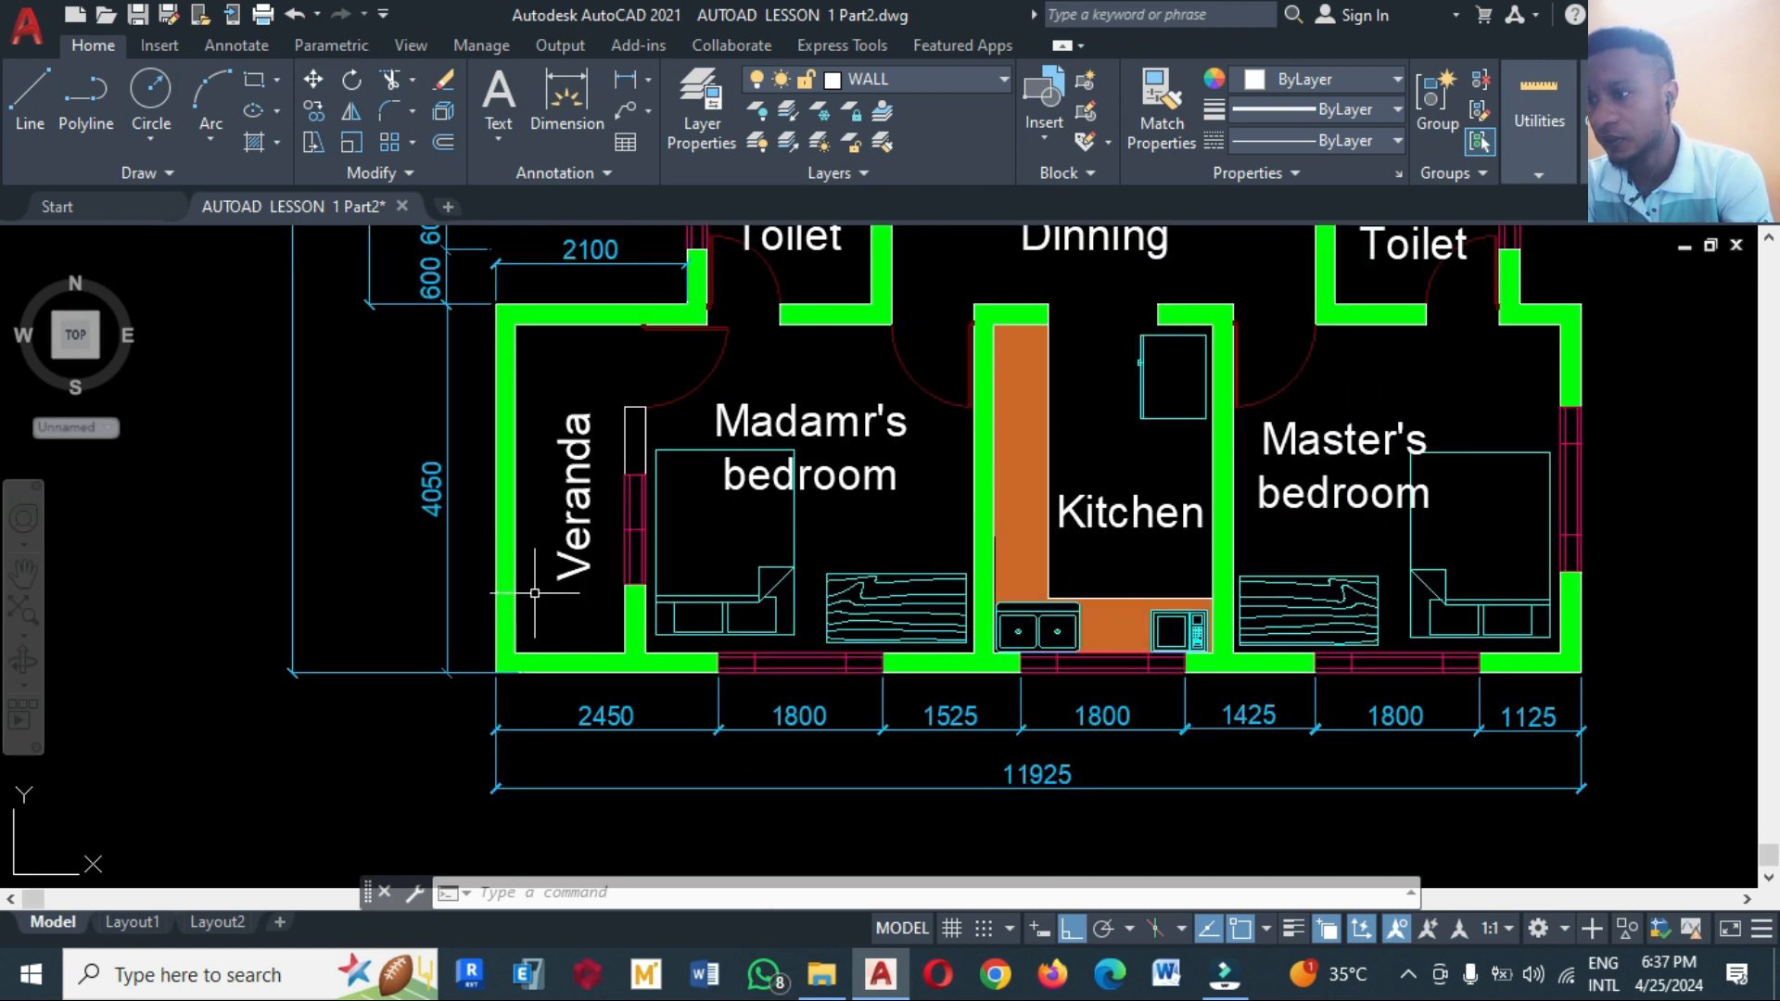
scroll(474, 652, "down", 2)
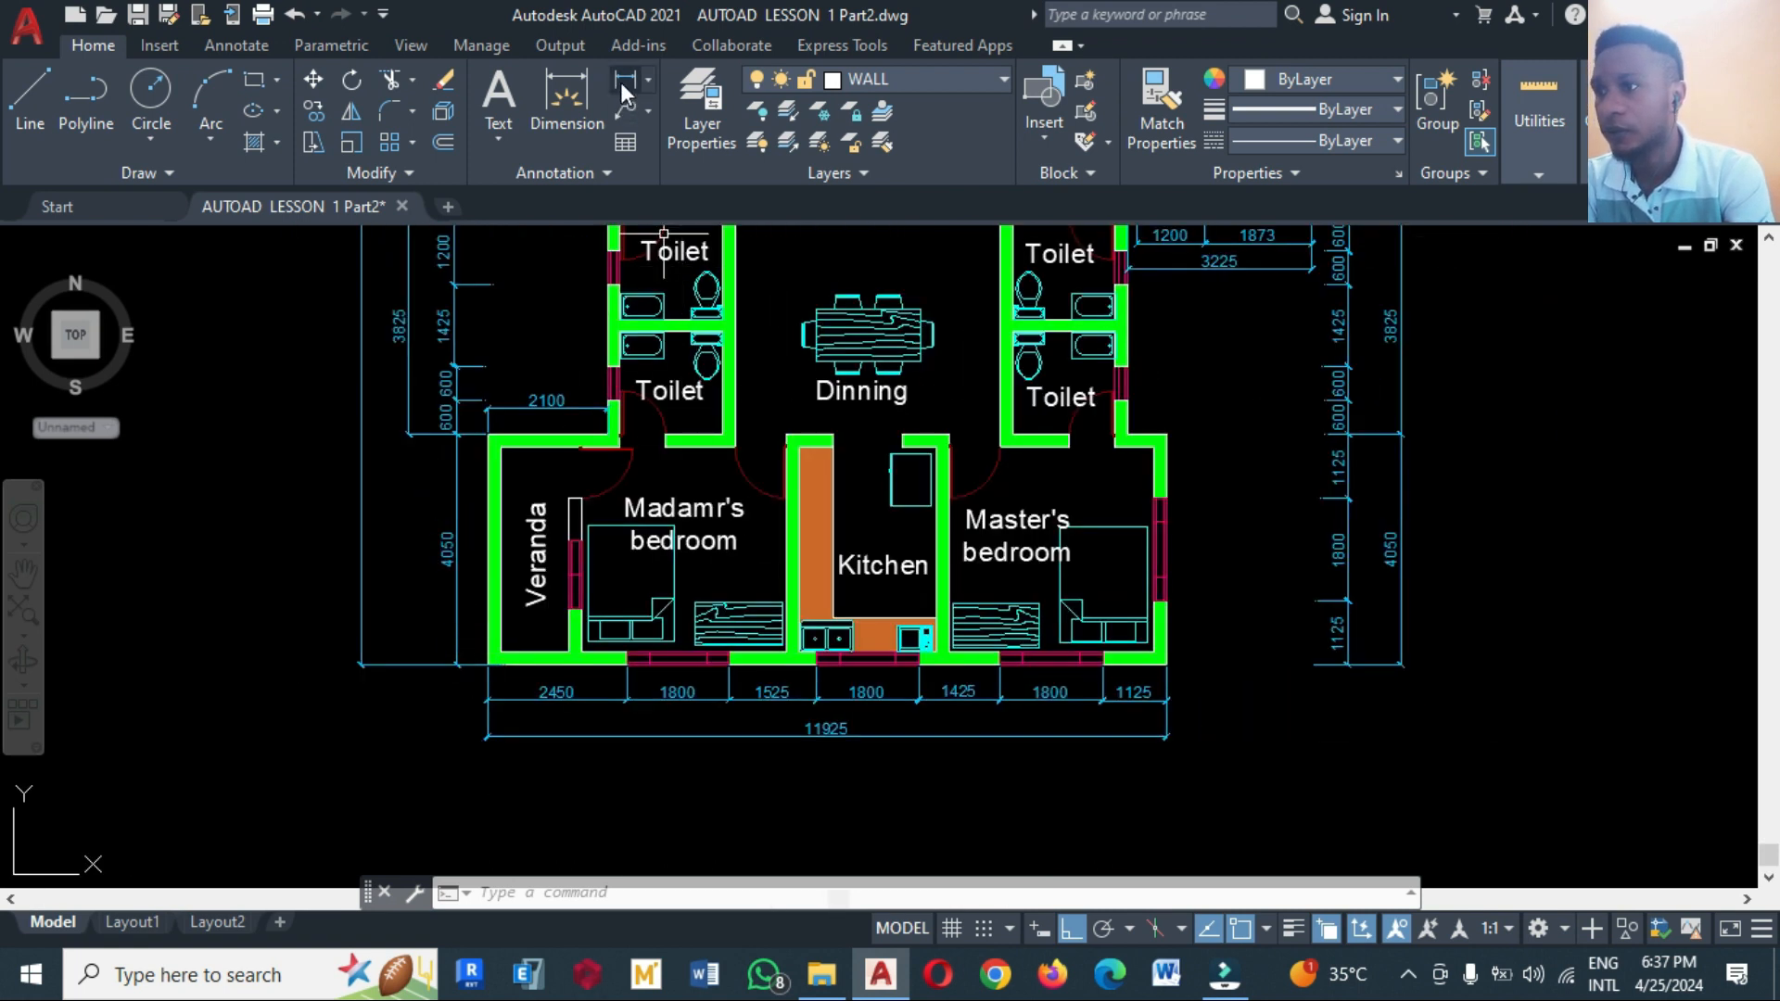
Add a linear dimension of Madamr's bedroom's inner width from the Veranda wall to the Kitchen wall, placed inside the room
left_click(620, 81)
scroll(660, 497, "up", 2)
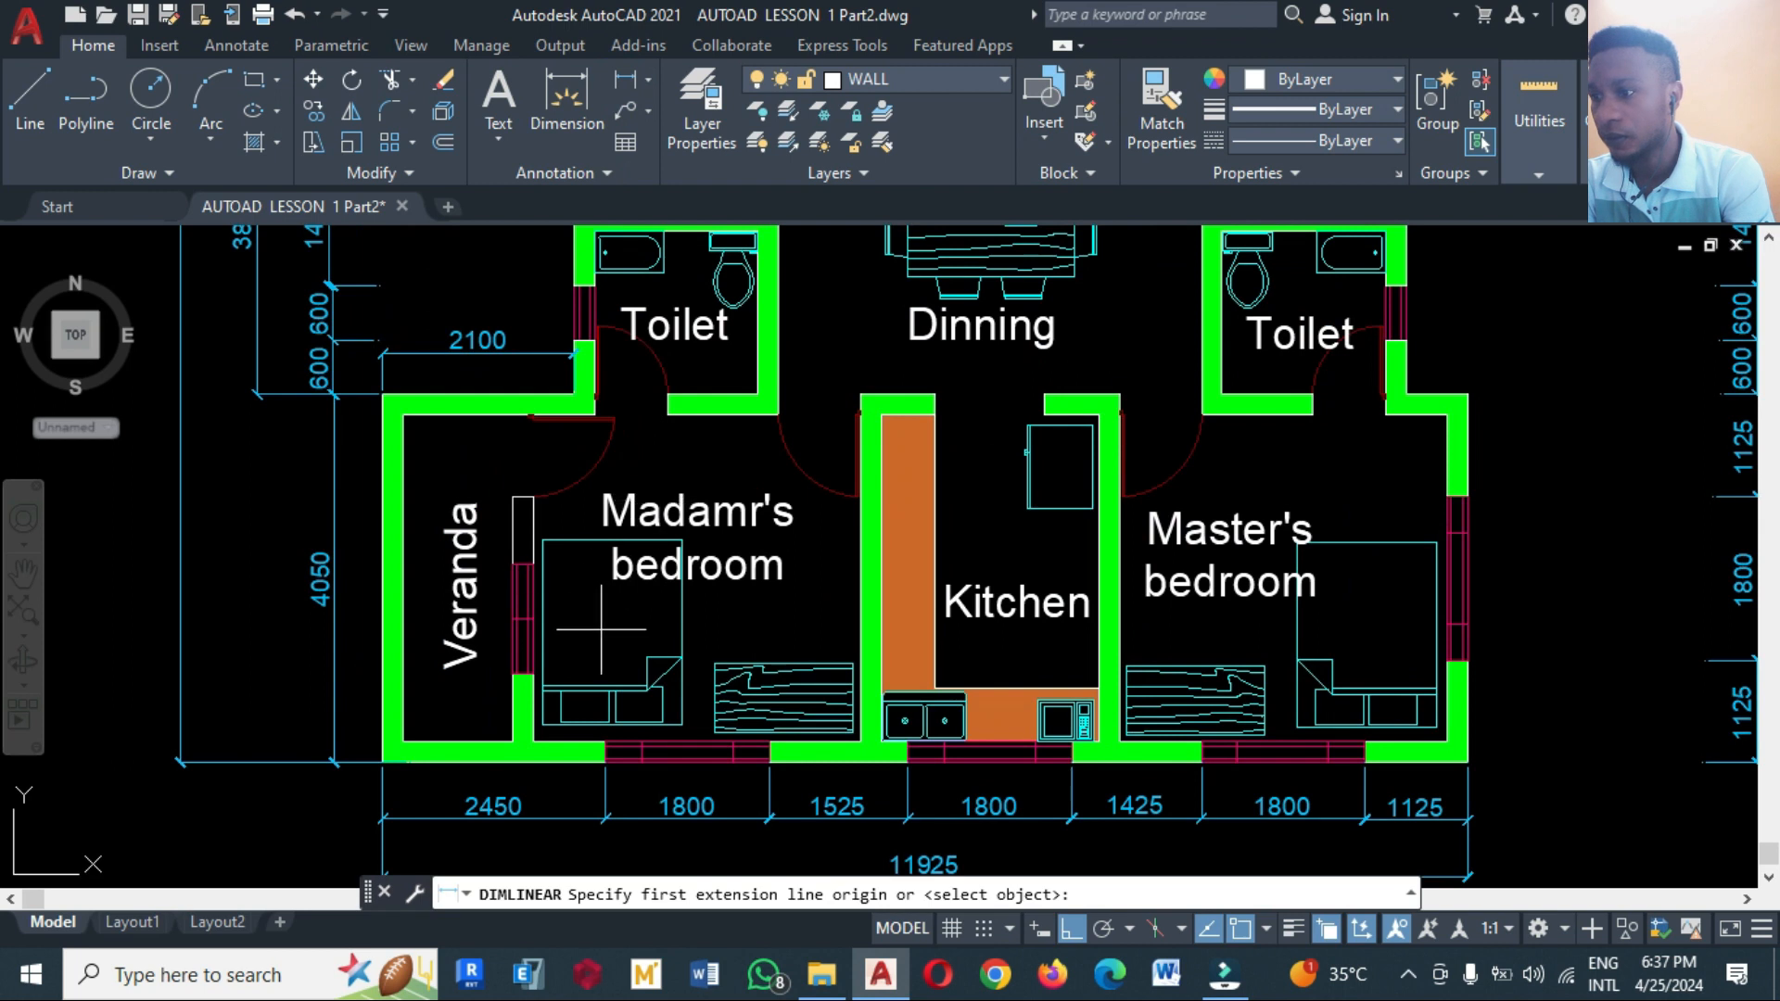
left_click(534, 742)
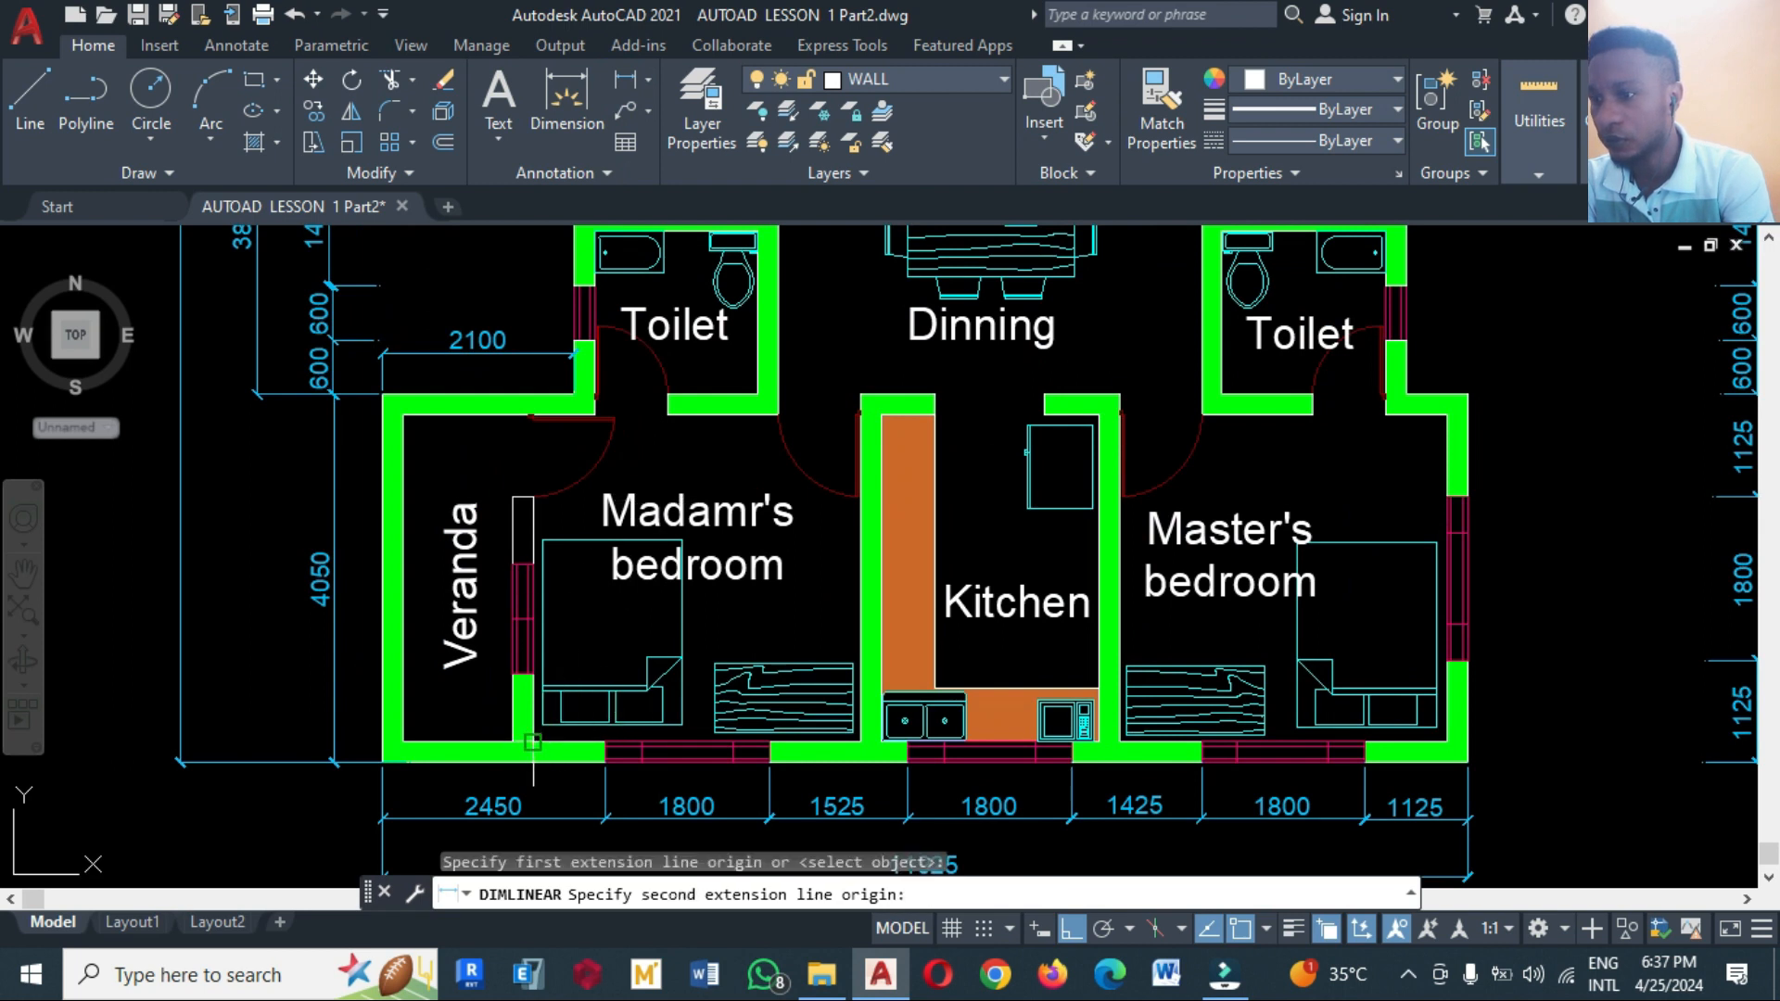
left_click(860, 742)
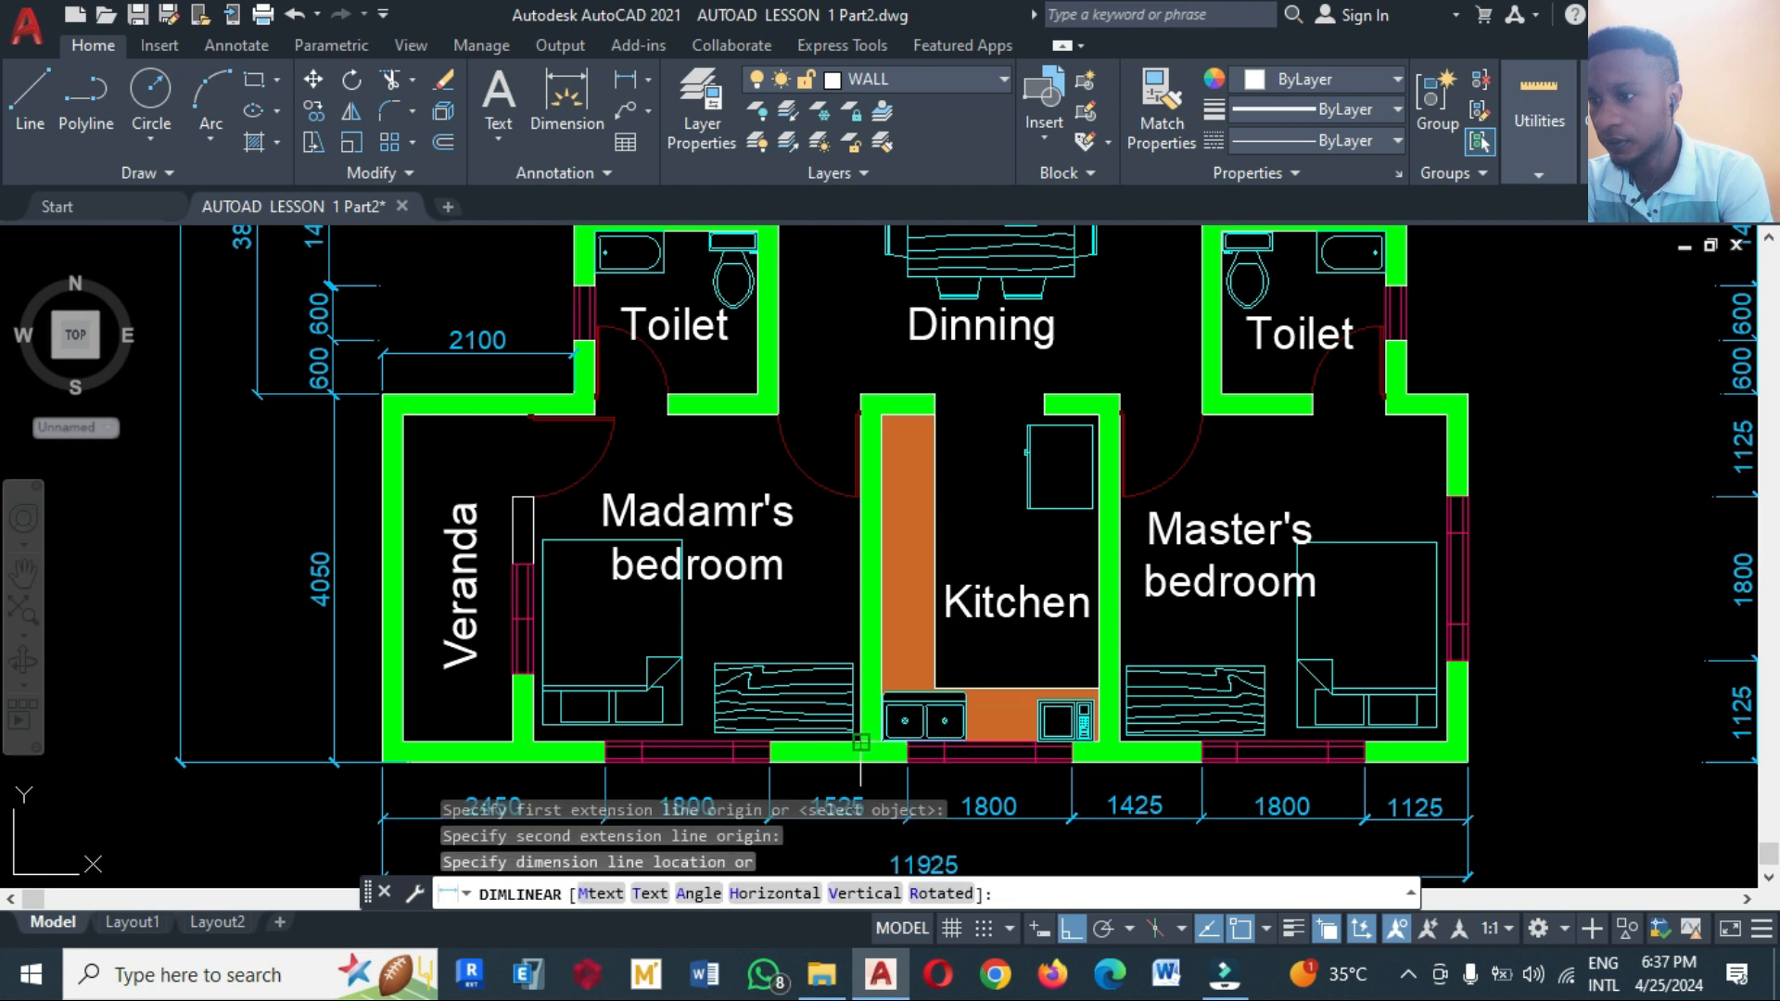
left_click(835, 626)
key("Return")
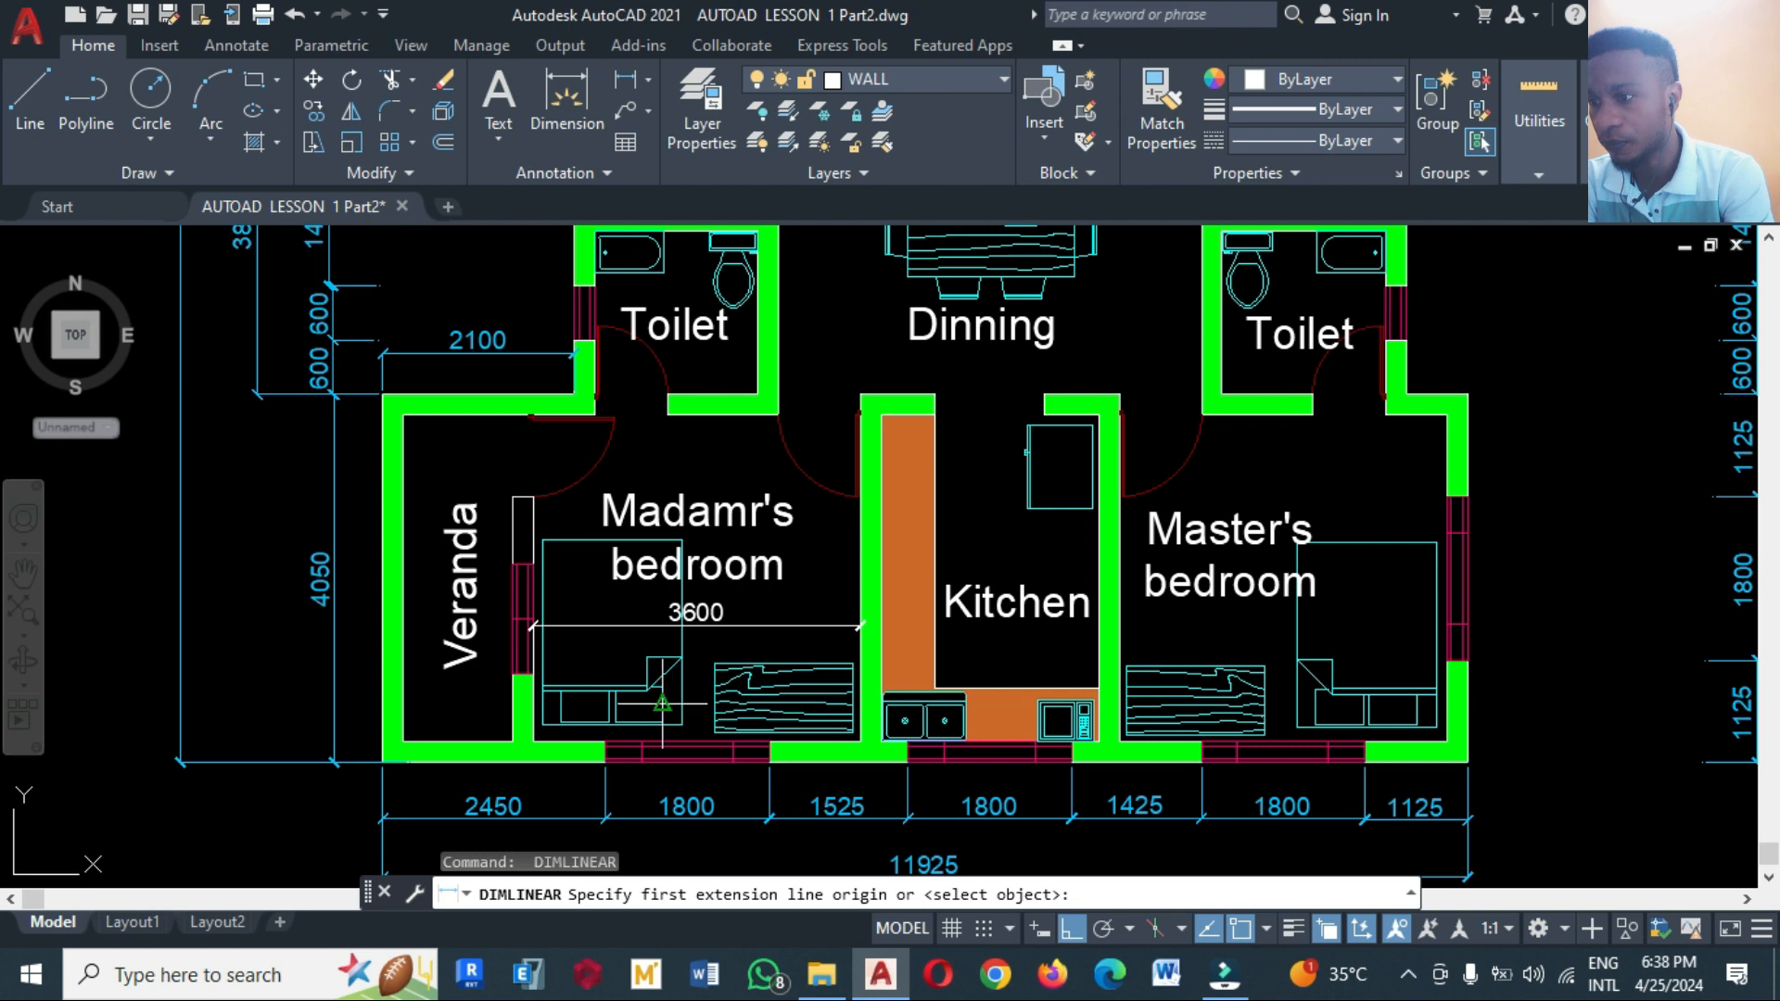
Add a vertical linear dimension of Madamr's bedroom's inner depth, turning object snap off to place it near the Veranda wall
left_click(606, 741)
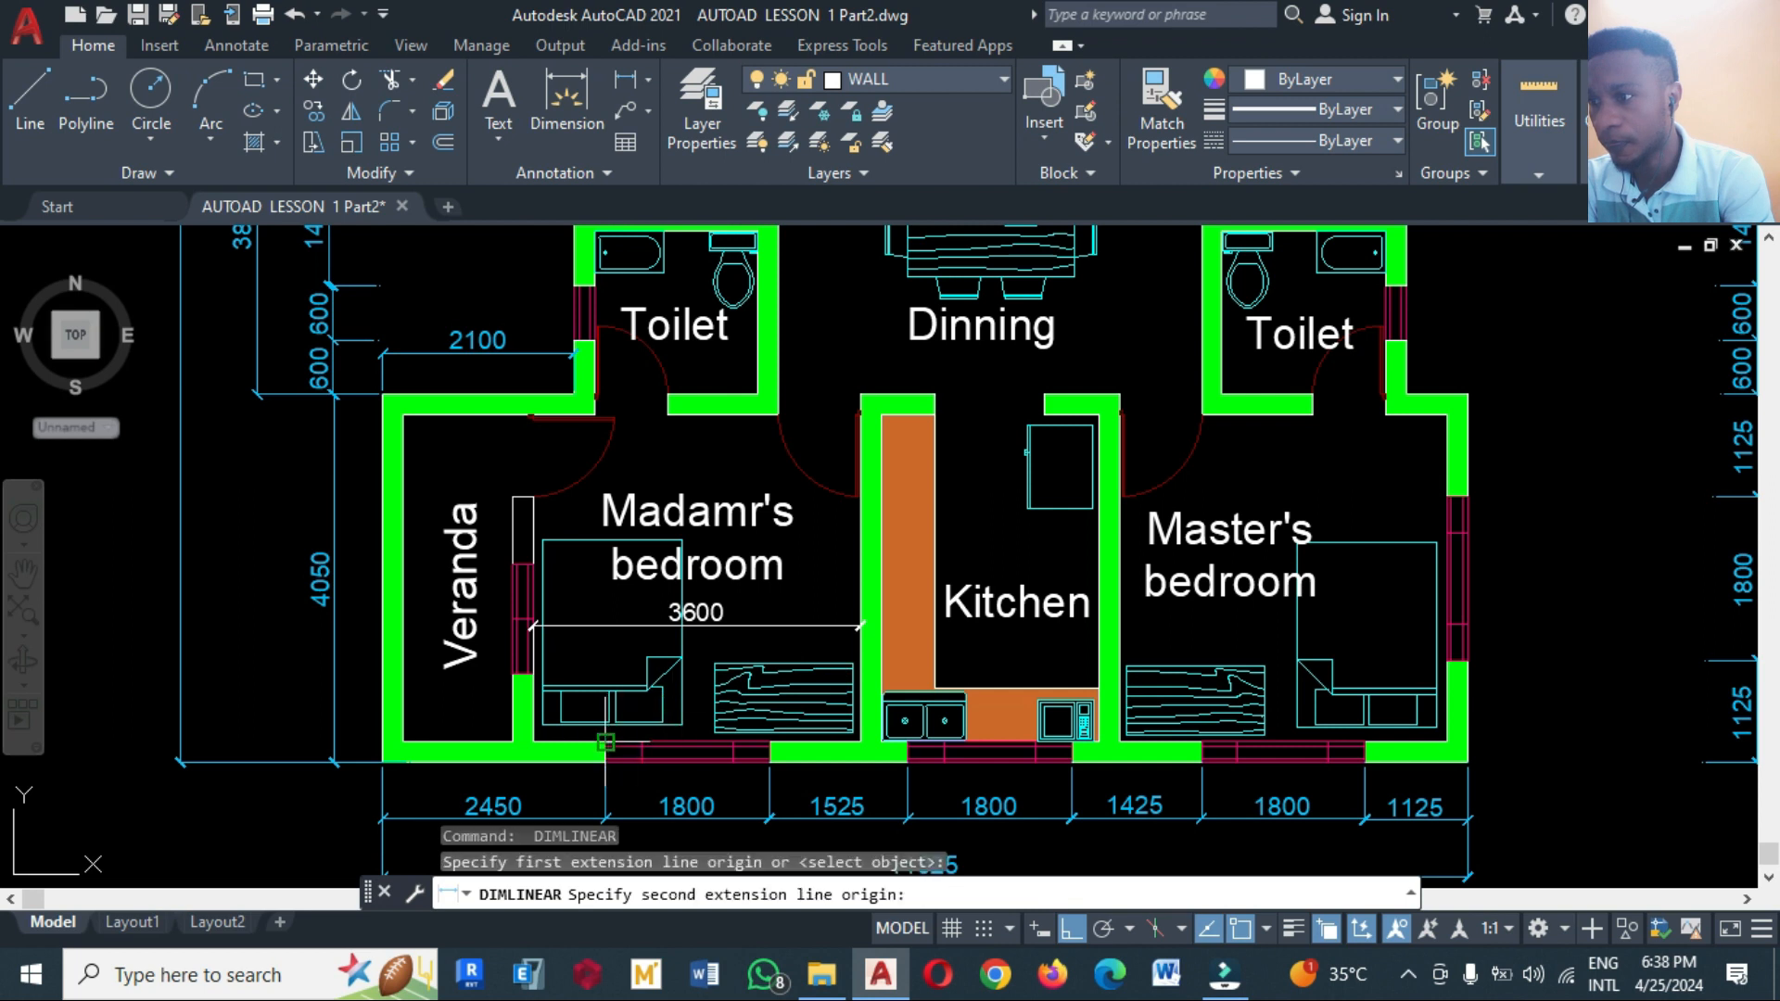
left_click(667, 414)
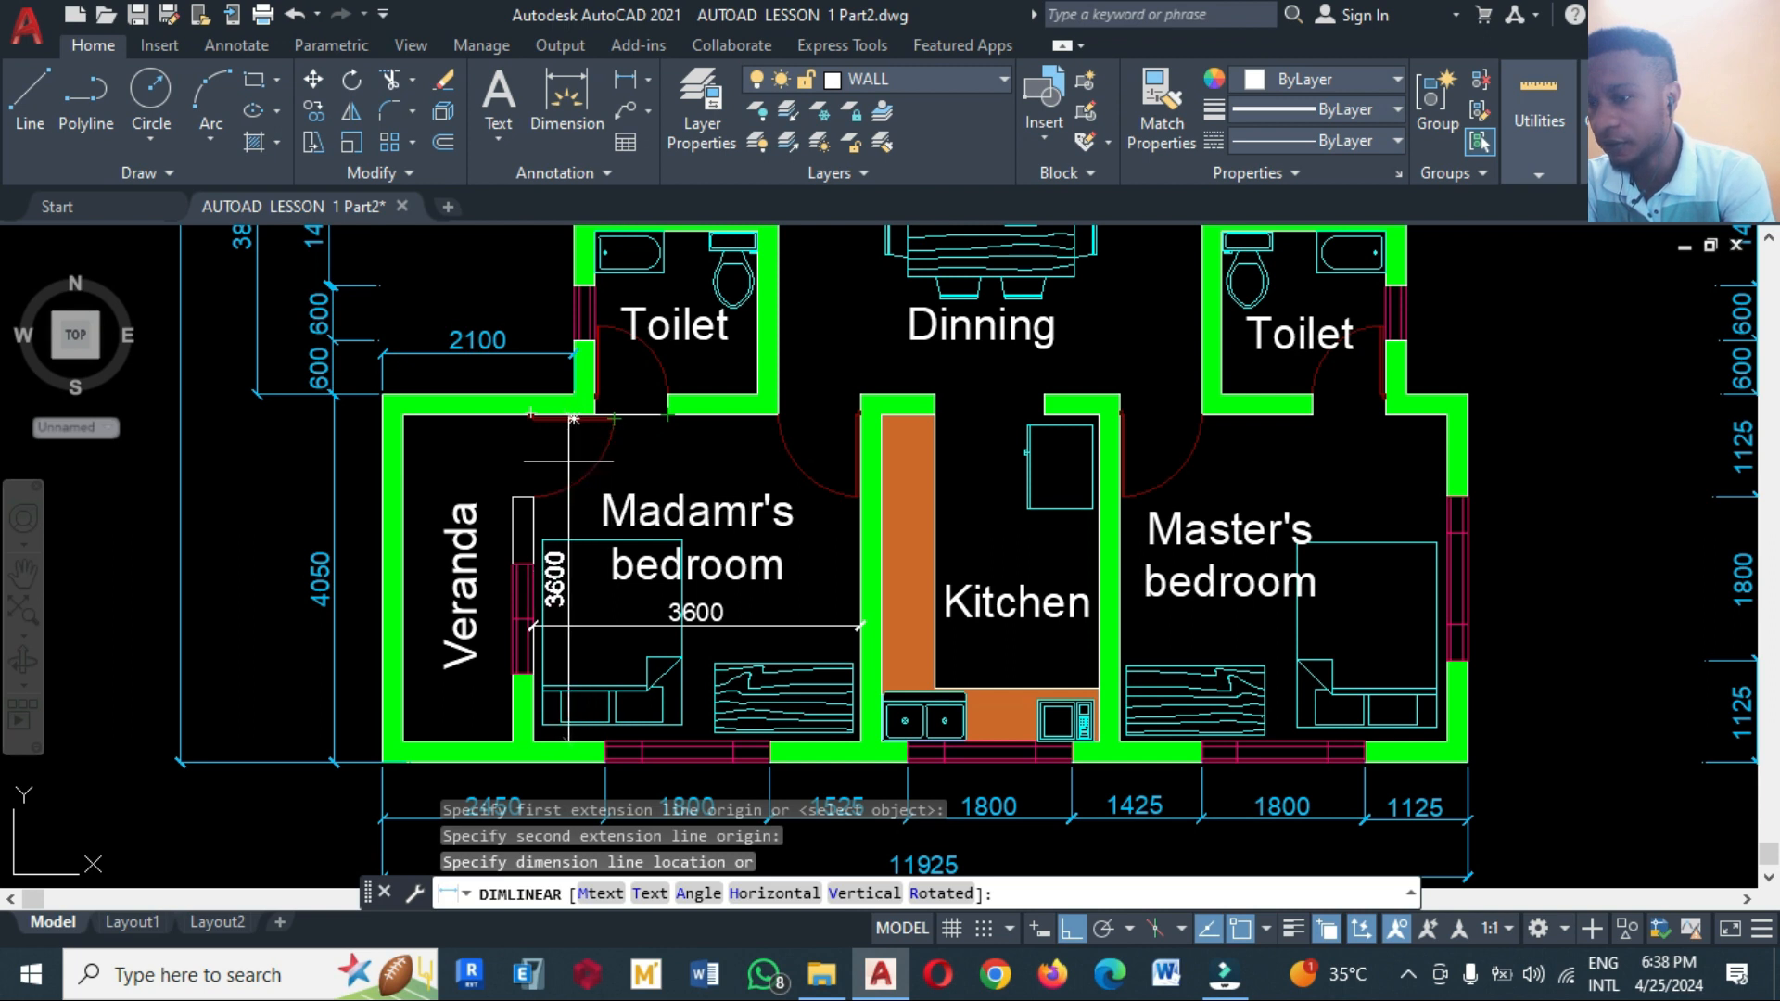
left_click(1240, 928)
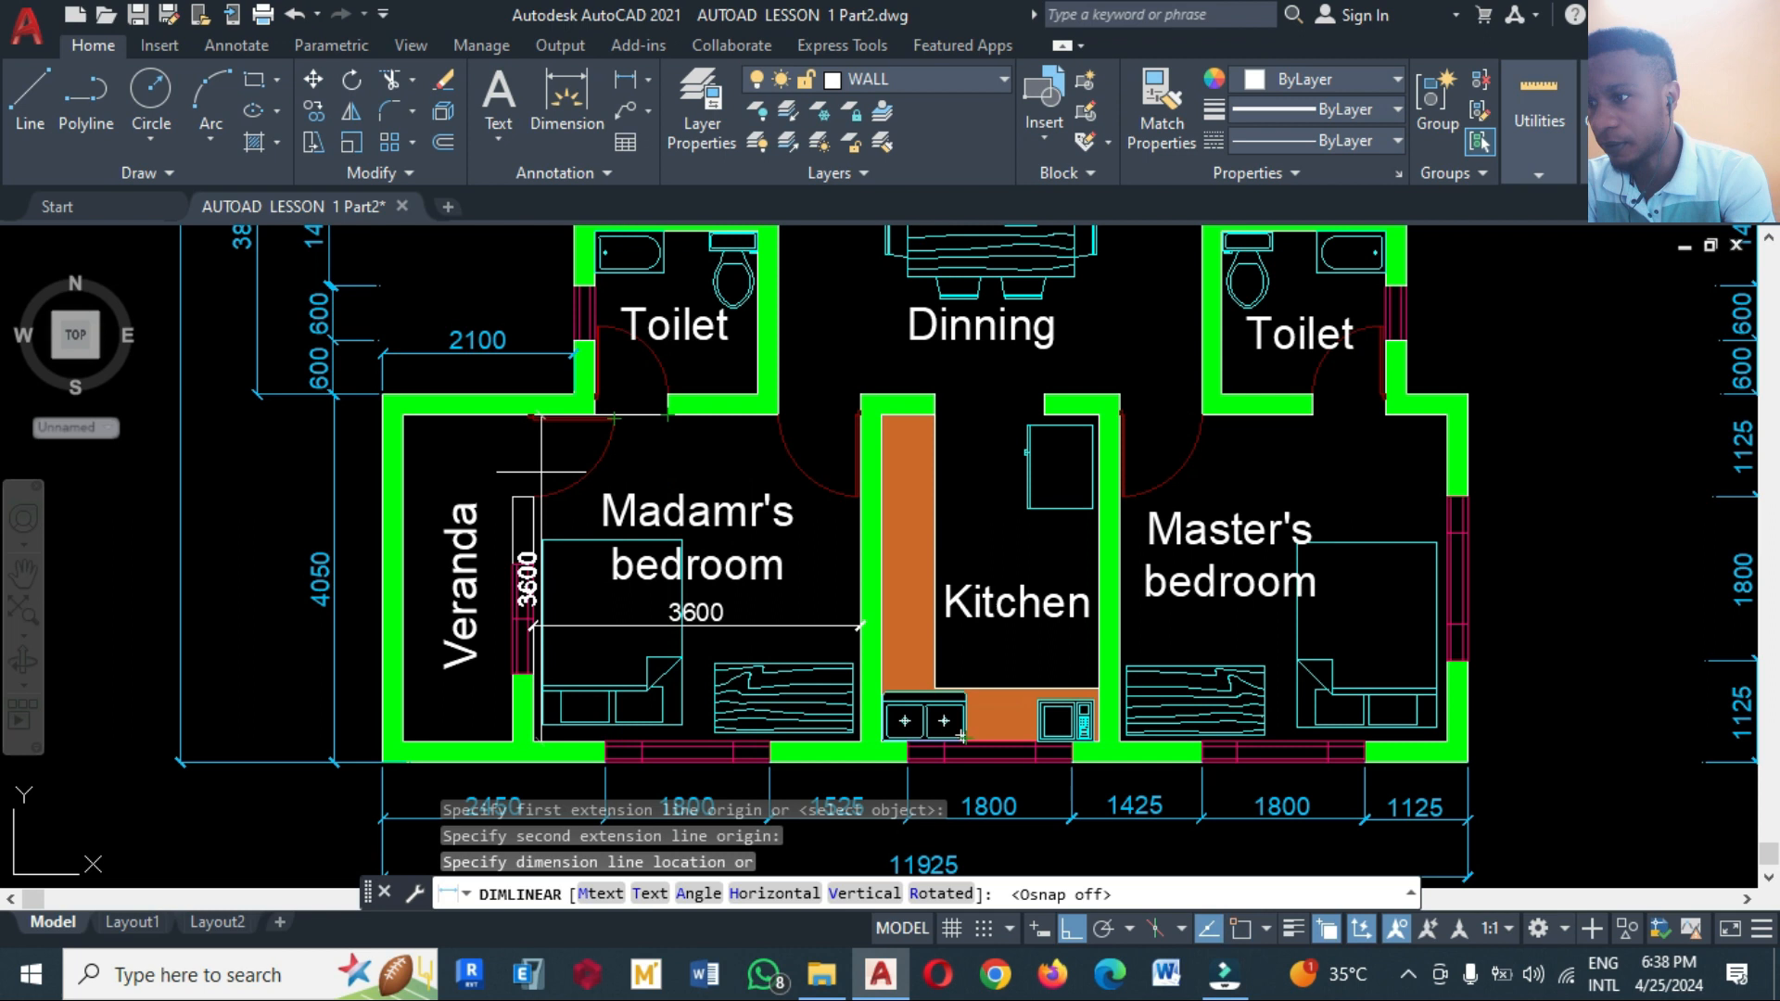
left_click(580, 448)
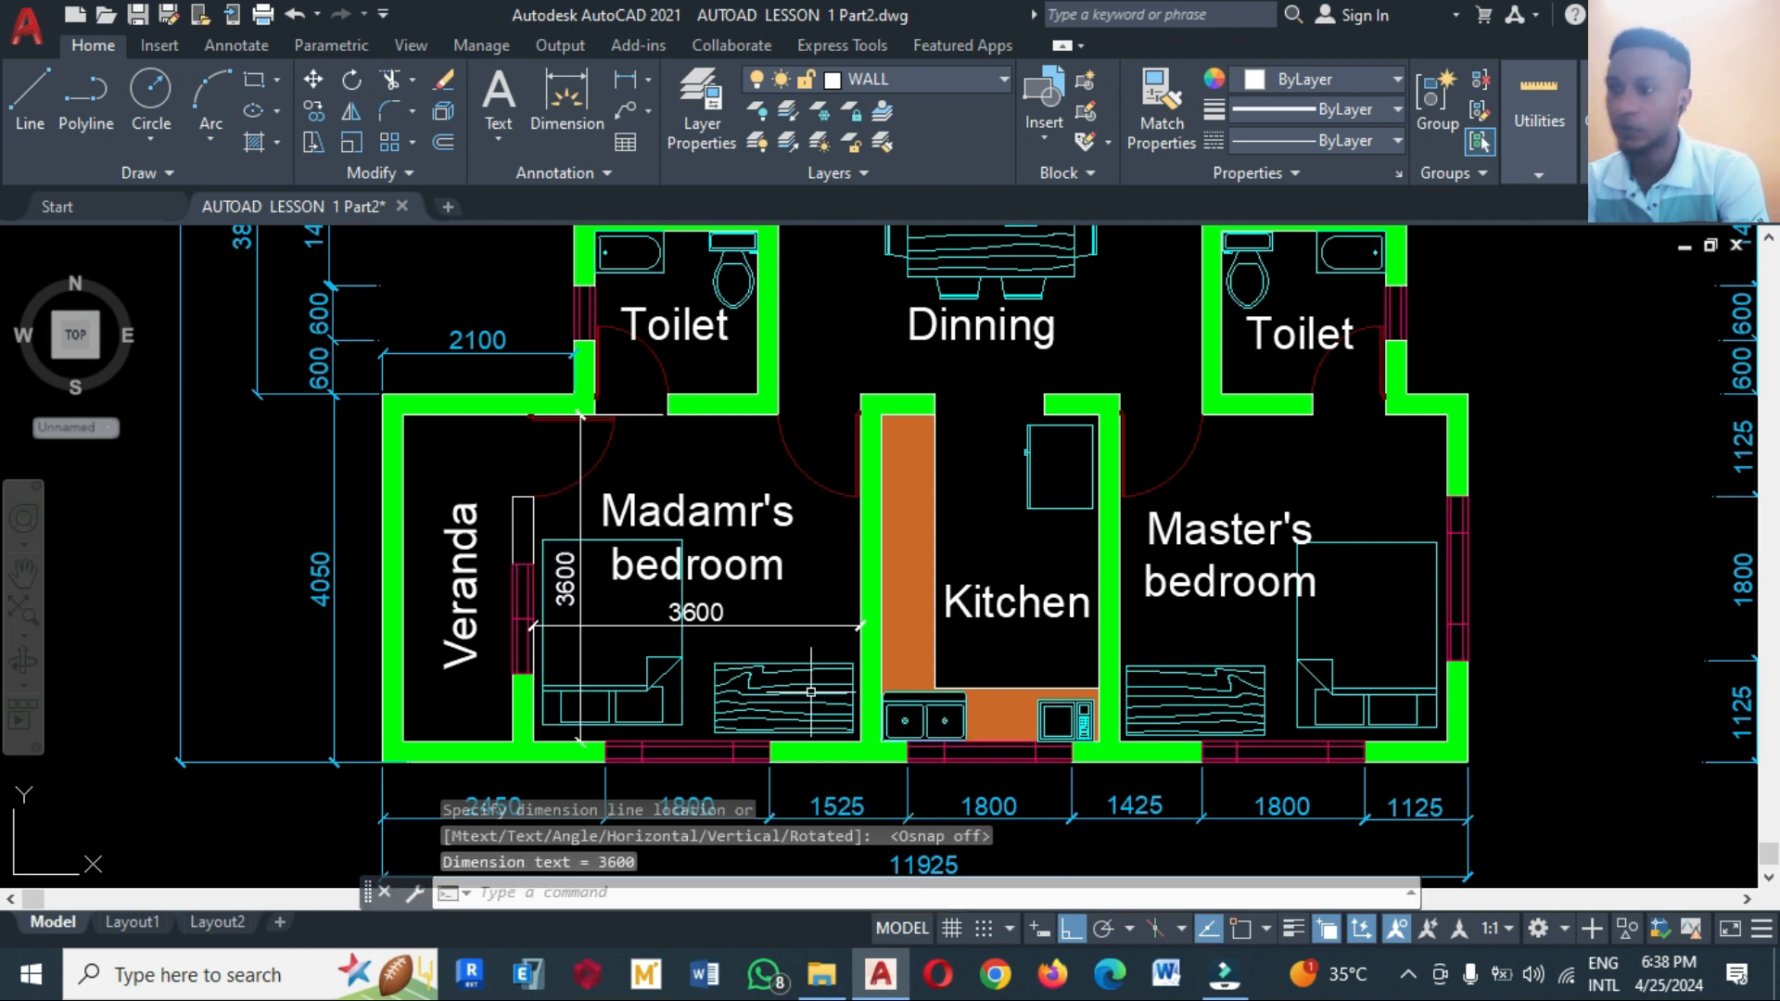
Move the width and depth dimensions inside Madamr's bedroom to the INT DIM layer
left_click(749, 628)
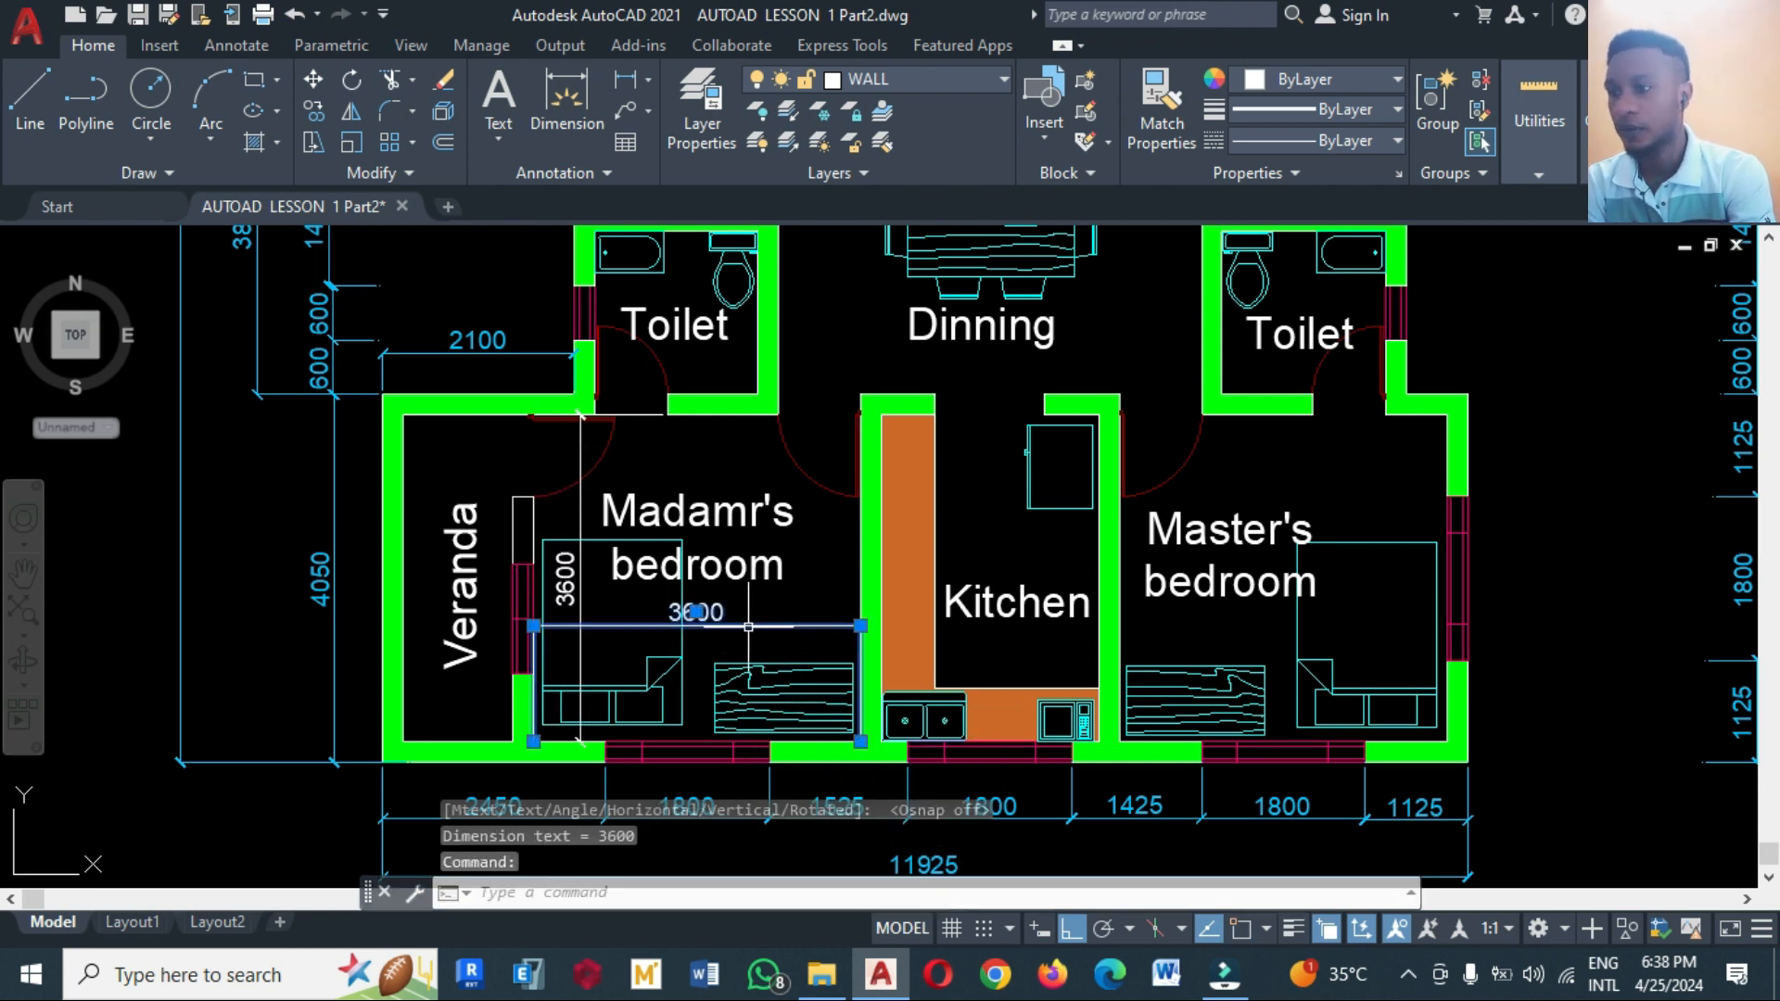
left_click(581, 612)
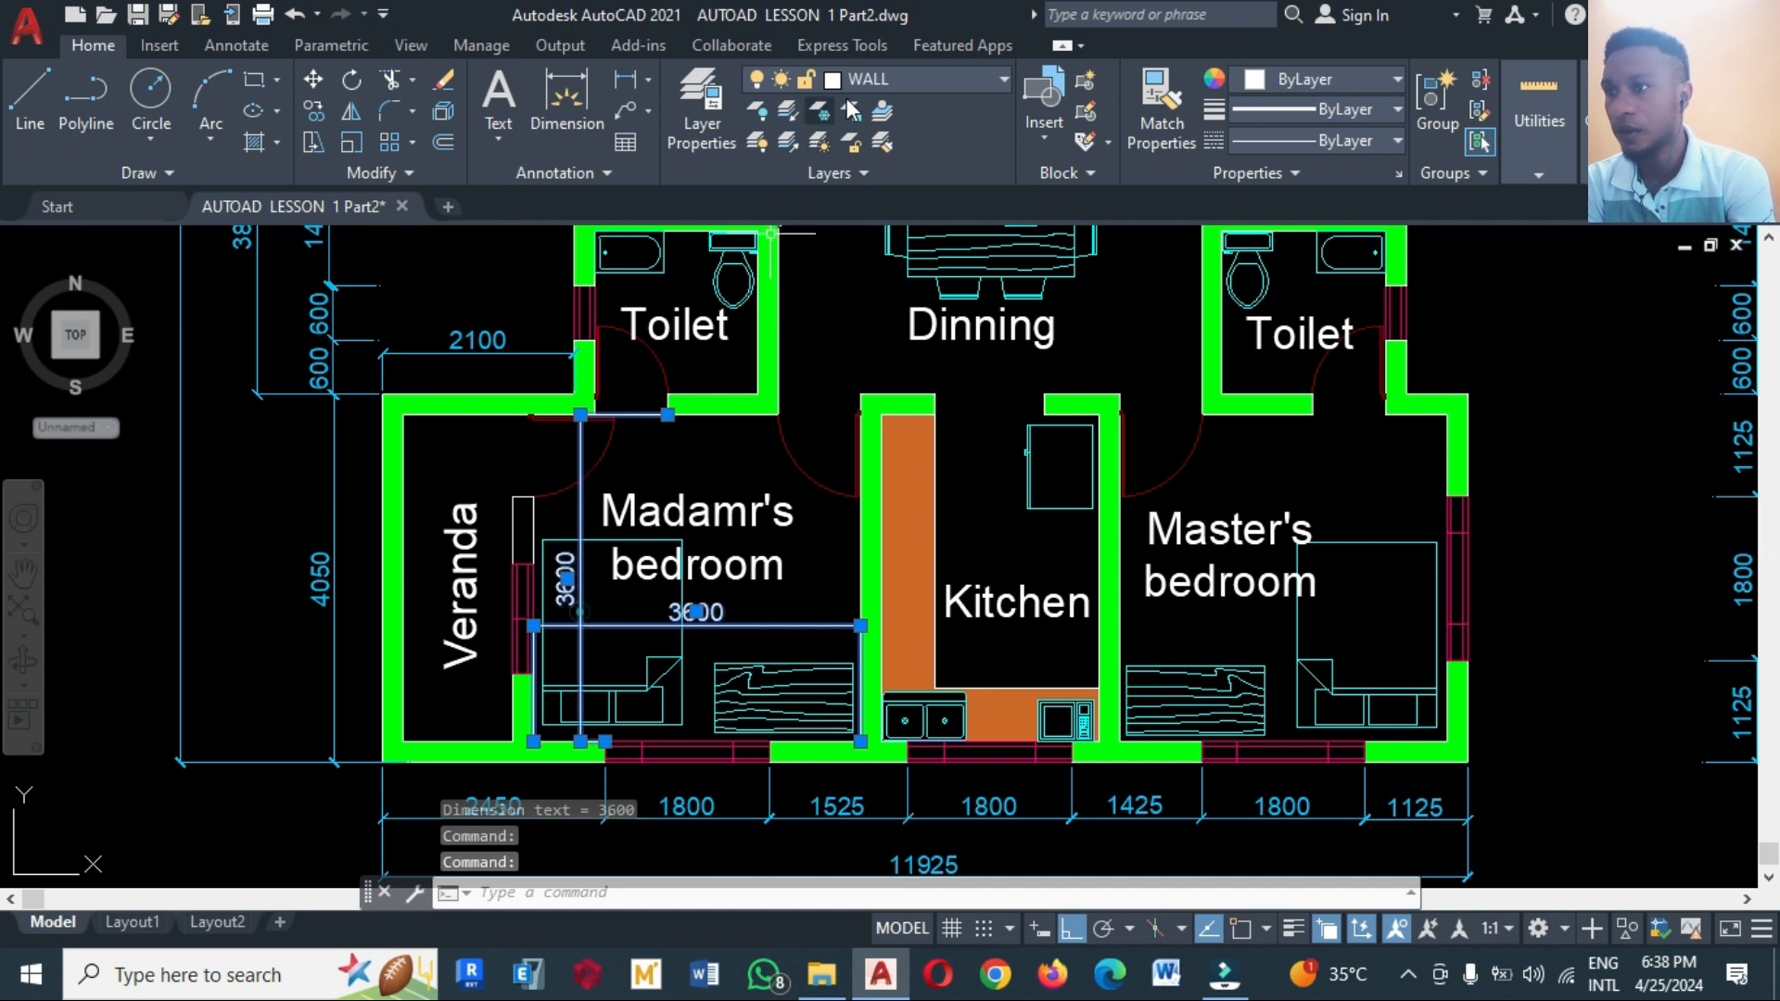
left_click(881, 82)
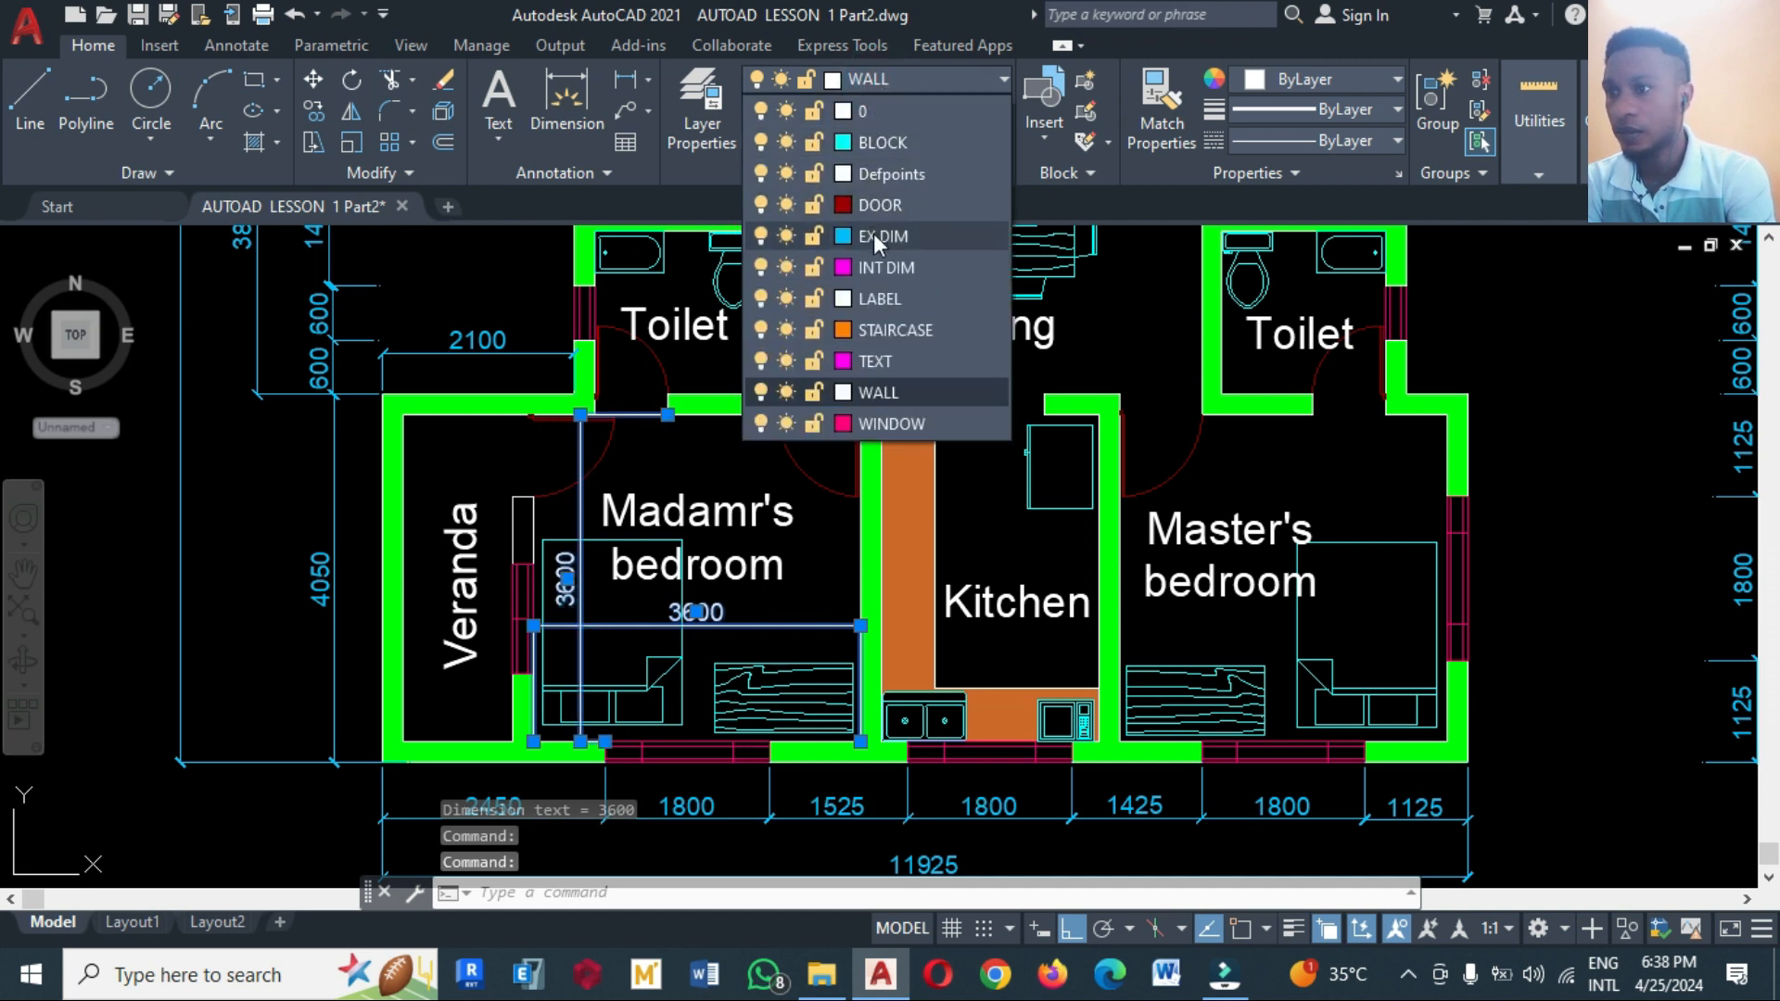
left_click(871, 267)
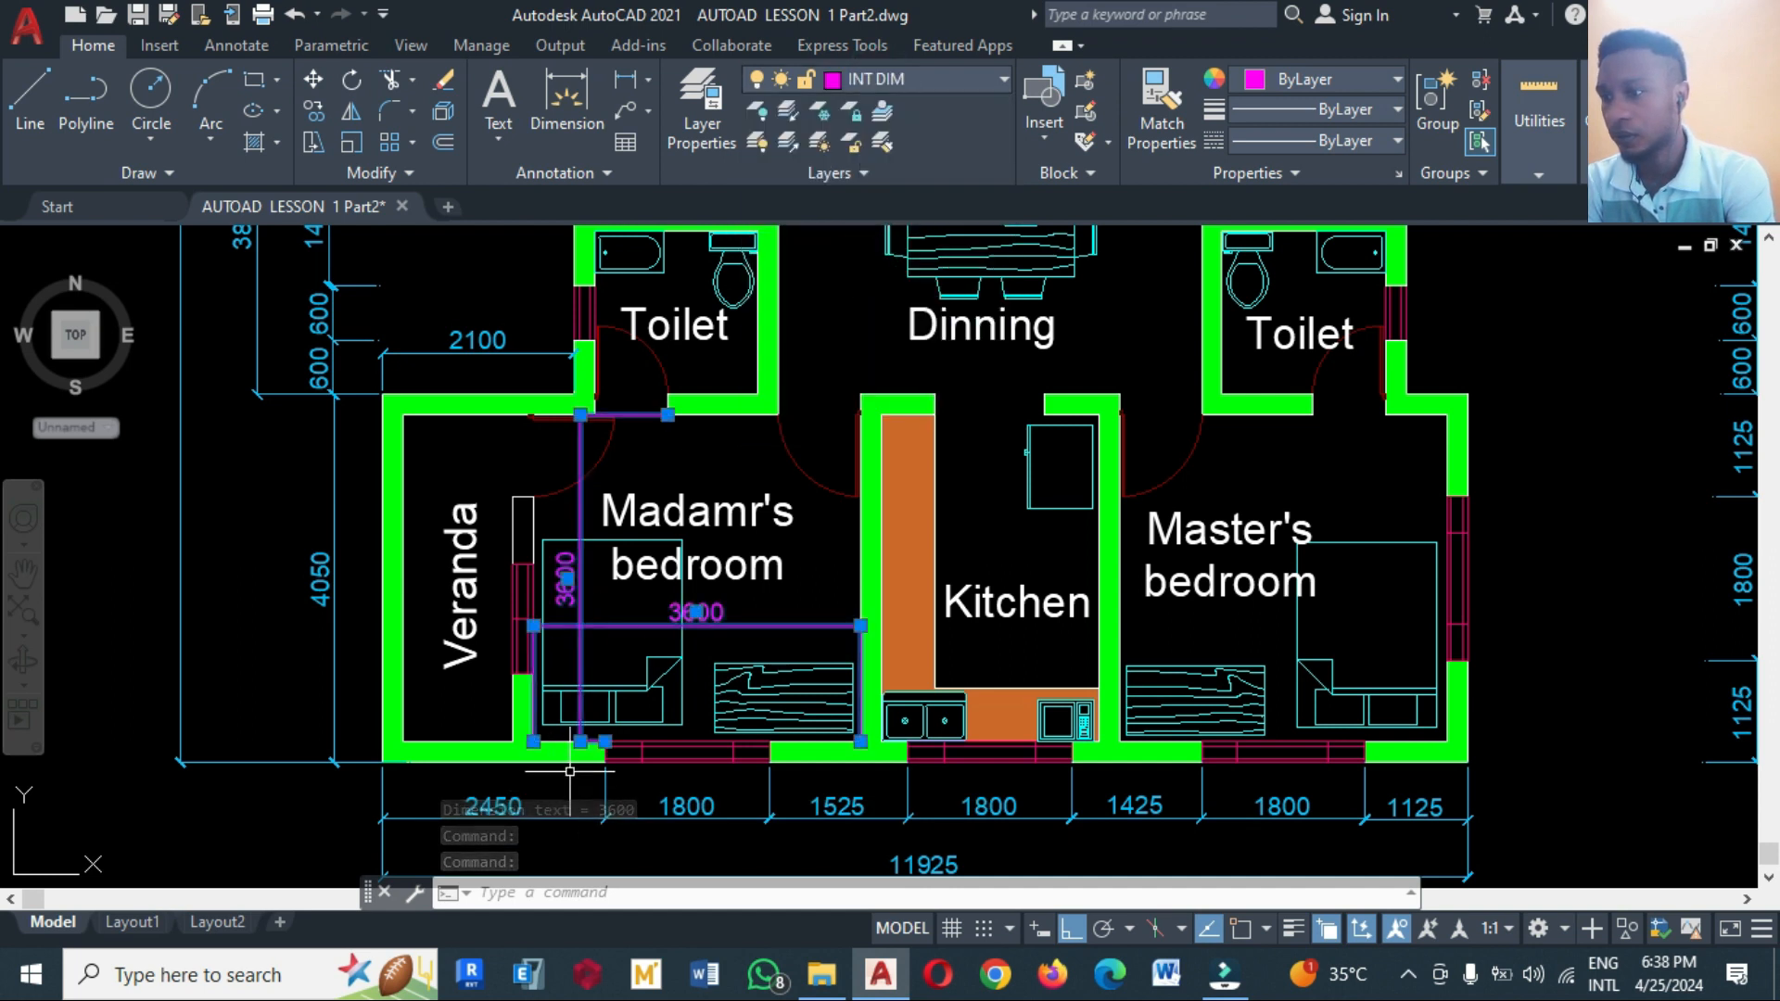
Collapse the extension lines of both Madamr's bedroom dimensions by stretching their origin points onto the ends of the dimension lines, and deselect them
left_click(534, 636)
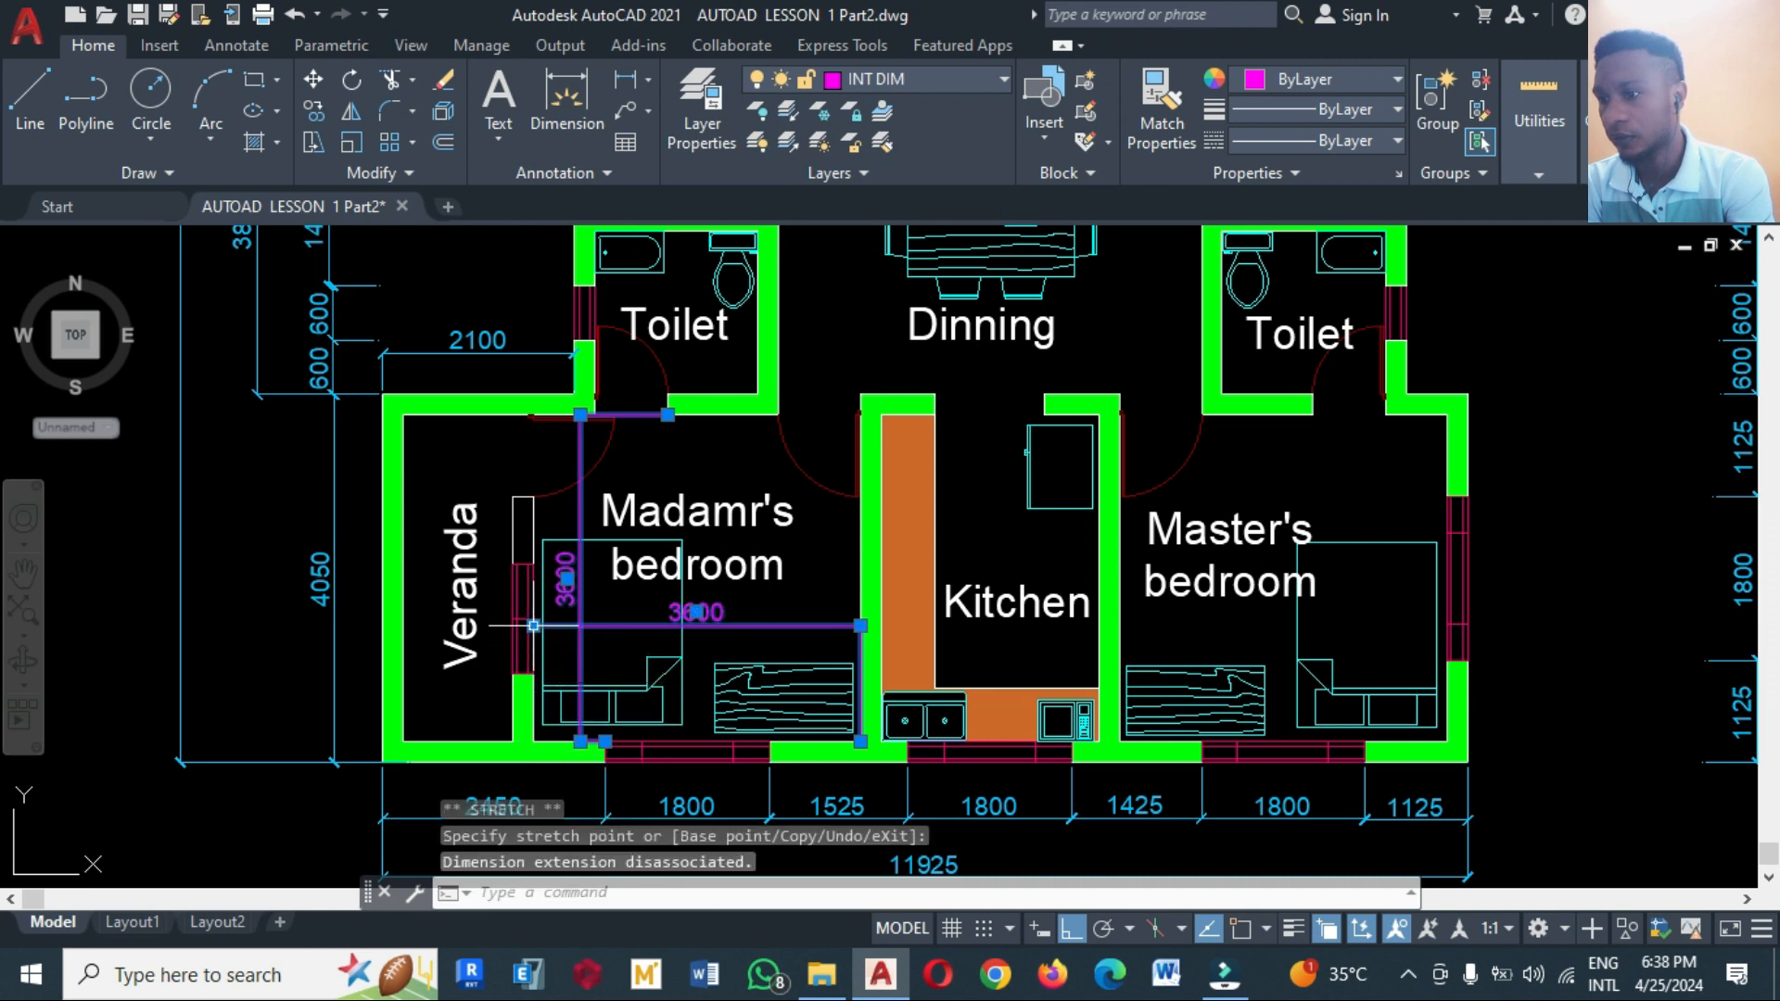
left_click(860, 741)
left_click(861, 616)
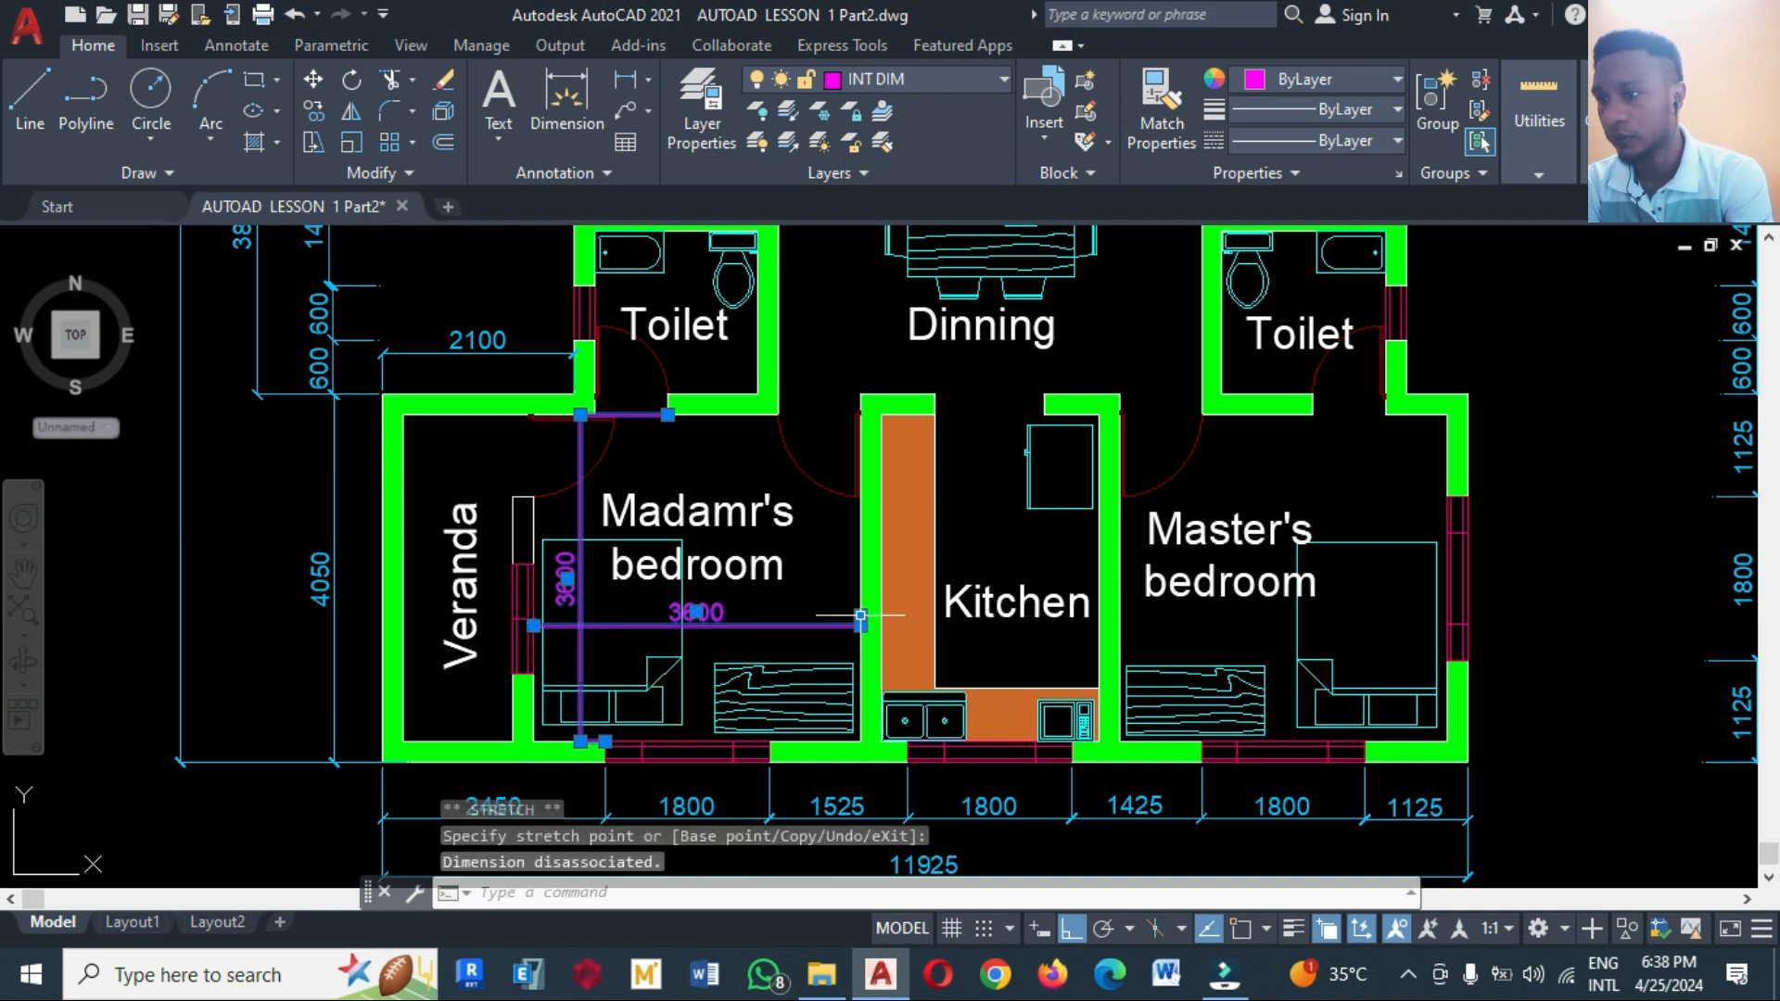
left_click(860, 618)
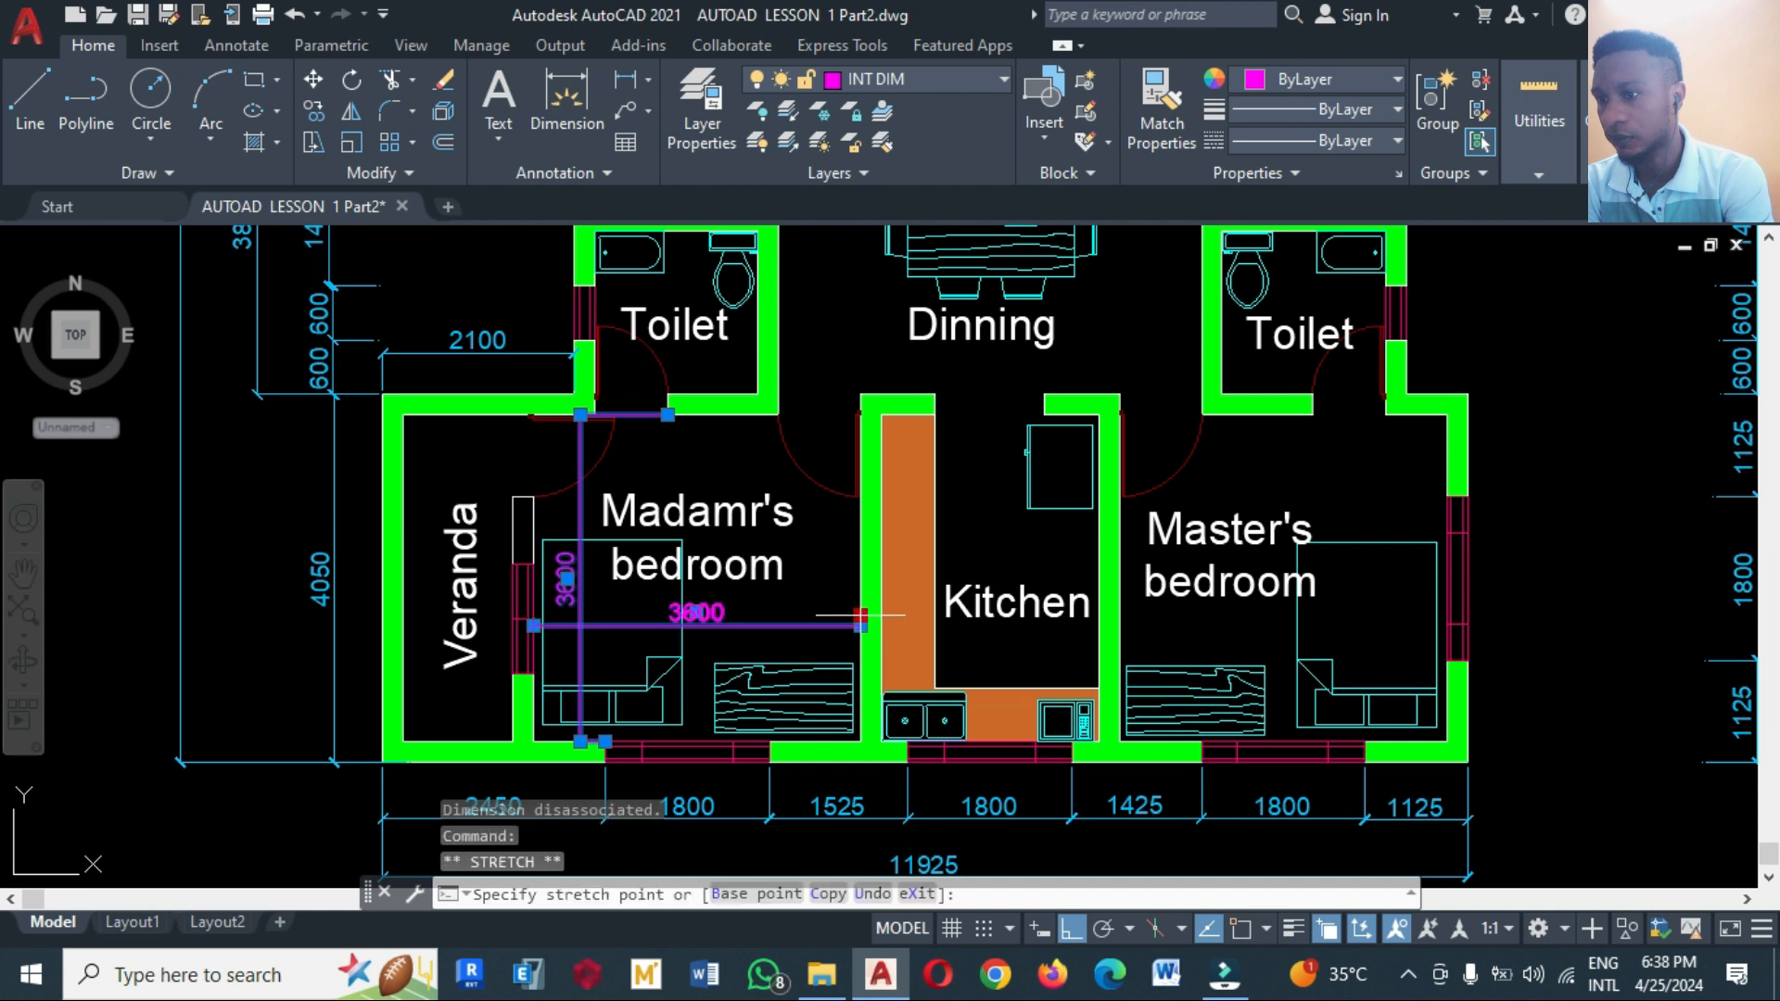
left_click(861, 626)
left_click(604, 741)
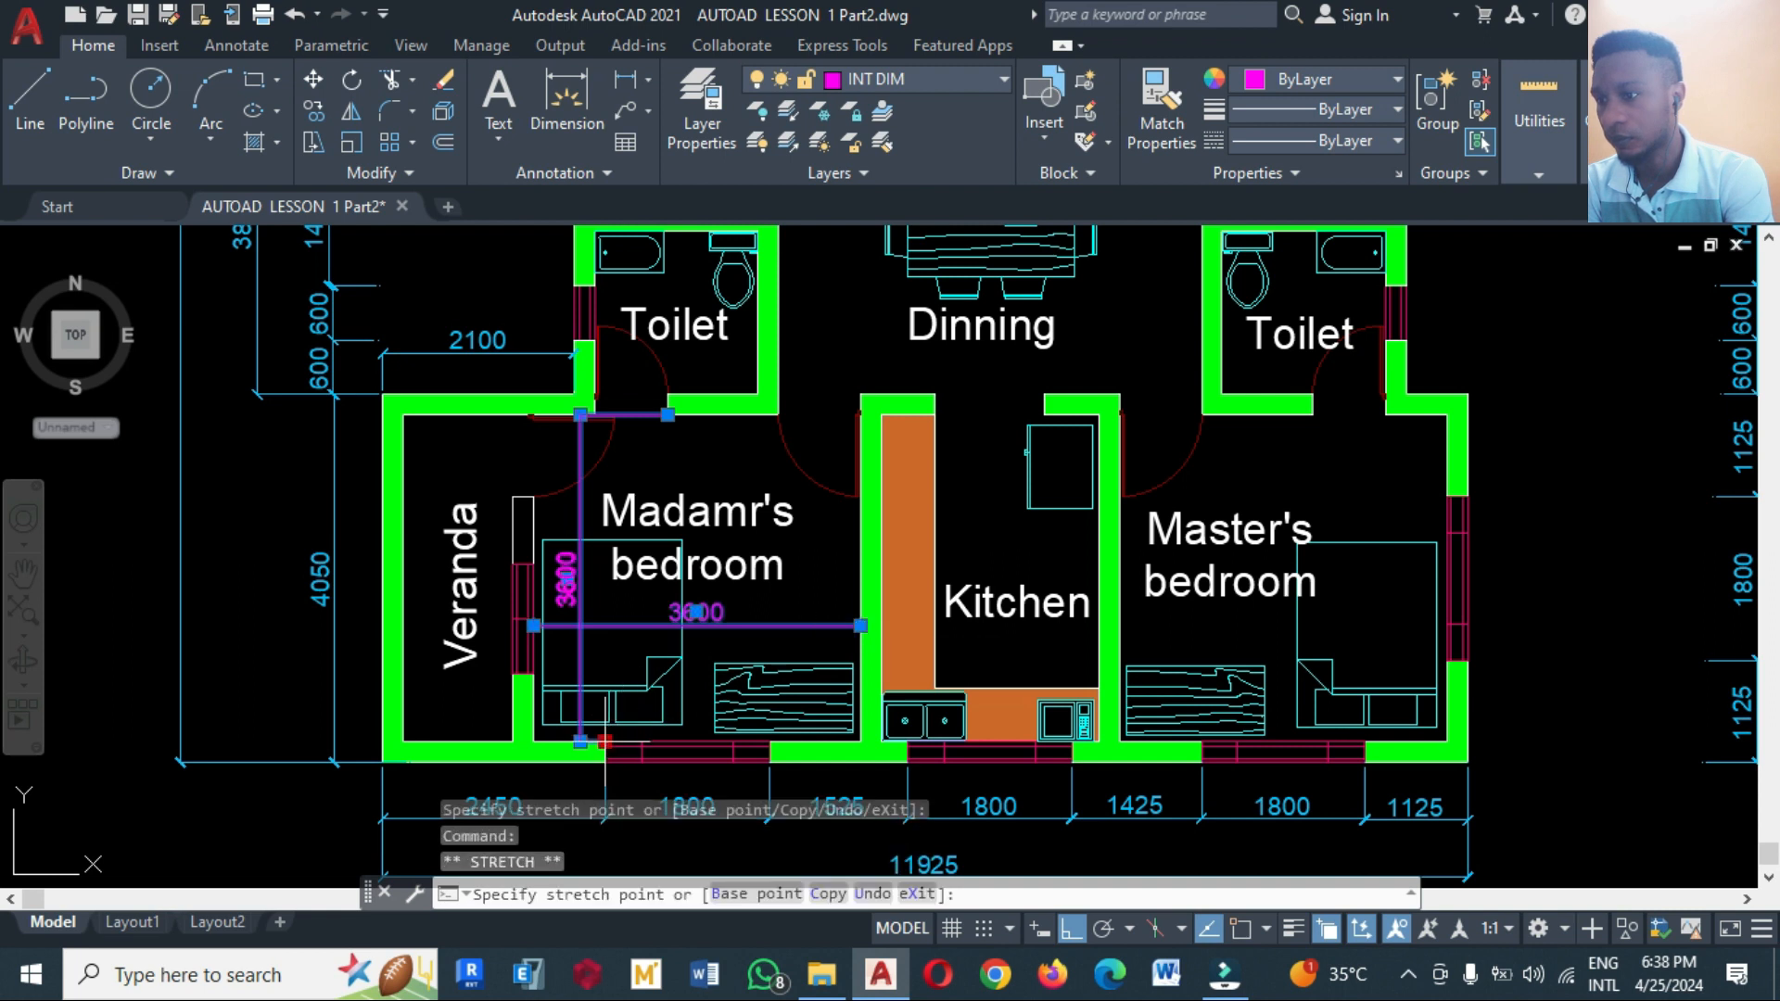
left_click(581, 742)
left_click(667, 415)
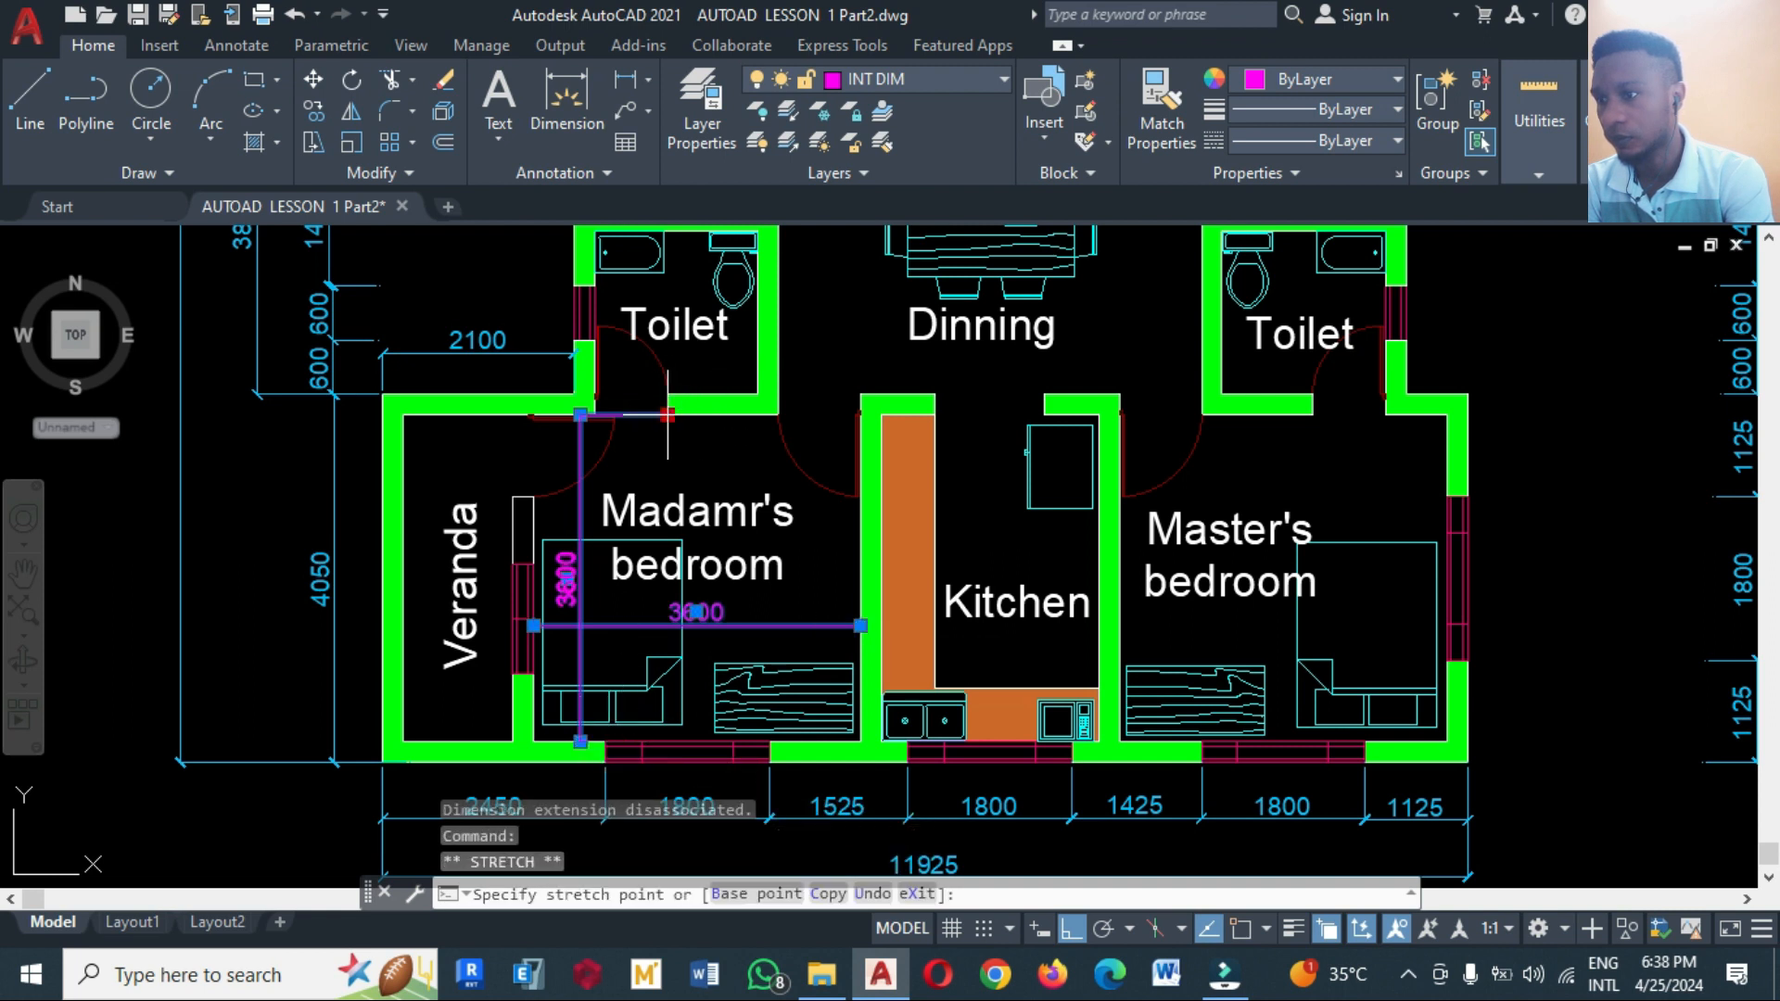
left_click(580, 414)
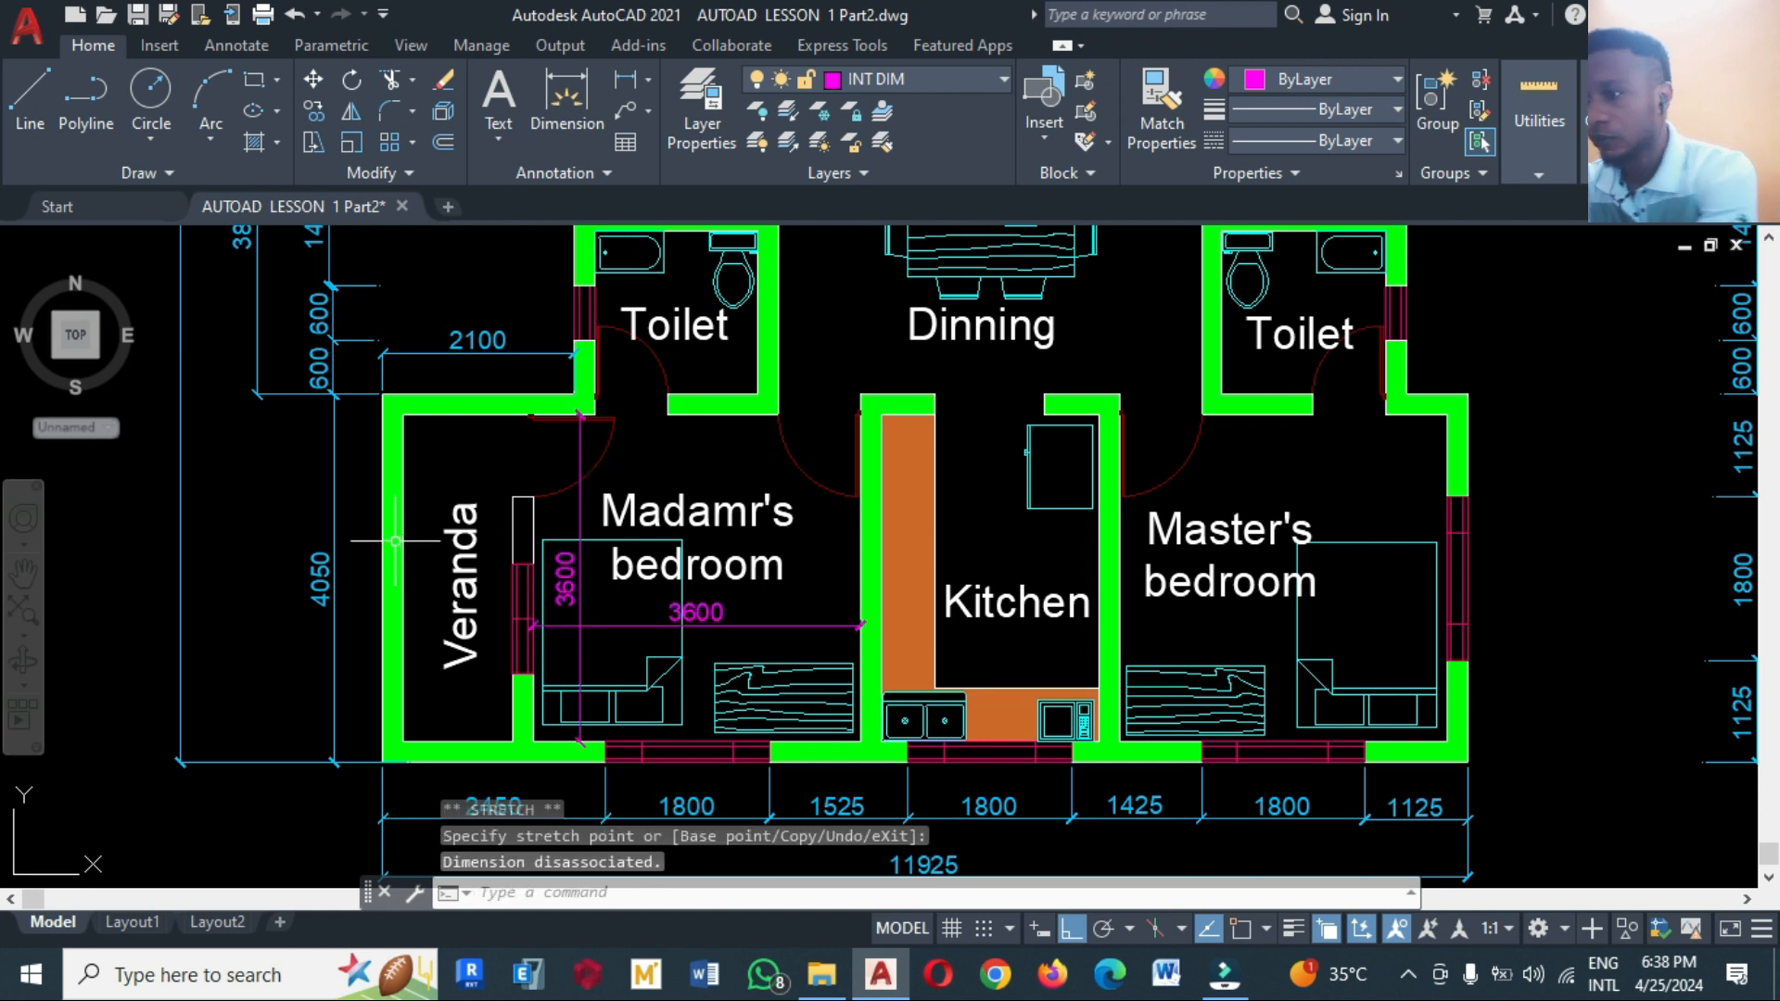
key("Escape")
With object snap on, add a horizontal linear dimension of the inner width of the toilet adjoining Master's bedroom, placed just above its label
scroll(565, 767, "down", 2)
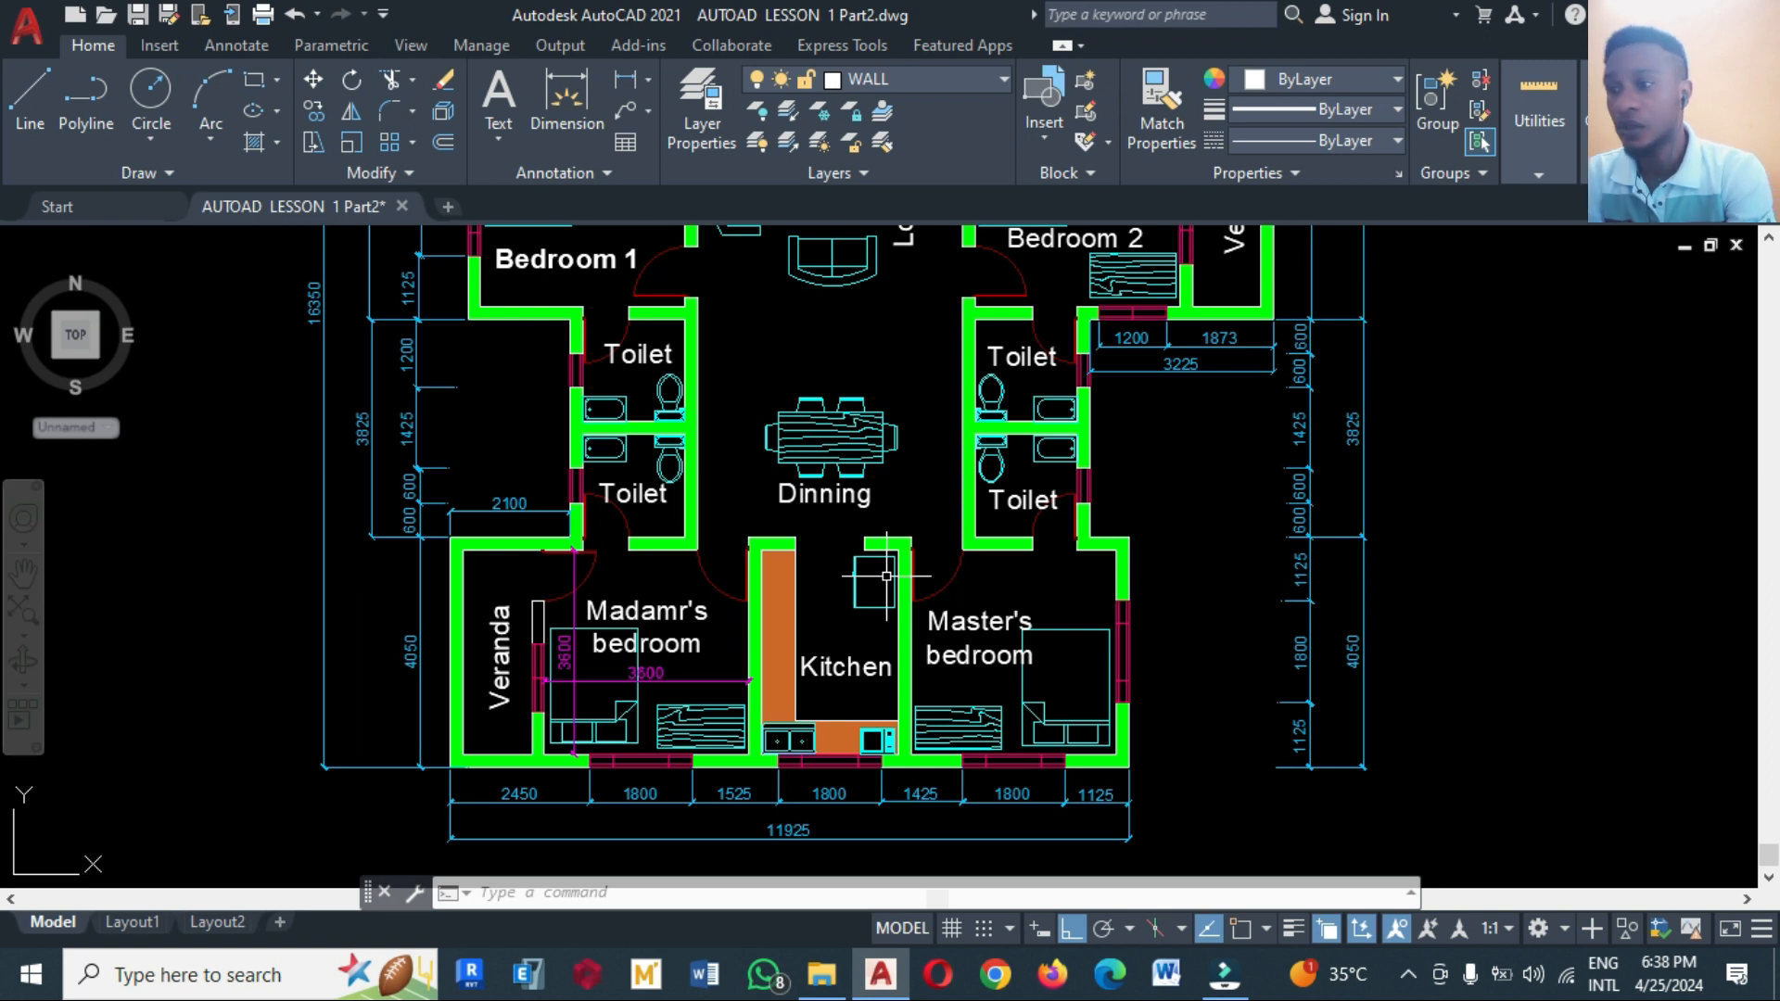
scroll(820, 536, "down", 2)
scroll(614, 753, "up", 2)
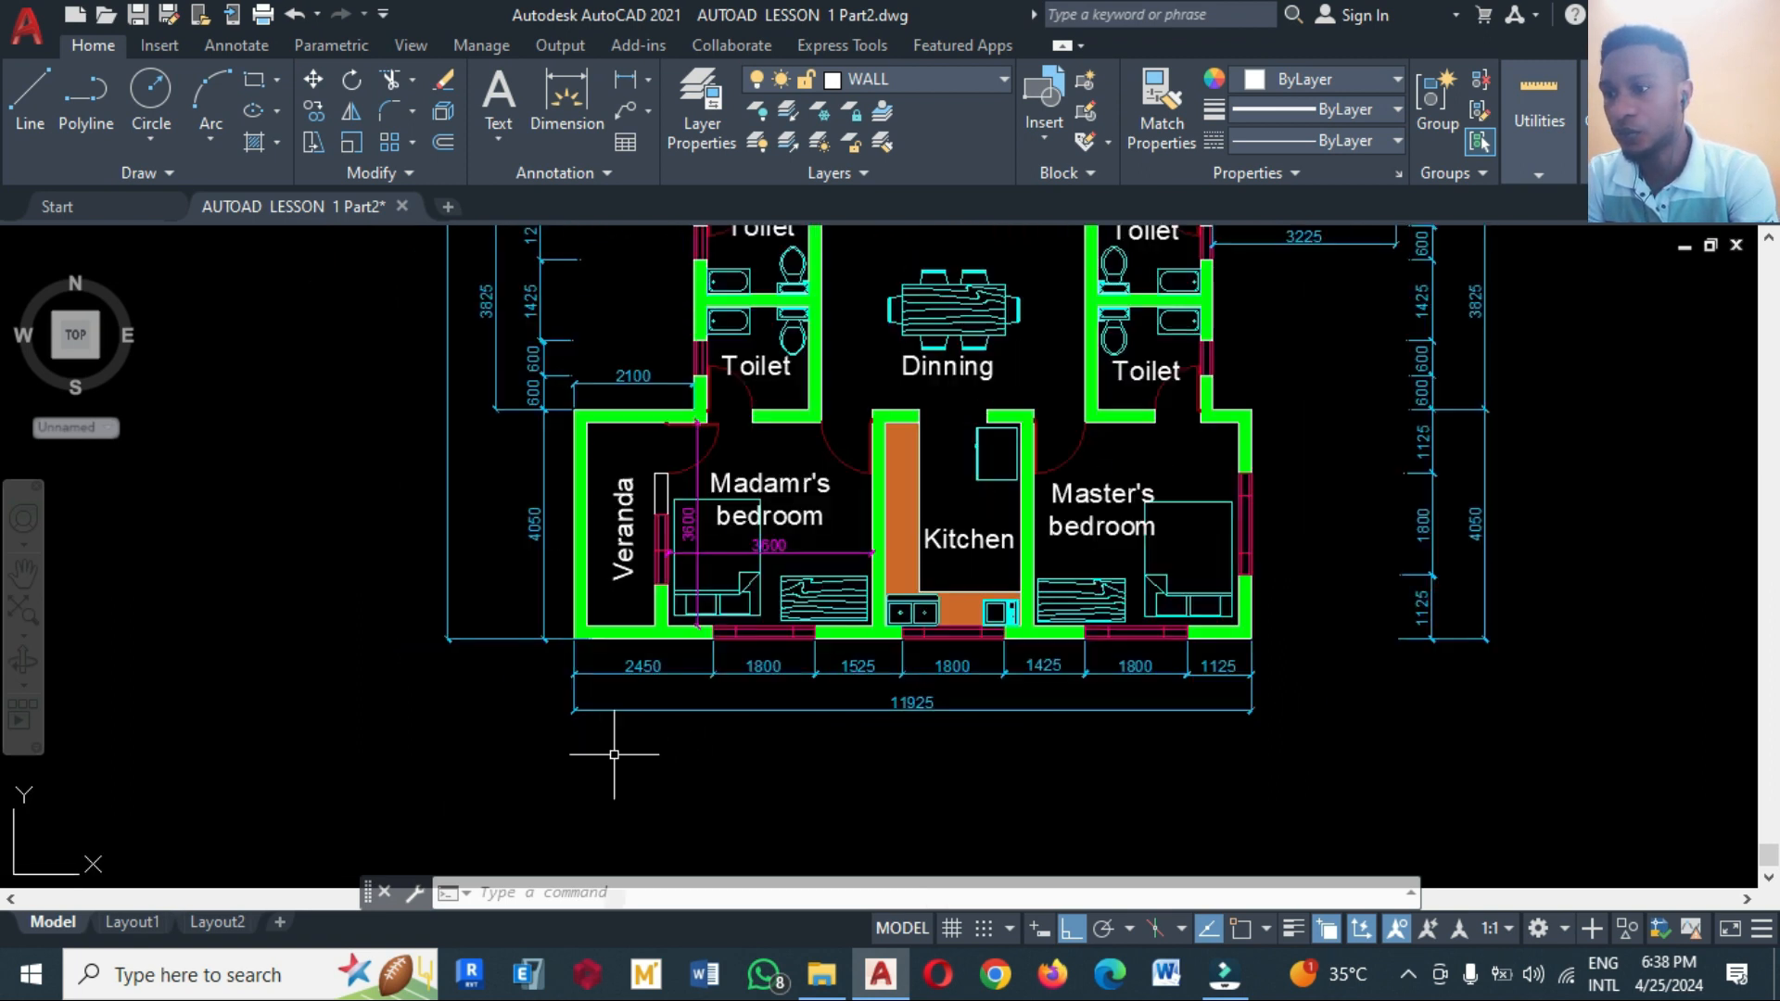
scroll(1003, 487, "down", 1)
left_click(644, 80)
scroll(769, 543, "down", 2)
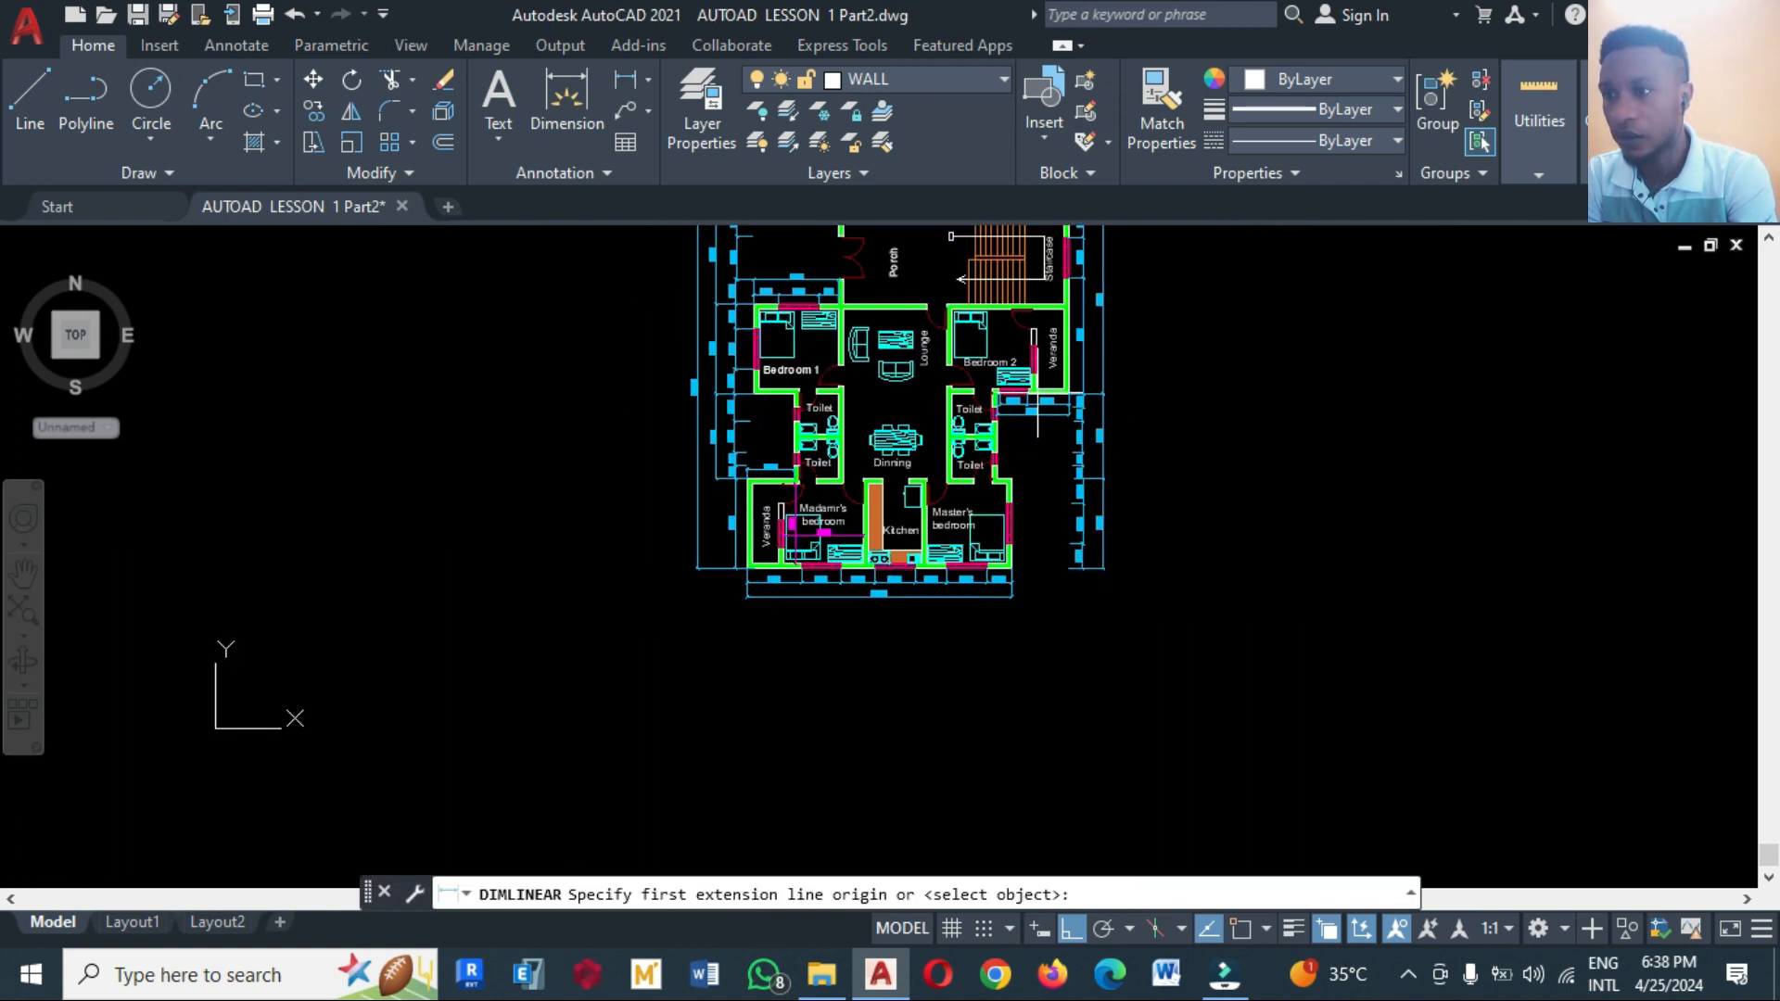
scroll(1037, 408, "up", 3)
scroll(756, 737, "up", 1)
scroll(705, 746, "up", 1)
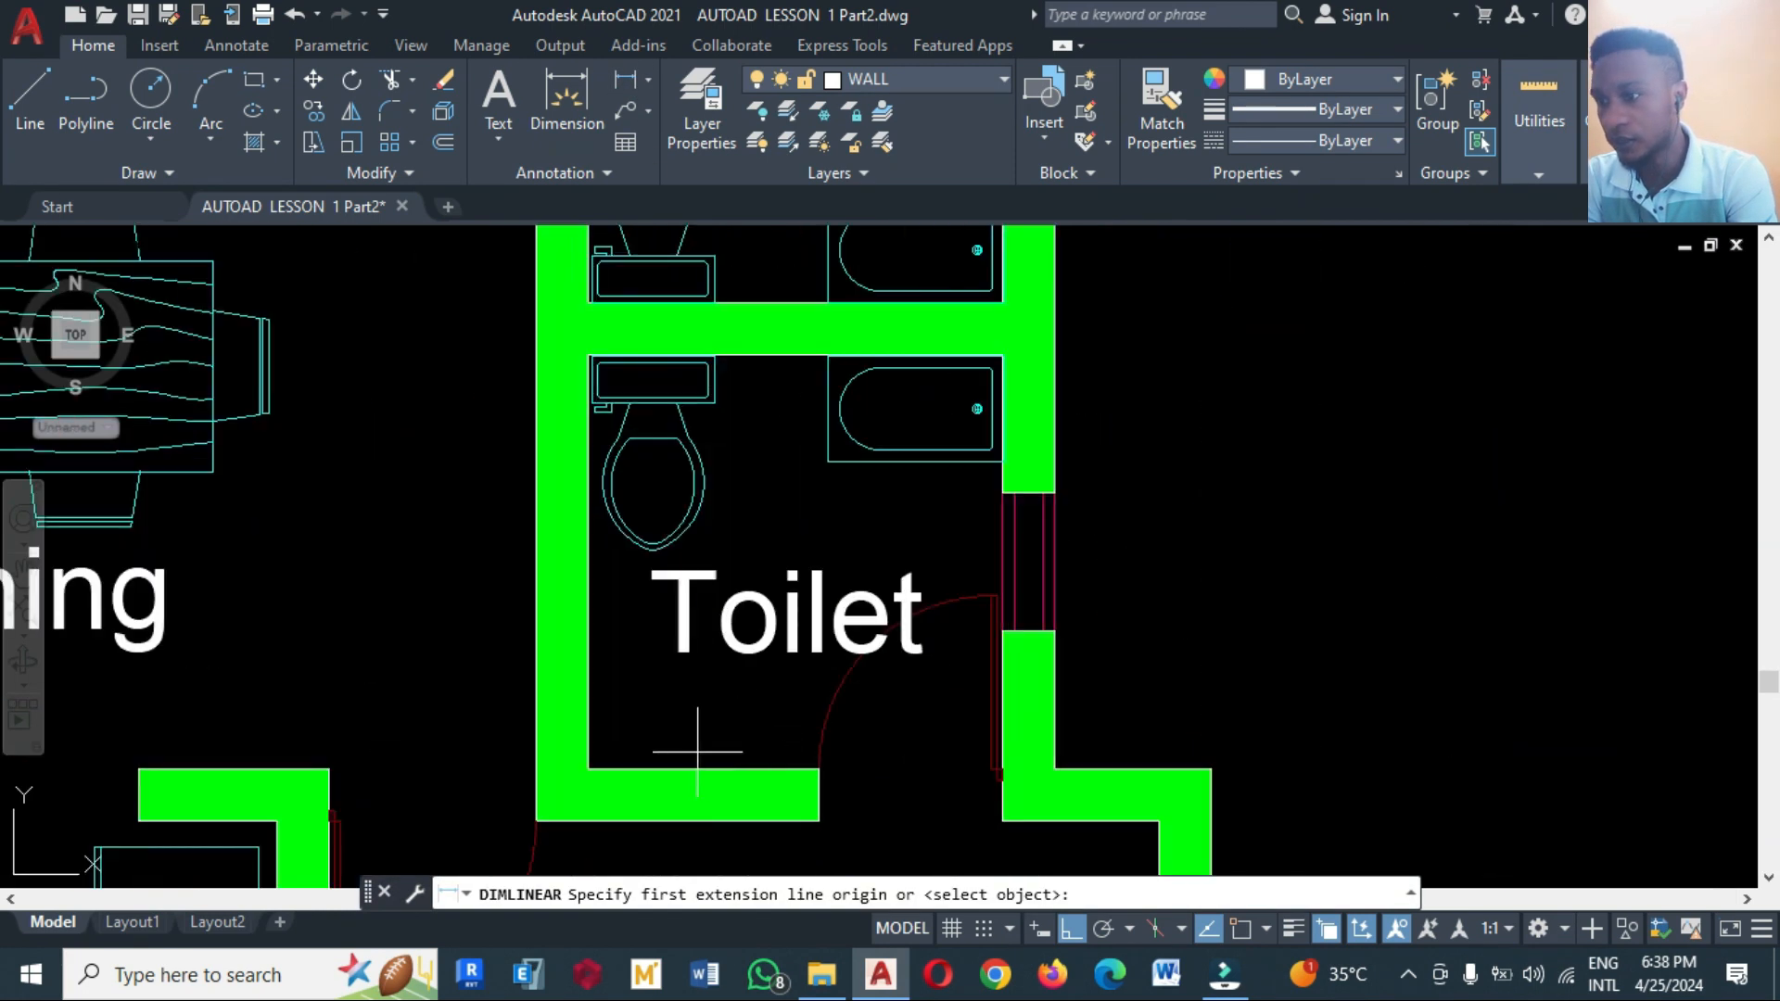
left_click(1241, 929)
left_click(590, 768)
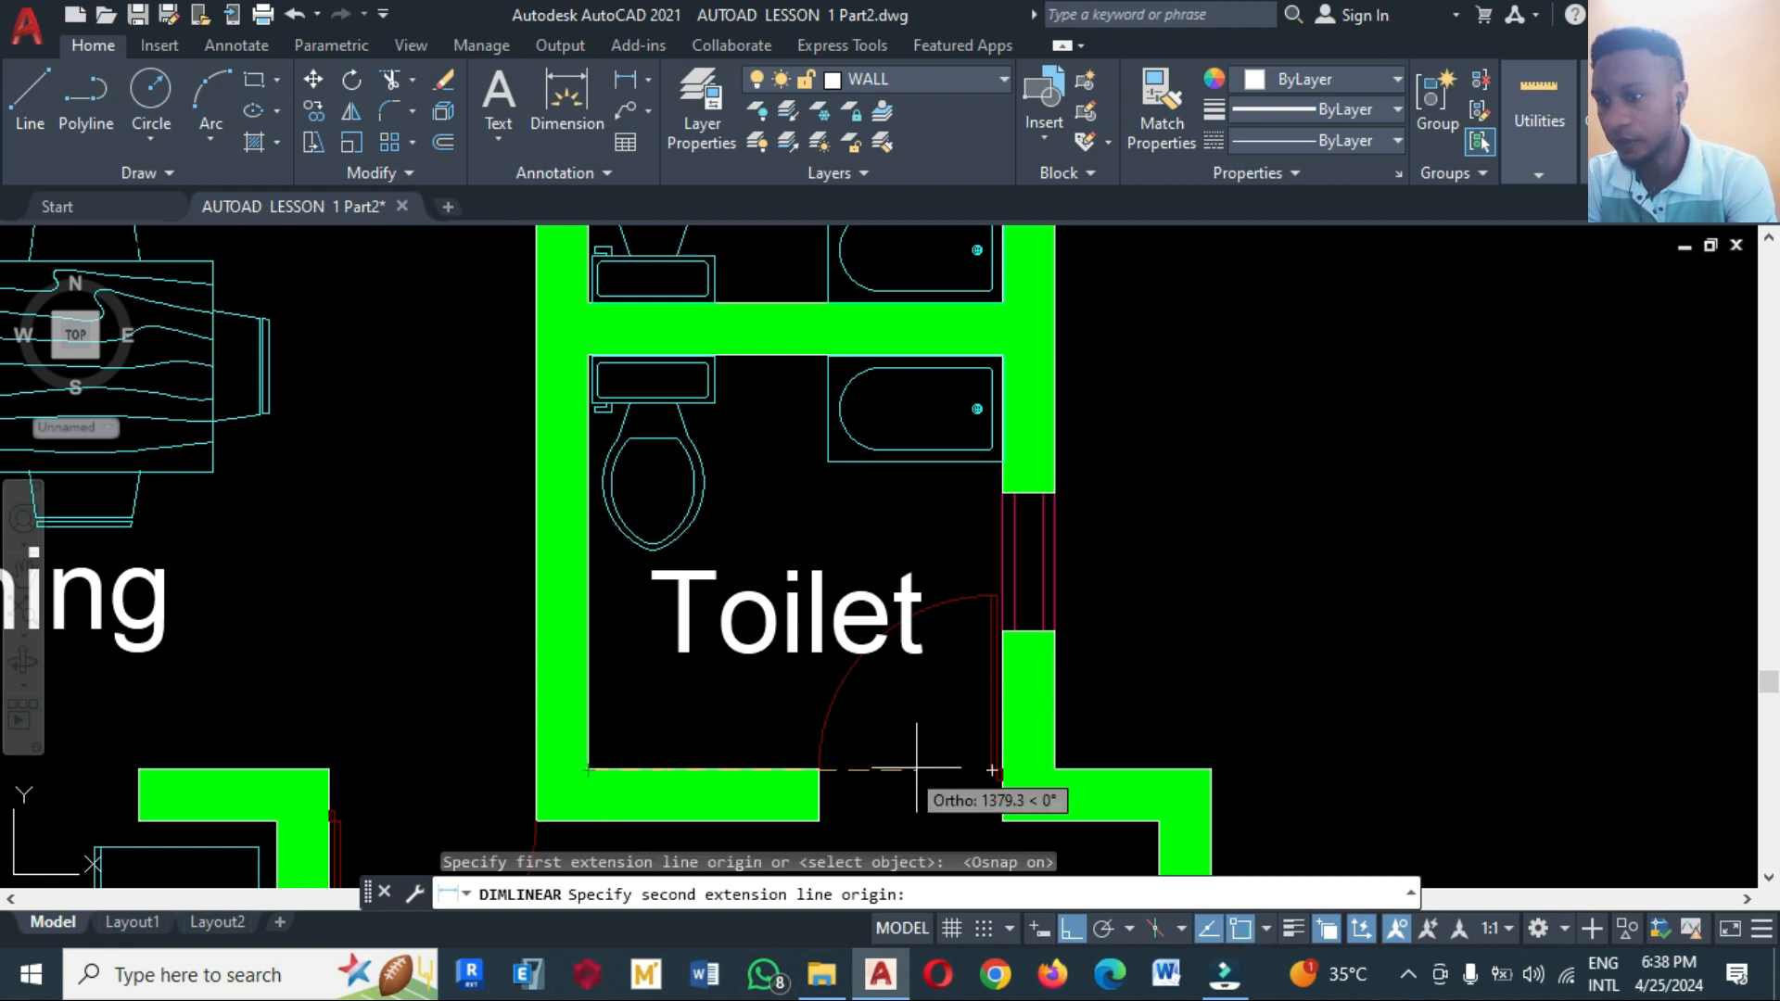
left_click(1003, 769)
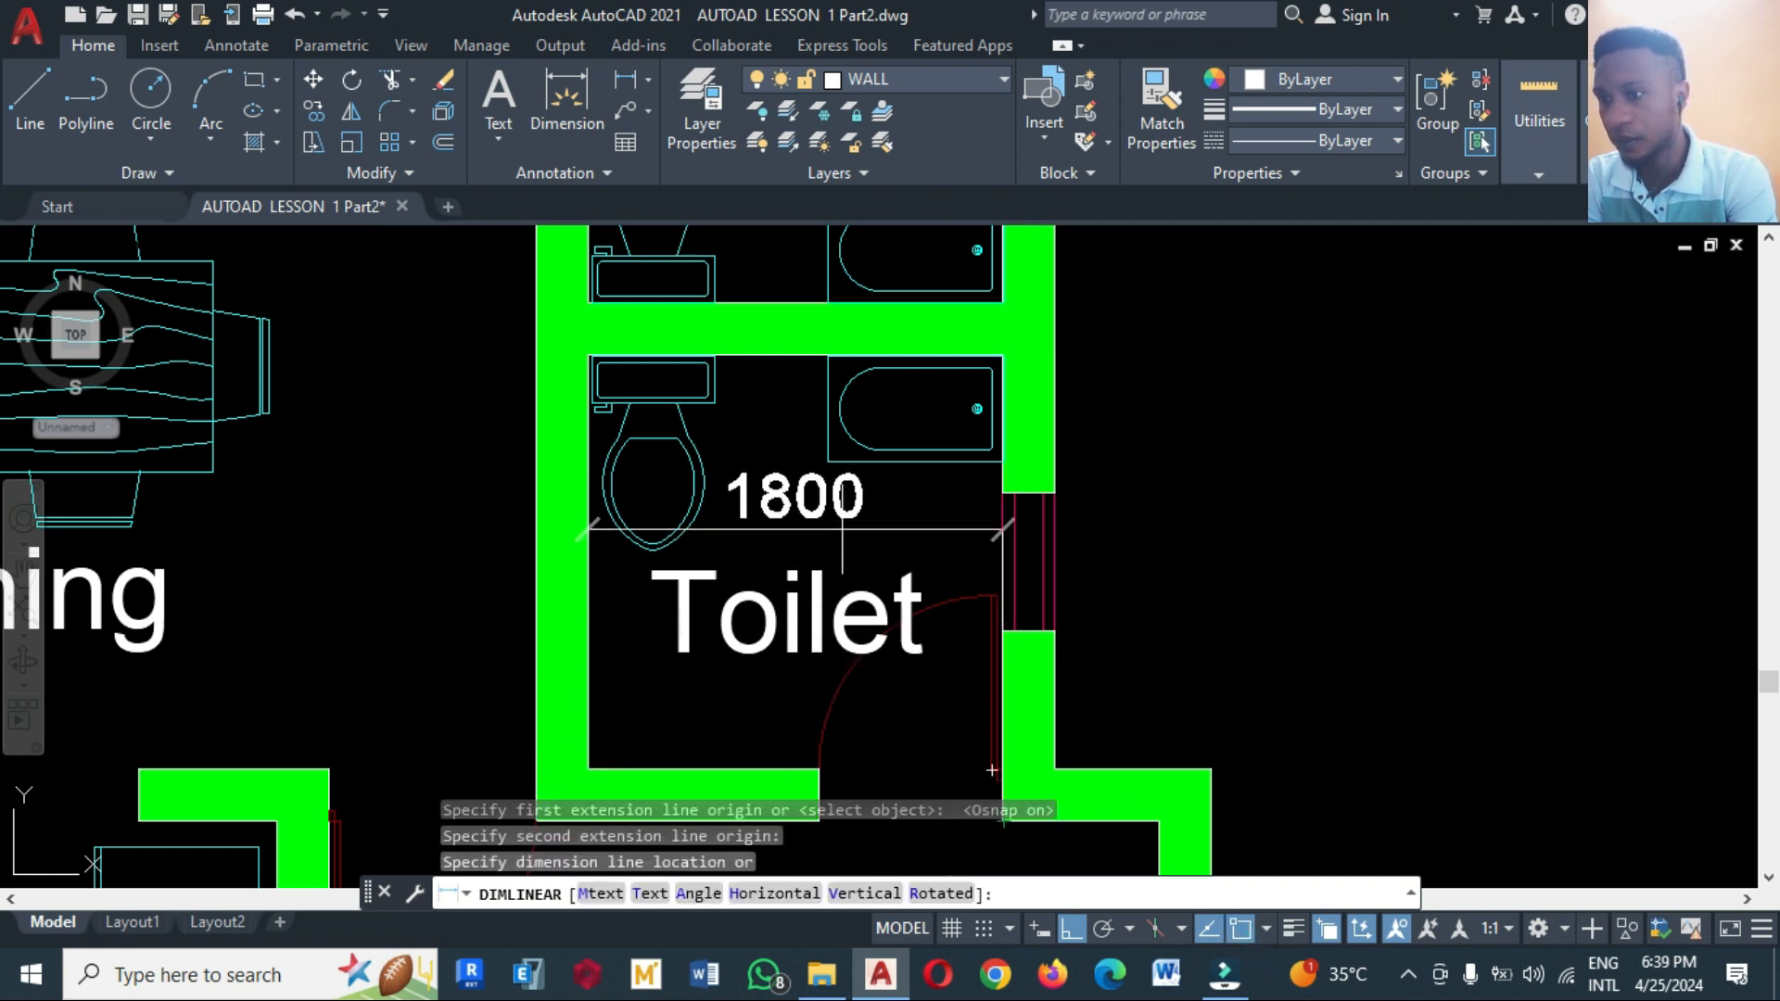
left_click(883, 570)
Add a vertical linear dimension of the same toilet's inner depth, placed near its window wall
key("Return")
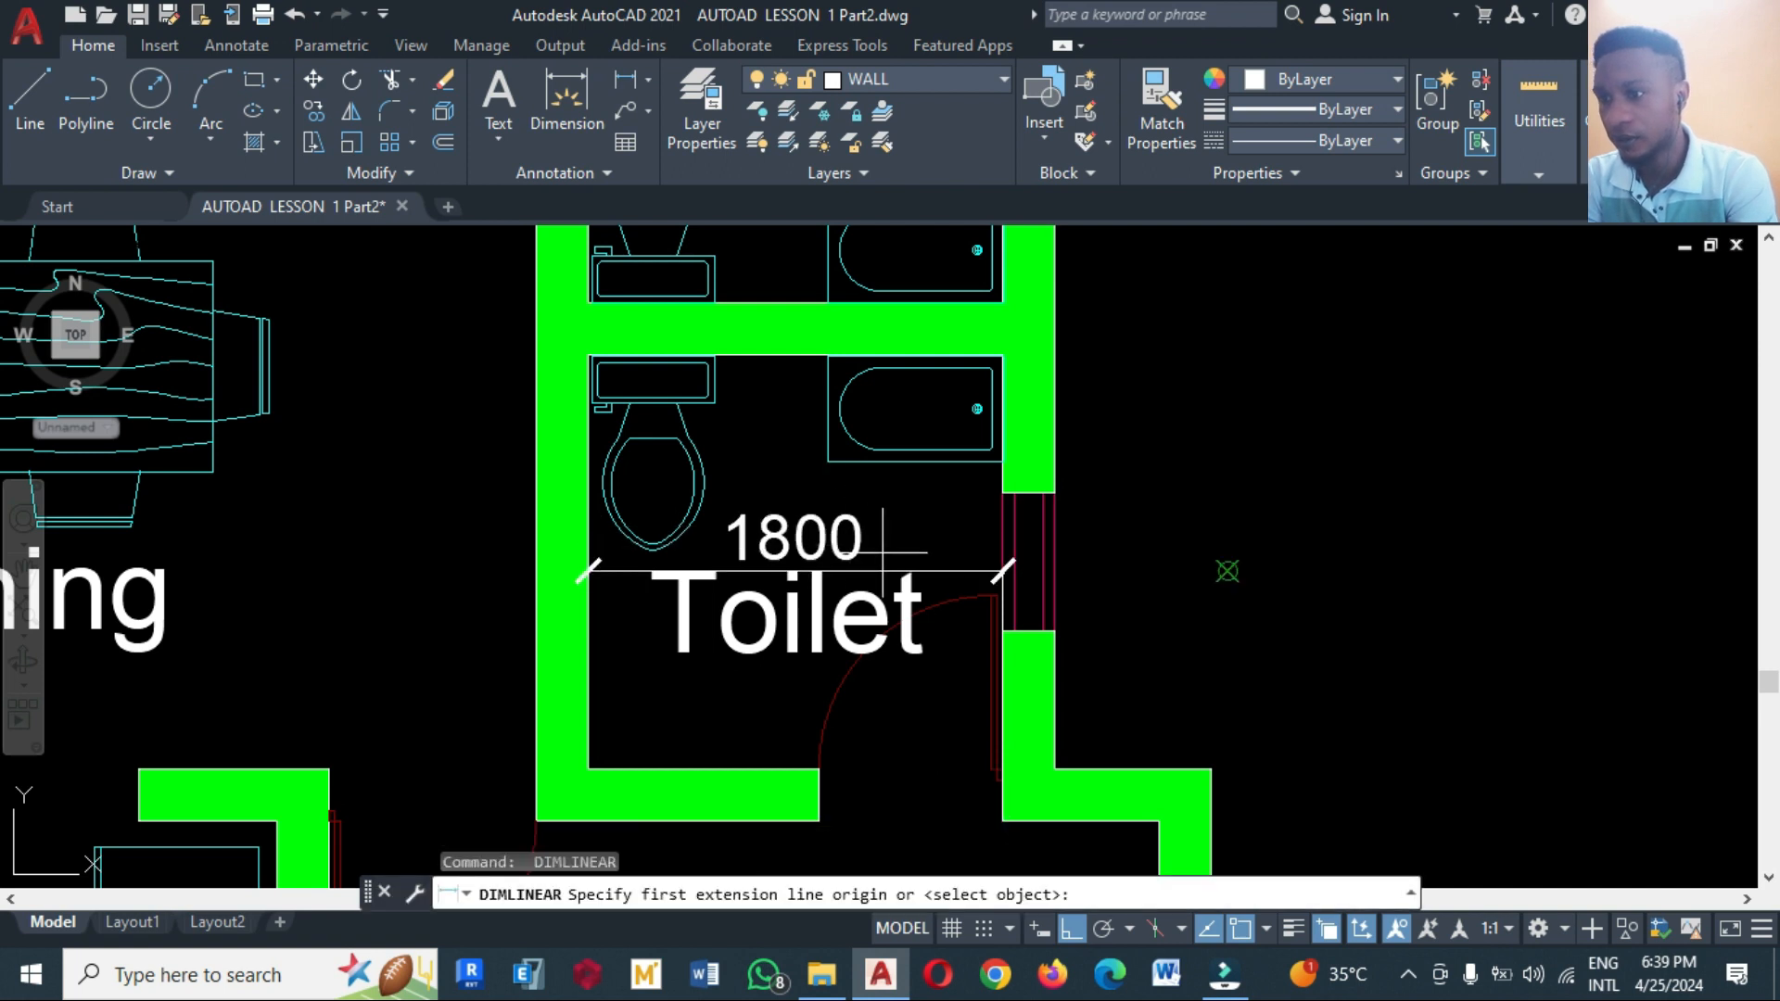
left_click(819, 768)
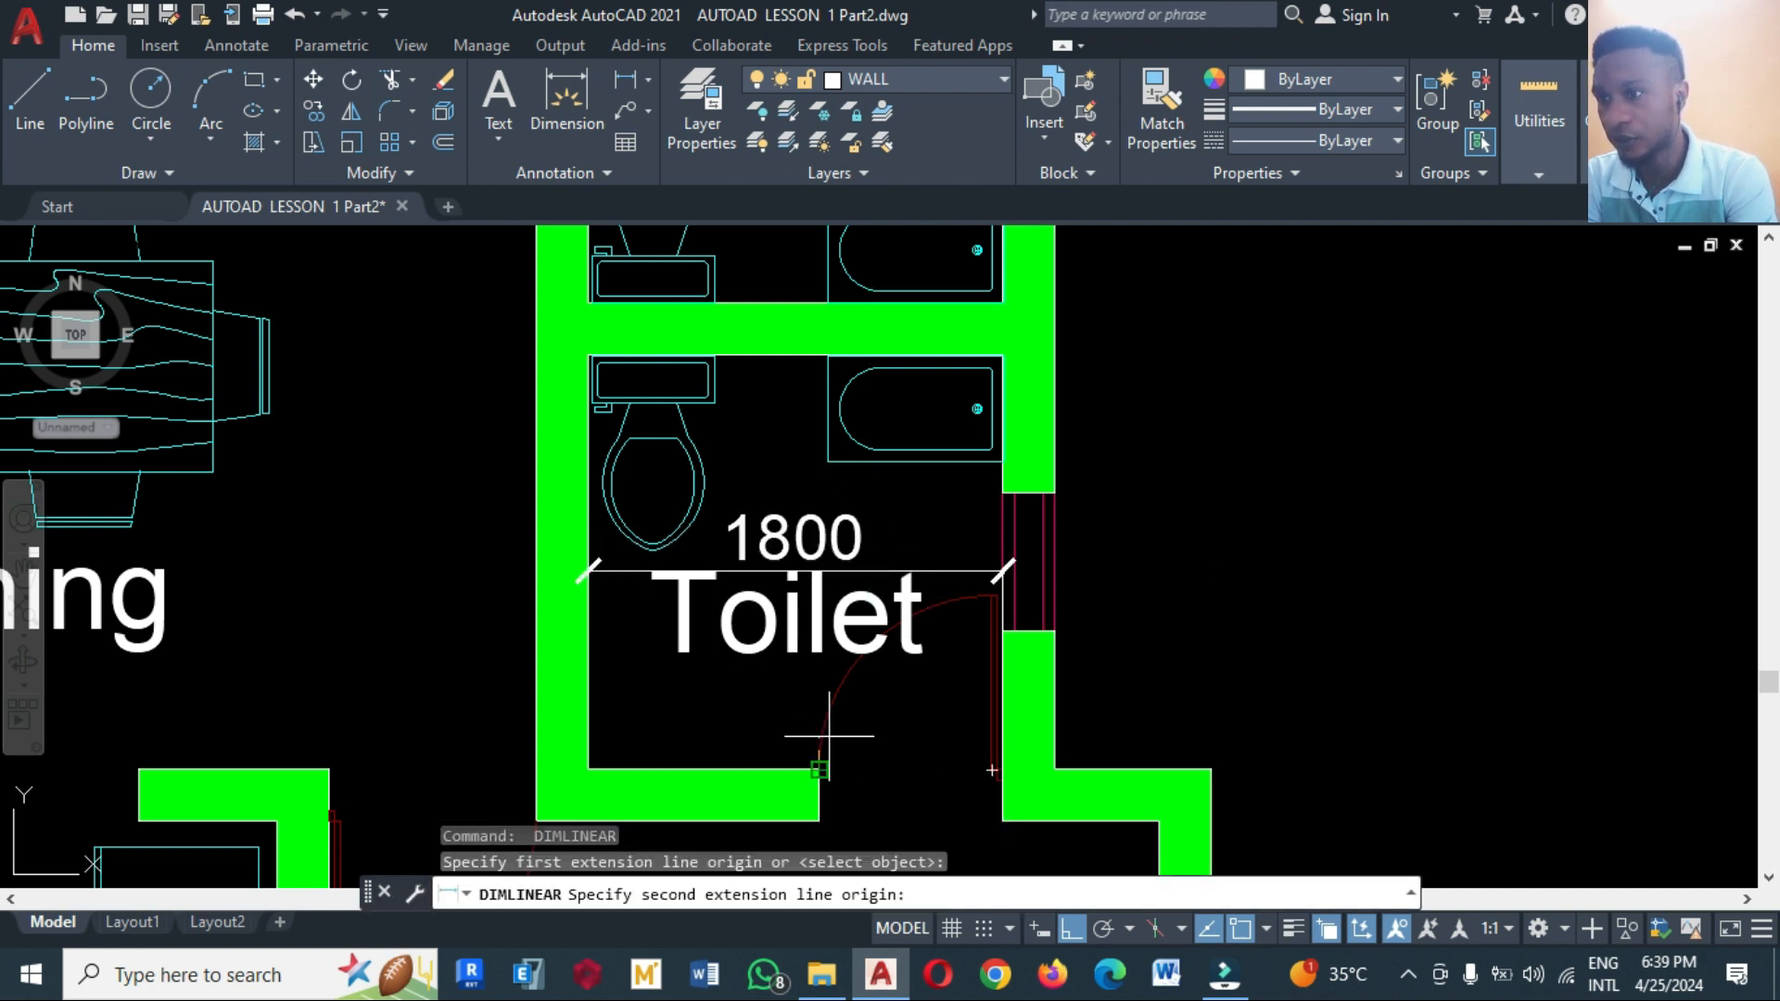
left_click(1003, 354)
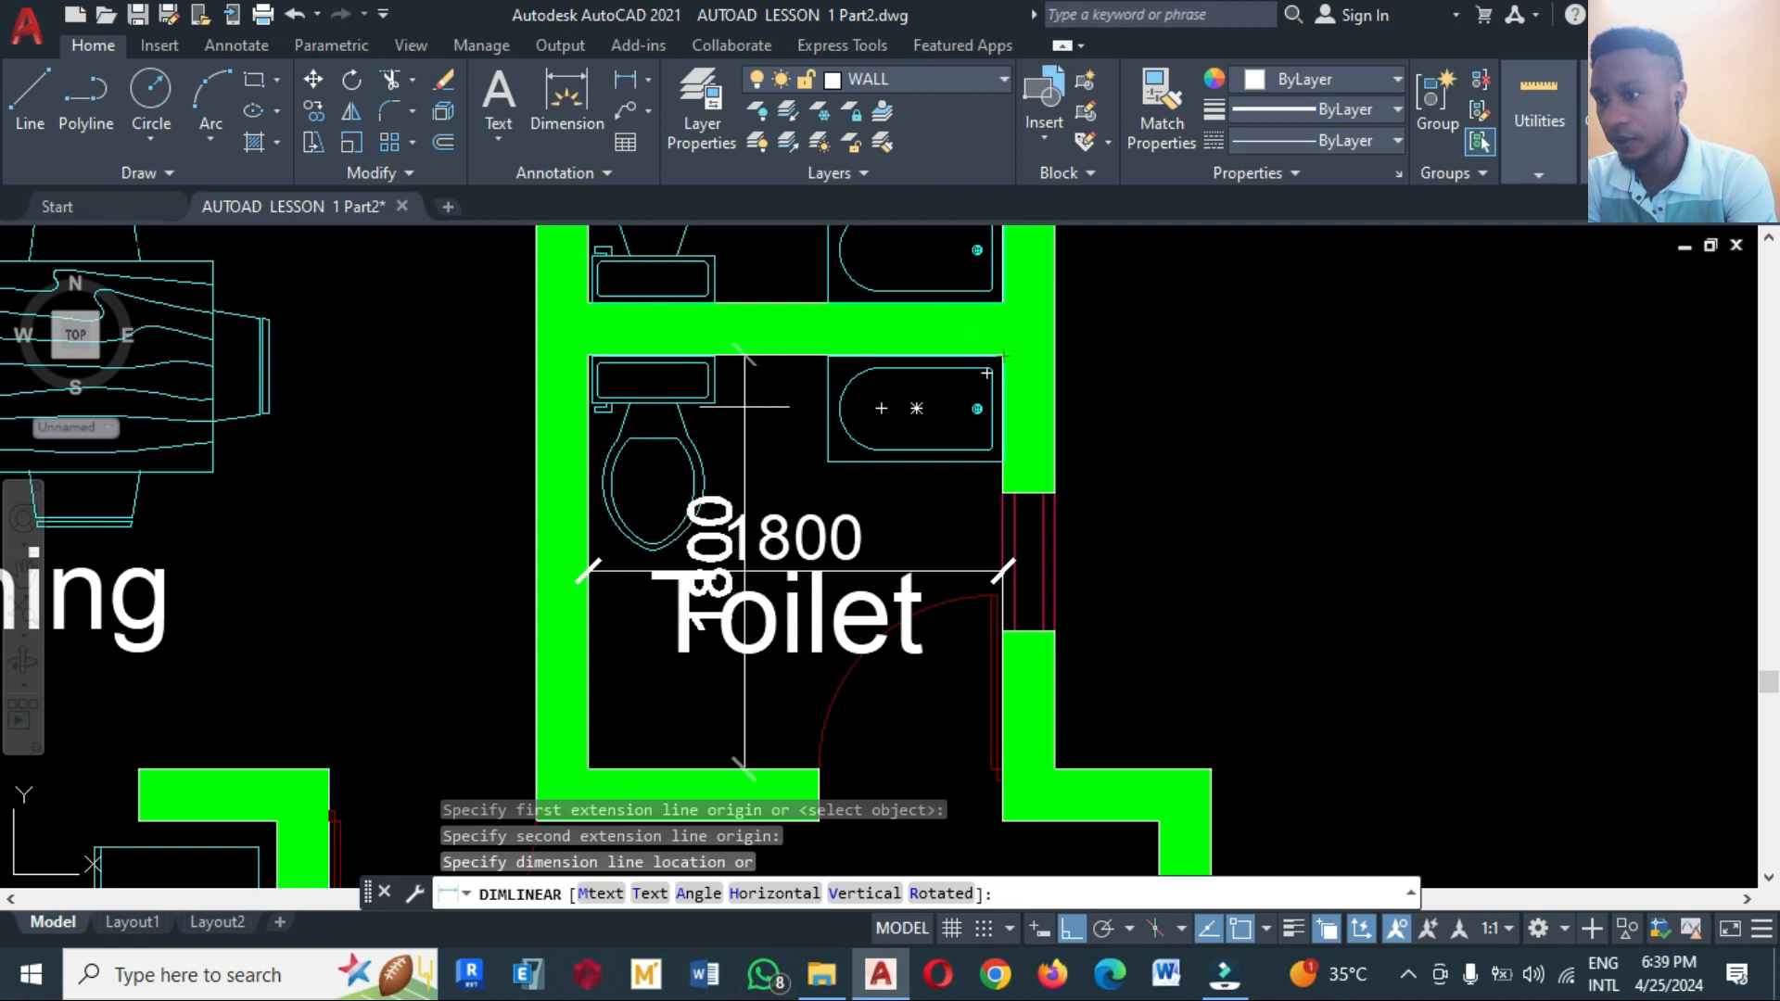
left_click(952, 570)
Move the Toilet label horizontally toward the Dinning-side wall, clear of the vertical dimension text
type("M")
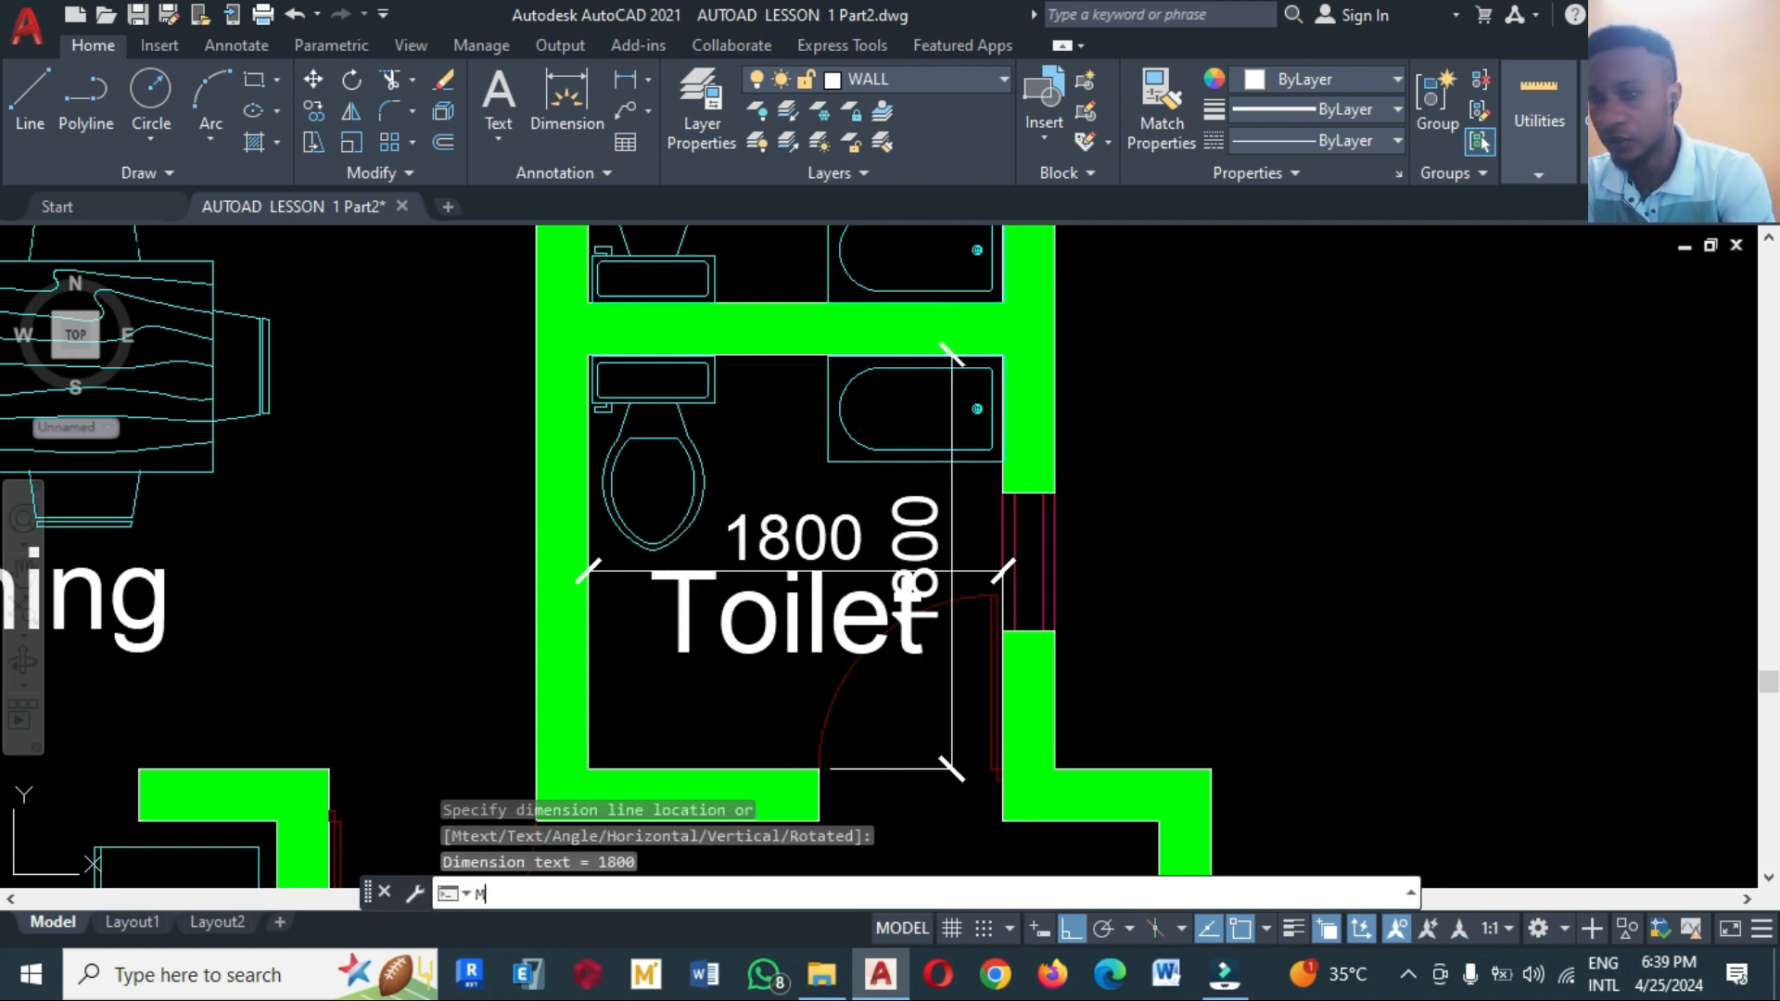
key("Return")
left_click(799, 620)
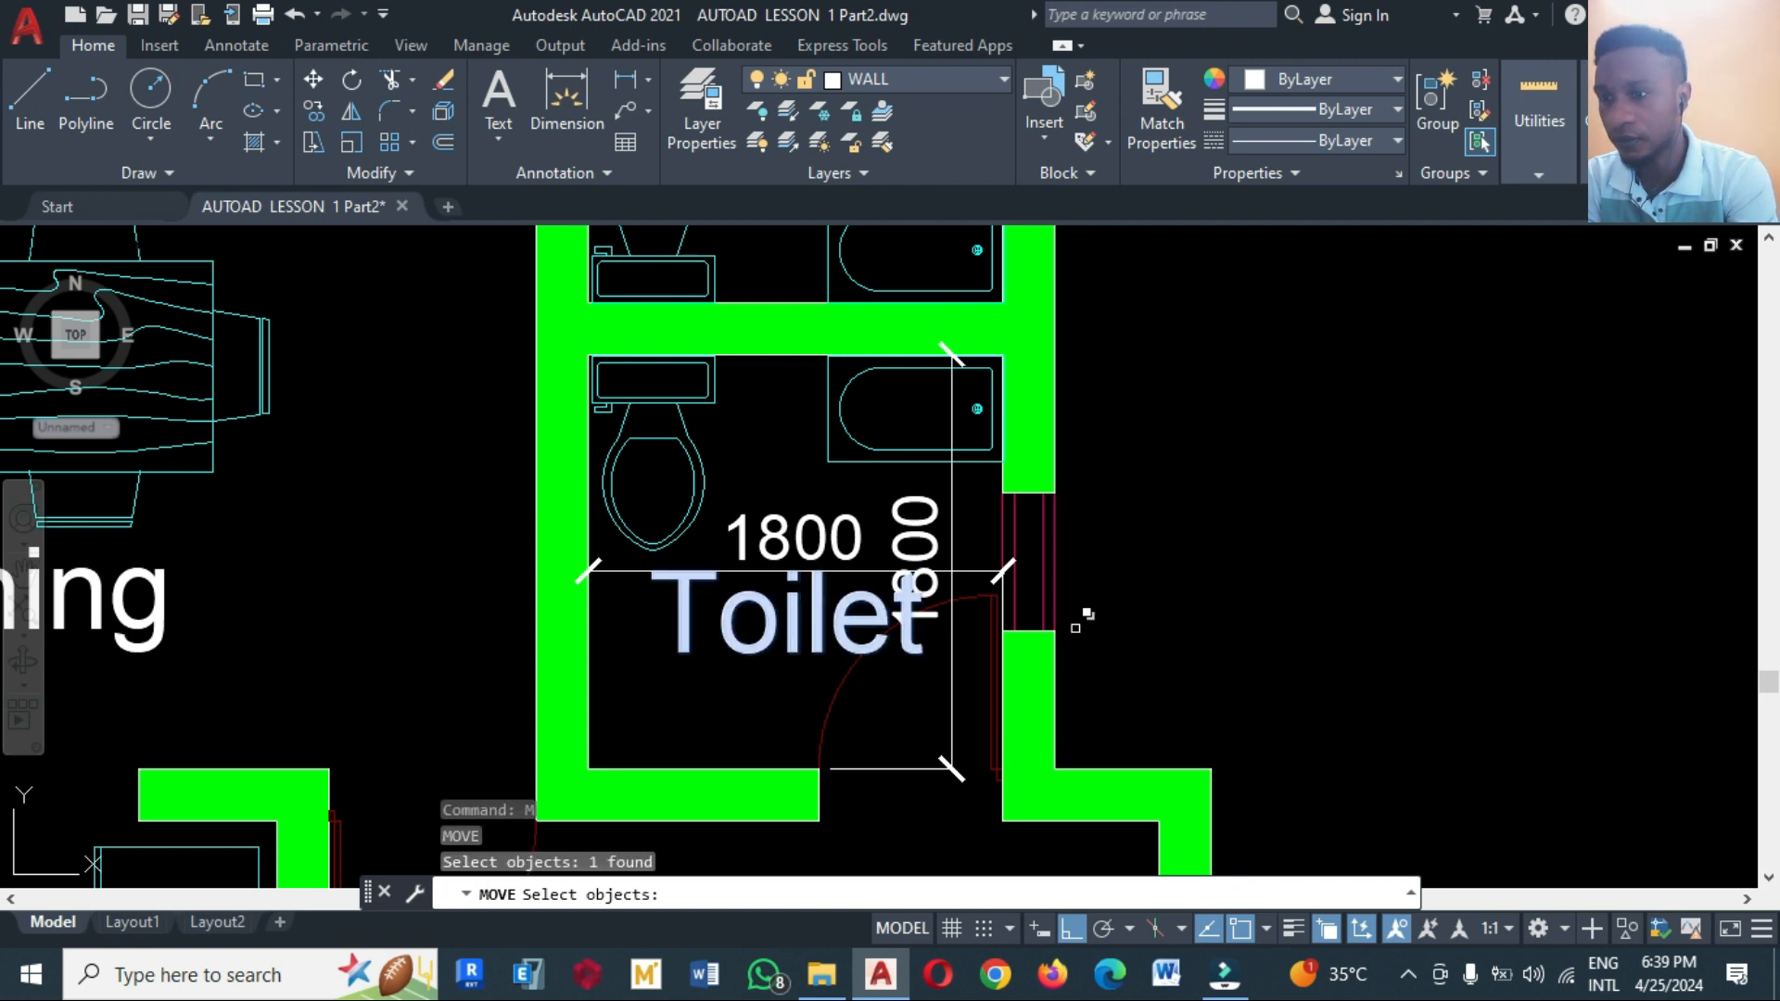
key("Return")
left_click(1271, 635)
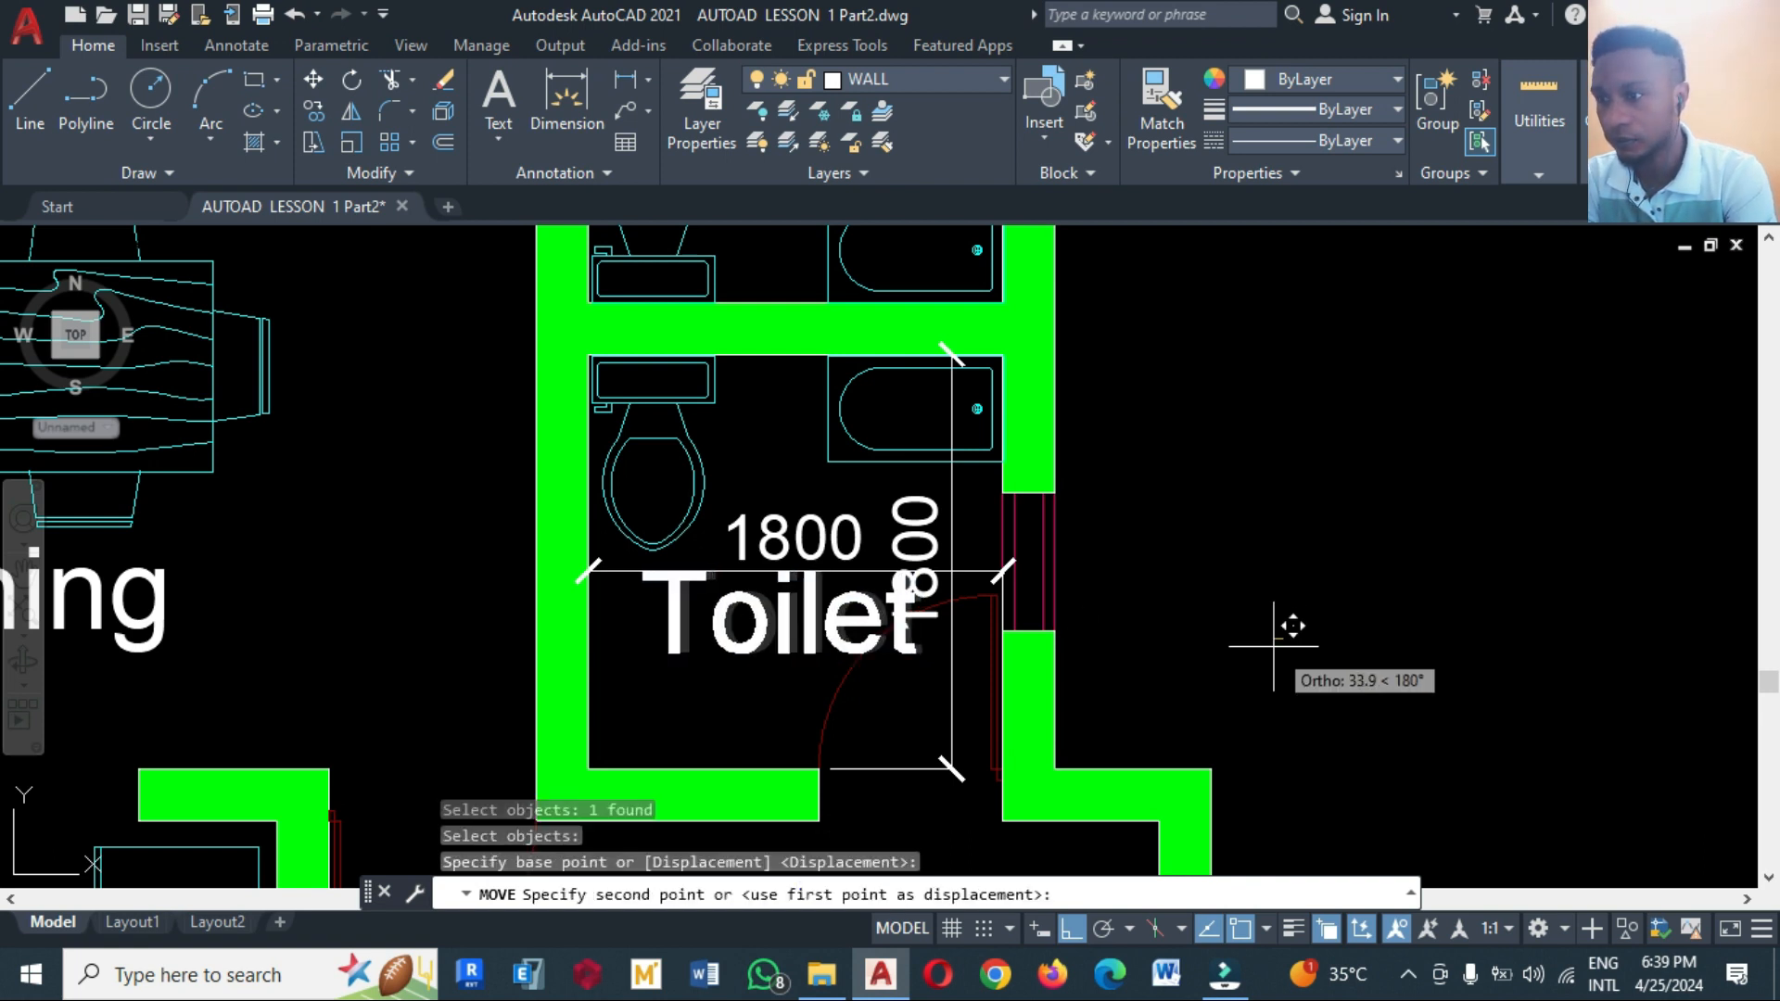
left_click(1205, 686)
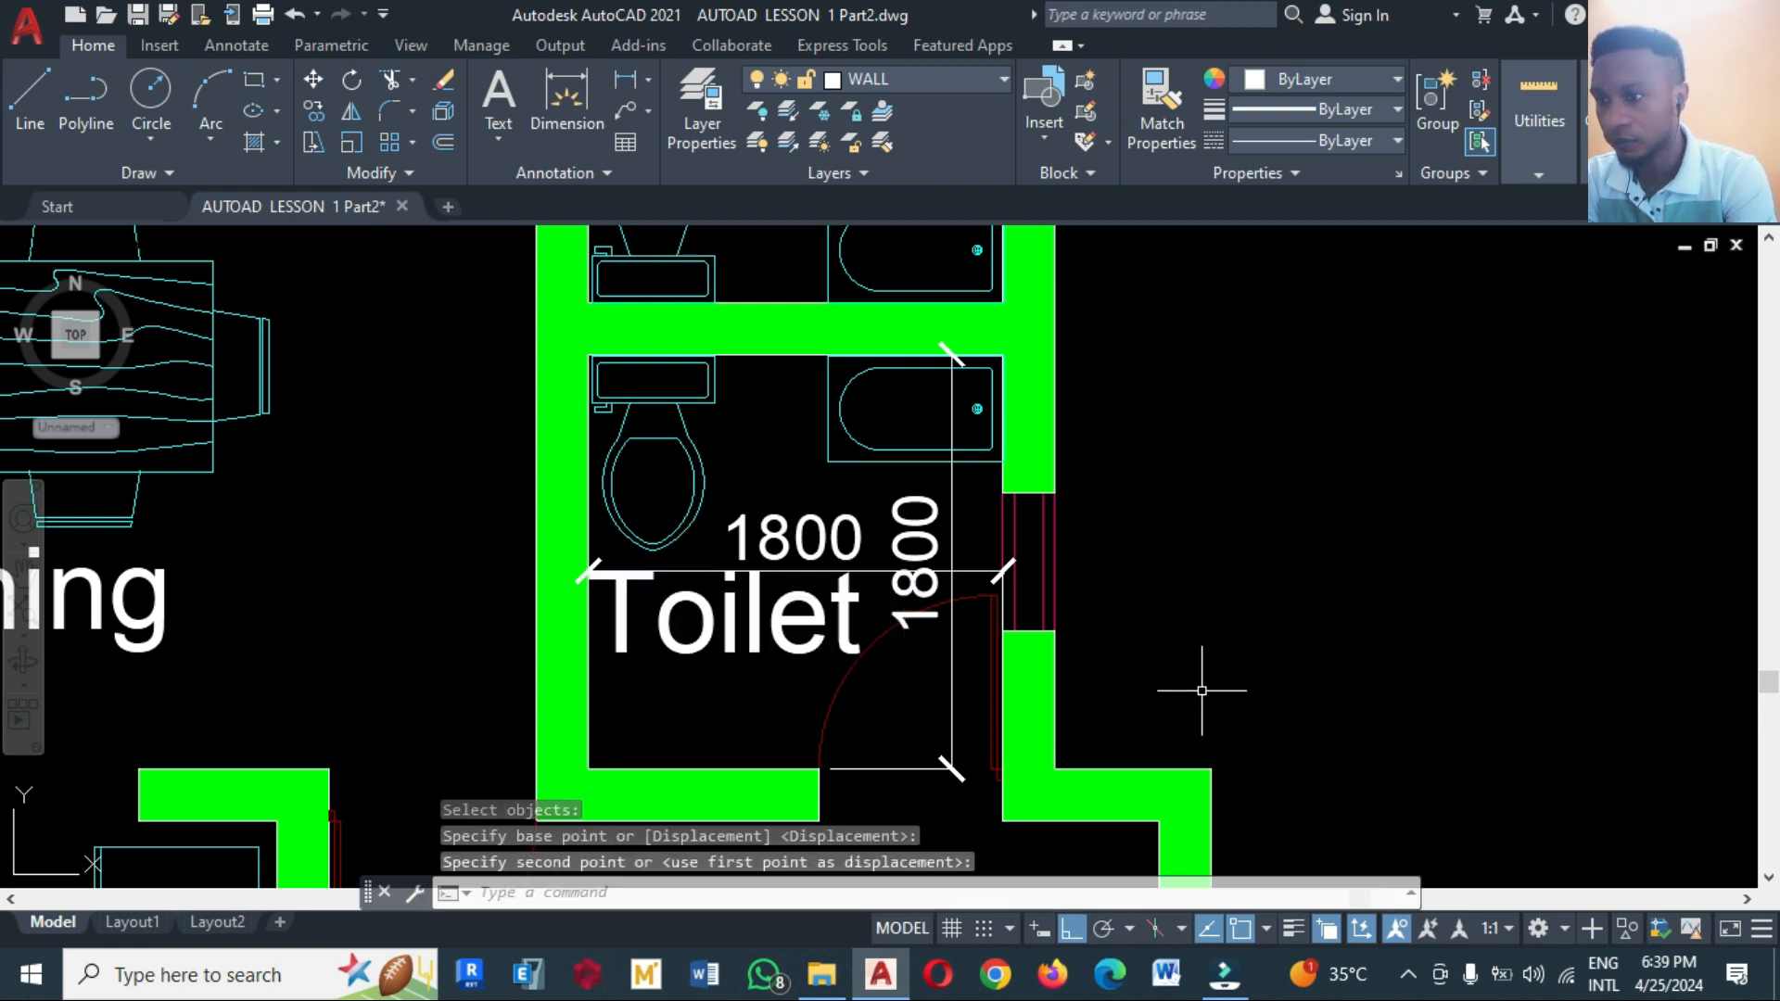
Move the toilet's horizontal and vertical dimensions to the INT DIM layer and deselect them
left_click(914, 547)
left_click(842, 543)
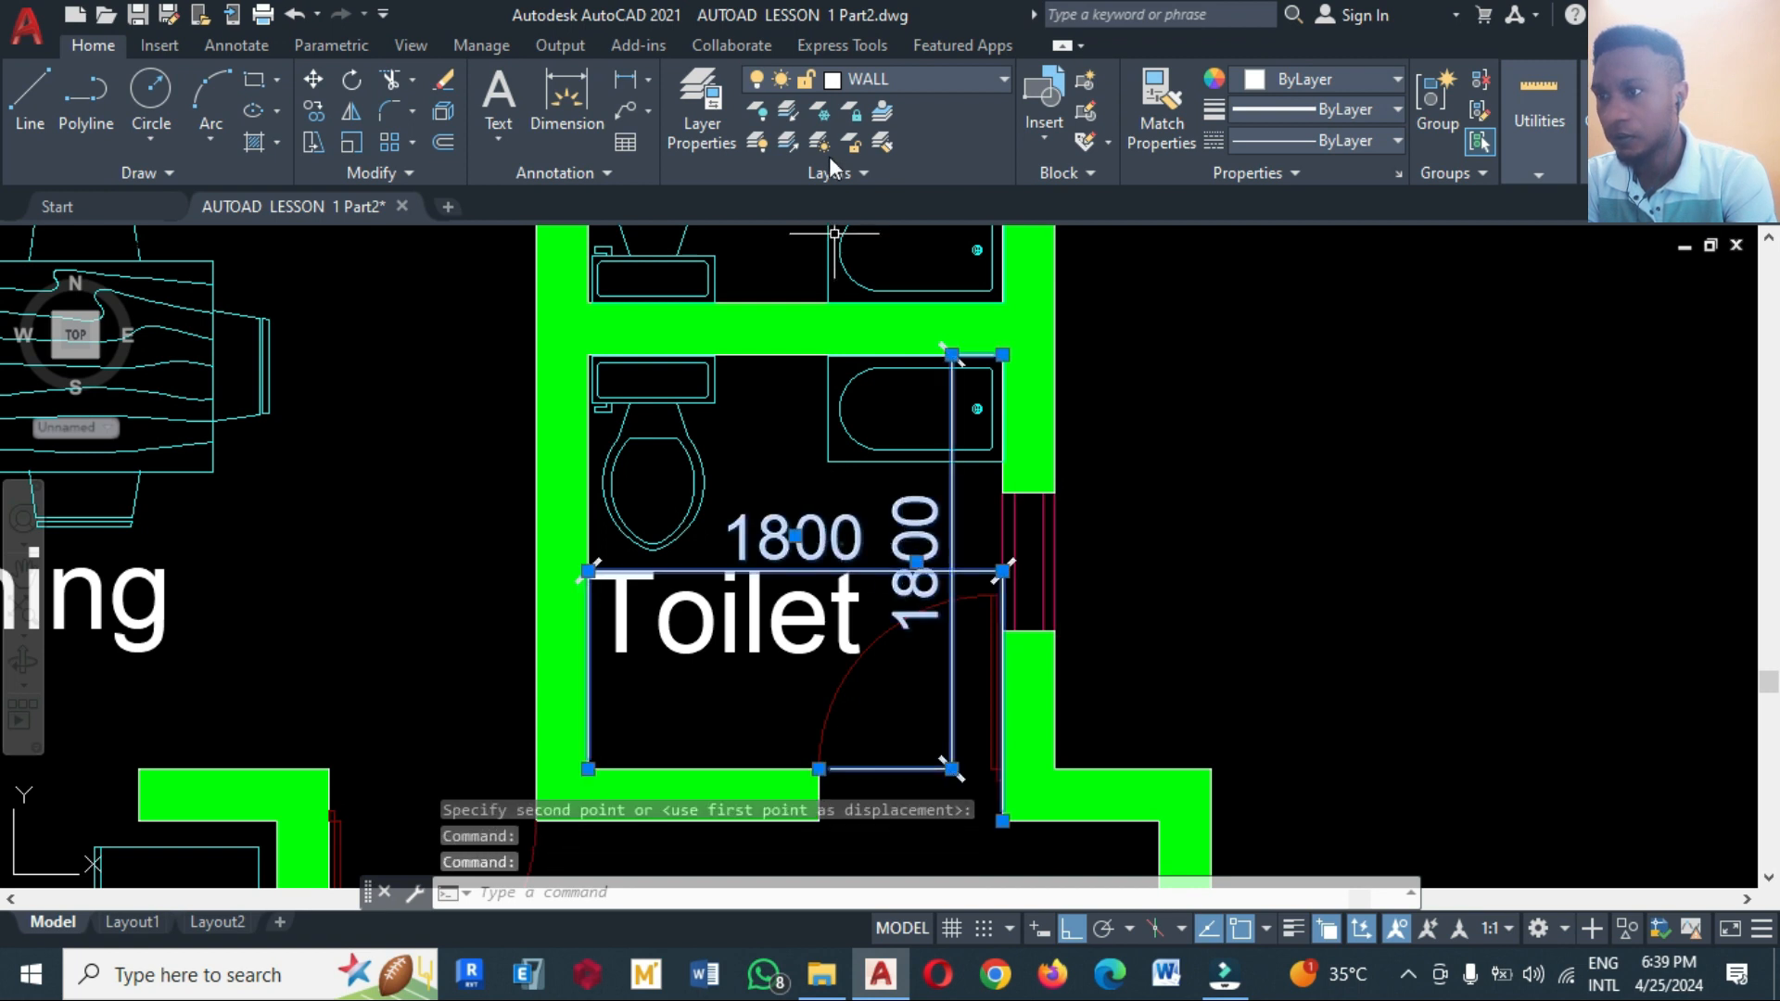
left_click(871, 82)
left_click(871, 267)
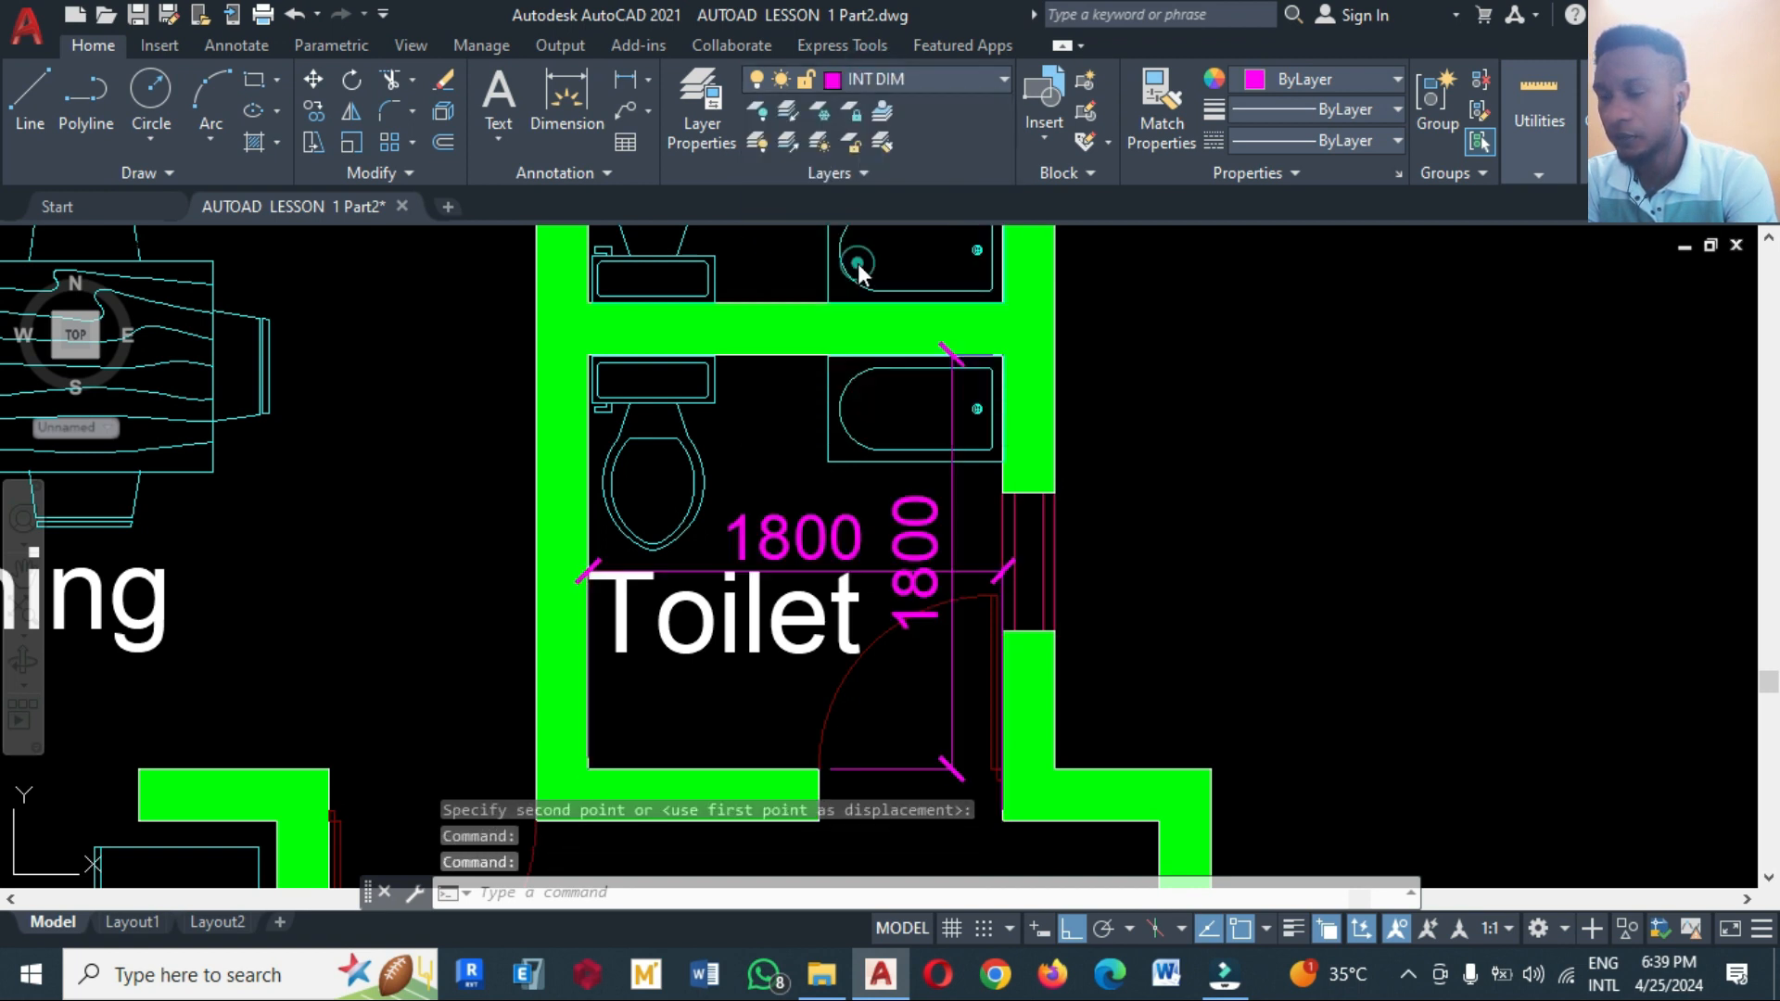
key("Escape")
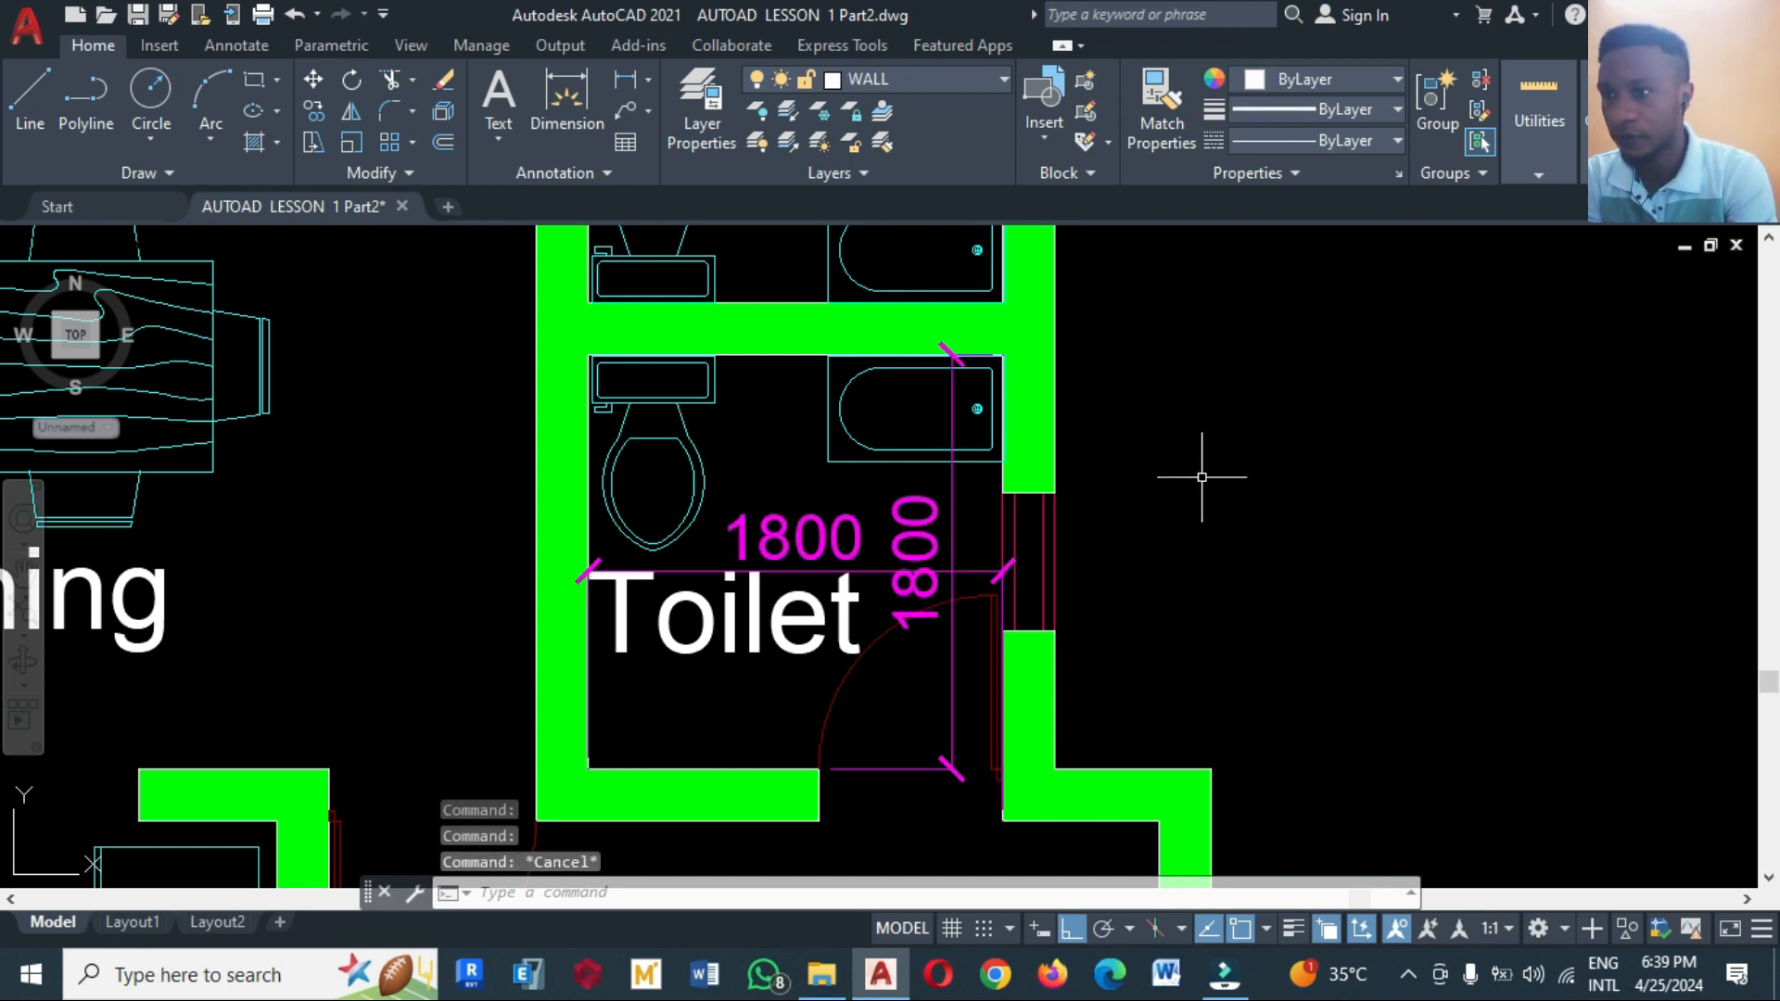
Stretch the lower extension origin of the toilet's vertical dimension and both origins of its horizontal dimension onto their dimension lines, and deselect them
left_click(869, 770)
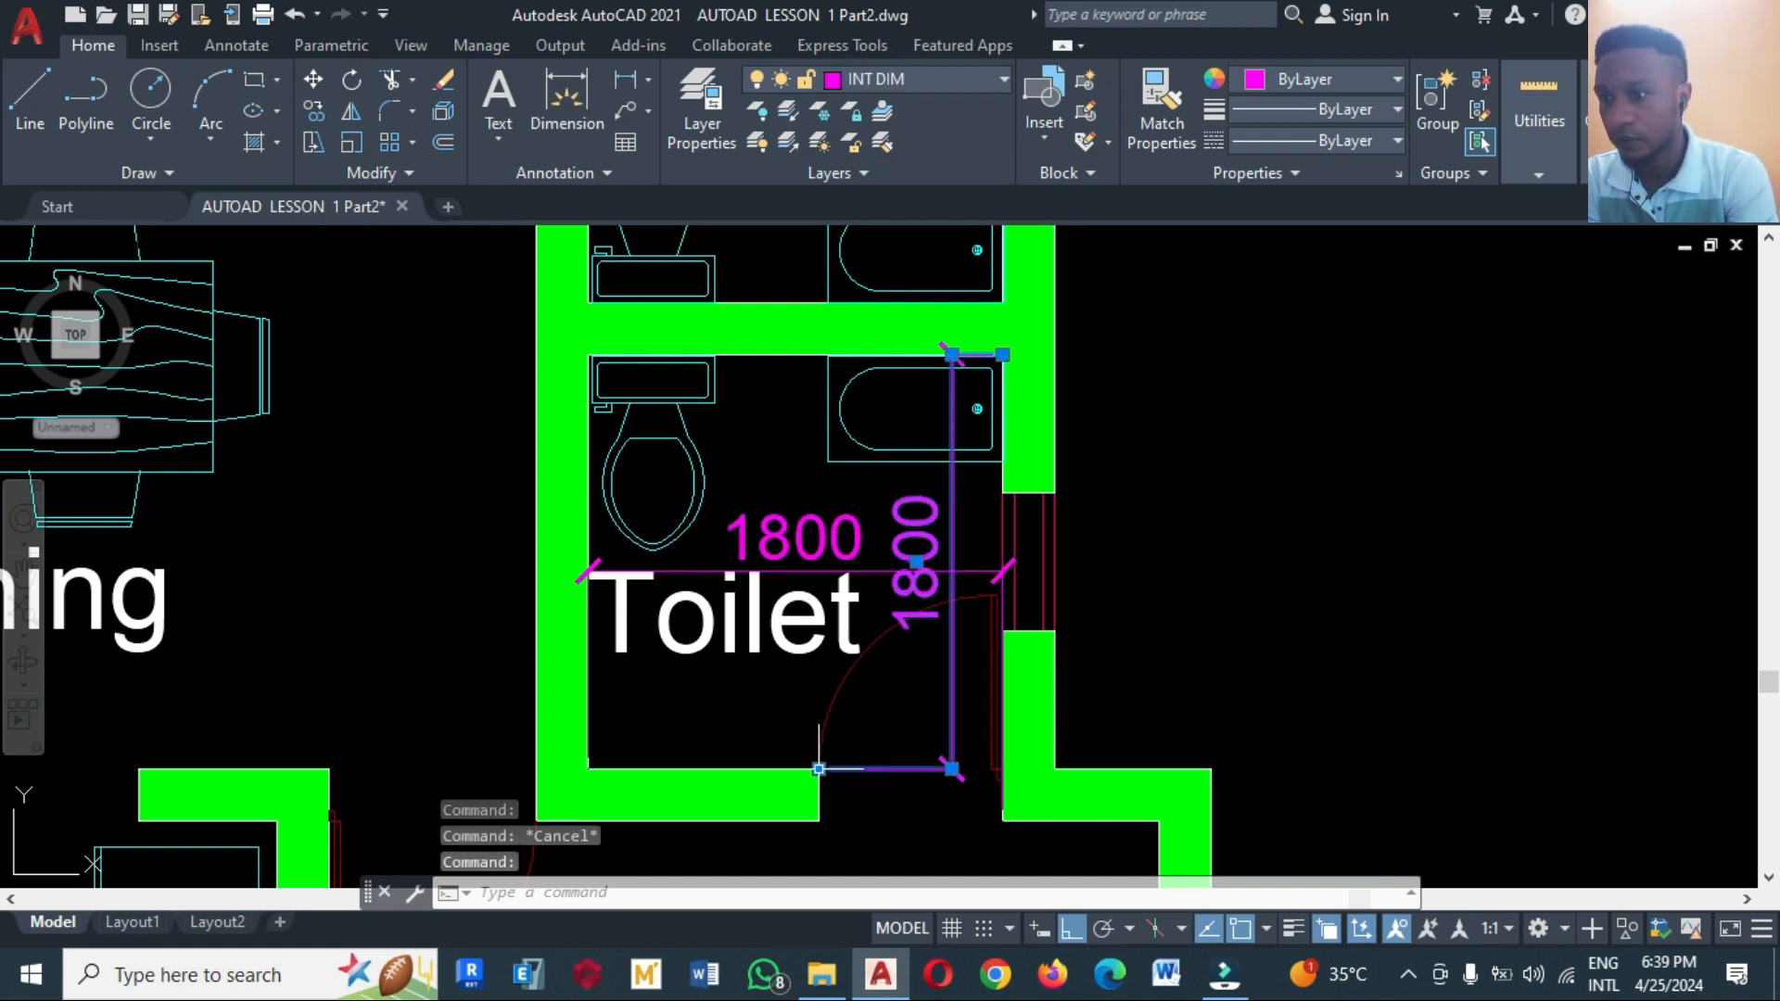
left_click(818, 768)
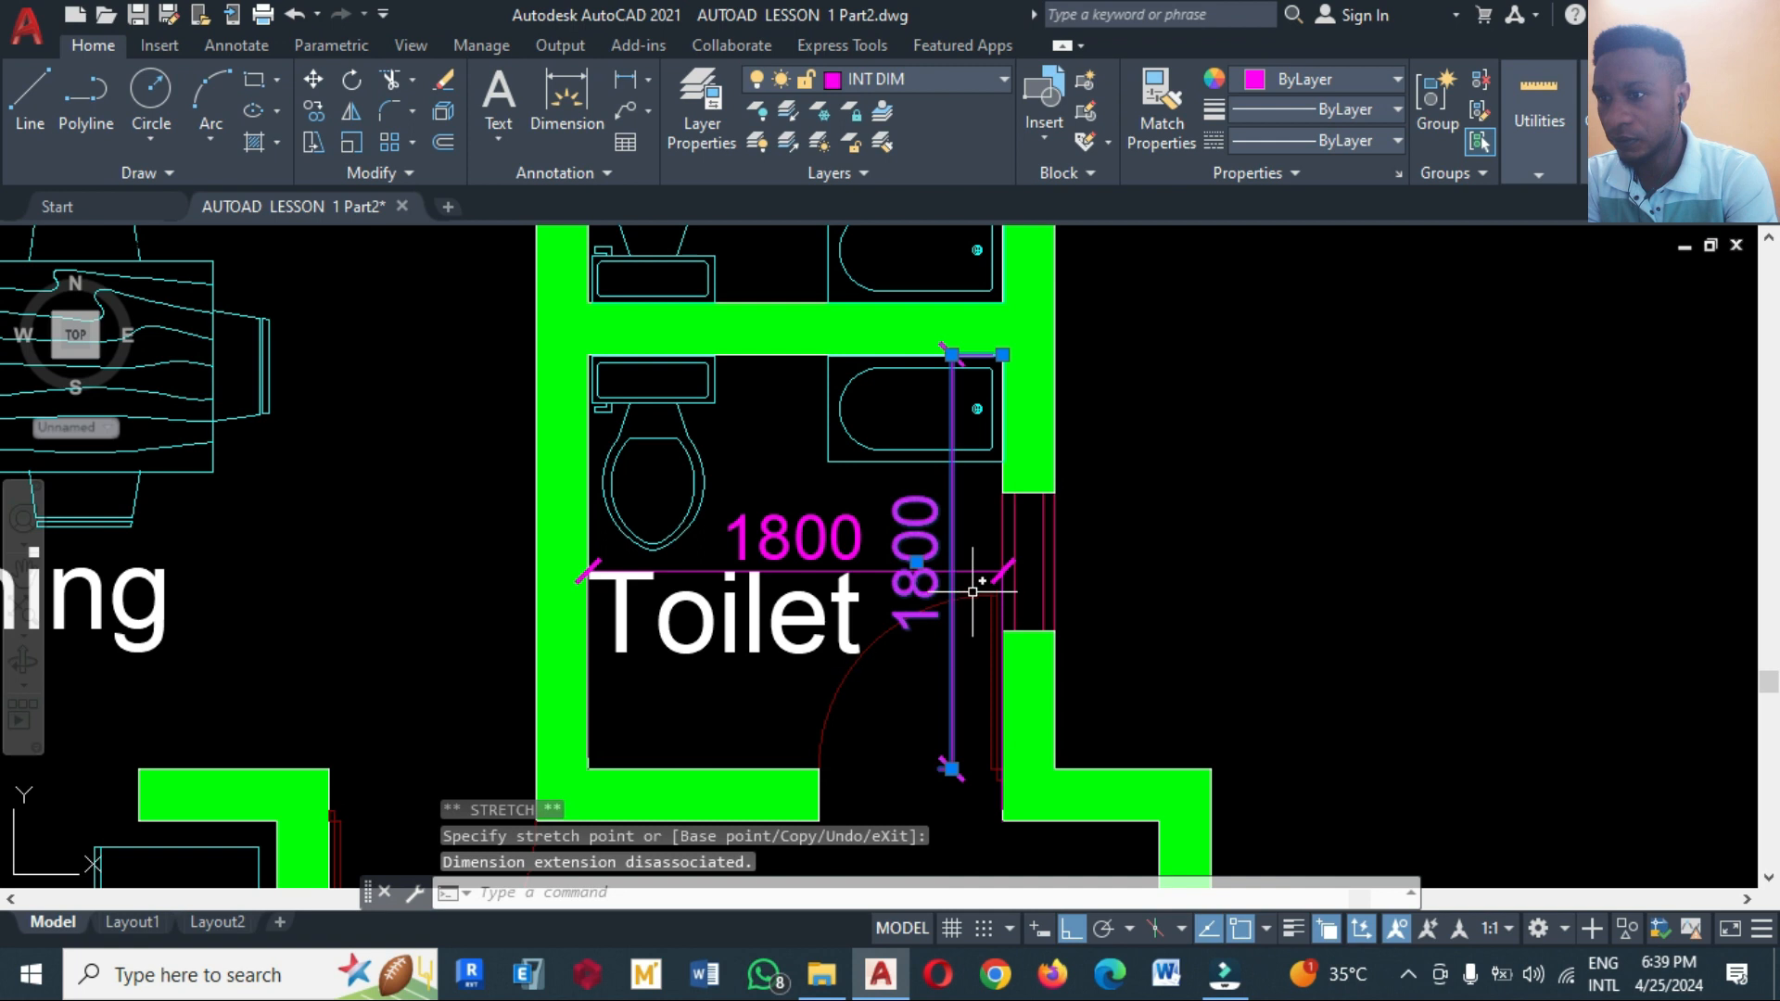
left_click(1002, 821)
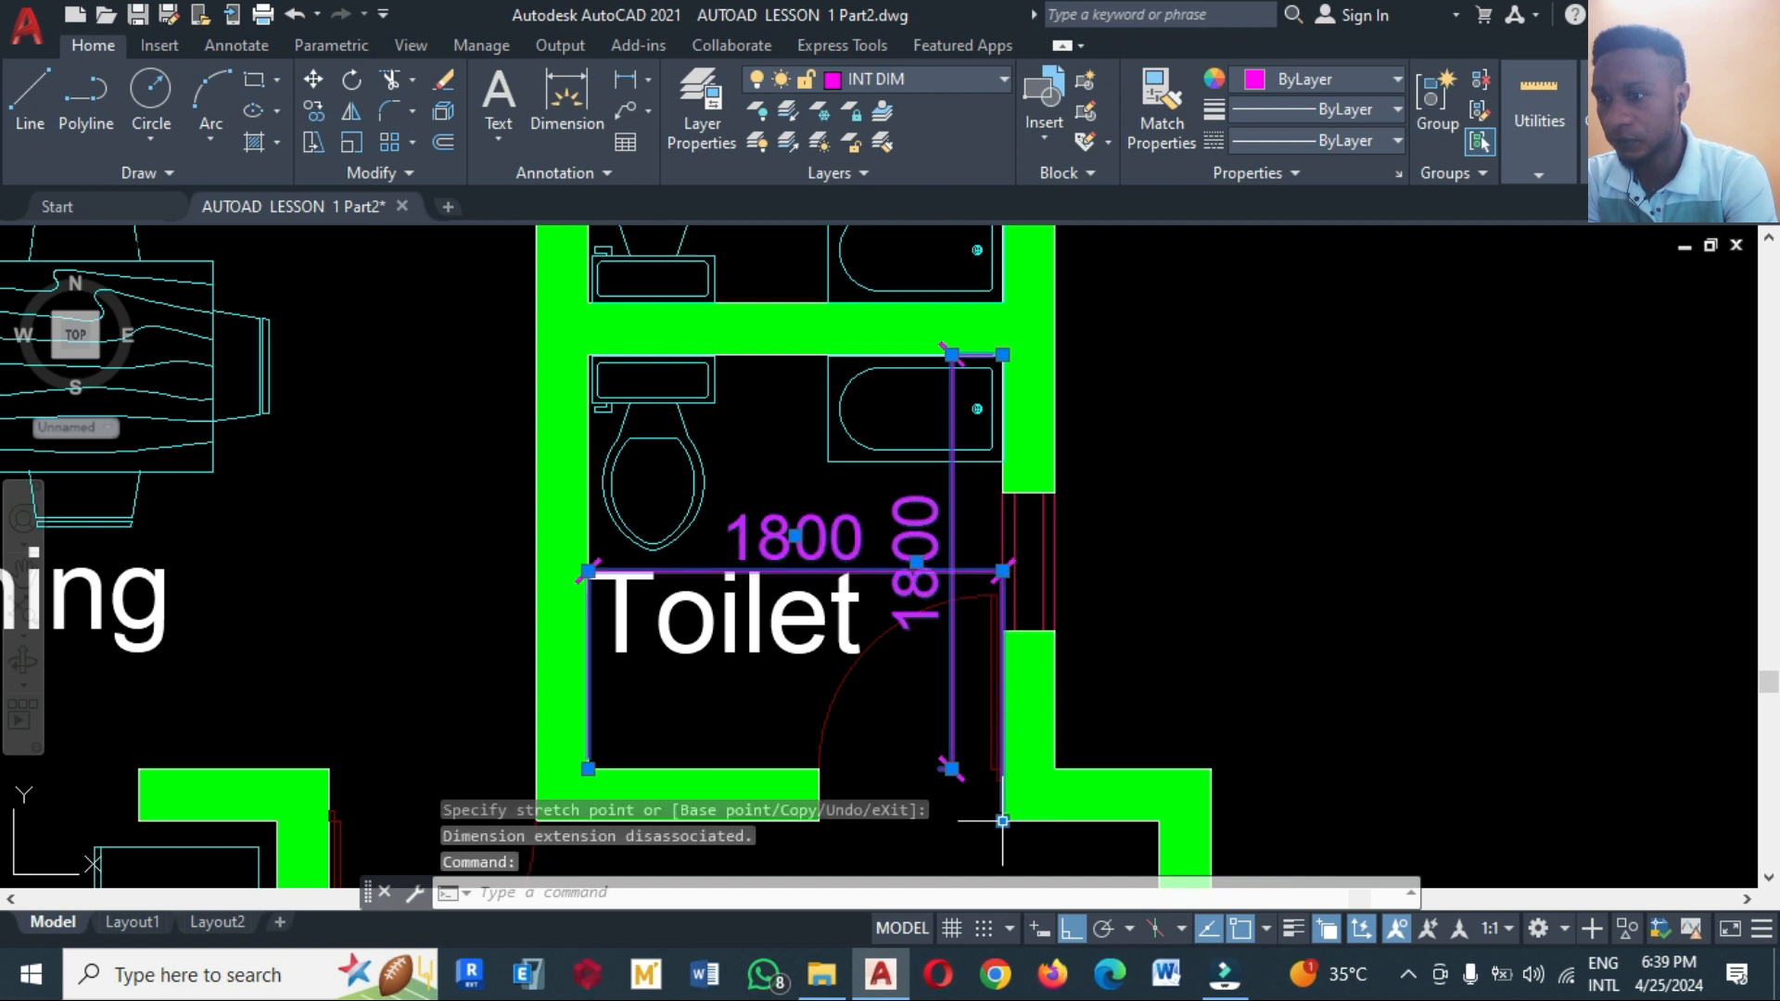
left_click(1002, 571)
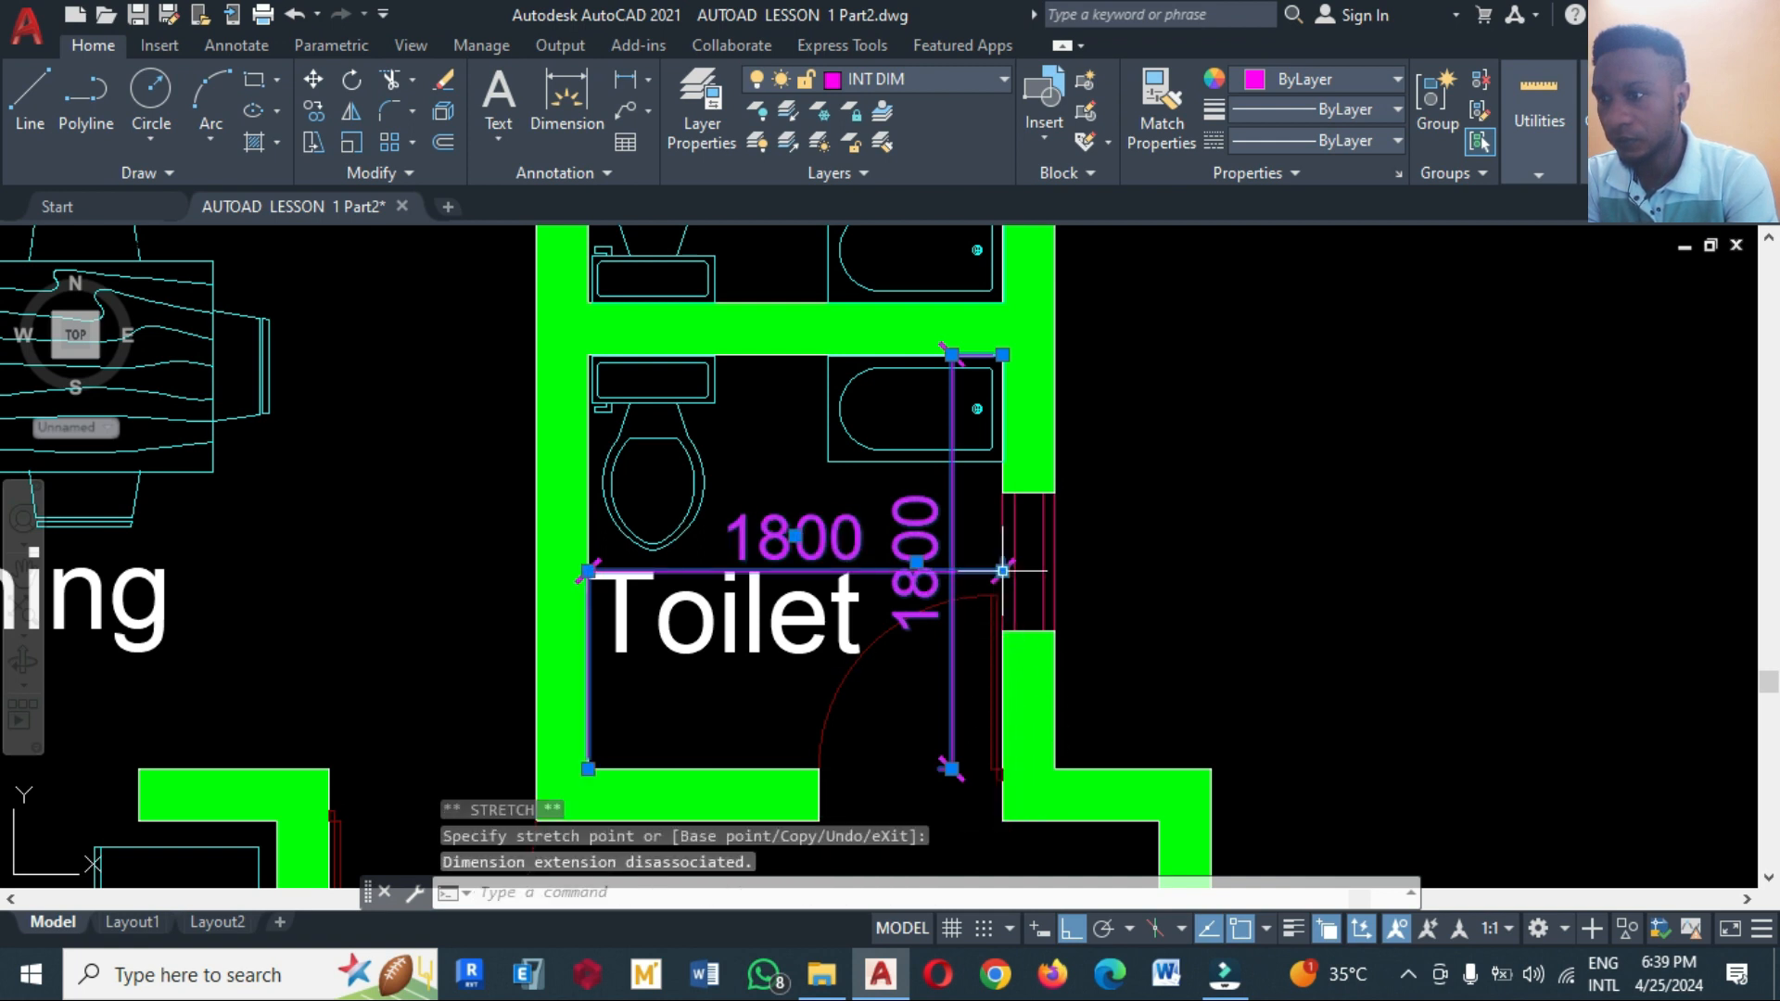
left_click(588, 768)
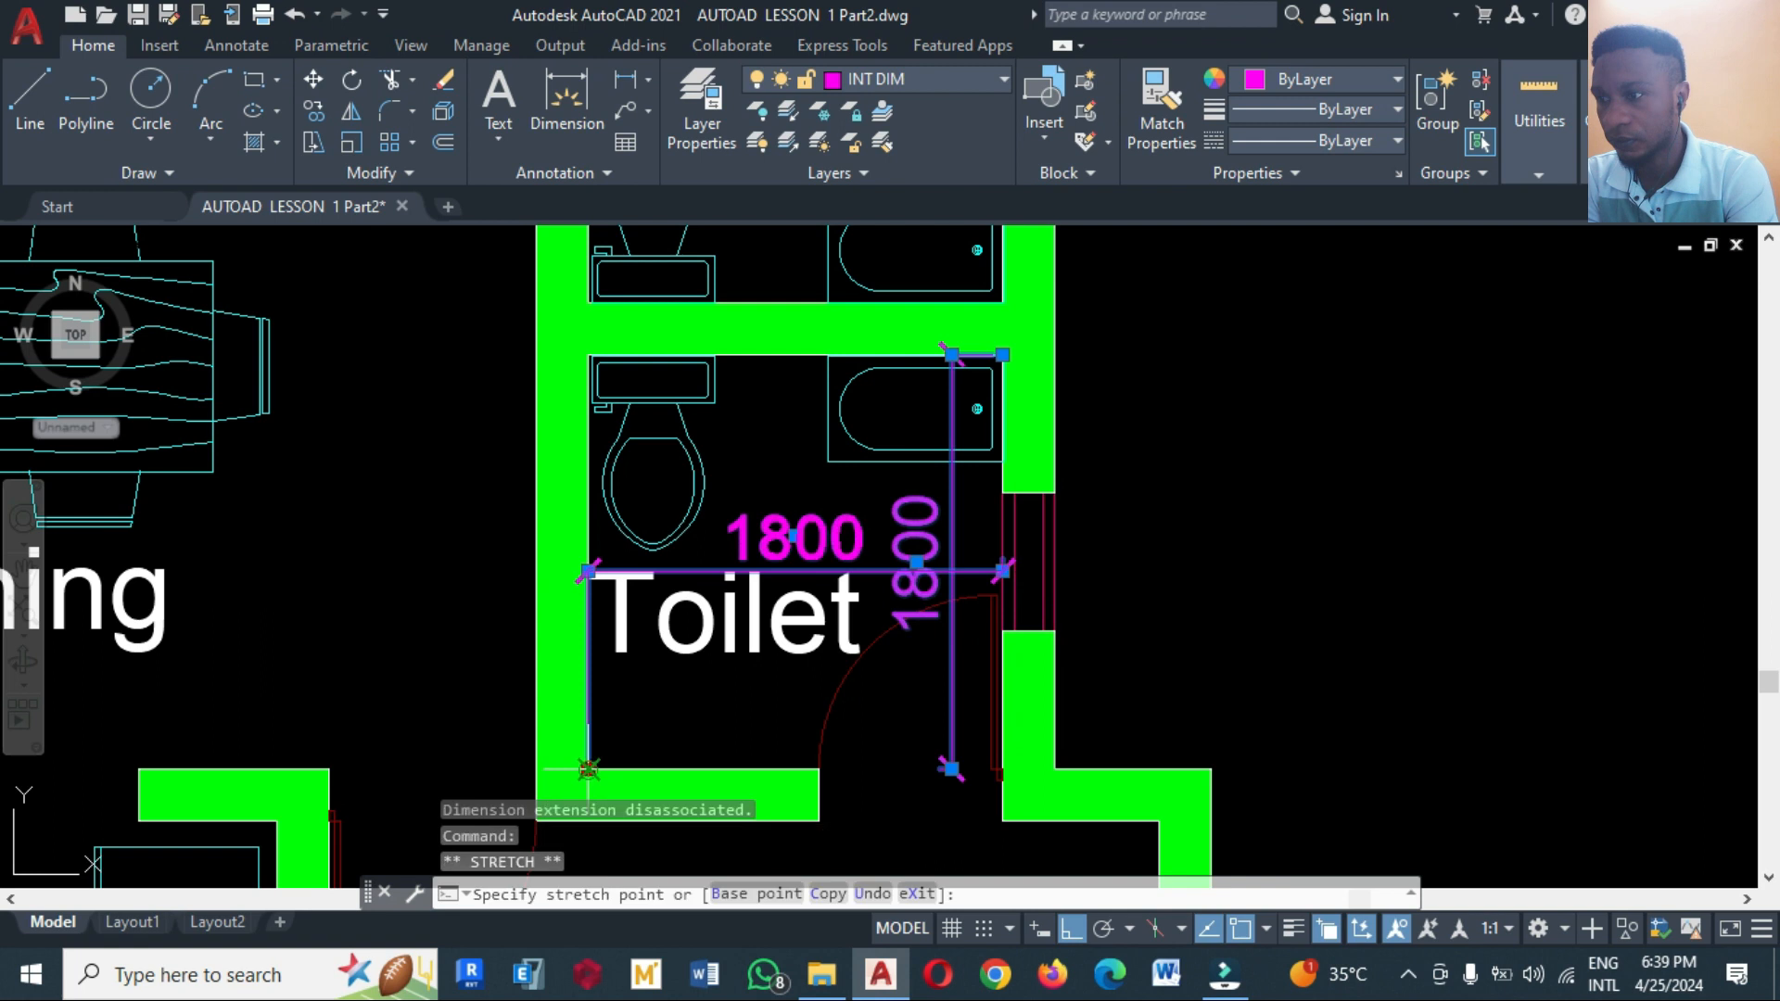
left_click(587, 571)
scroll(1203, 617, "down", 5)
key("Escape")
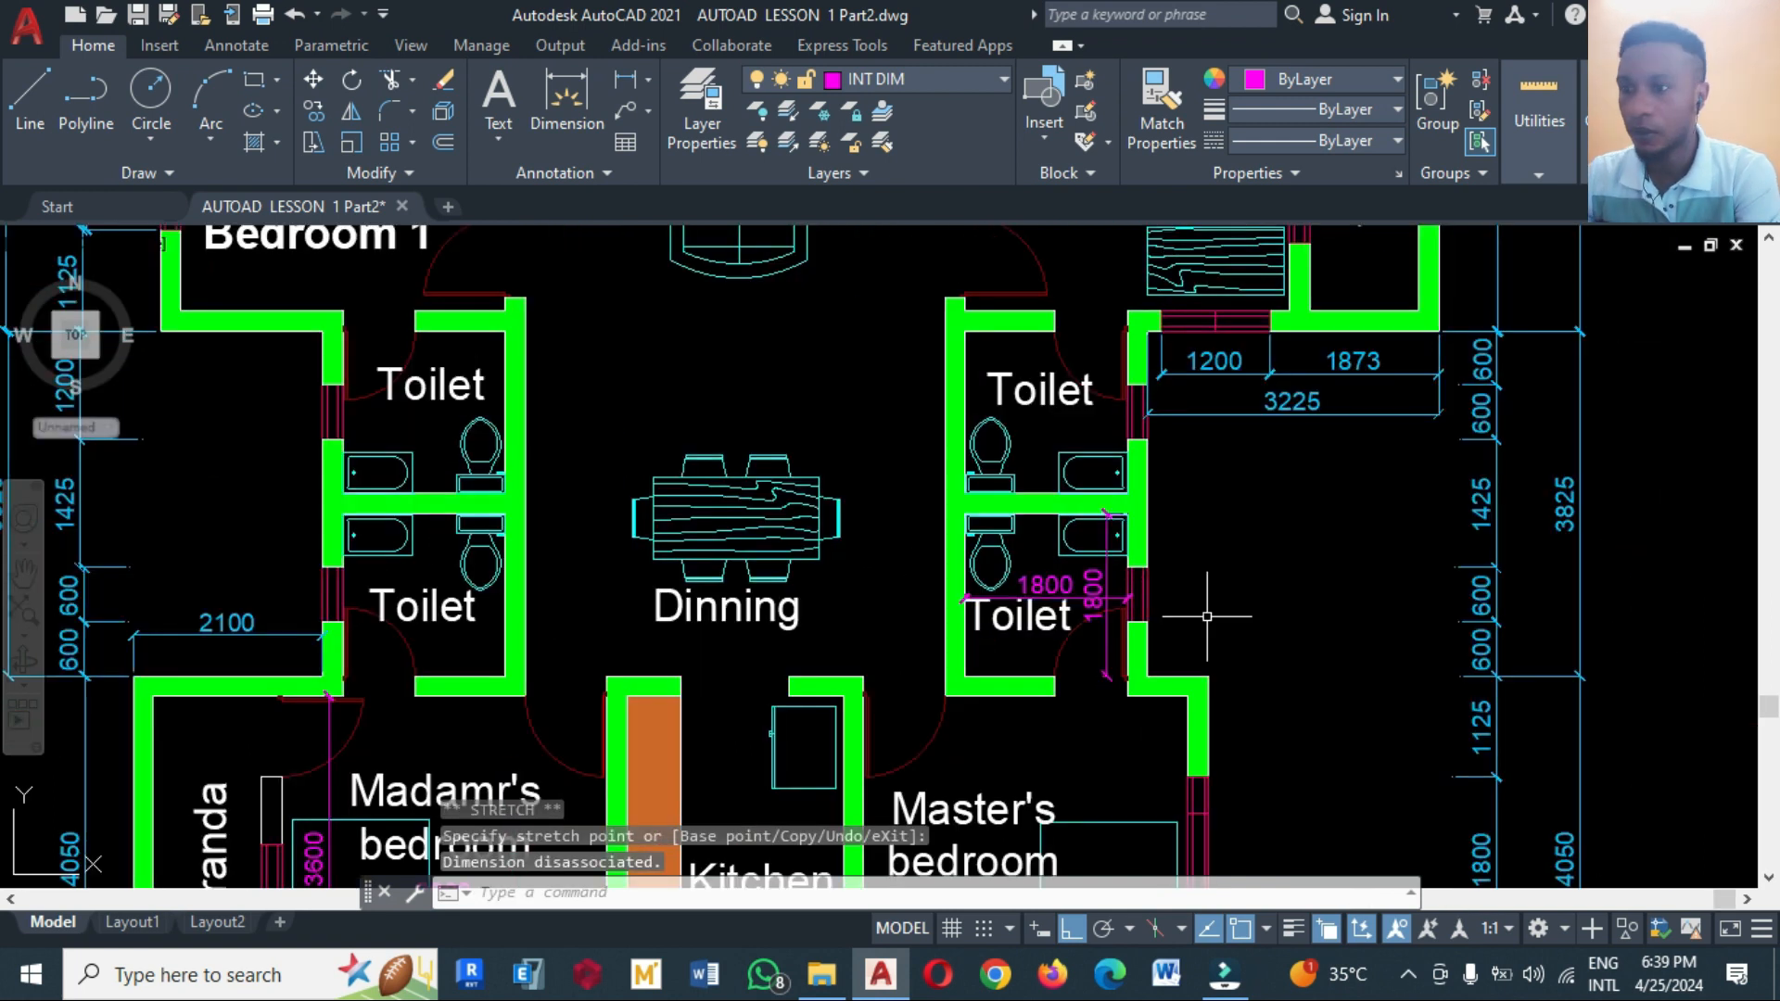
Move the Toilet label next to Master's bedroom straight down a little, clear of the horizontal dimension line above it
type("m")
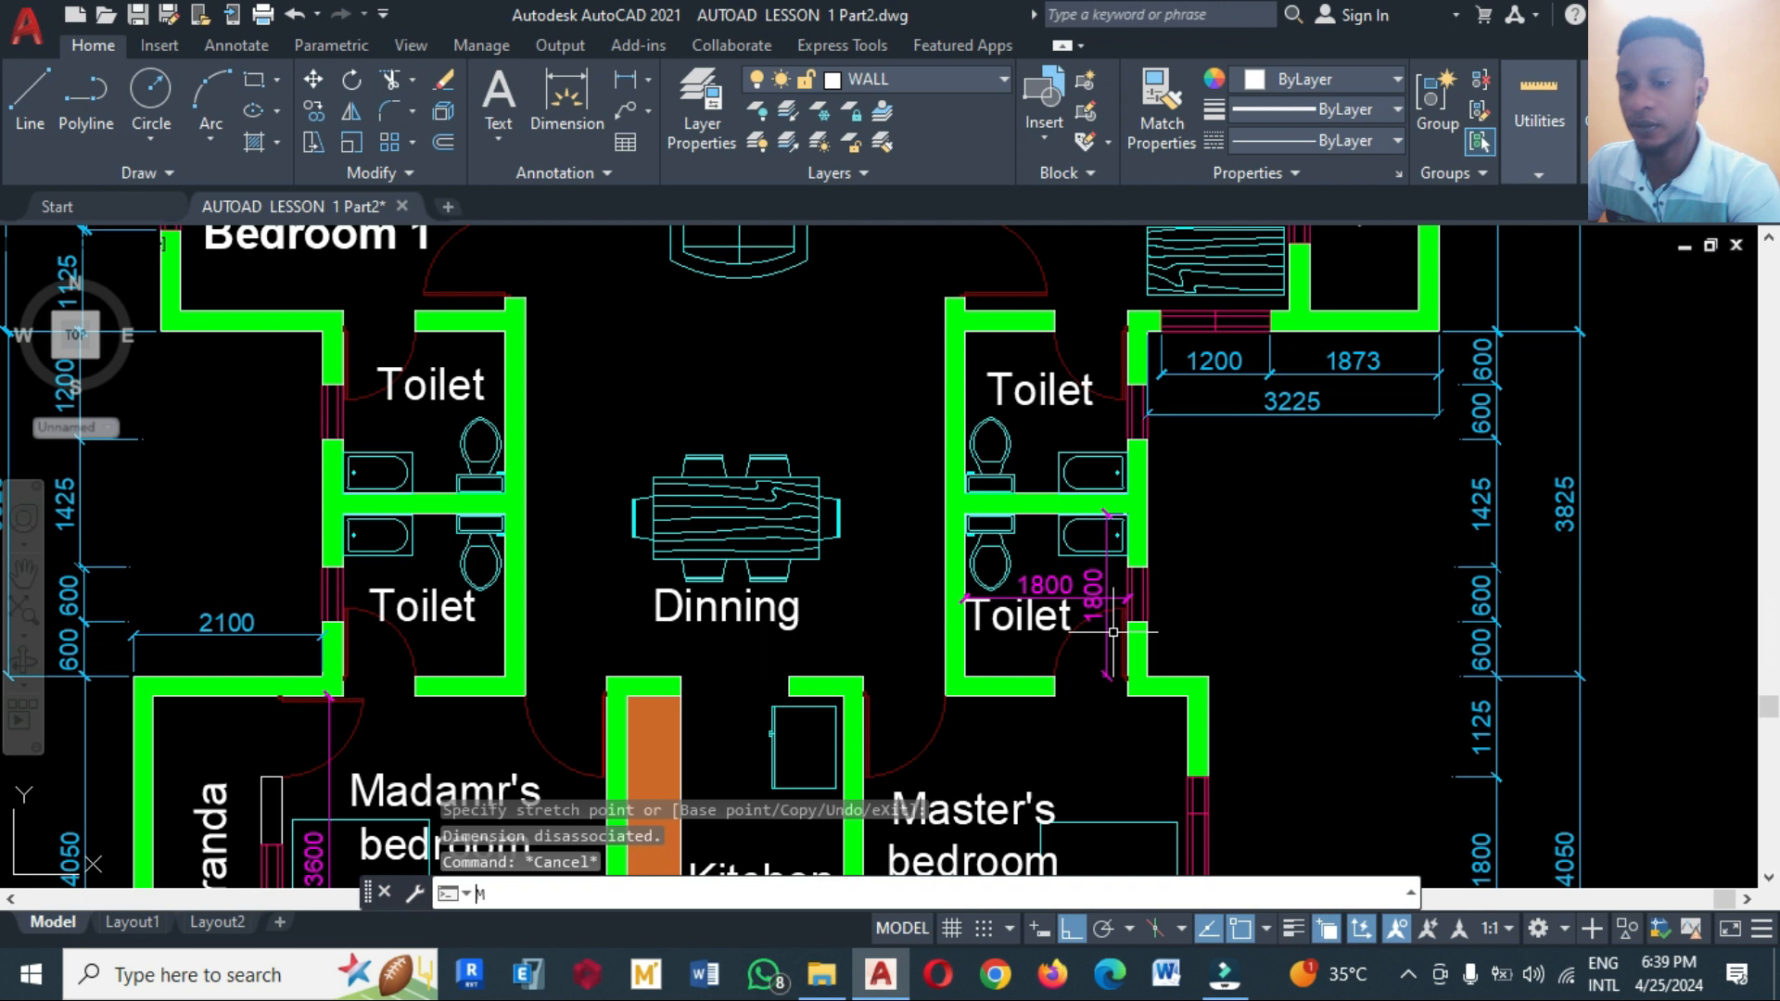
key("Return")
left_click(1060, 623)
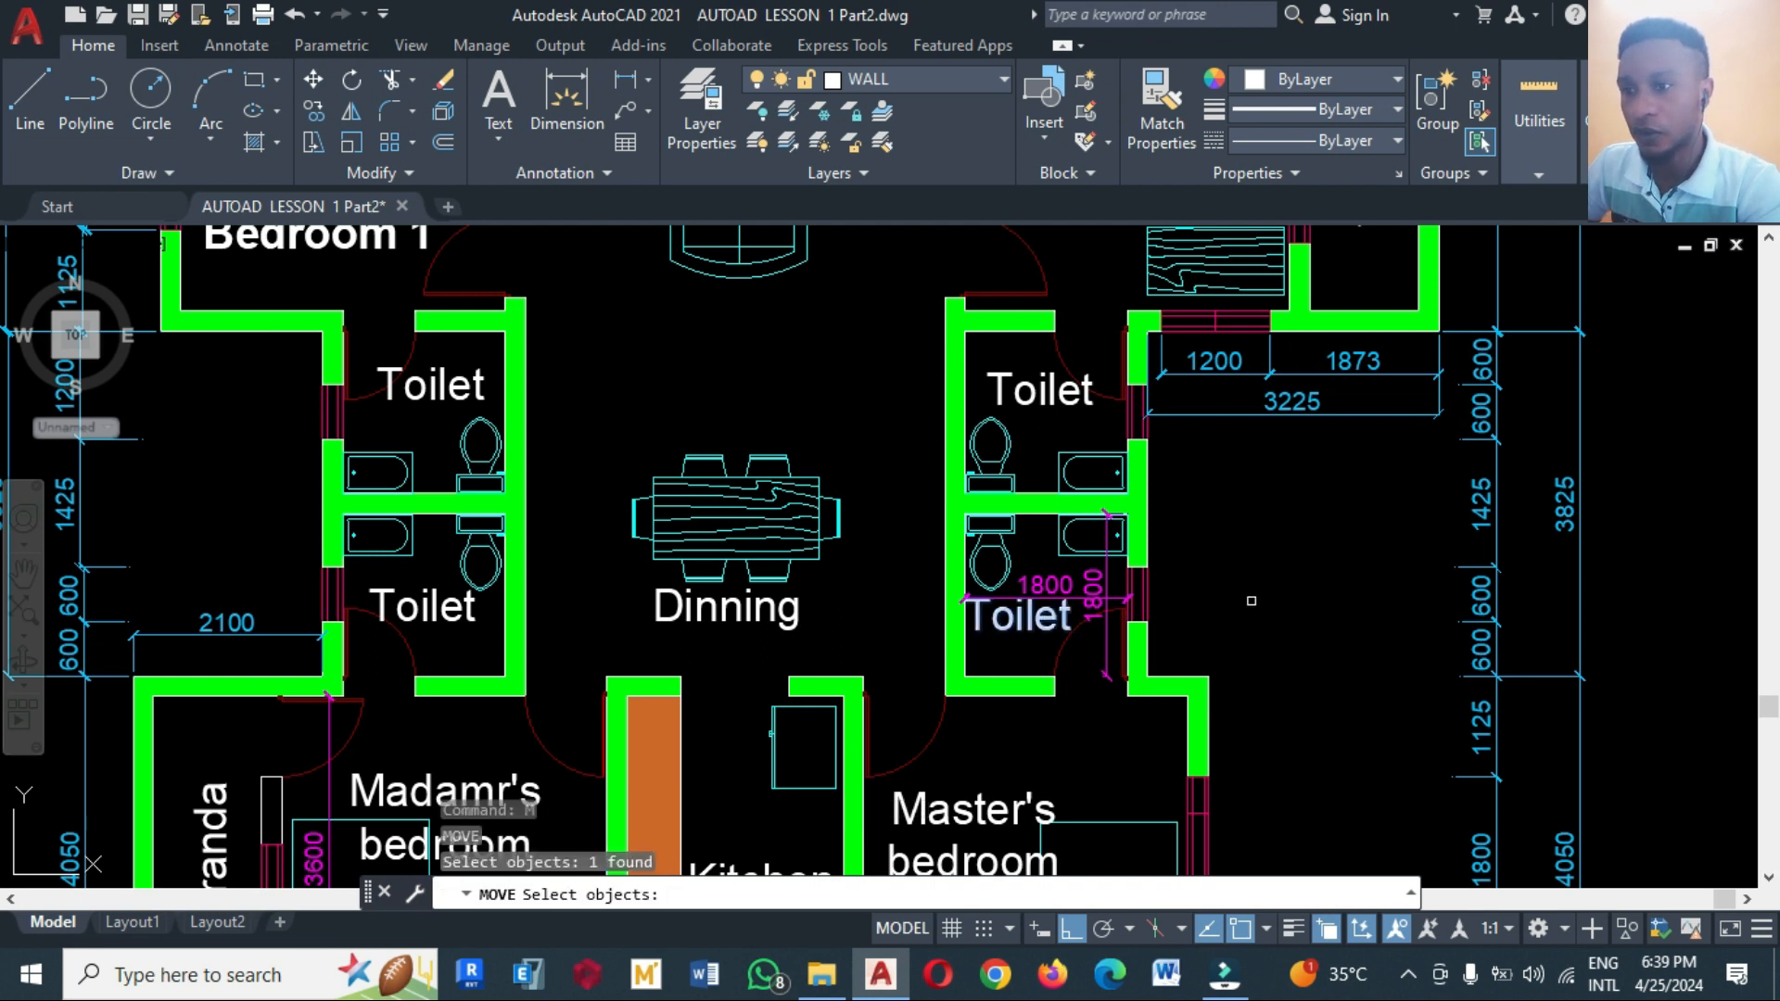
key("Return")
left_click(1311, 568)
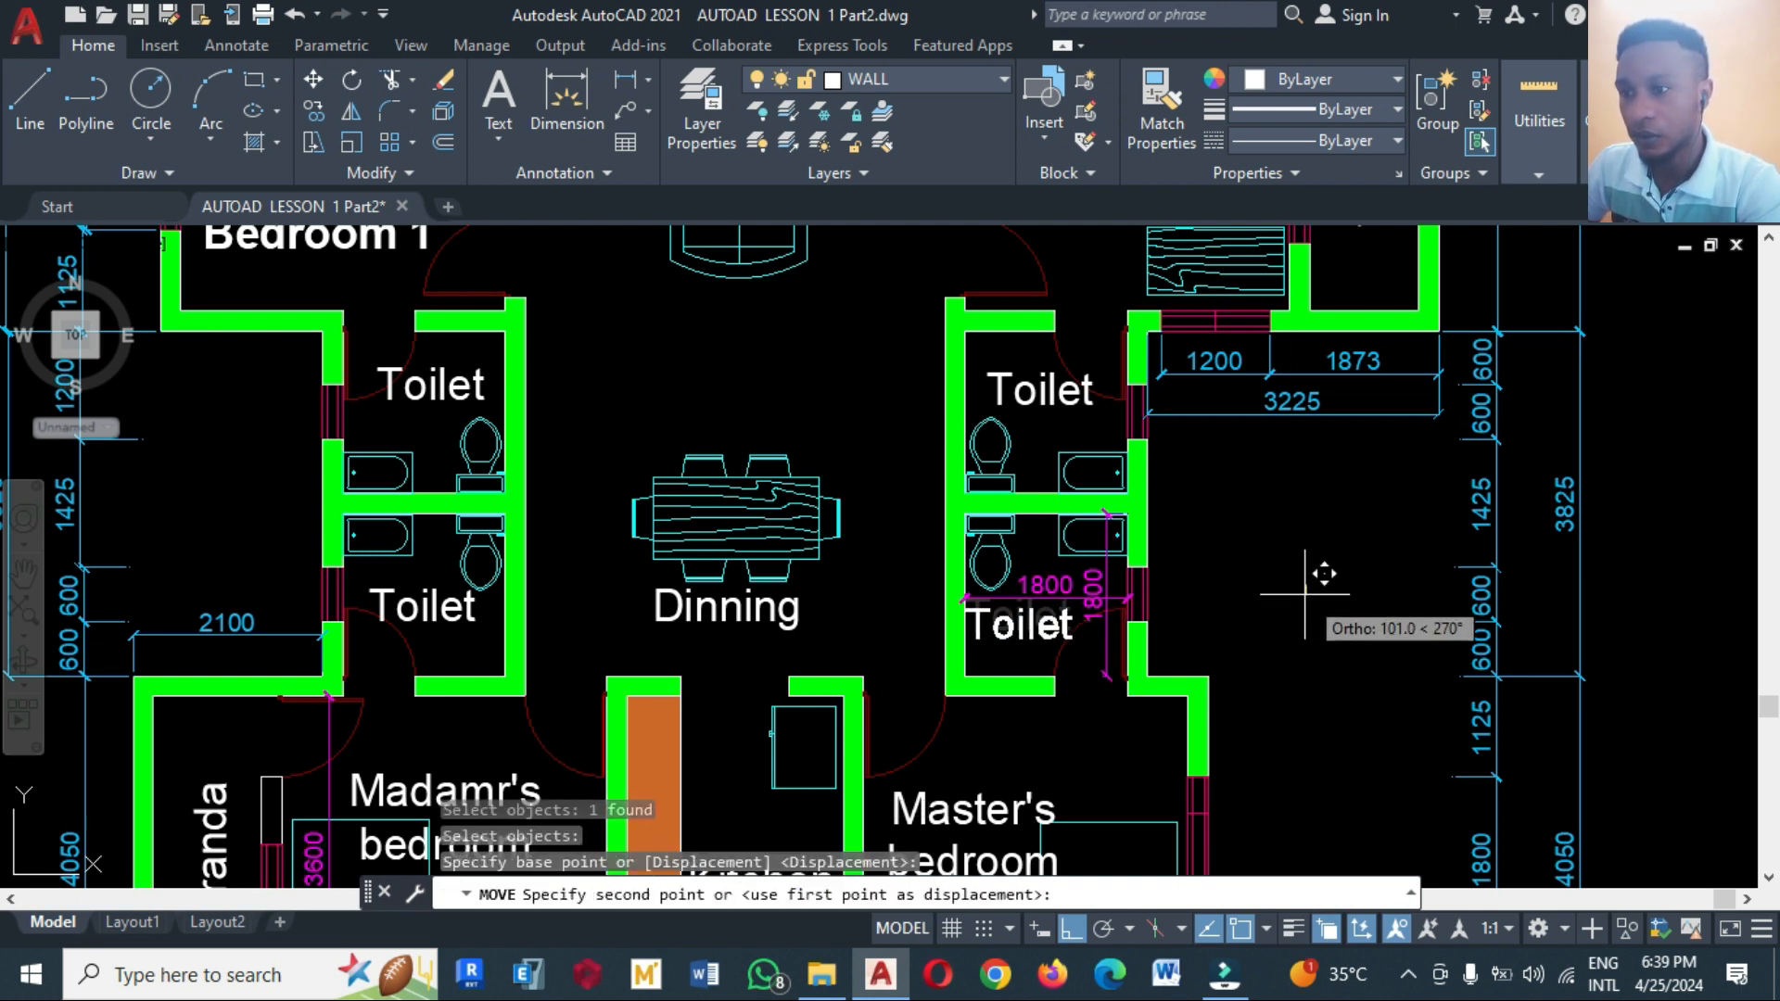
left_click(1299, 608)
Draw a small circle for a door tag in the empty space outside the plan, beside the toilets on the Madamr's bedroom side
scroll(1224, 667, "down", 2)
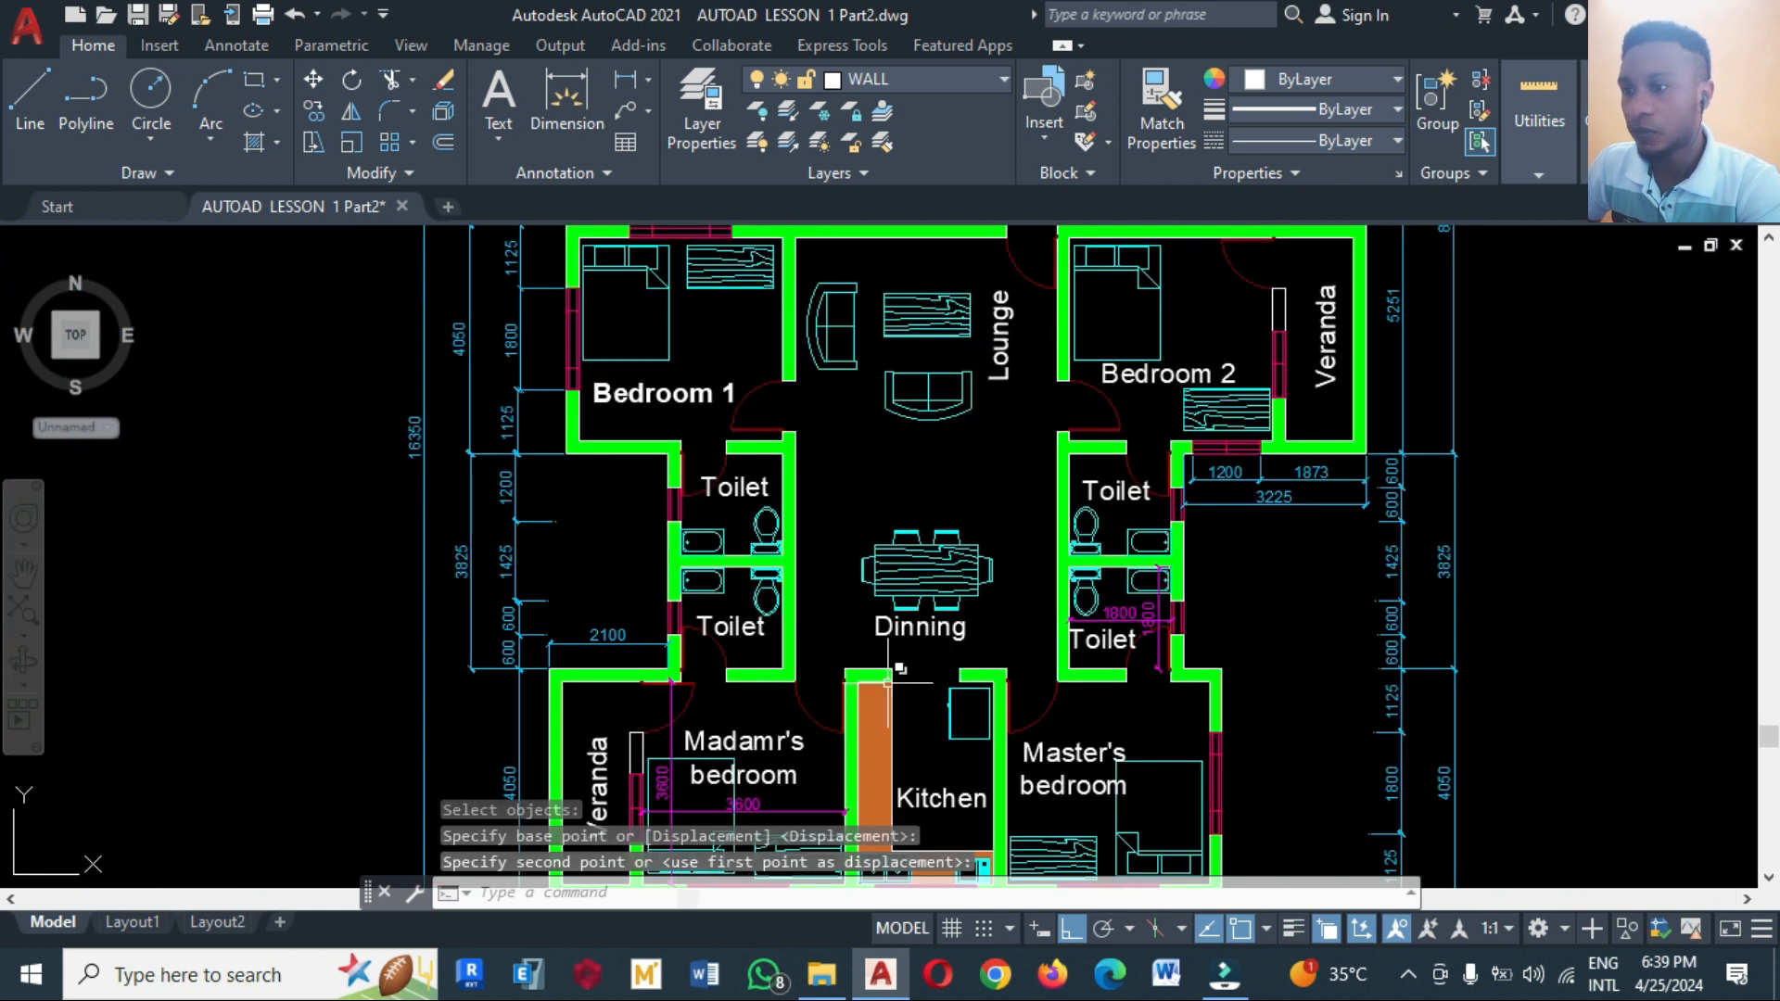
scroll(728, 760, "up", 2)
scroll(686, 603, "down", 2)
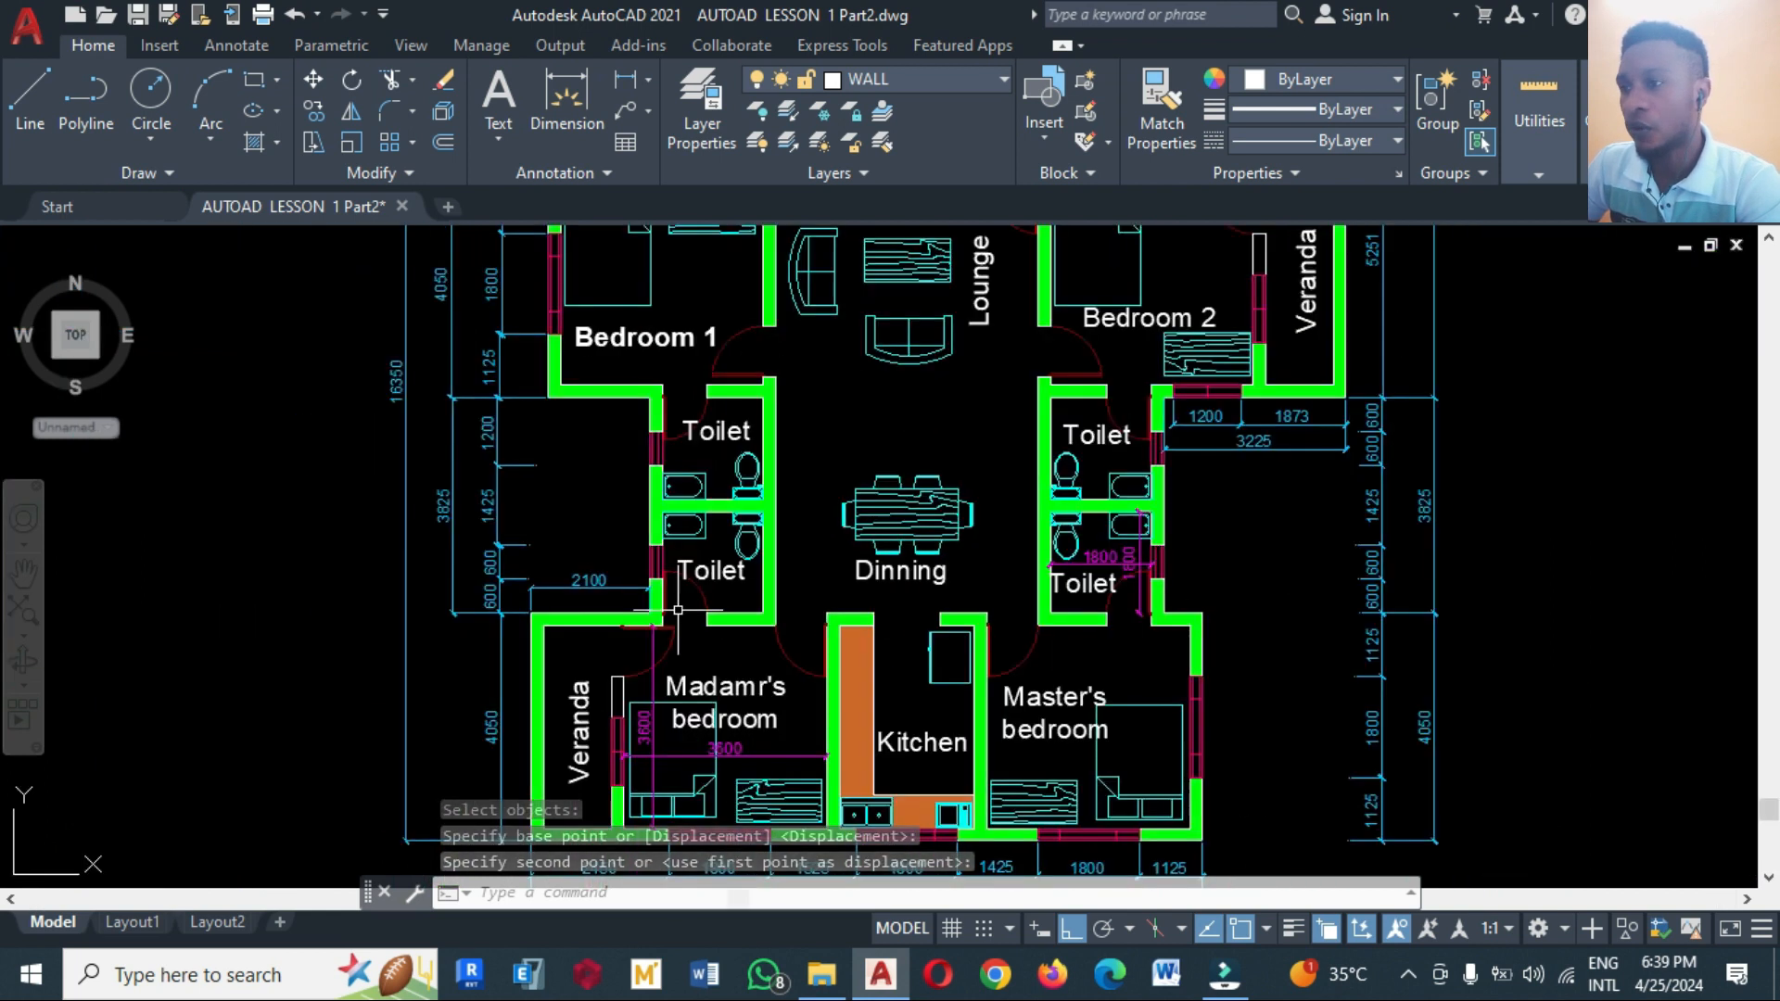
left_click(141, 125)
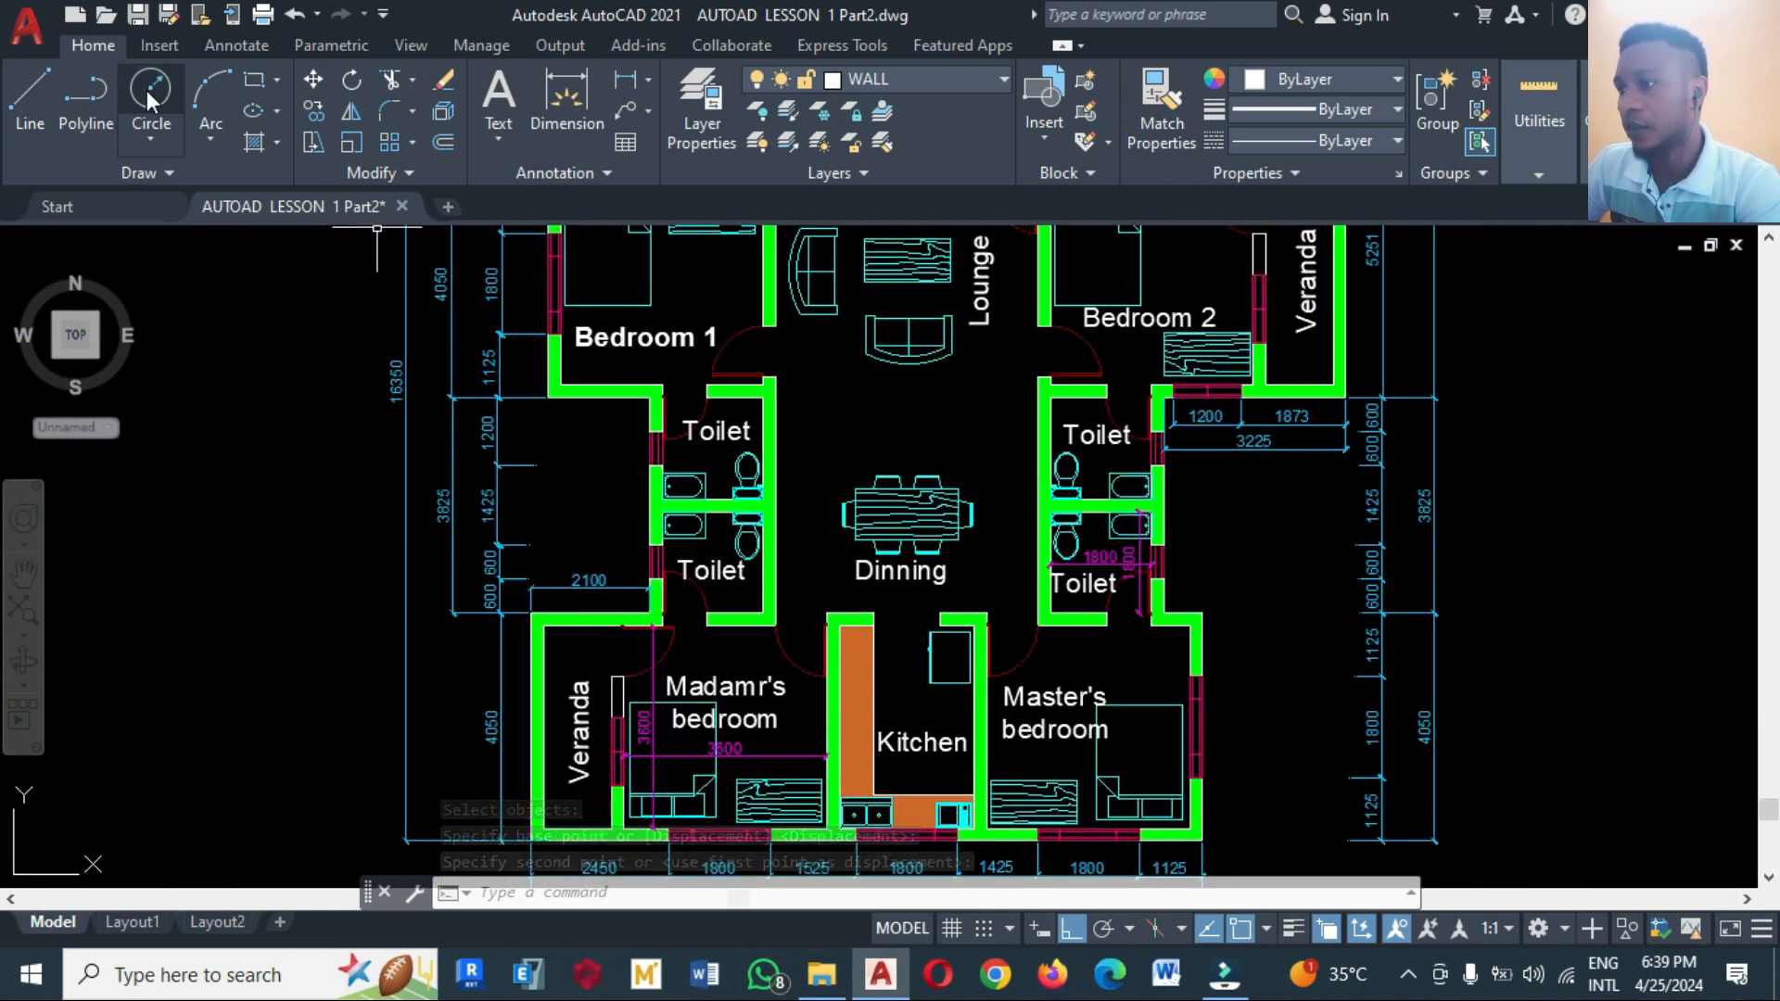
left_click(252, 523)
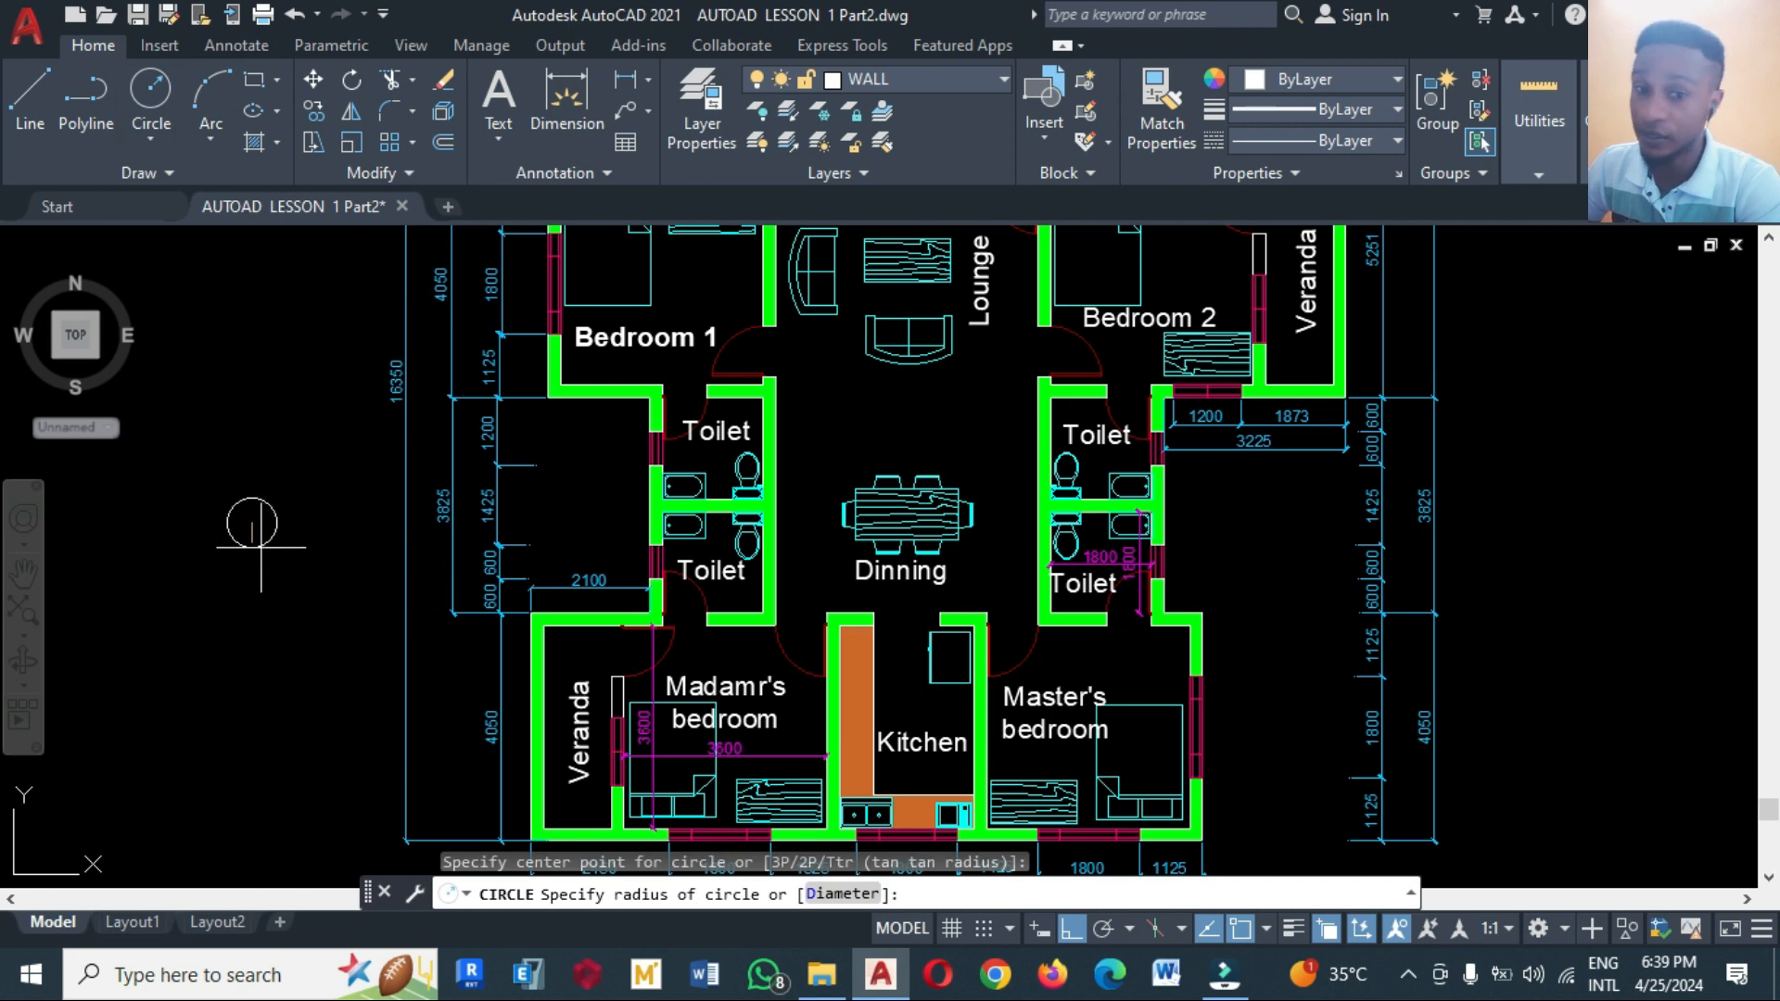
left_click(261, 547)
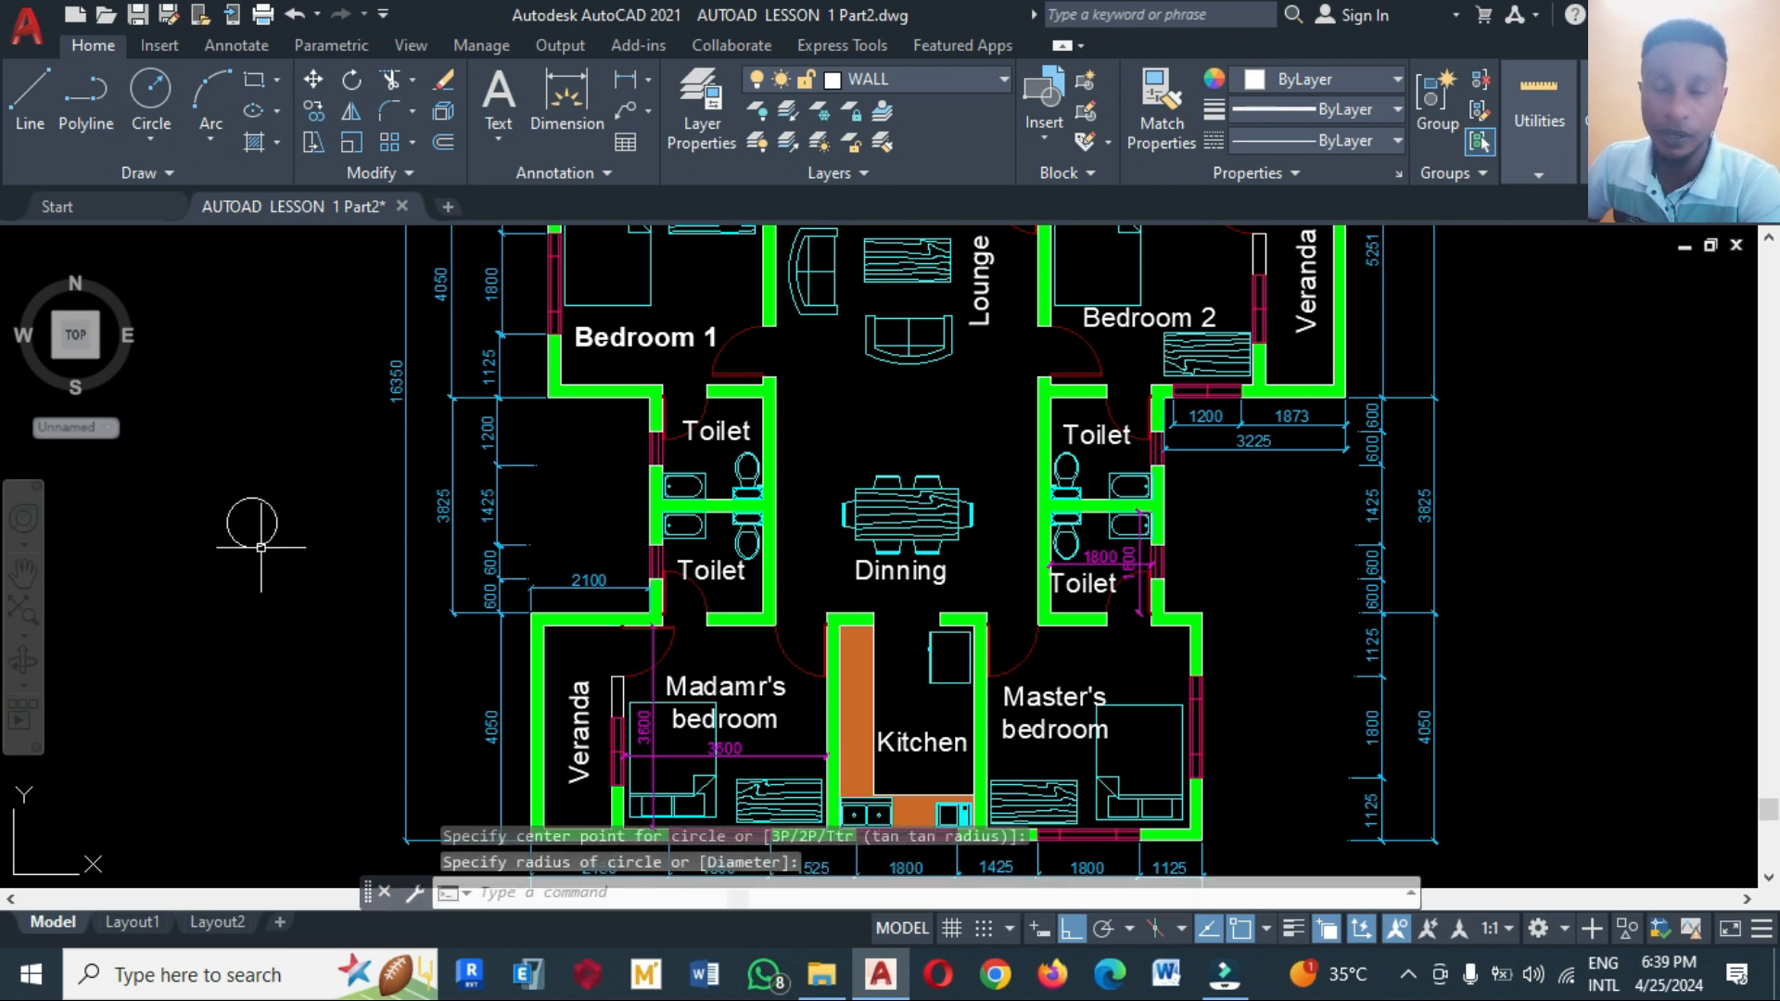
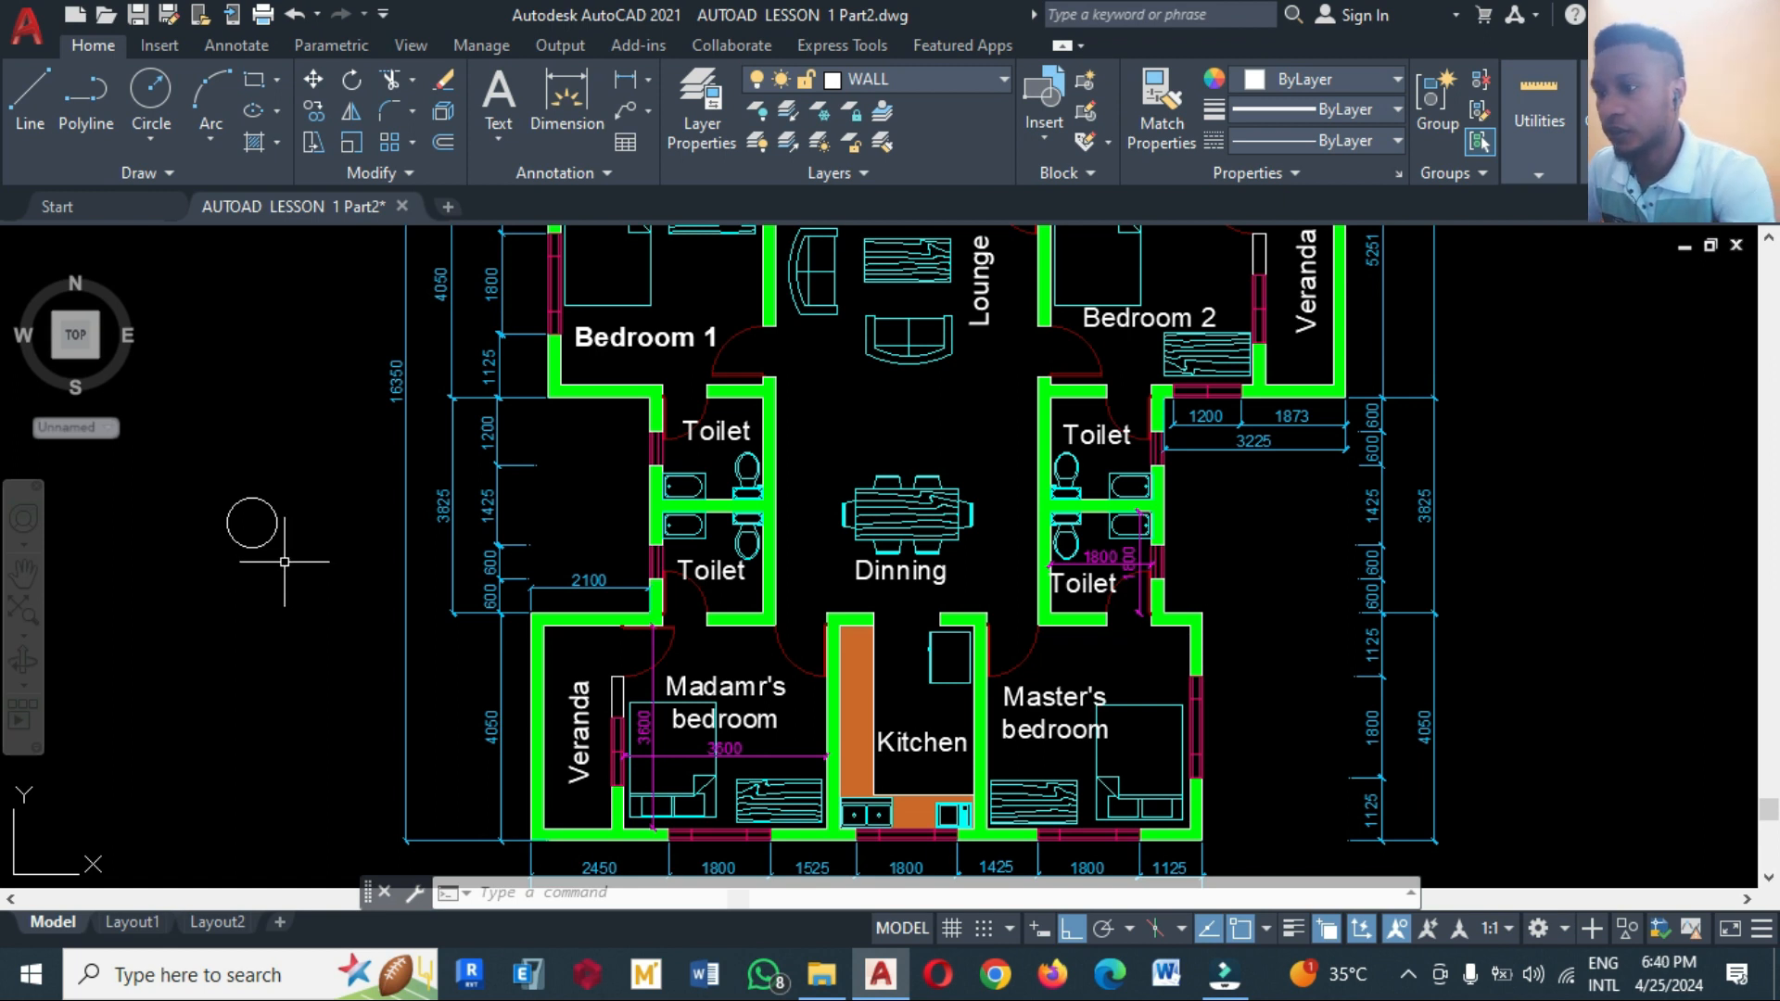
type("c")
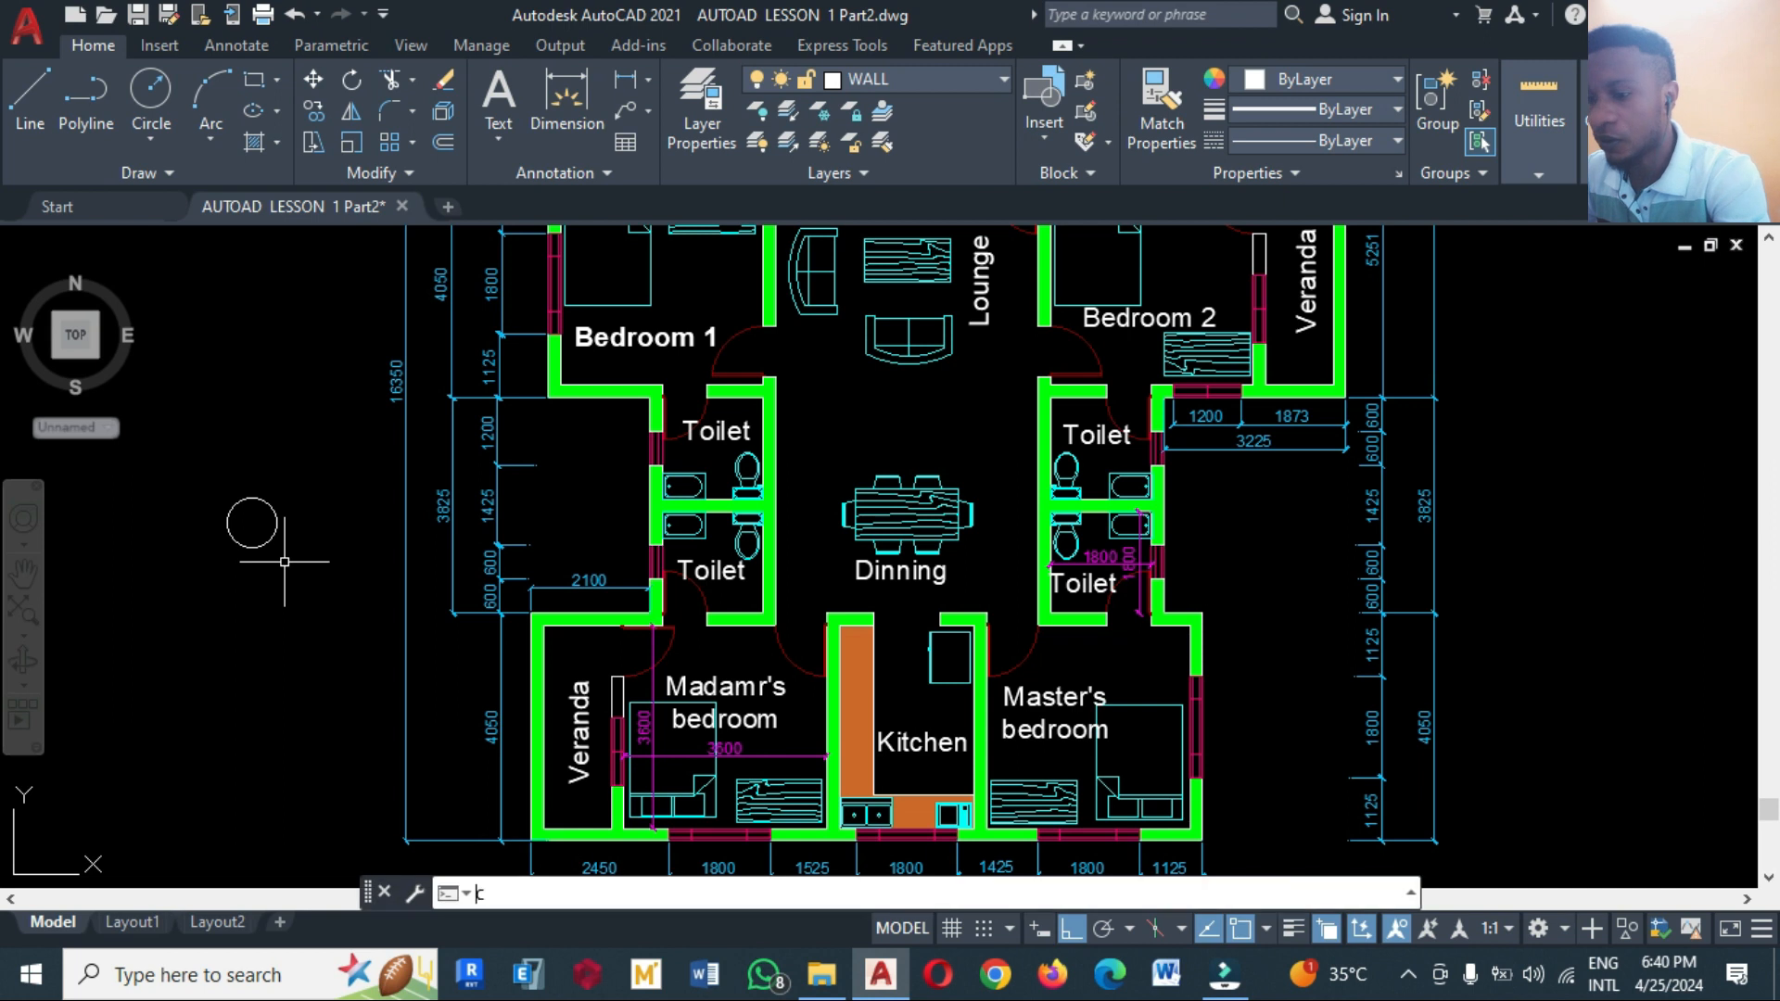
type("t o")
key("Return")
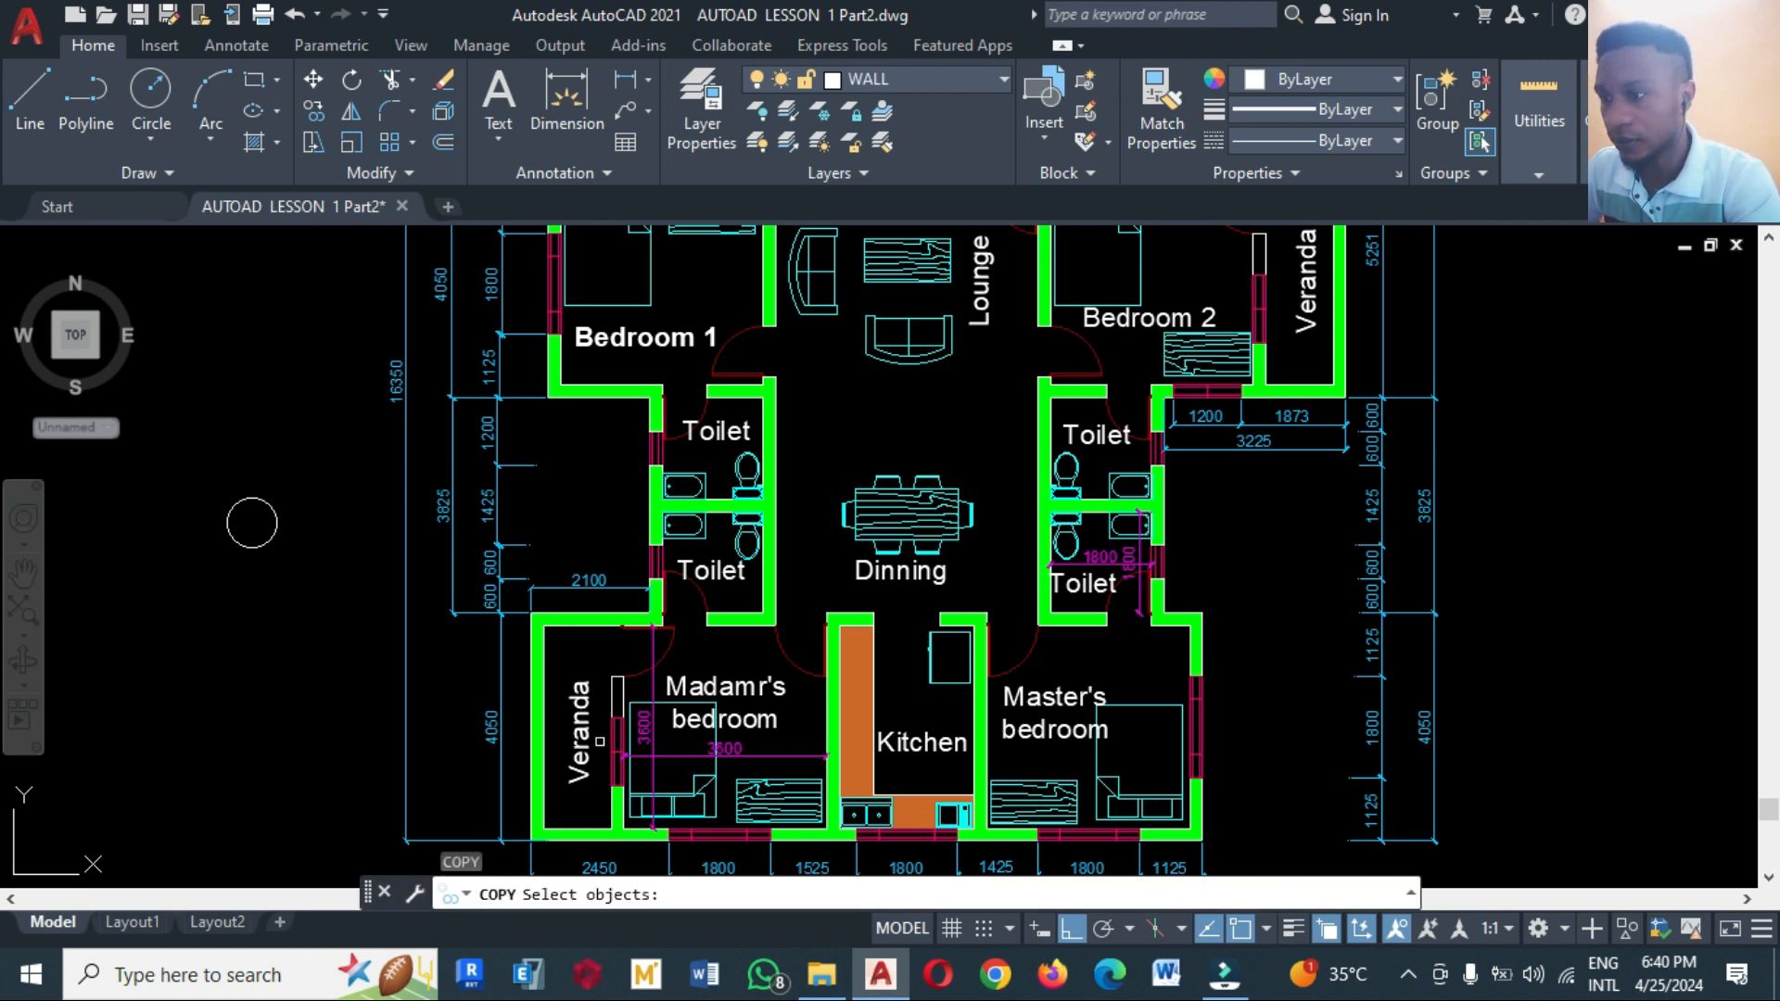
left_click(600, 742)
key("Return")
key("Escape")
Copy the Madamr's bedroom label onto the small circle outside the plan and end the Copy command
type("ct o")
key("Return")
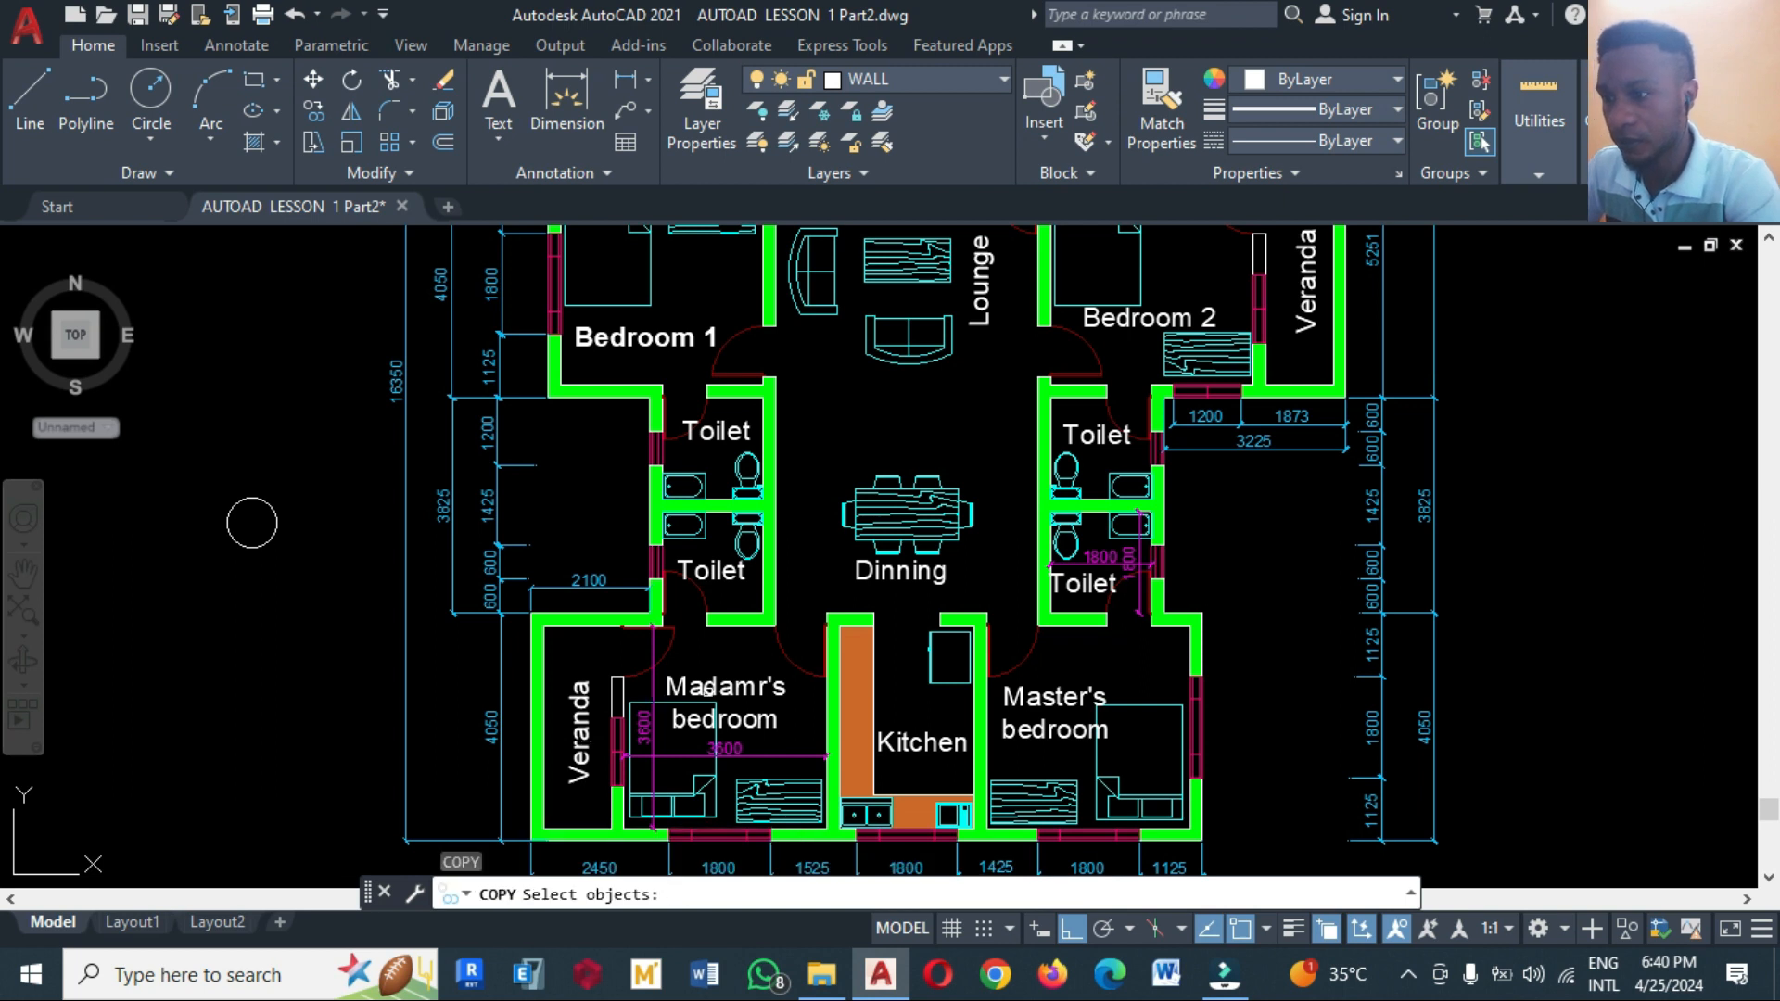
left_click(706, 688)
key("Return")
left_click(714, 702)
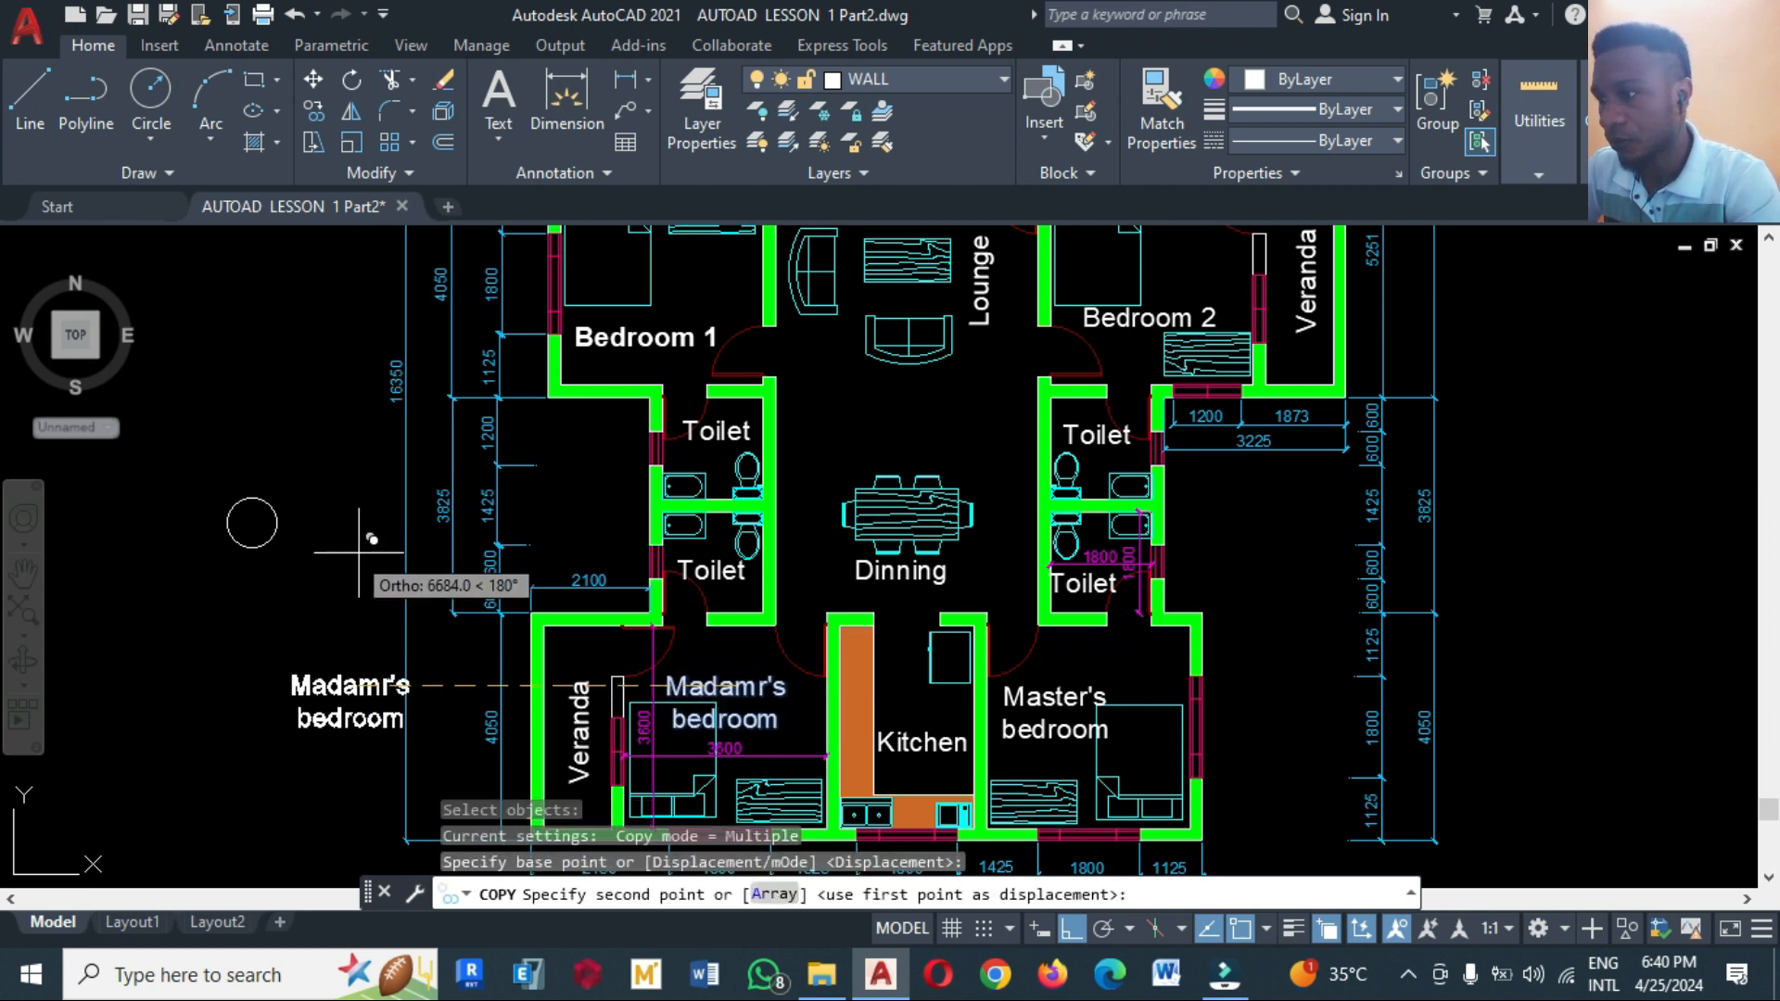
key("Escape")
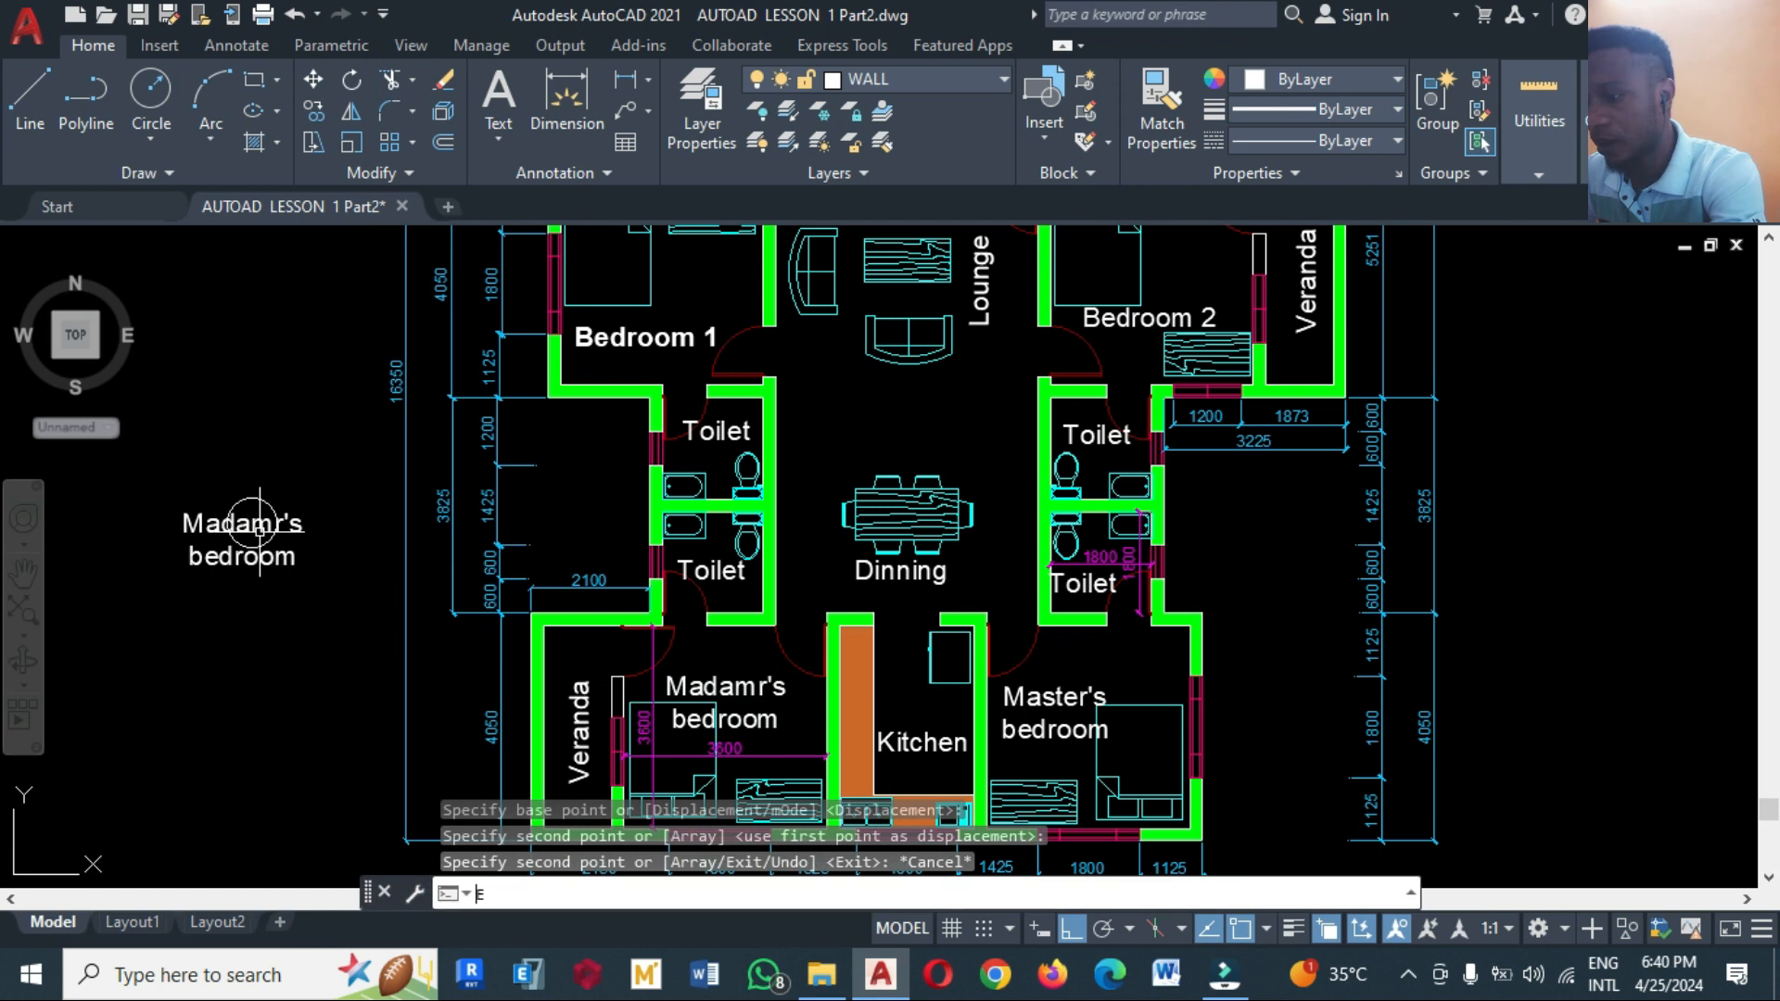
Change the text of the copied label at the circle to D1 and finish text editing
type("ED")
key("Return")
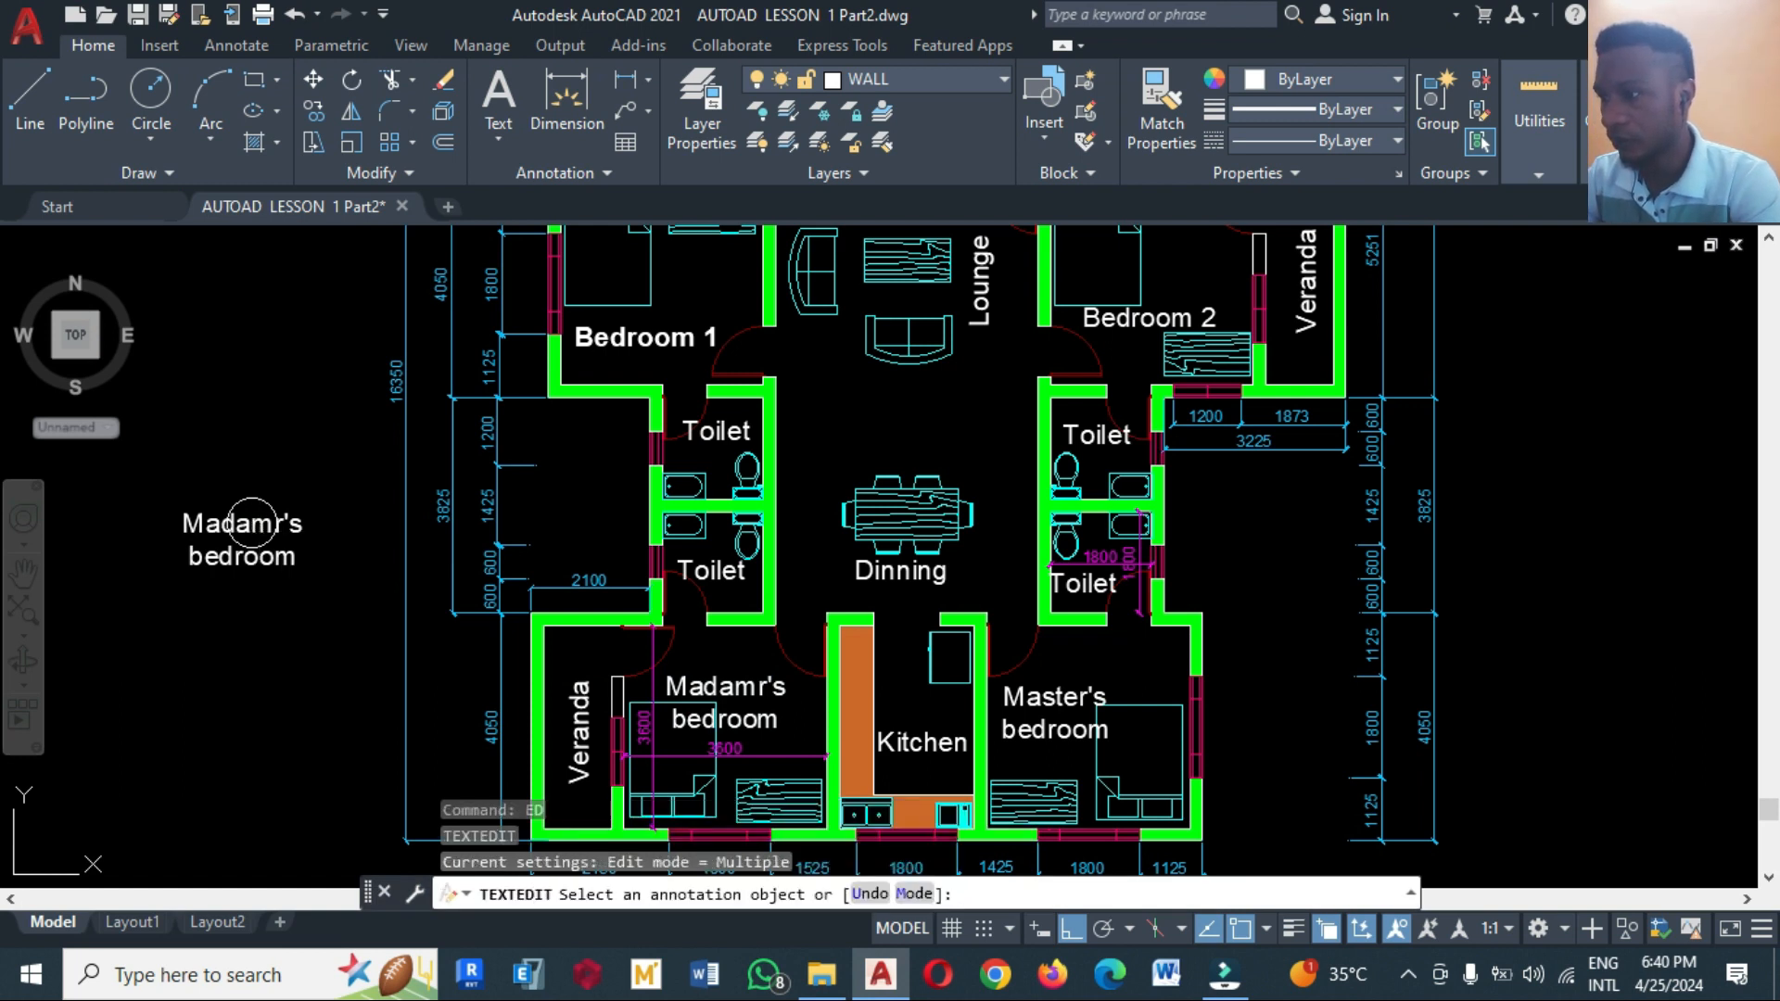
left_click(252, 522)
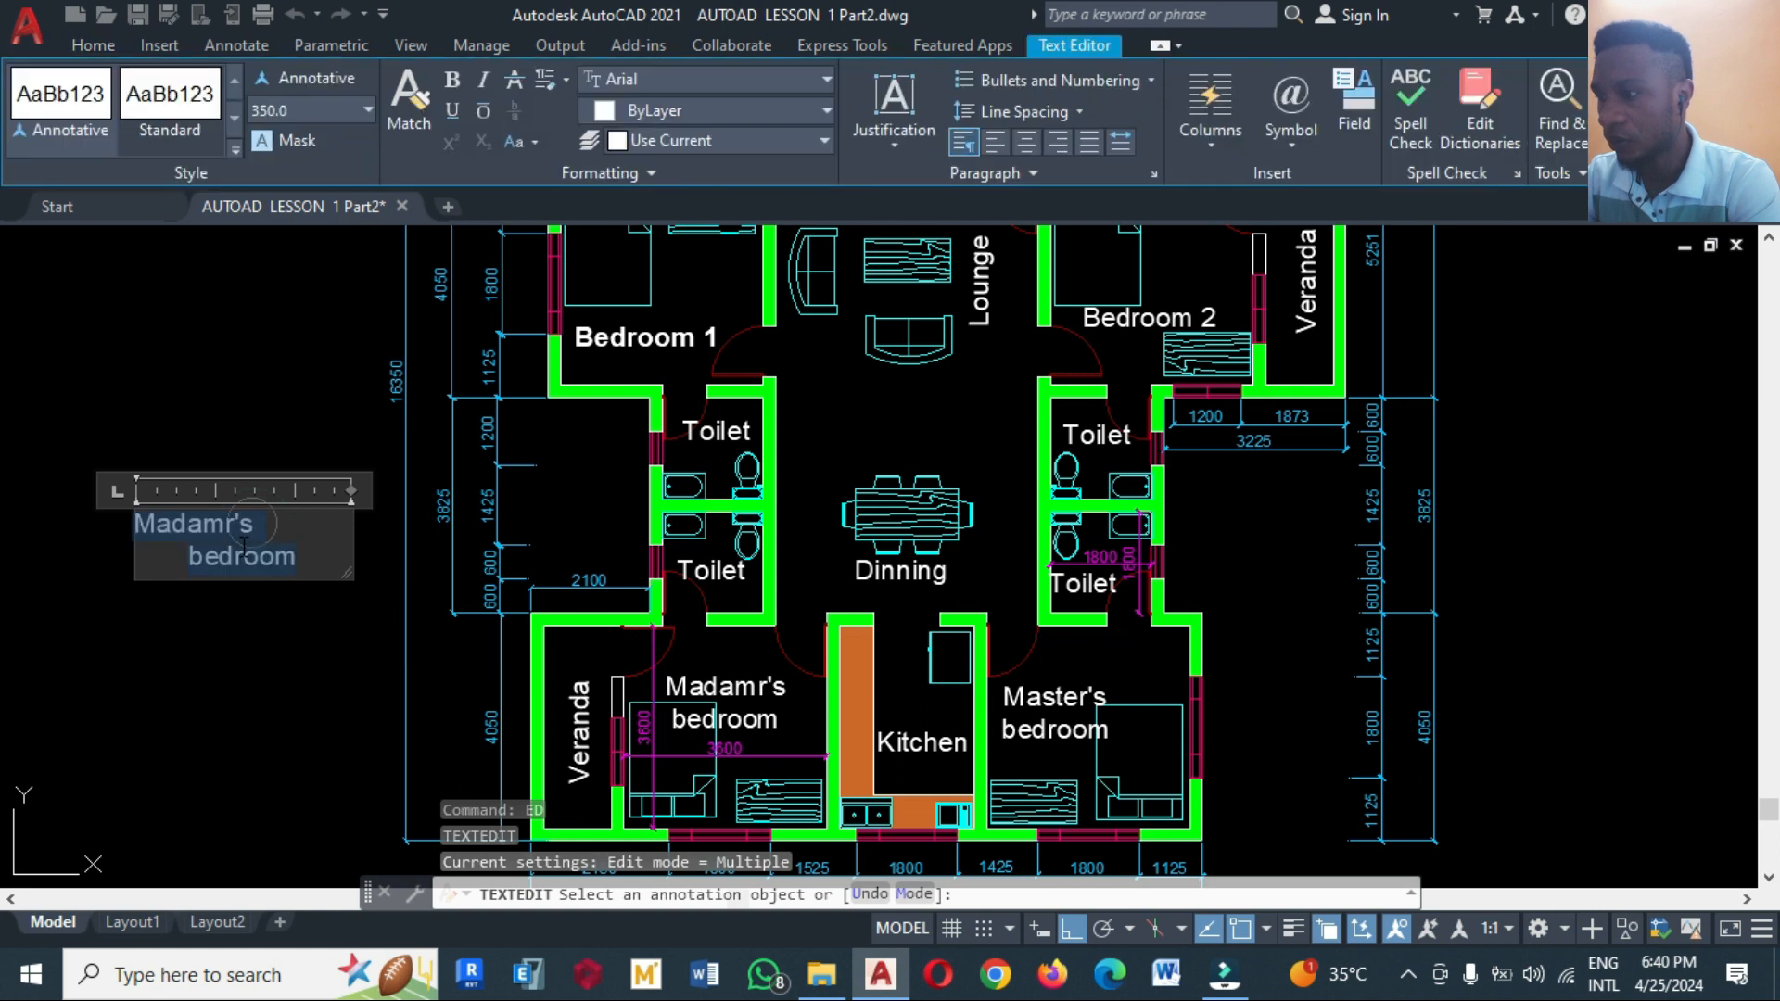
type("D1")
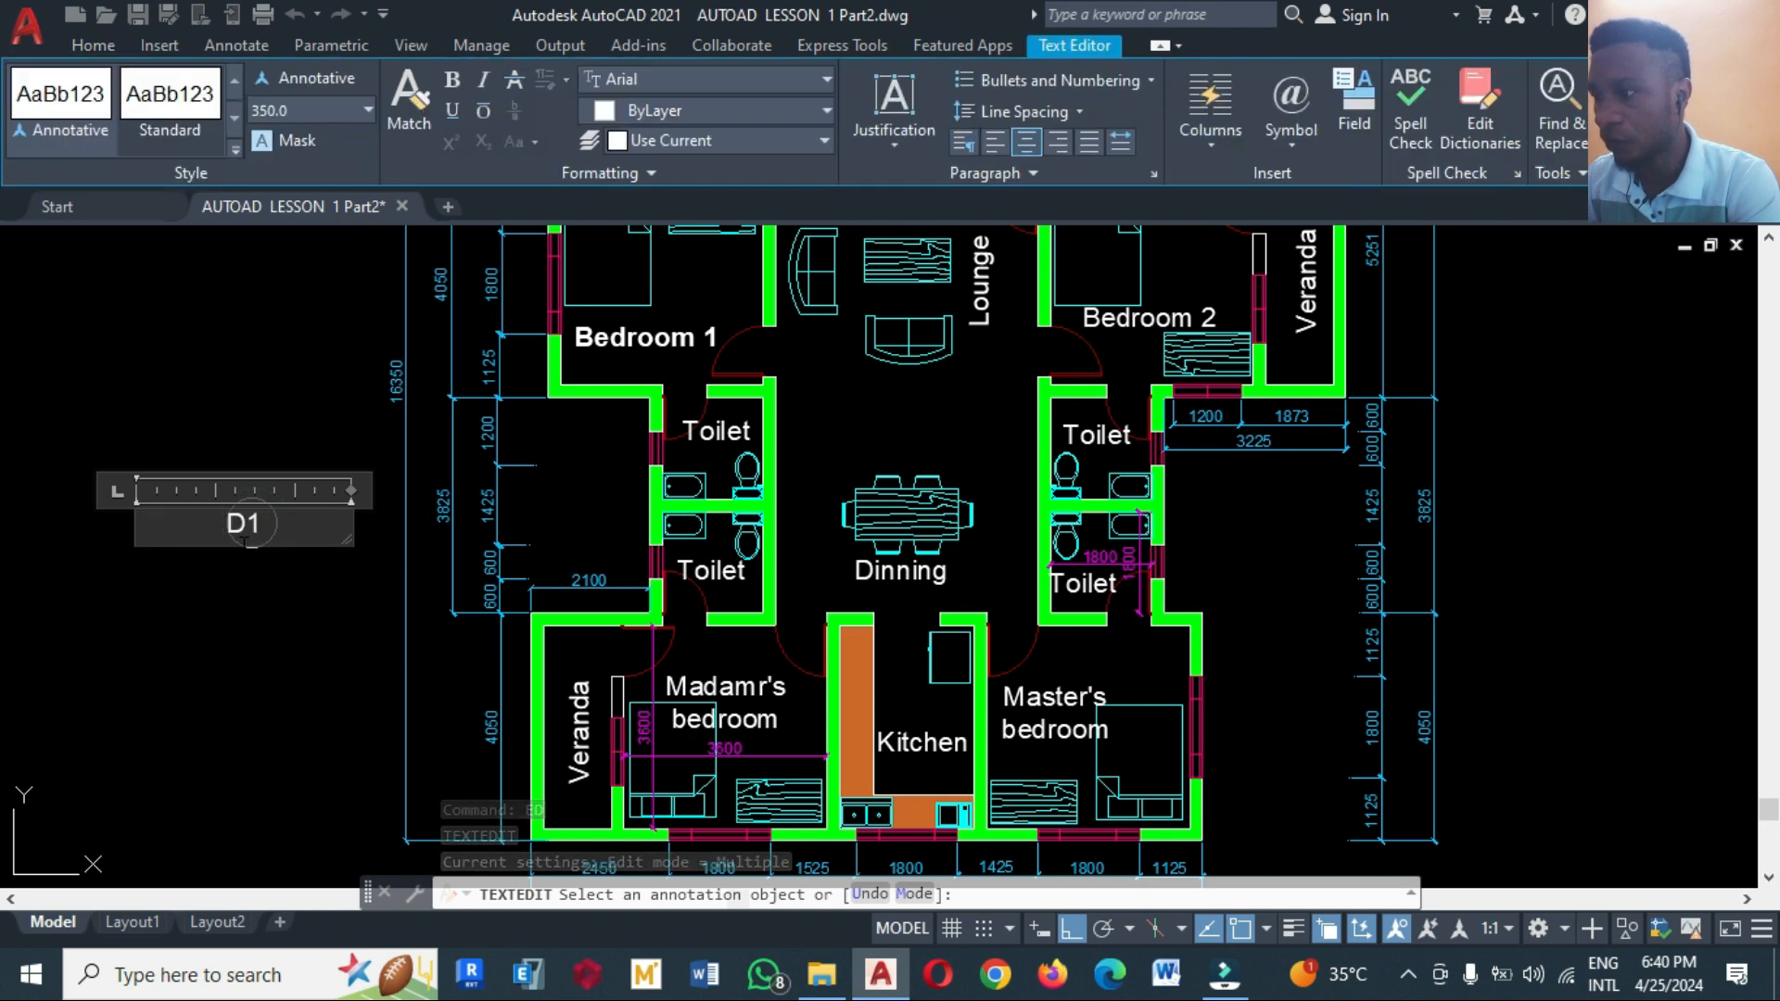
left_click(247, 616)
key("Escape")
Move the circle horizontally so that it is centred around the D1 text
type("m")
key("Return")
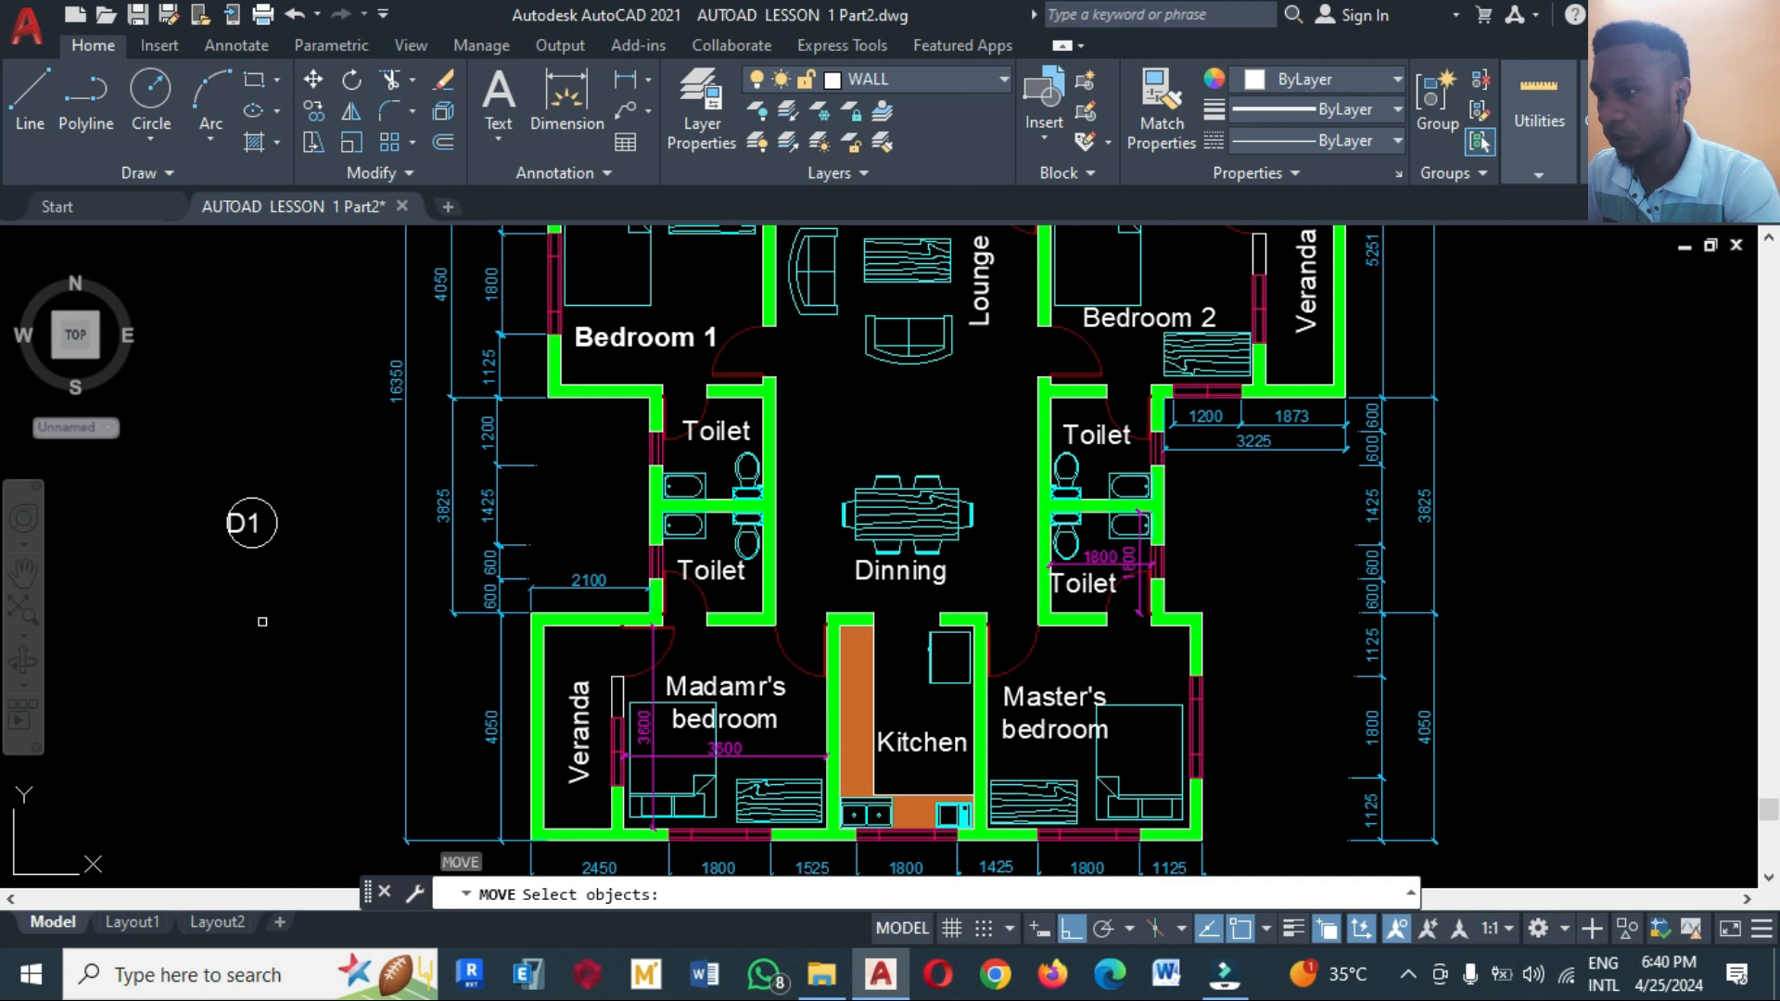
left_click(249, 524)
key("Return")
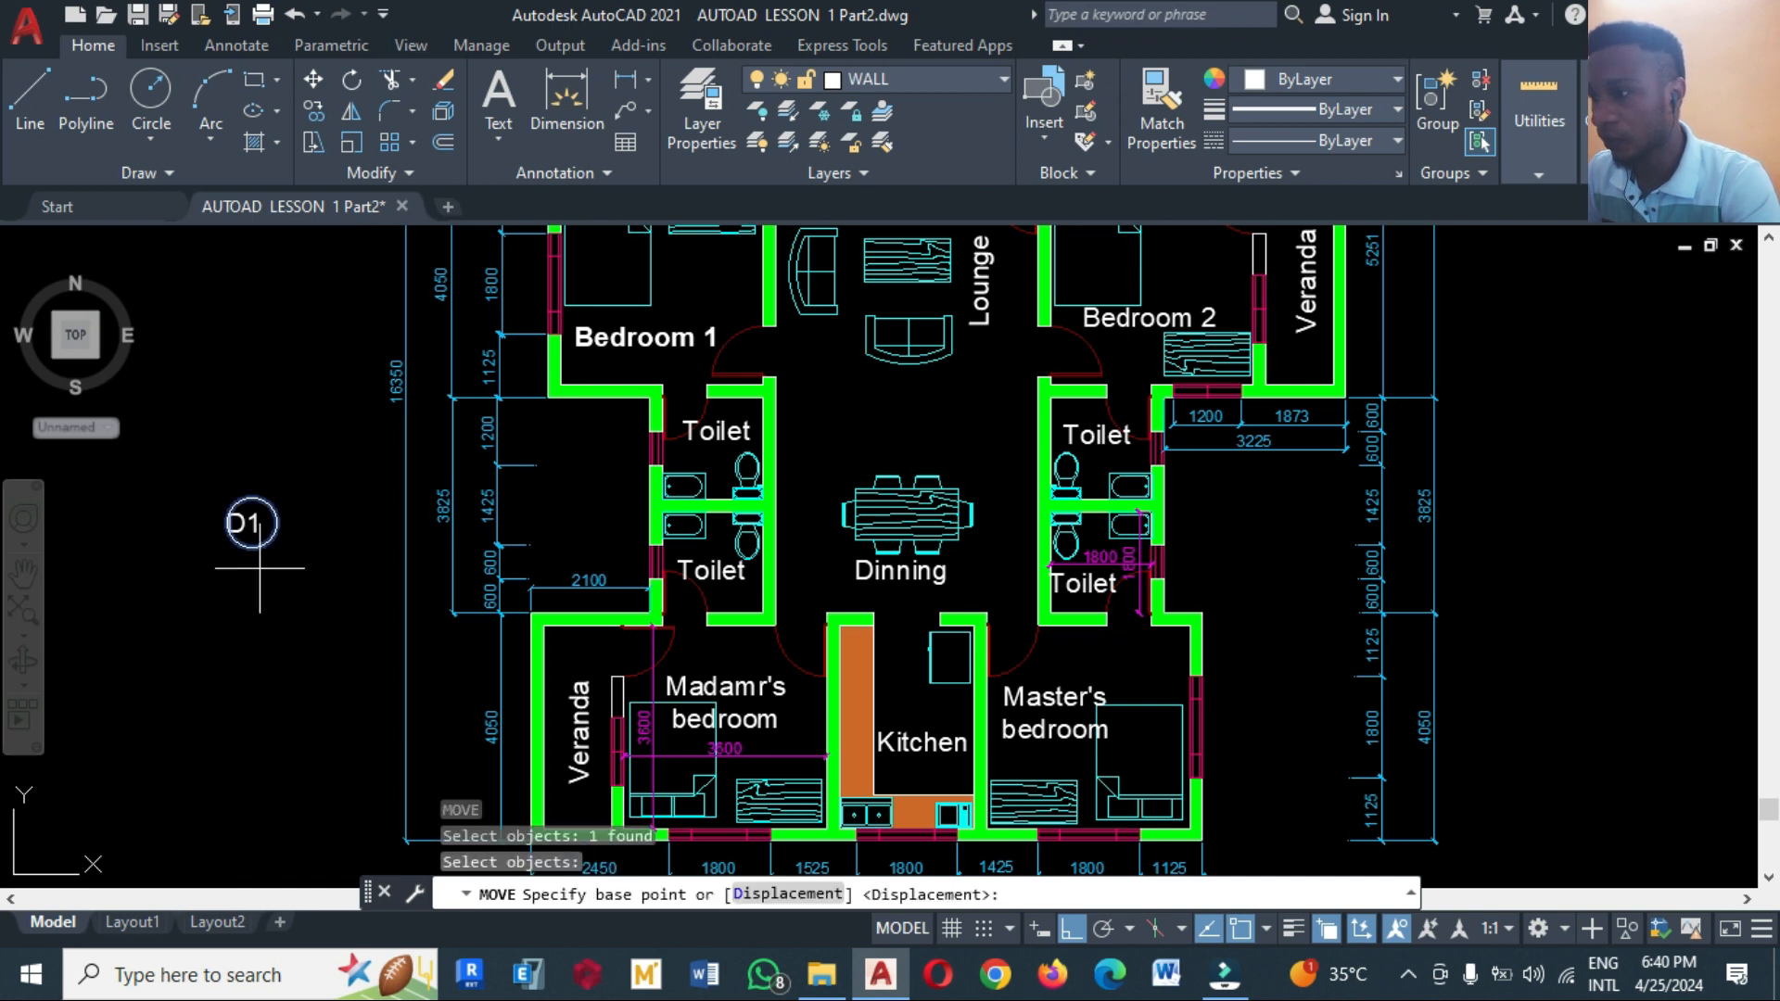
left_click(284, 607)
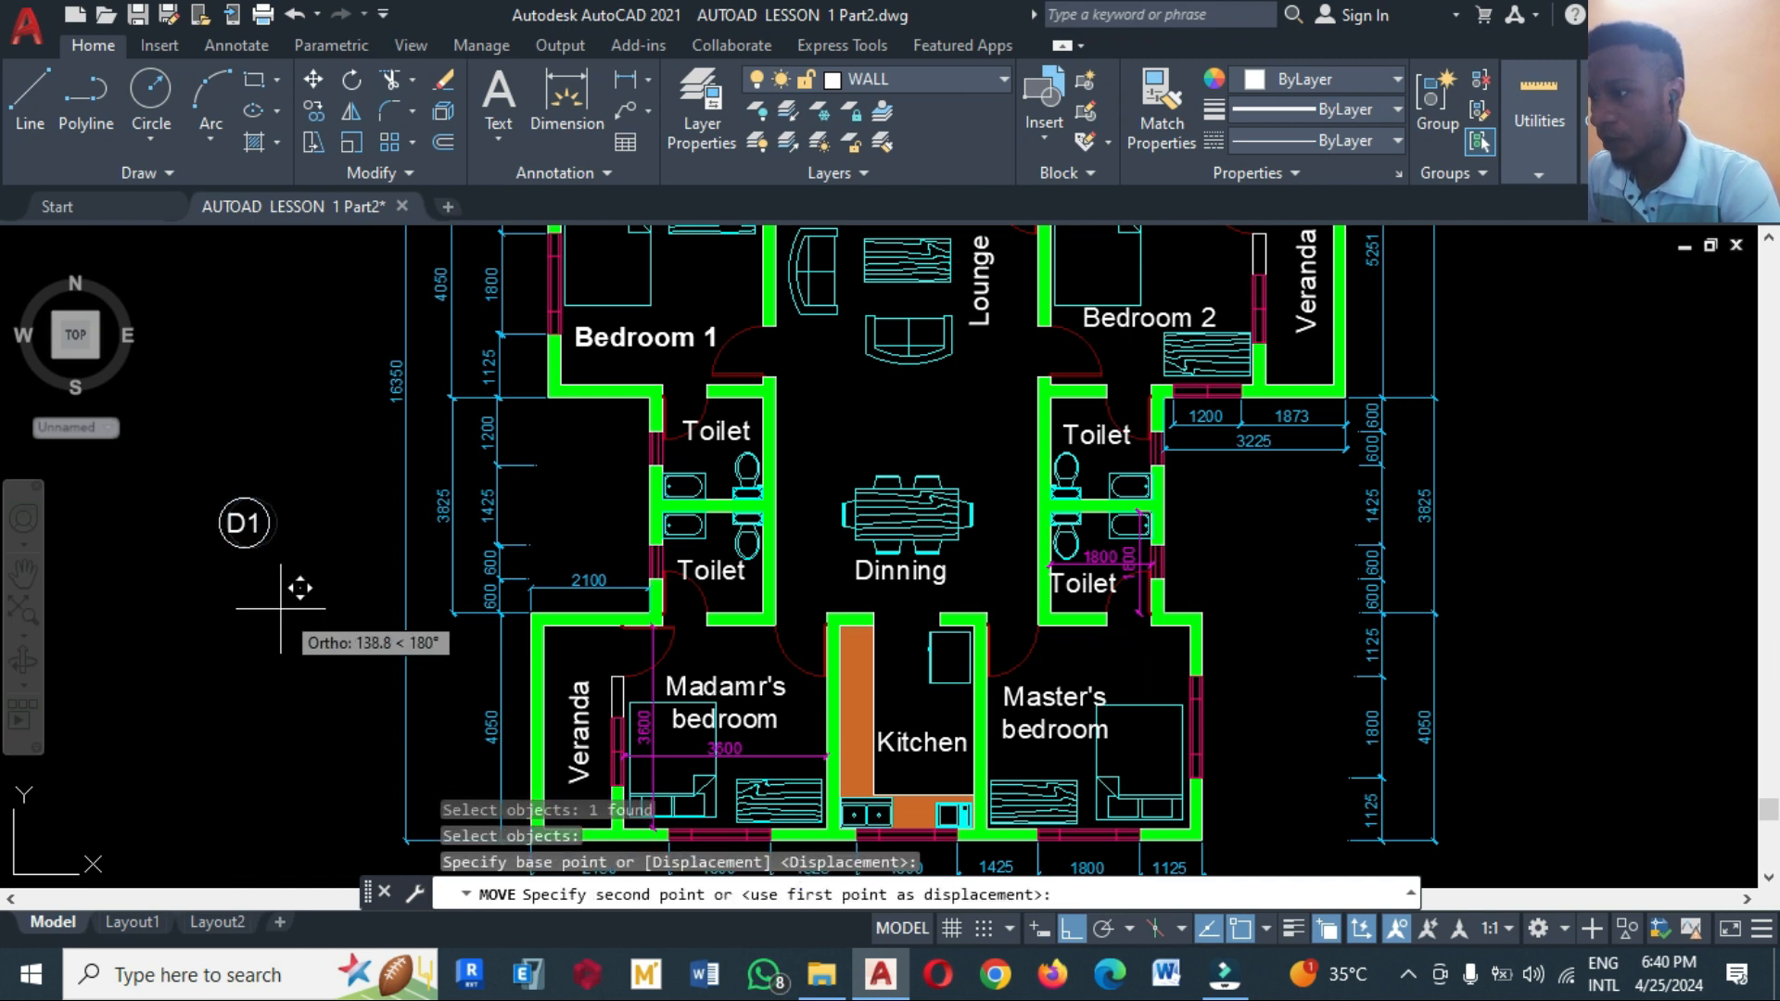
left_click(282, 609)
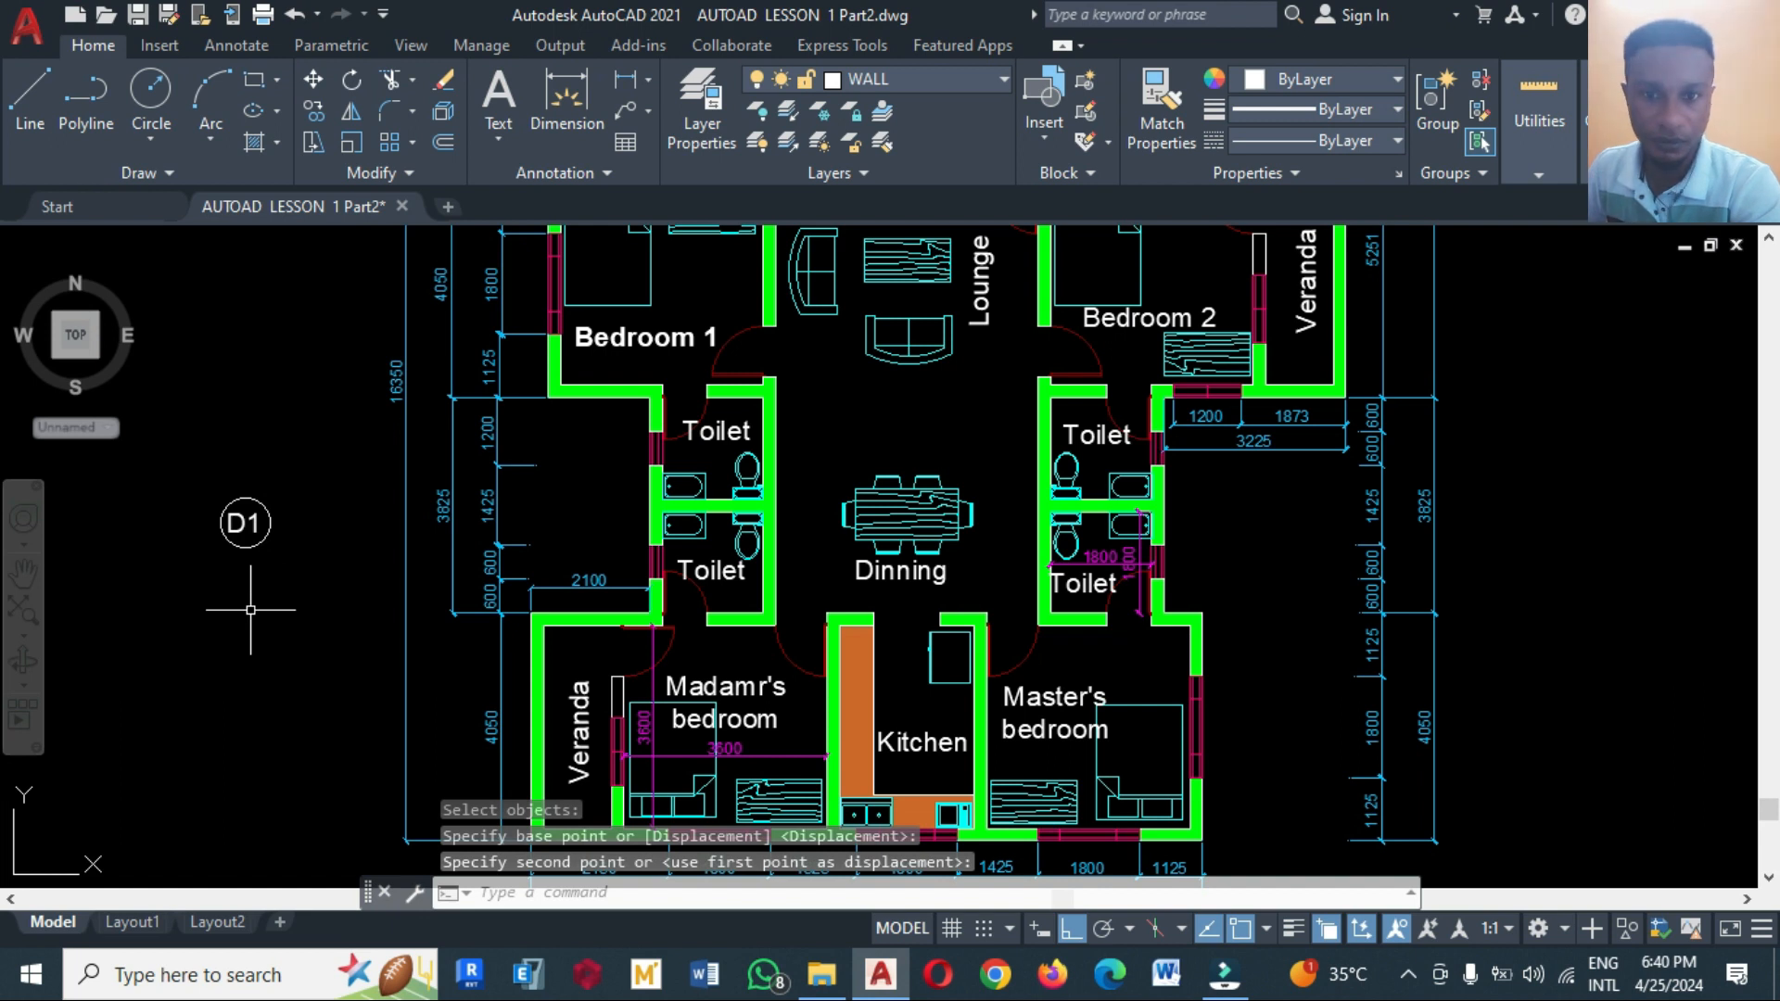
With object snap and ortho off, move the D1 text and its circle into the Madamr's bedroom door opening beside the kitchen wall
type("m")
key("Return")
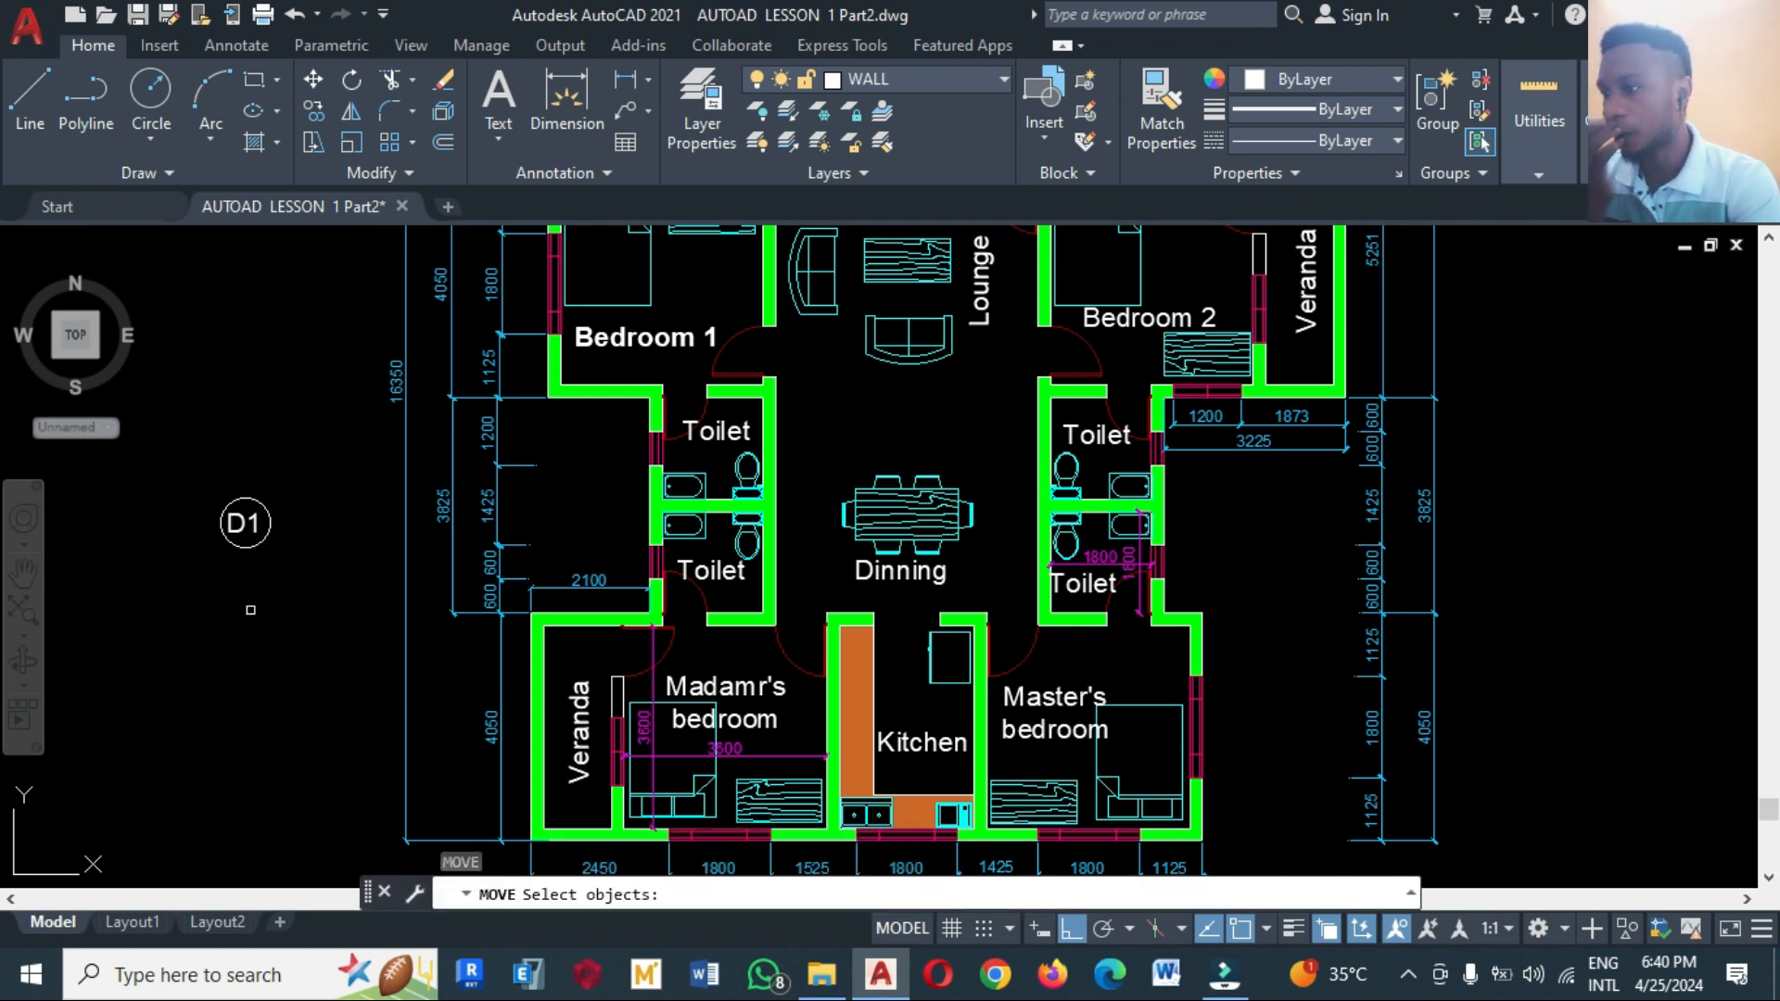
left_click(197, 489)
left_click(320, 630)
key("Return")
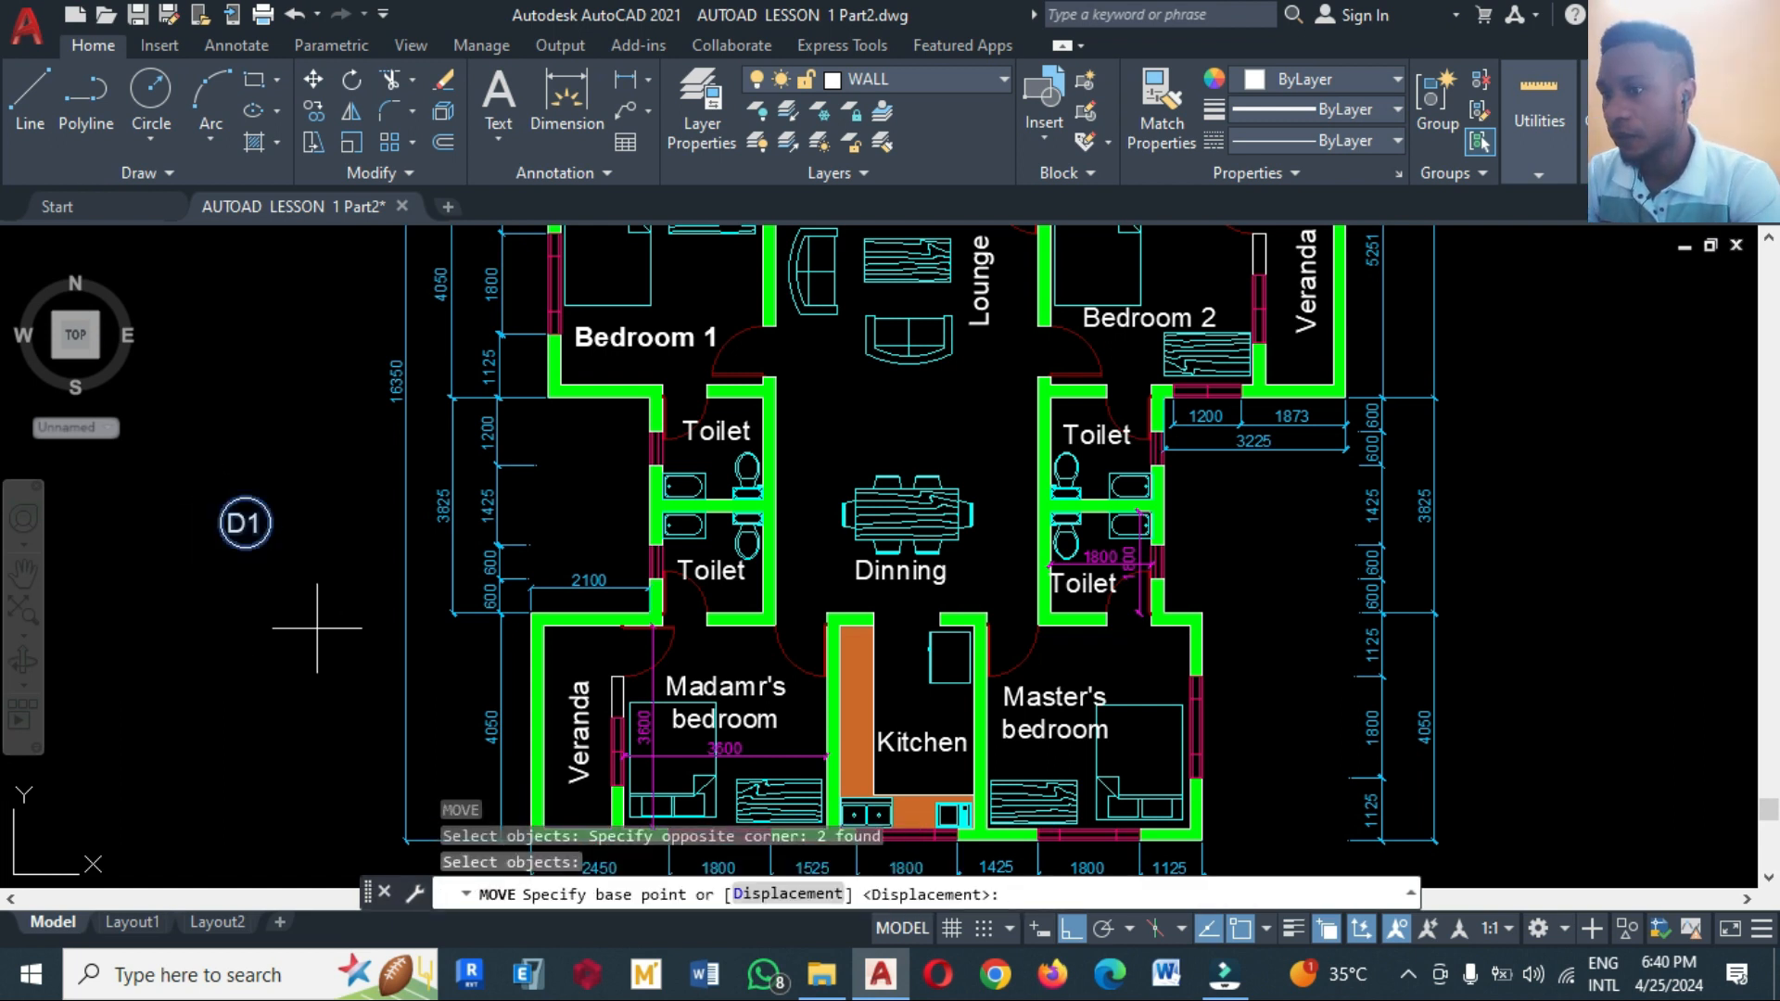
key("F3")
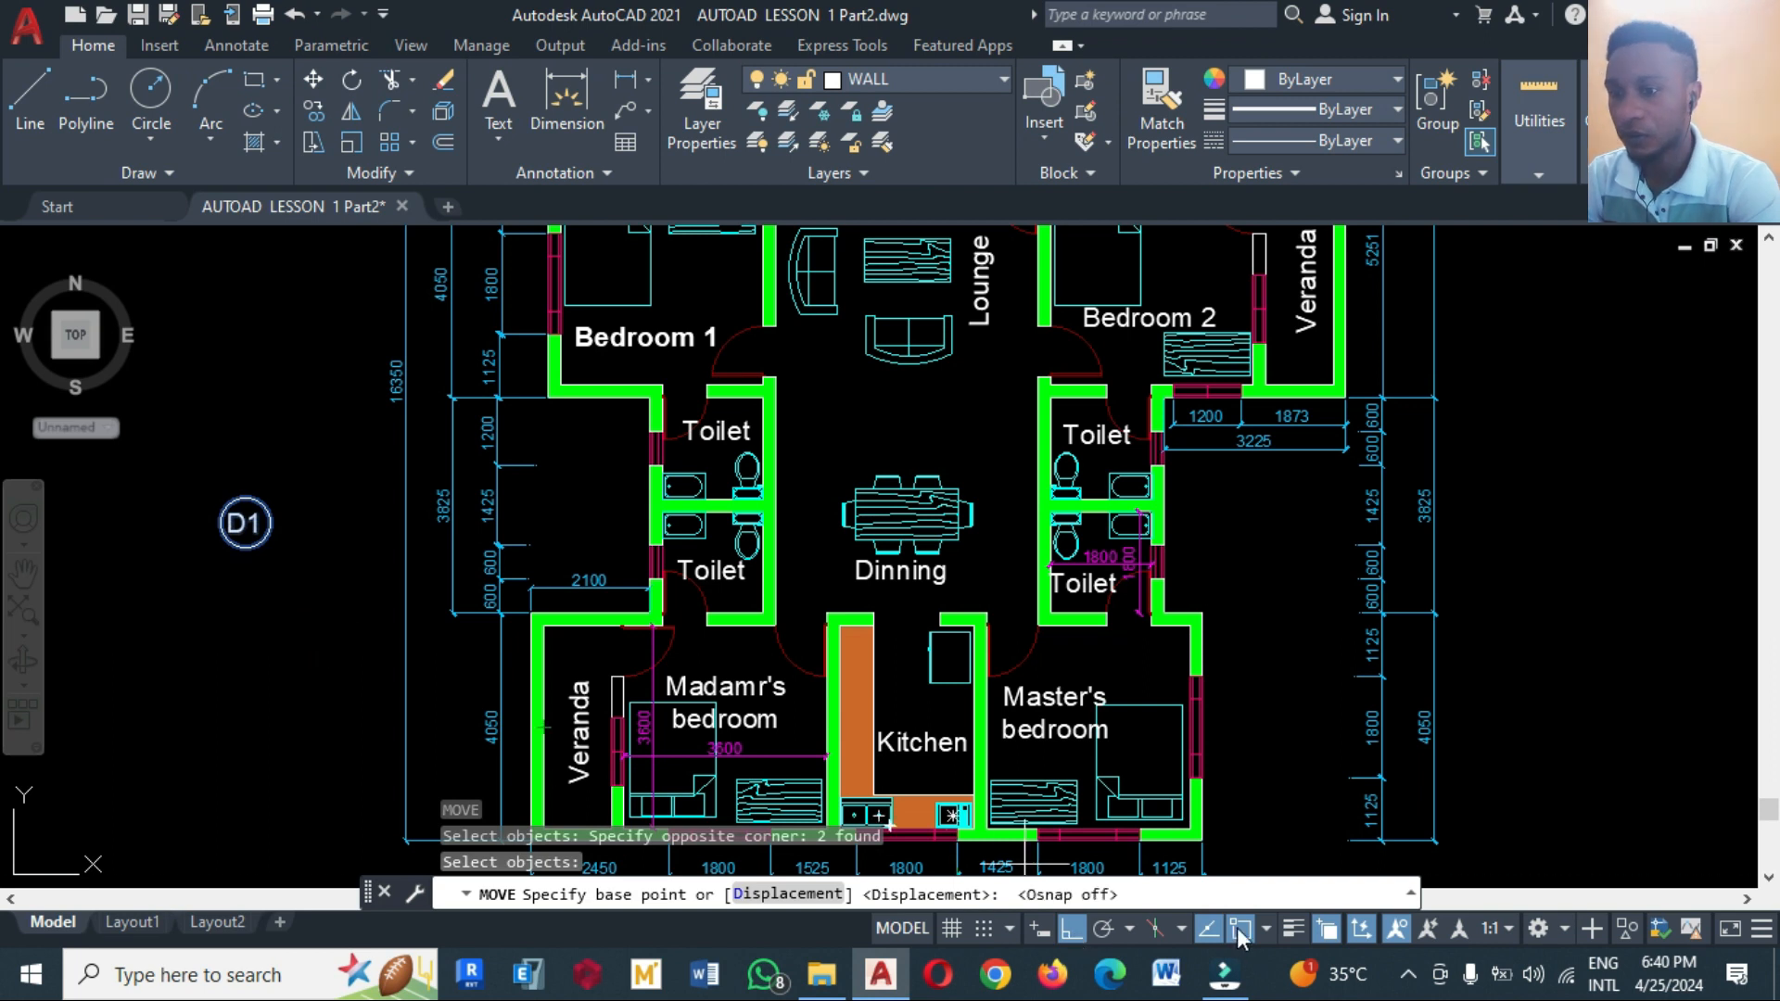
left_click(243, 522)
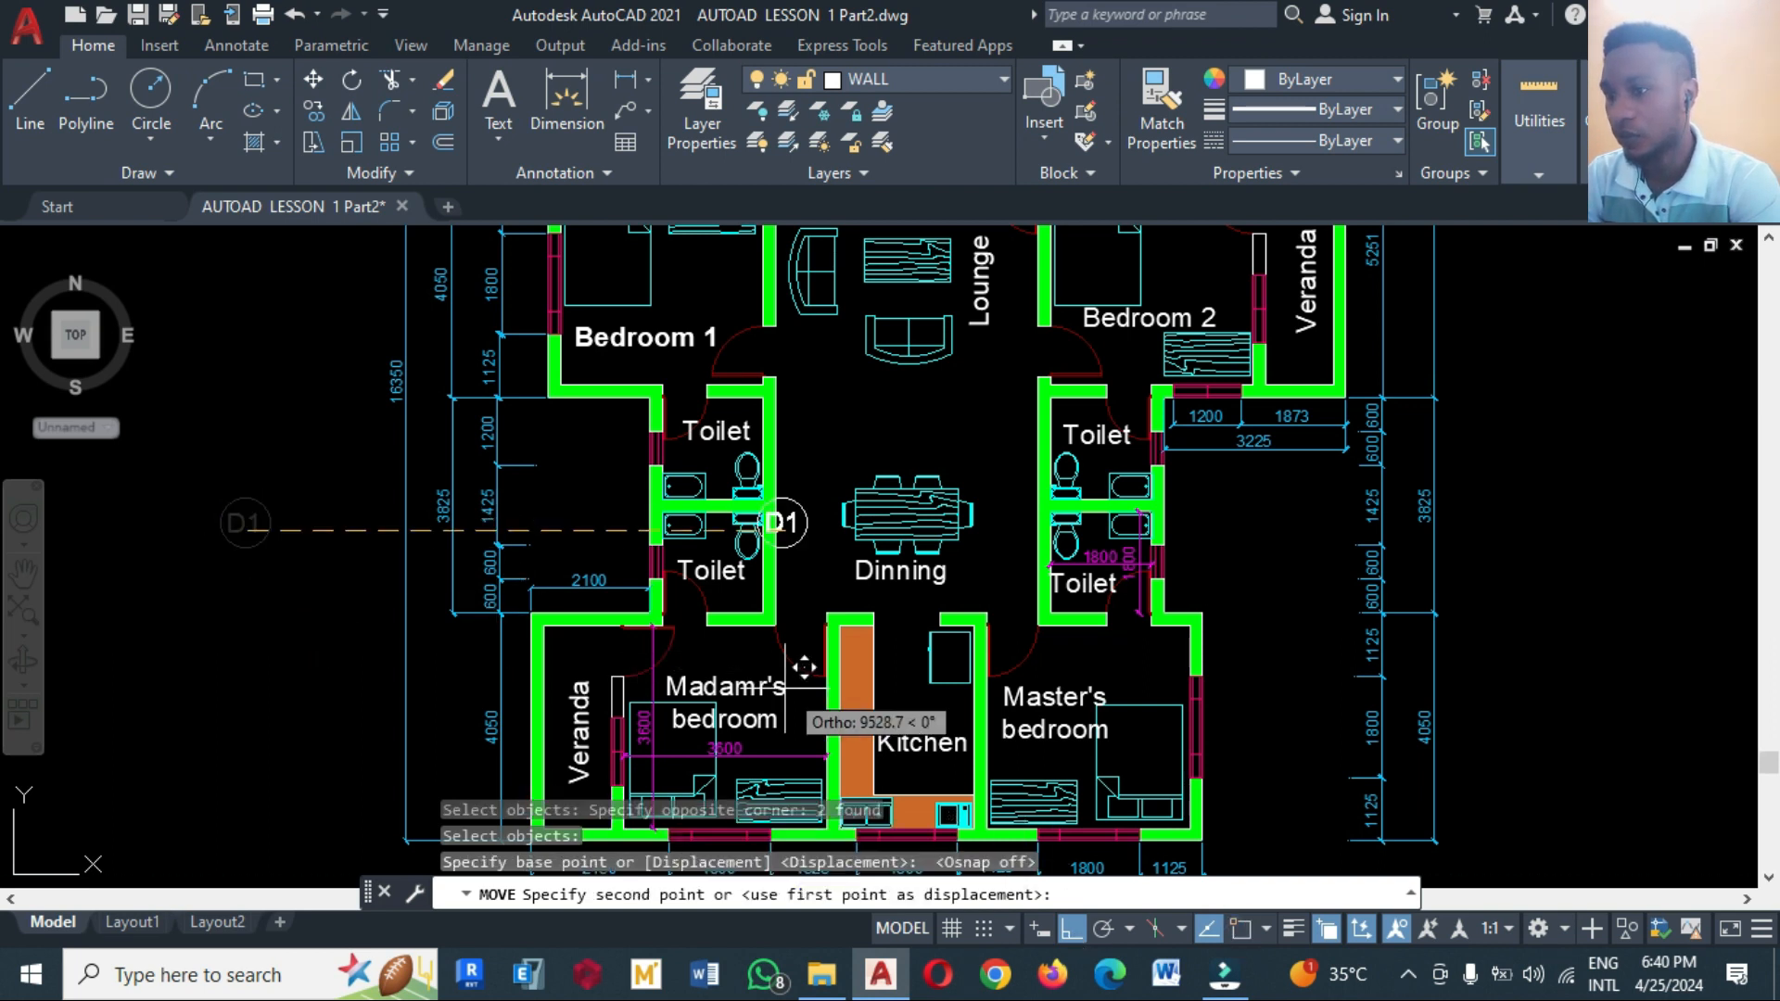
scroll(832, 708, "up", 5)
key("F8")
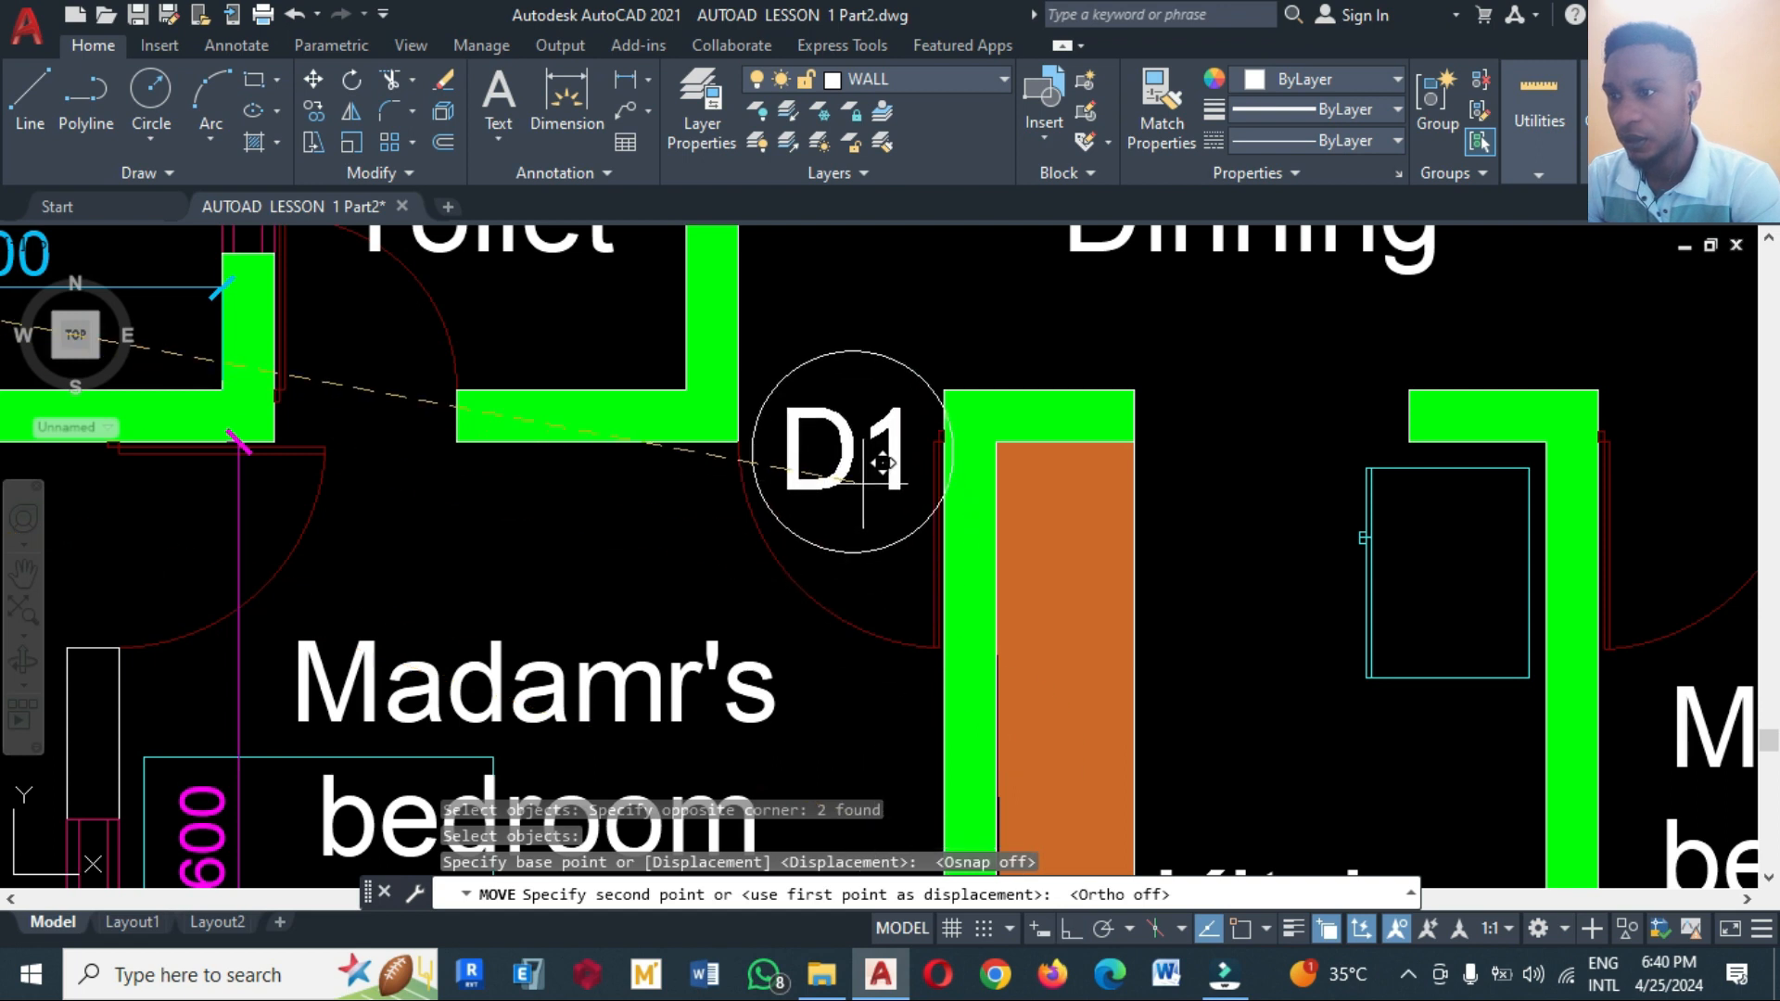
left_click(854, 411)
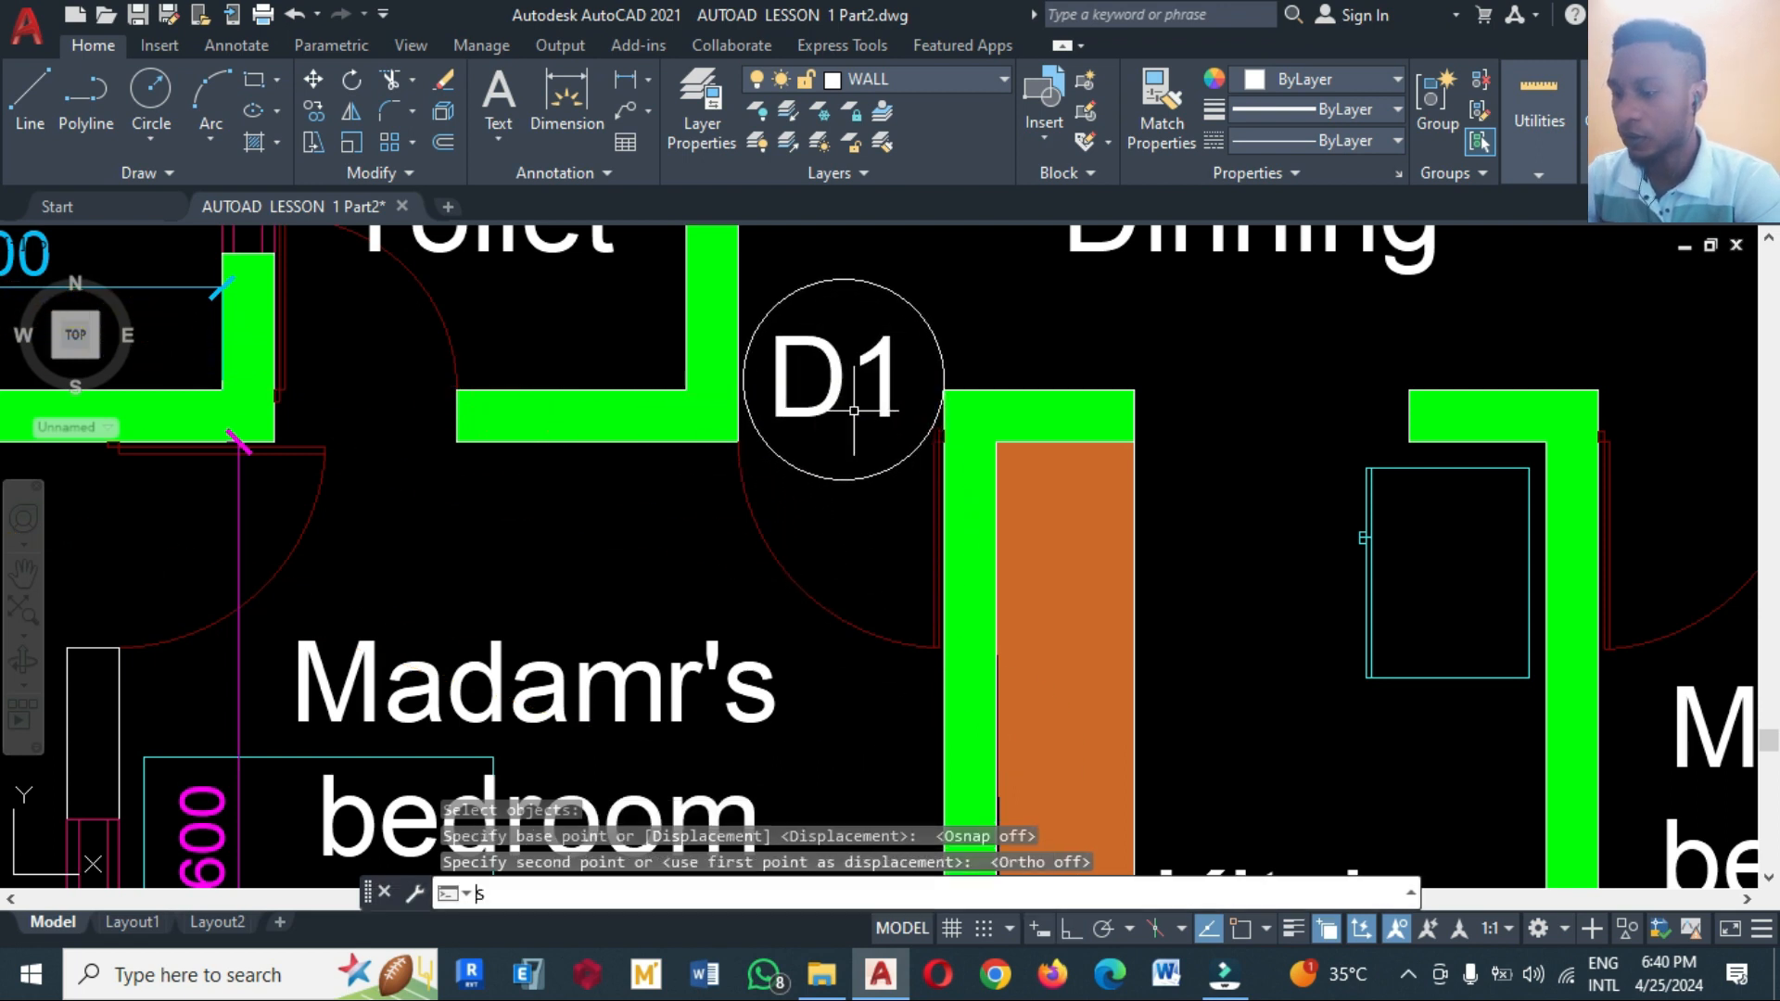
Scale the D1 text and its circle at the Madamr's bedroom door by a factor of 0.7
type("sc")
key("Return")
left_click(877, 507)
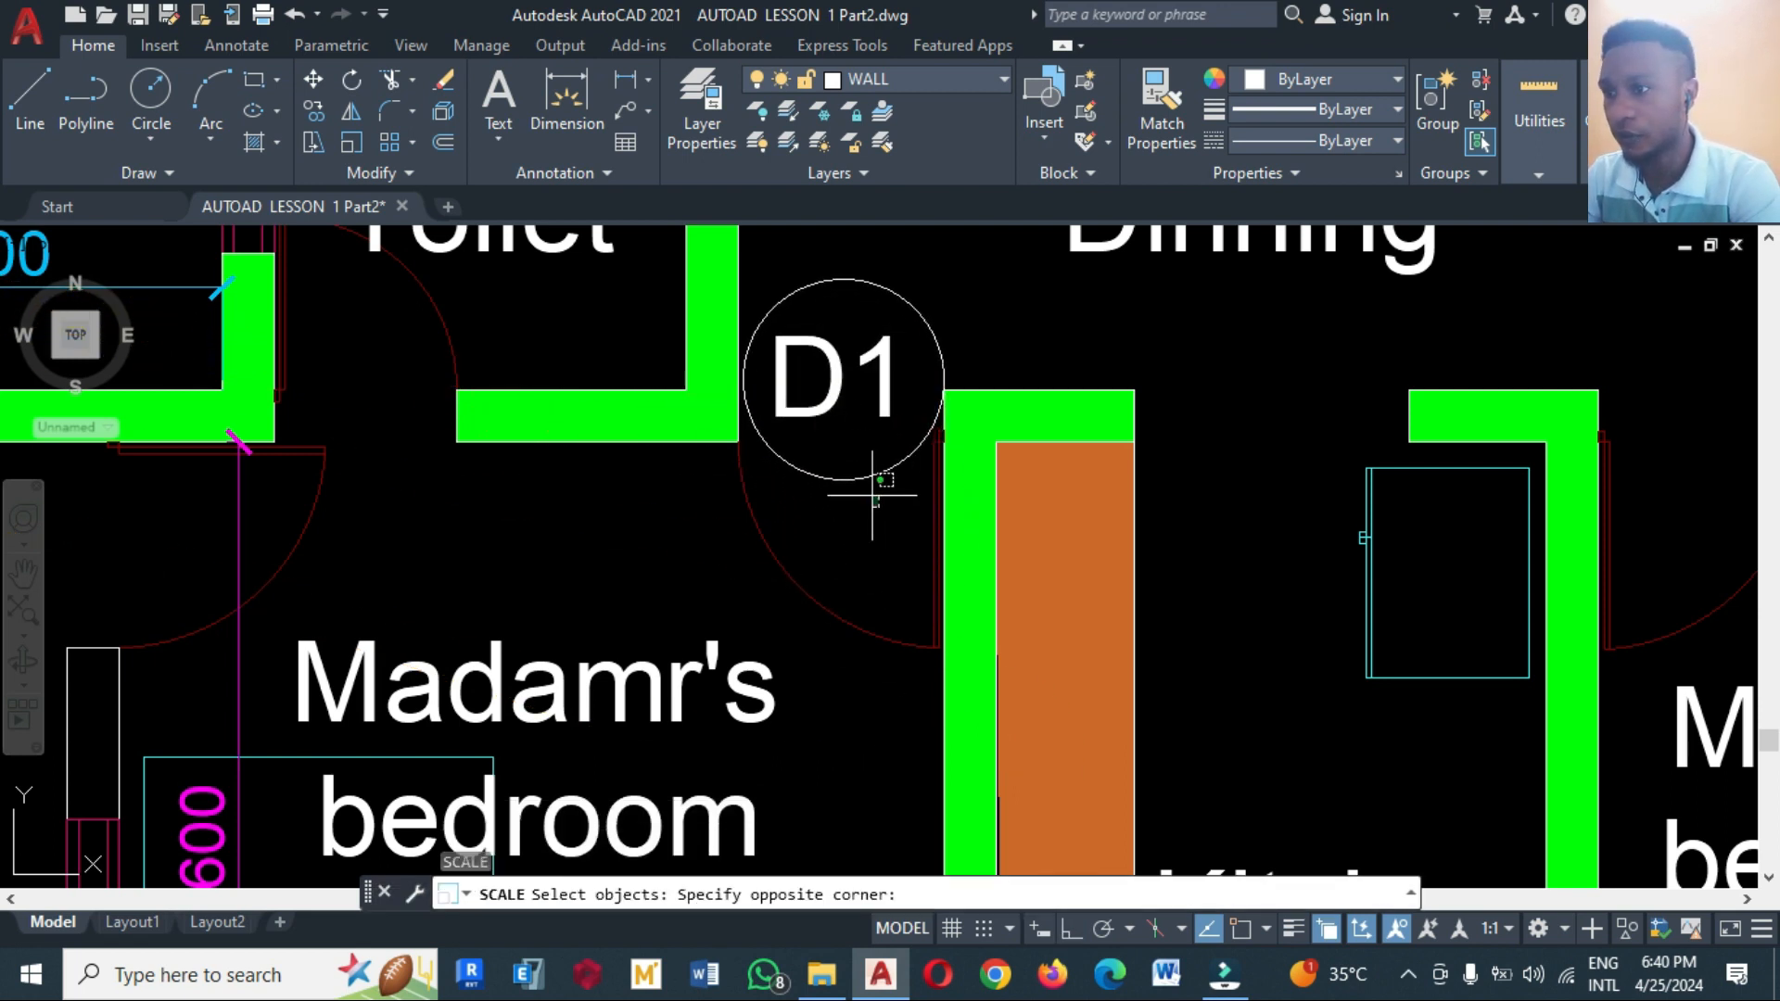
left_click(784, 245)
key("Return")
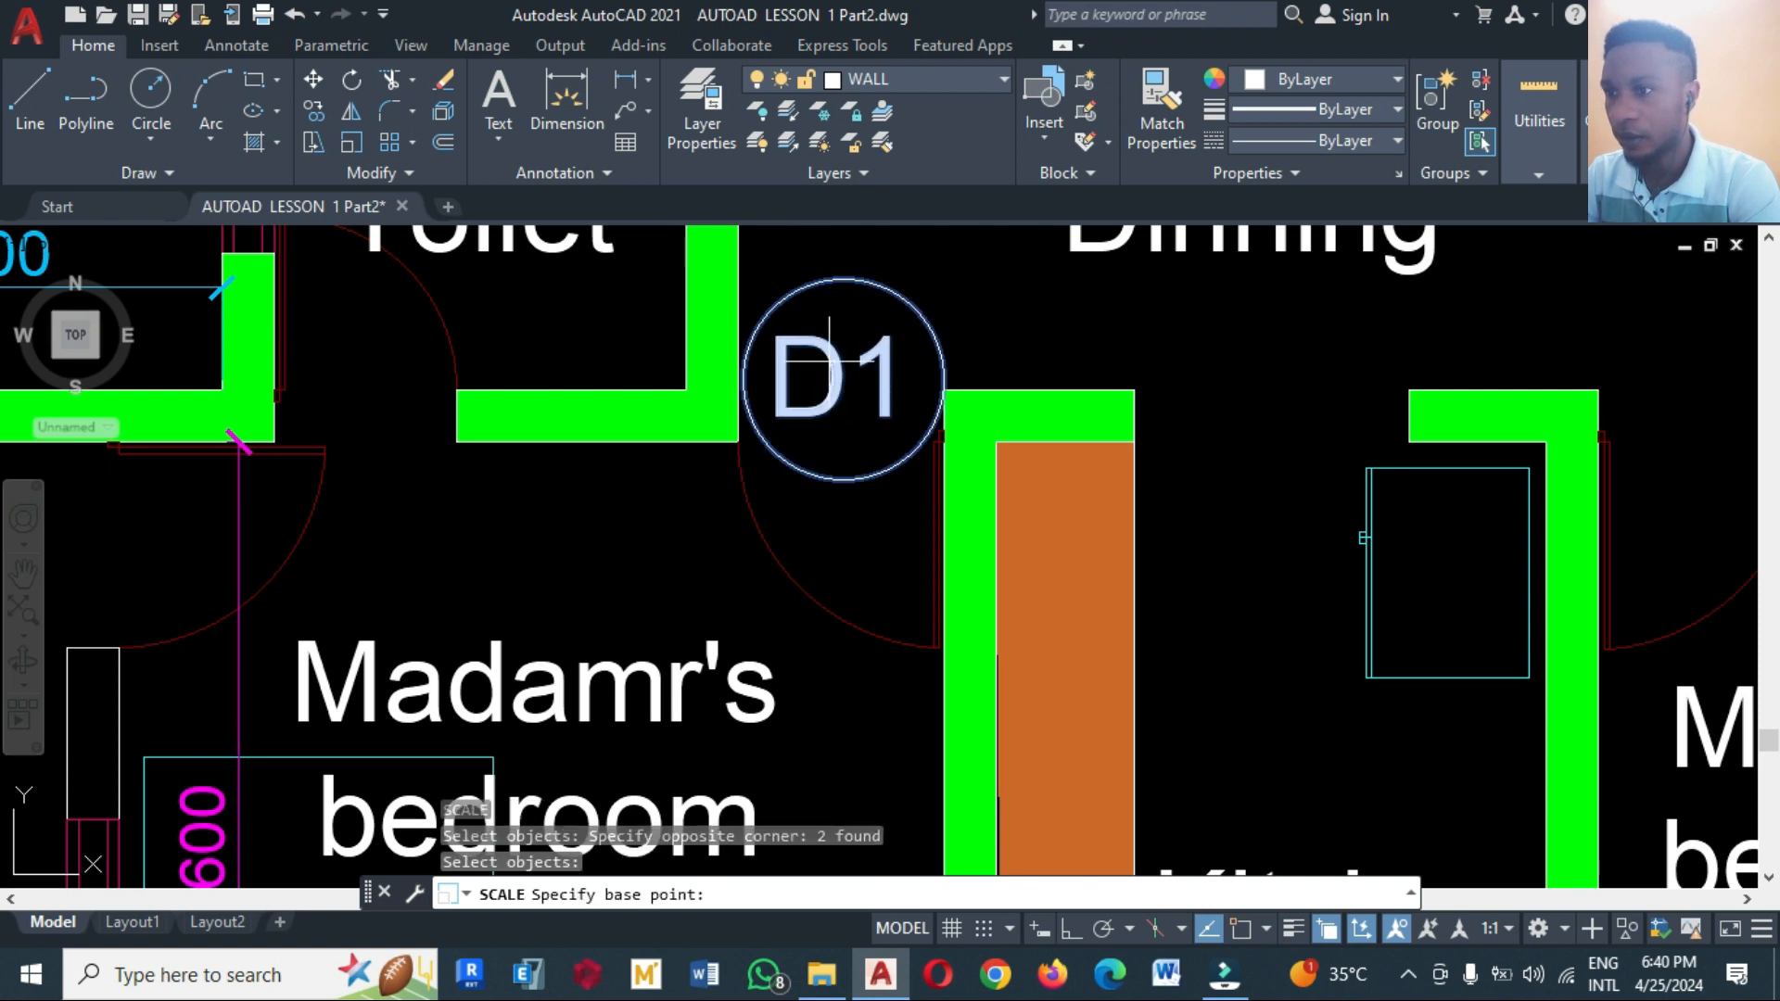
left_click(834, 374)
type(".7")
key("Return")
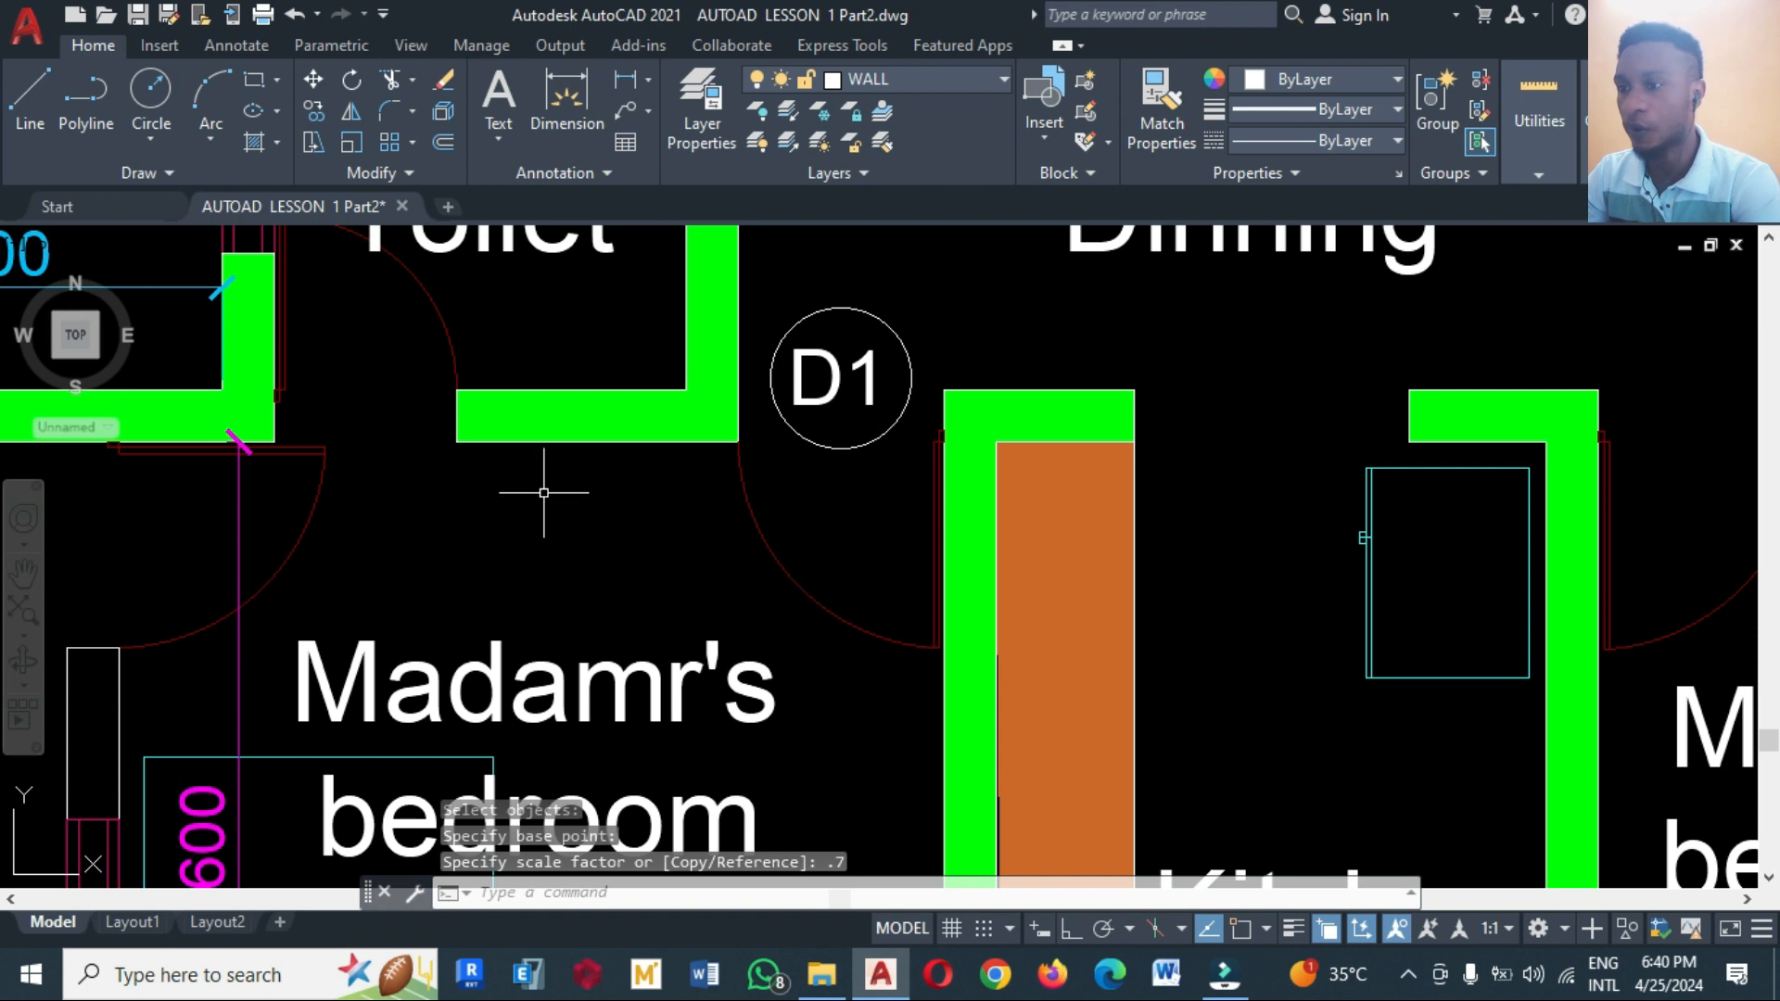
Copy the circled D1 tag to the Master's bedroom door and to the veranda door of the Madamr's bedroom
scroll(623, 541, "down", 4)
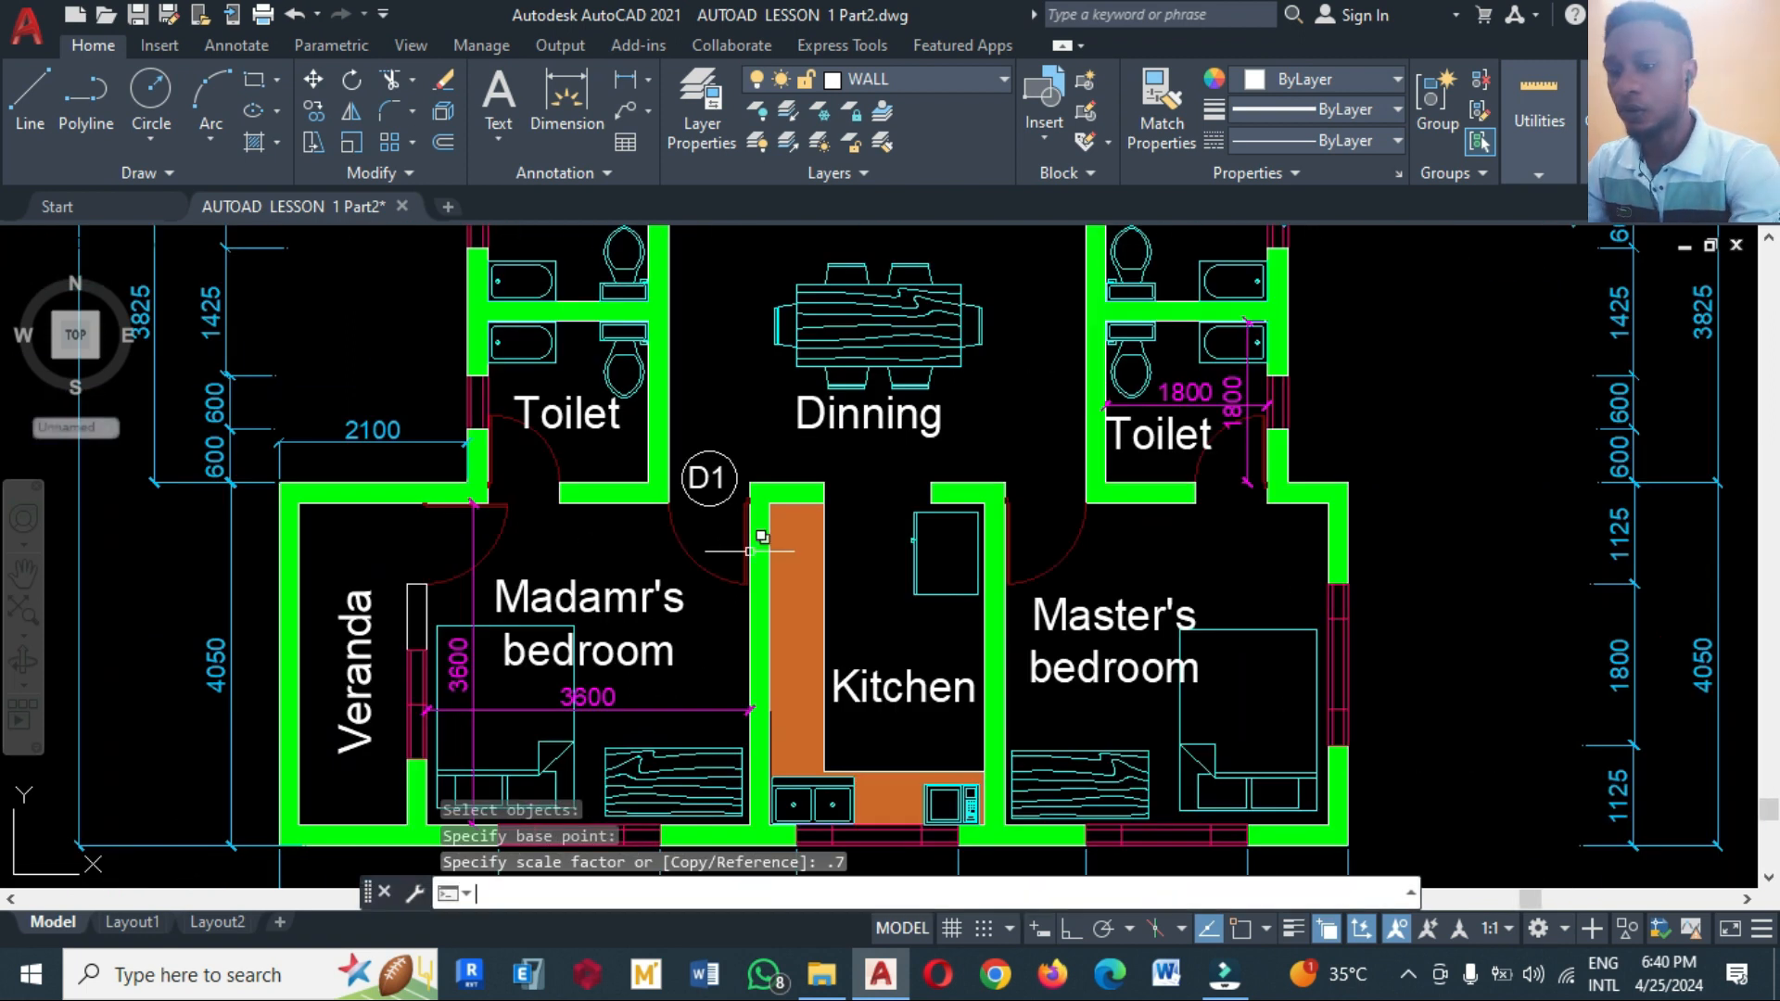
key("Return")
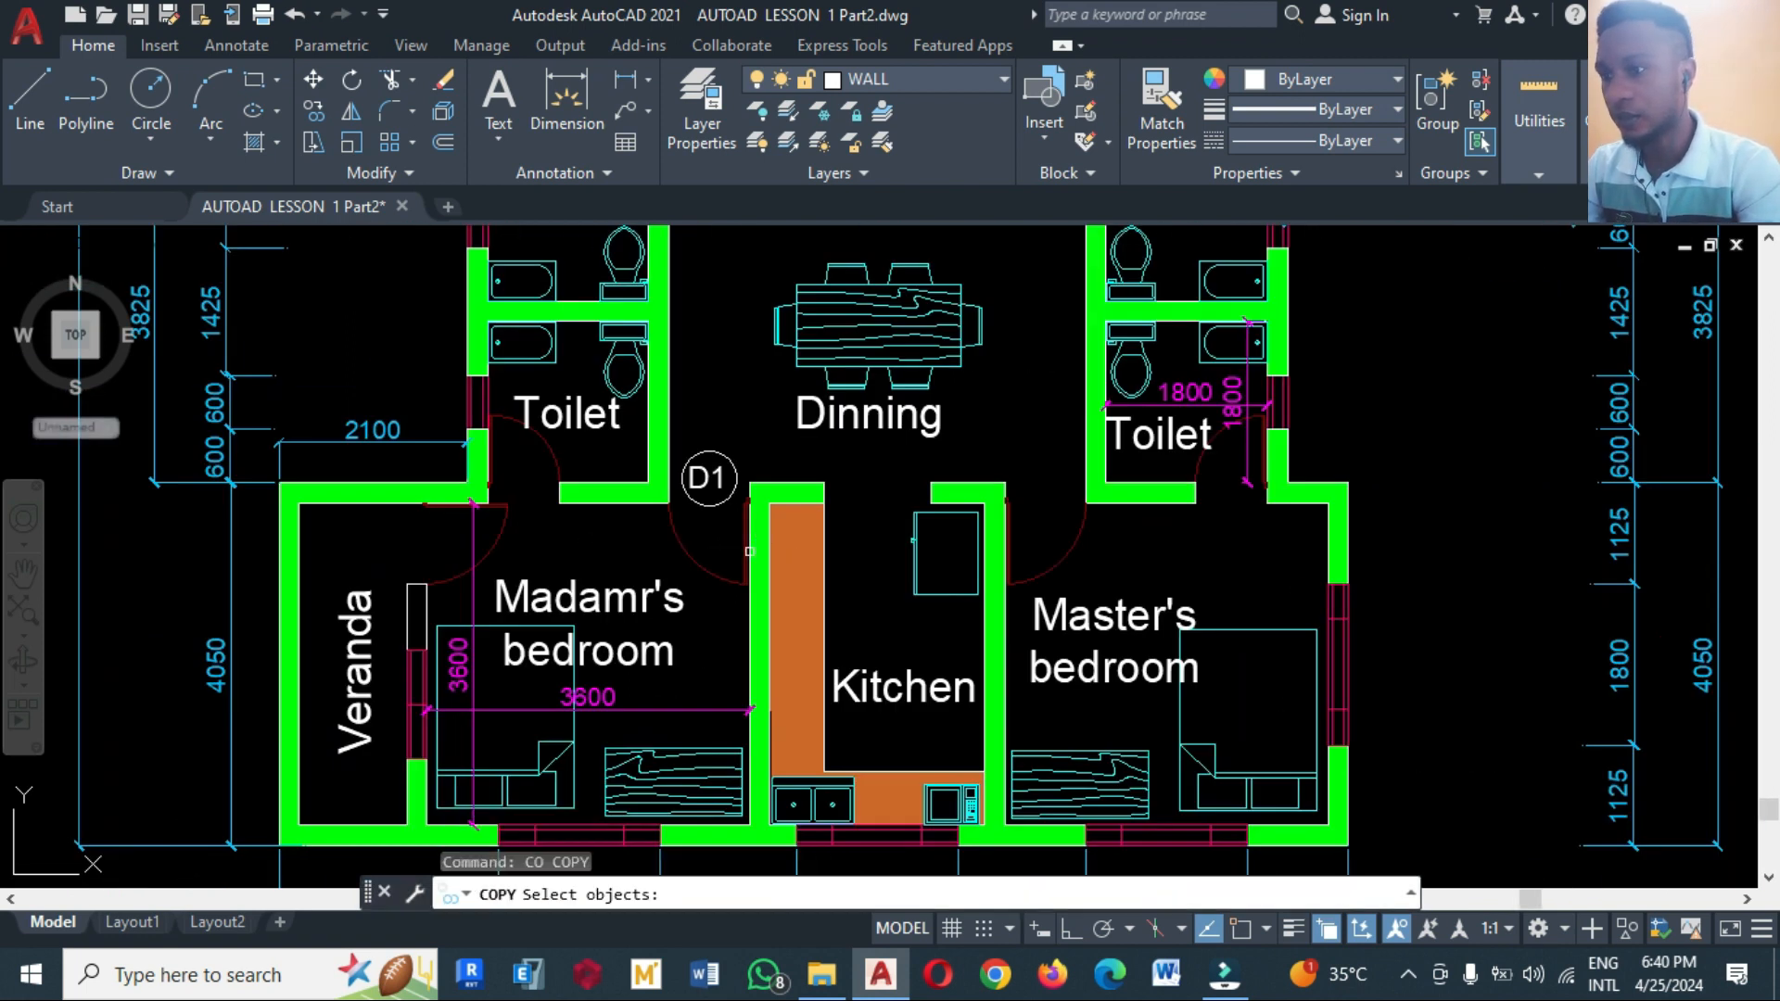
left_click(729, 505)
left_click(688, 423)
key("Return")
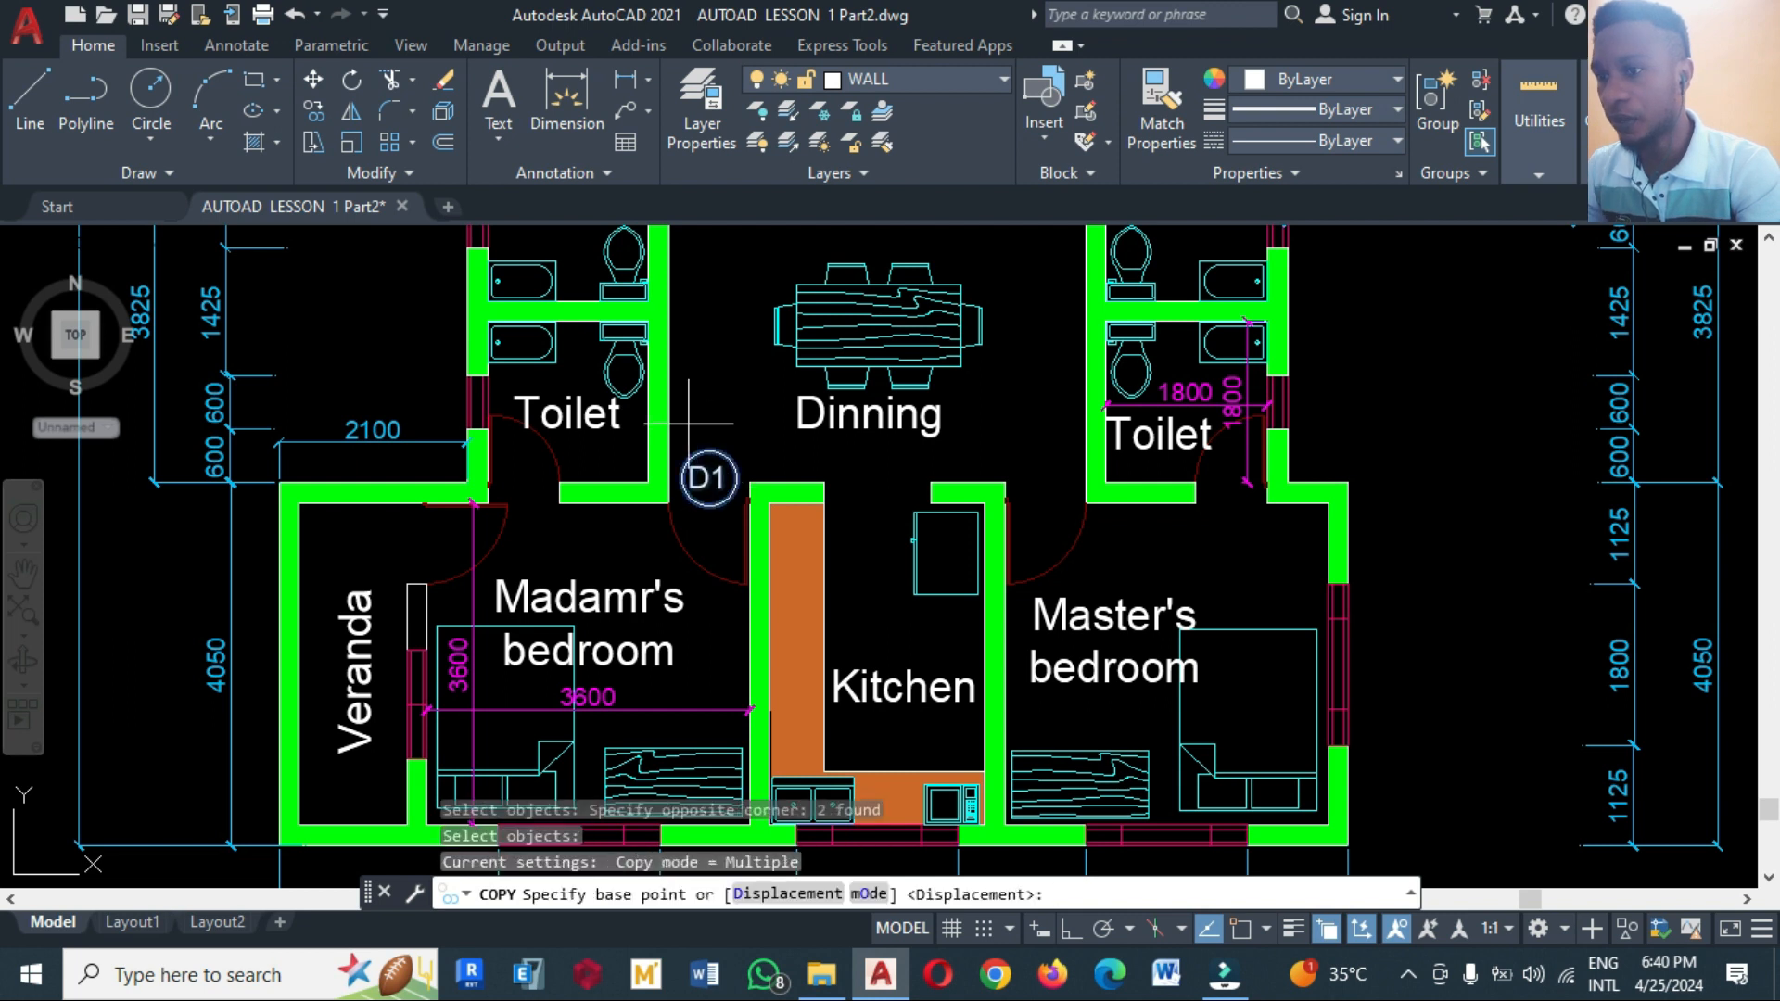
left_click(711, 479)
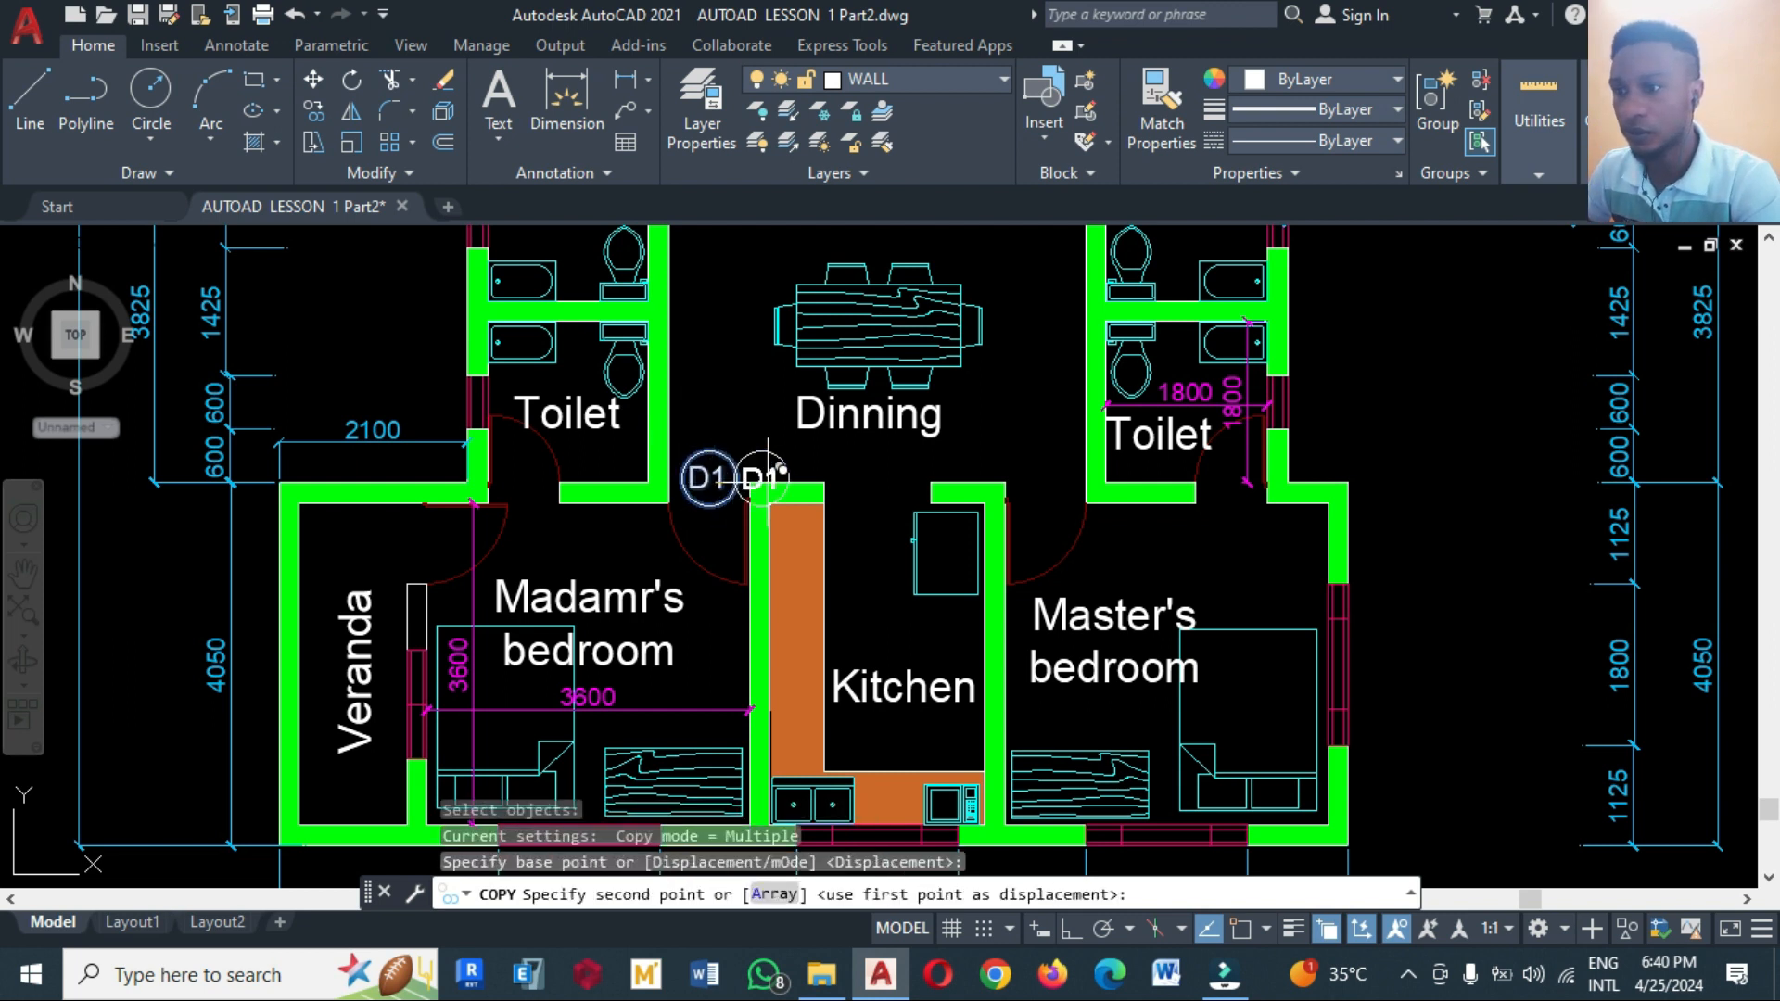
left_click(1047, 501)
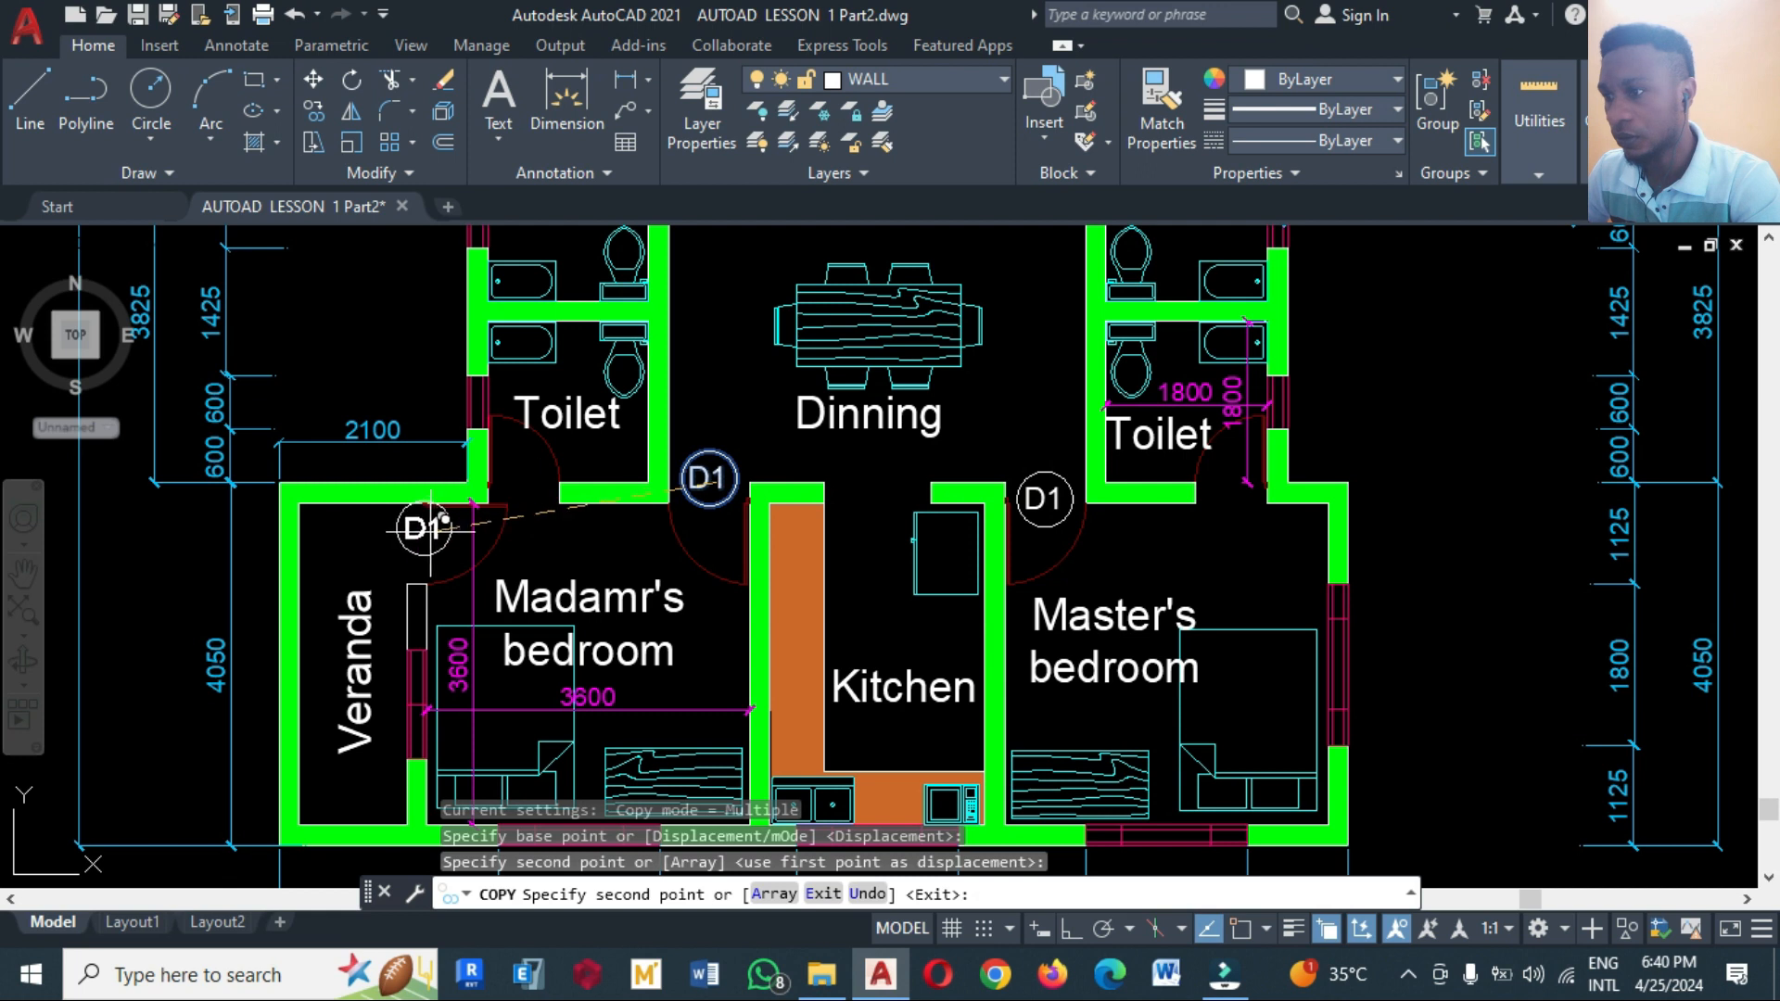
left_click(422, 545)
Place further D1 tag copies at the Bedroom 1, Bedroom 2, Bedroom 2 veranda and porch-to-lounge doors, and end the Copy command
scroll(834, 705, "down", 4)
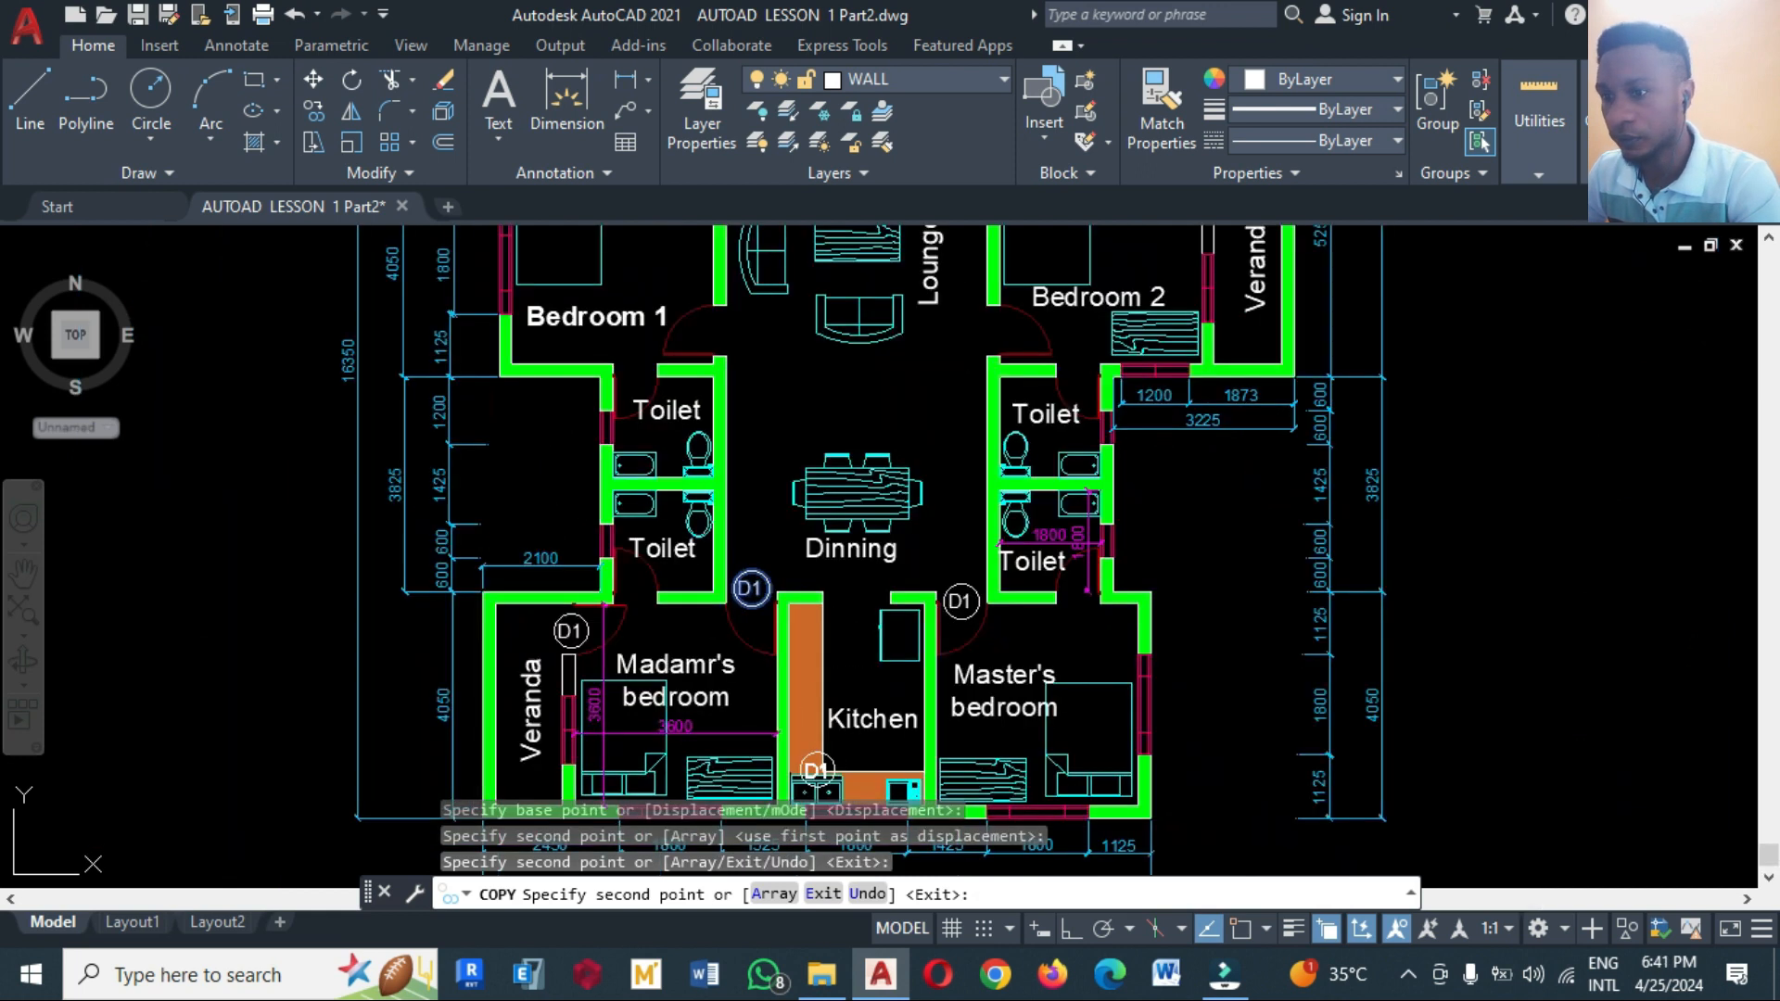
scroll(797, 524, "up", 4)
left_click(733, 494)
left_click(1158, 494)
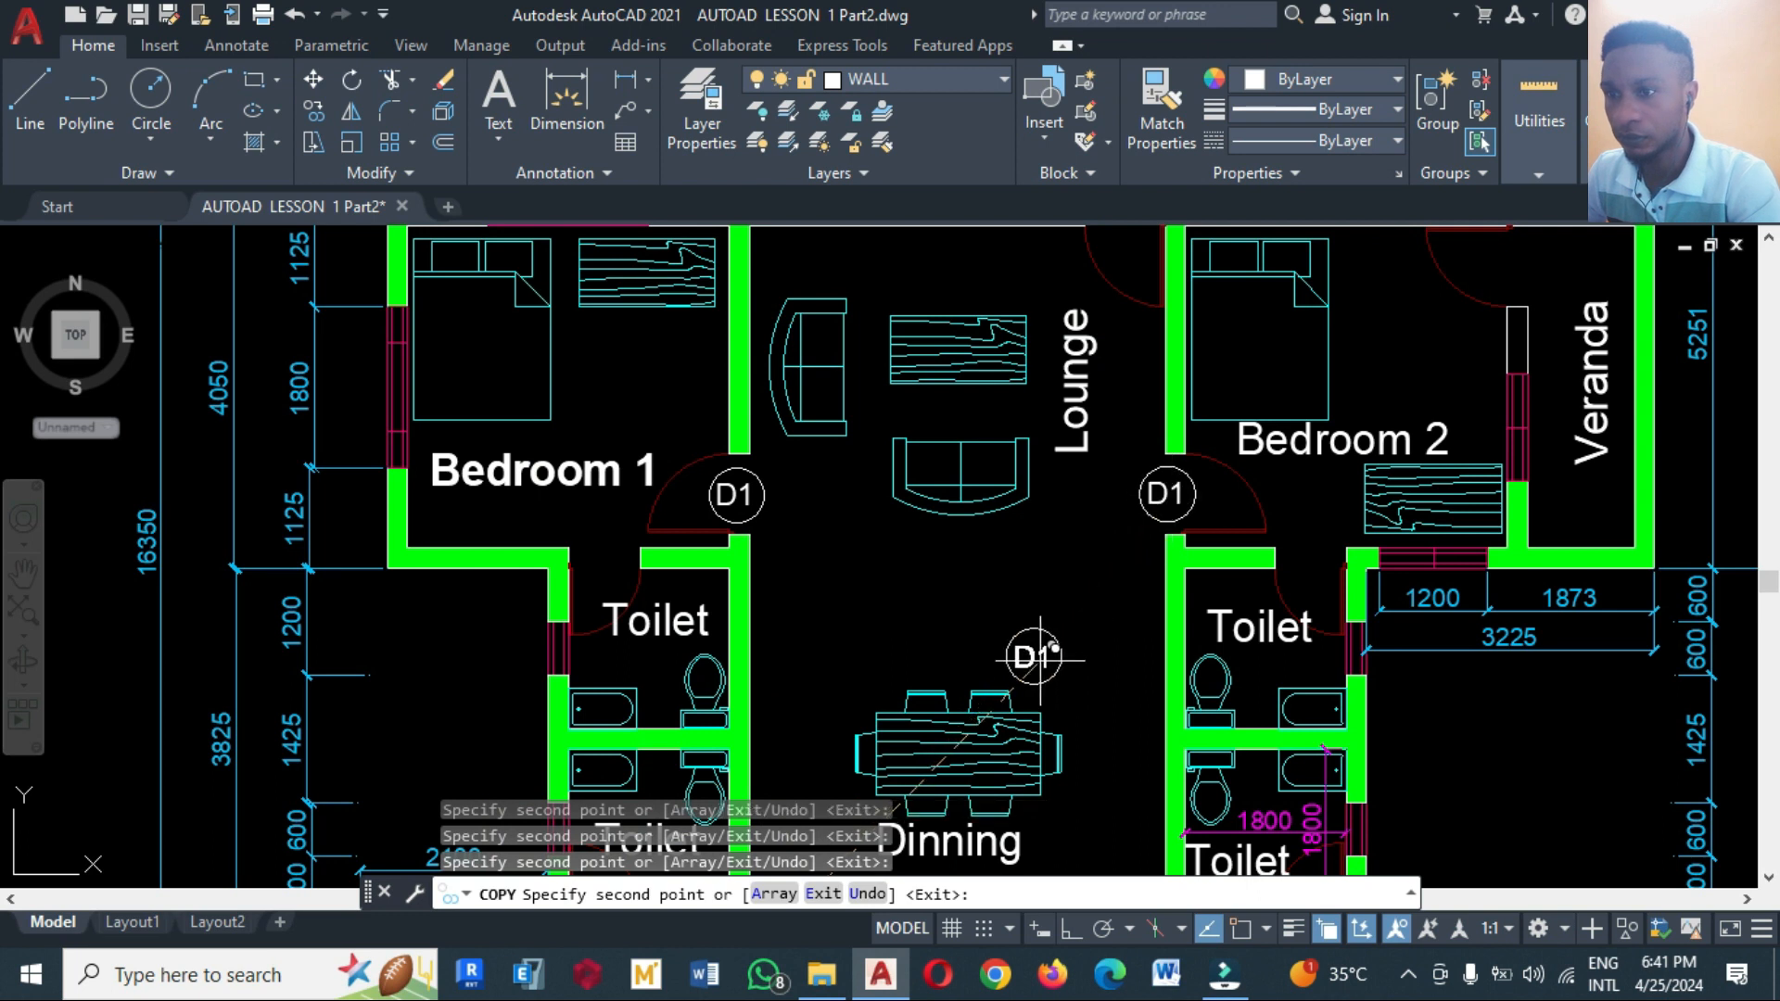
scroll(1038, 654, "down", 2)
left_click(1337, 417)
left_click(1110, 383)
scroll(721, 605, "down", 2)
scroll(896, 323, "down", 2)
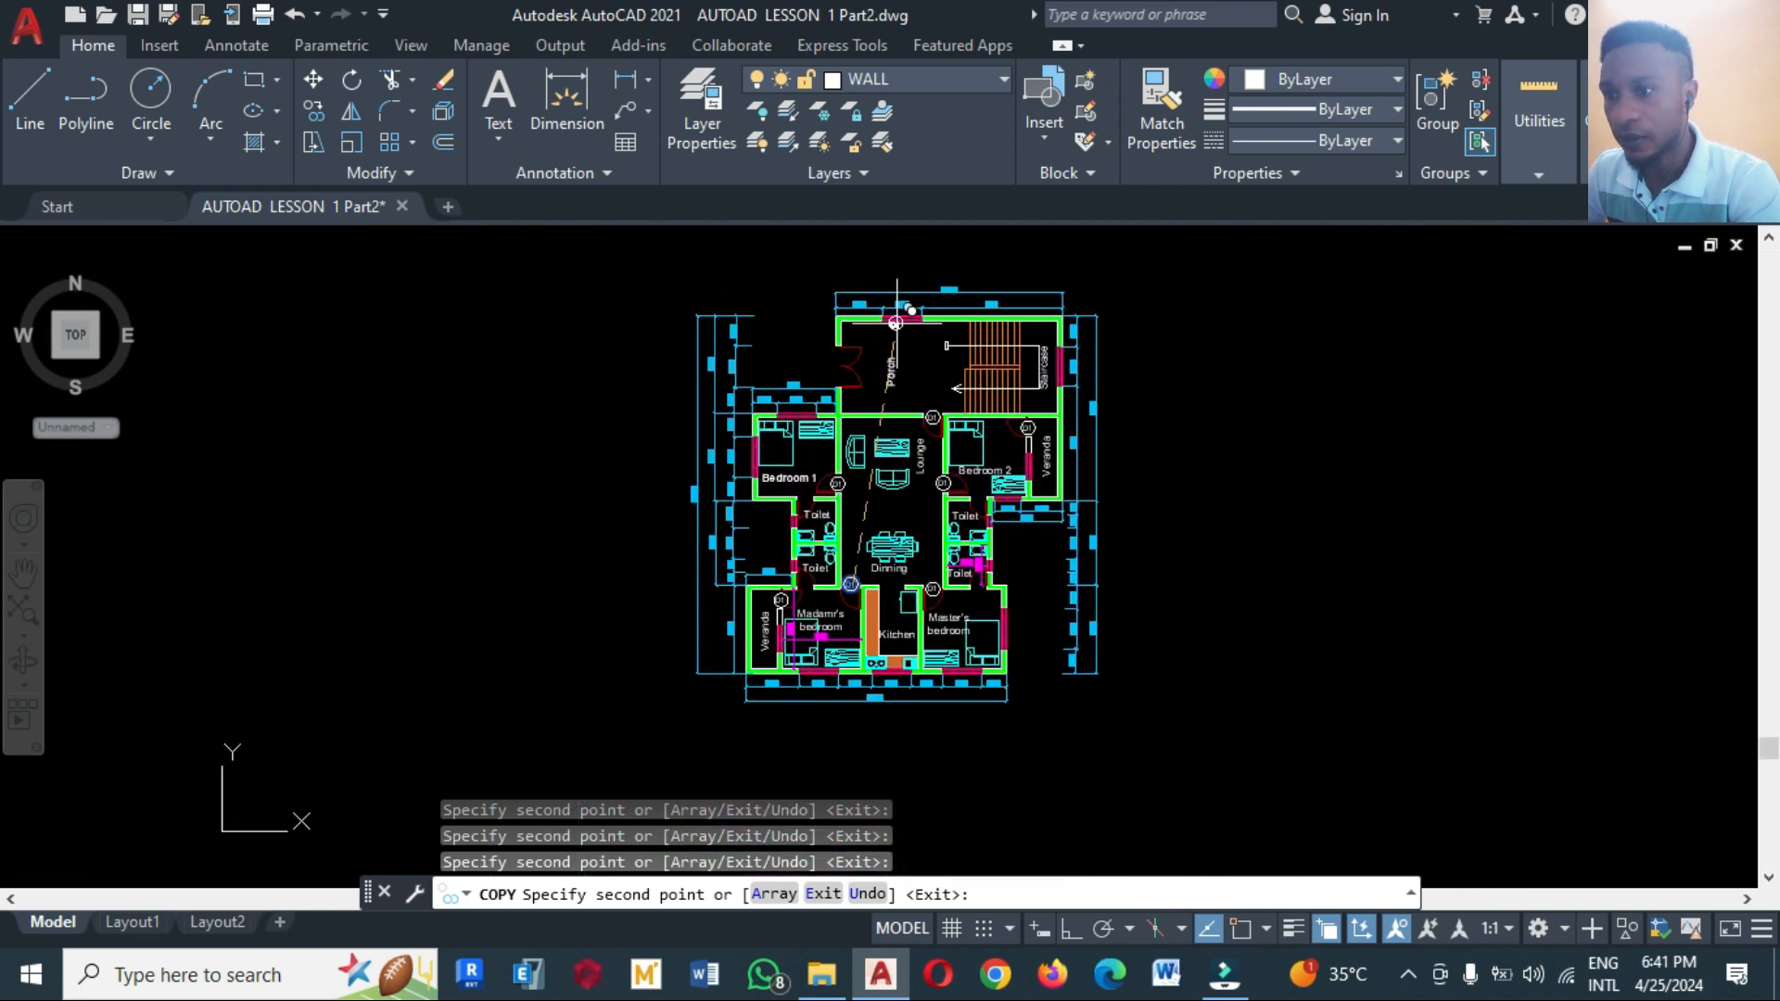
key("Escape")
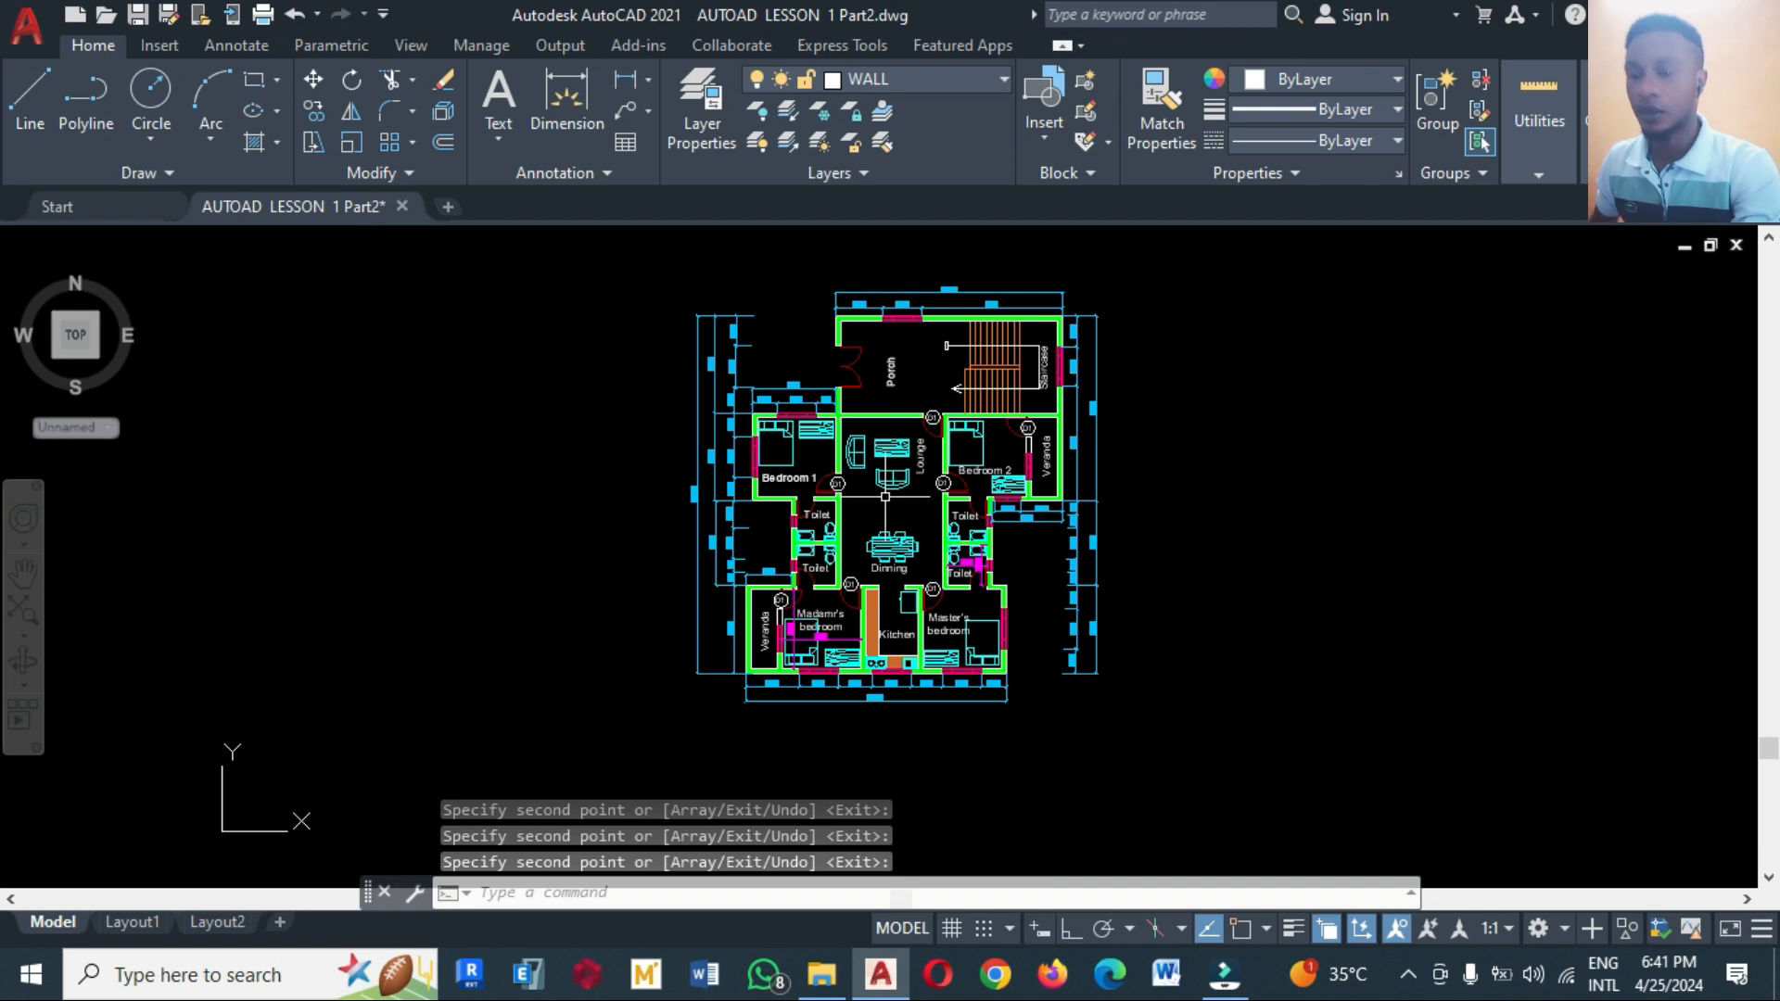
scroll(619, 627, "up", 2)
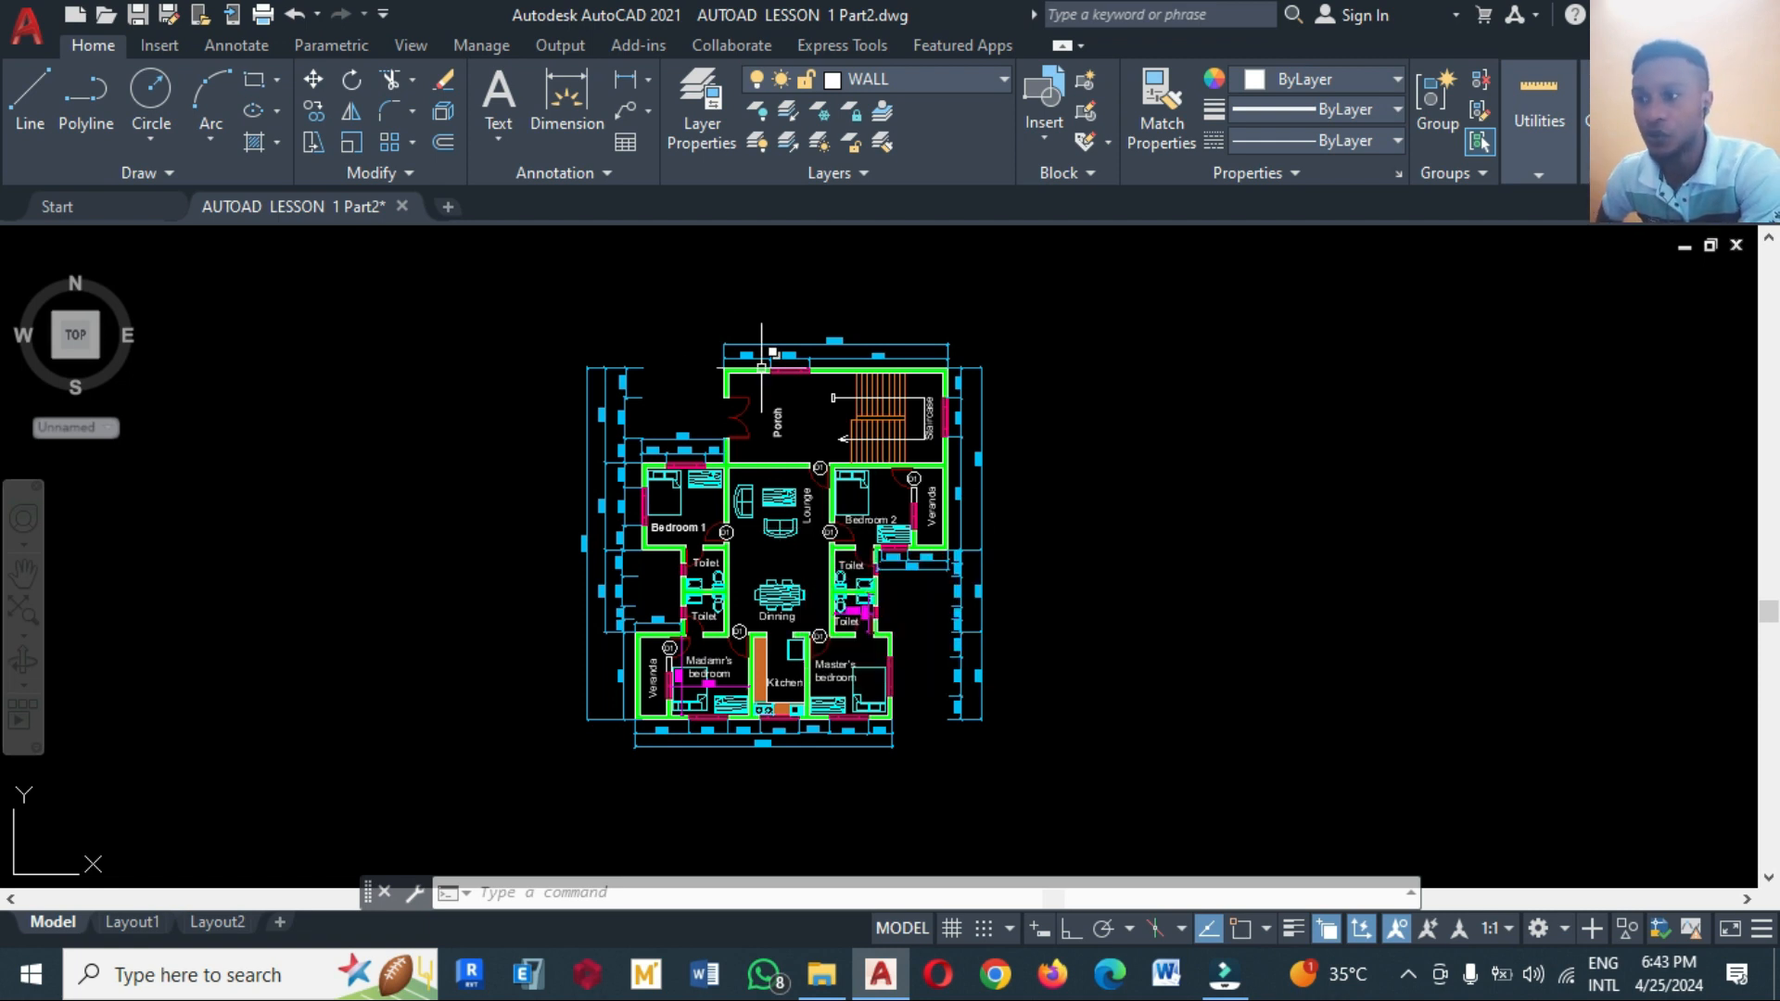
scroll(765, 389, "up", 5)
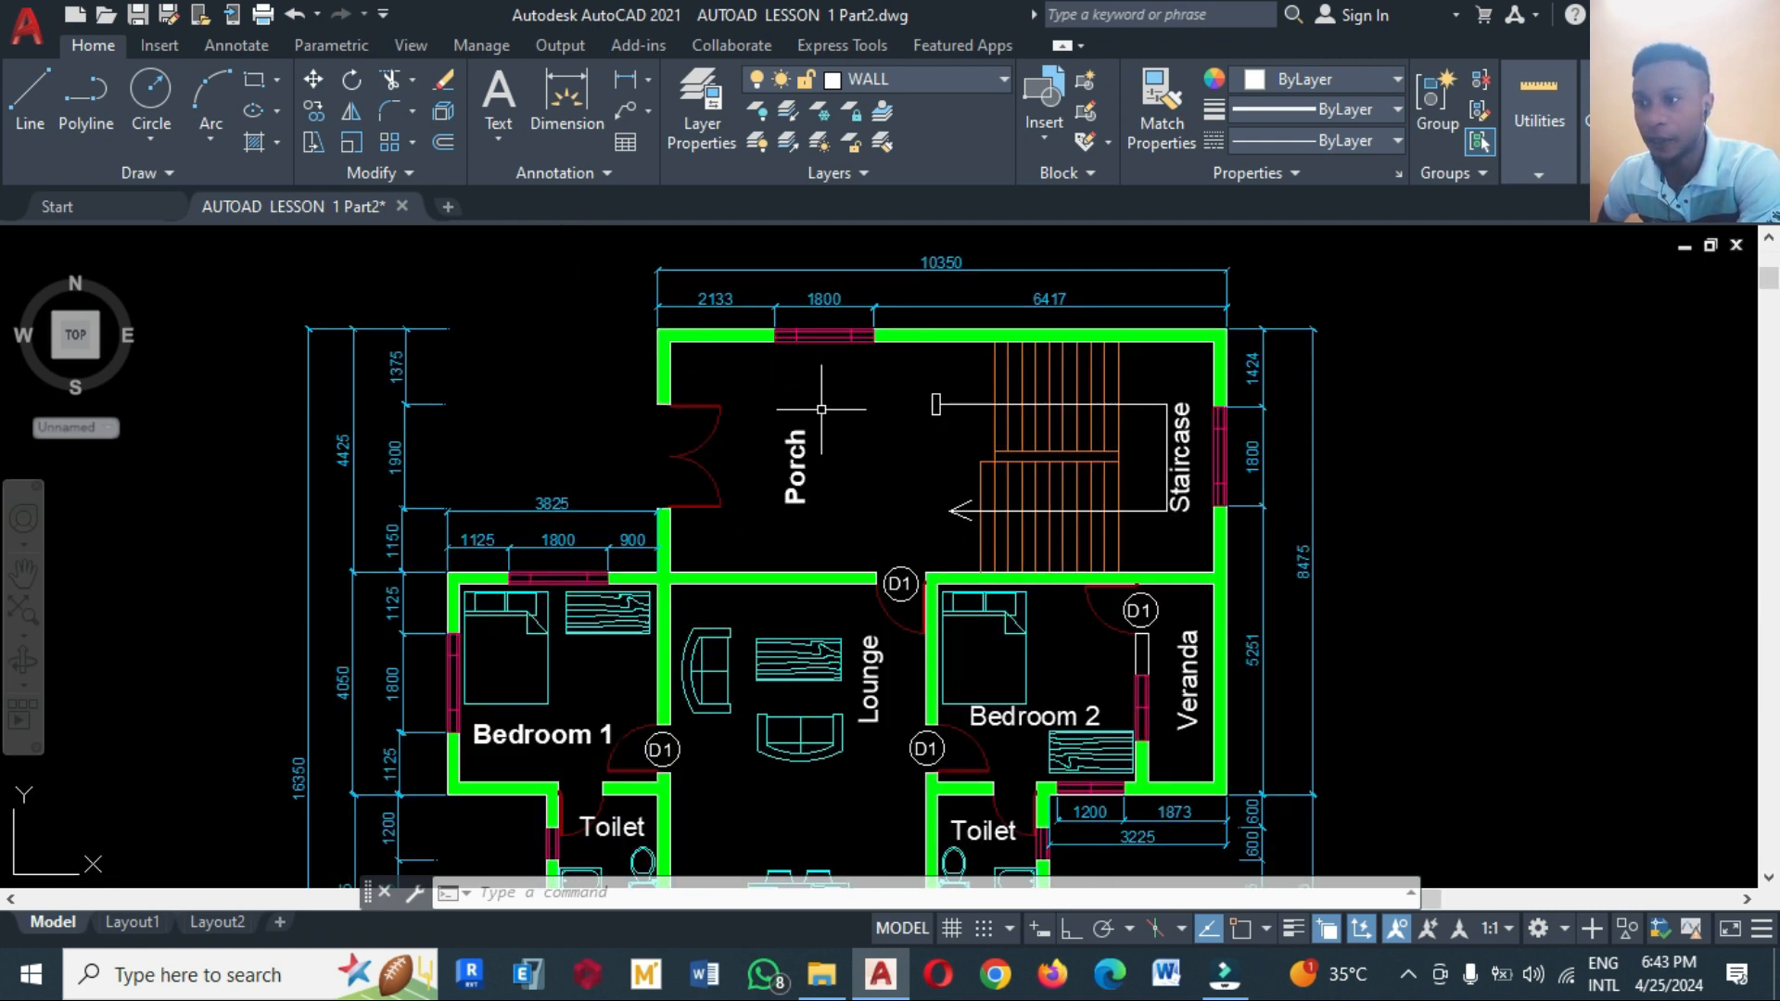
scroll(815, 406, "down", 5)
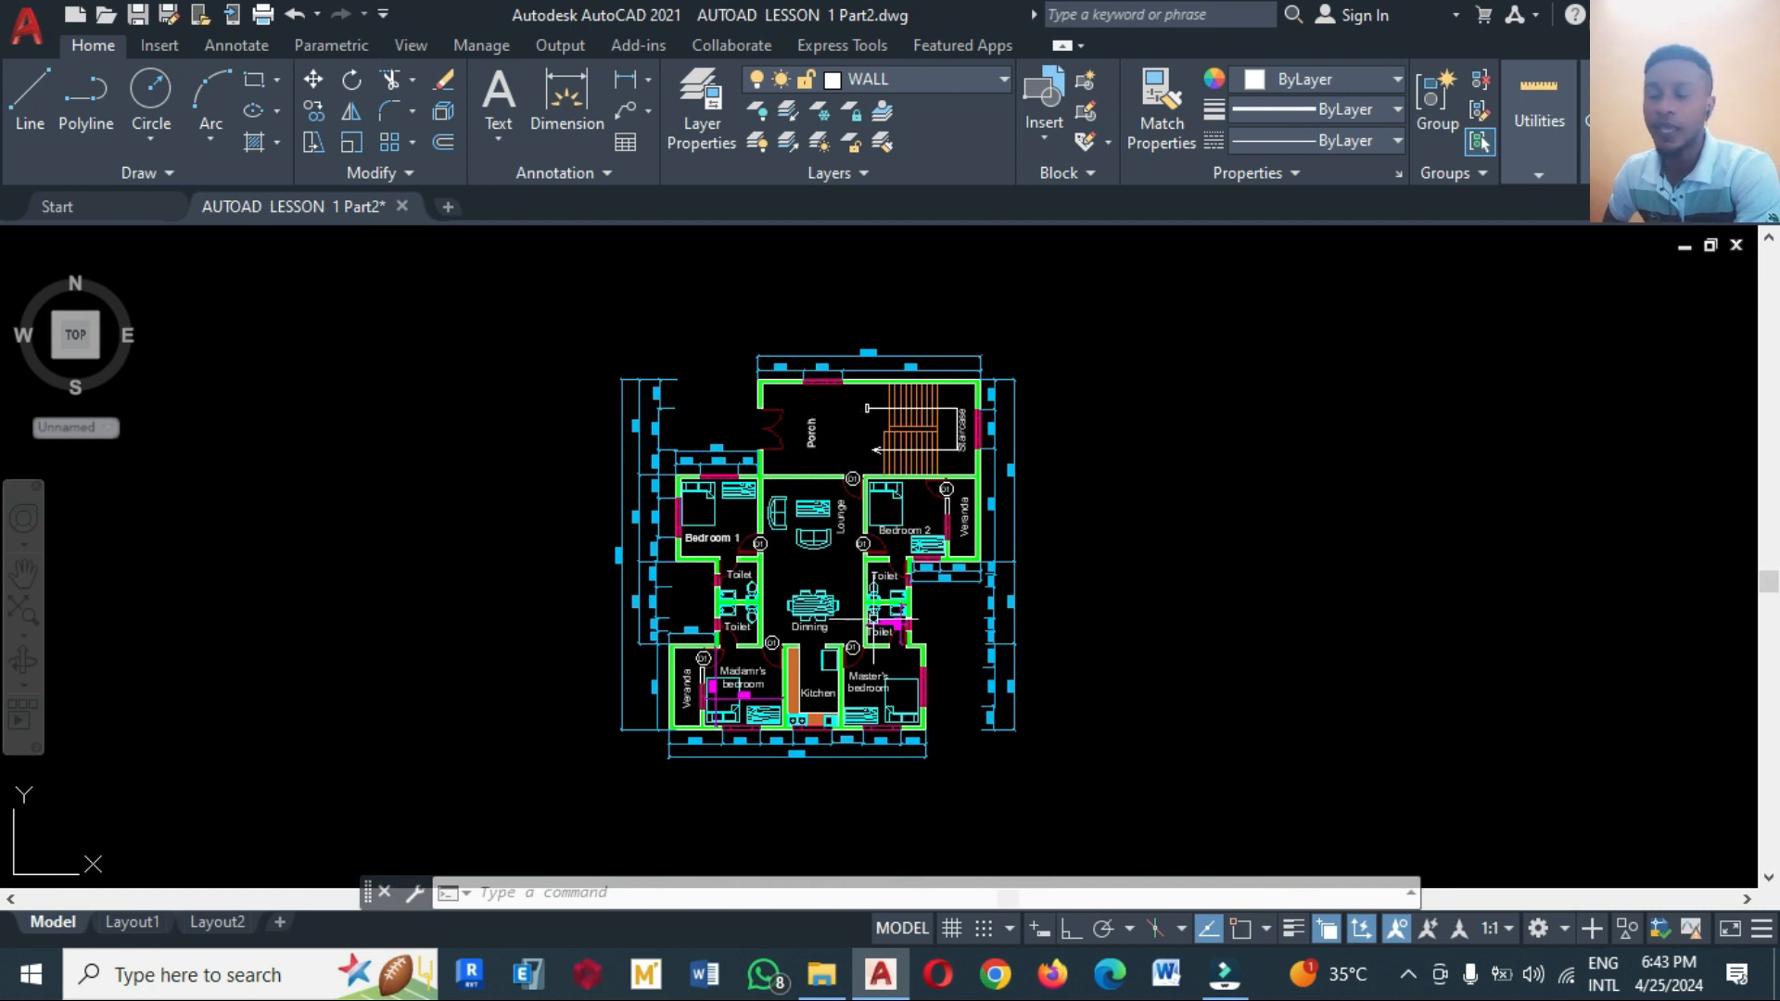
scroll(815, 668, "up", 2)
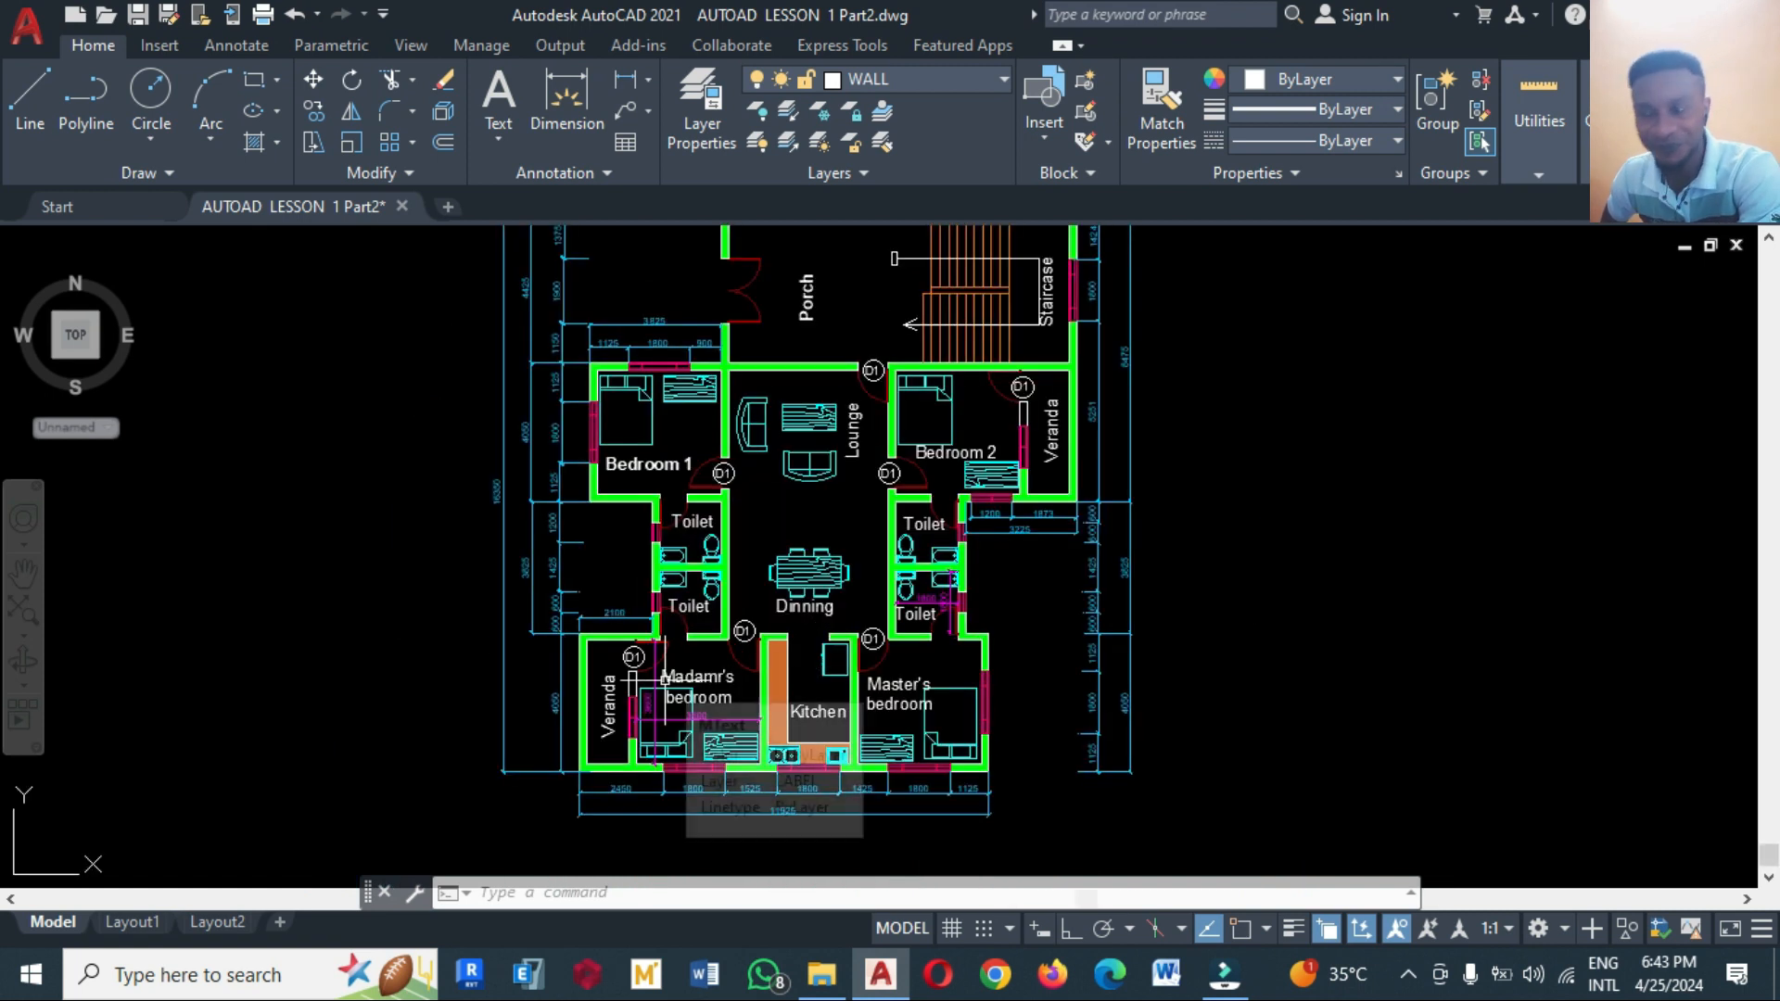
scroll(665, 679, "down", 2)
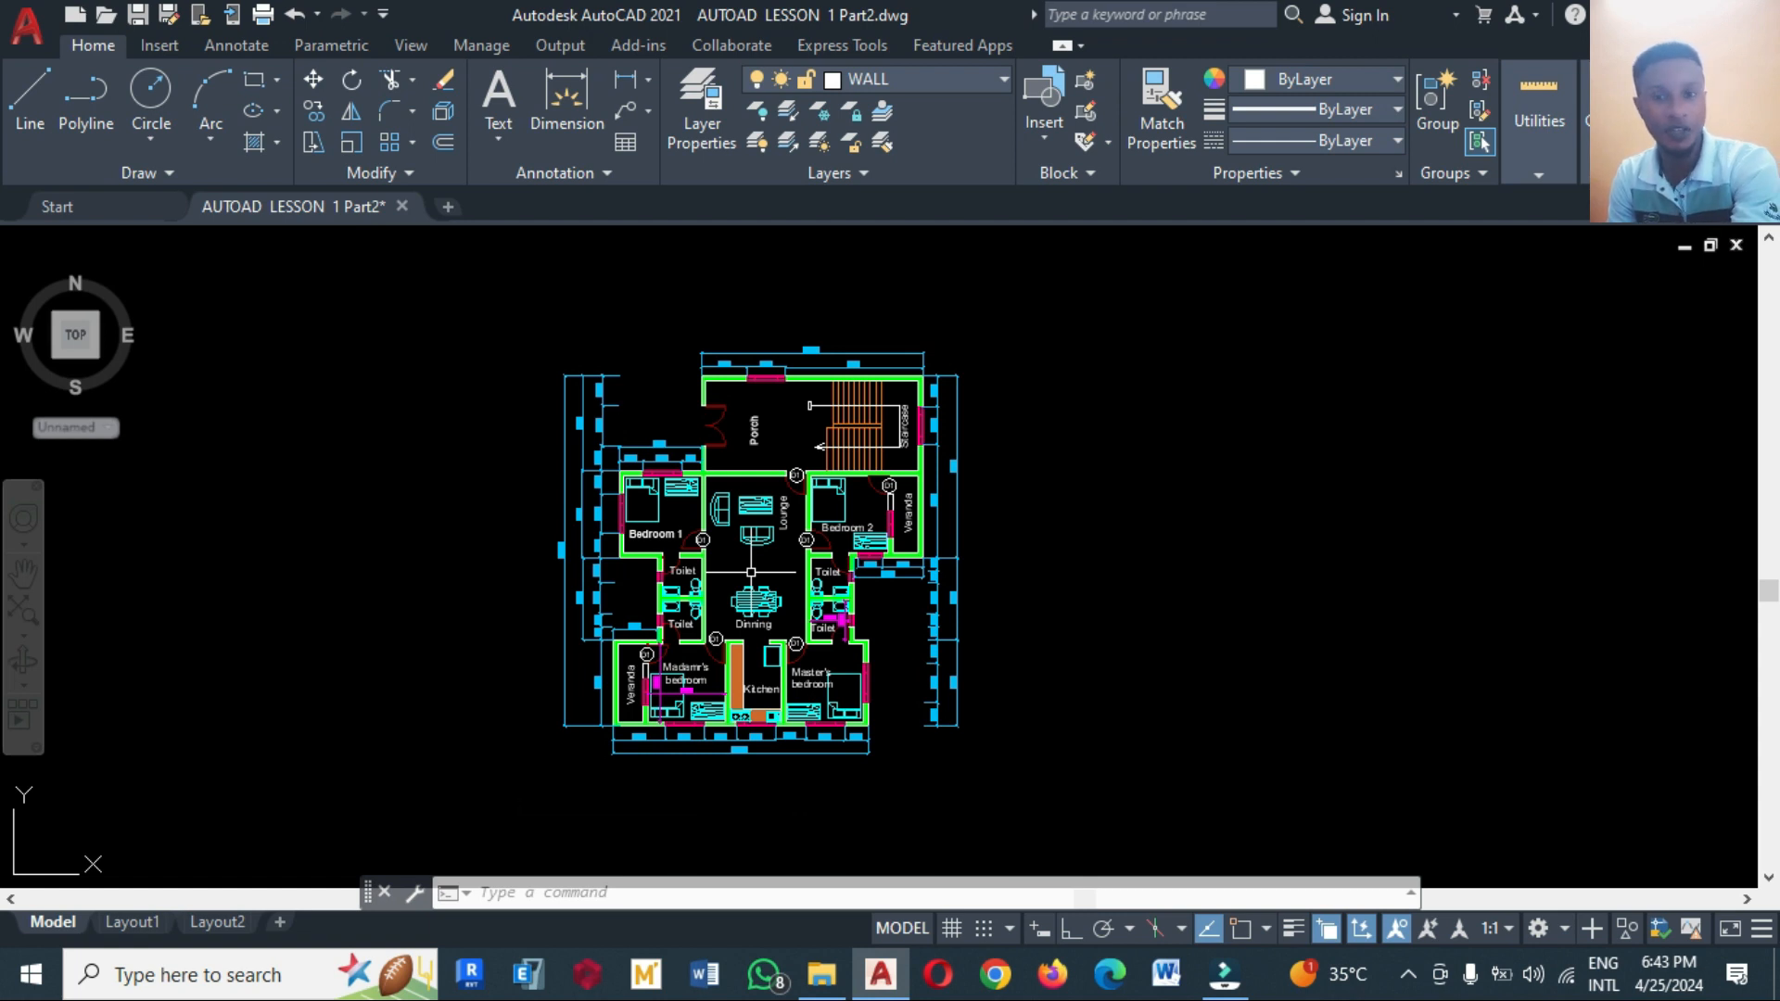
Copy the entire dimensioned floor plan horizontally, with ortho on, into the empty space to the right of the original
type("co")
key("Return")
left_click(557, 299)
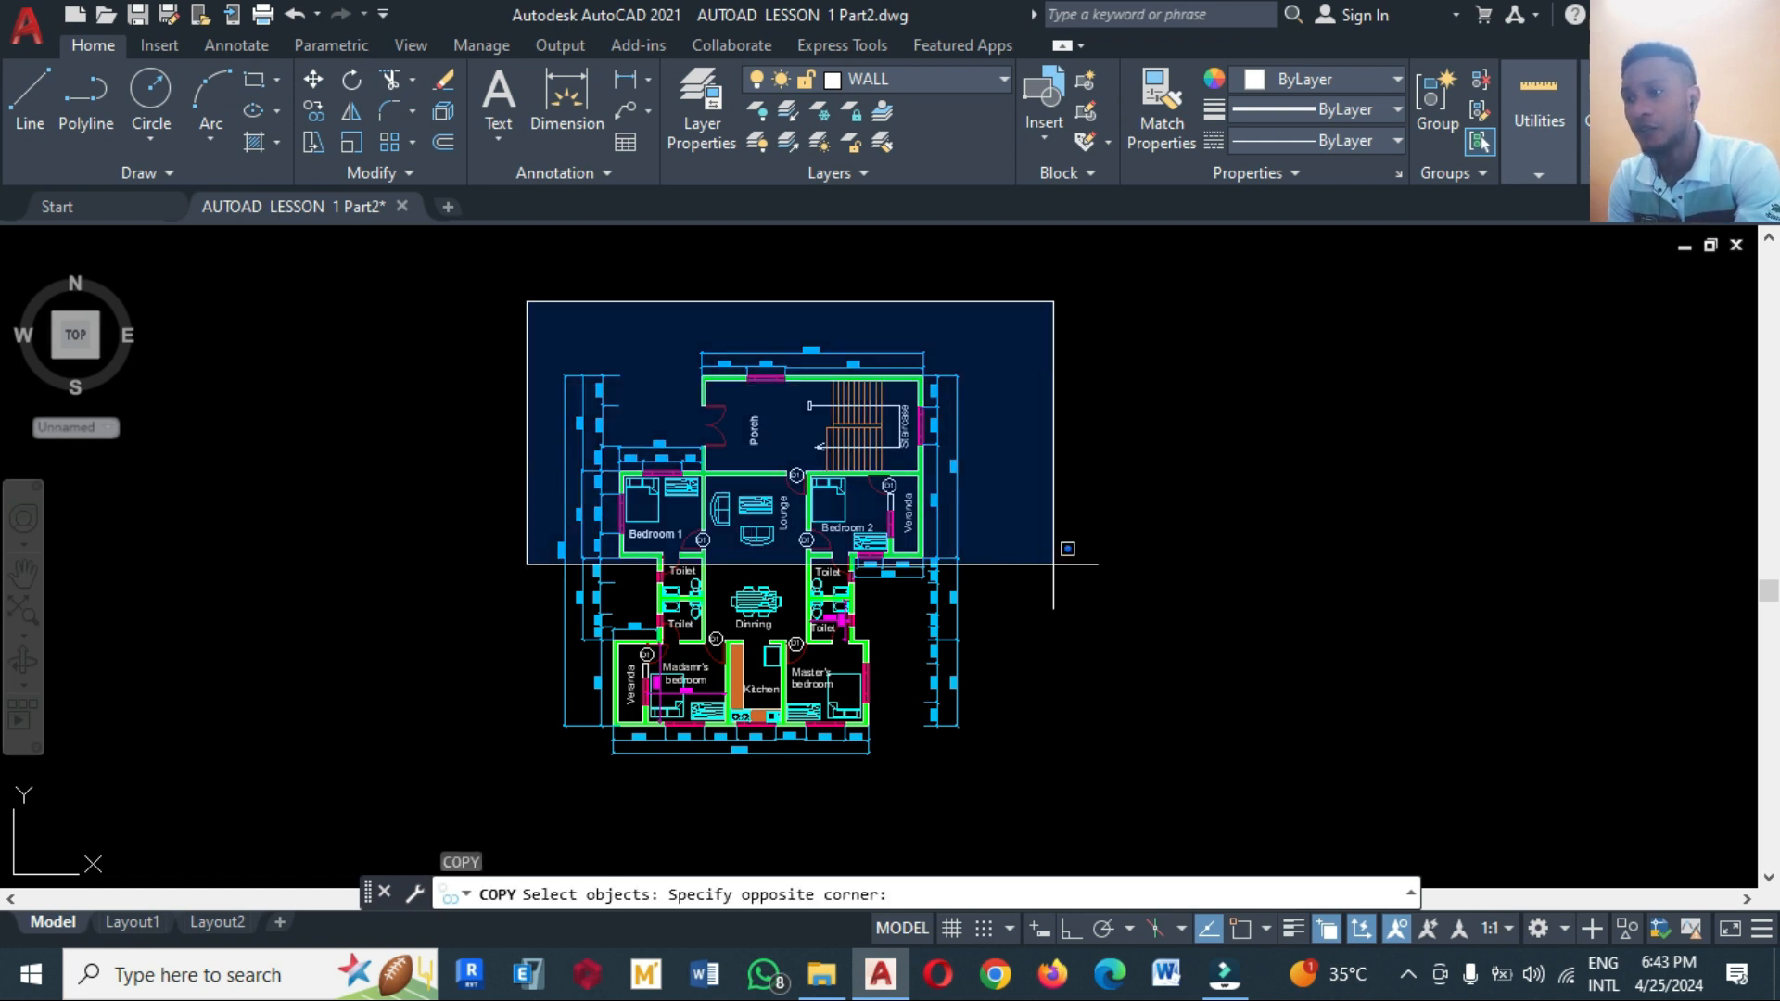
left_click(1078, 791)
scroll(942, 652, "down", 2)
key("Return")
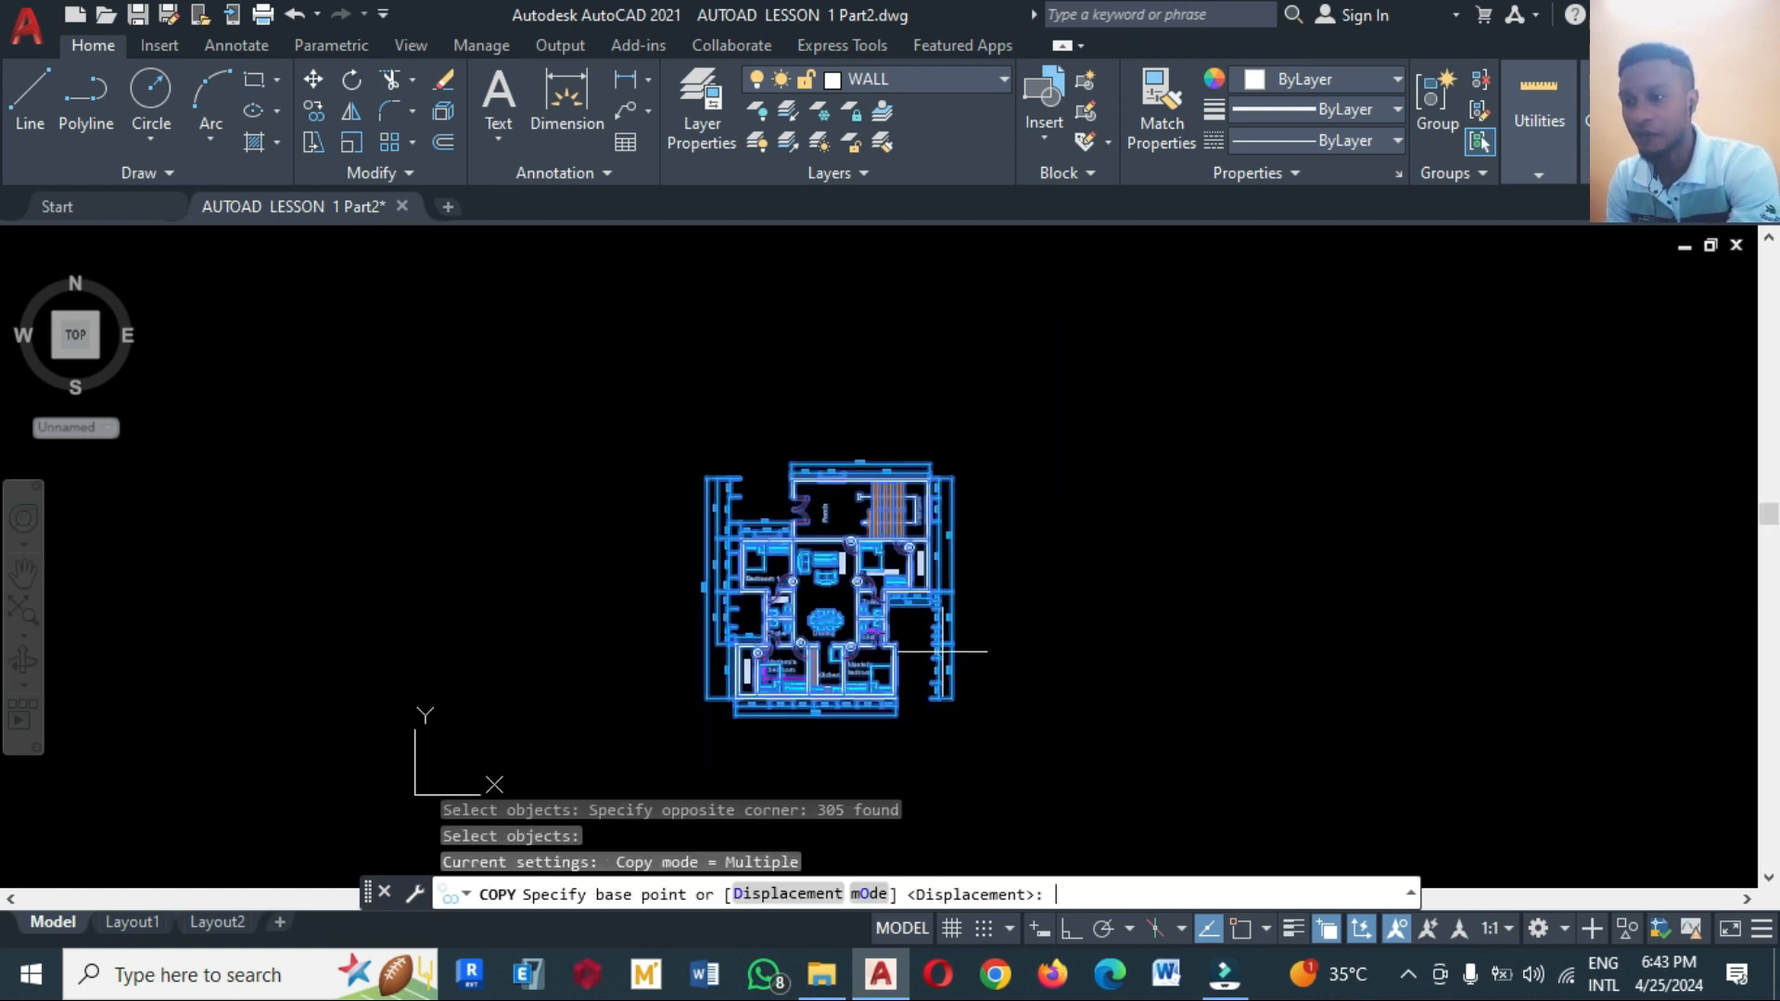
left_click(819, 614)
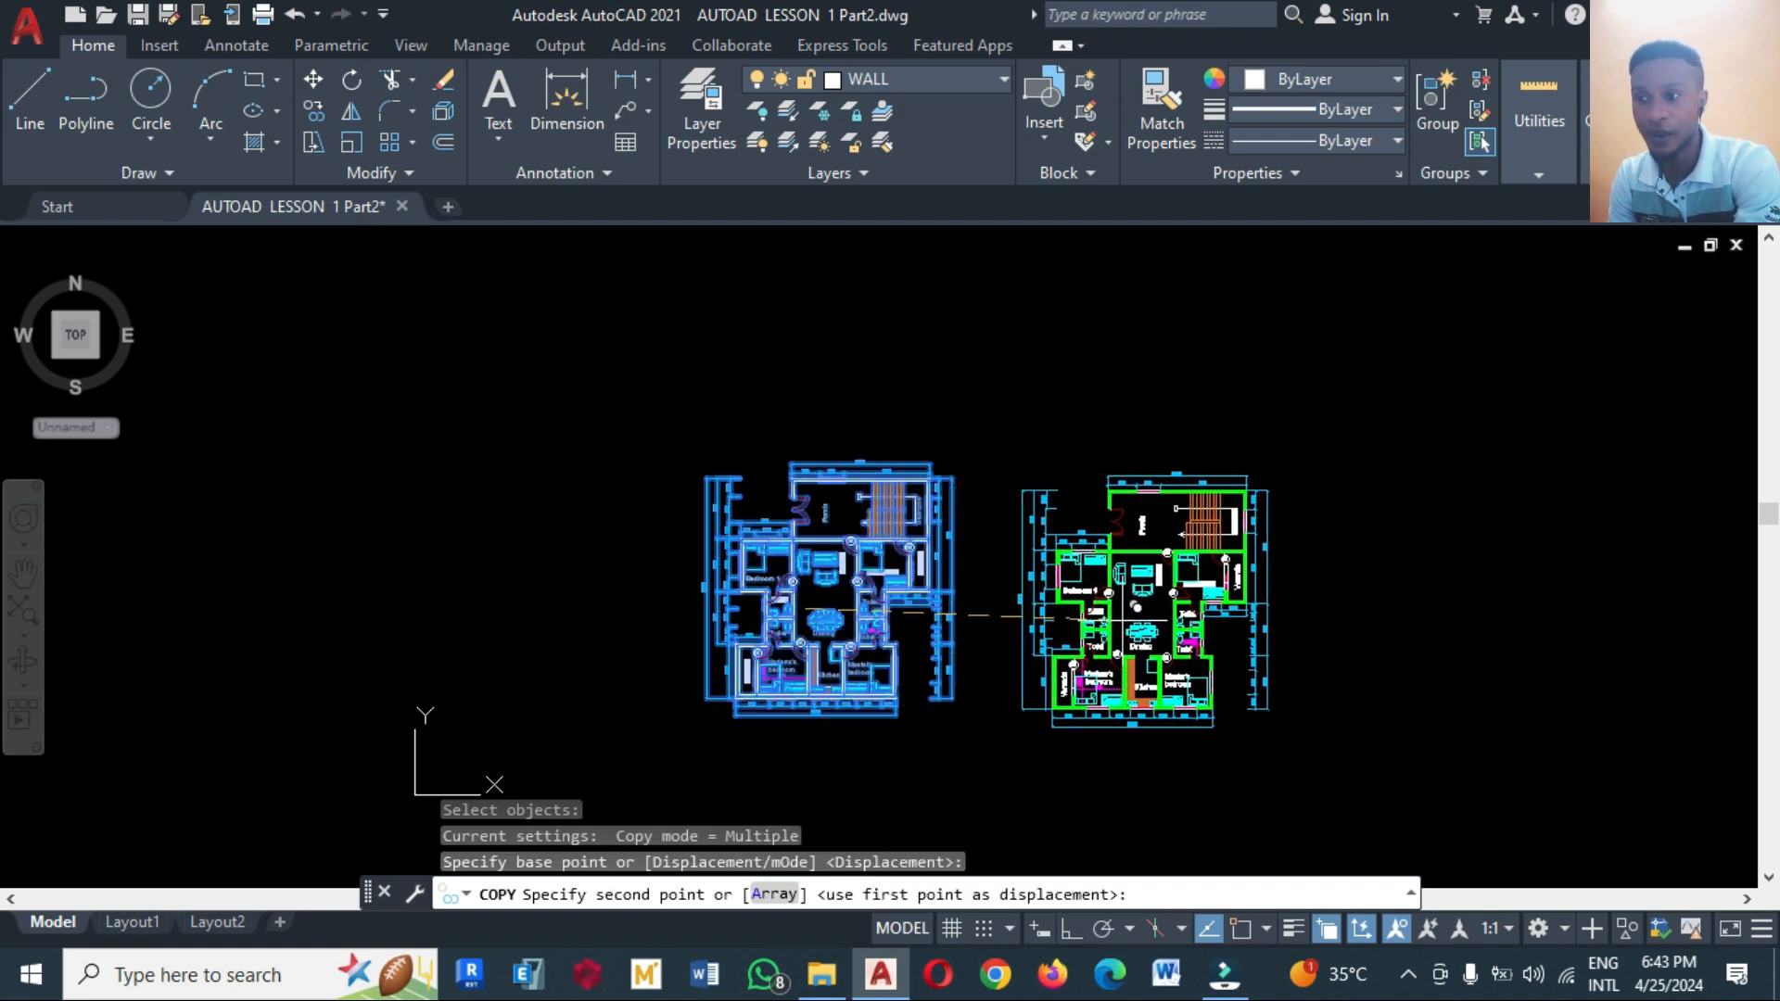
left_click(1071, 928)
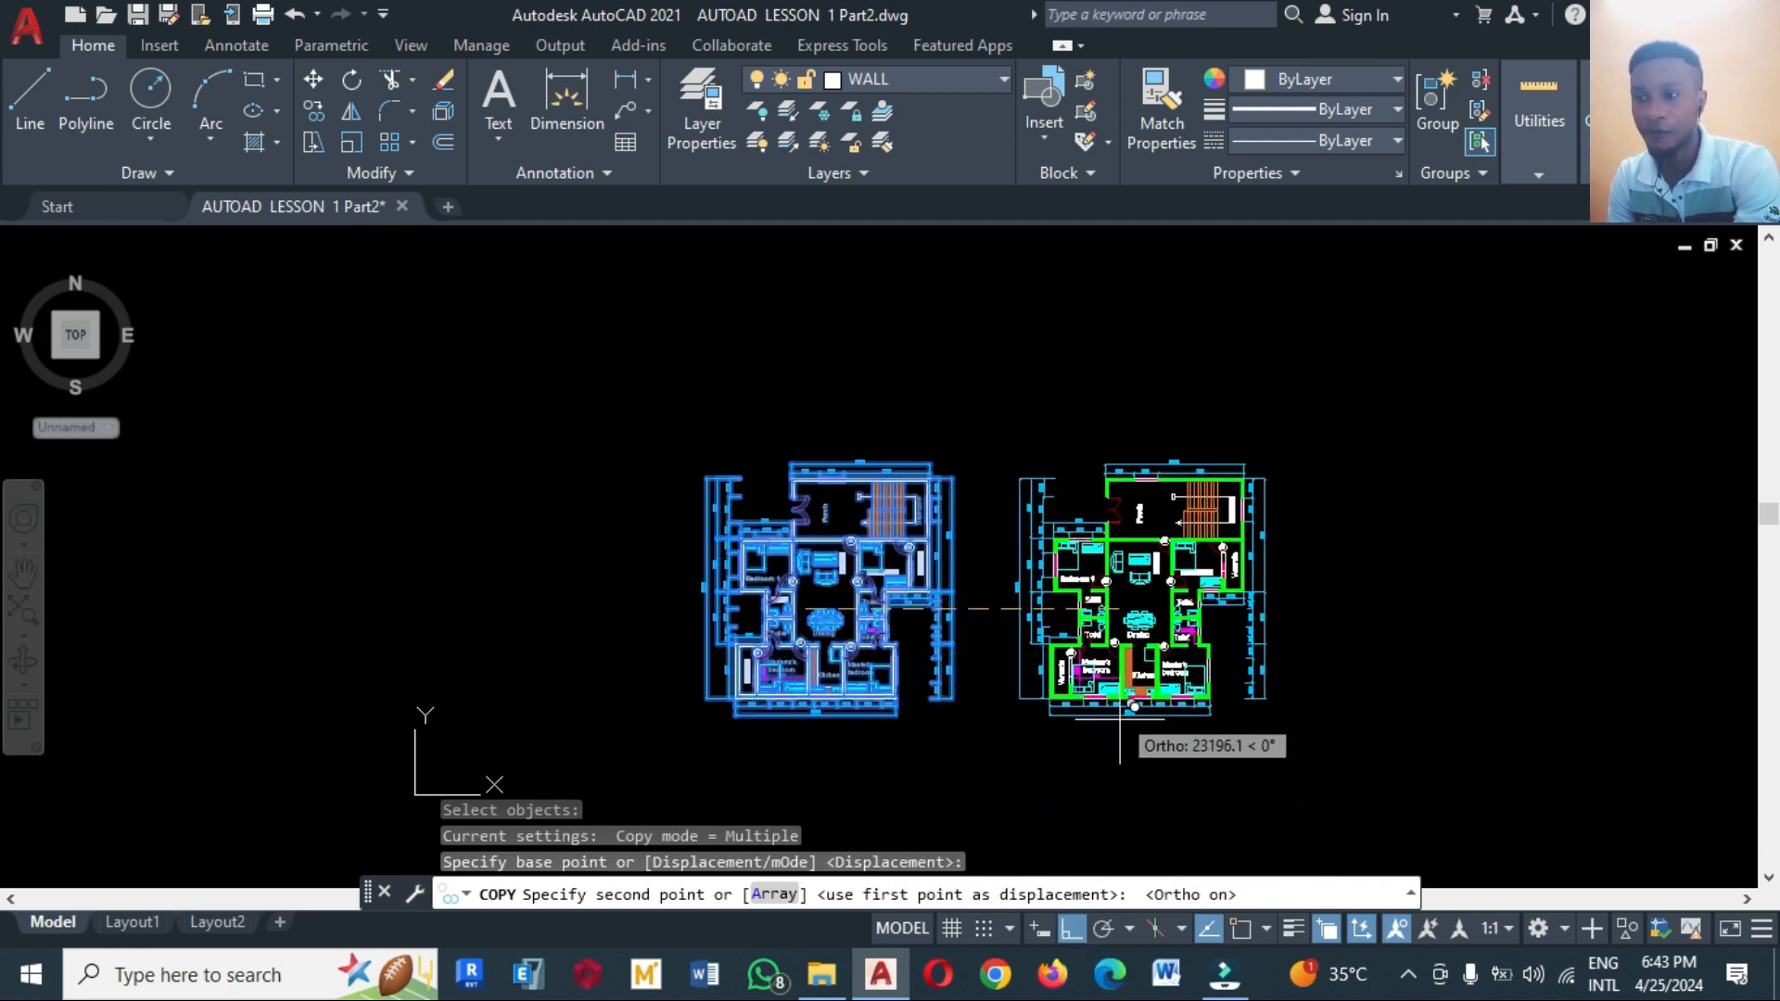
left_click(1156, 709)
key("Return")
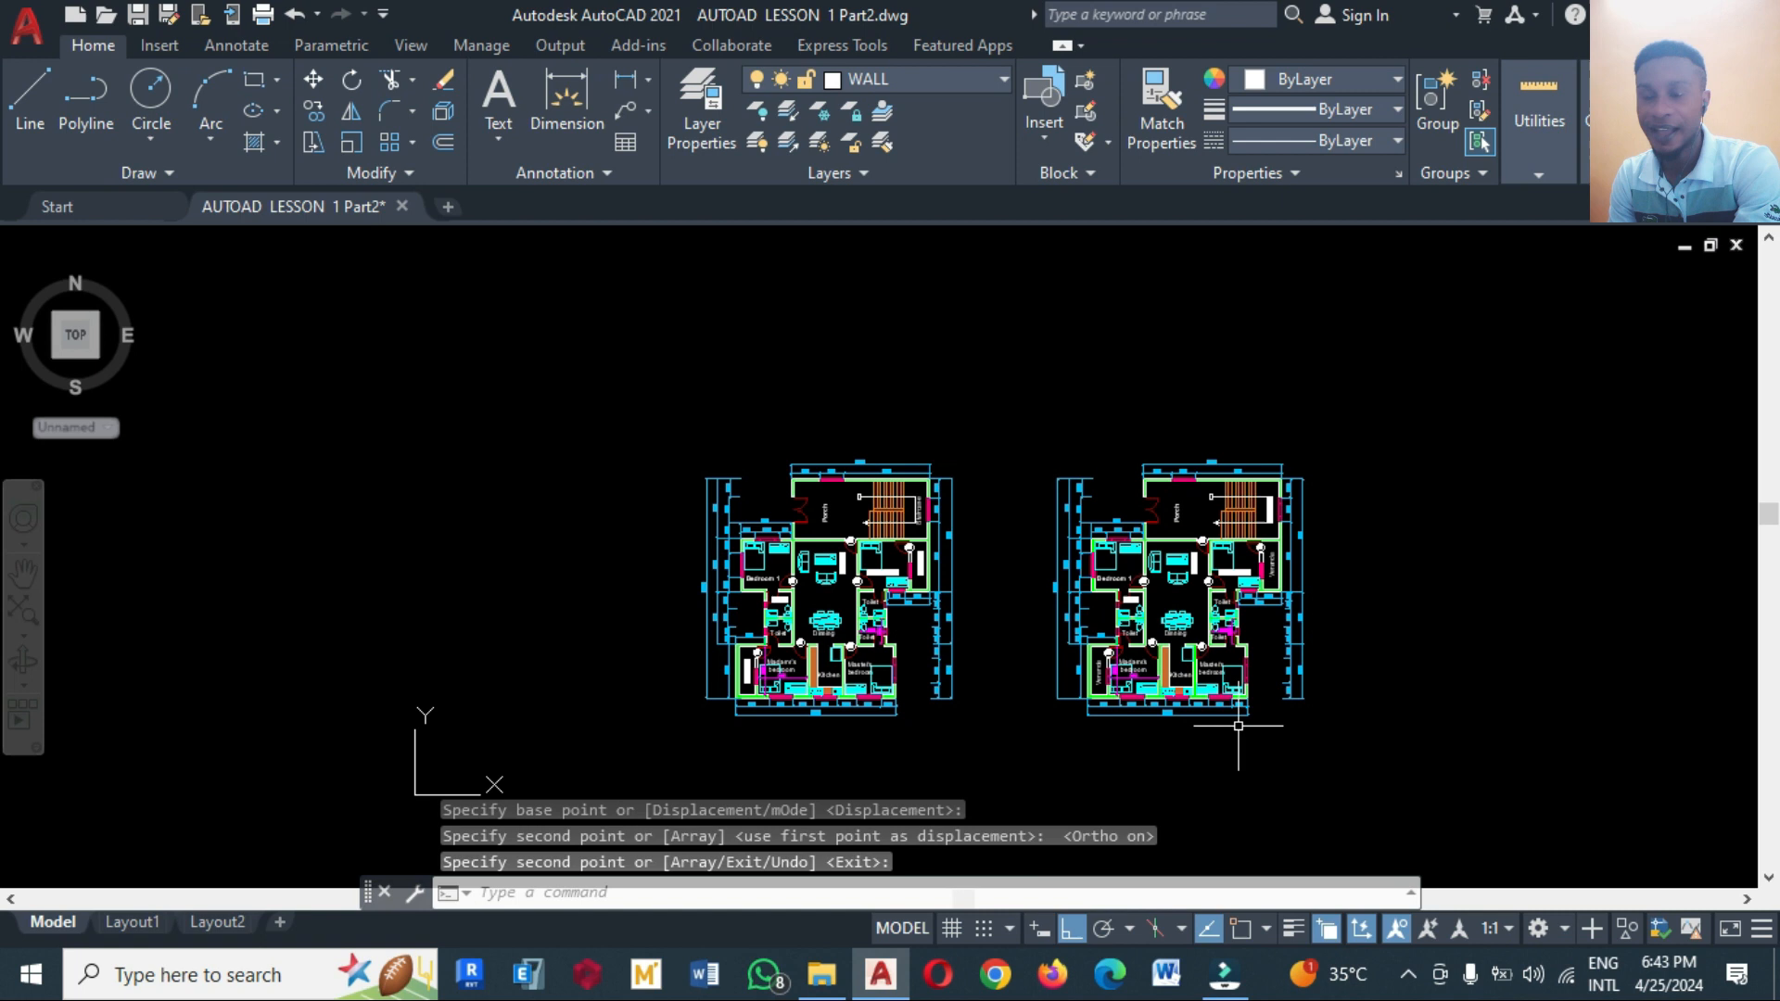
Erase the double entrance door of the porch in the copied floor plan
scroll(1234, 738, "up", 2)
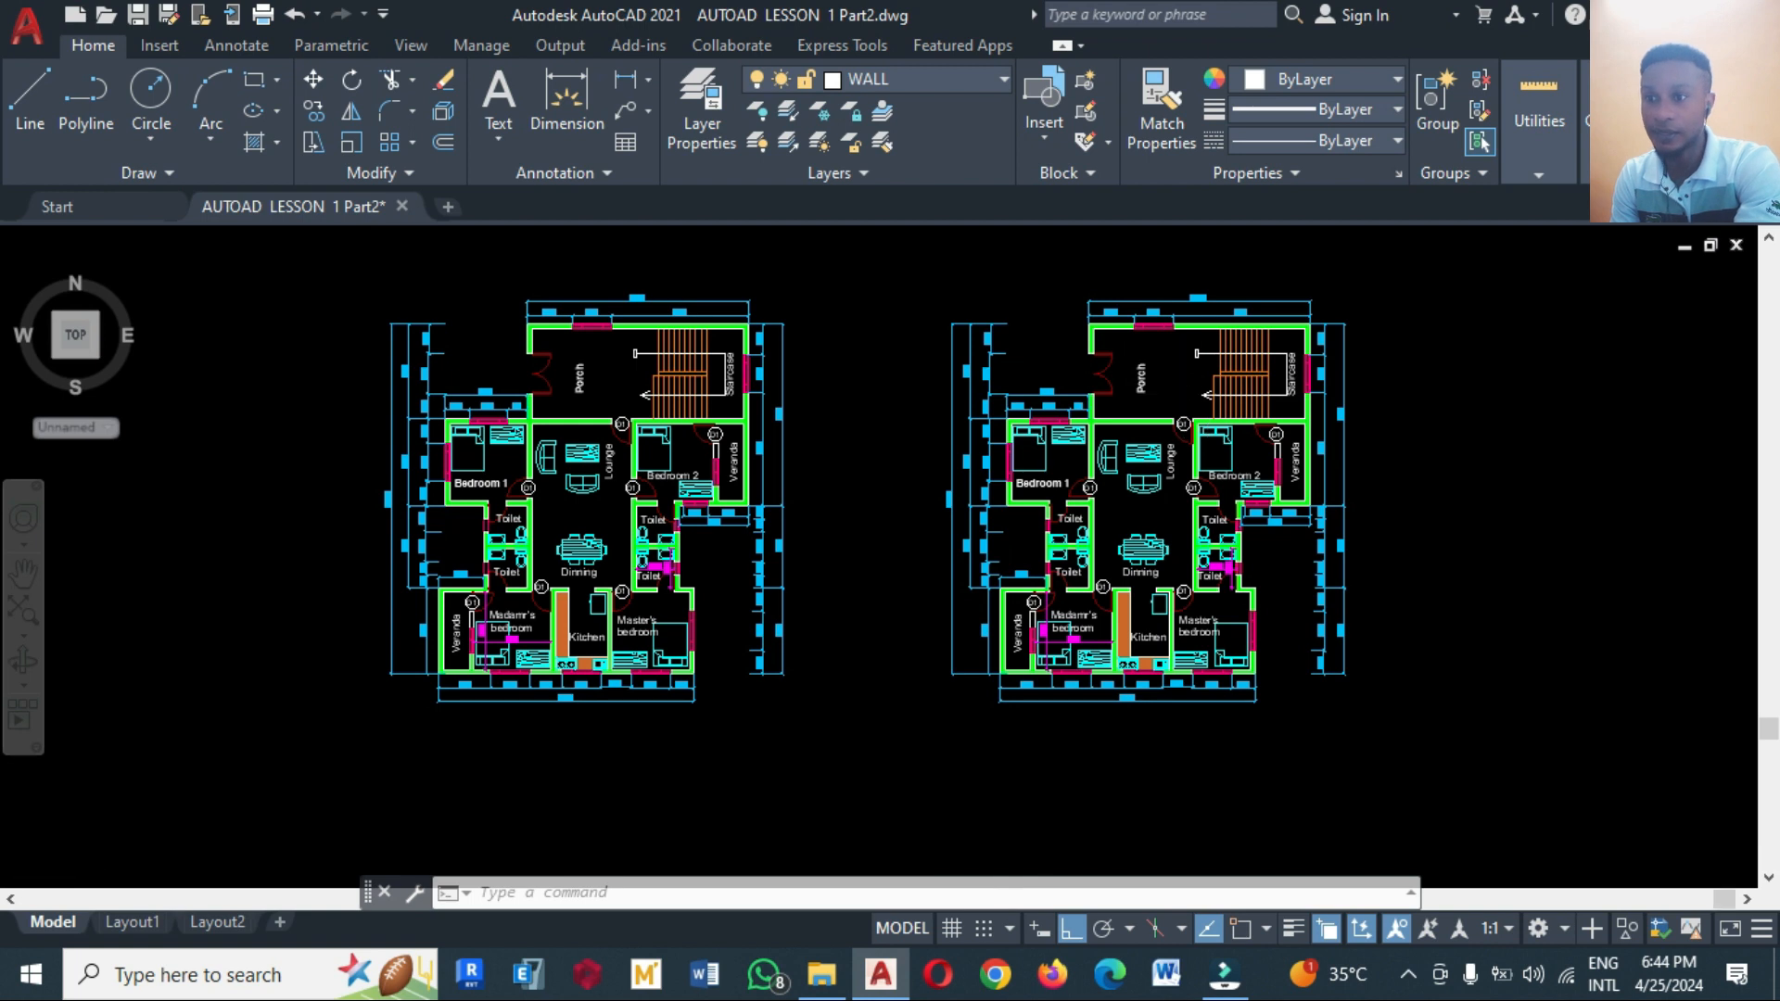
scroll(1182, 395, "up", 2)
type("e")
key("Return")
left_click(1085, 414)
left_click(1066, 338)
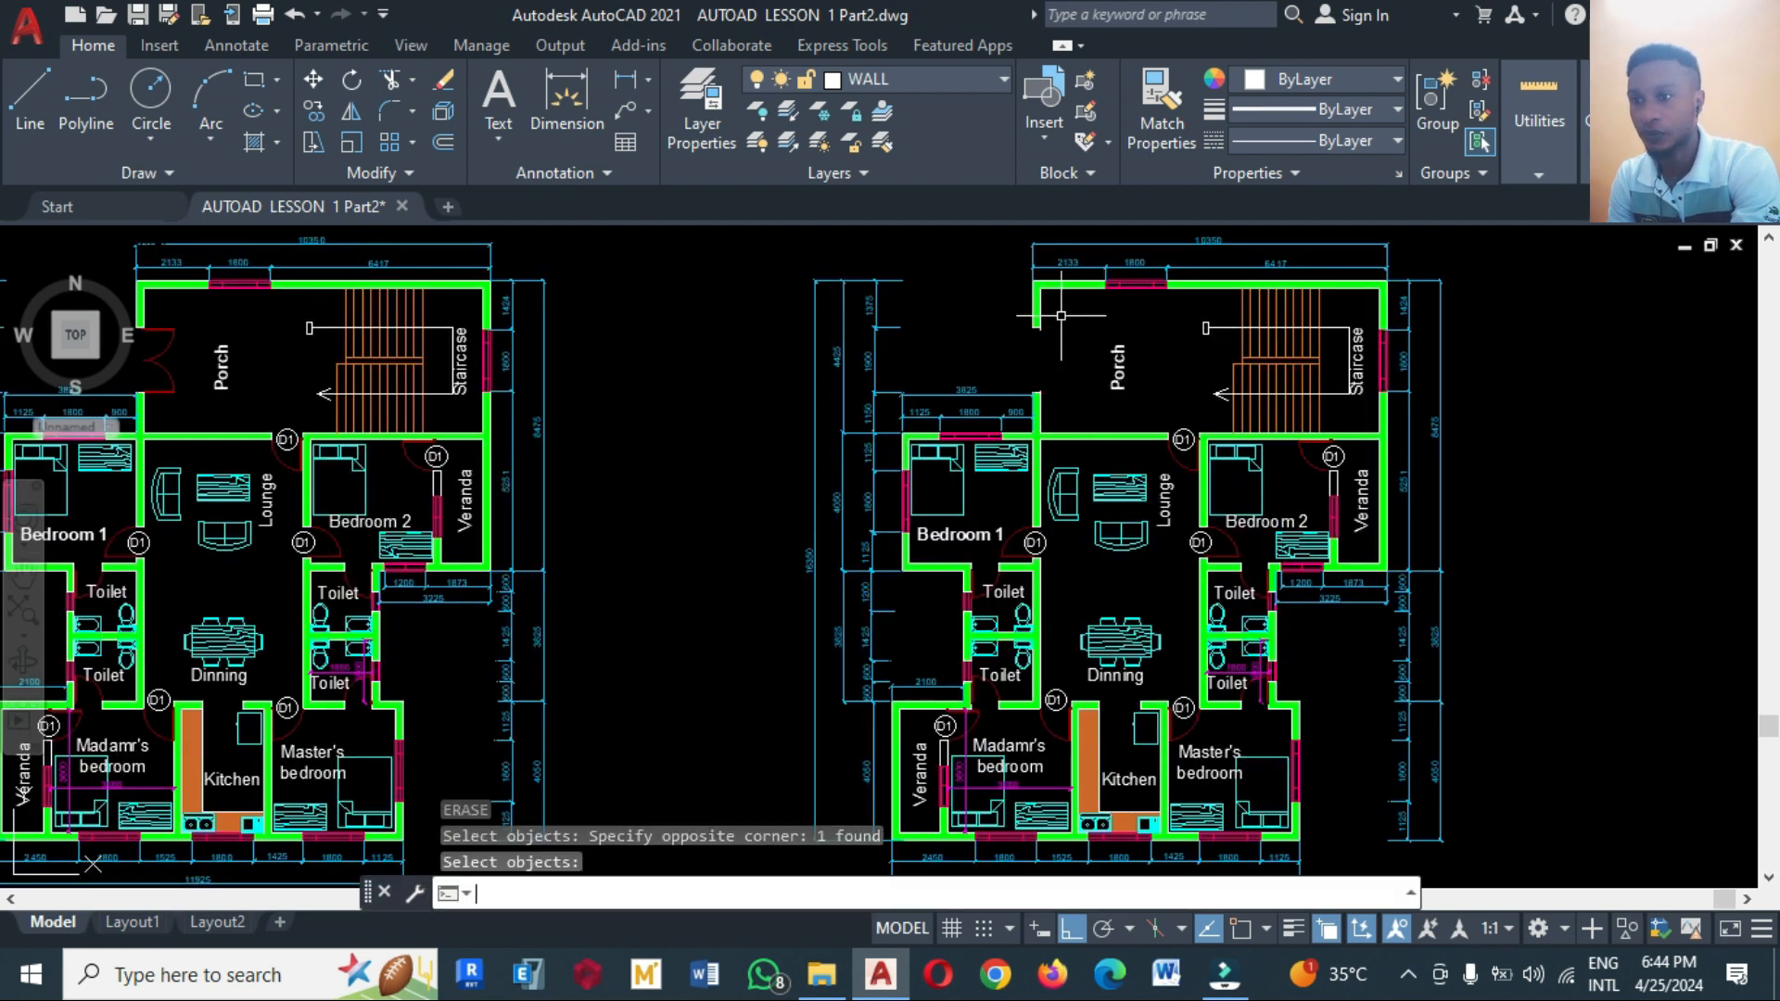
key("Return")
Extend both porch wall lines across the former entrance opening in the copied plan and leave the Extend command
scroll(1062, 316, "up", 2)
type("ex")
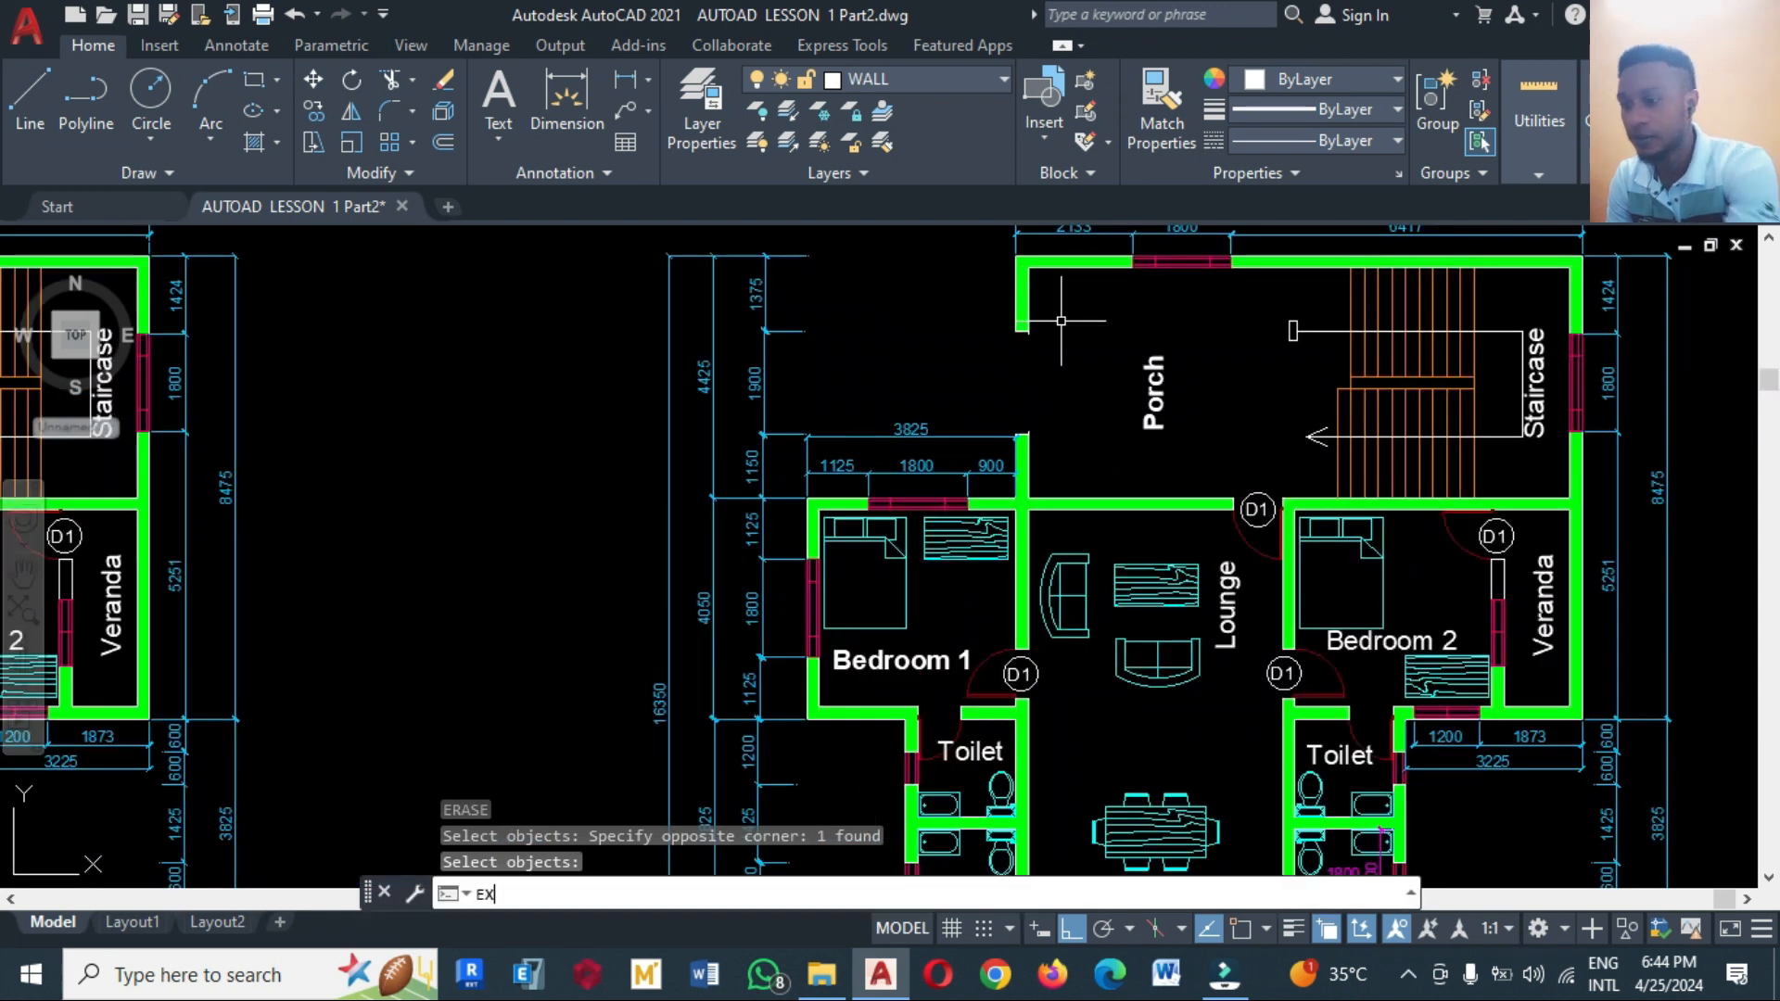
key("Return")
left_click(1027, 308)
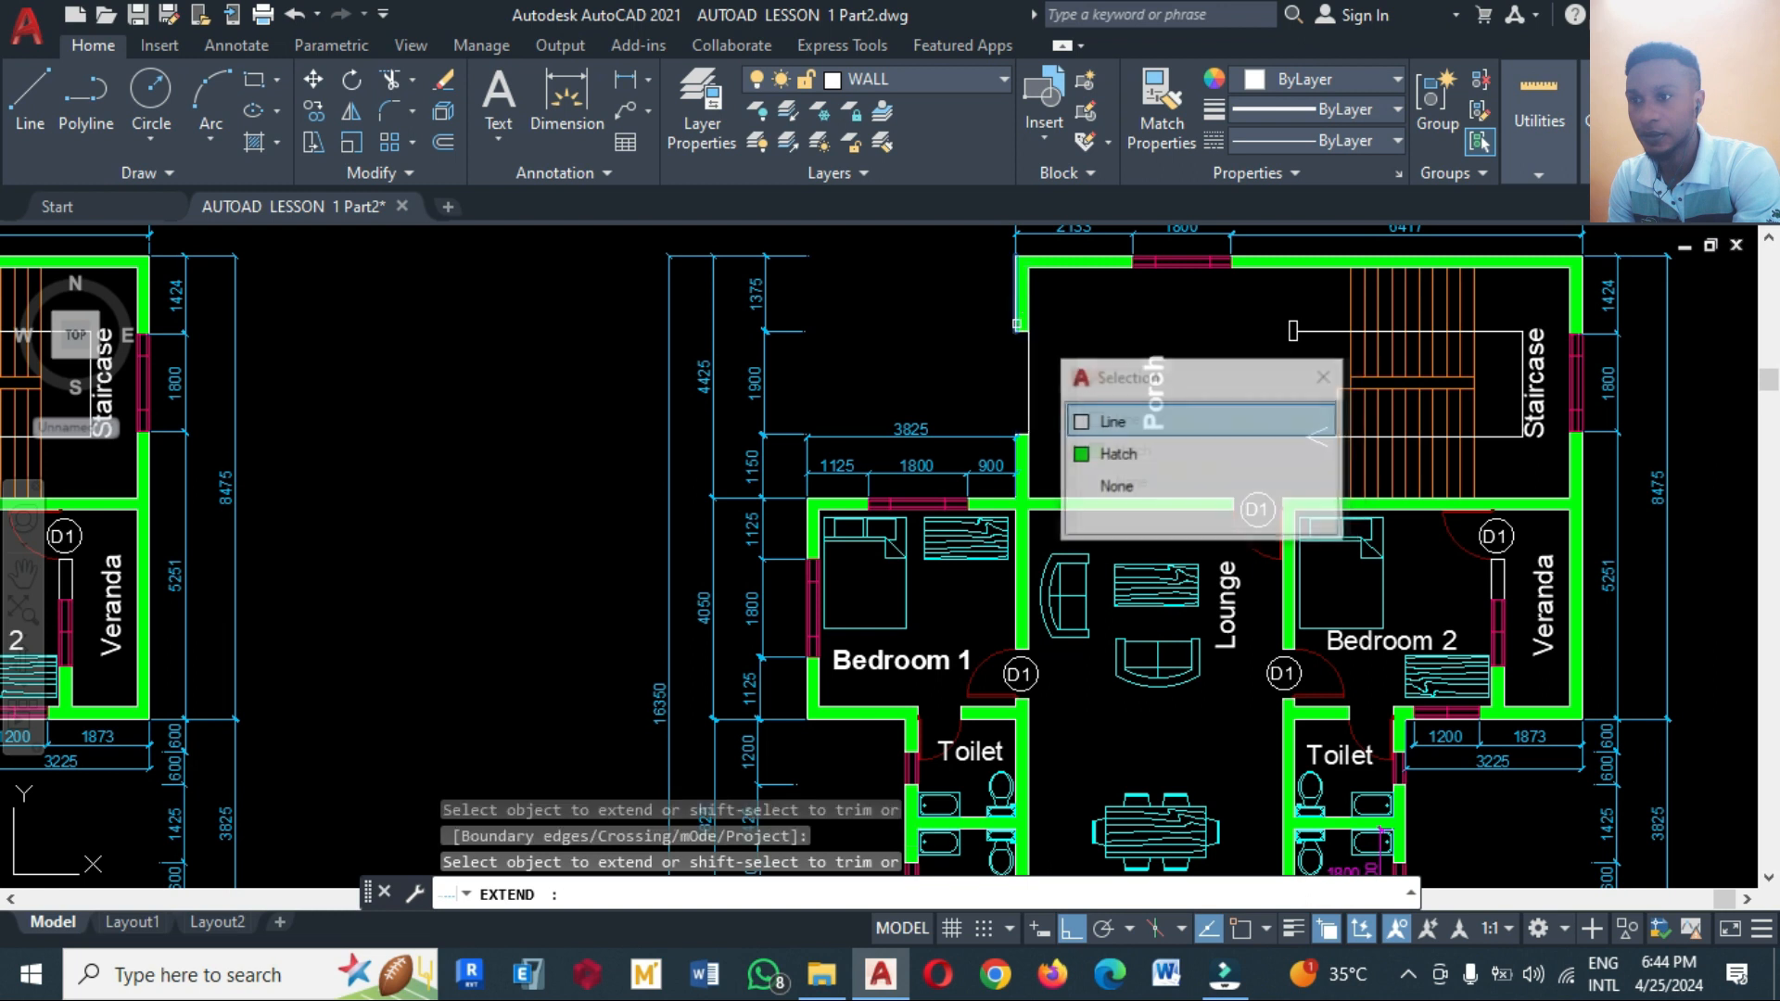
left_click(1034, 329)
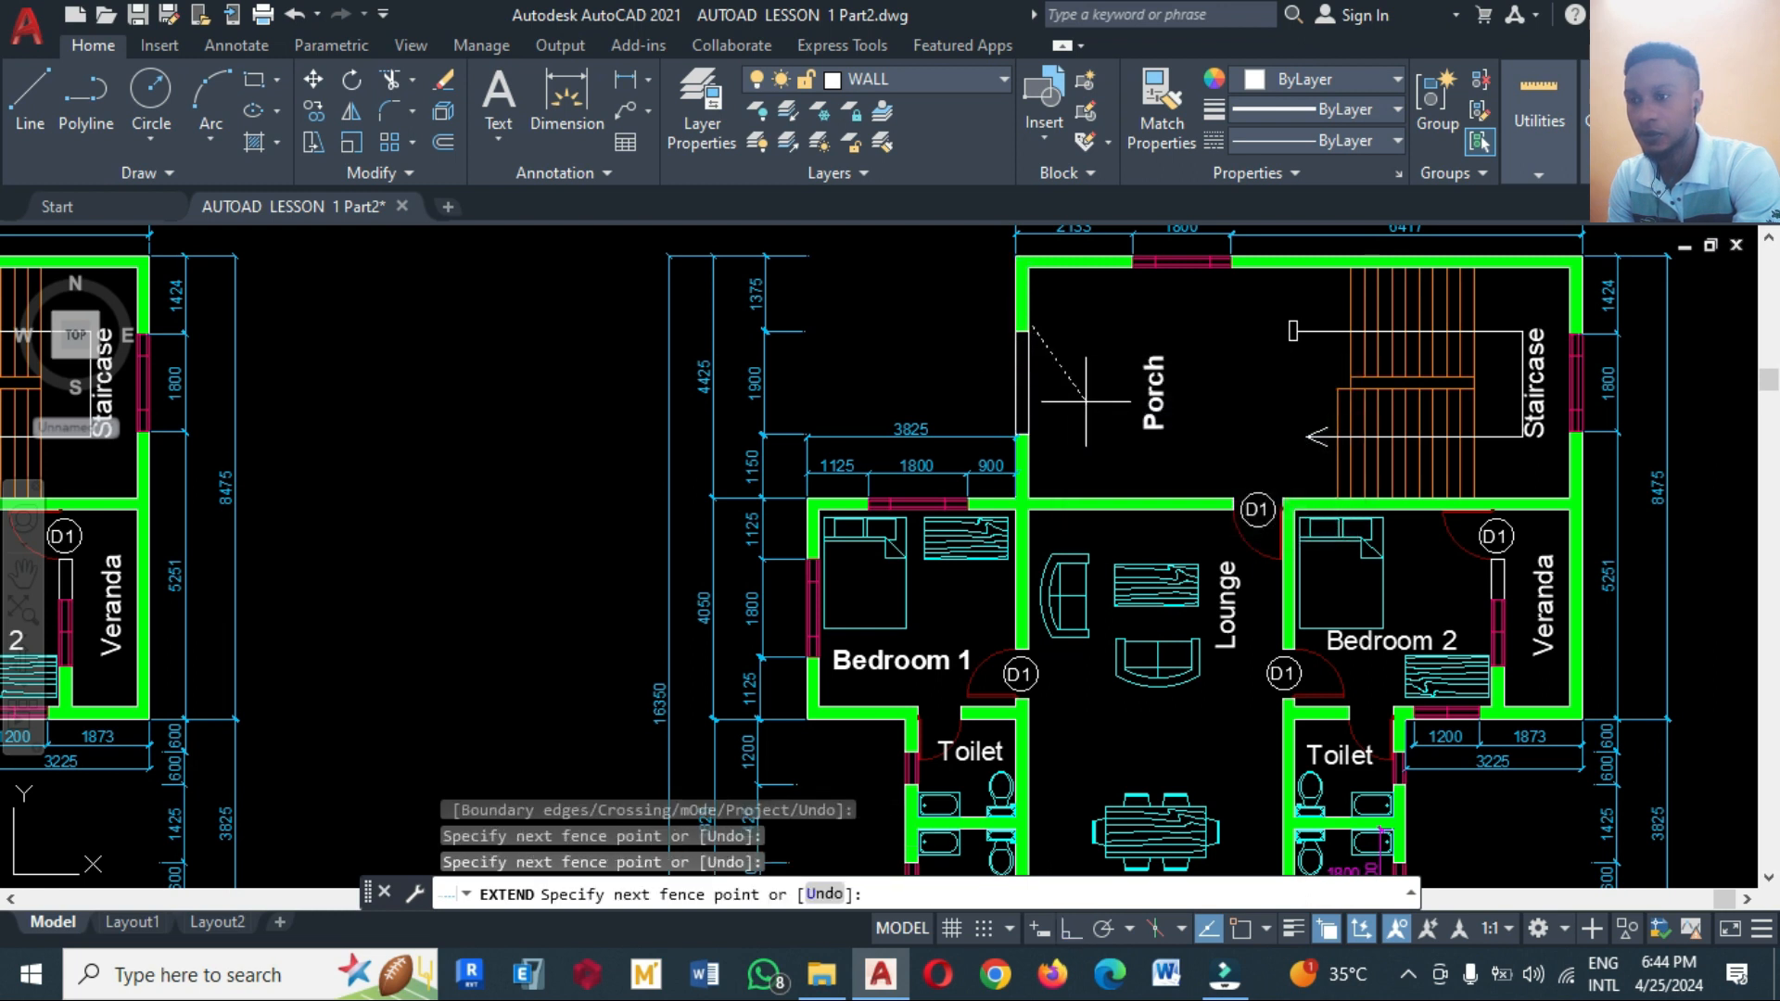
key("Escape")
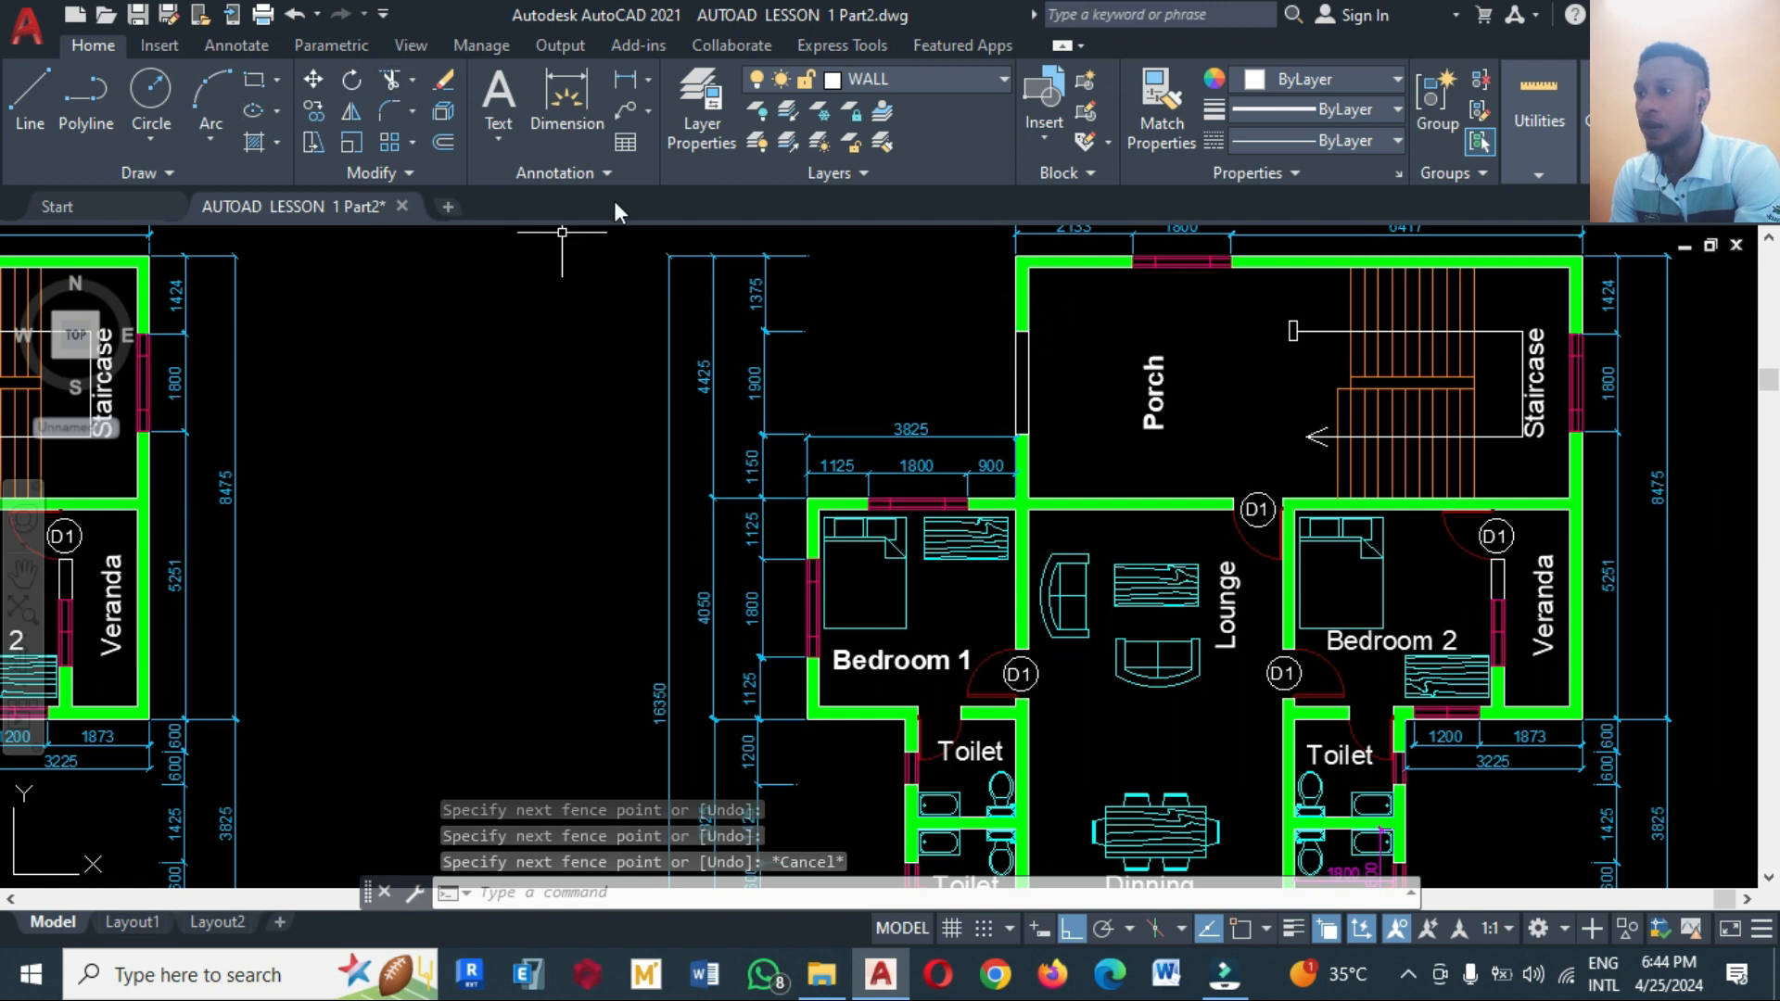
Hatch the closed entrance opening in the copied plan's porch wall in green and end the Hatch command
type("h")
key("Return")
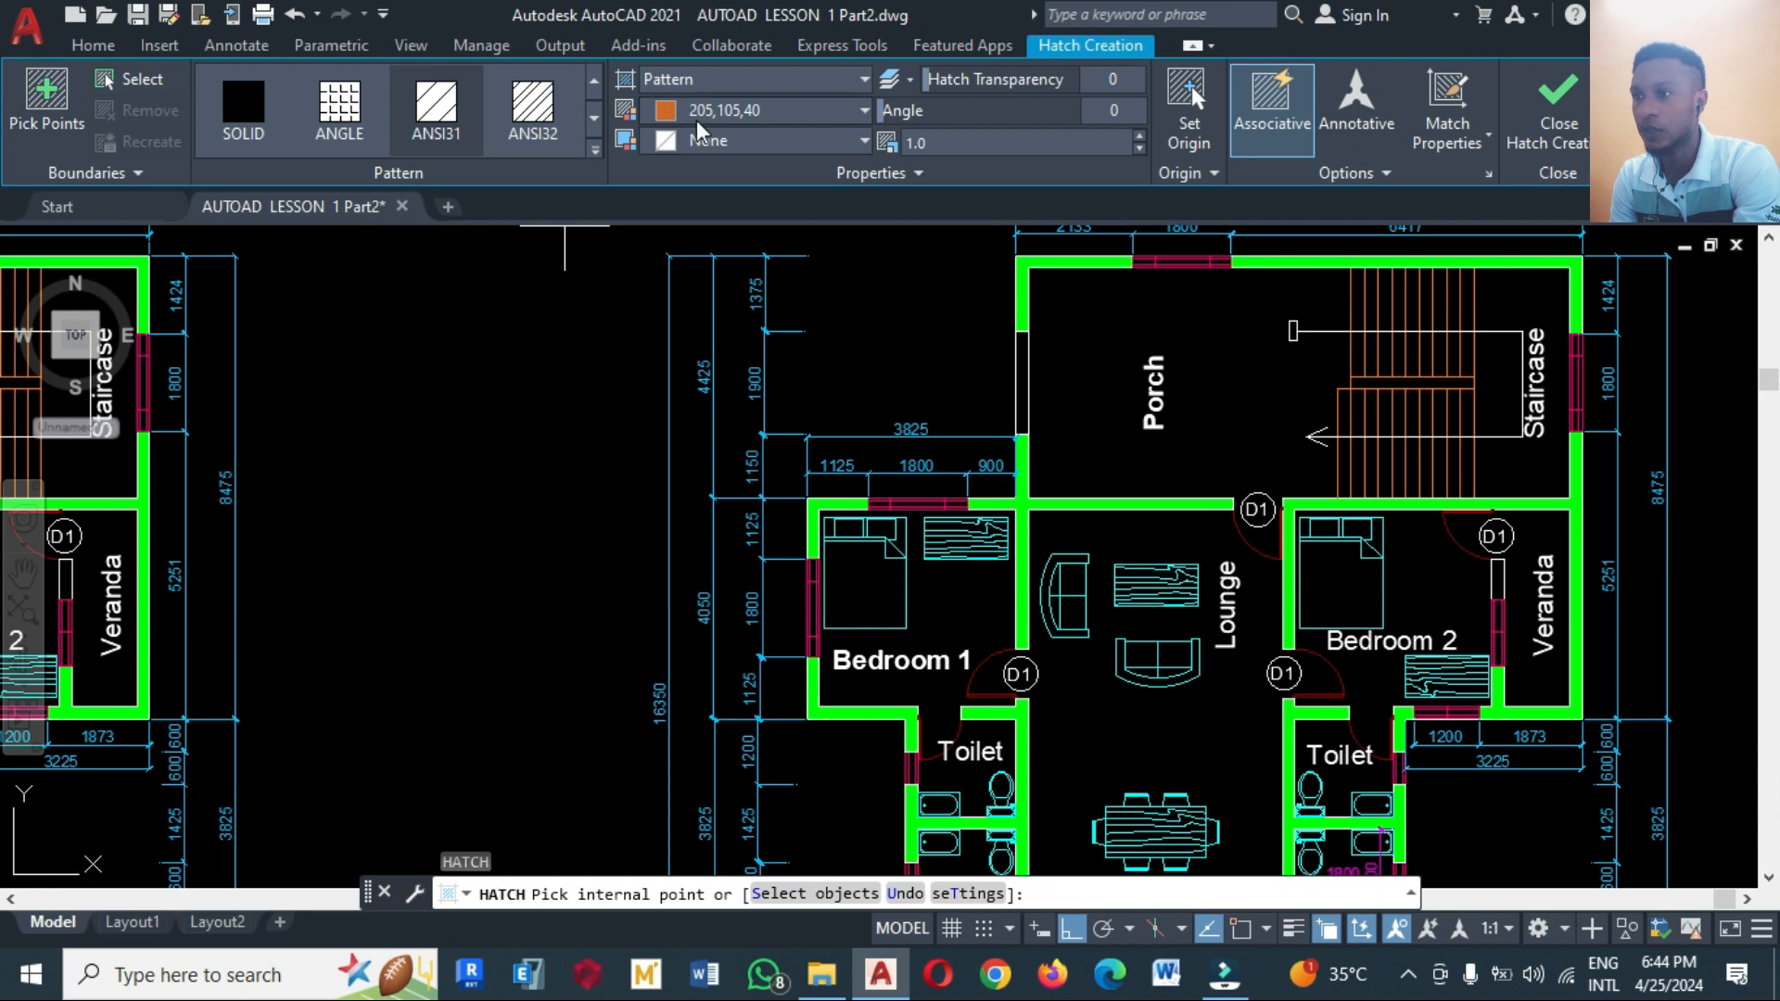
left_click(705, 110)
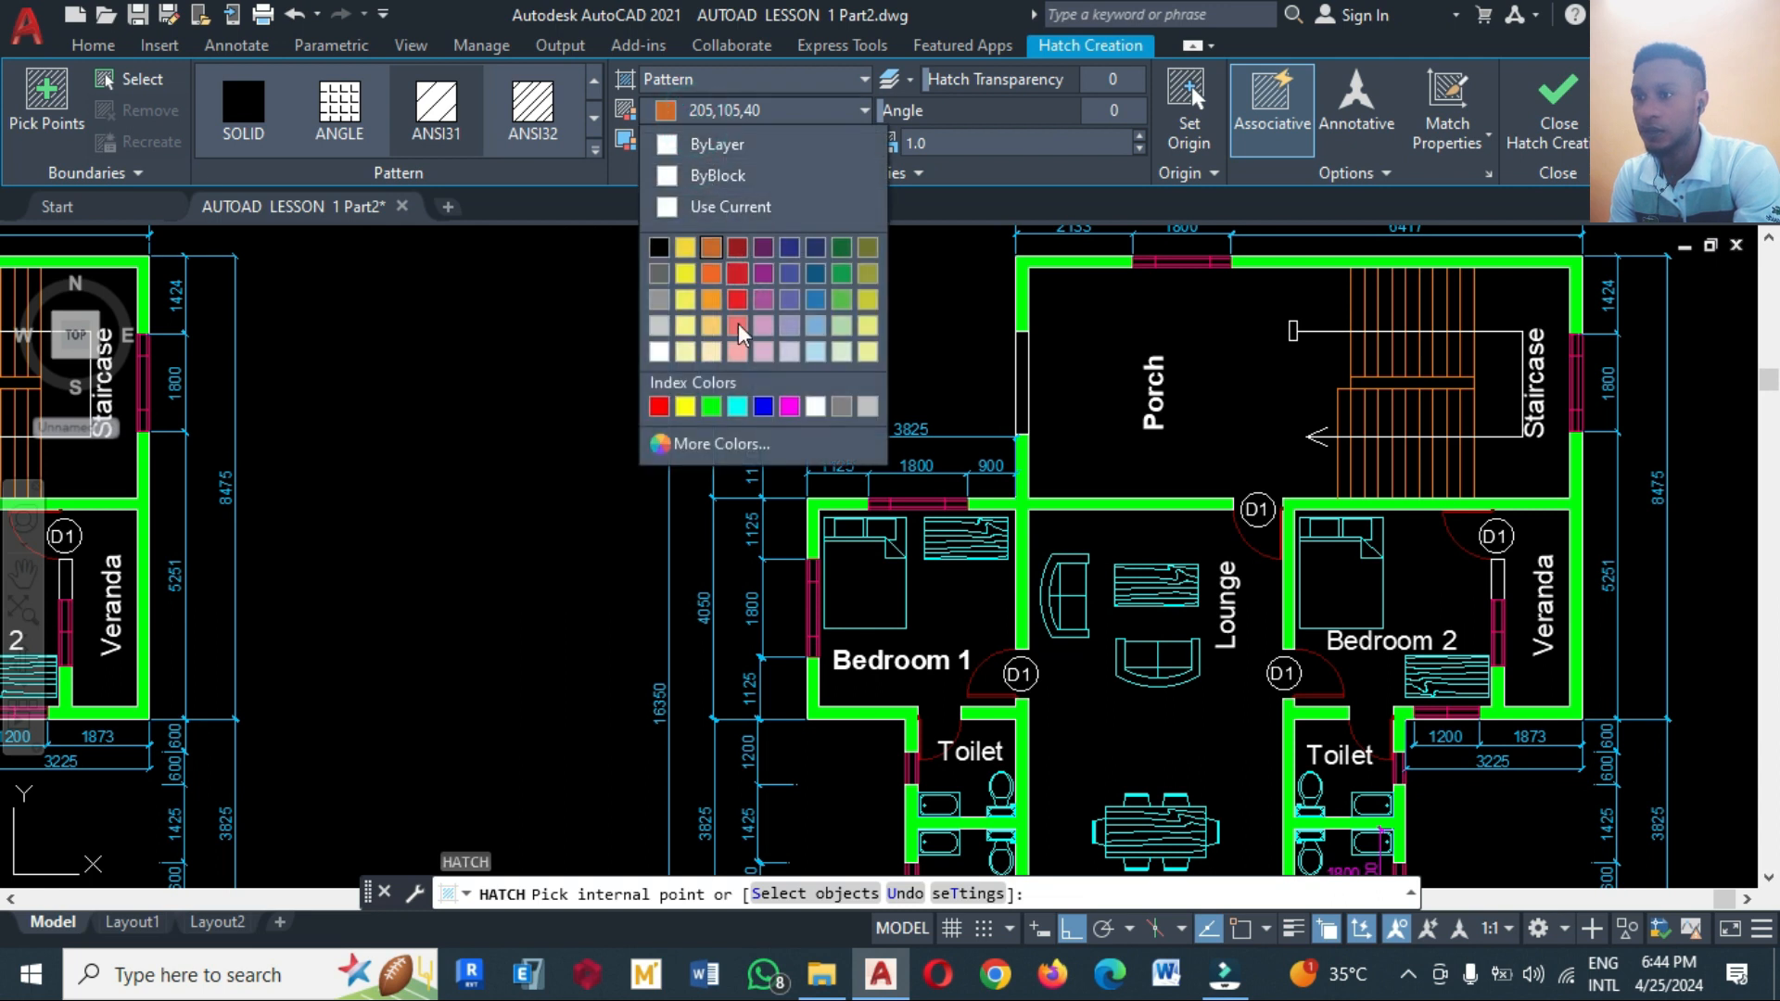
left_click(711, 406)
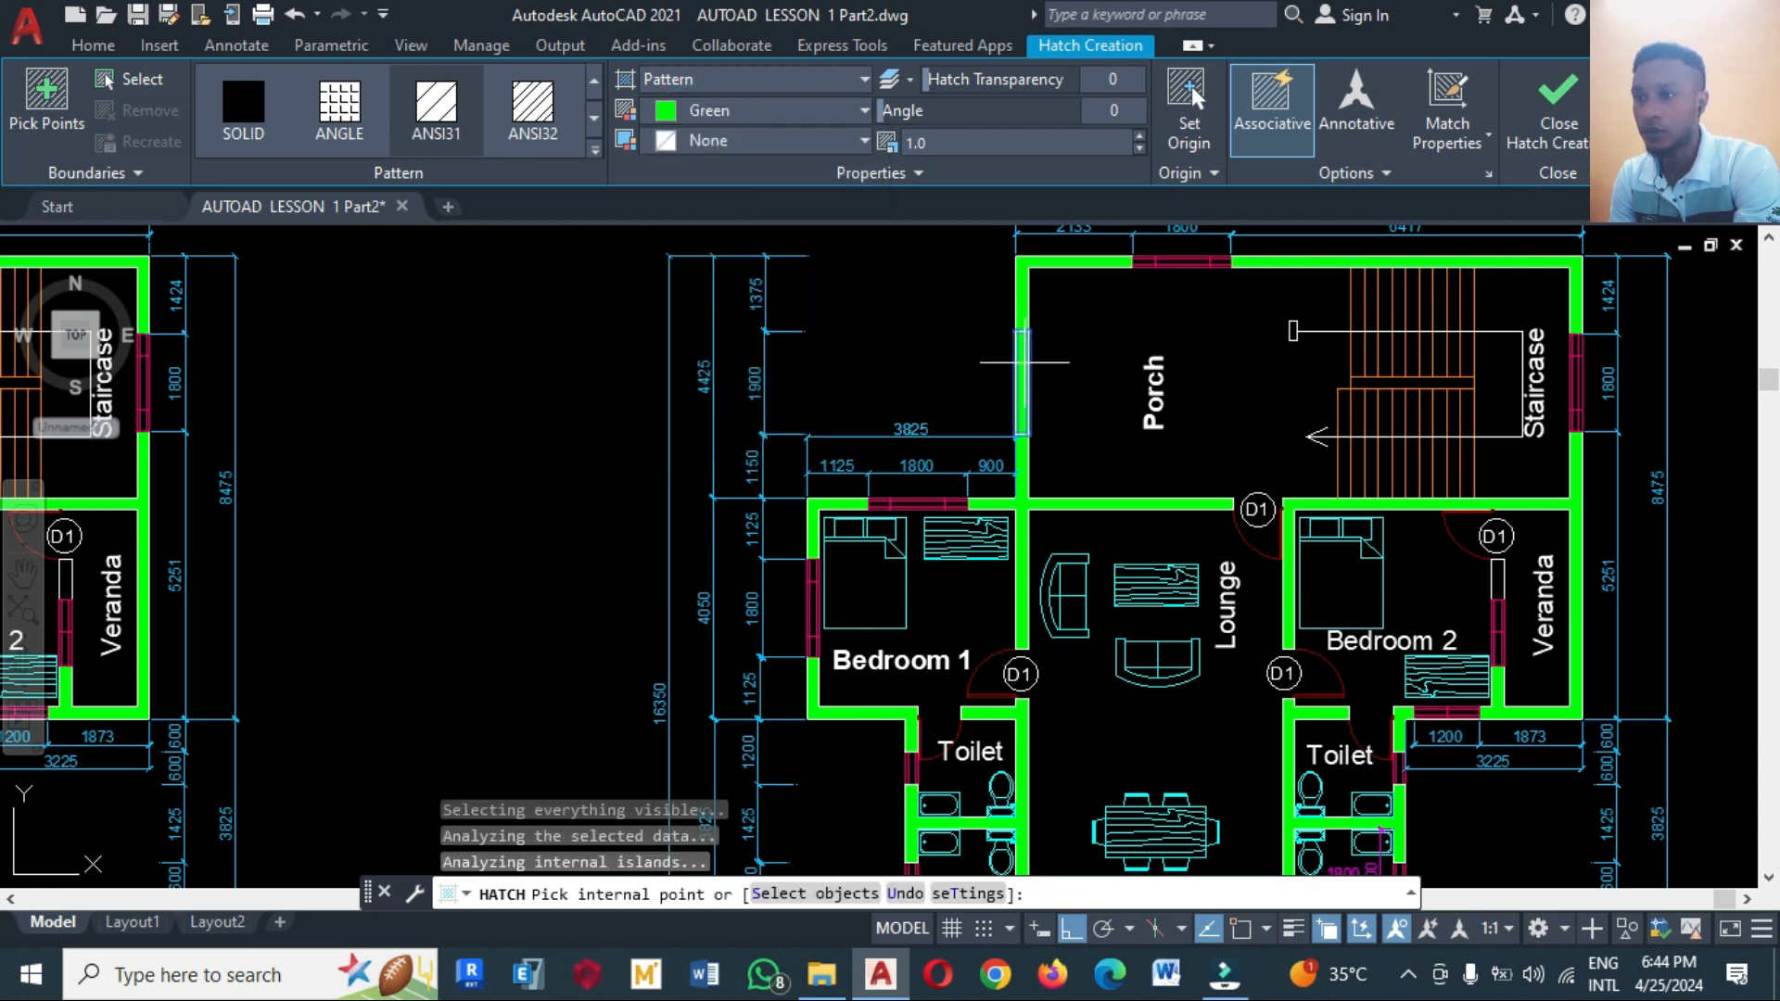
key("Escape")
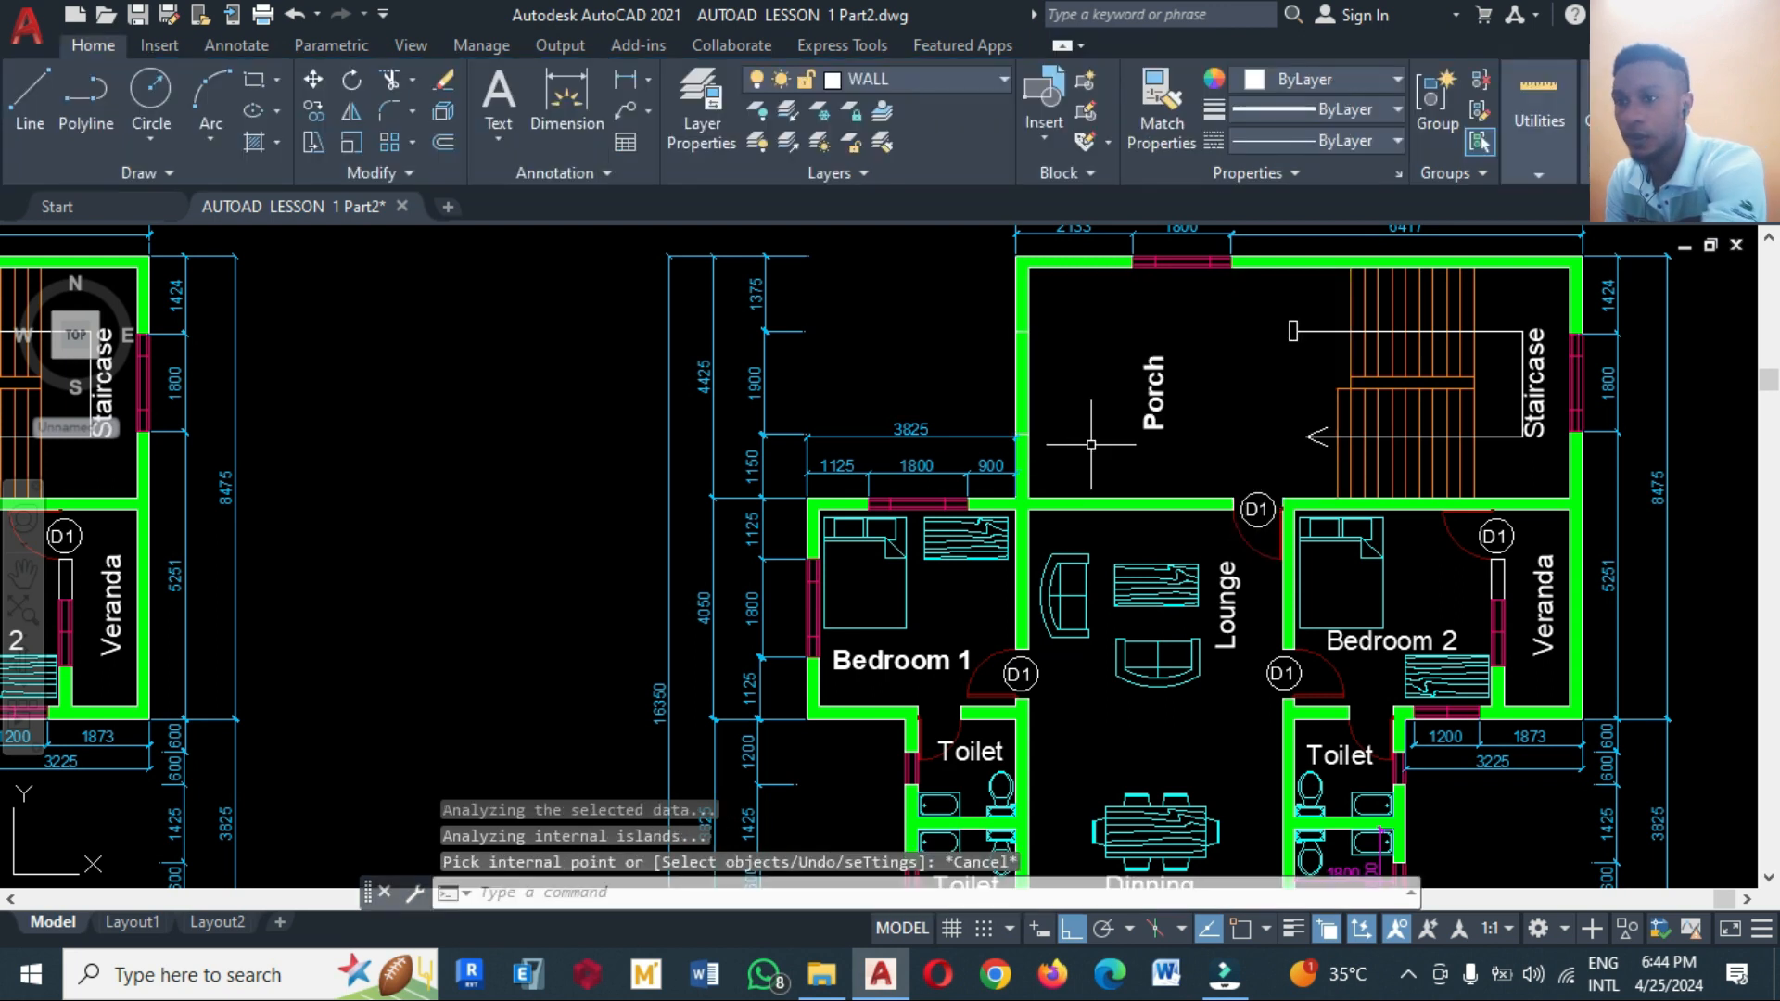
scroll(692, 432, "down", 5)
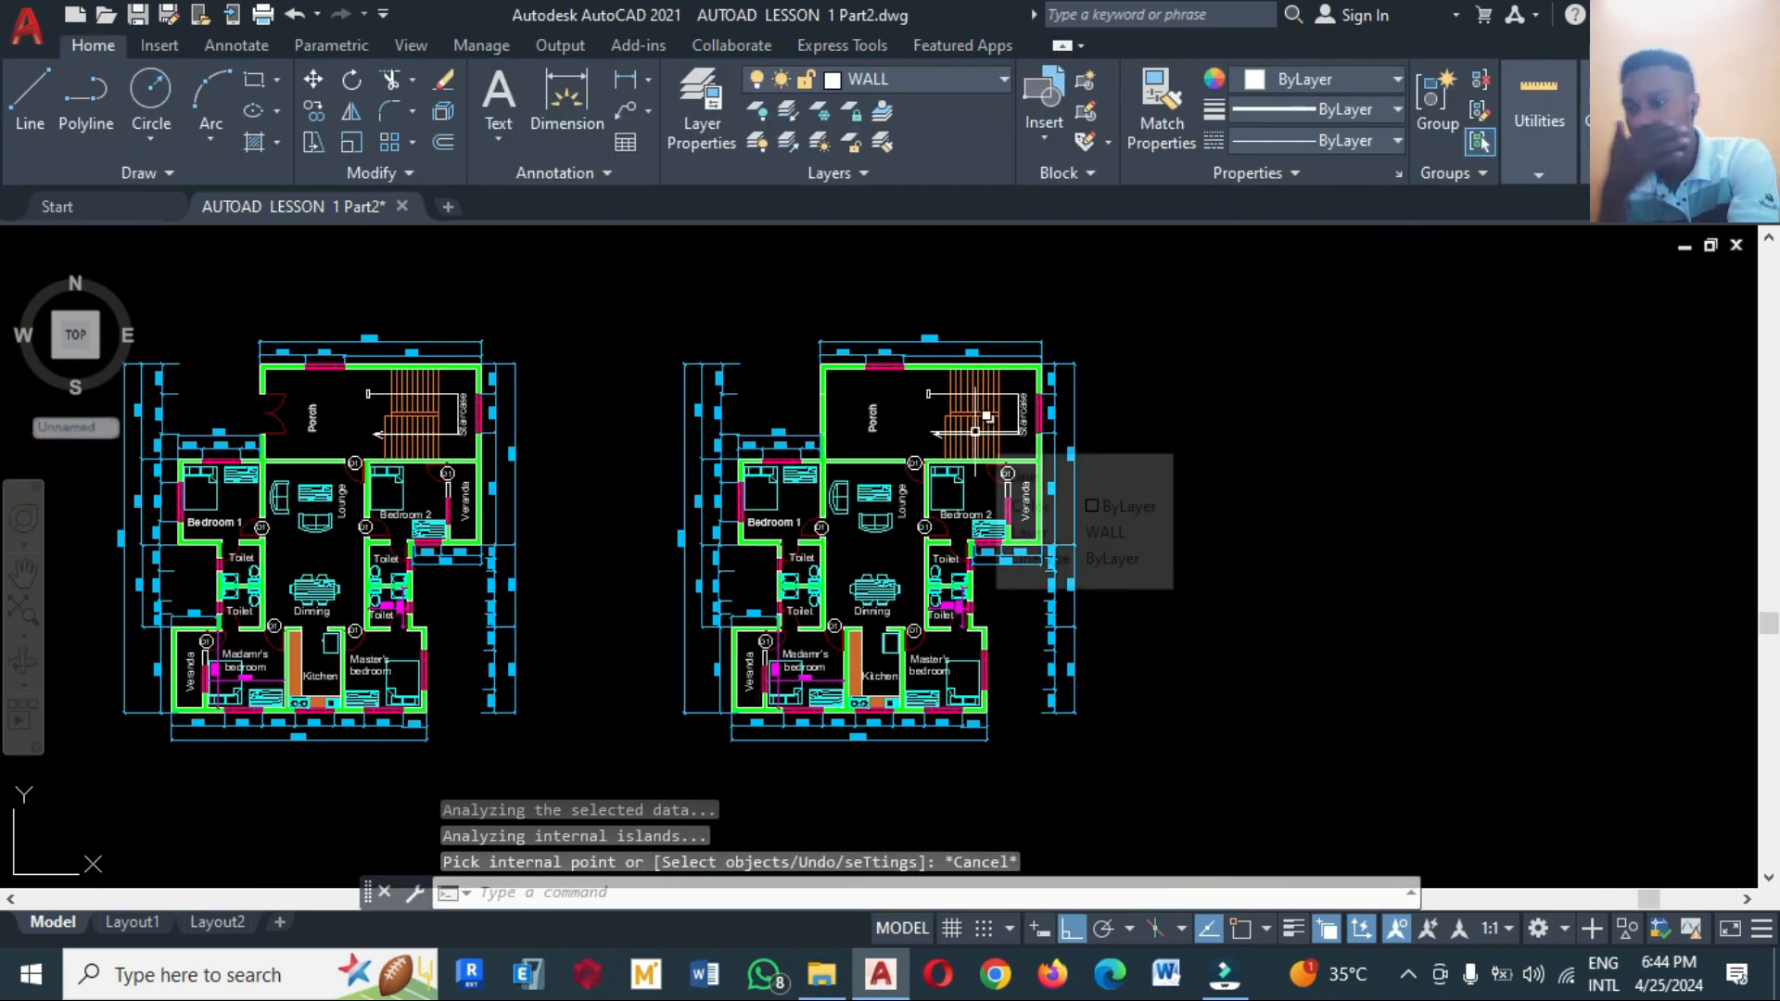
scroll(1146, 414, "down", 2)
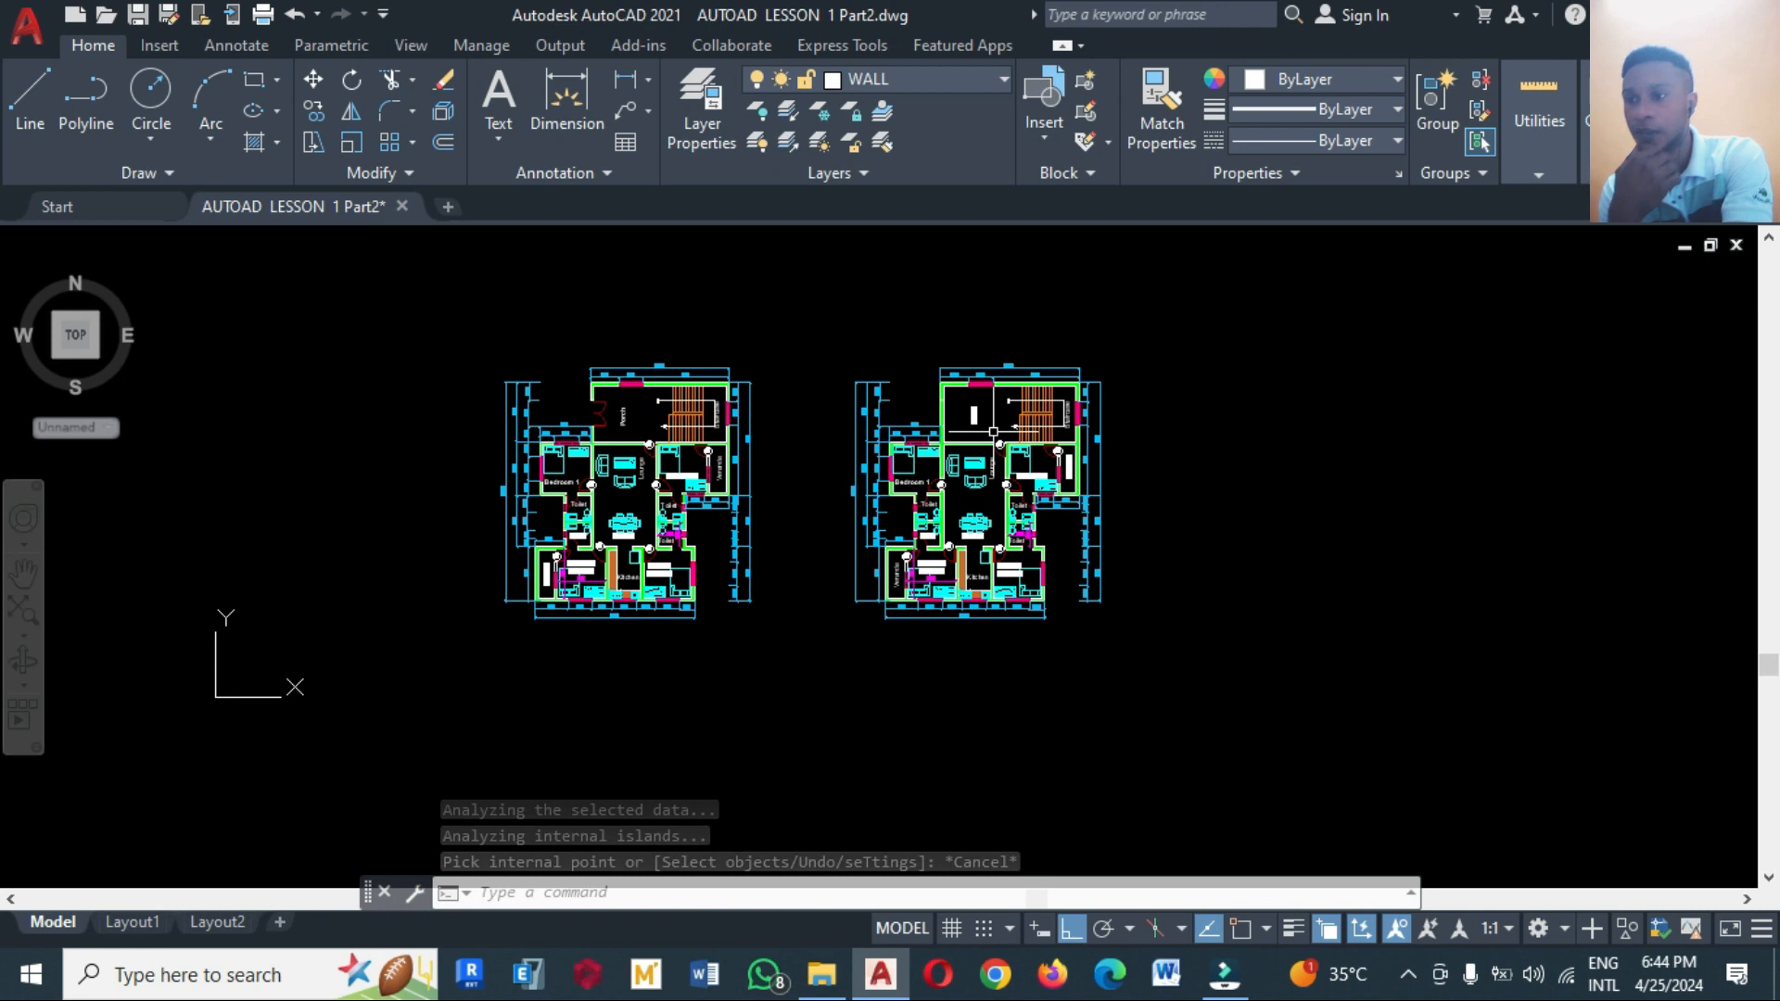
scroll(993, 432, "up", 2)
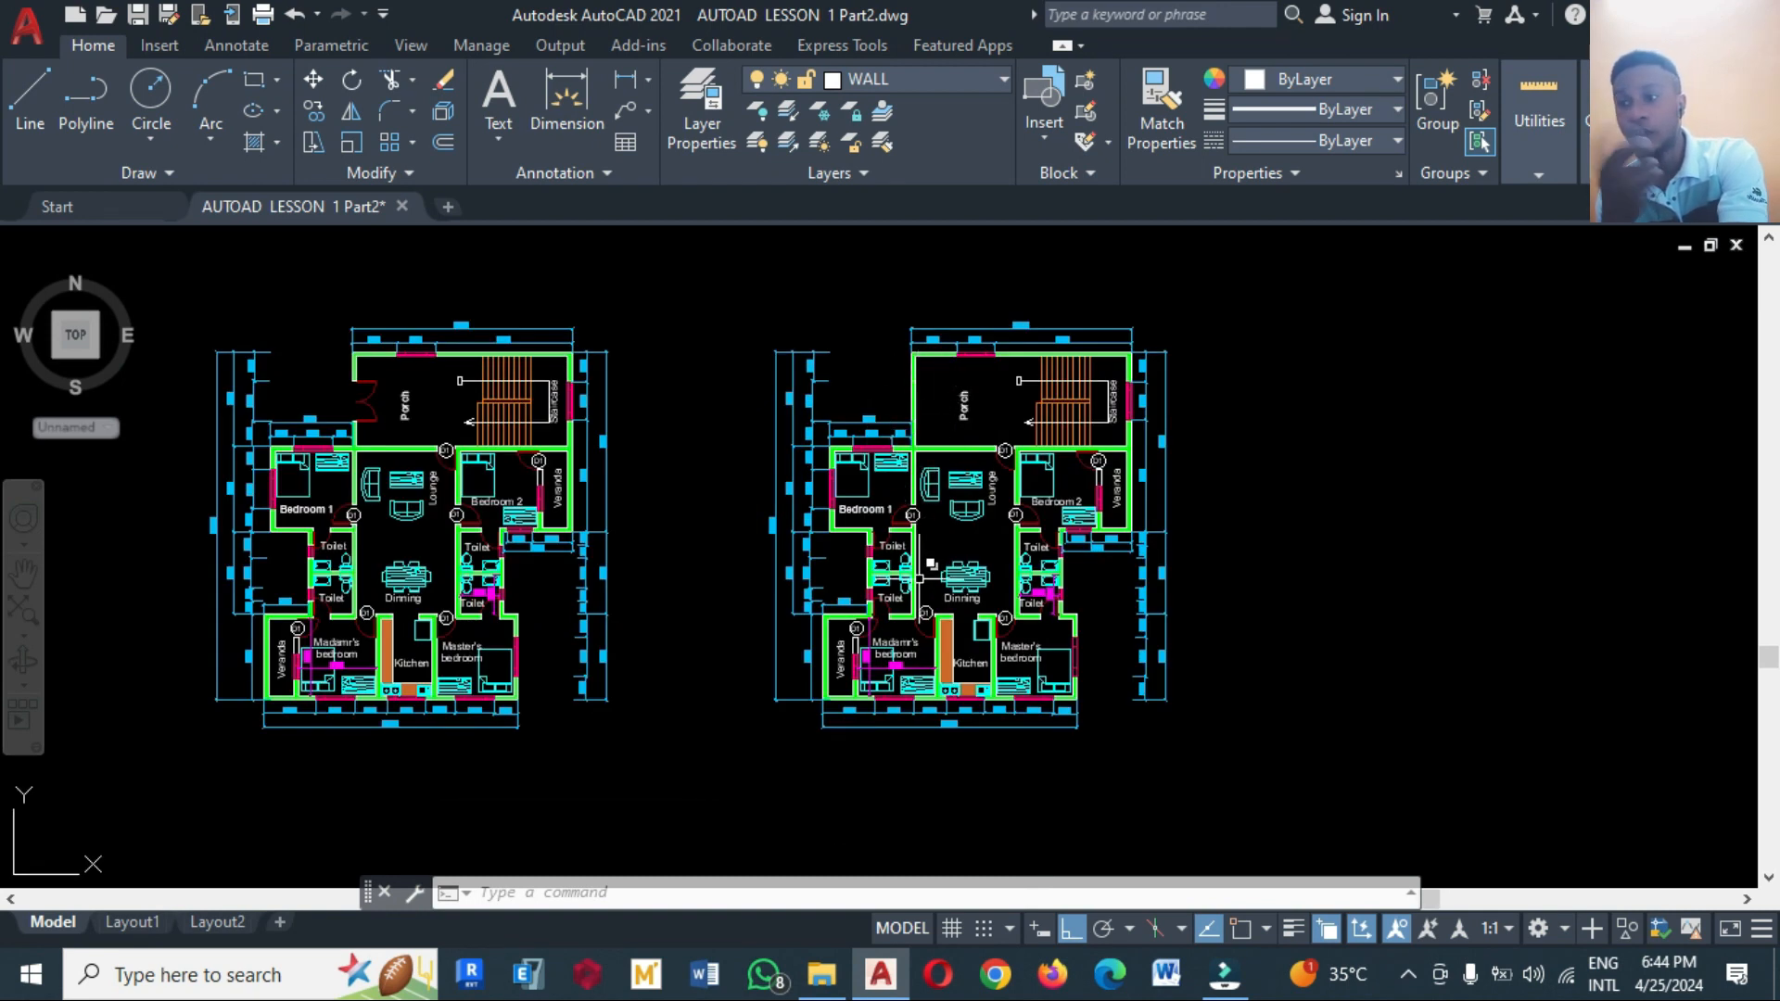
Copy the Madam's bedroom text label straight down to the empty space below the original floor plan
type("co")
key("Return")
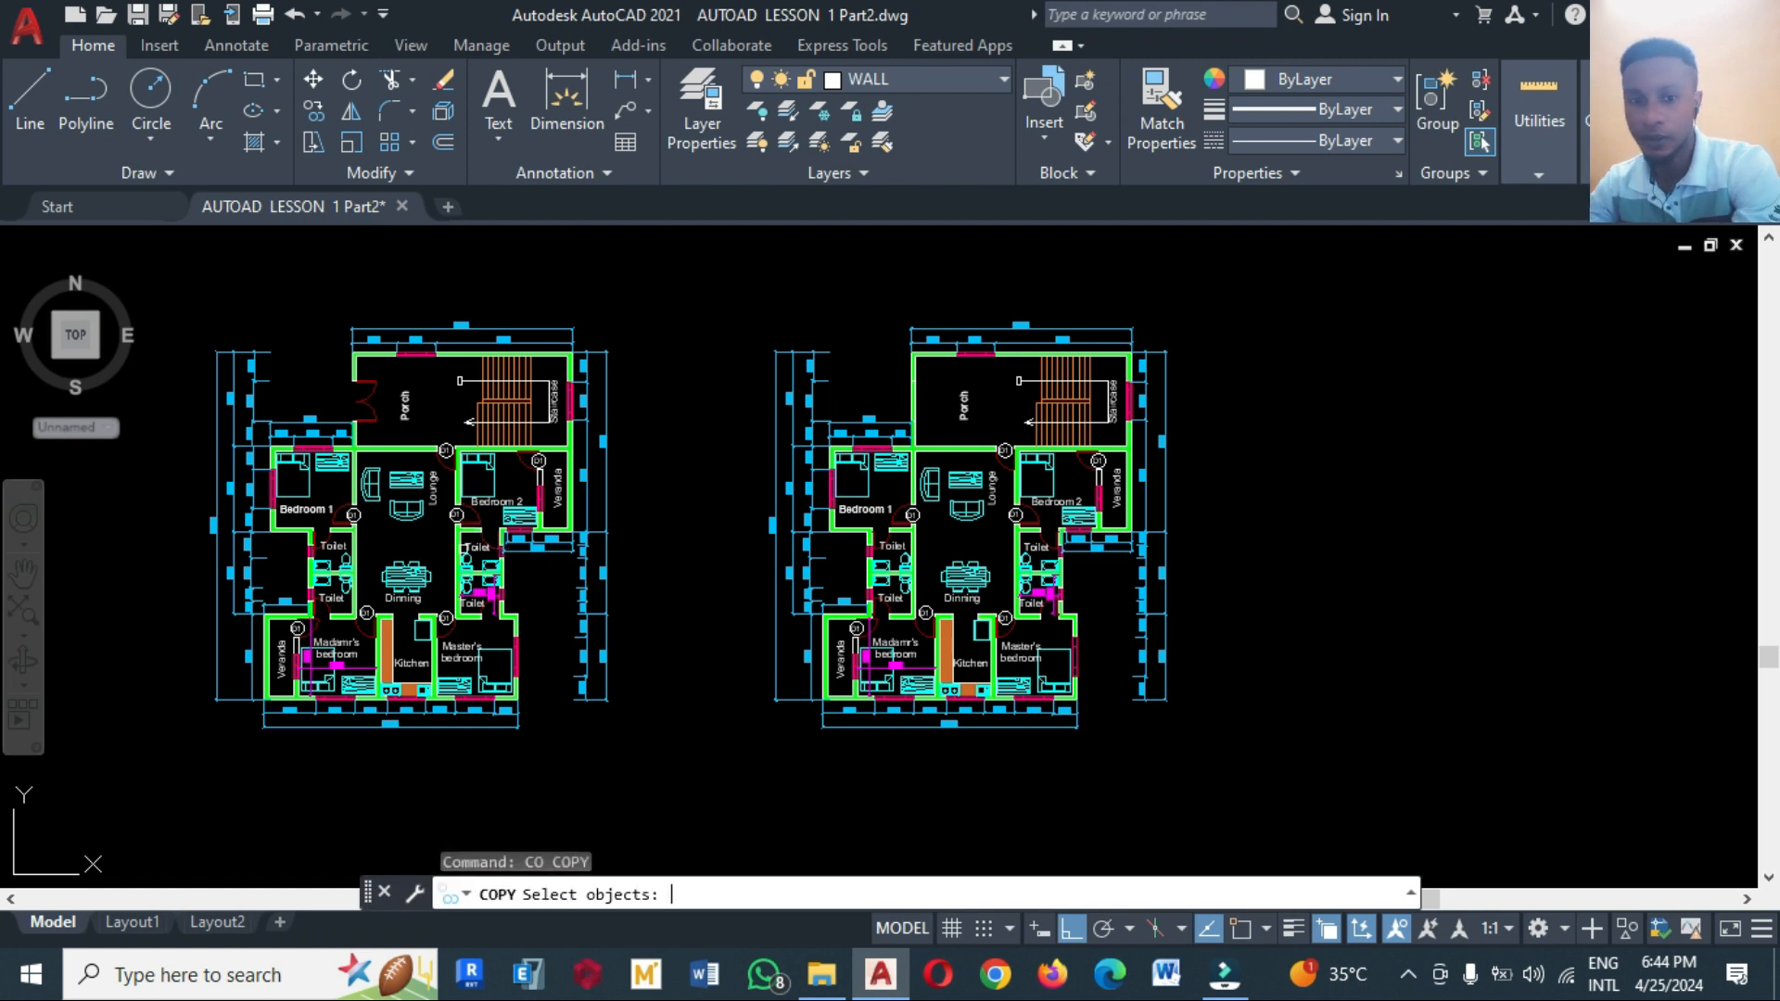
left_click(343, 652)
key("Return")
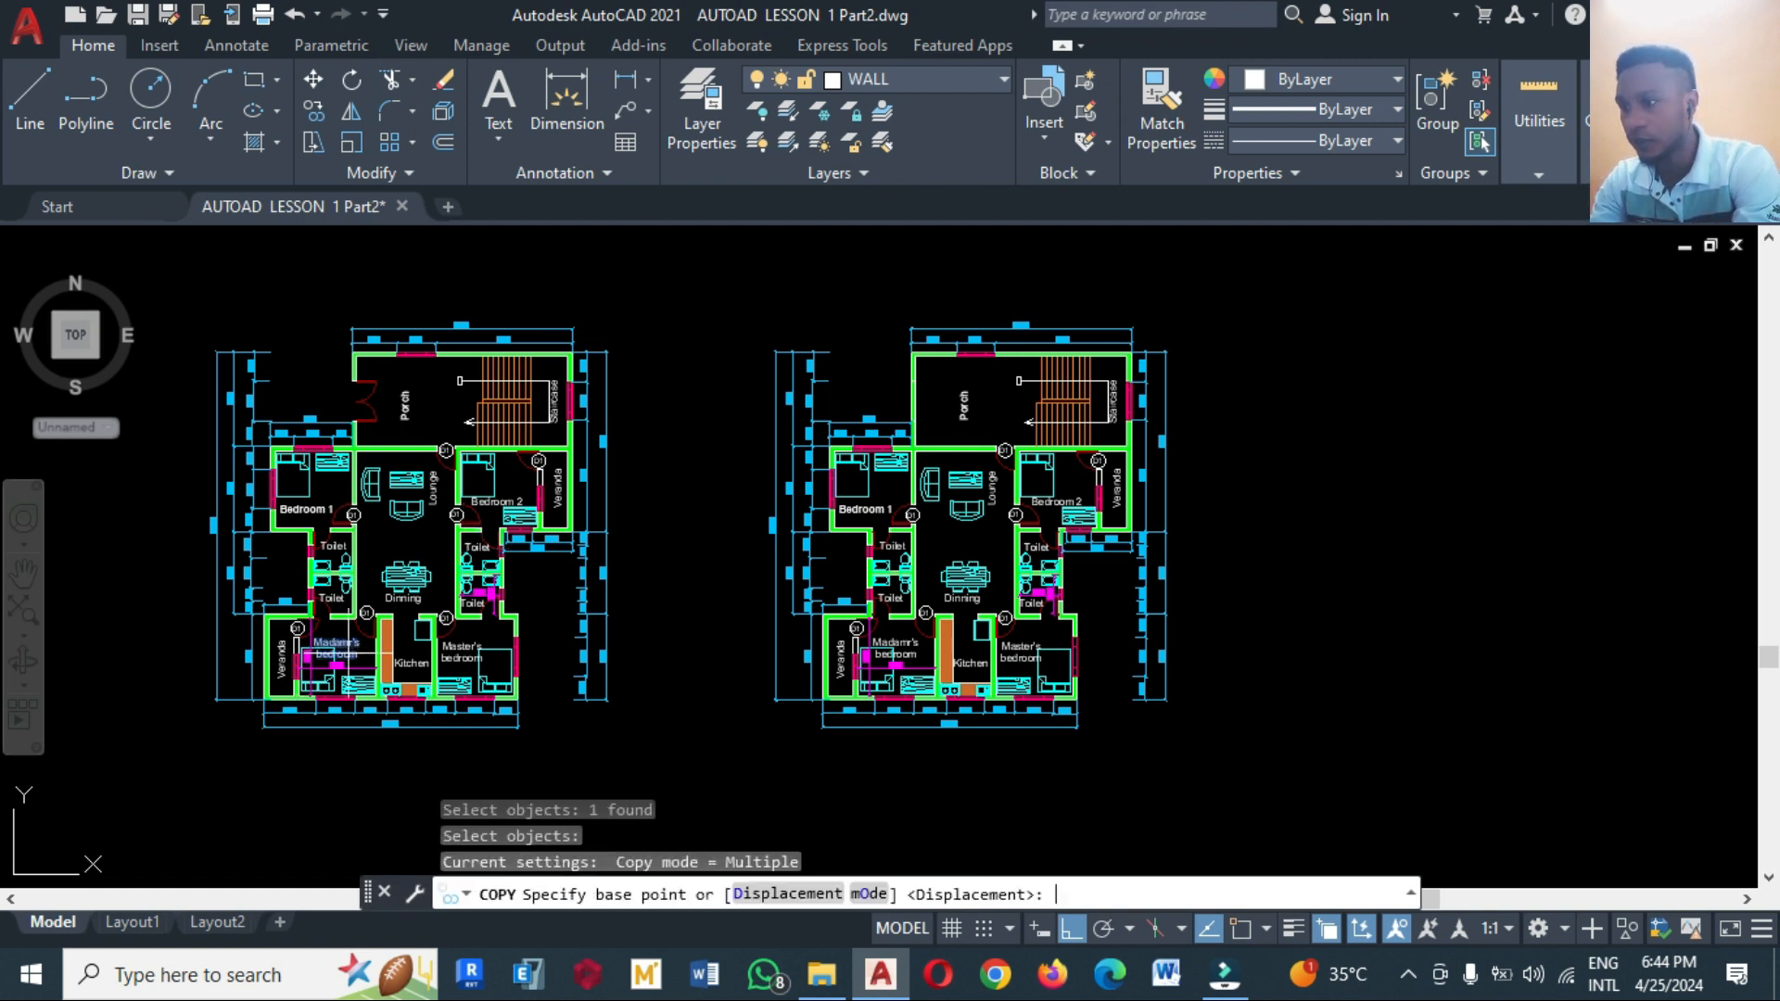
left_click(345, 654)
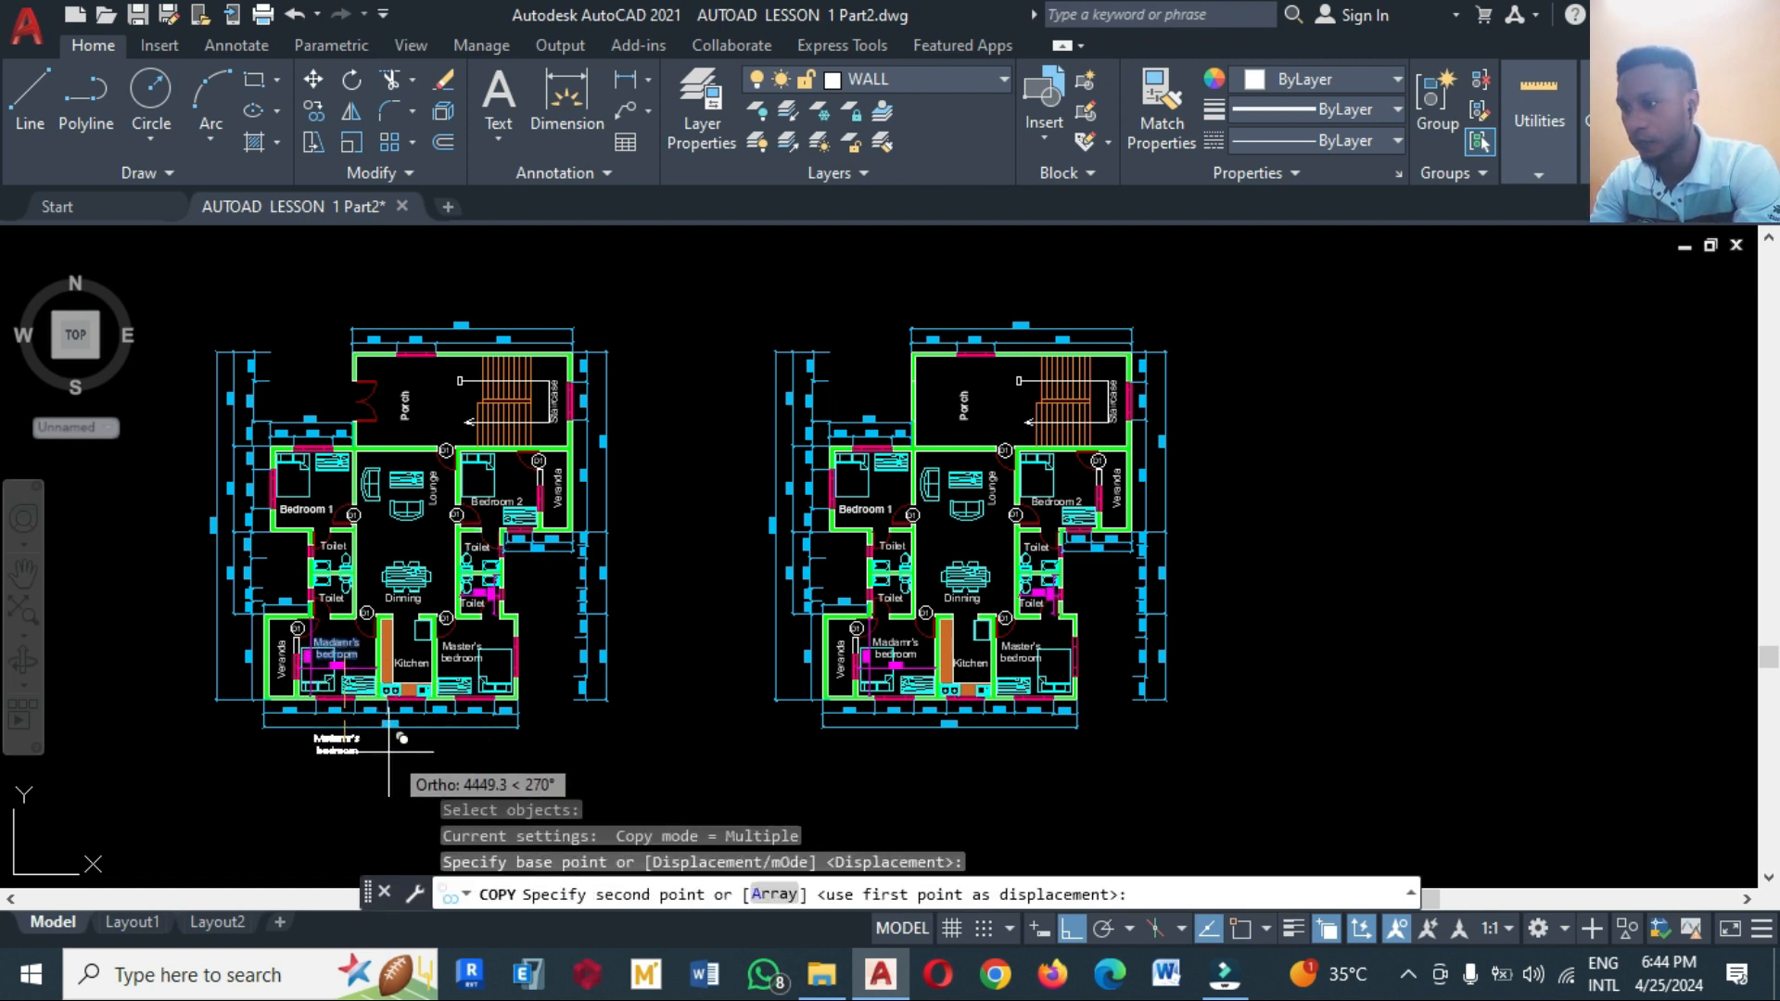
left_click(385, 761)
Replace the text of the copied label below the original plan with "gound floor plan"
type("ED")
key("Return")
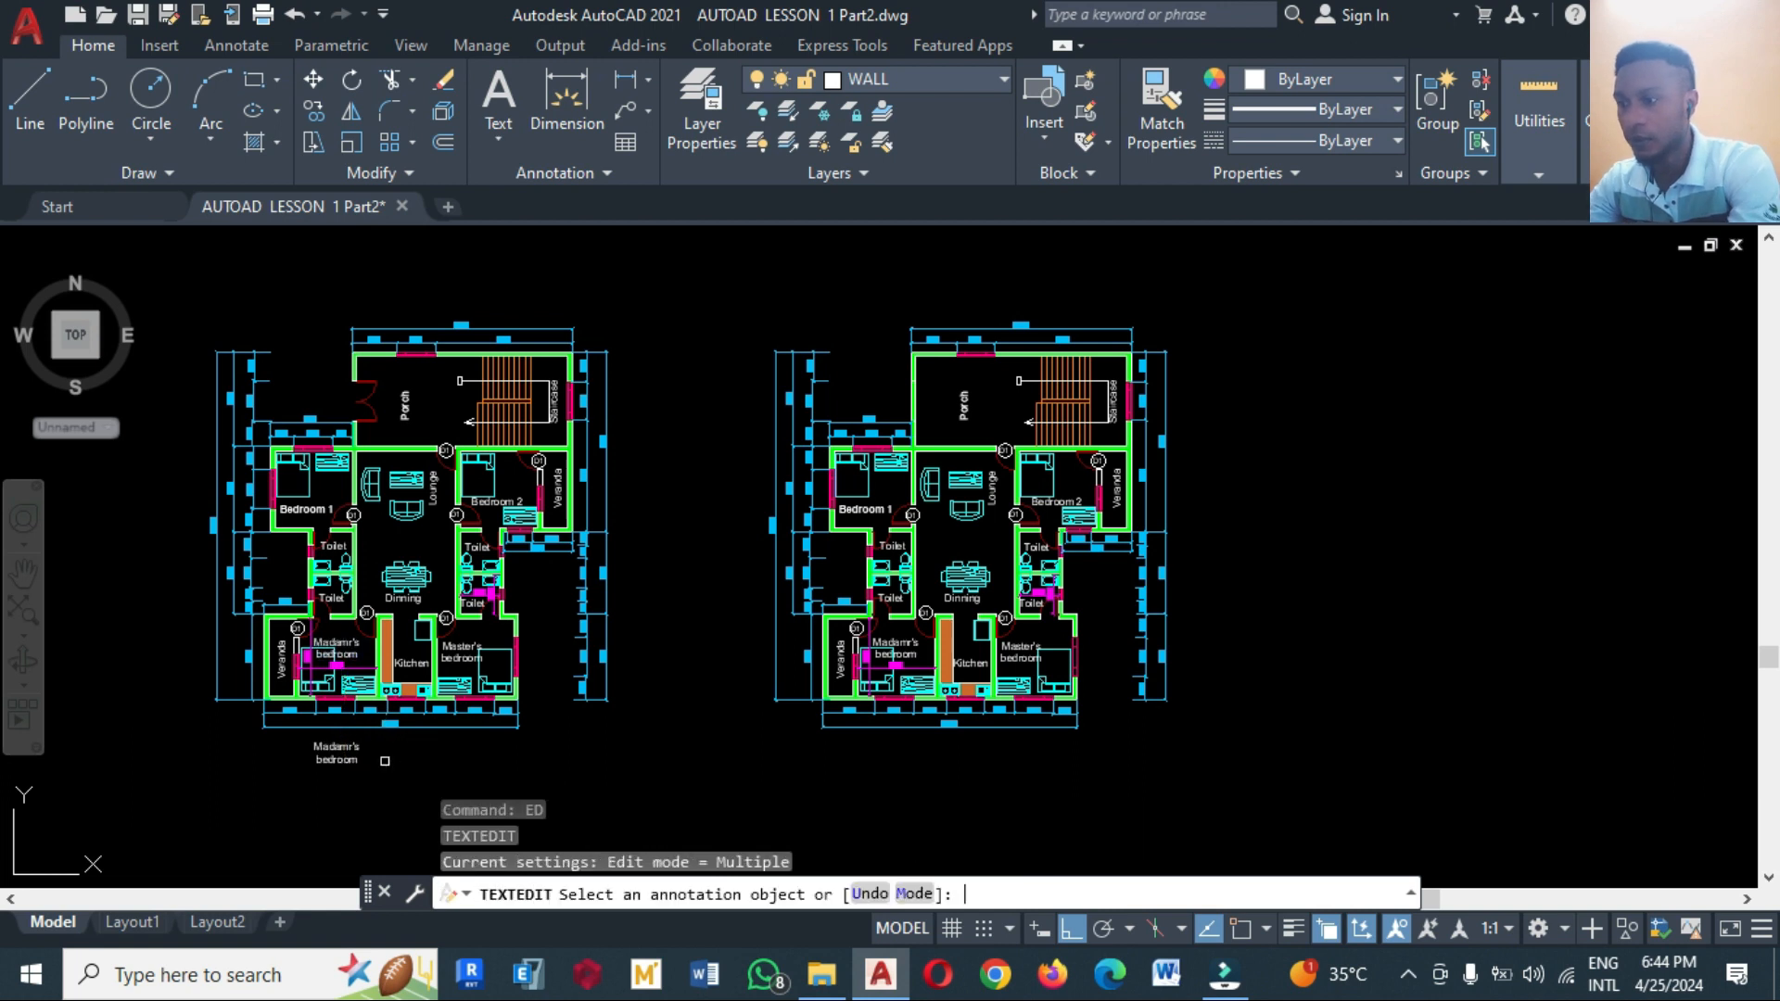
left_click(352, 752)
type("gound f")
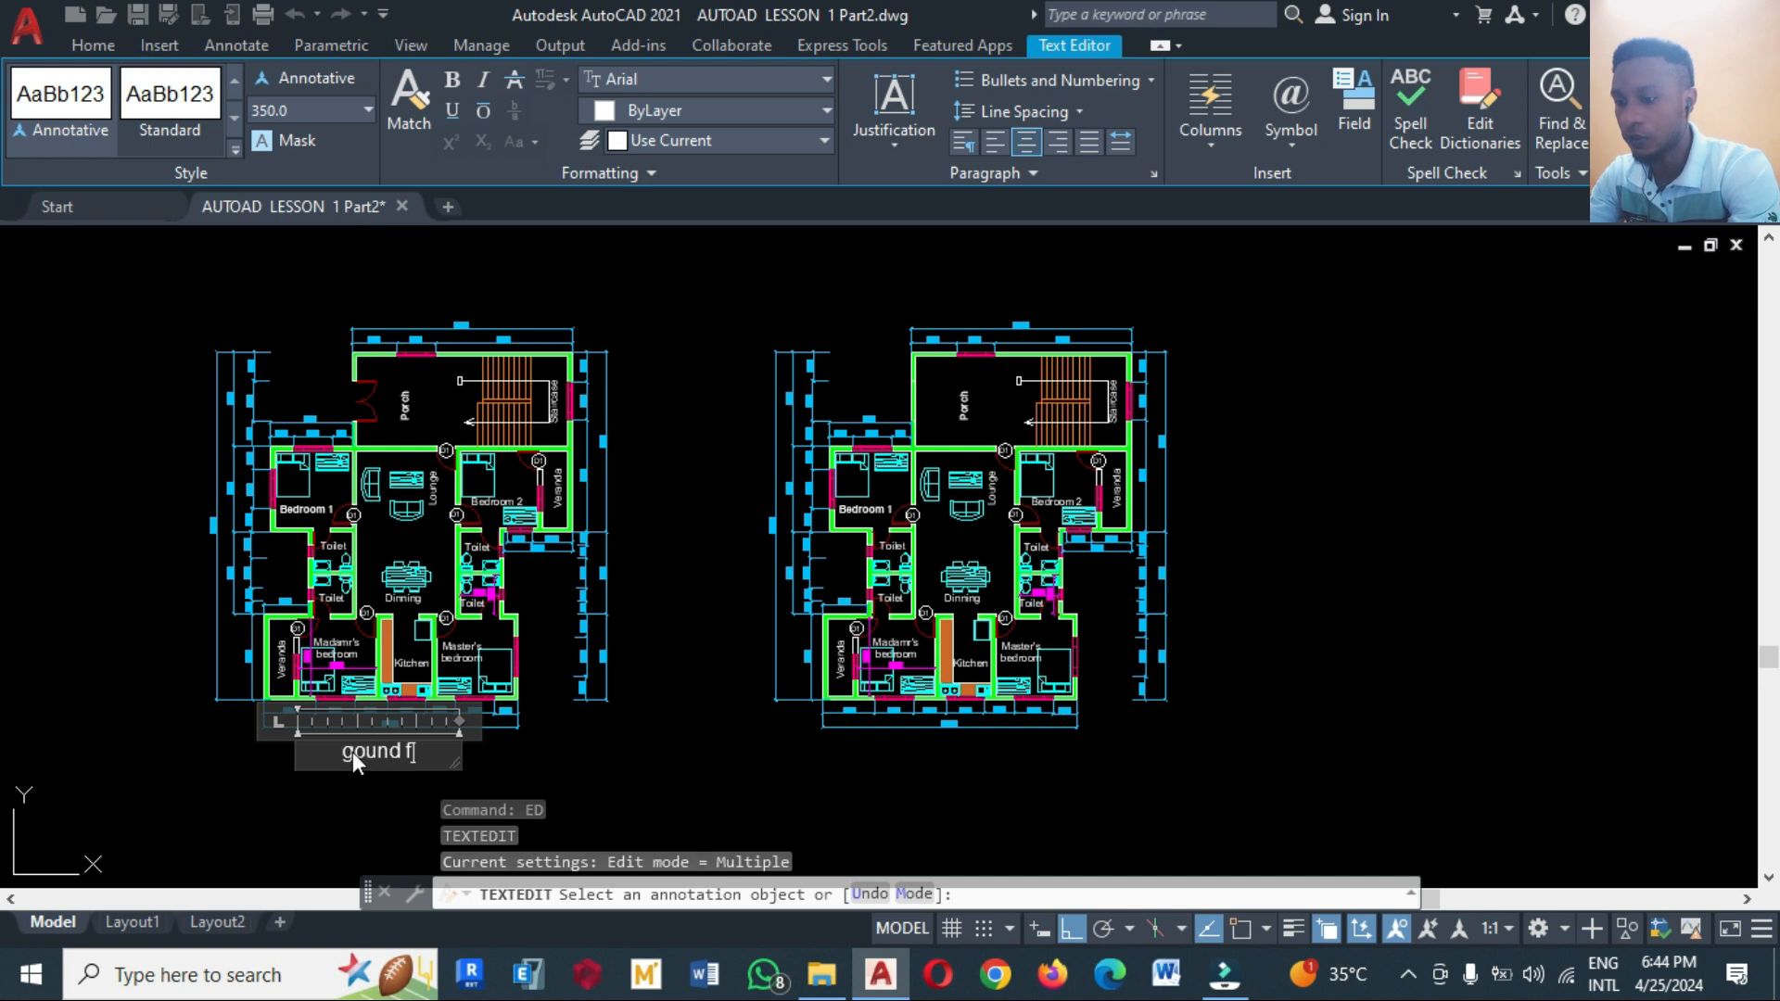
type("loor plan")
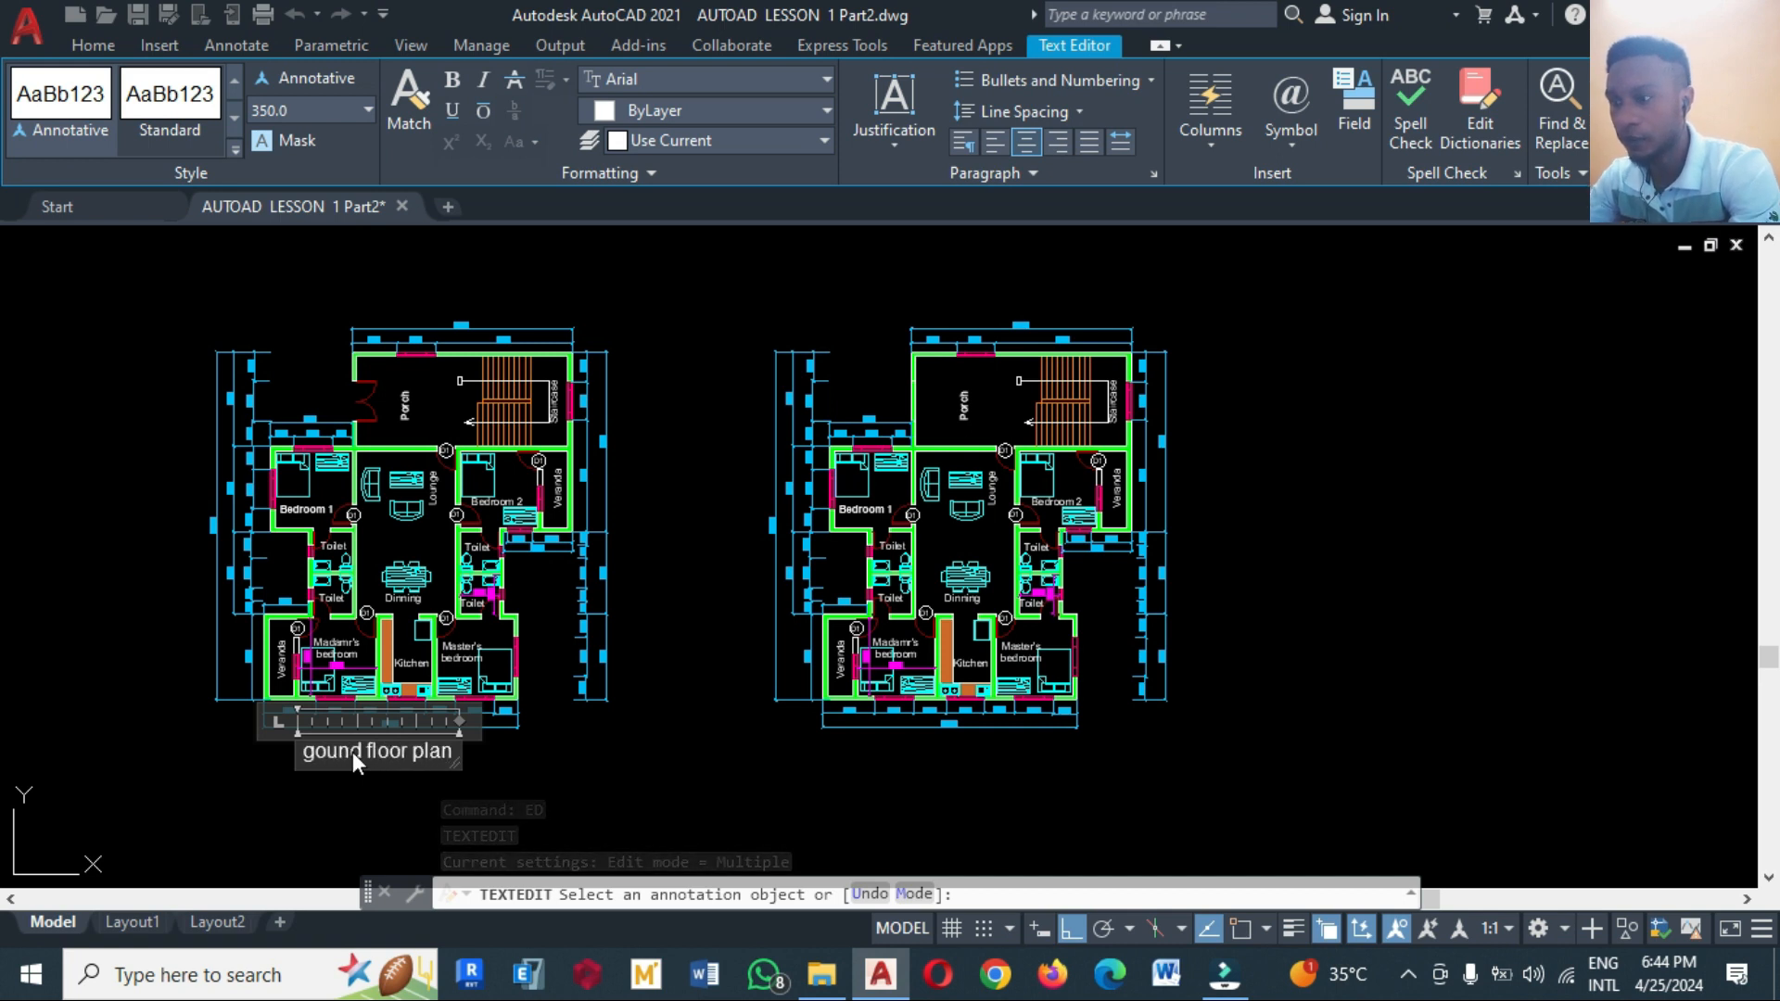
Capitalise the initial letters of the title so it reads "Gound Floor Plan", and finish text editing
left_click(324, 760)
left_click(315, 757)
key("BackSpace")
type("Gr")
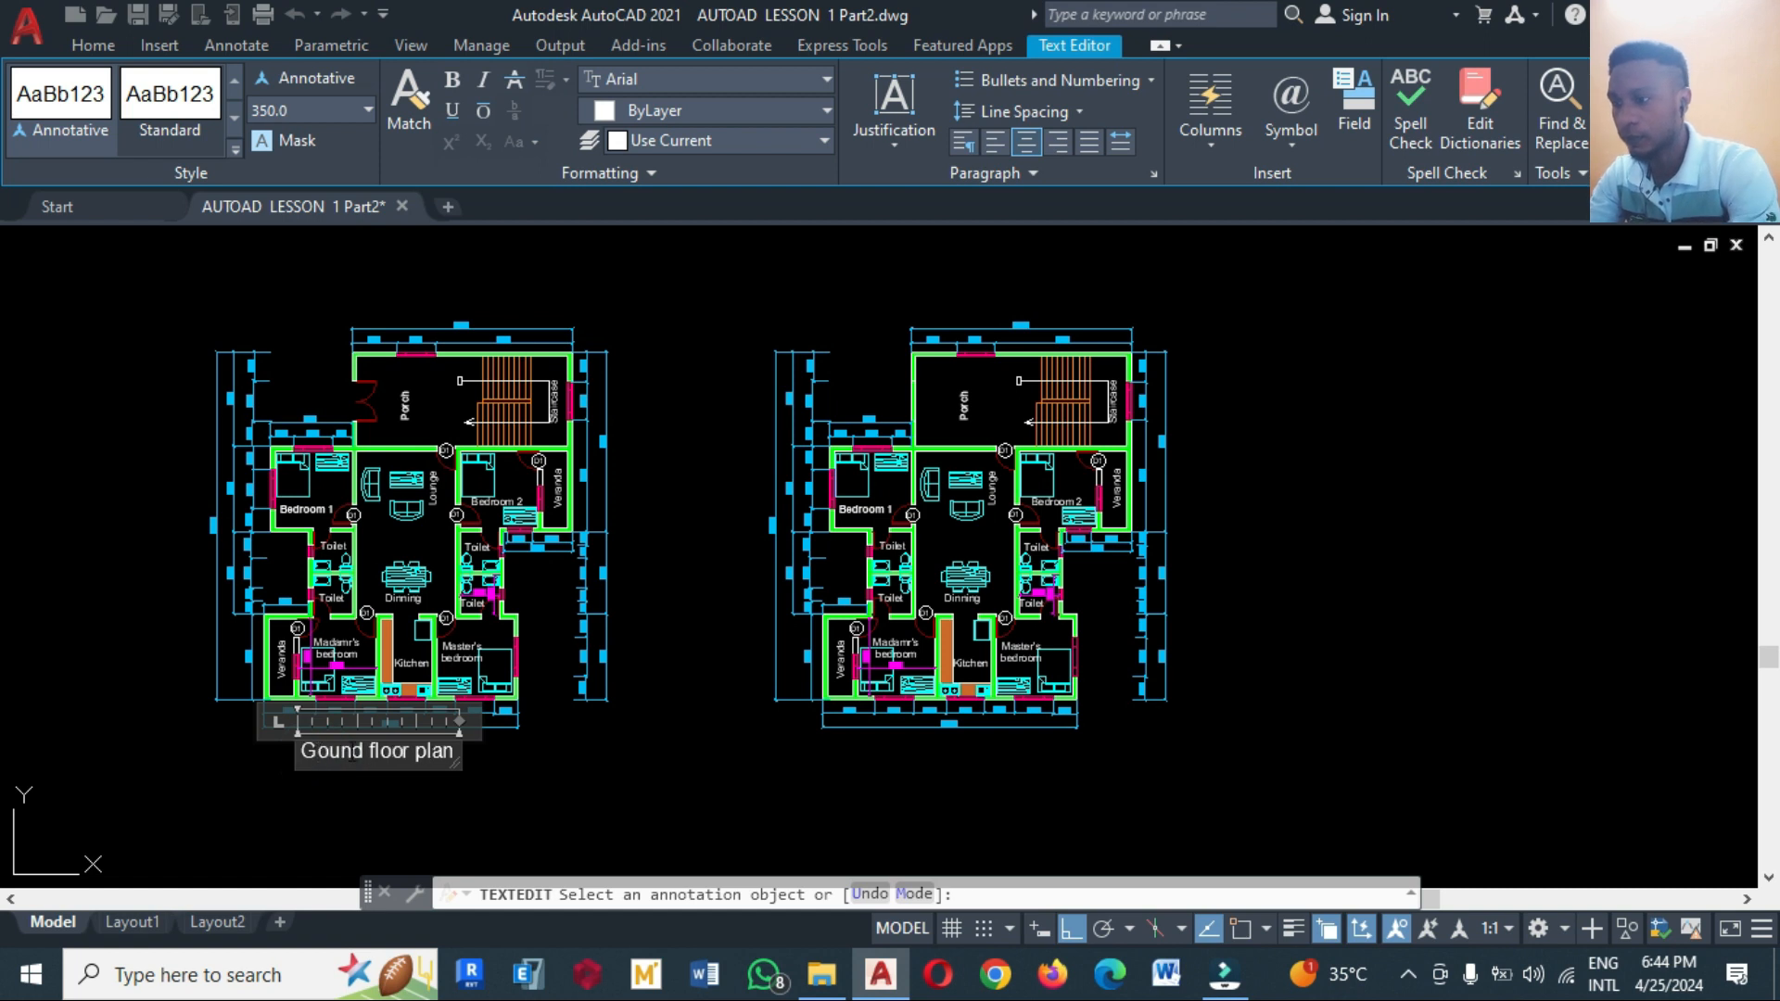
left_click(377, 753)
key("BackSpace")
type("F")
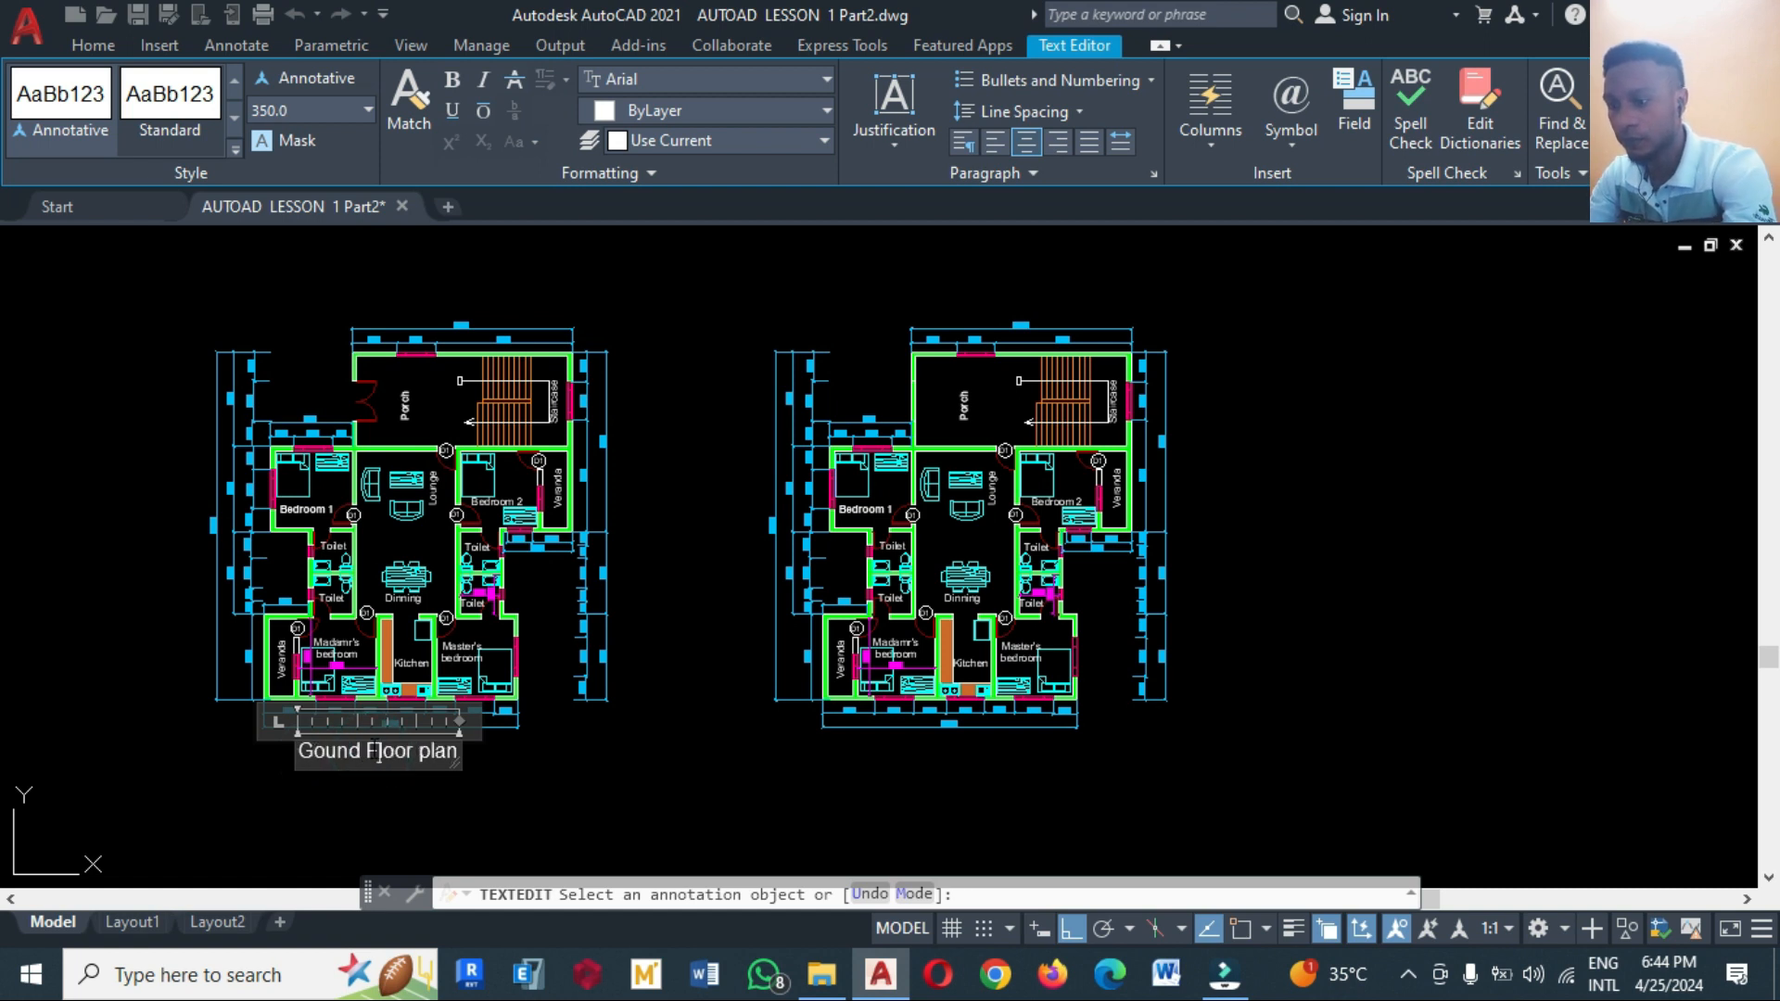
left_click(428, 752)
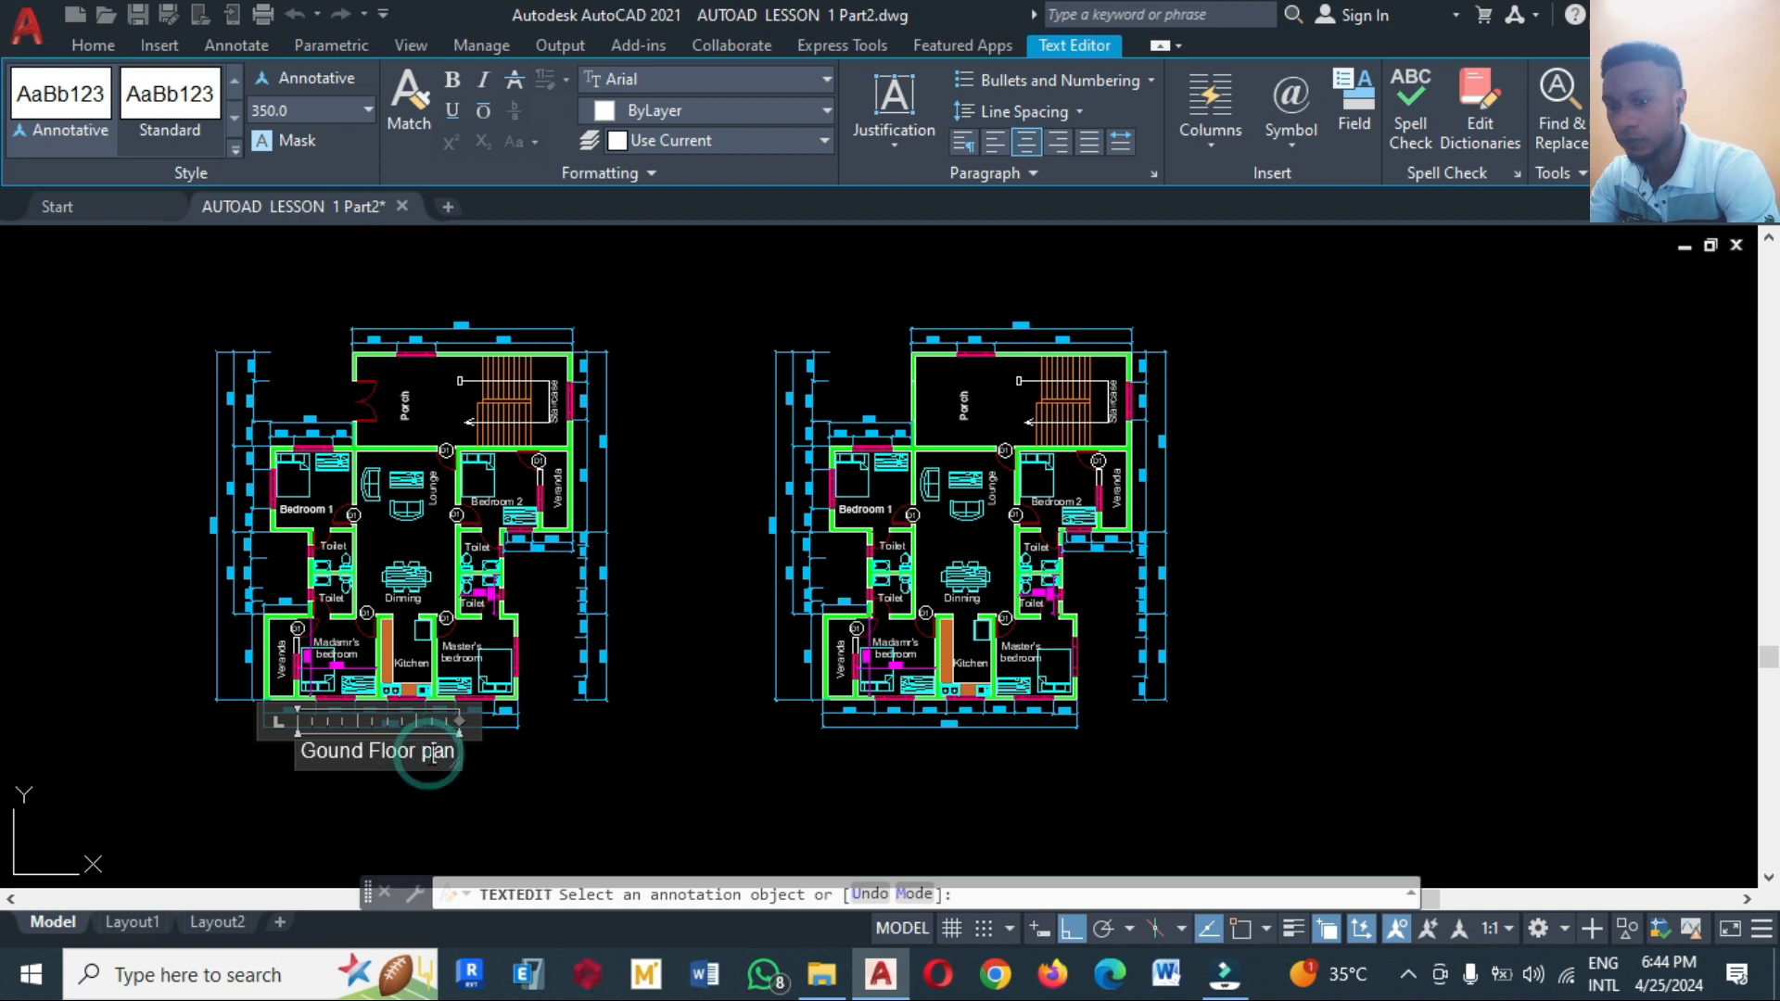
key("BackSpace")
type("P")
key("BackSpace")
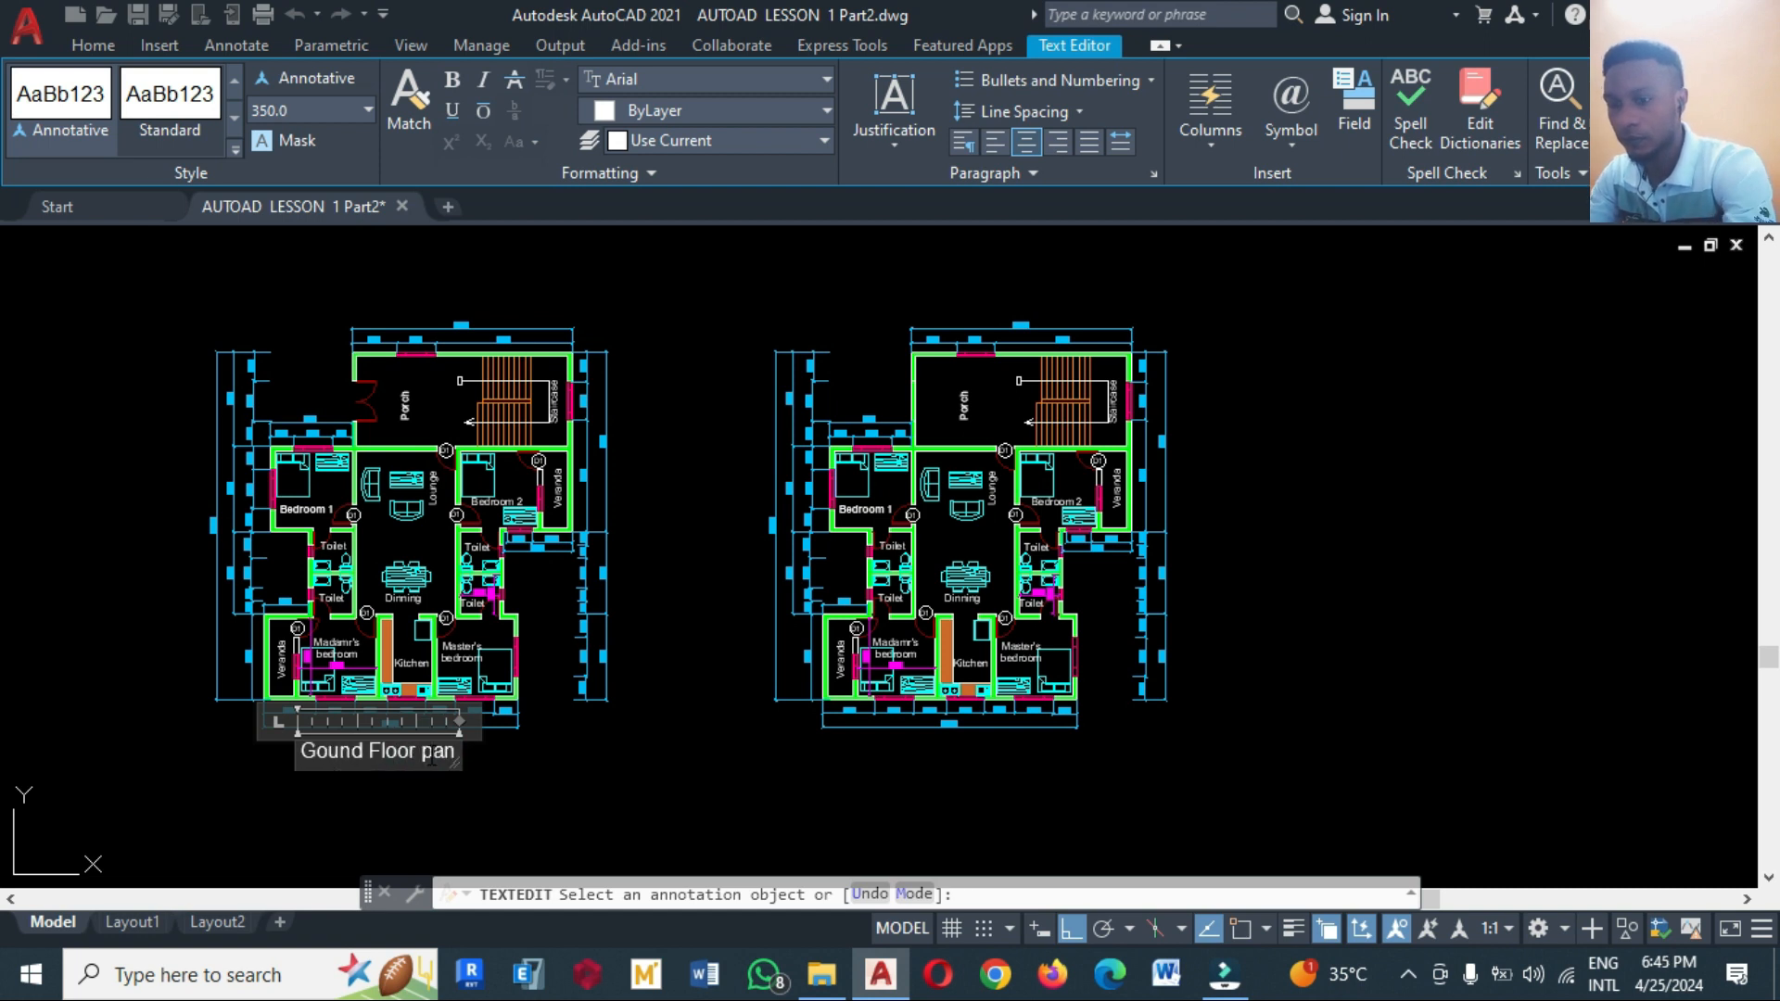
type("P")
key("BackSpace")
key("BackSpace")
type("Pl")
left_click(556, 802)
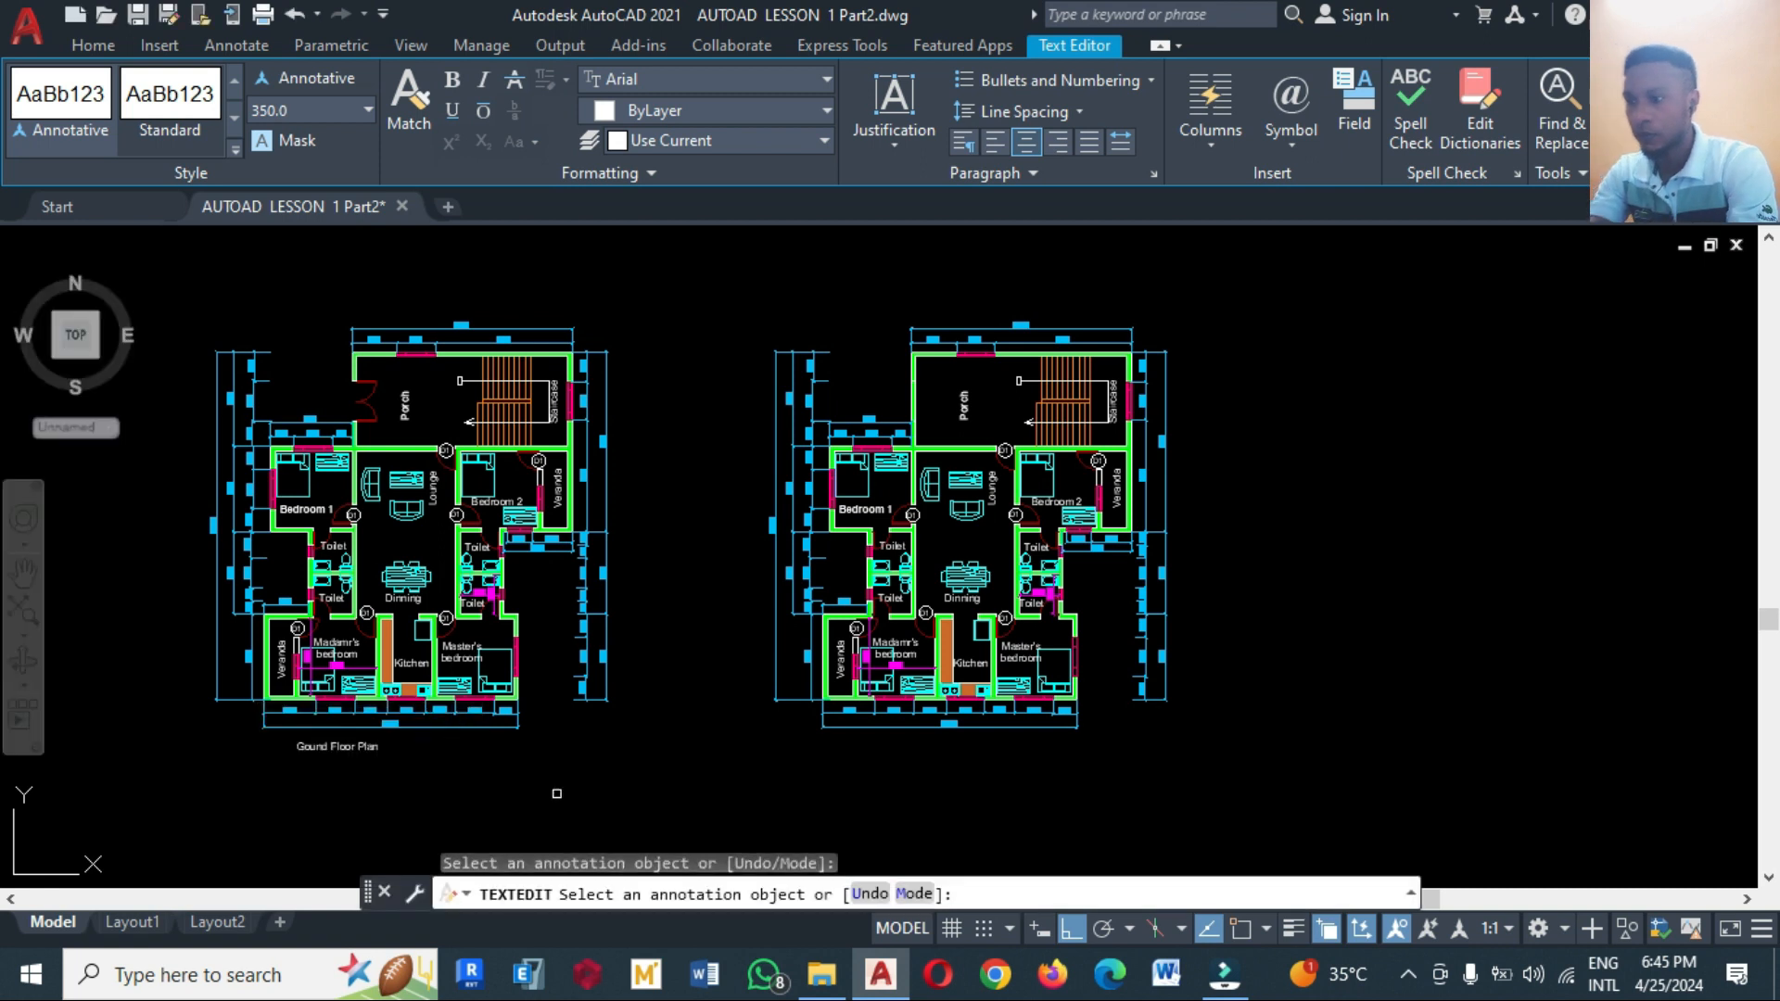
key("Return")
Scale the "Gound Floor Plan" title by a factor of 3
type("sc")
key("Return")
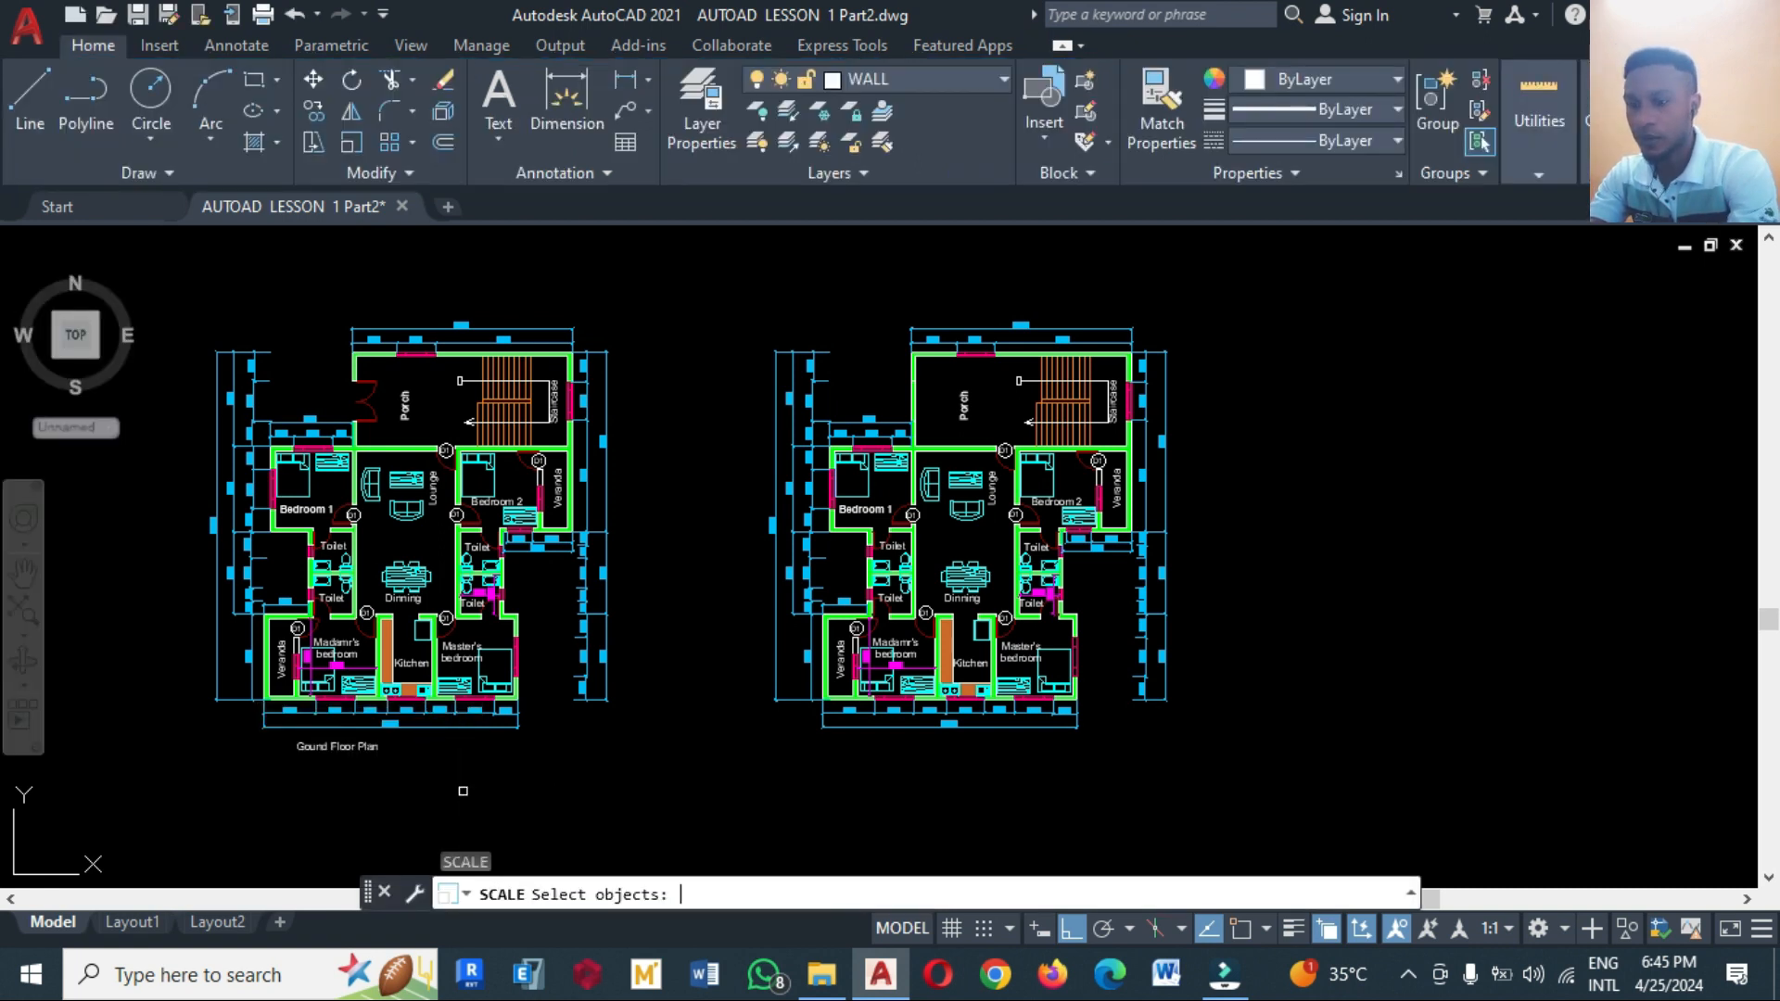
double_click(355, 753)
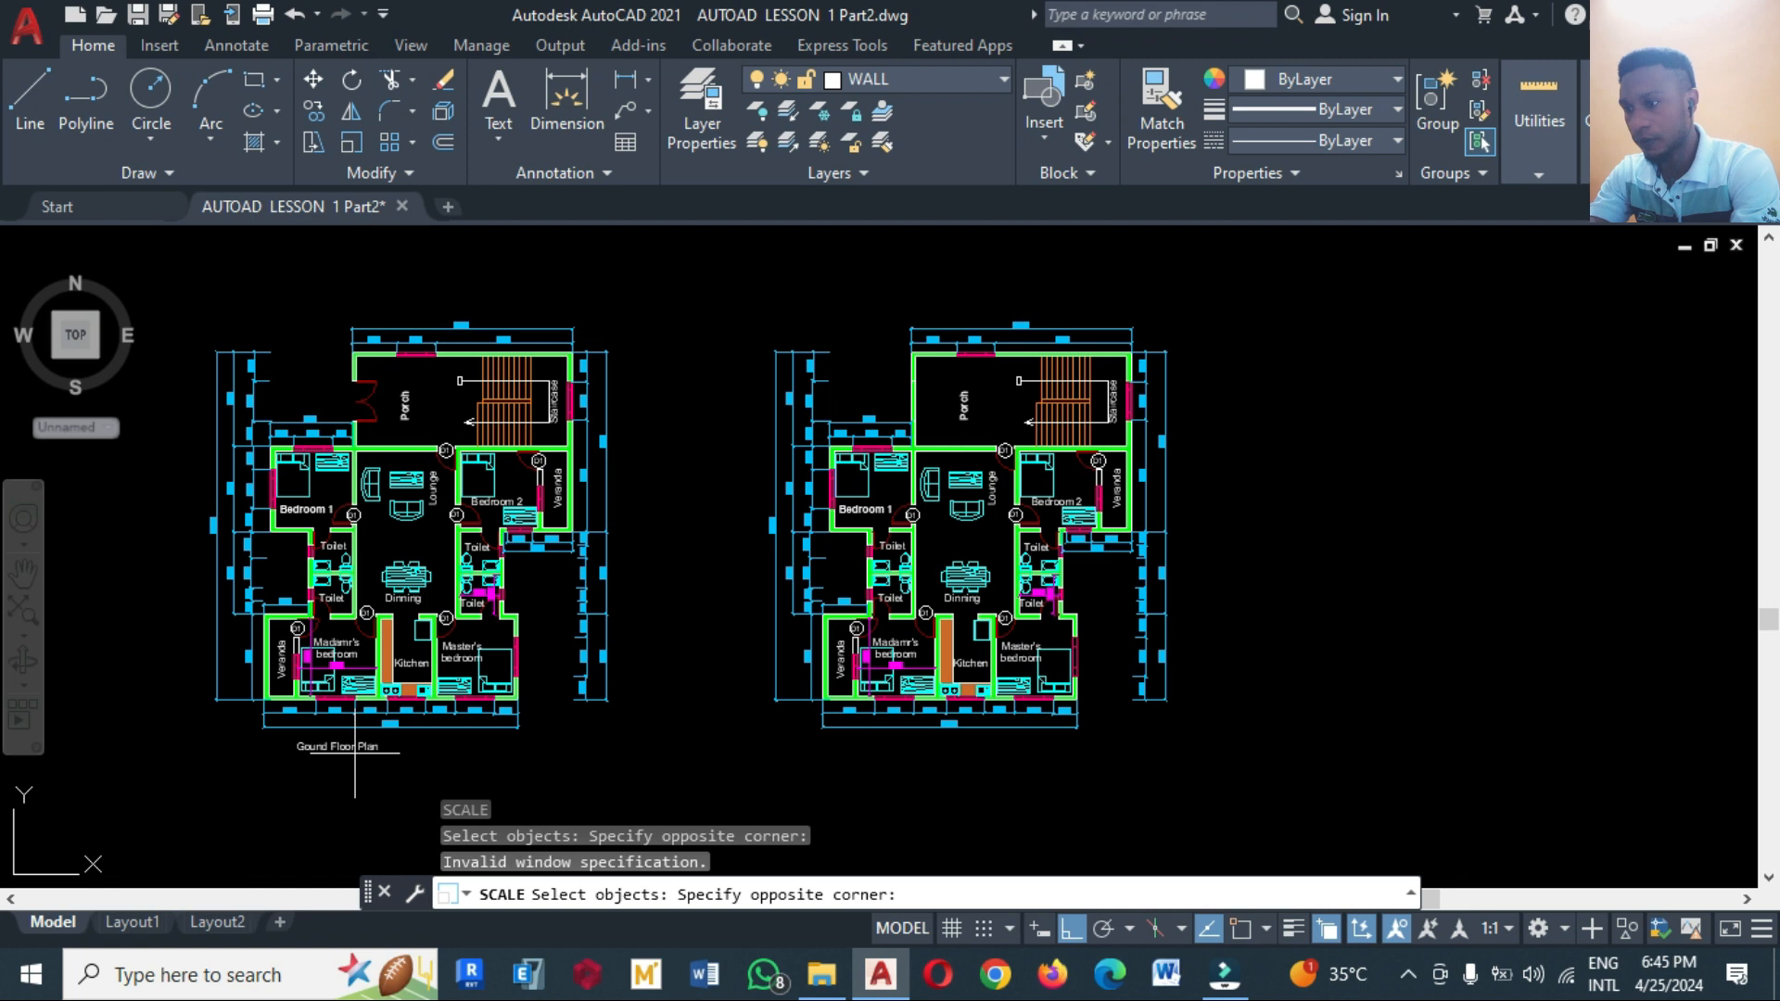
left_click(340, 739)
key("Return")
left_click(330, 748)
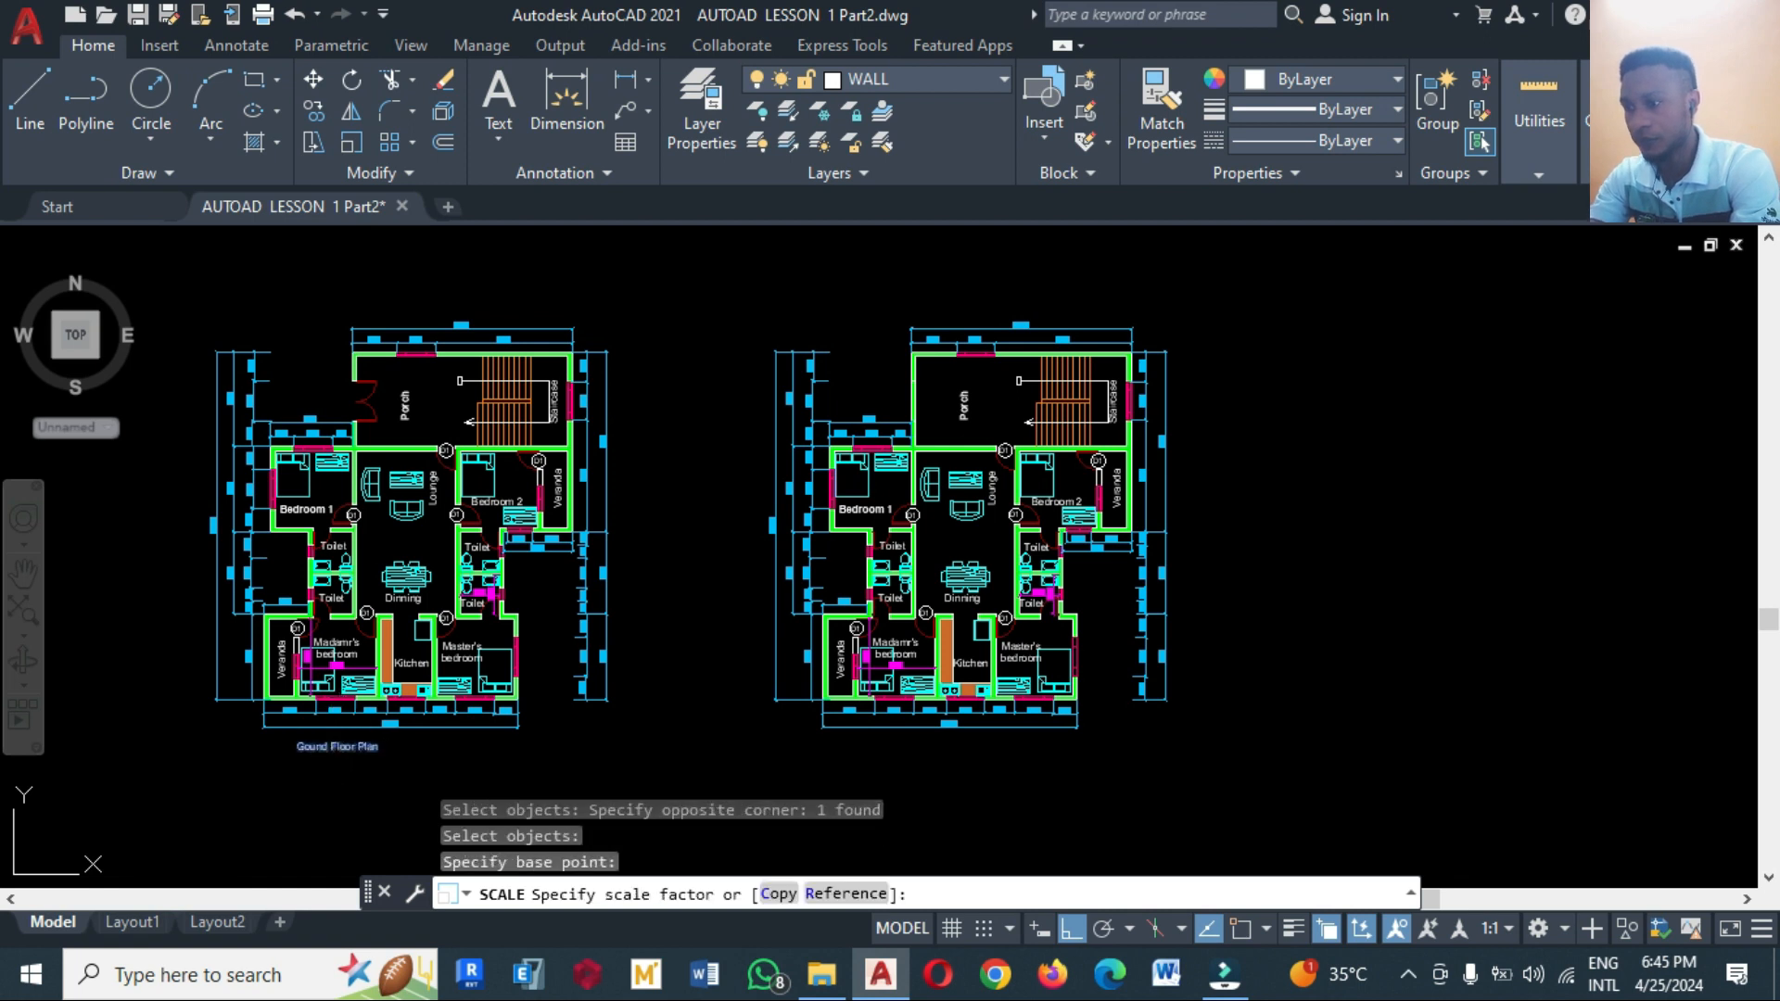
type("3")
key("Return")
Move the enlarged title horizontally about 2380 units to the right to centre it under the original plan
type("m")
key("Return")
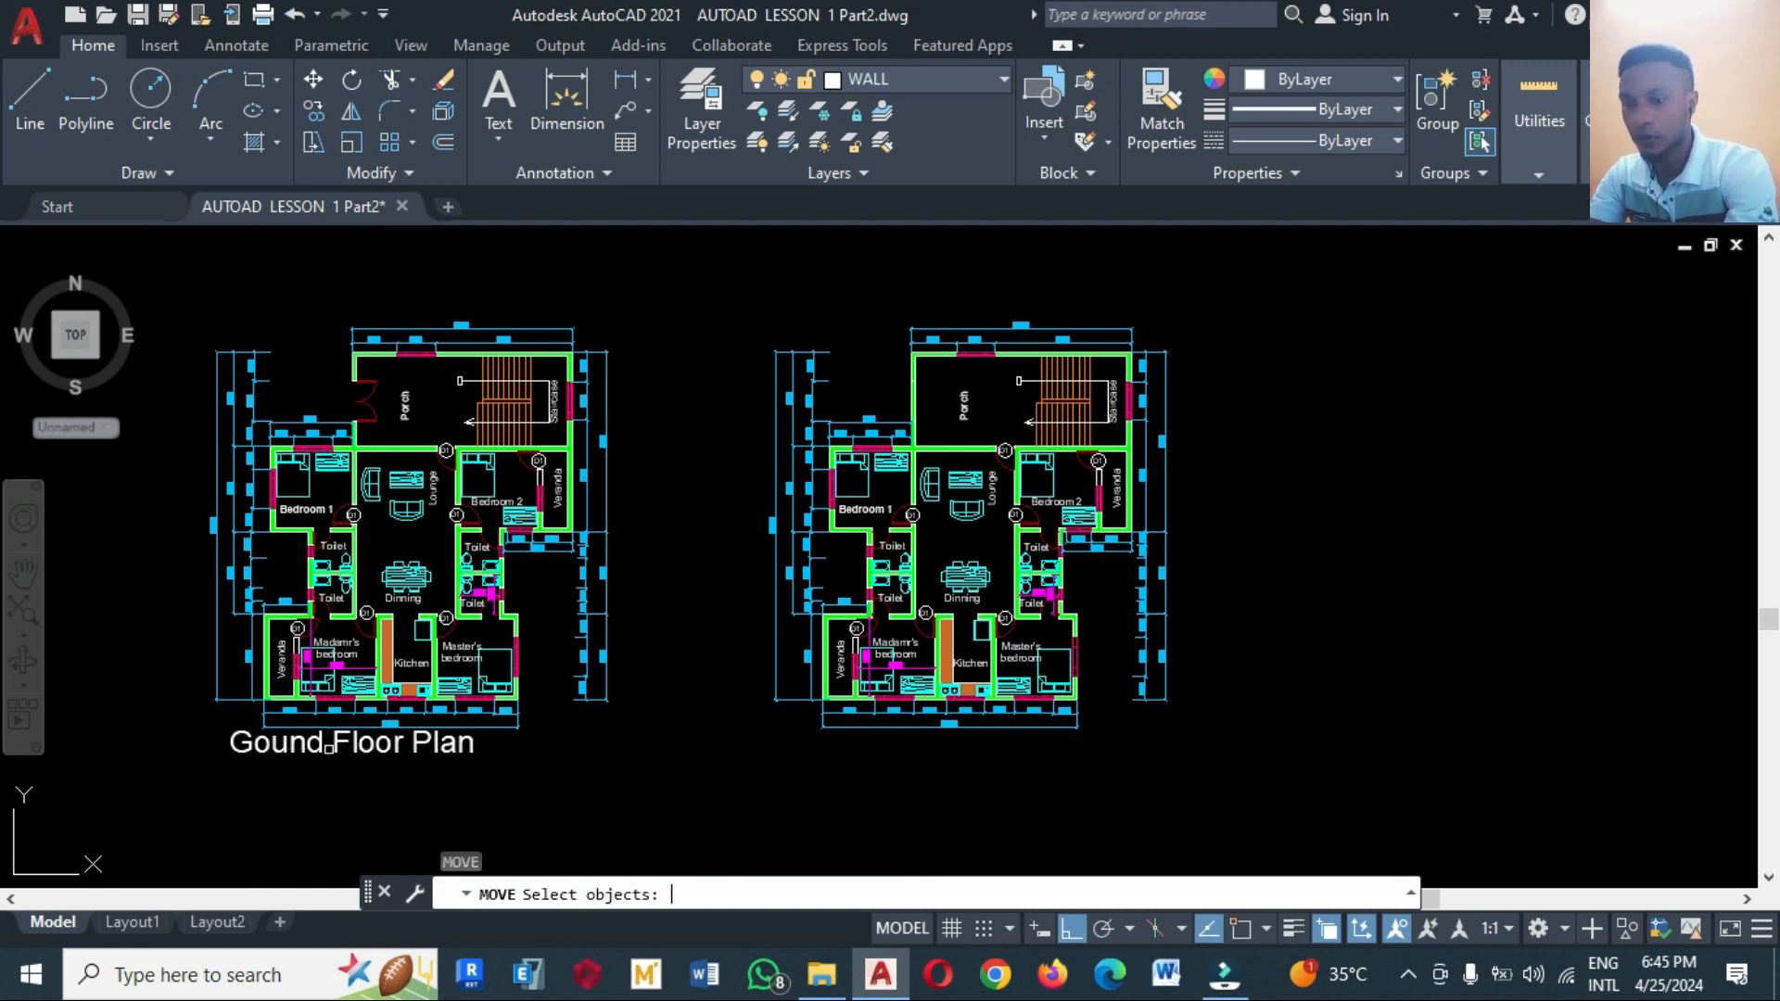
left_click(329, 748)
key("Return")
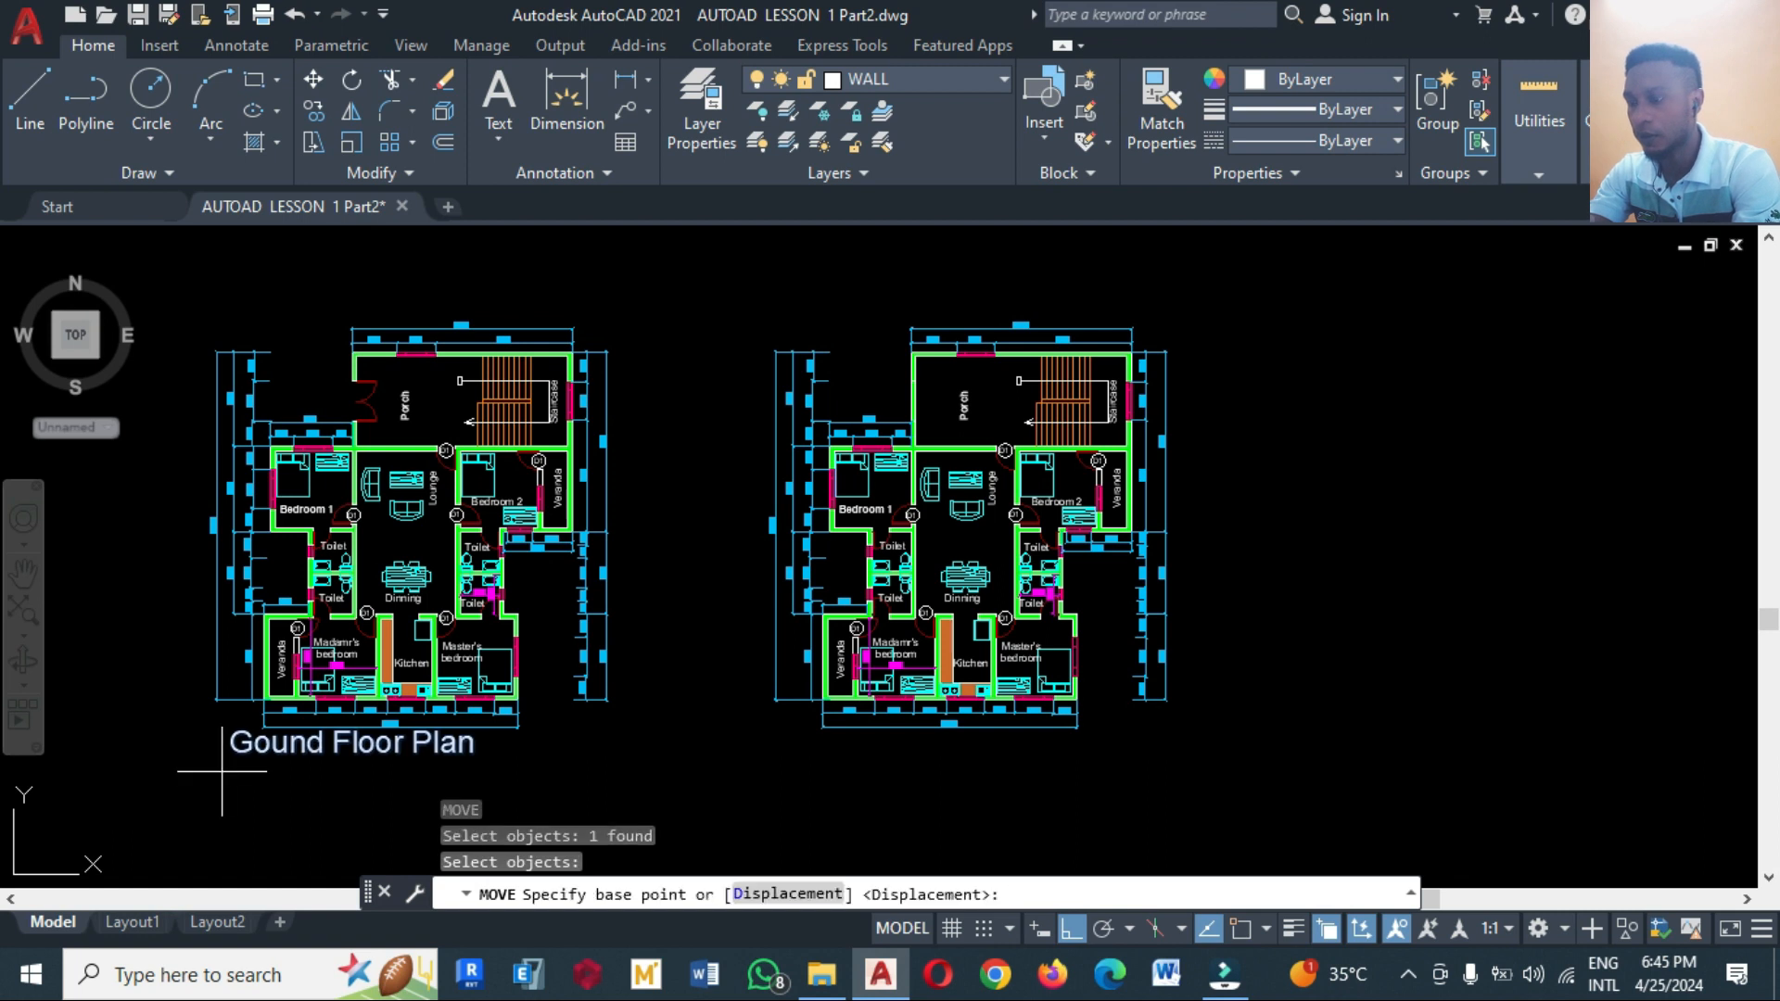
left_click(231, 777)
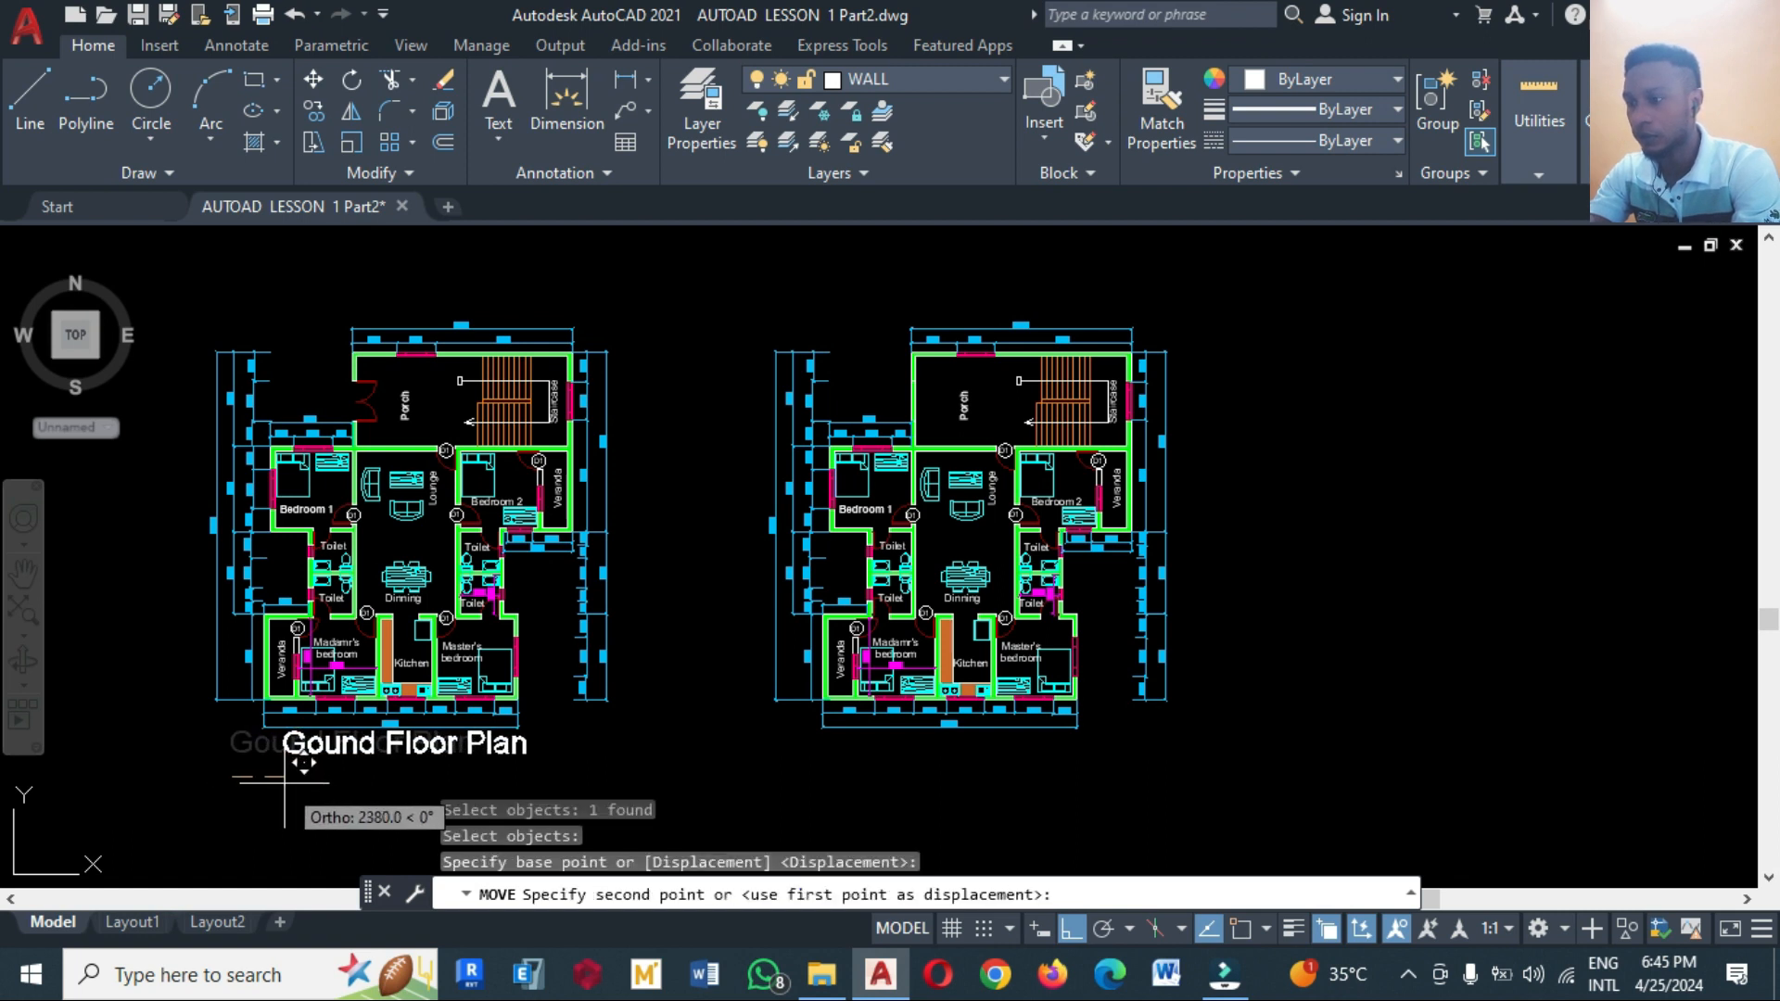
left_click(284, 781)
Move the "Gound Floor Plan" title horizontally to sit beneath the copied floor plan on the right
type("m")
key("Return")
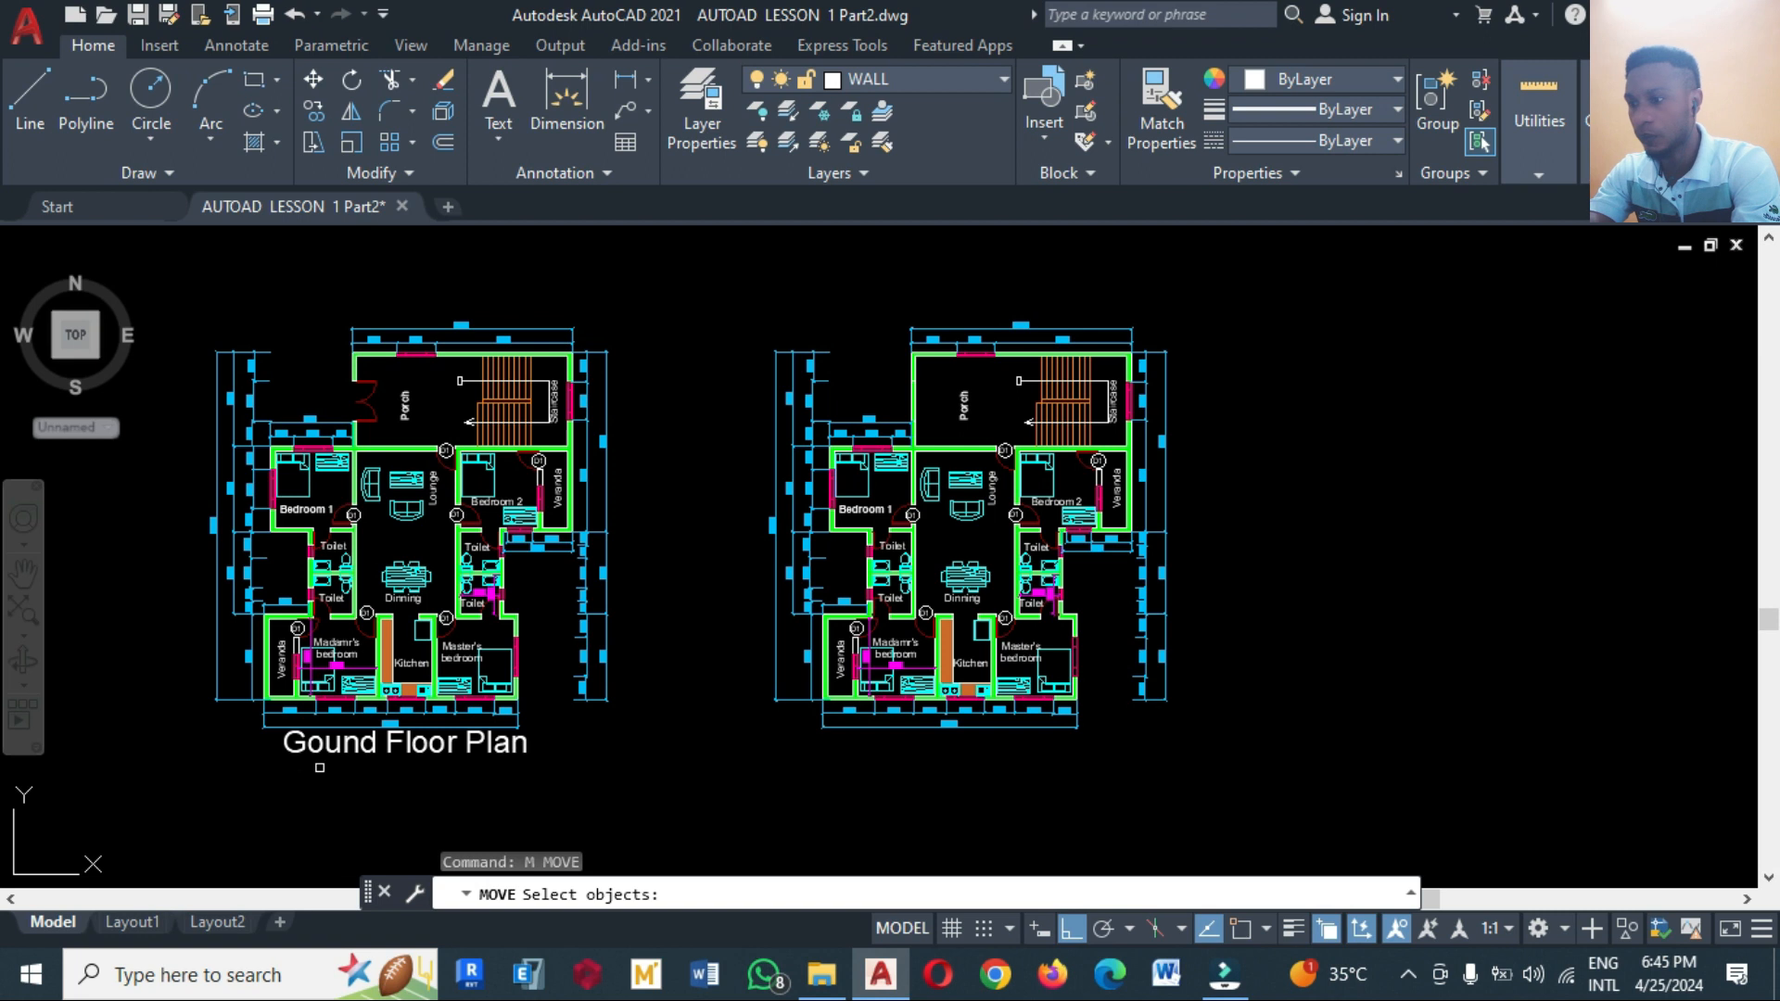
left_click(324, 753)
key("Return")
left_click(261, 771)
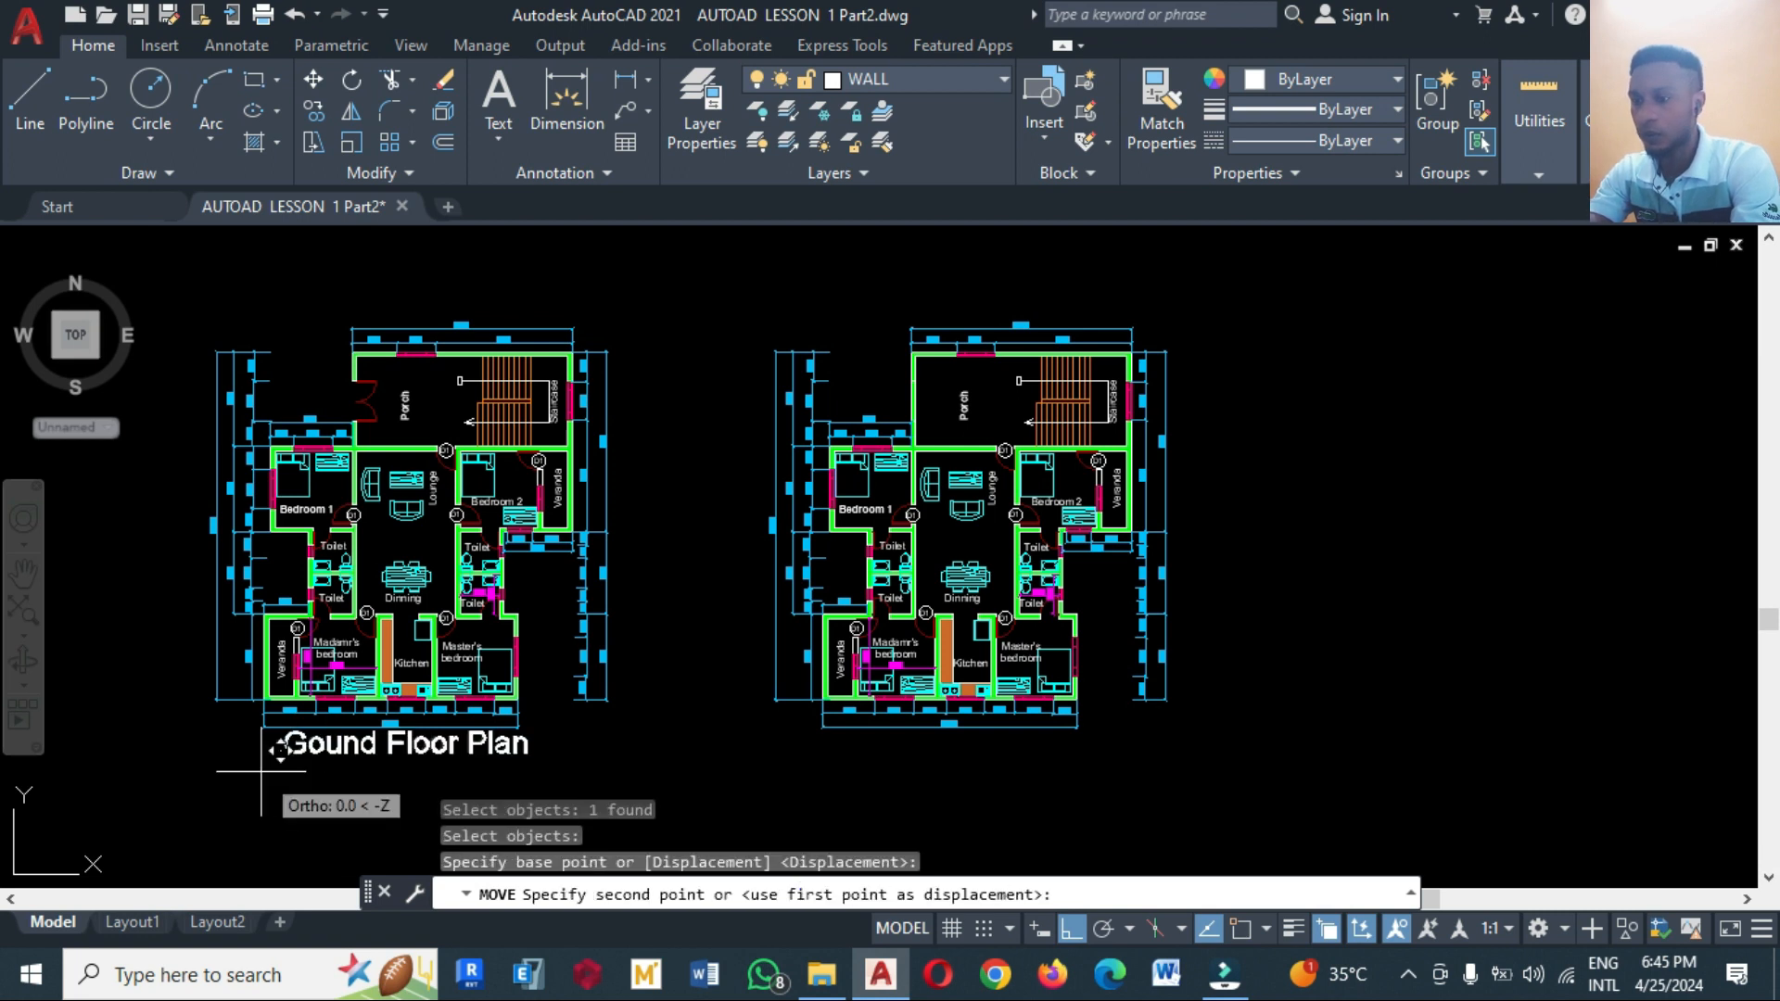
left_click(823, 771)
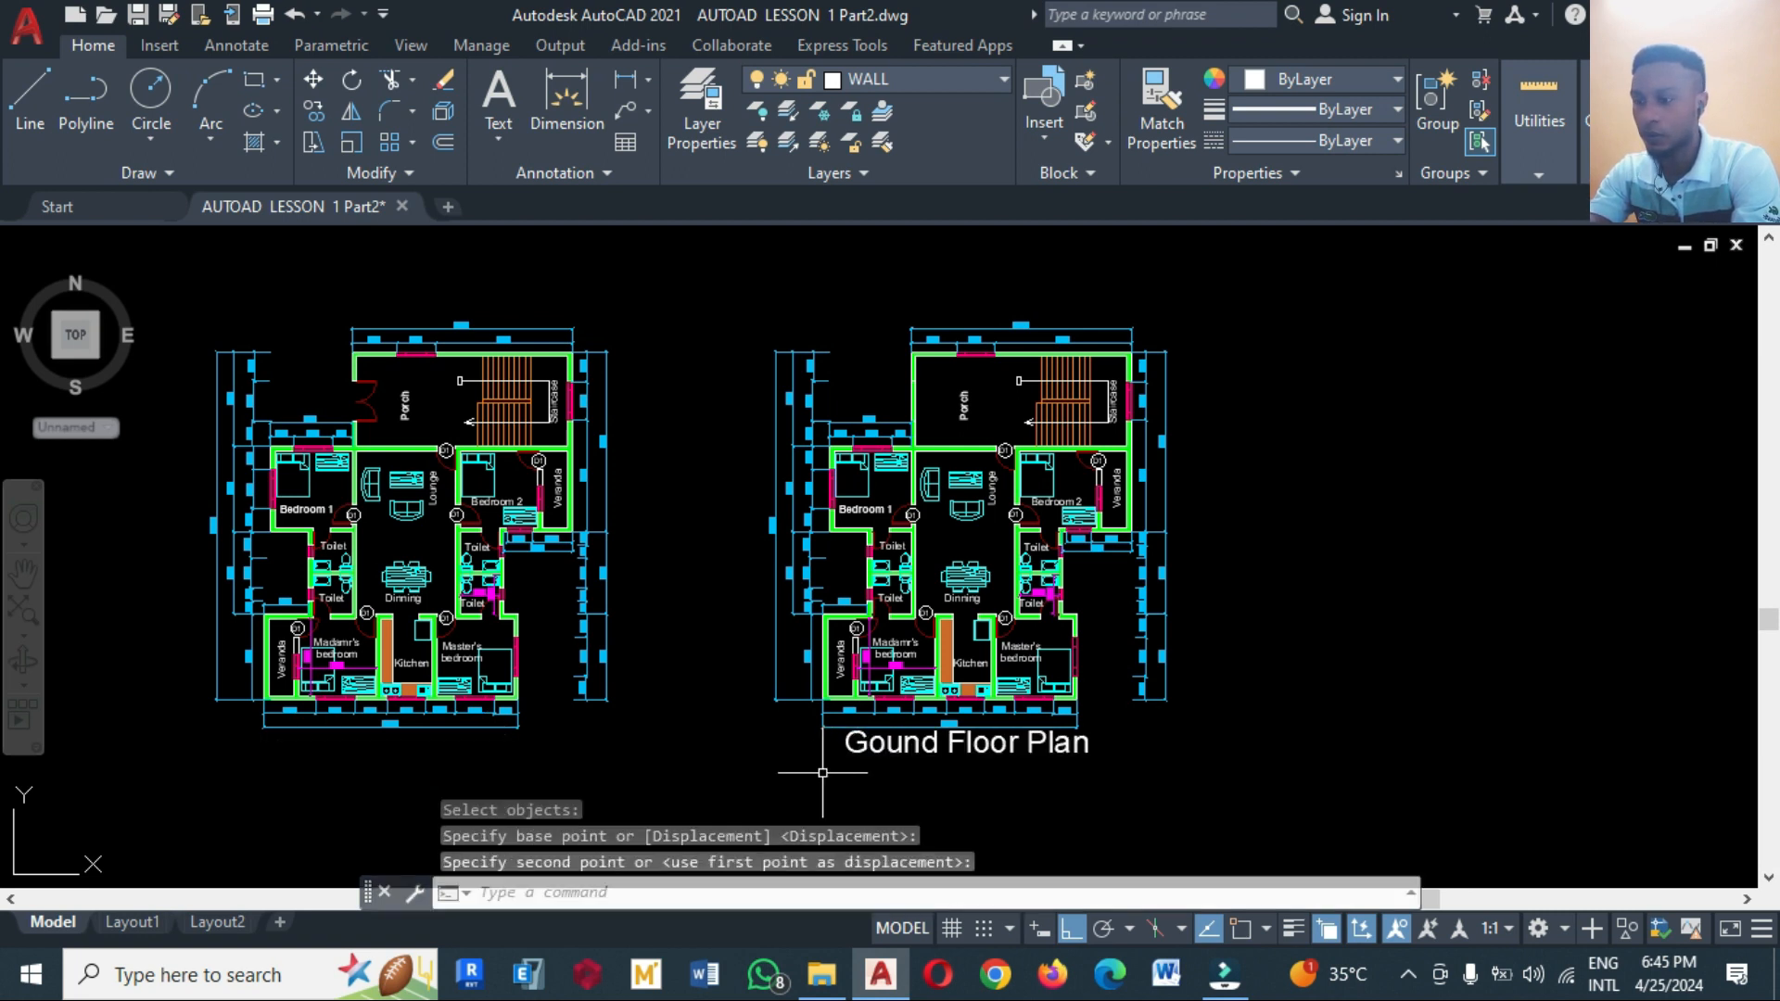
Copy the title from under the right-hand plan back beneath the original floor plan and end the Copy command
type("co")
key("Return")
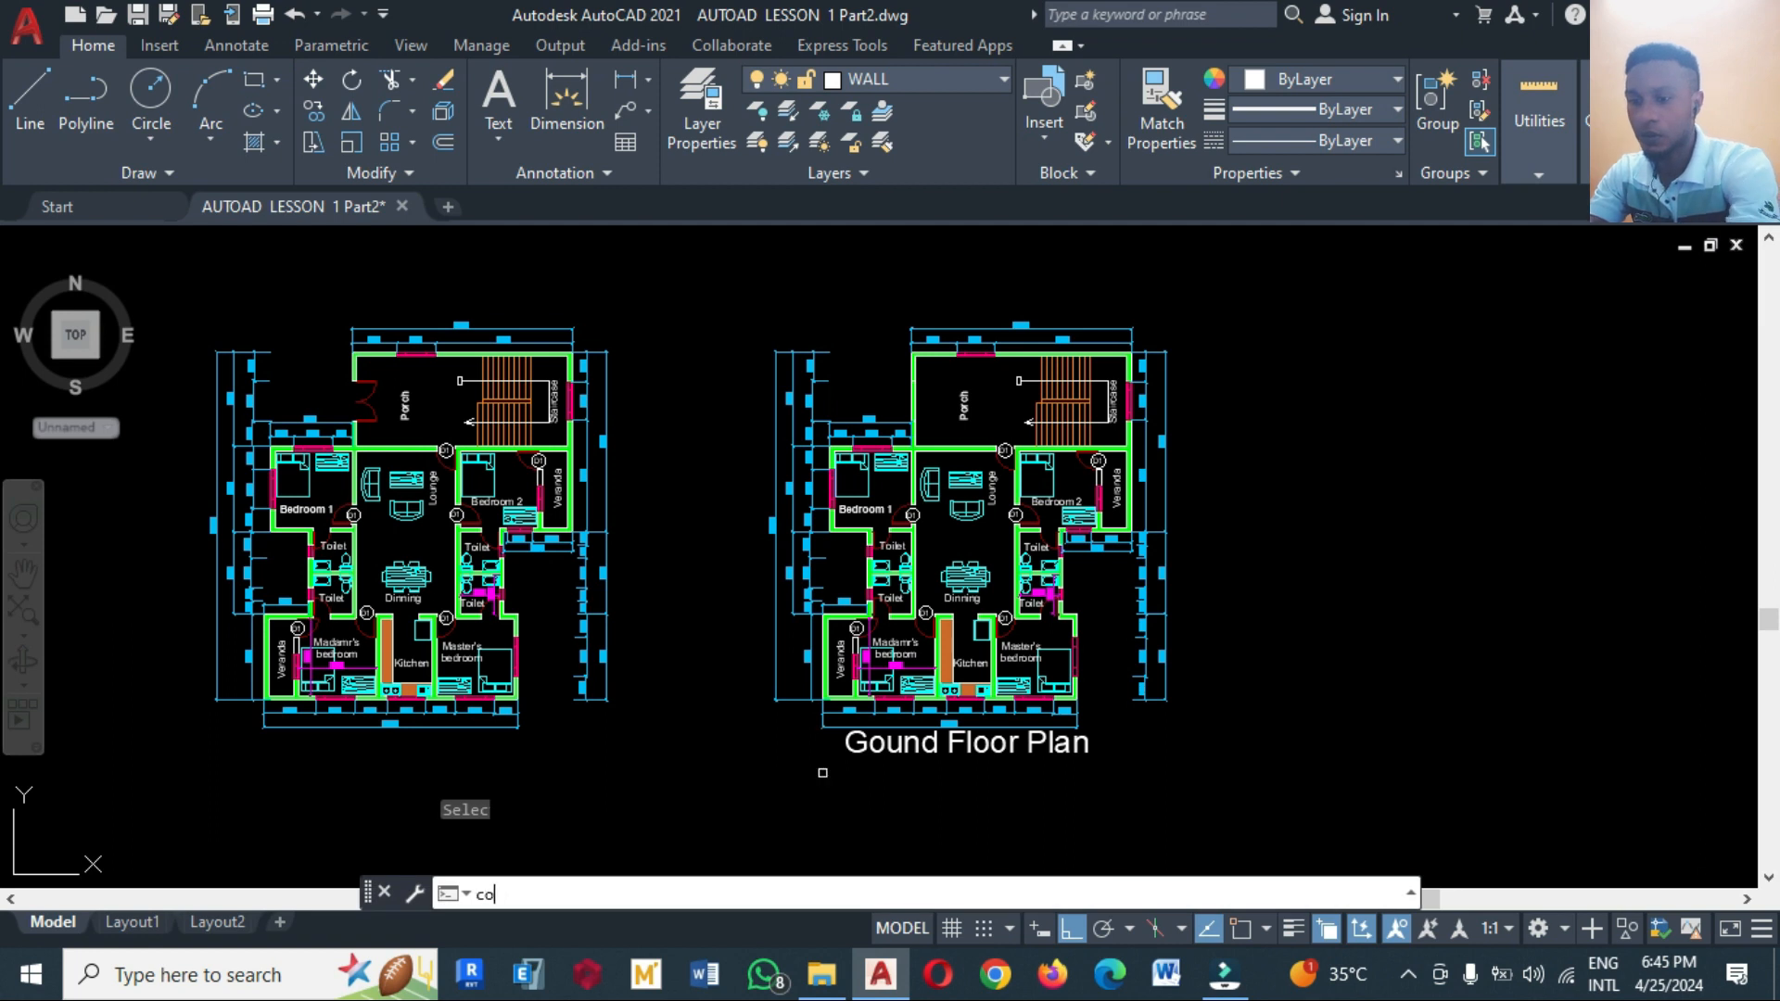
left_click(921, 742)
key("Return")
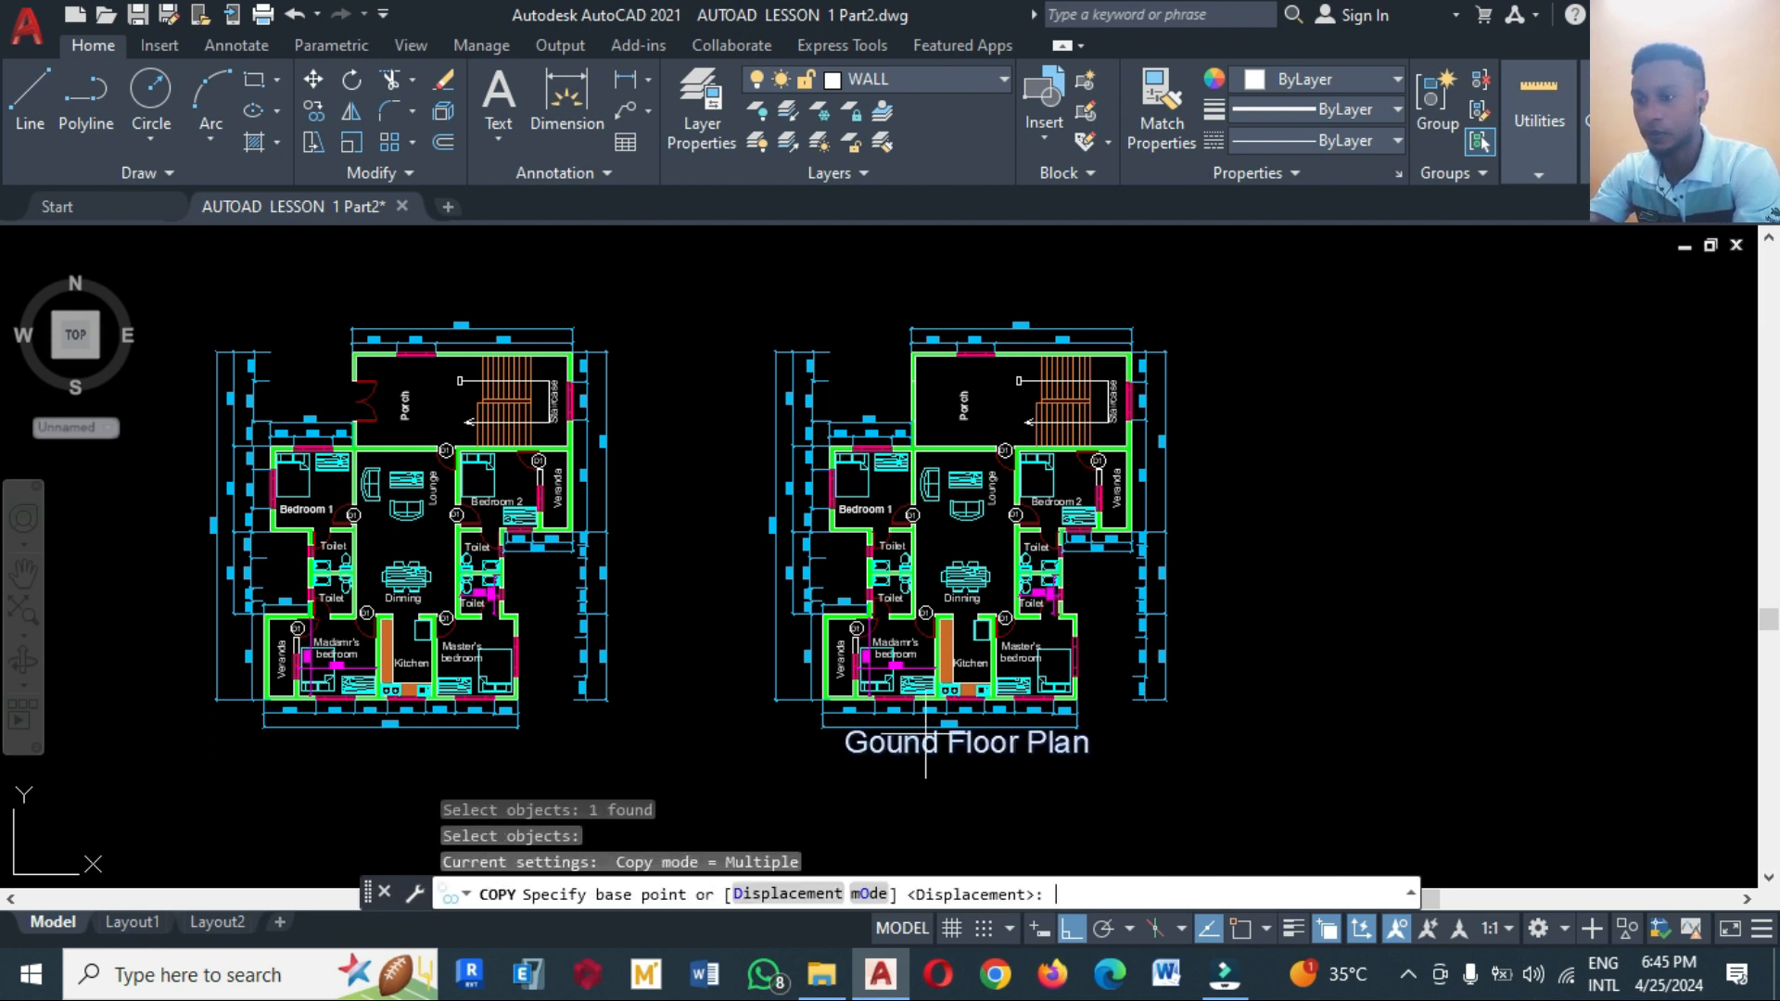
left_click(983, 808)
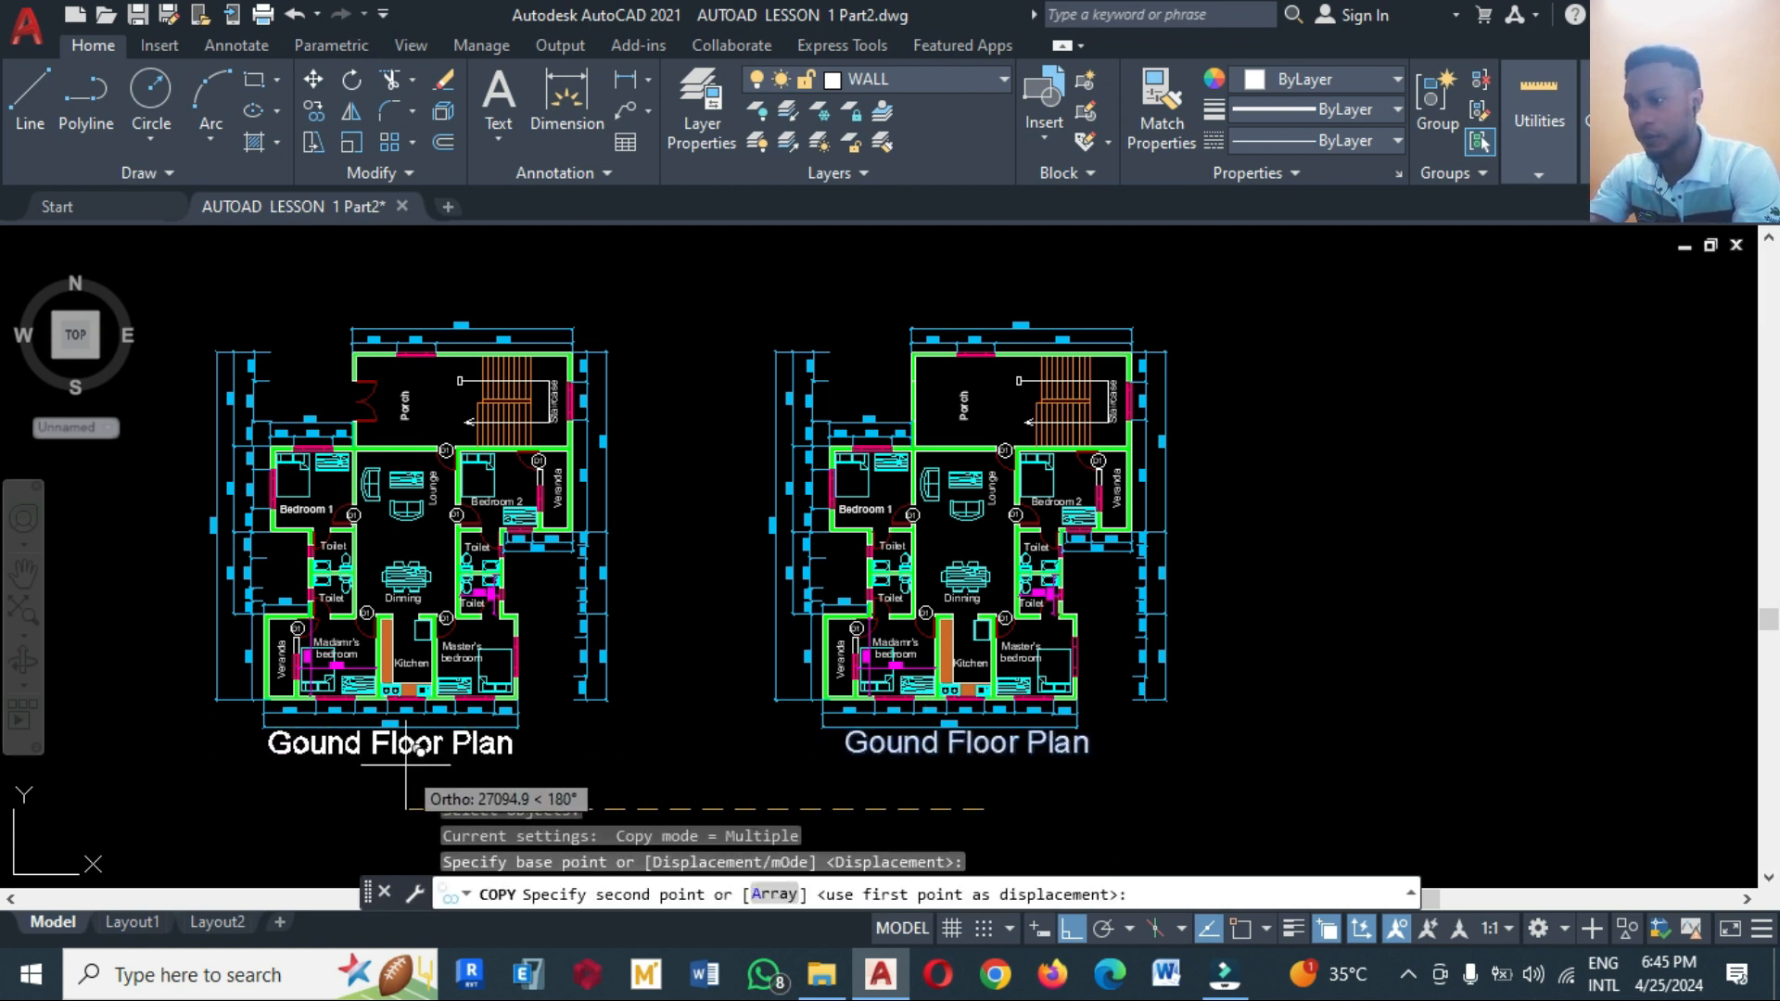
left_click(400, 765)
key("Escape")
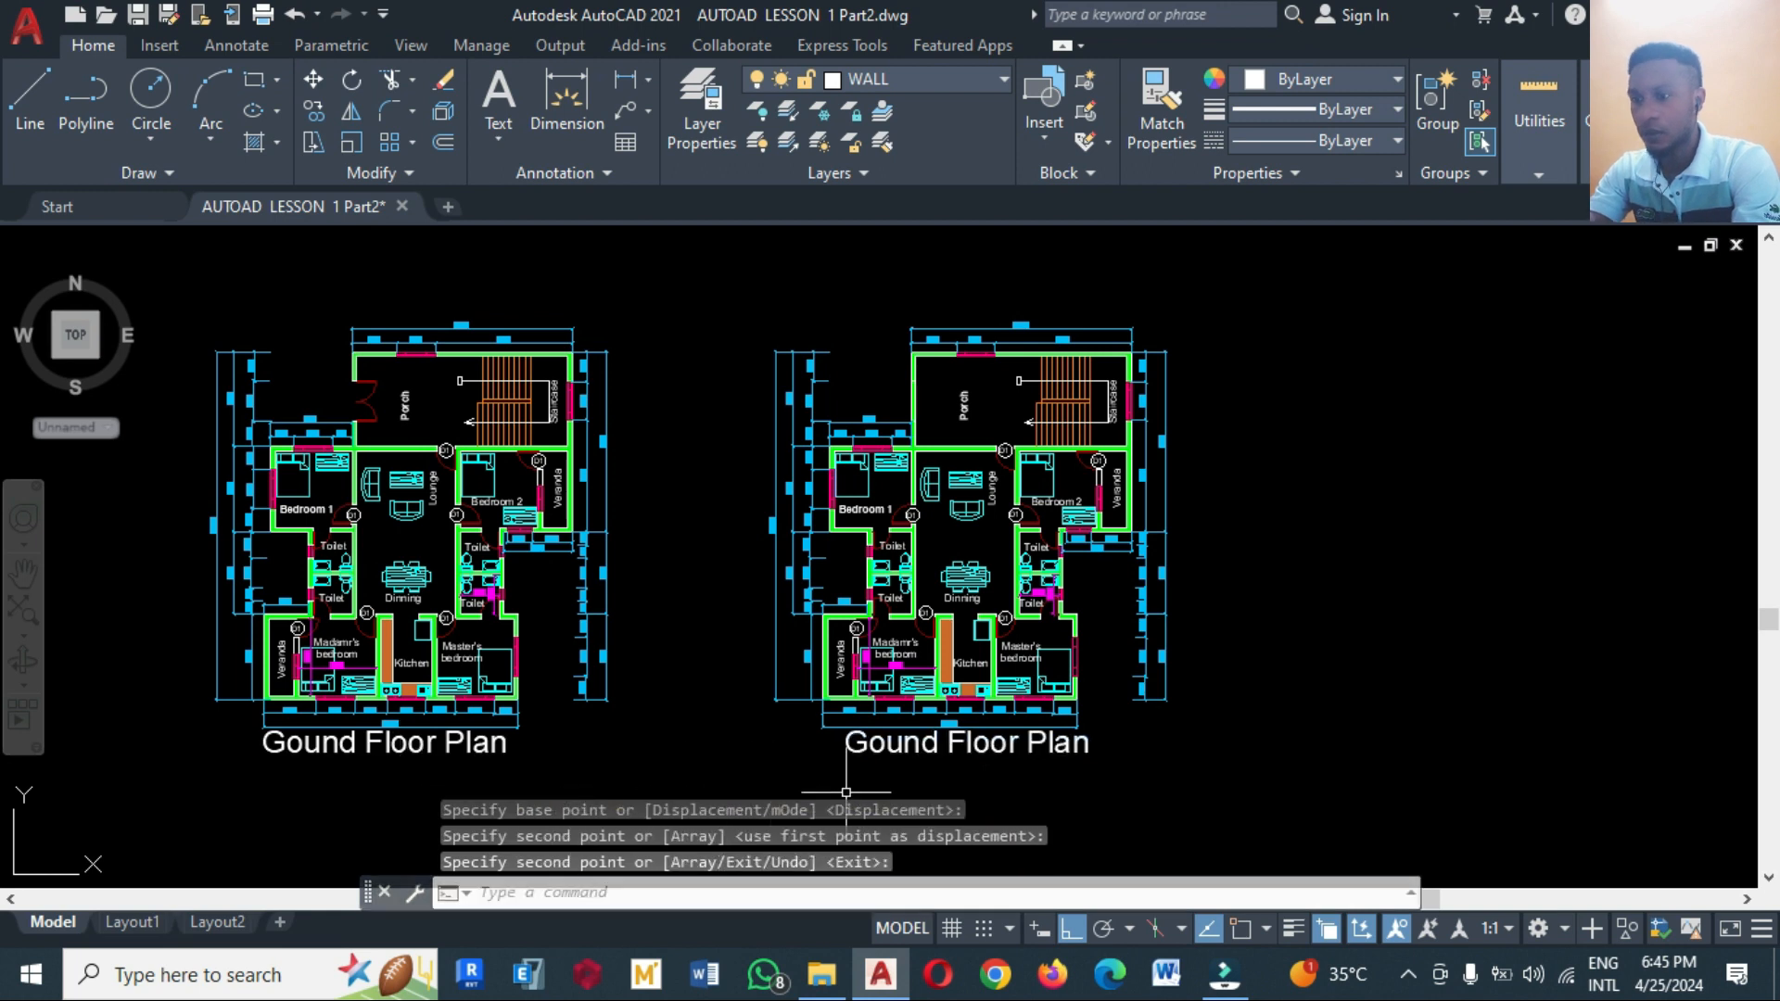
Change the title under the copied floor plan to "First Floor Plan" and finish text editing
type("ed")
key("Return")
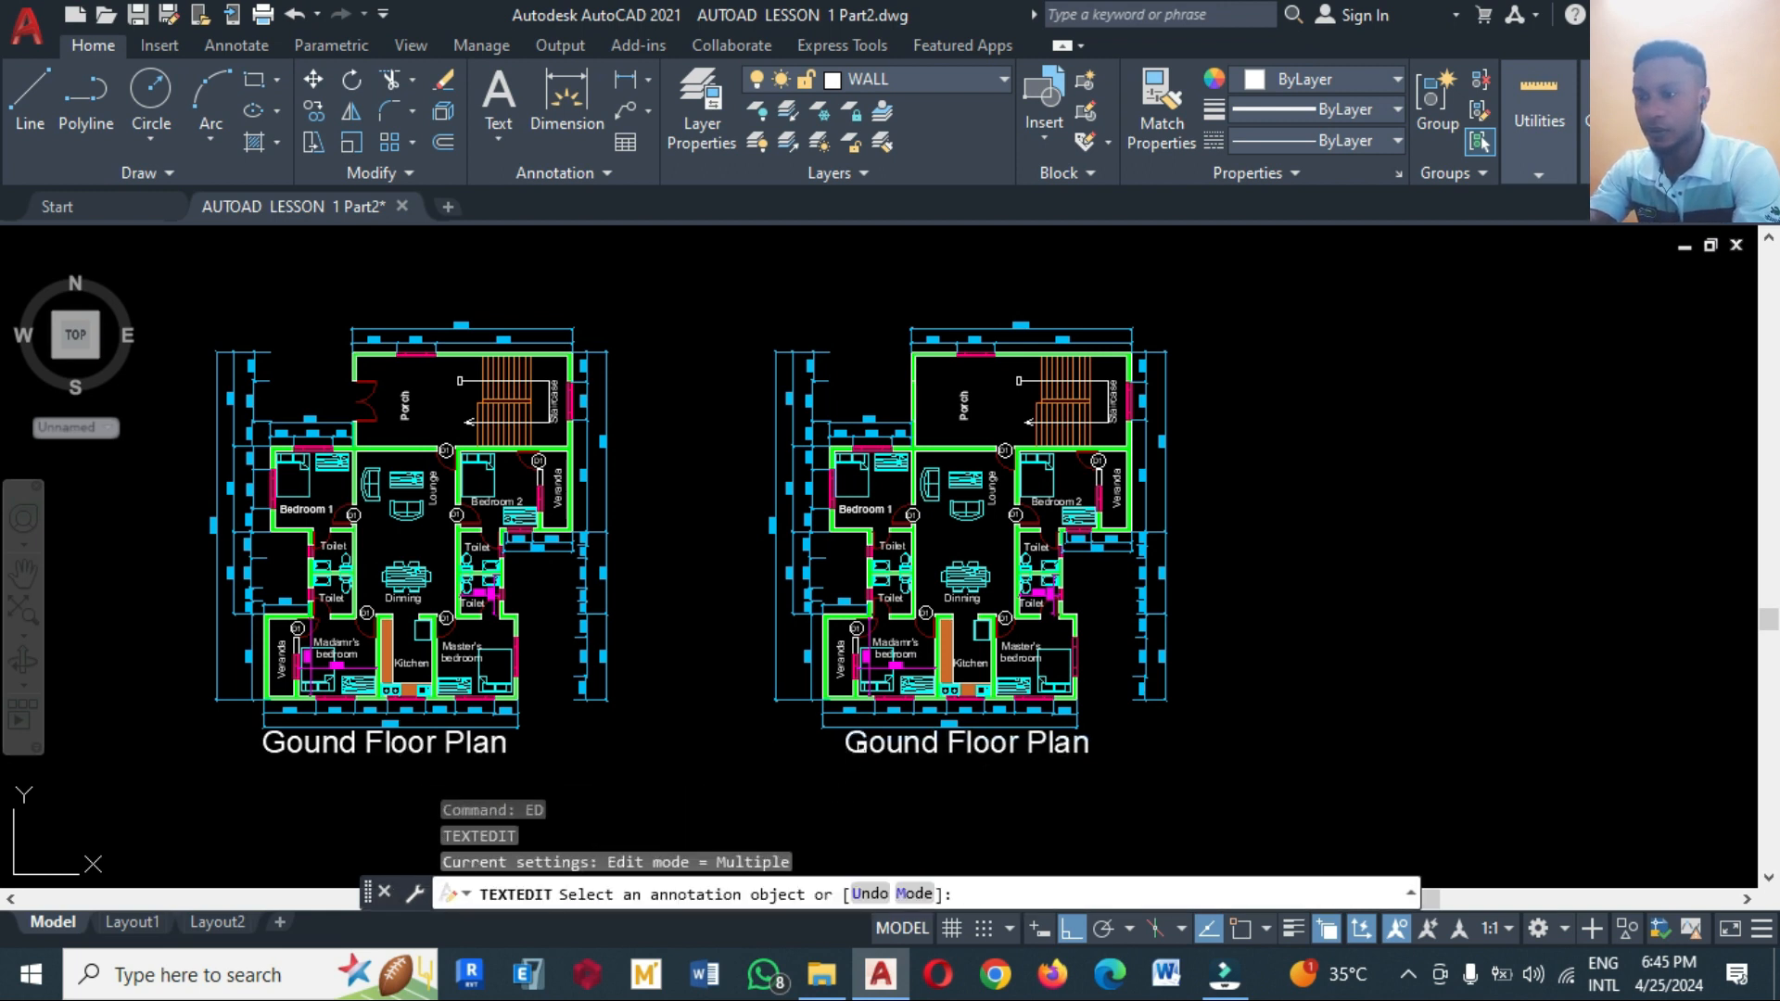
left_click(864, 747)
key("BackSpace")
type("First")
key("Delete")
key("Delete")
key("Delete")
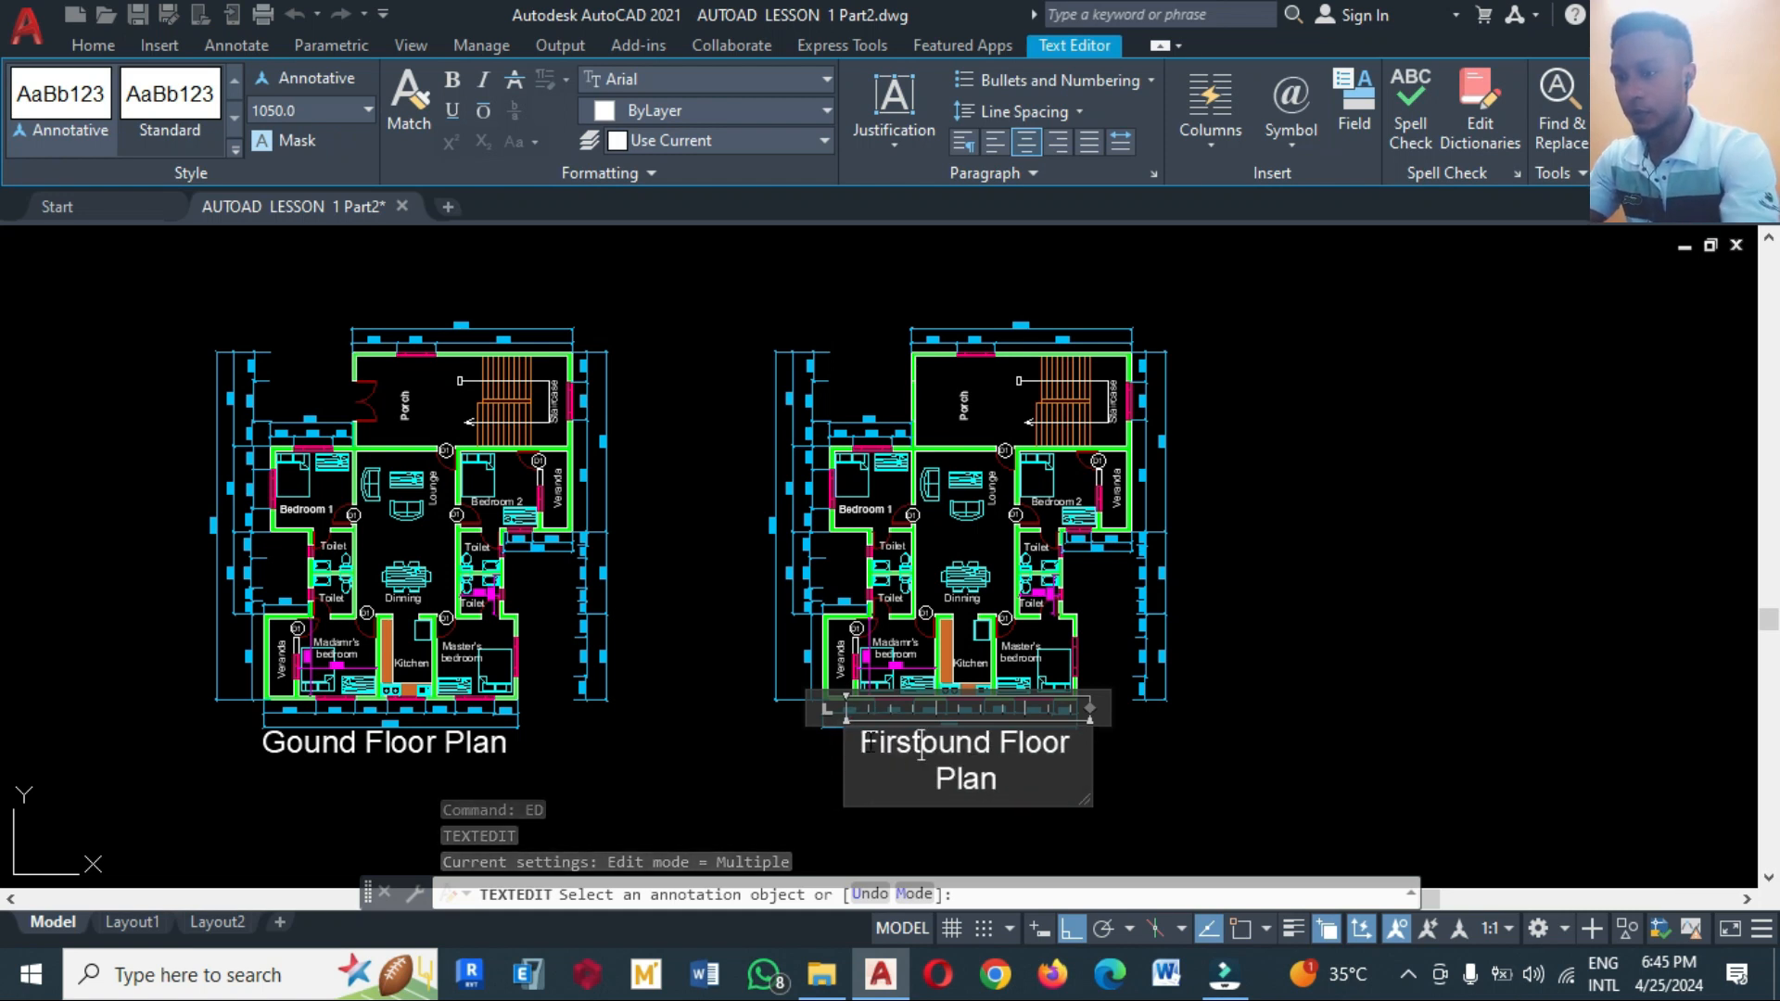
key("Delete")
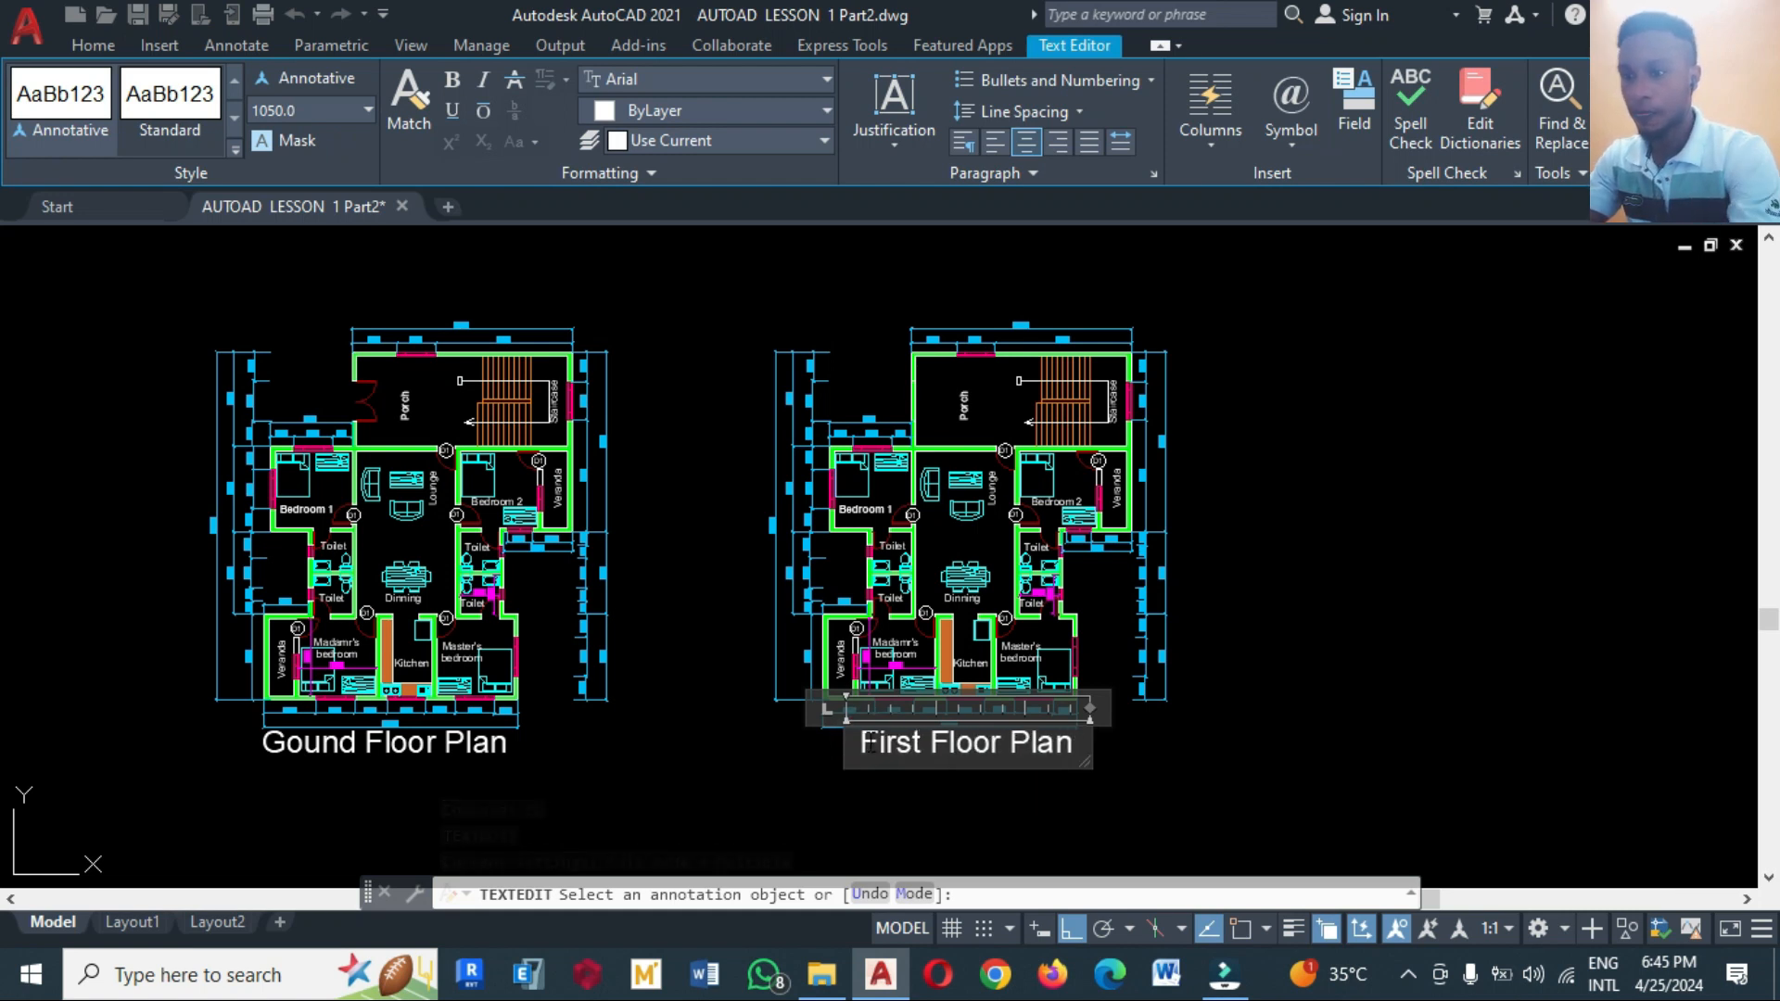
left_click(1253, 699)
key("Return")
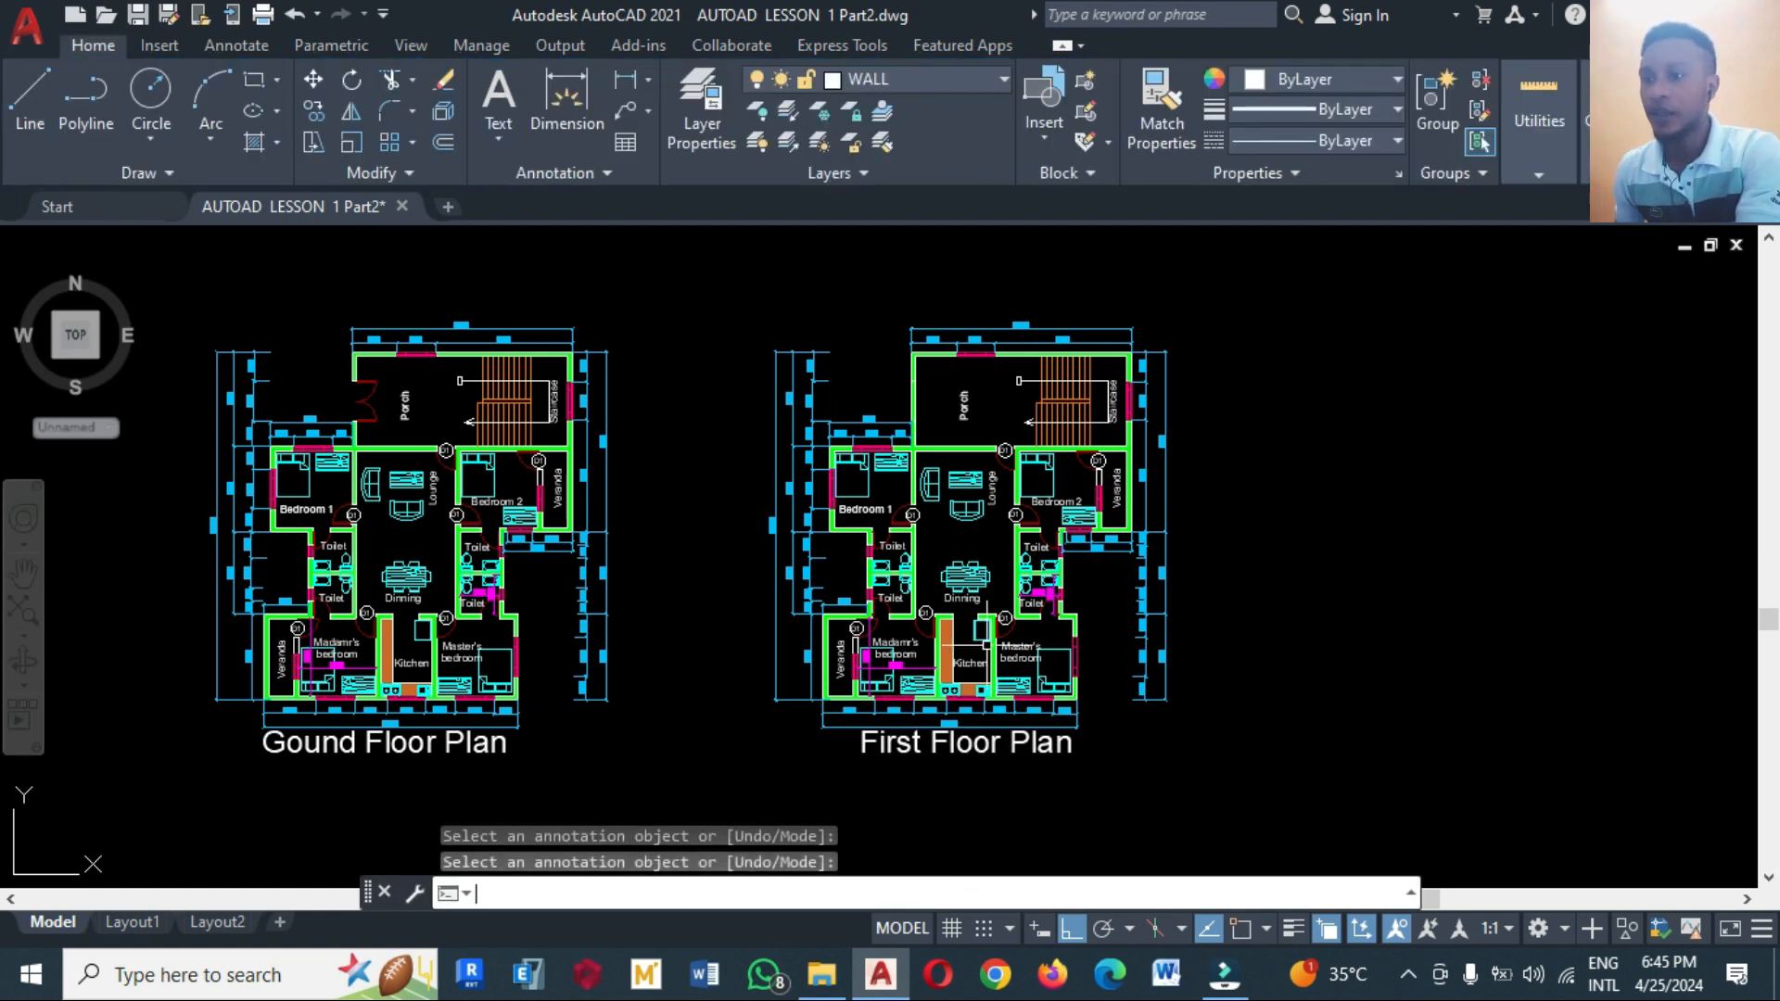
Copy the entire first floor plan with its dimensions and title horizontally into the empty space to its right
type("co")
key("Return")
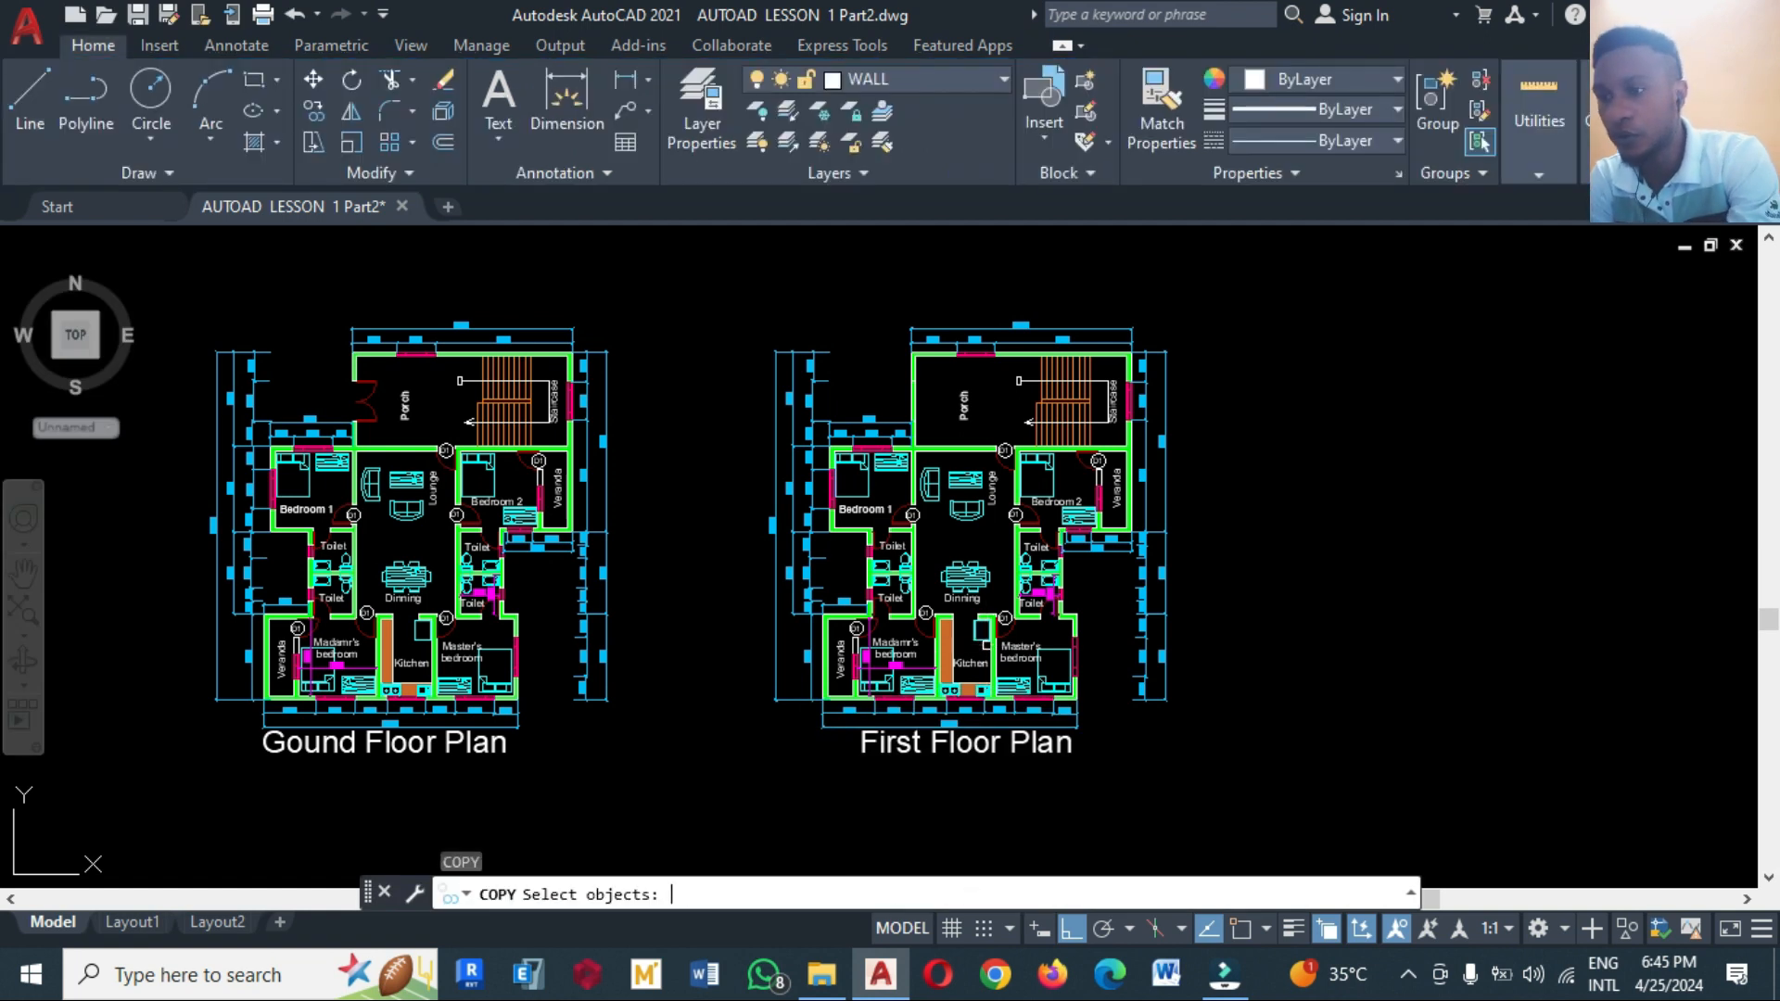
left_click(712, 306)
left_click(1251, 844)
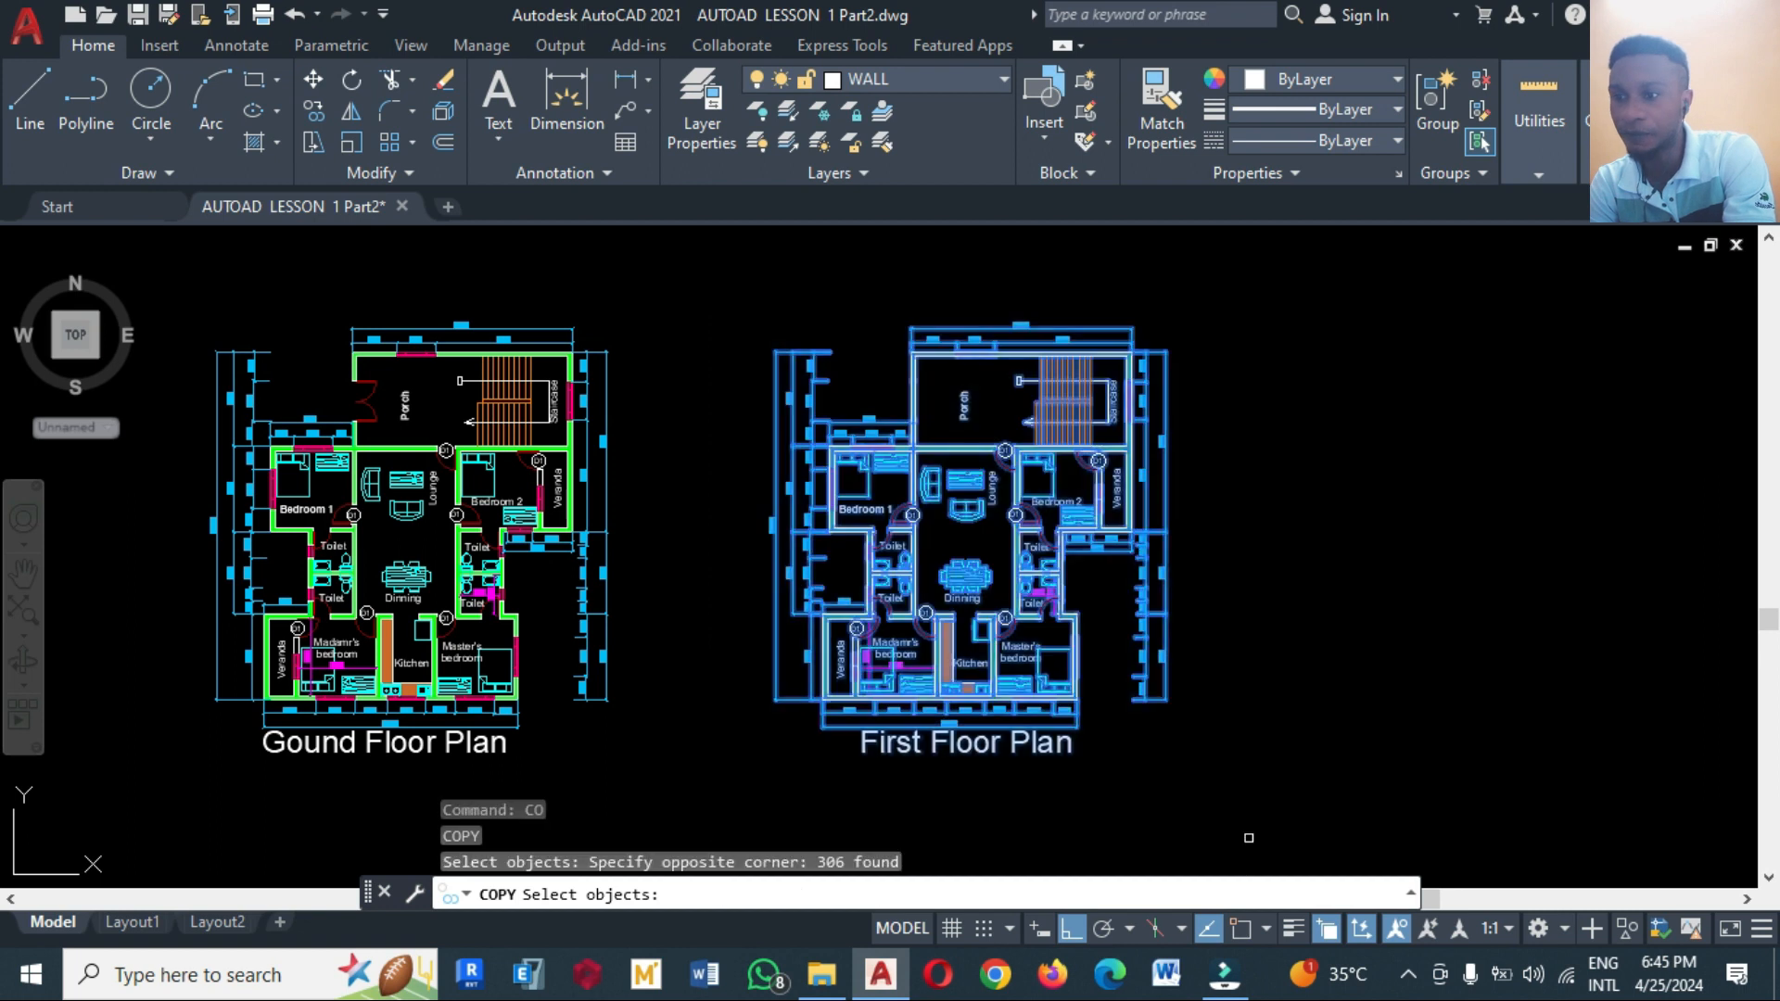
key("Return")
left_click(904, 561)
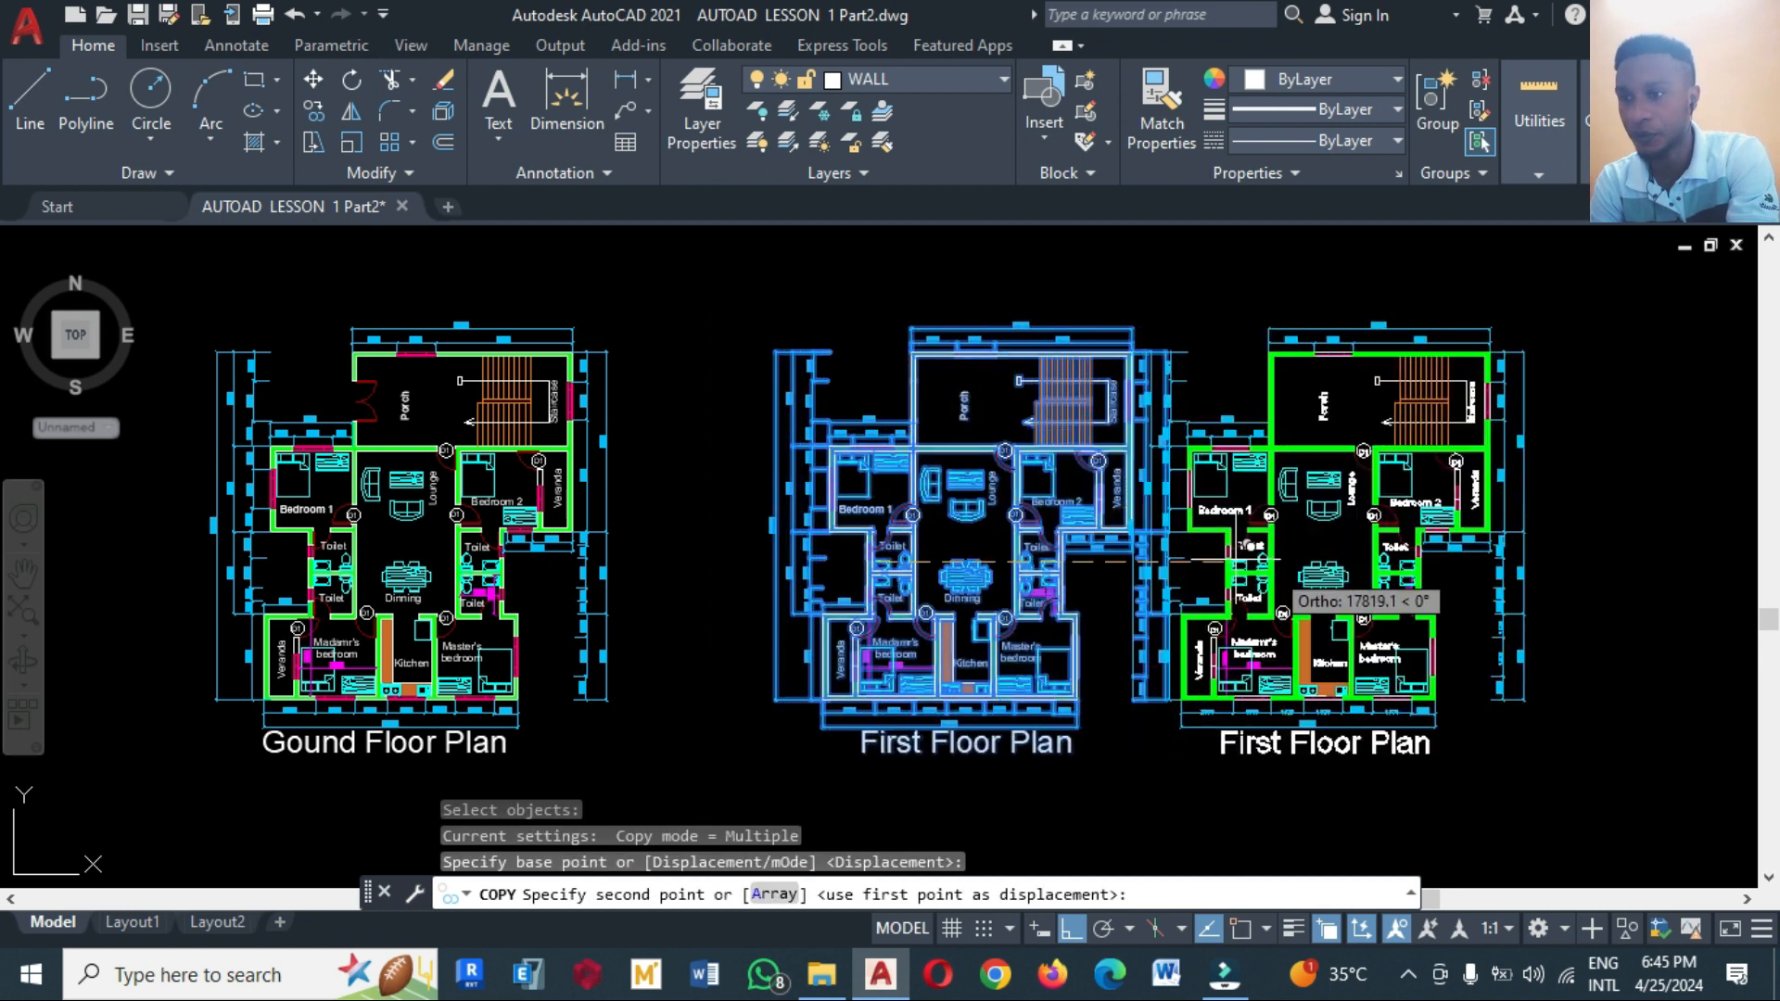
left_click(1469, 561)
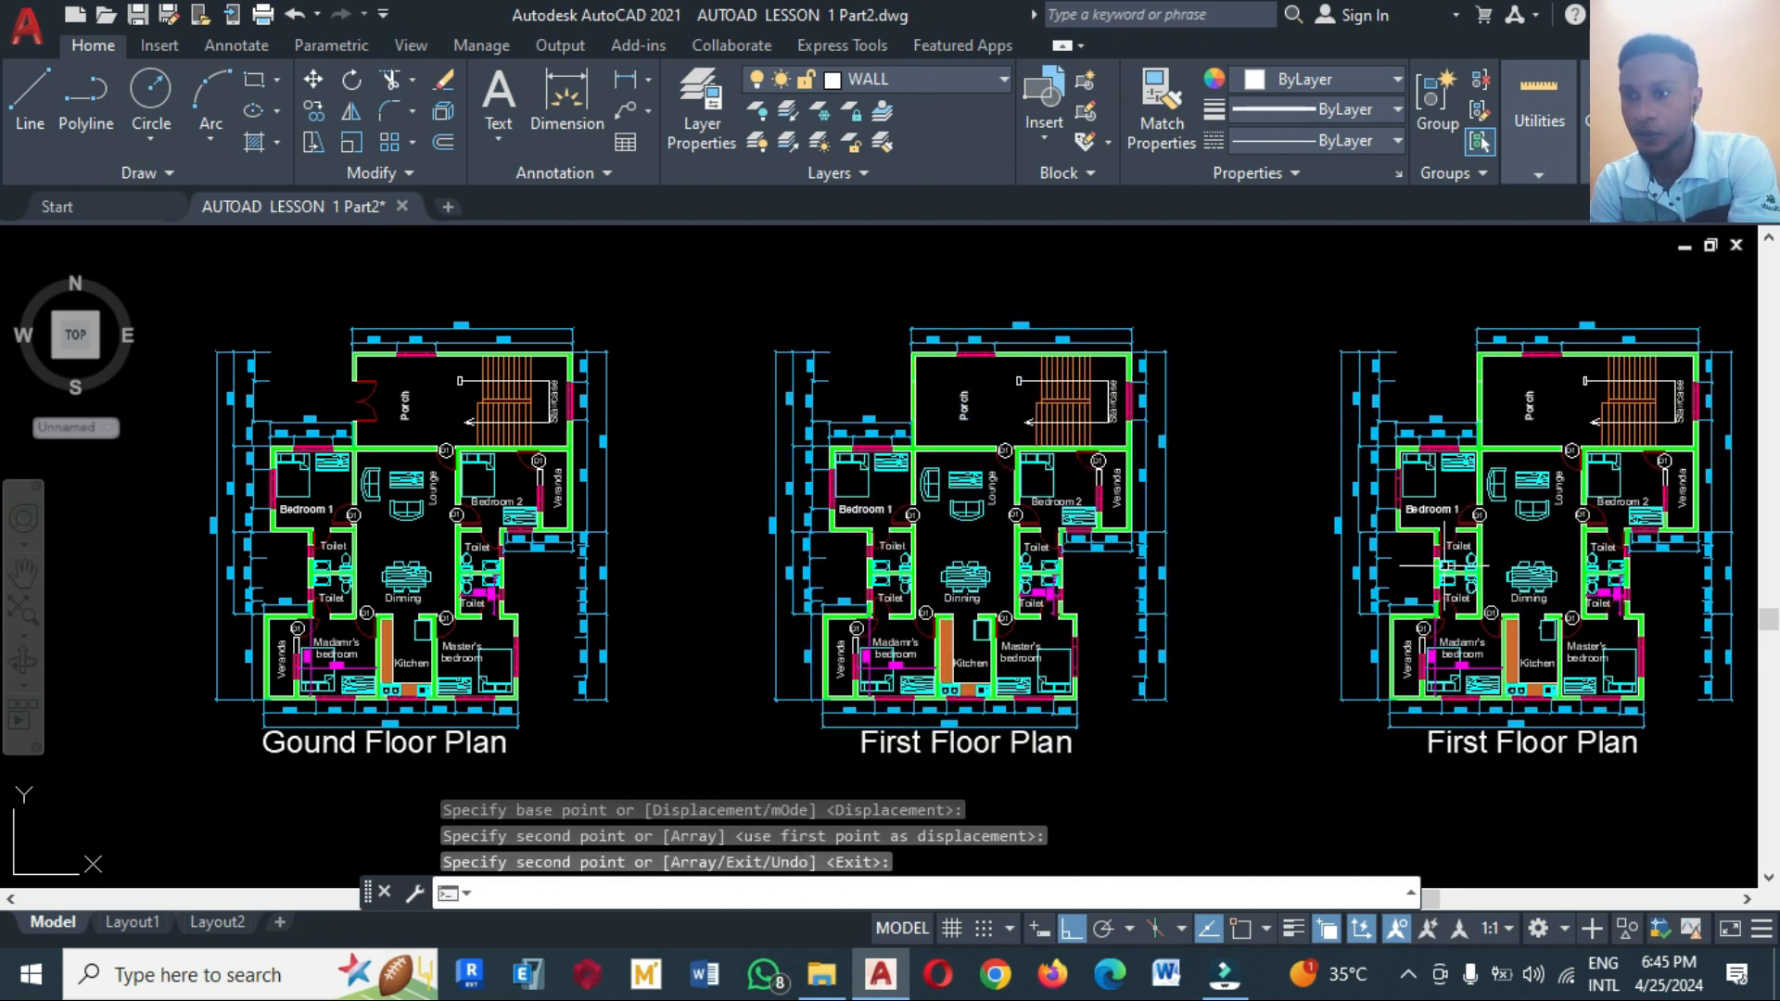
key("Return")
Erase the title, the dimensions along all four outer sides and those below Bedroom 2 from the third floor plan copy
scroll(983, 616, "down", 2)
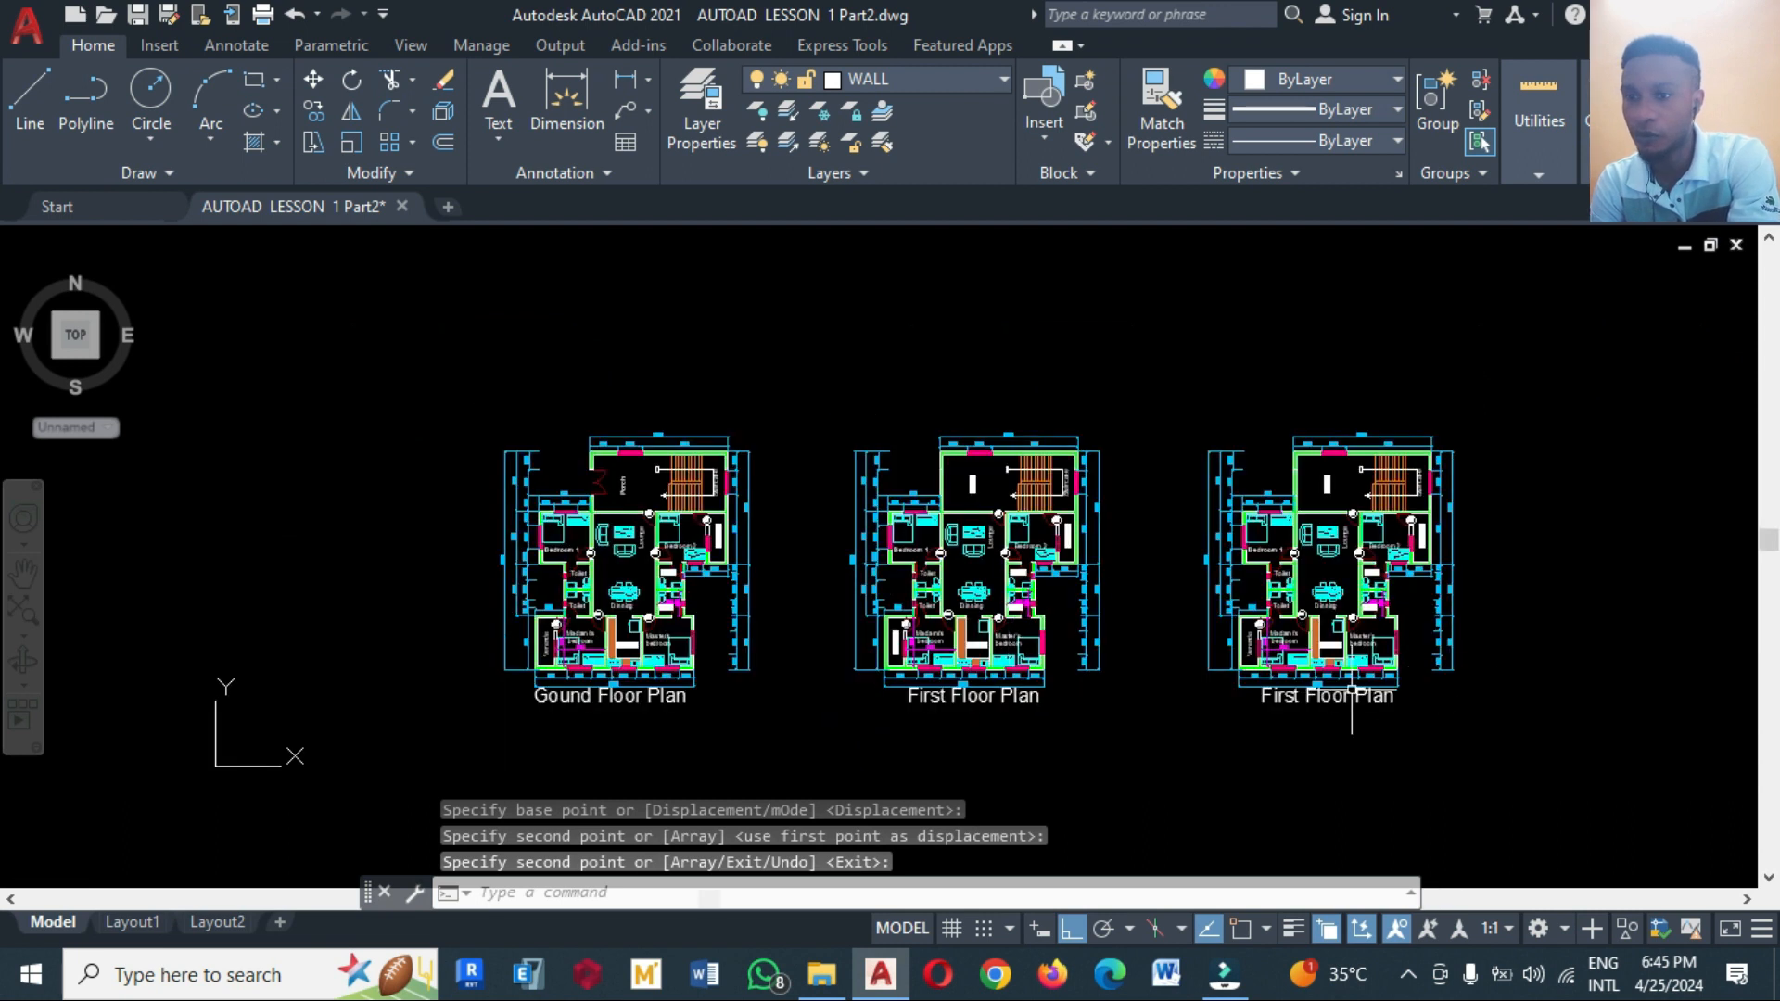
scroll(1357, 707, "up", 2)
type("e")
key("Return")
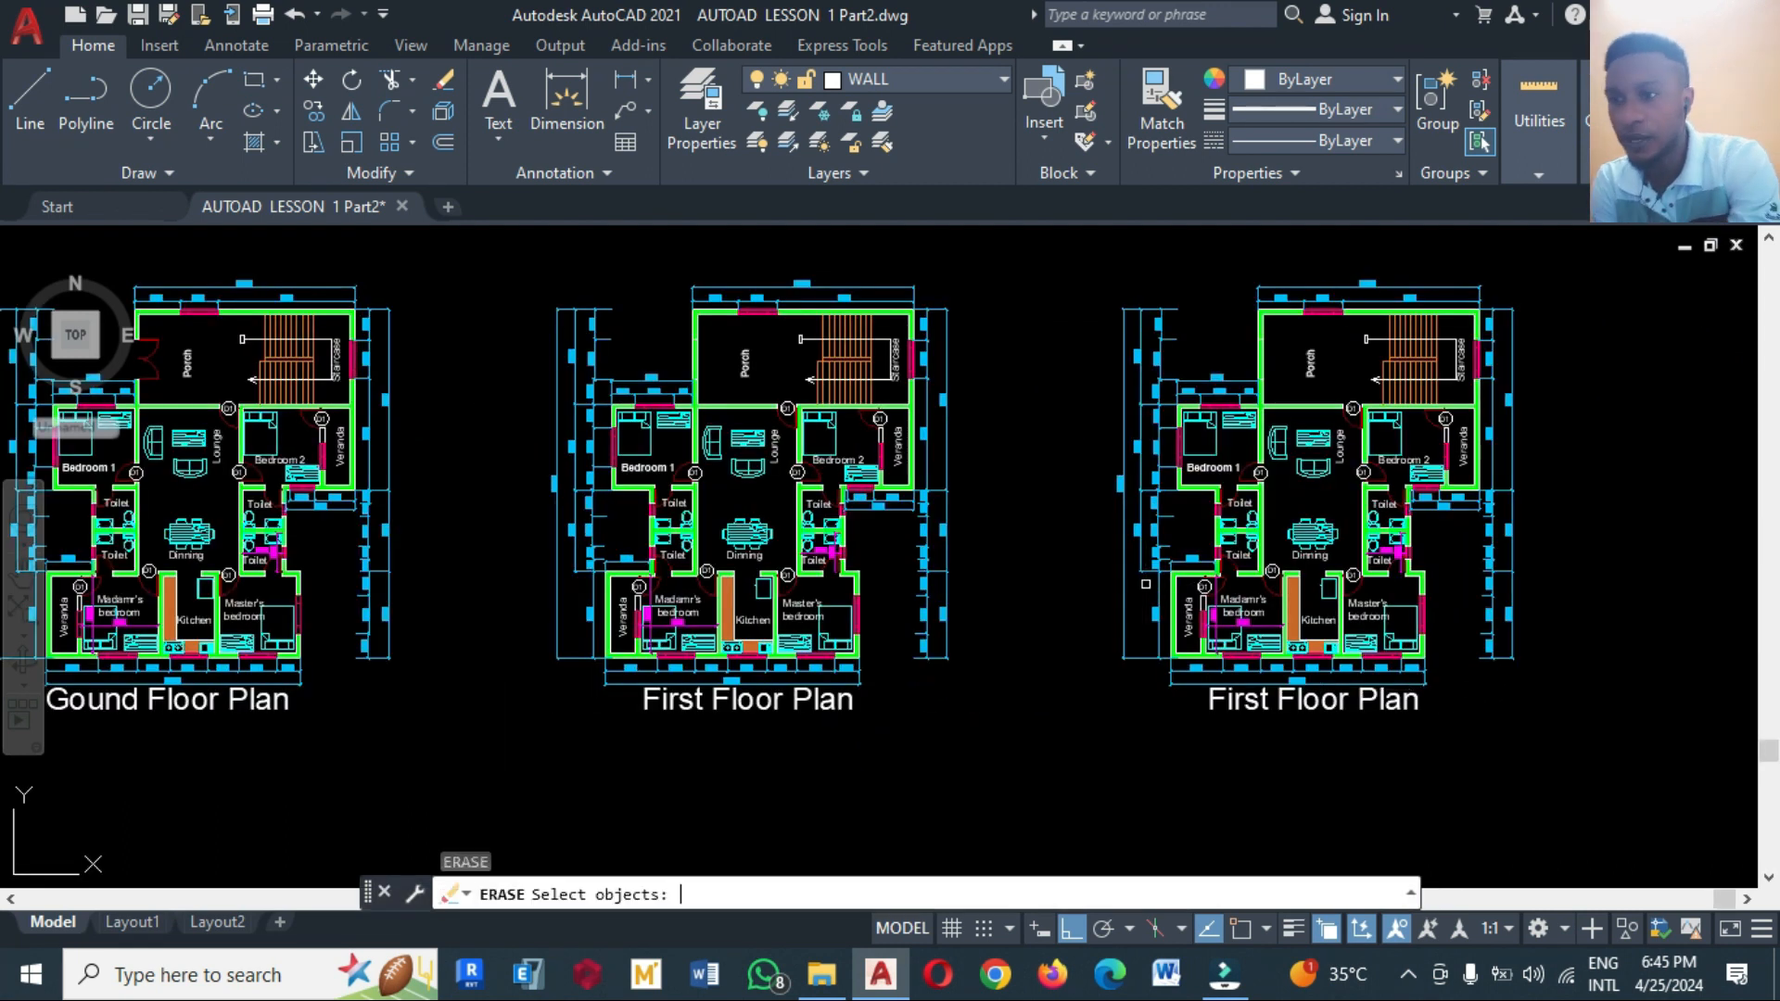
left_click(1163, 676)
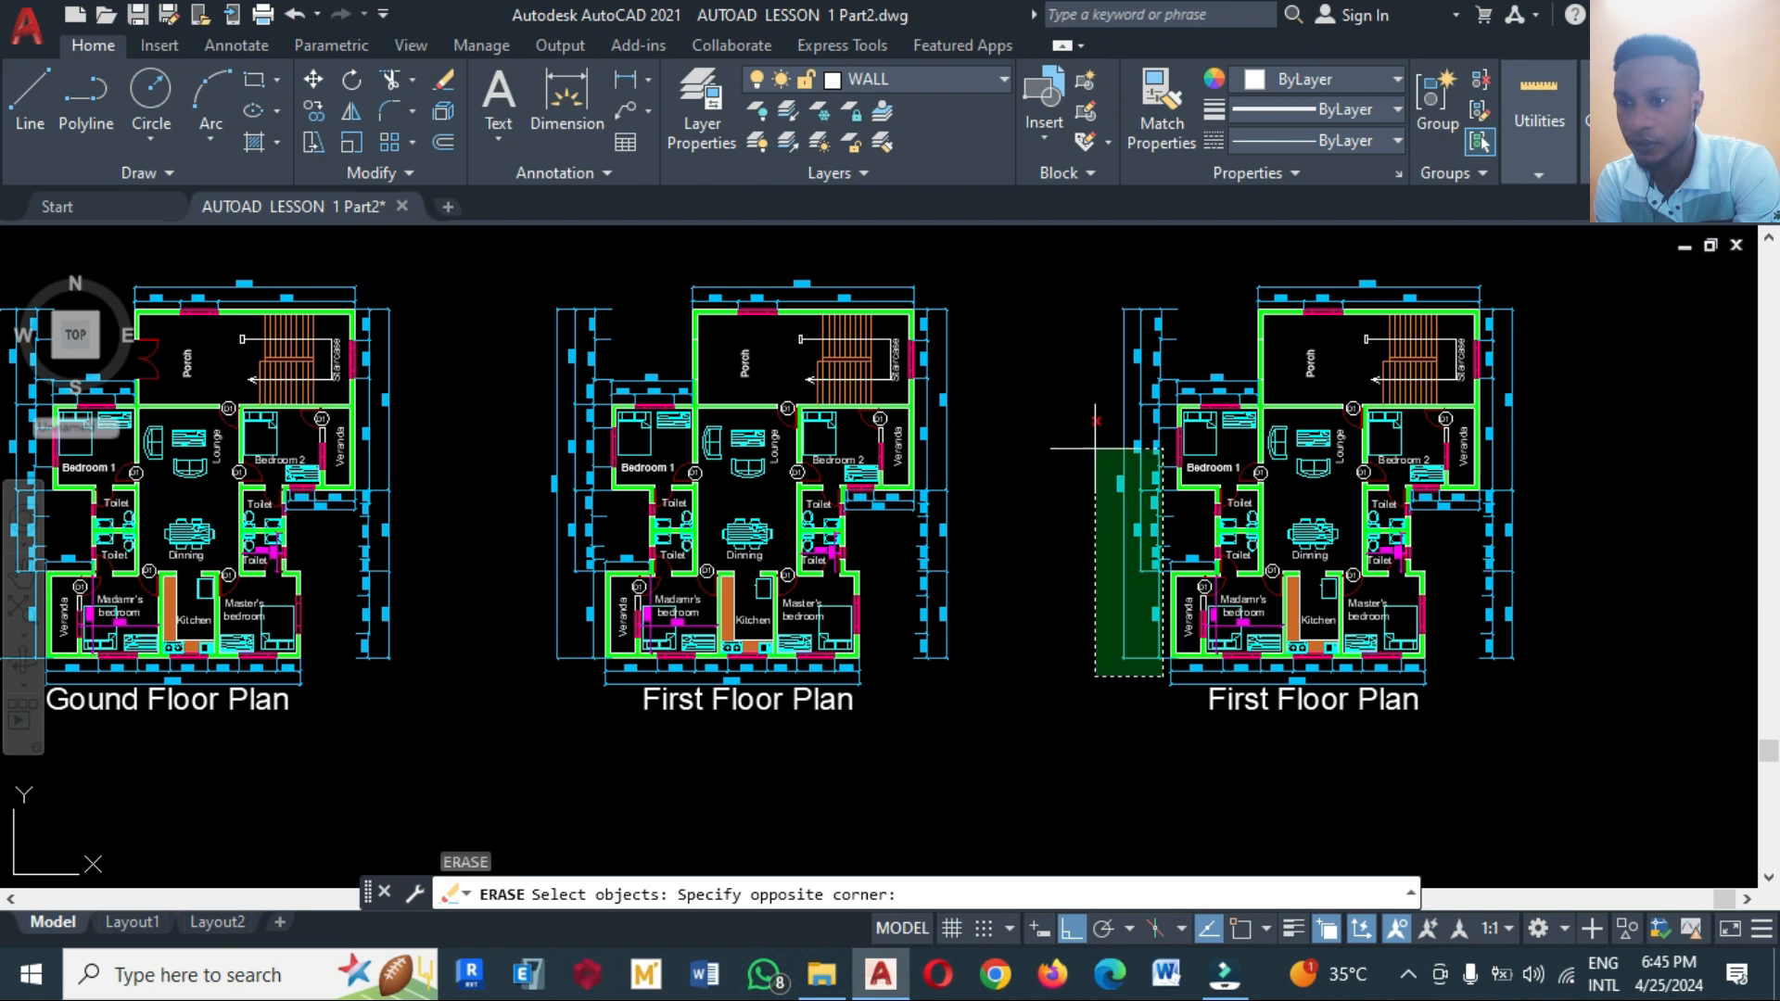
left_click(1053, 292)
left_click(1507, 293)
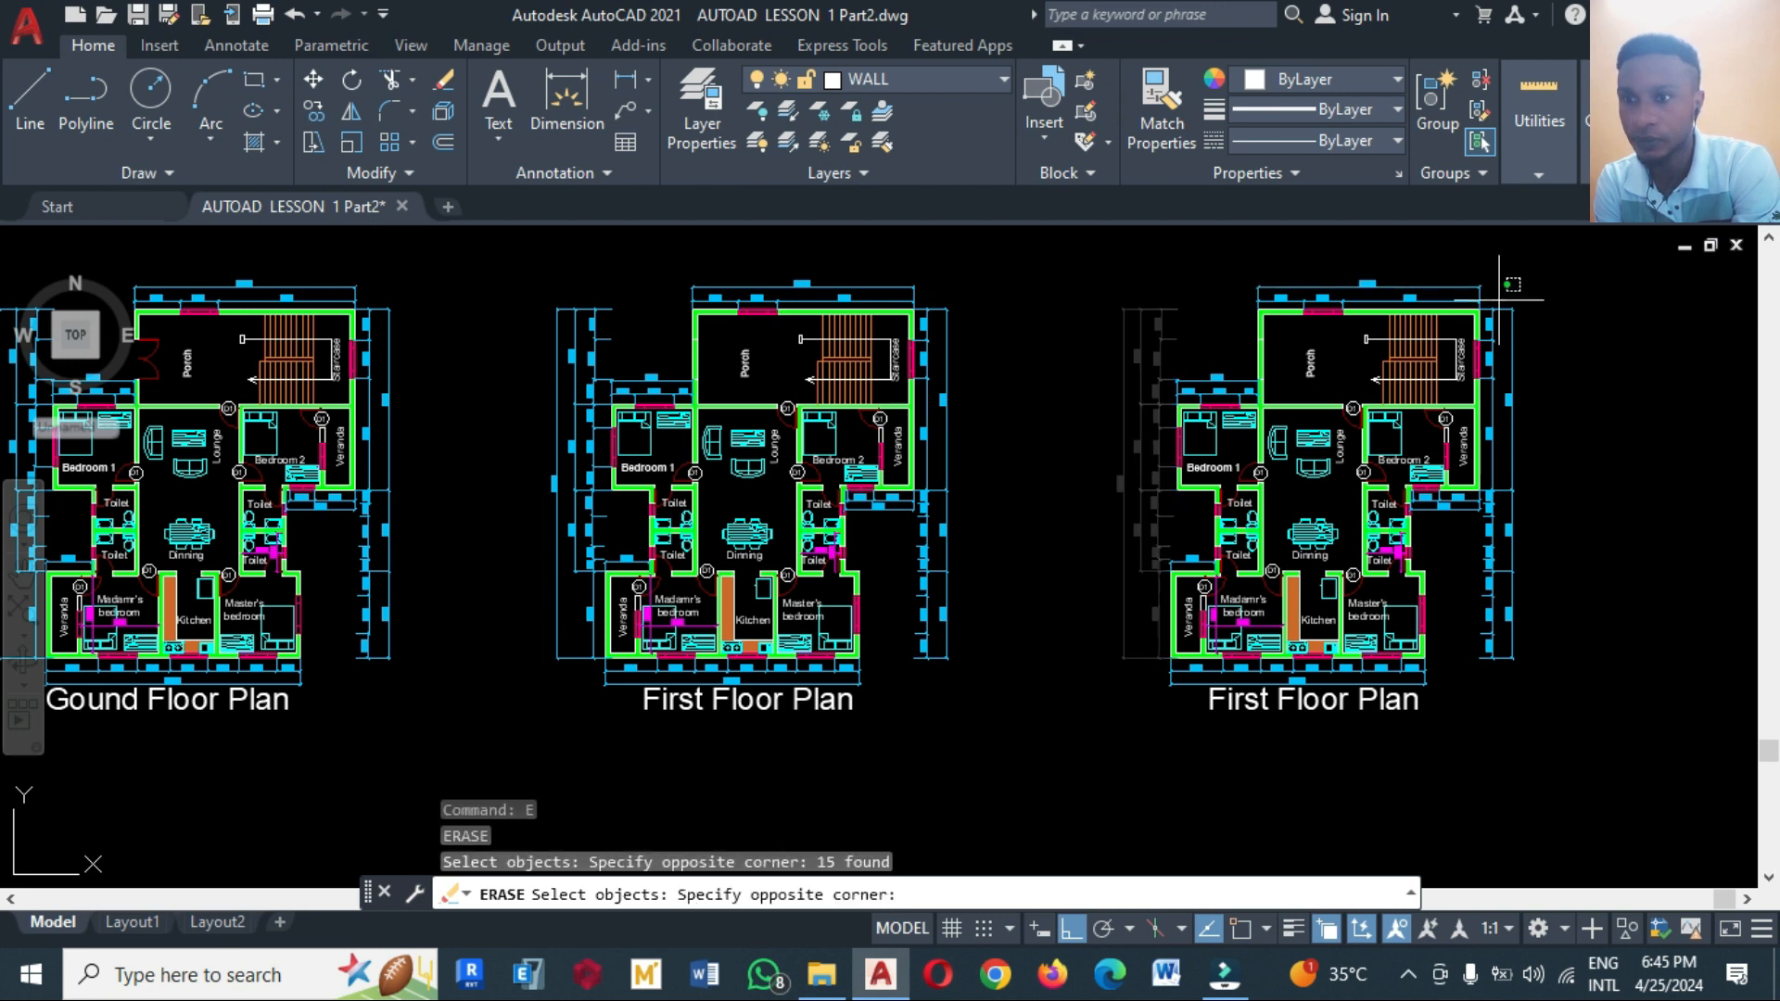
left_click(1134, 228)
left_click(1564, 714)
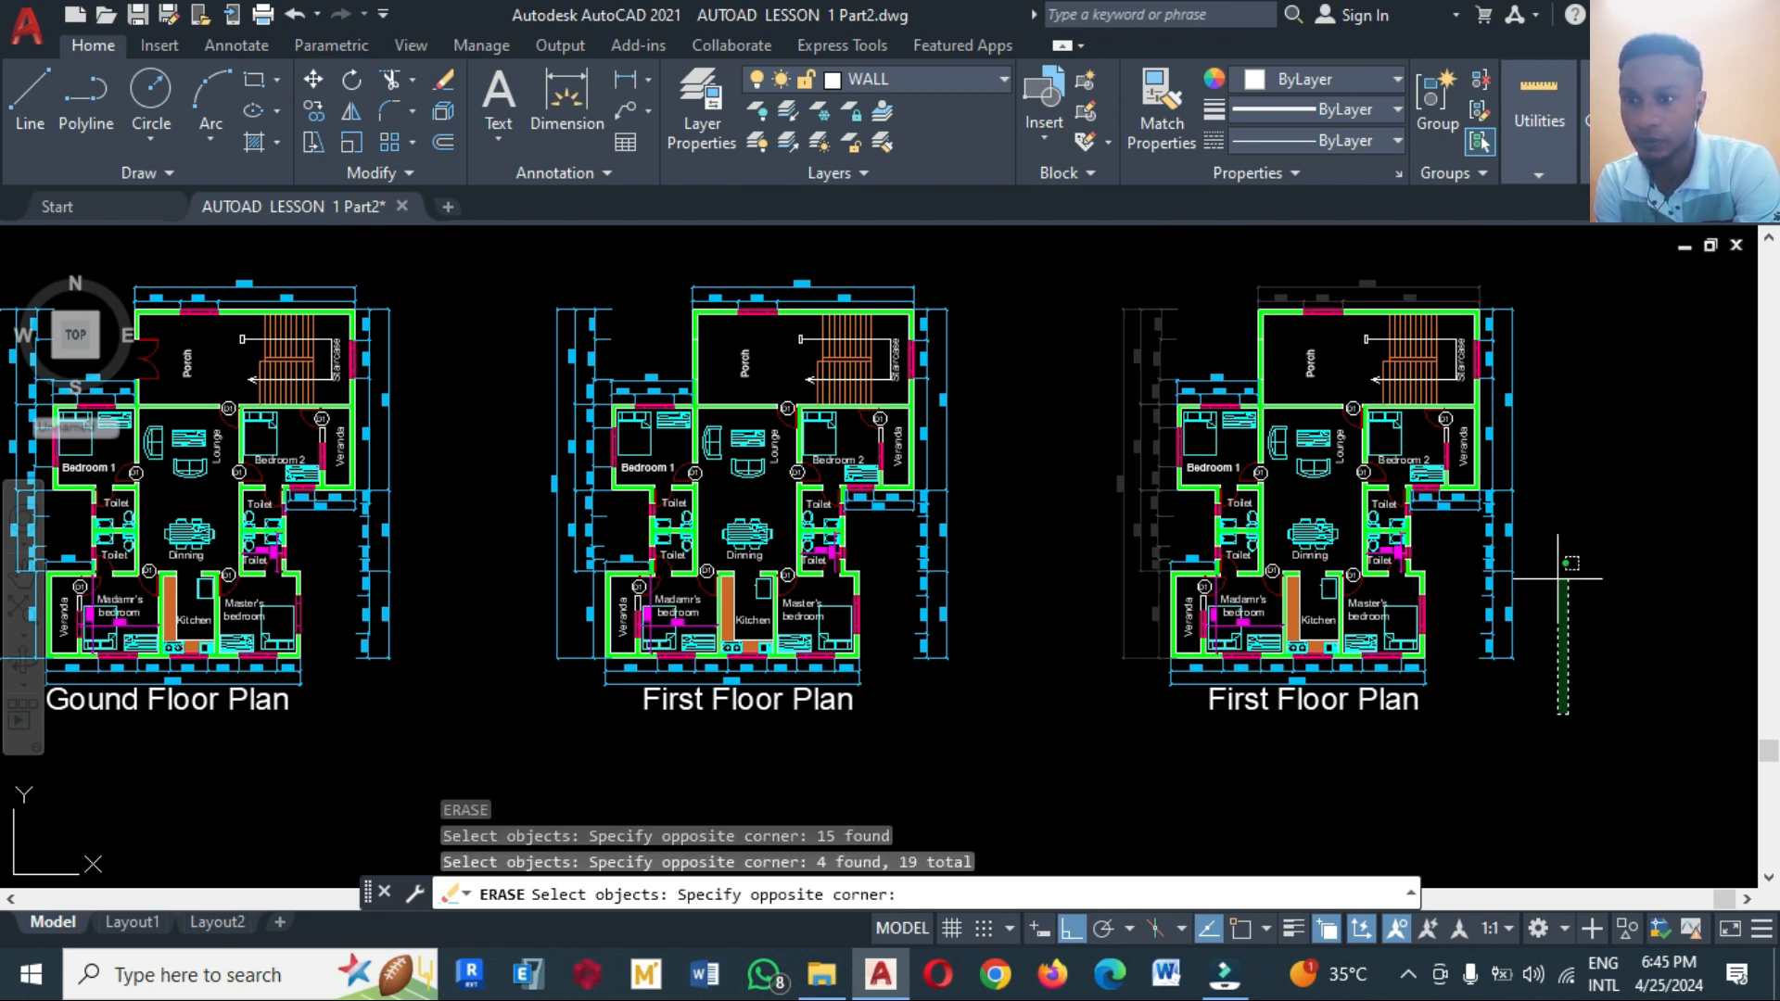
left_click(1481, 278)
left_click(1482, 787)
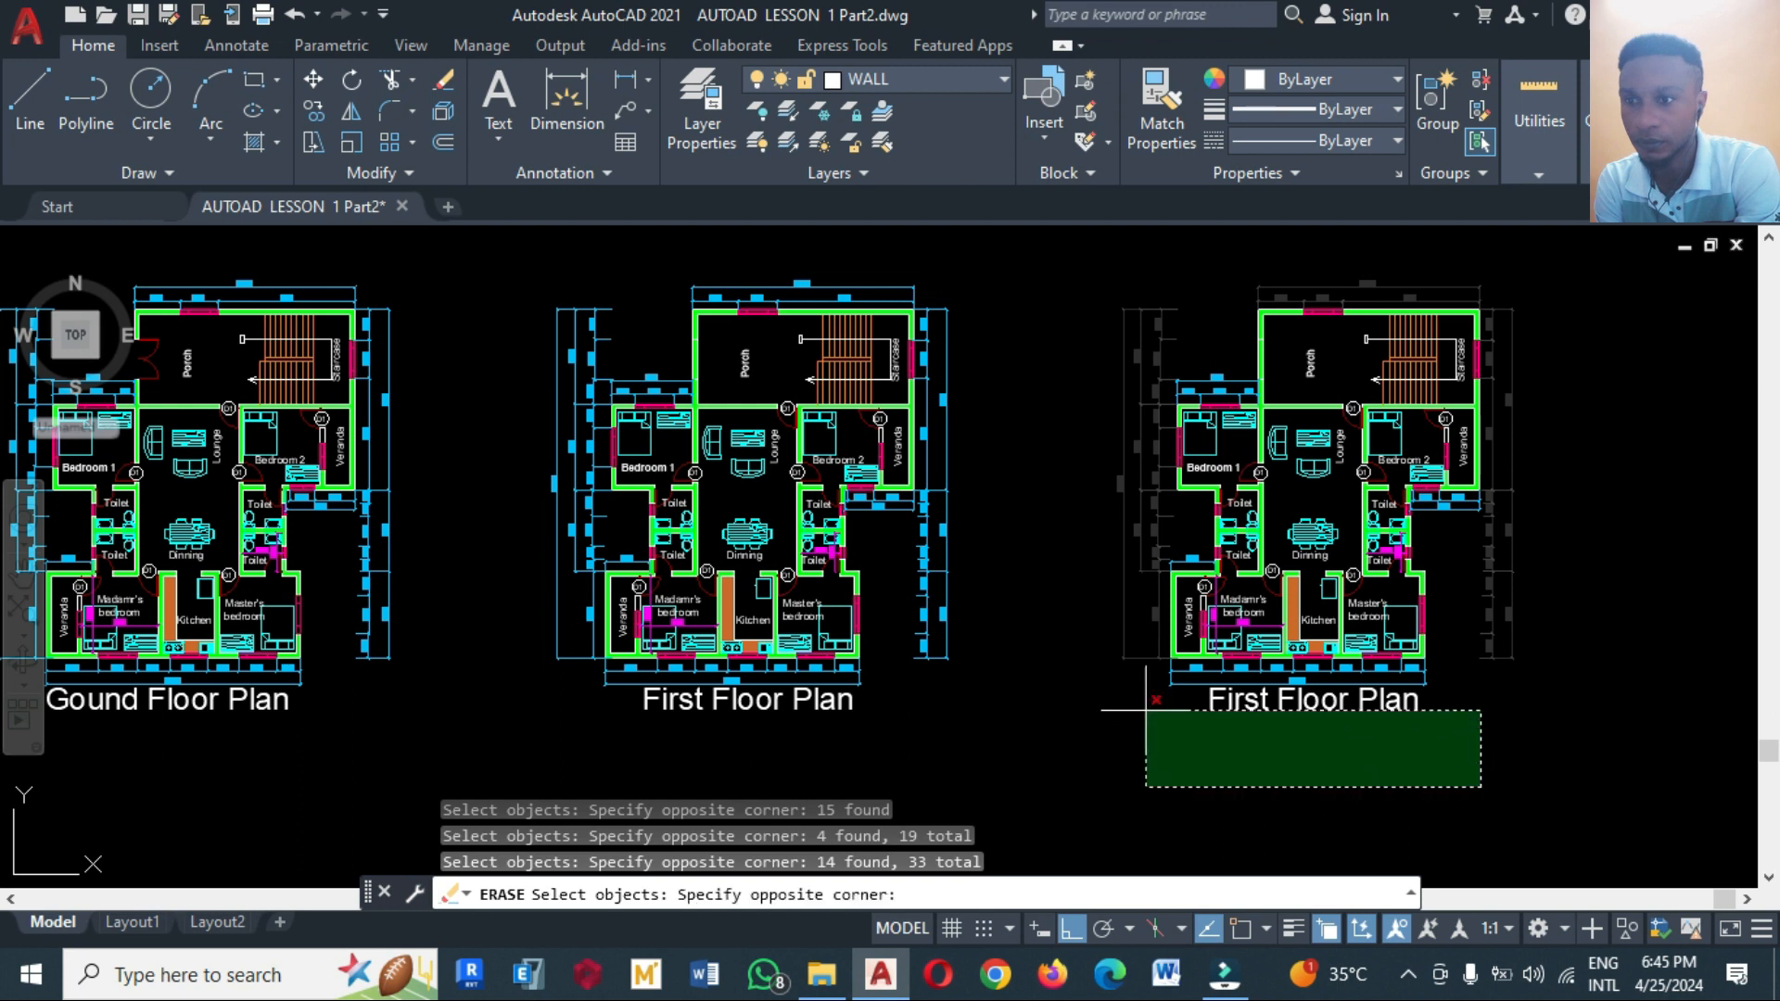
left_click(1124, 665)
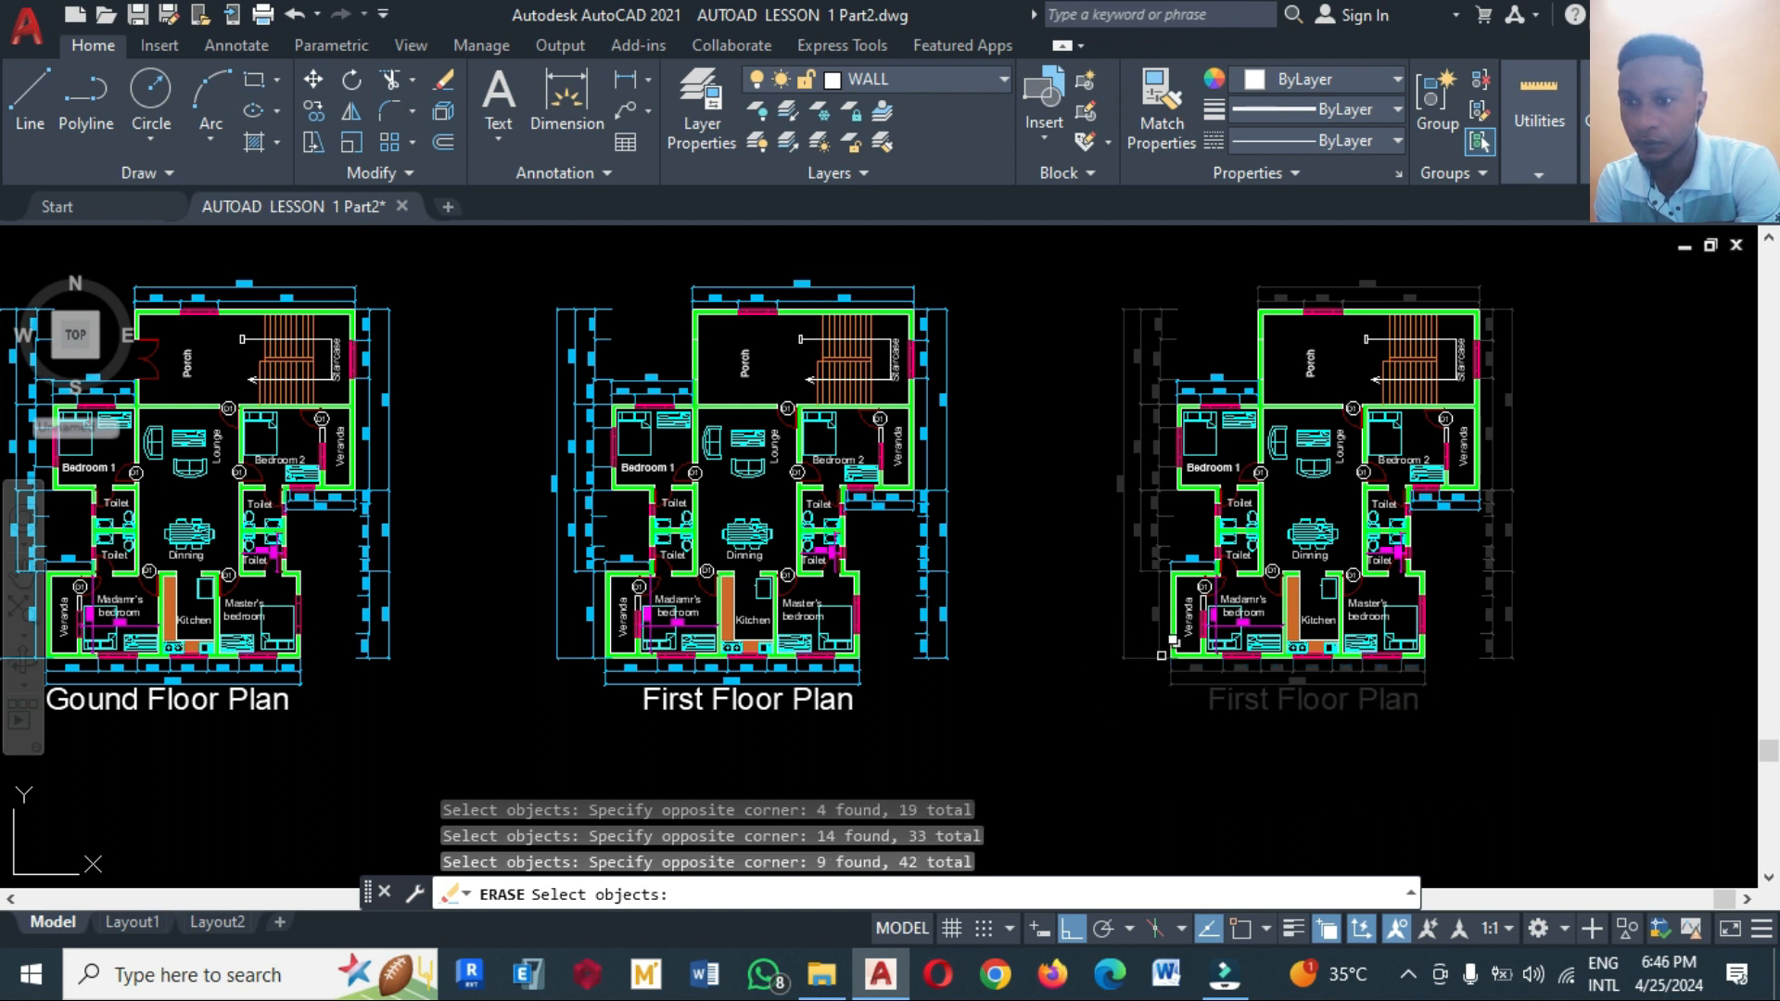
left_click(1574, 545)
left_click(1426, 496)
key("Return")
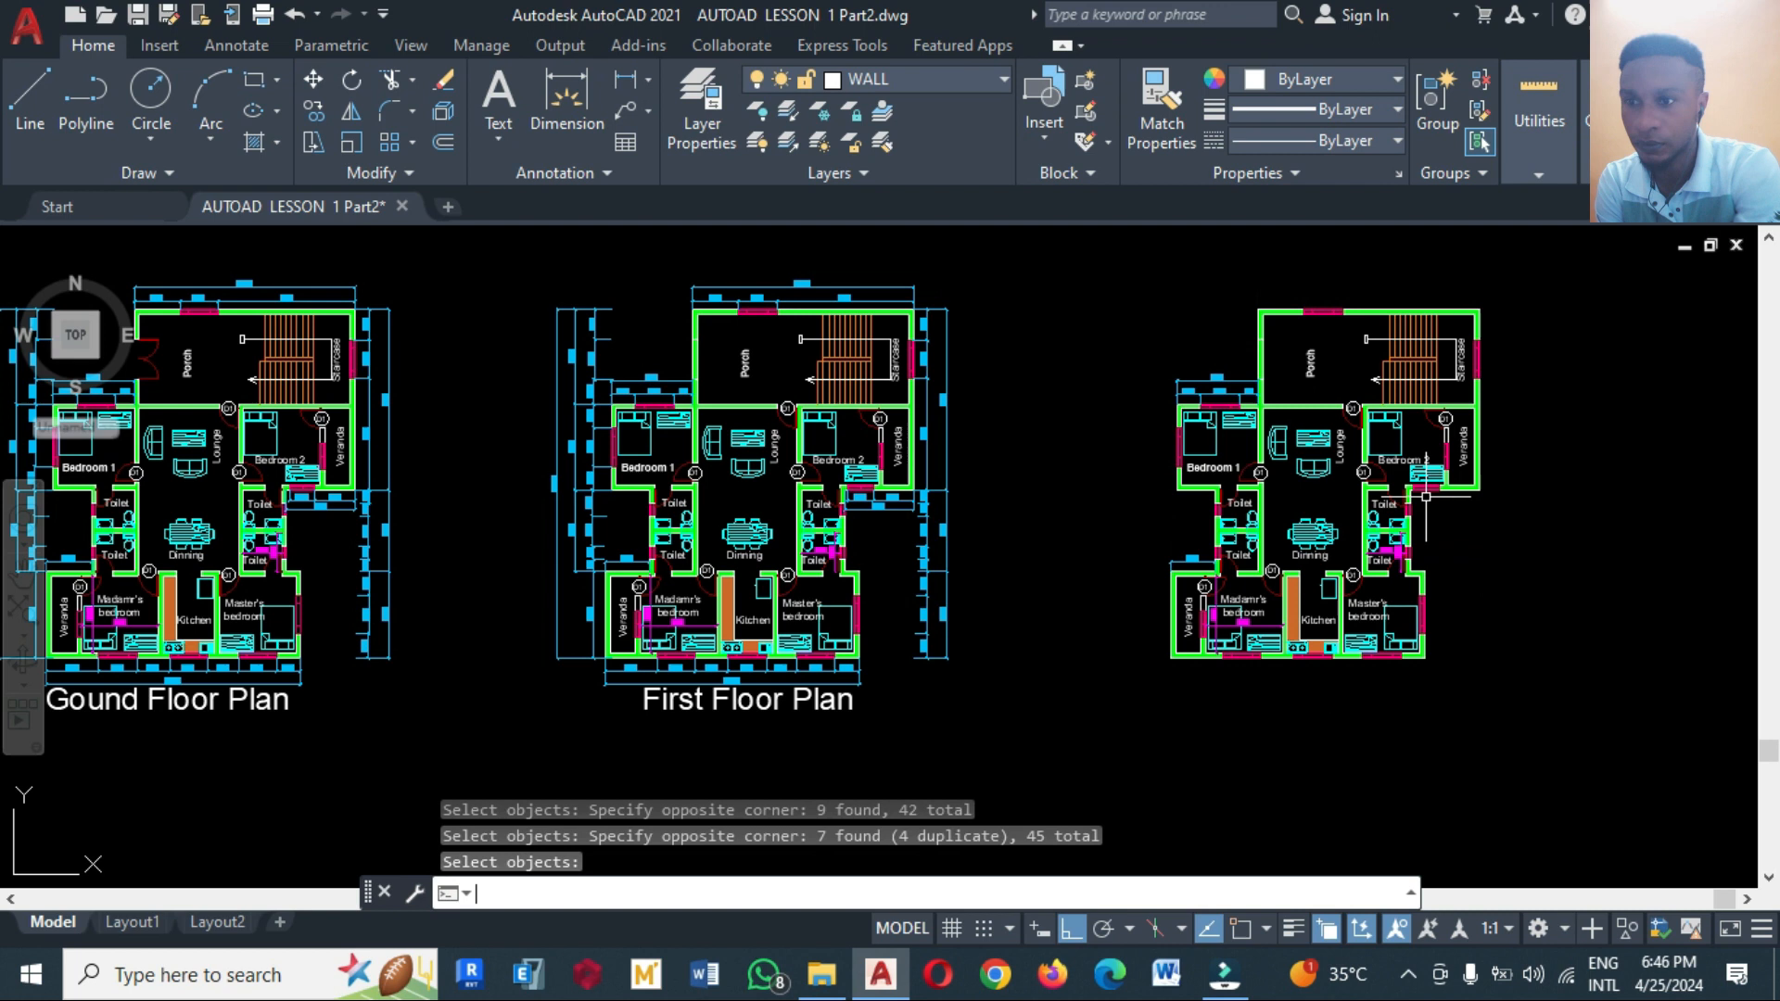
Erase the dimensions above Bedroom 1 in the third floor plan copy
key("Return")
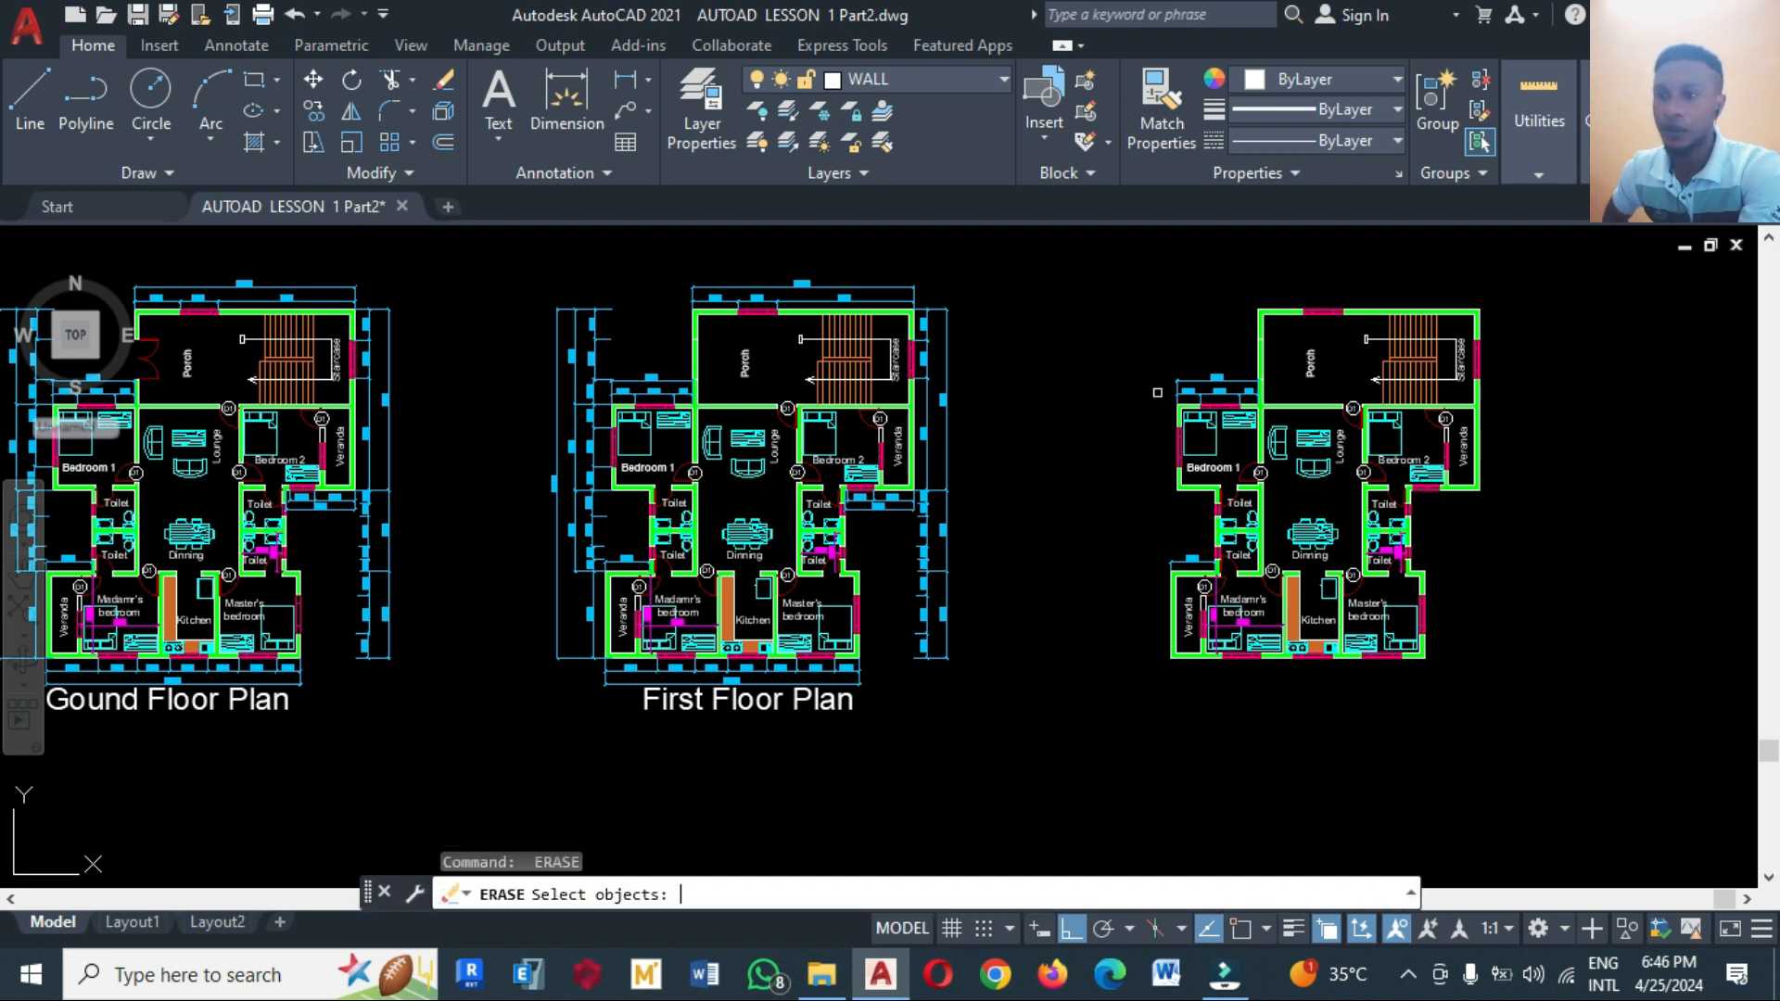
scroll(1184, 397, "up", 4)
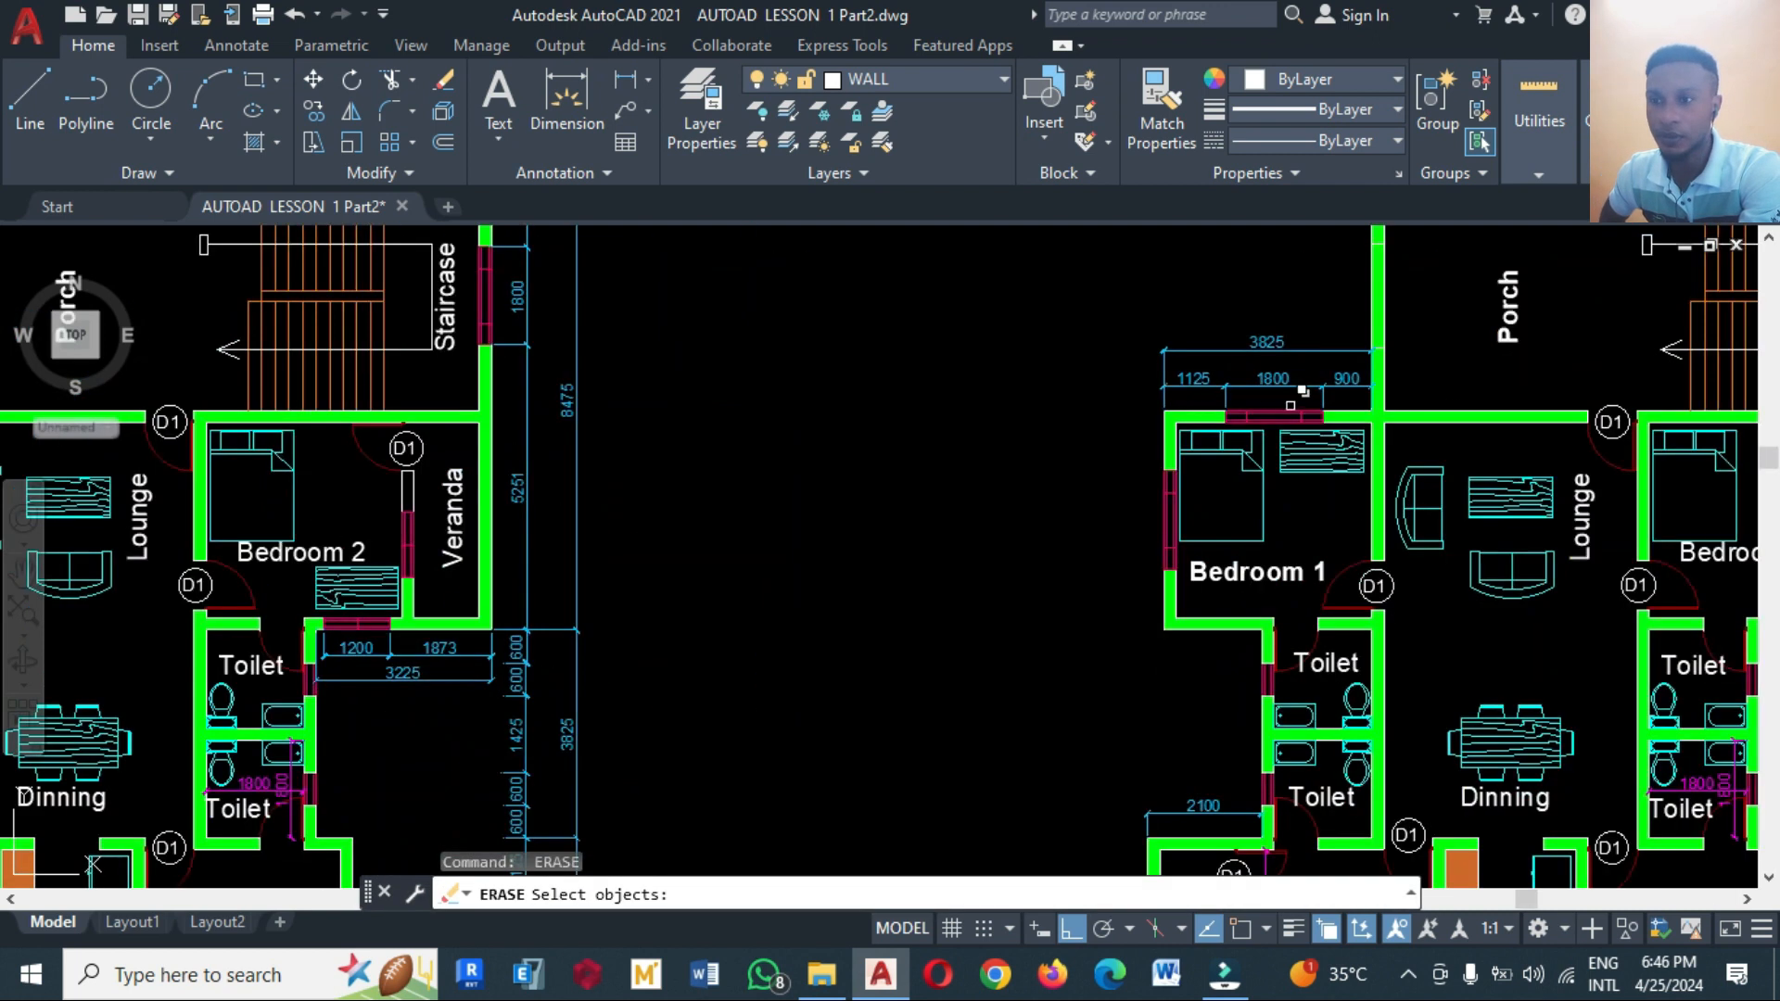
left_click(1337, 395)
left_click(1058, 272)
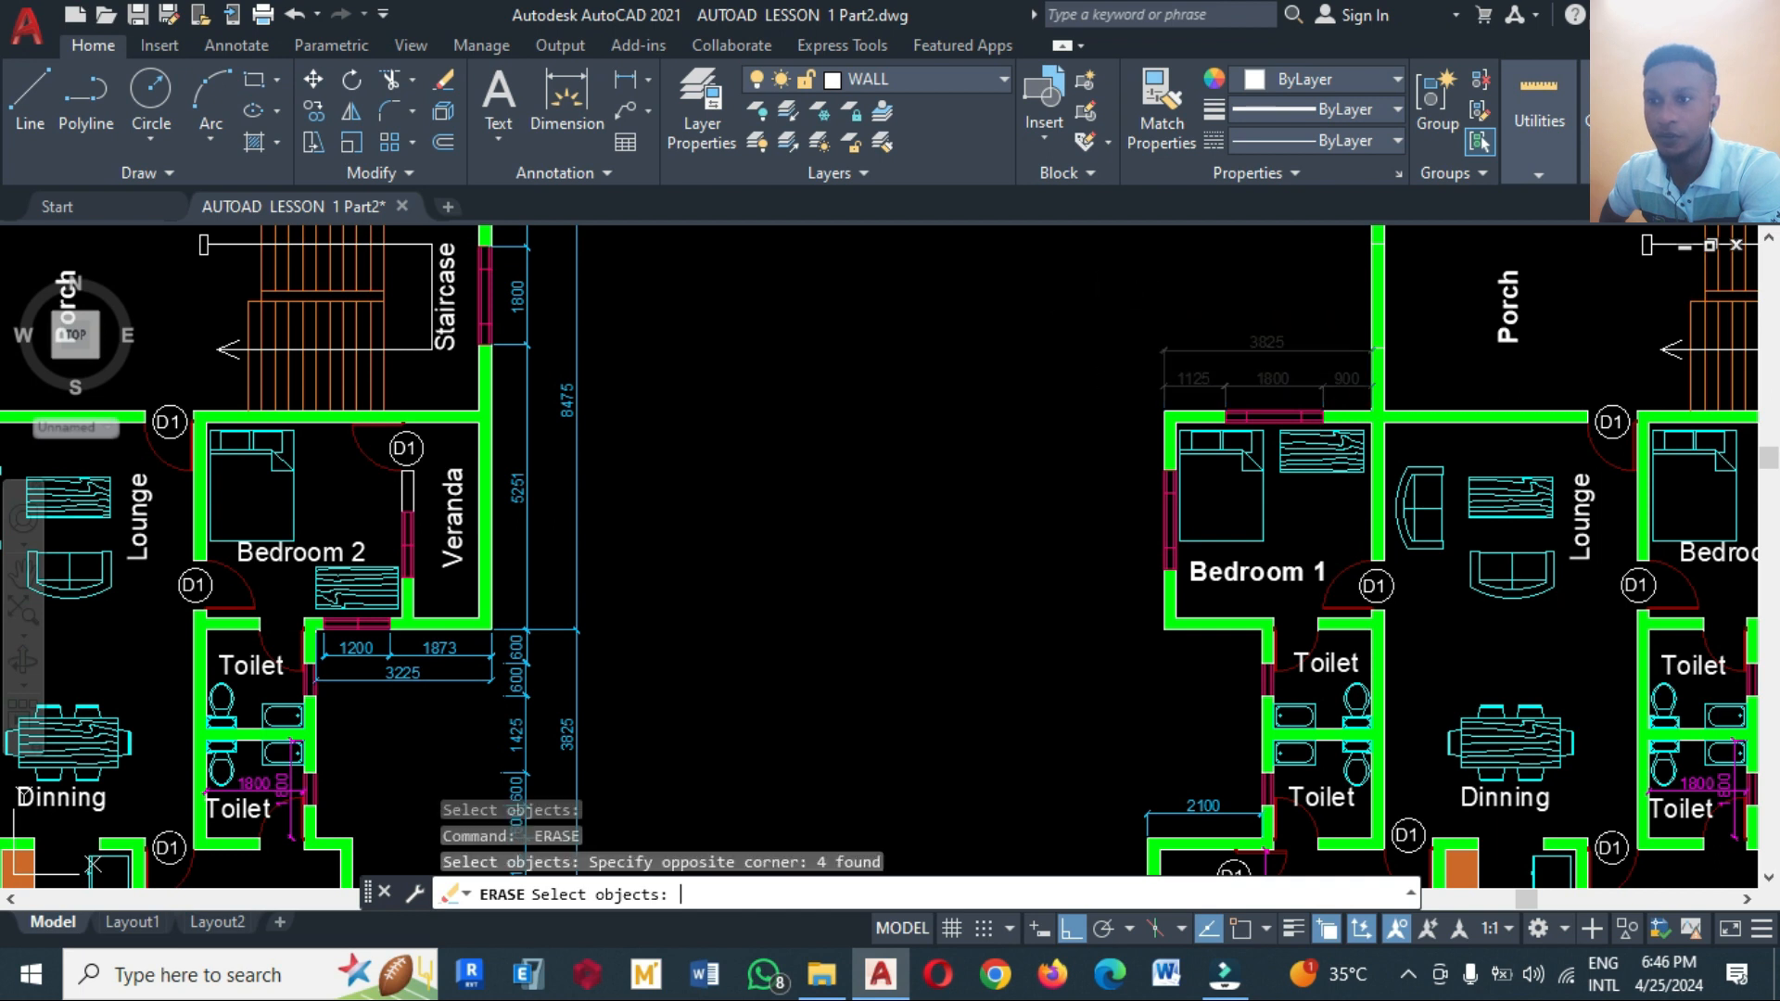
key("Return")
Erase the remaining 2100 dimension above the lower veranda beside Madam's bedroom in the third floor plan copy
scroll(1005, 370, "down", 5)
key("Return")
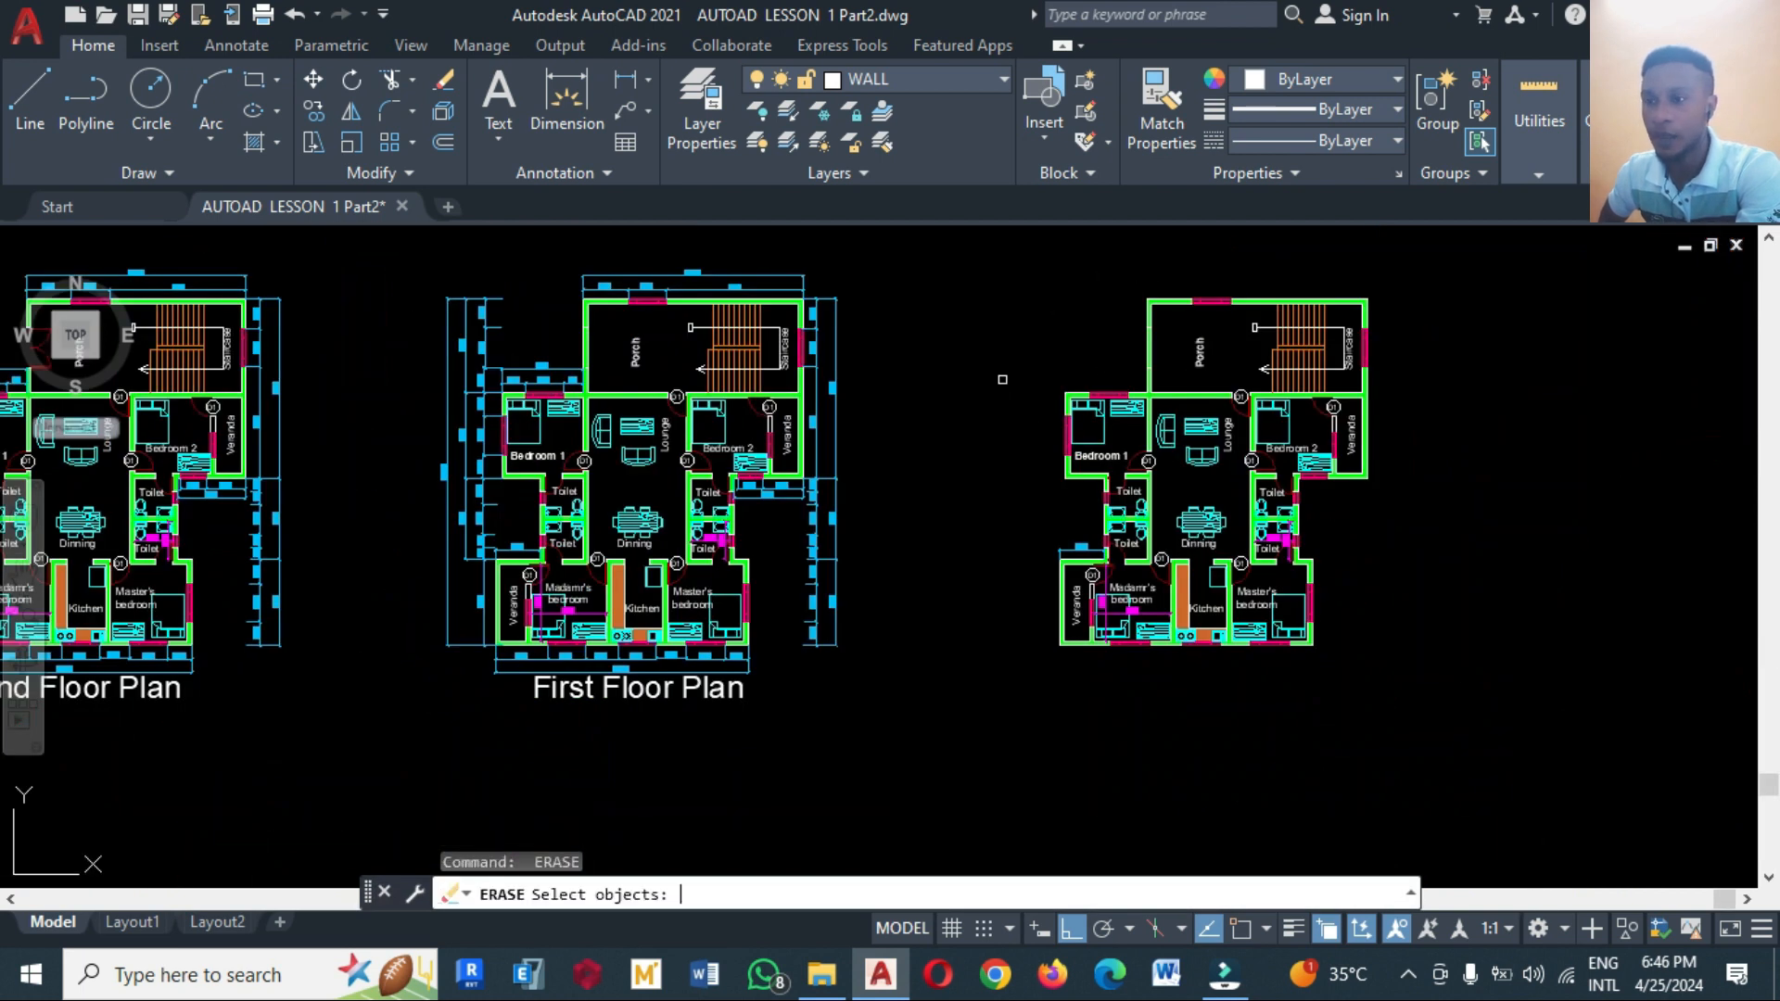
scroll(1071, 510, "up", 2)
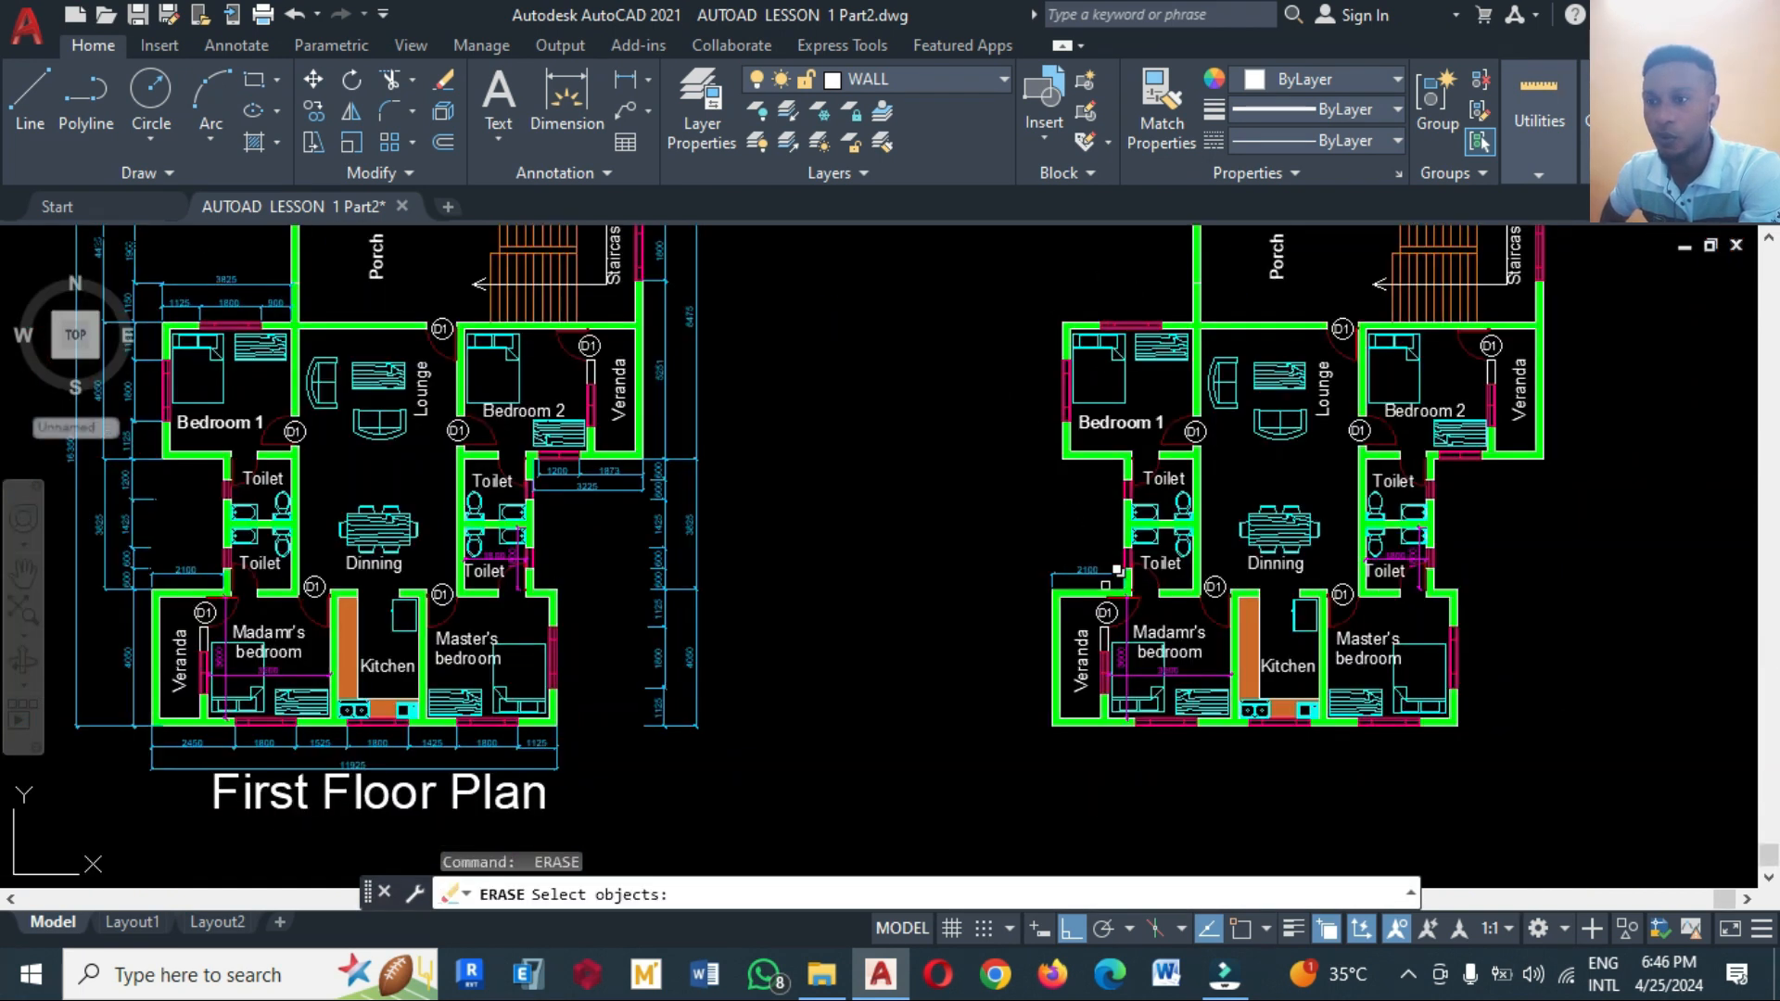
left_click(1118, 571)
key("Escape")
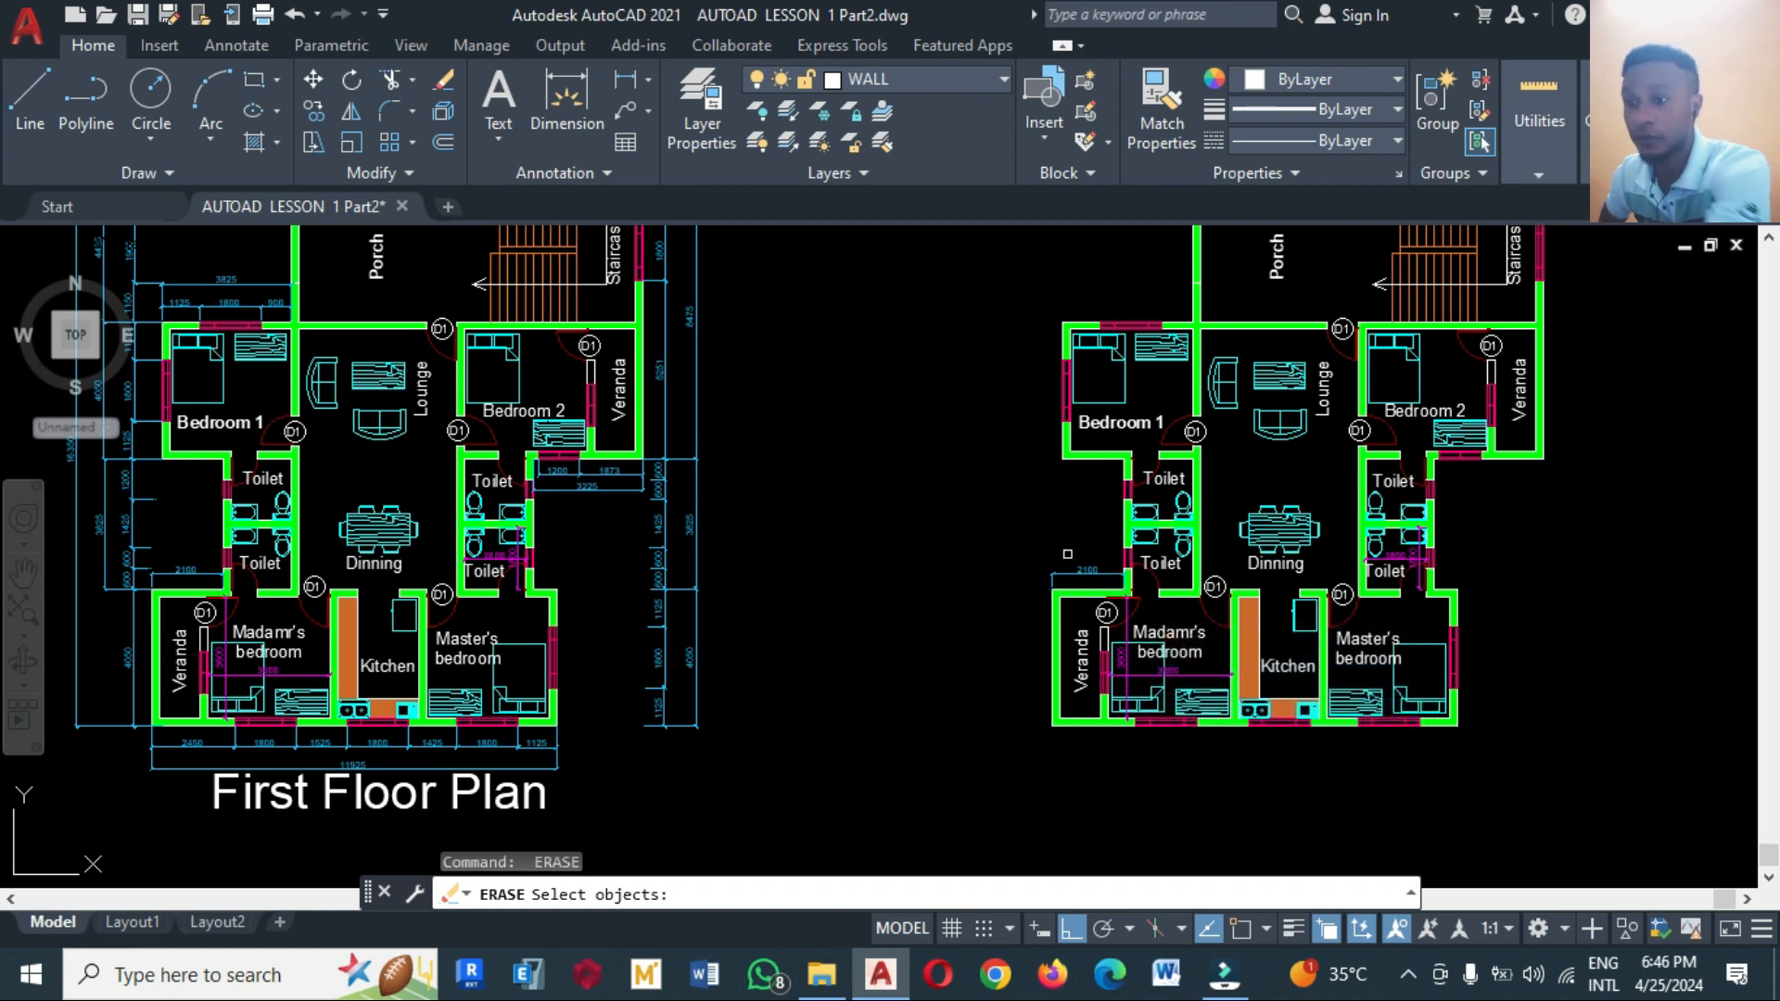
left_click(1086, 568)
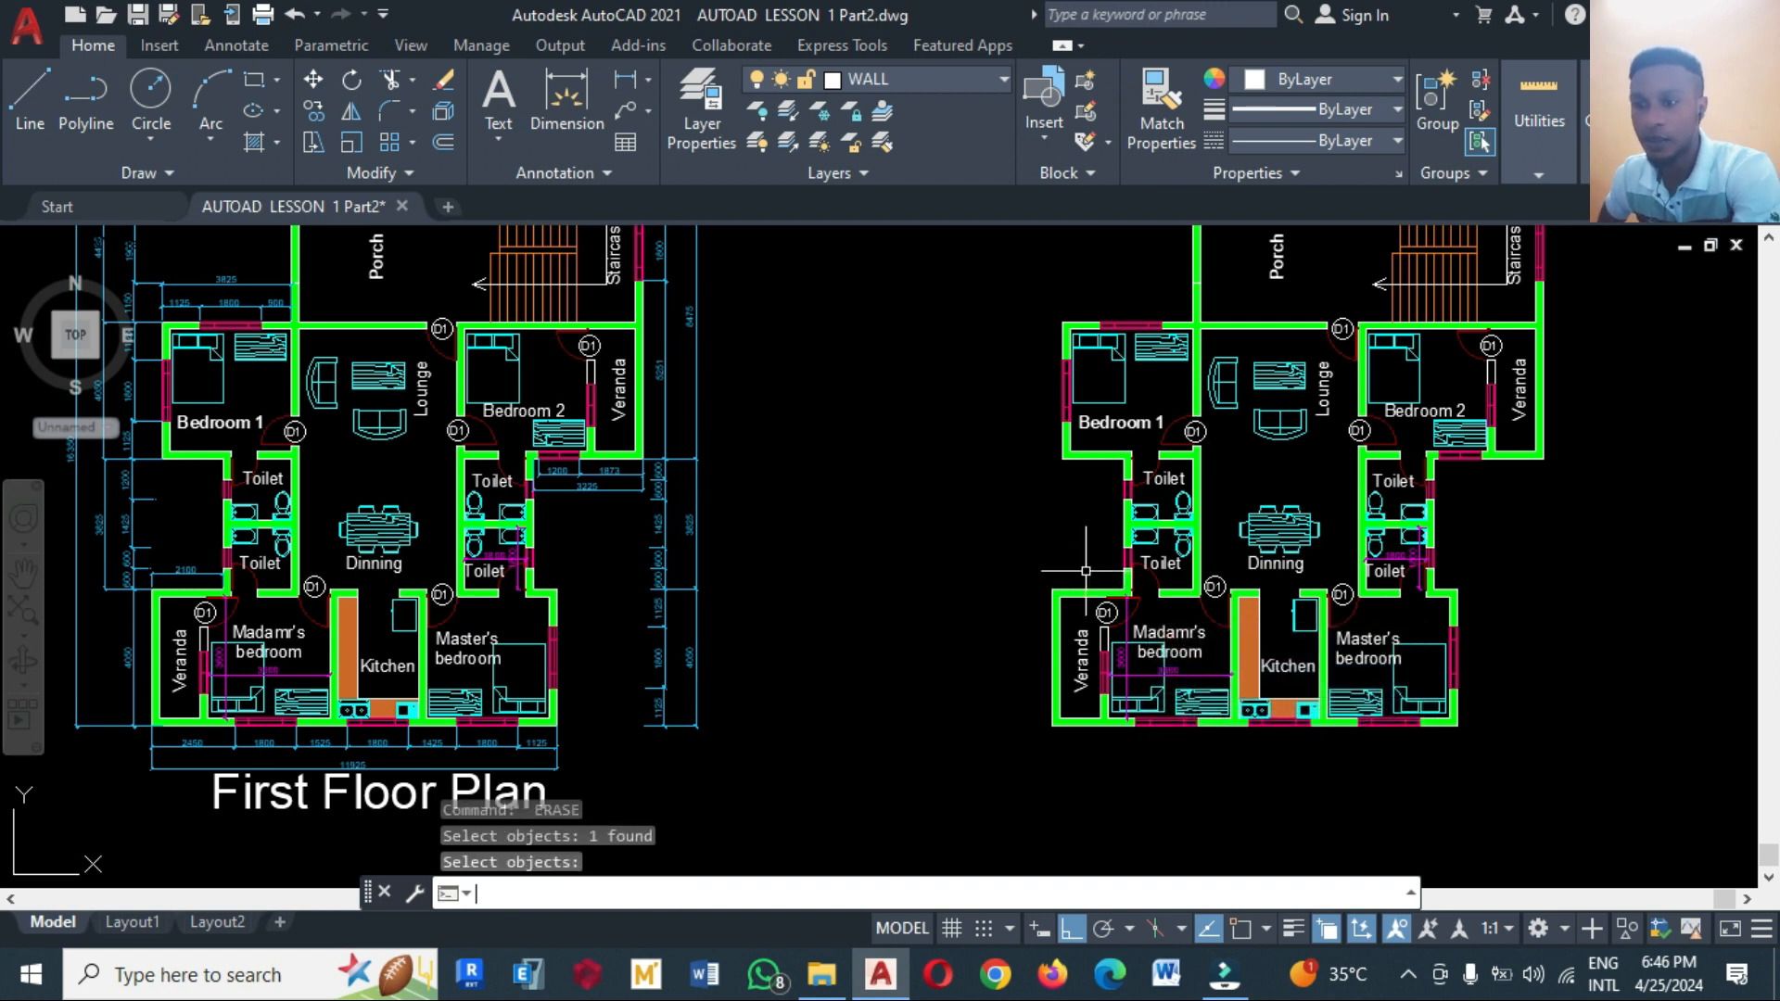
key("Return")
scroll(1001, 687, "down", 2)
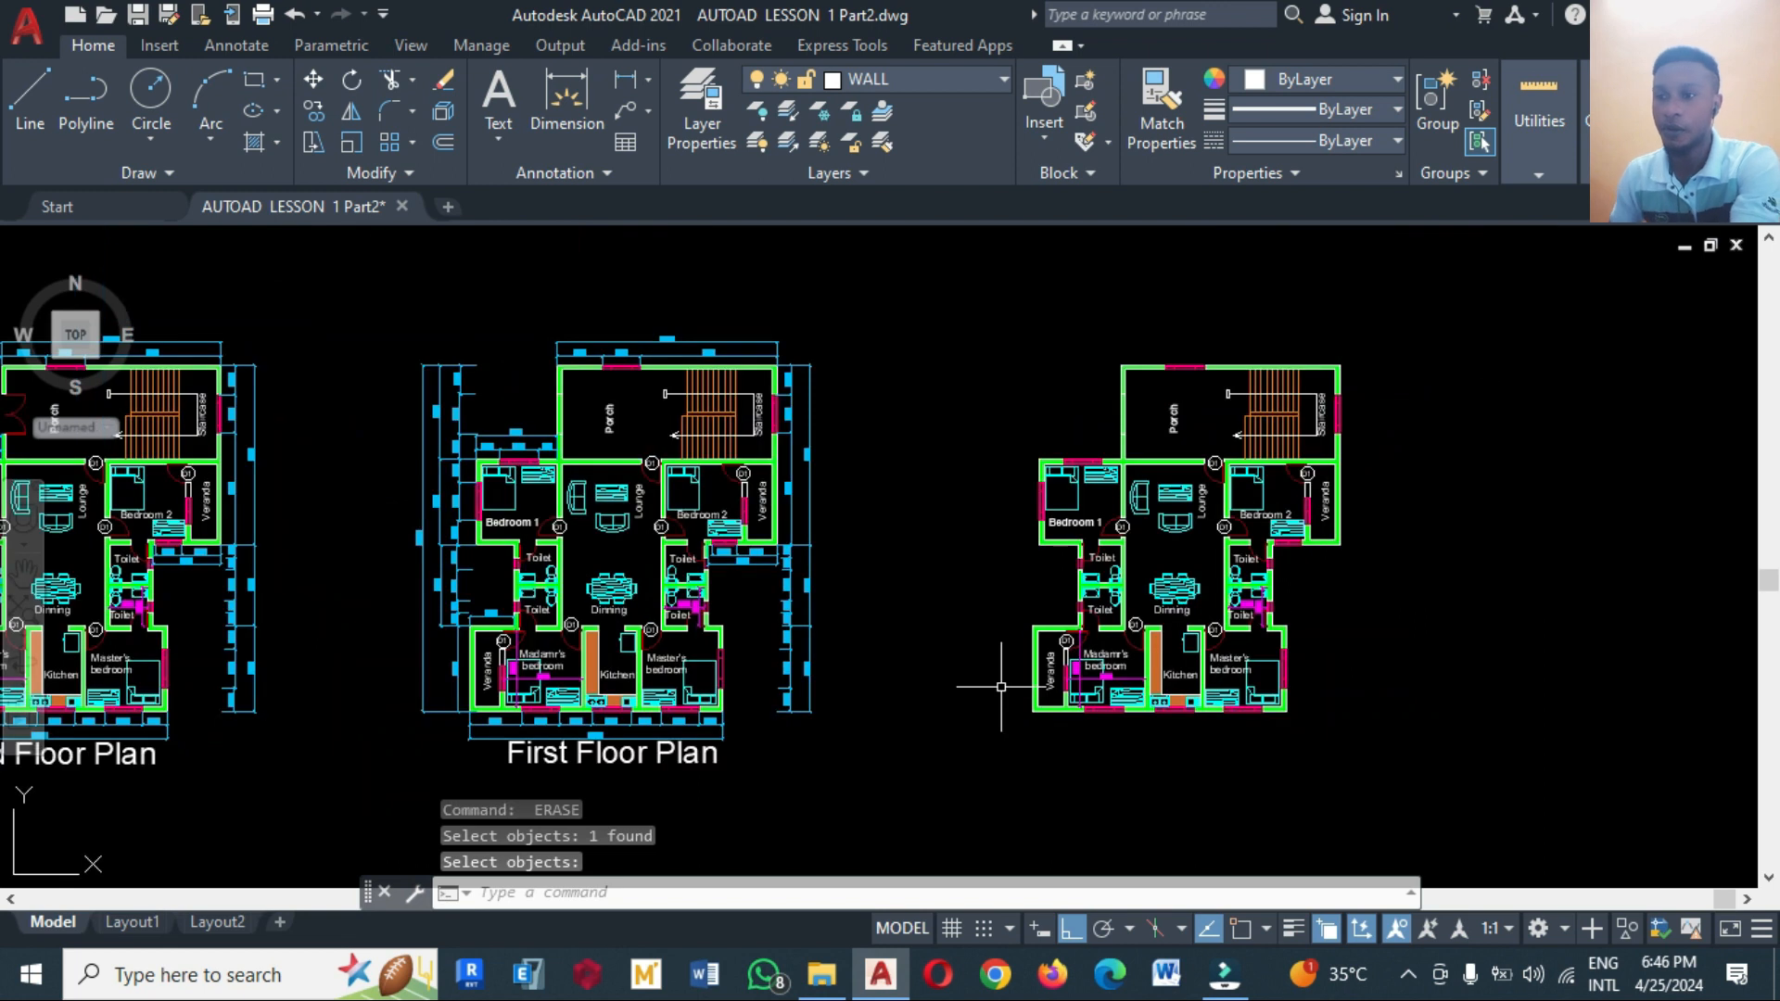
scroll(1045, 615, "down", 2)
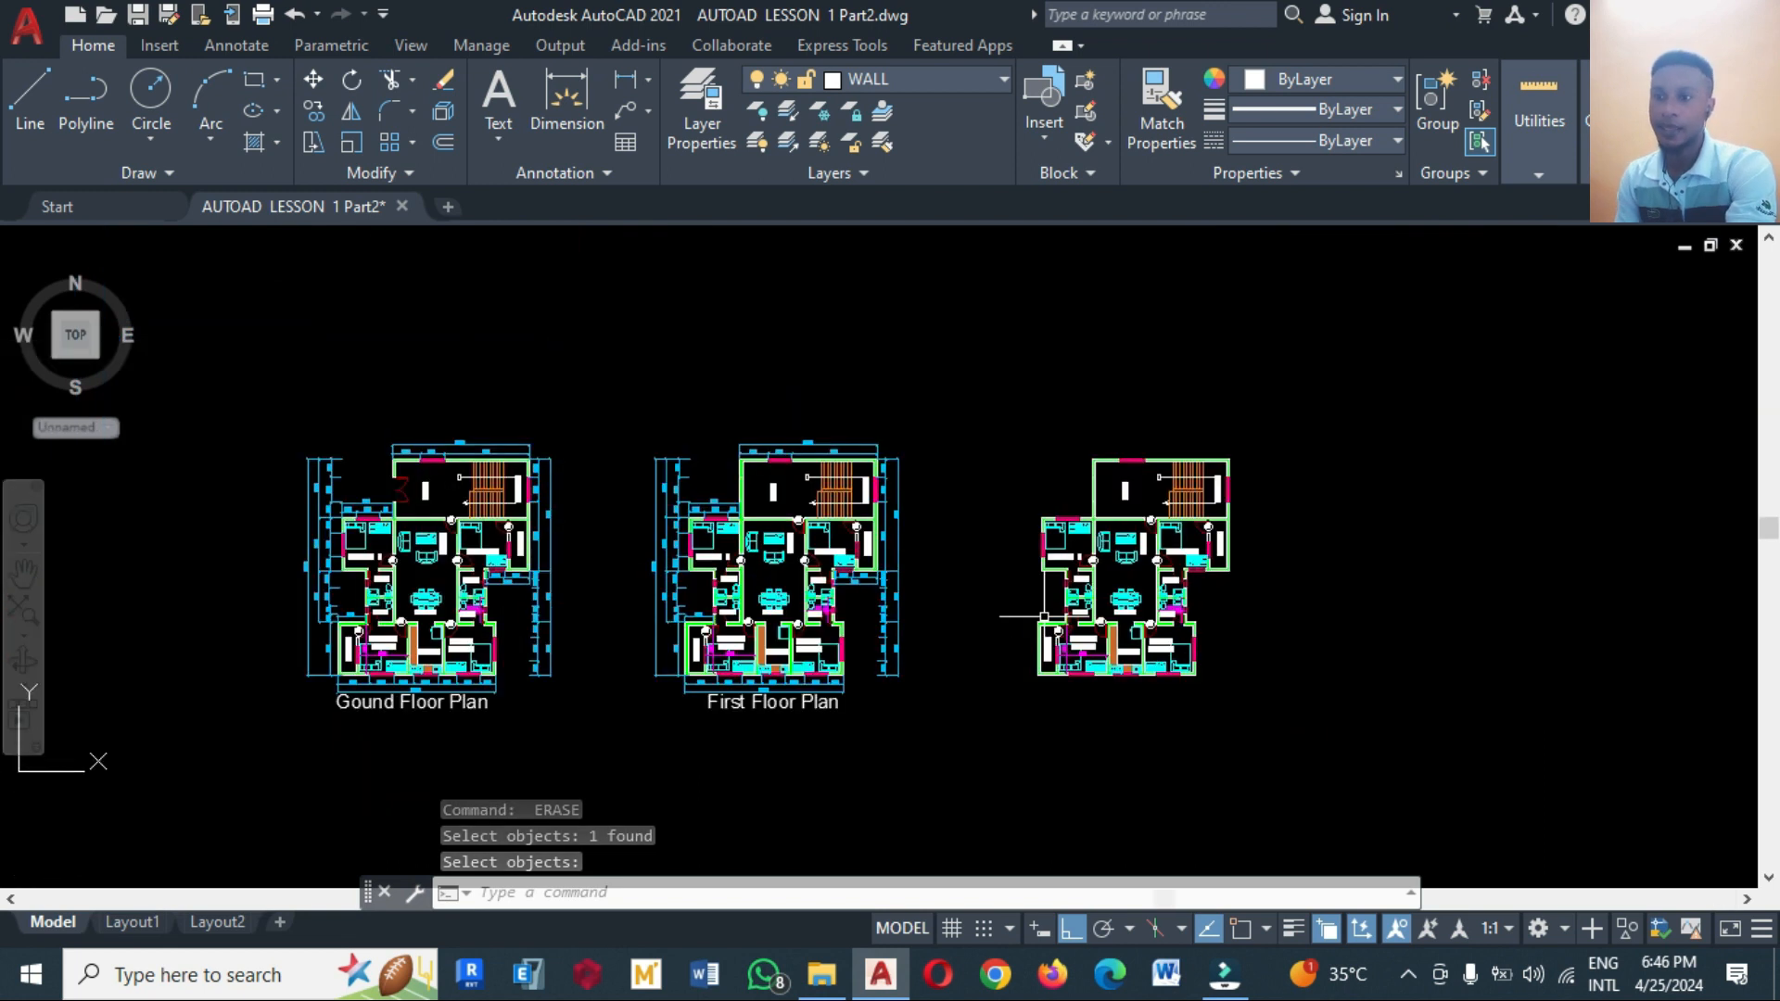